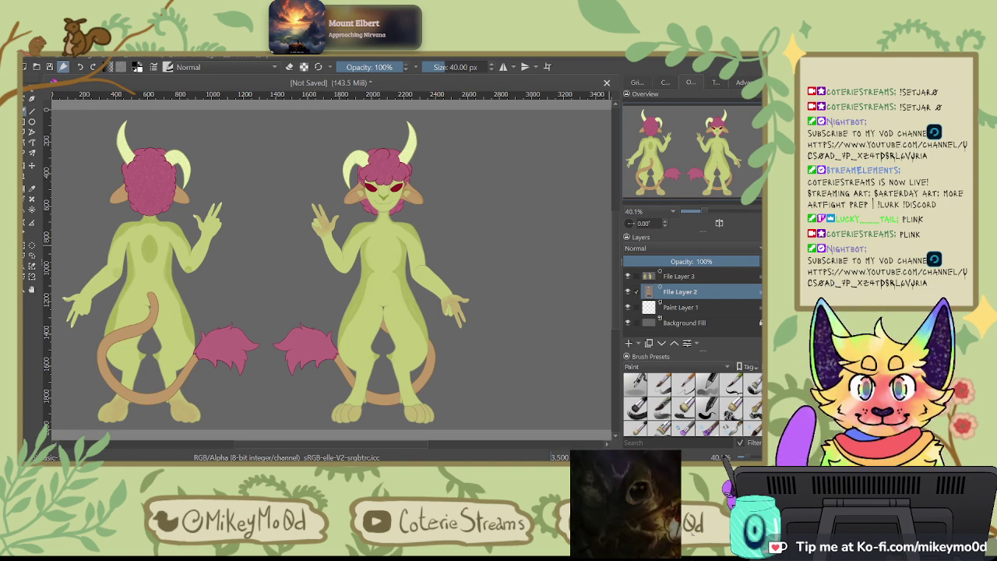
key(Page_Up)
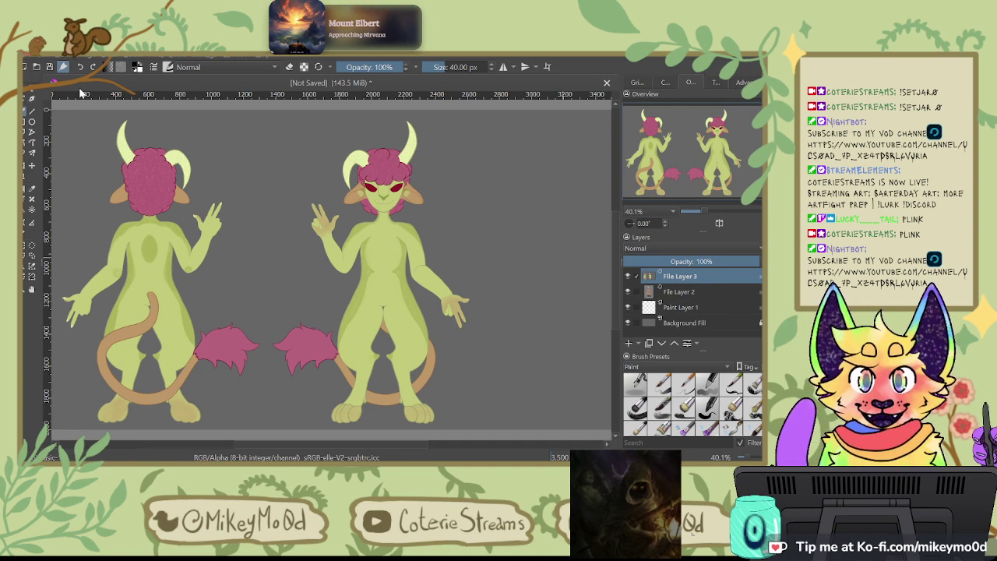
click(689, 261)
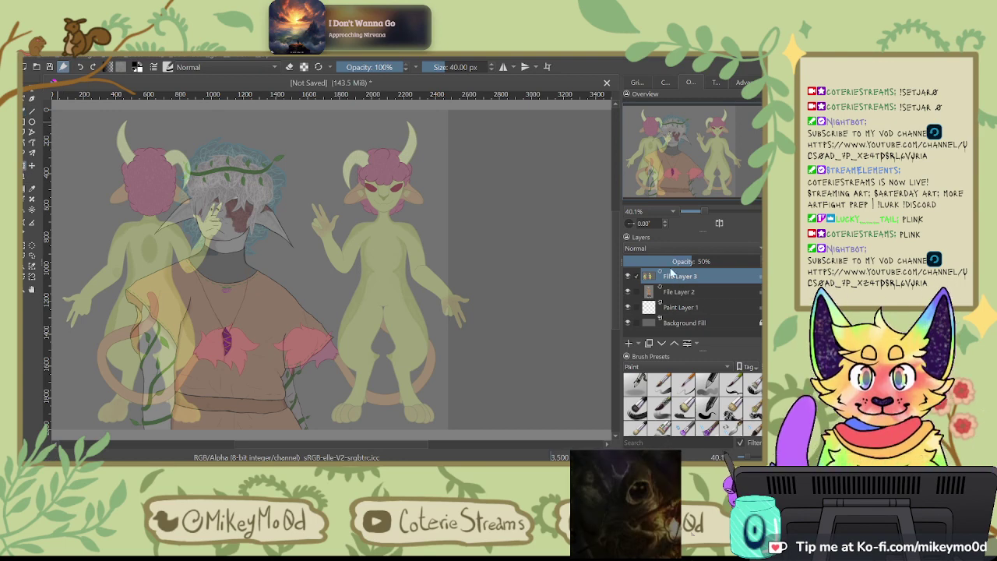
drag(674, 263, 760, 262)
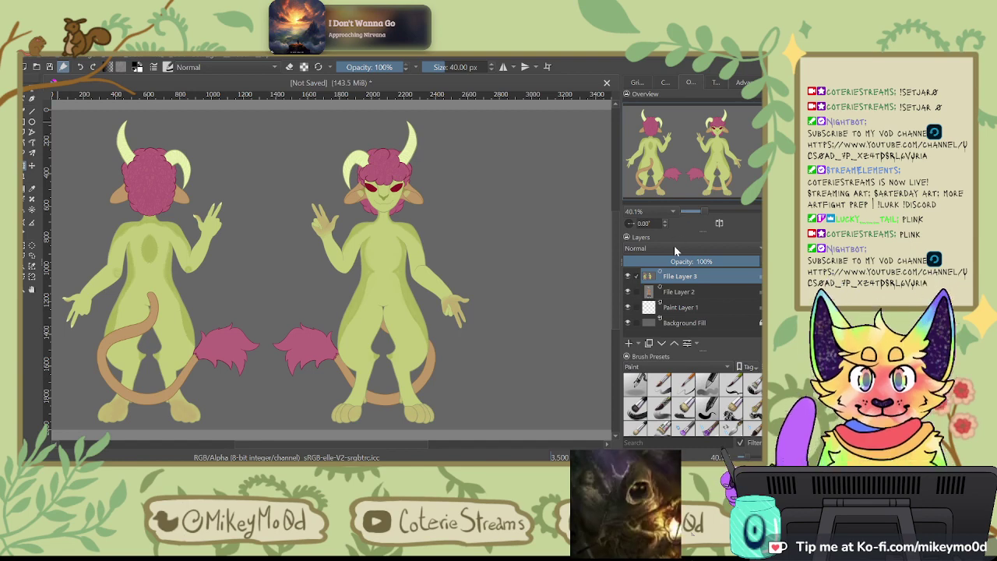
click(679, 288)
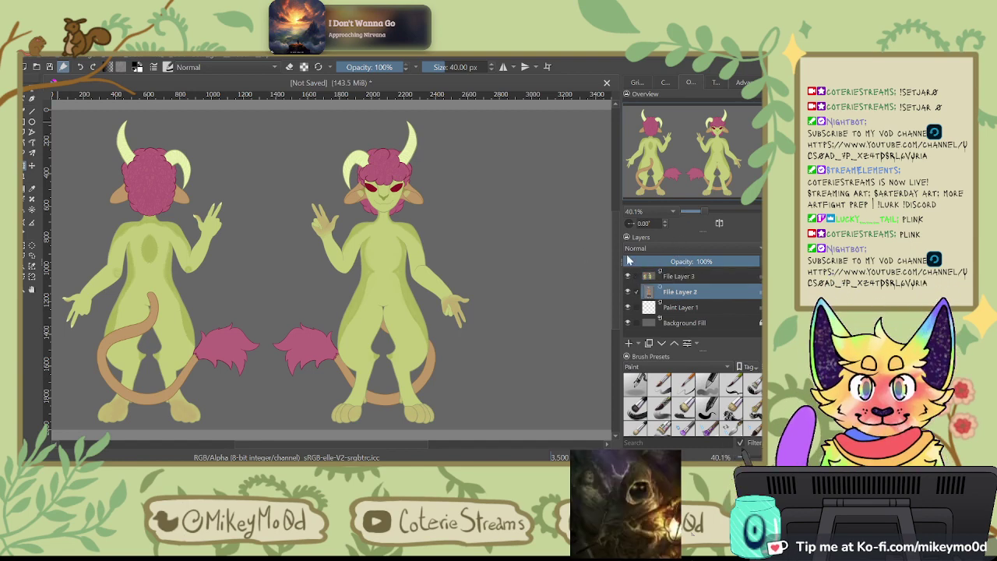
click(678, 278)
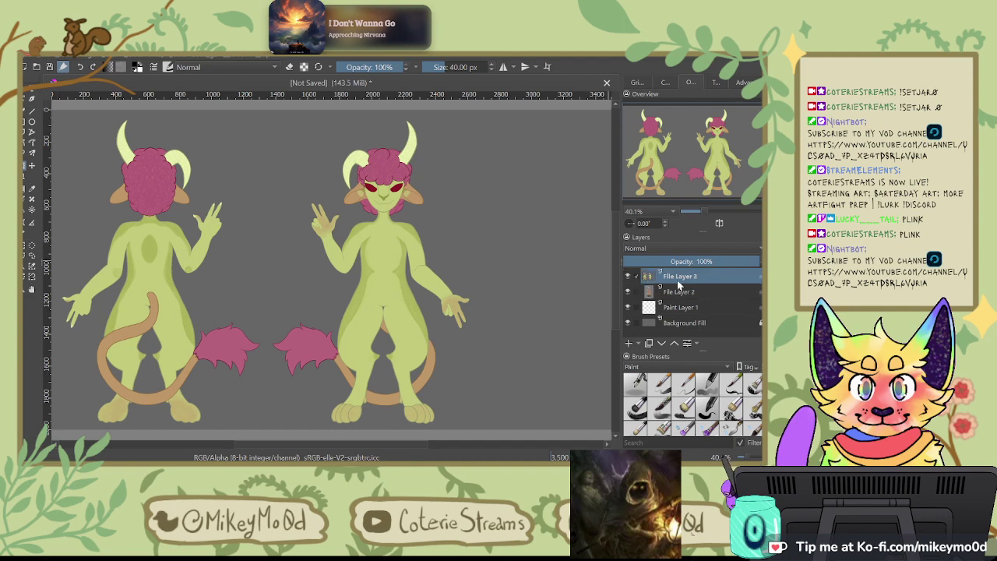
key(ctrl+t)
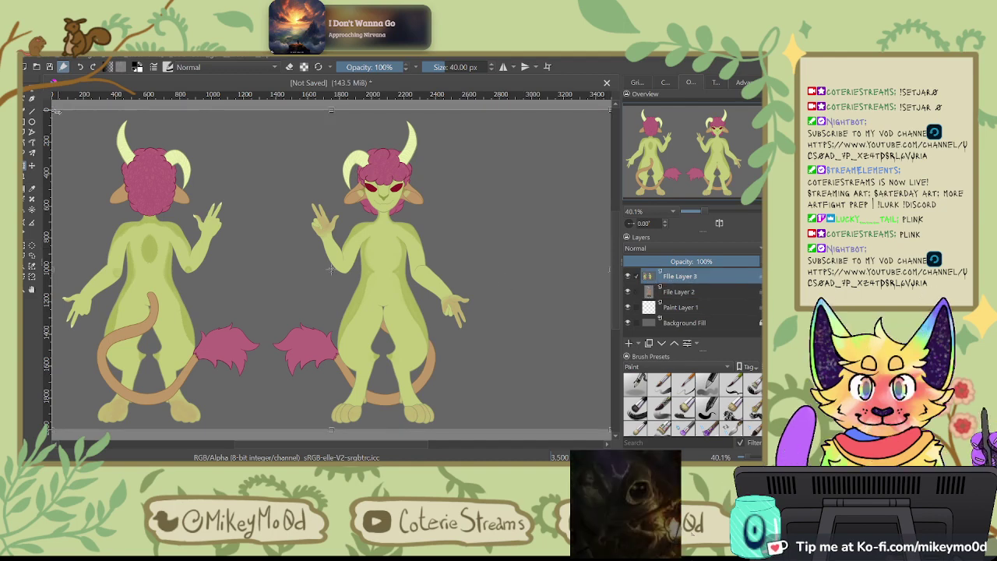
drag(51, 109, 240, 208)
key(ctrl+z)
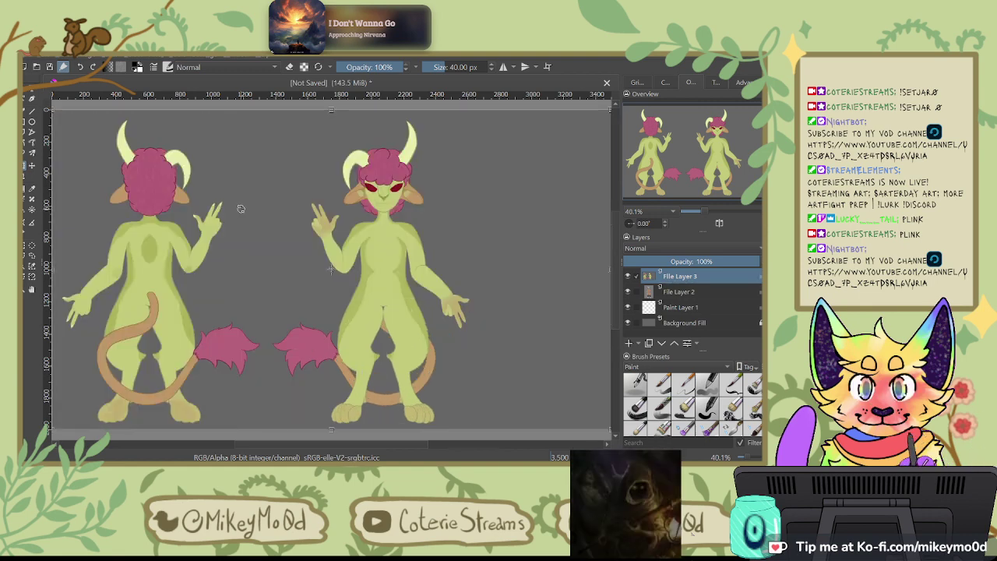
Step: Lower File Layer 3's opacity to 40% and move it below Paint Layer 1 in the layer stack
key(minus)
key(minus)
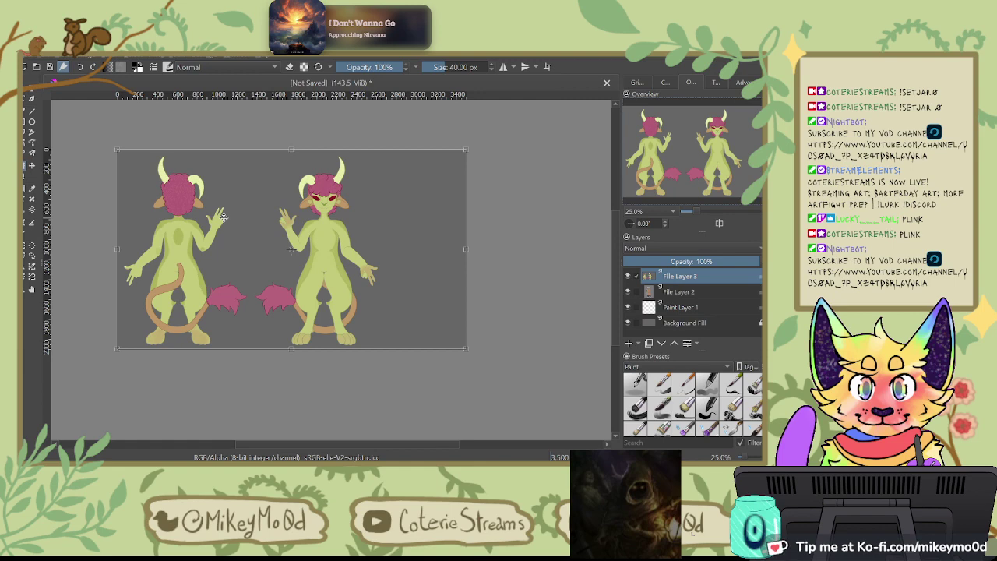
scroll(223, 217, up, 1)
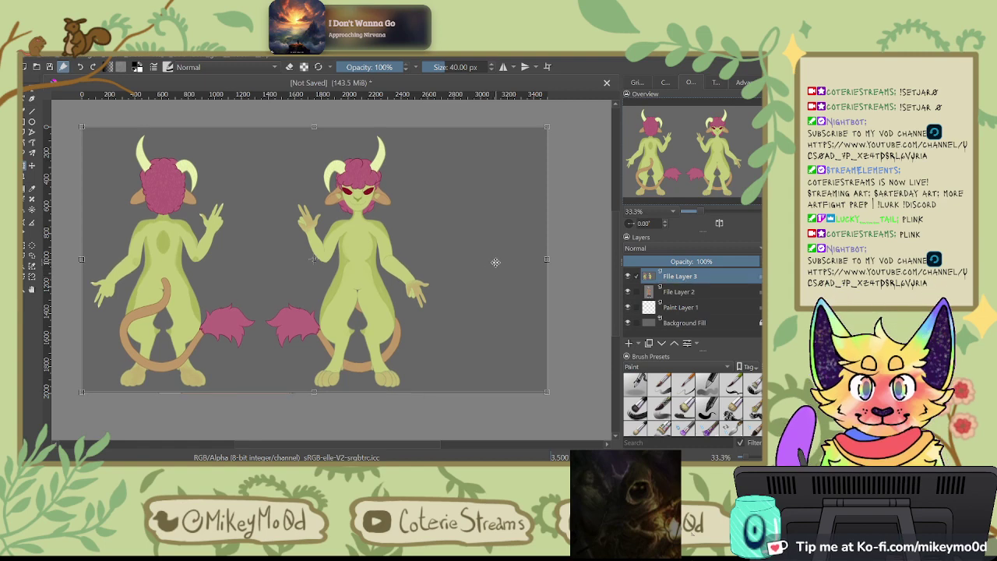
drag(725, 261, 685, 257)
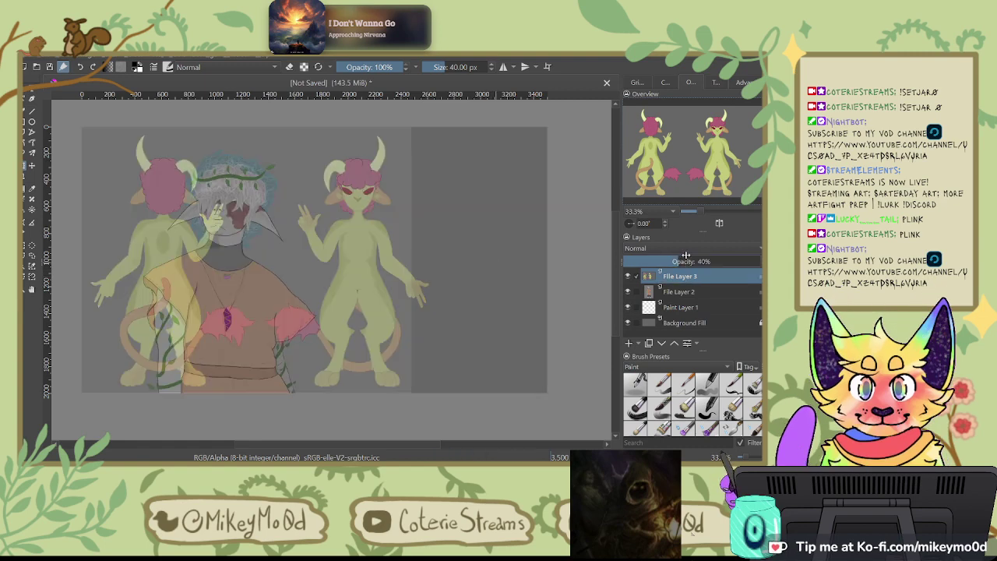
drag(729, 308, 729, 313)
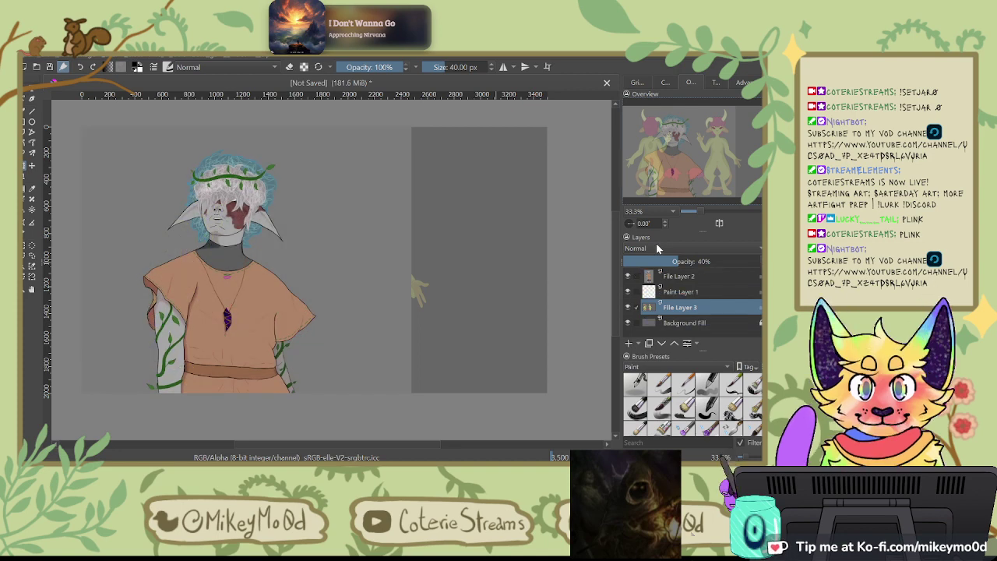
Step: Scale down File Layer 2 and place its orange-tunic character in the canvas's upper-right corner, beside the green figures
click(677, 275)
key(ctrl+t)
drag(164, 187, 268, 187)
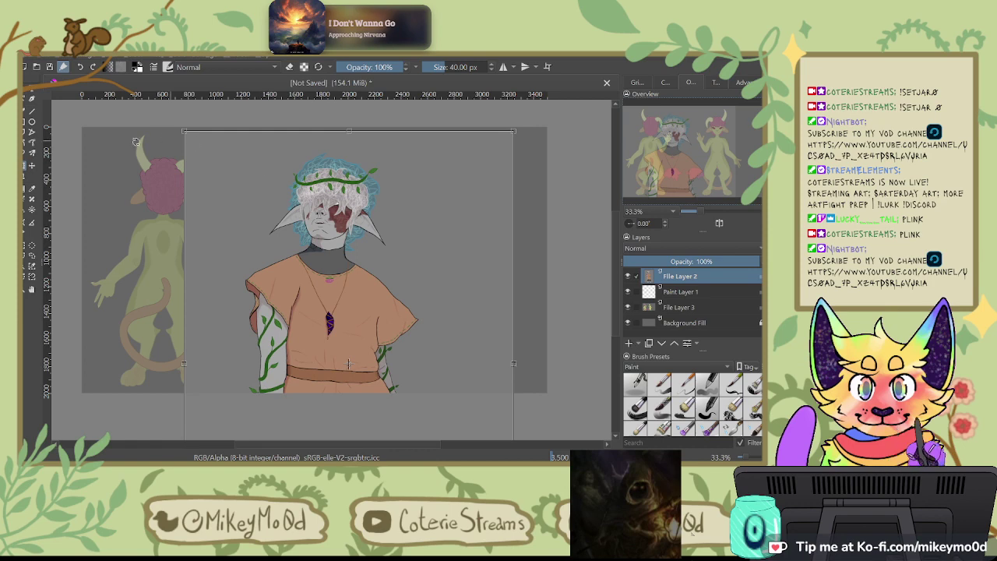
key(Return)
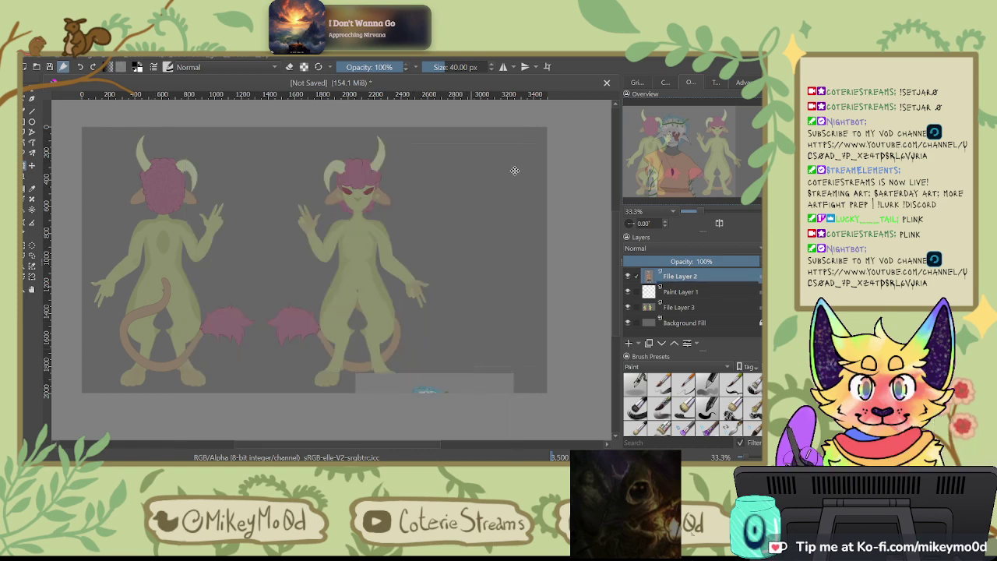
key(ctrl+z)
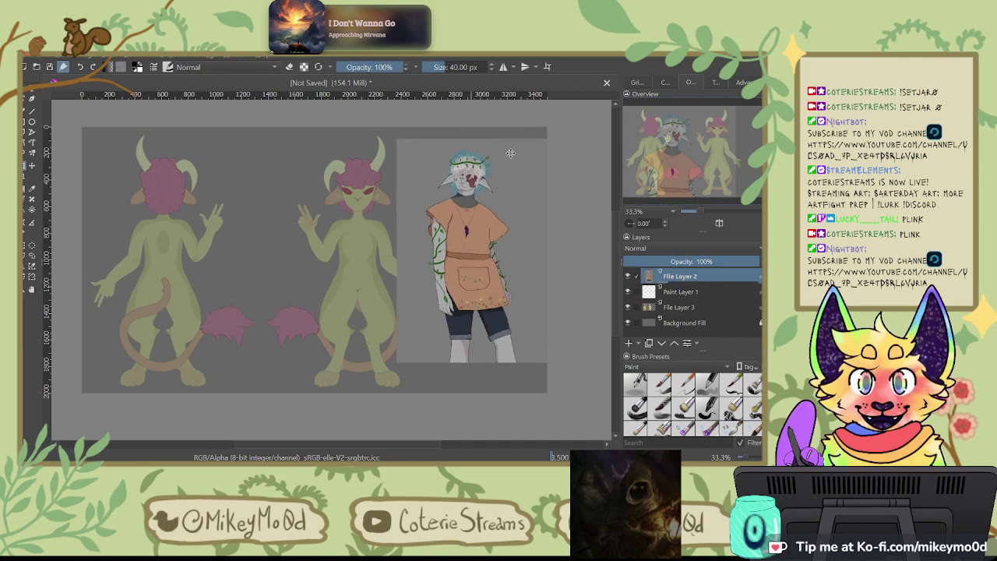
drag(511, 153, 510, 141)
drag(396, 126, 428, 172)
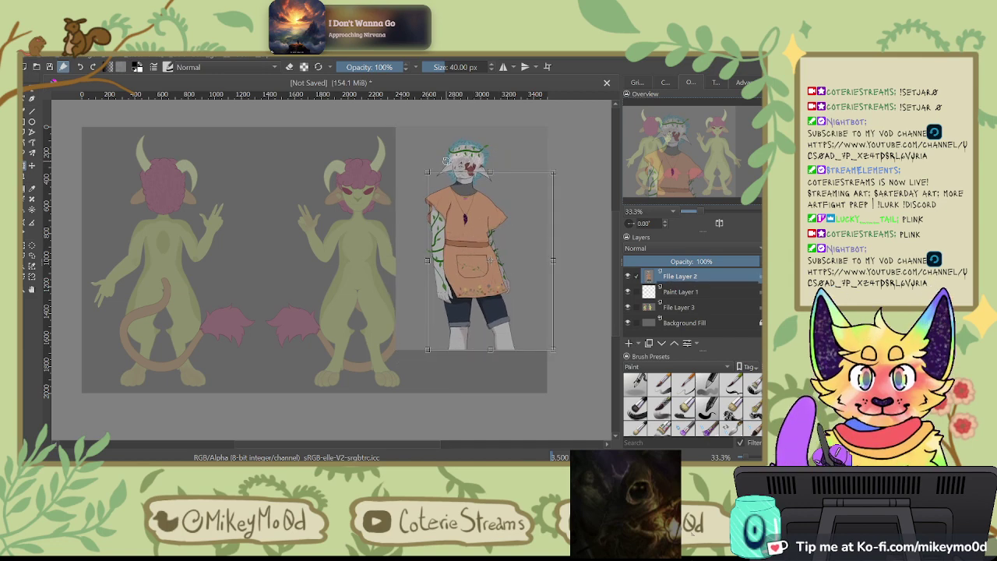
key(Return)
drag(507, 176, 507, 187)
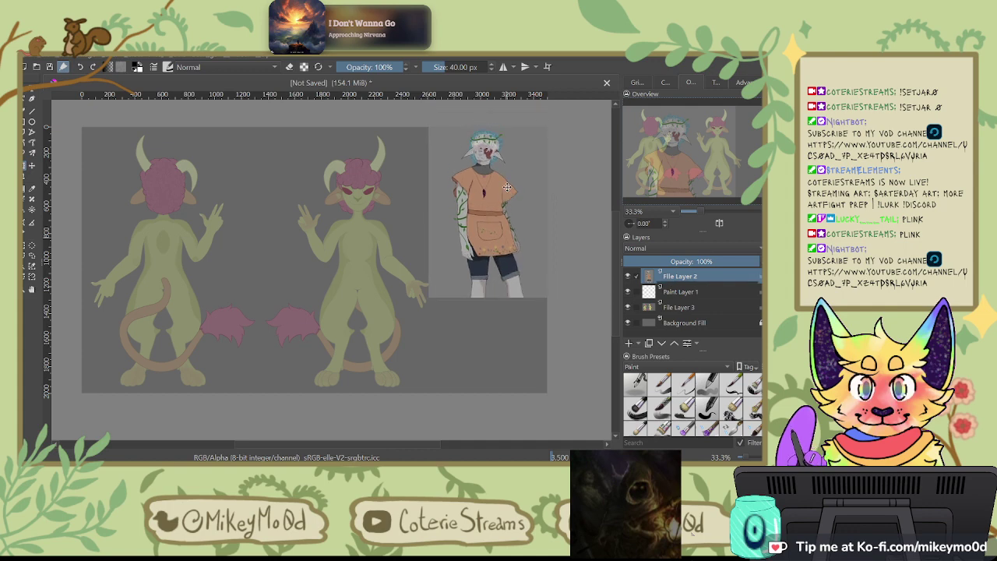
key(ctrl+t)
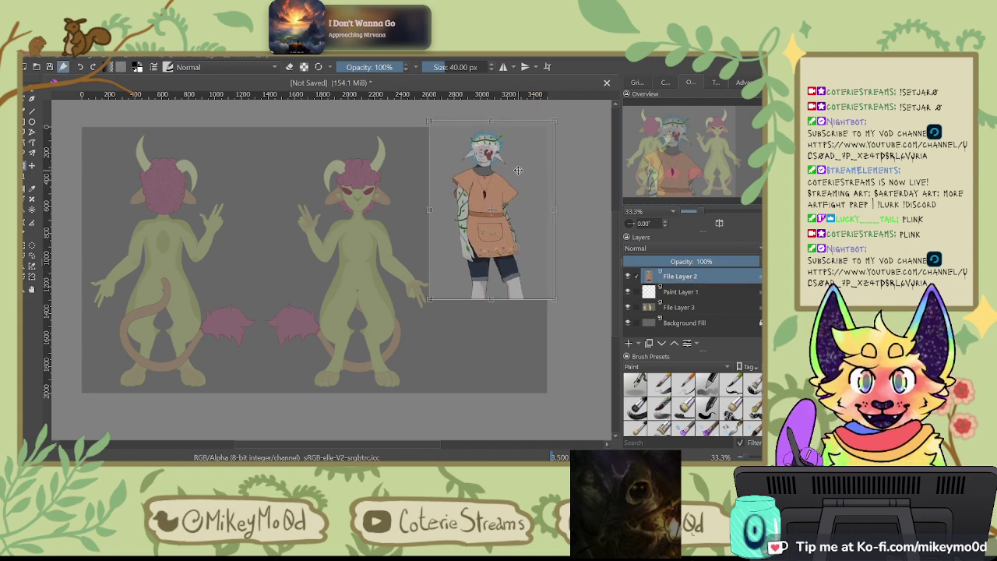
click(712, 290)
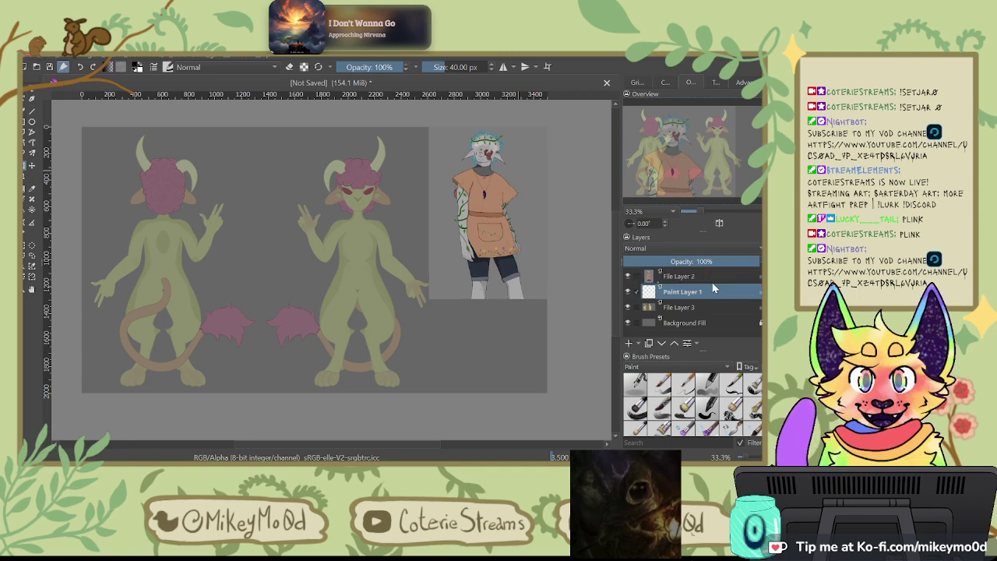
click(736, 278)
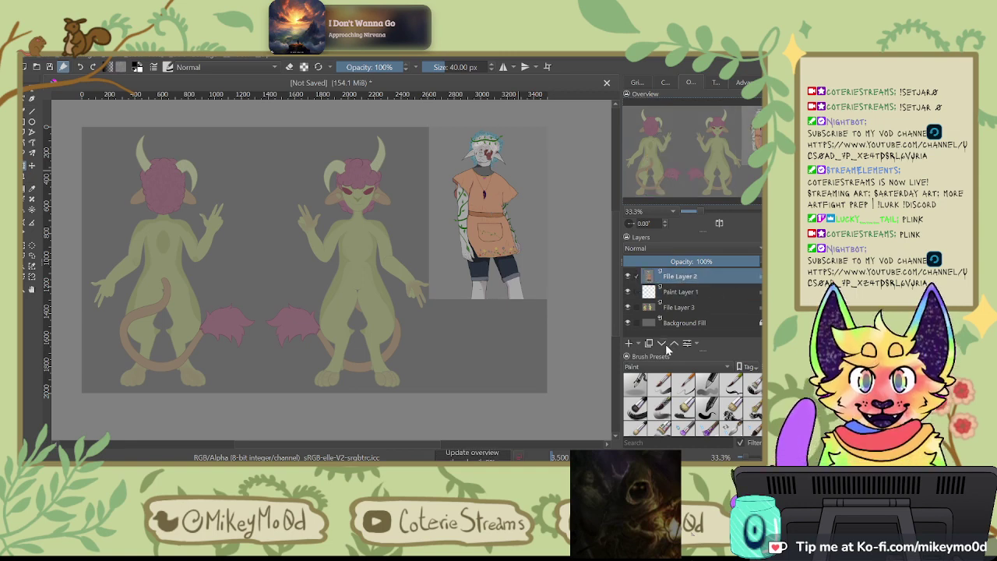
click(664, 344)
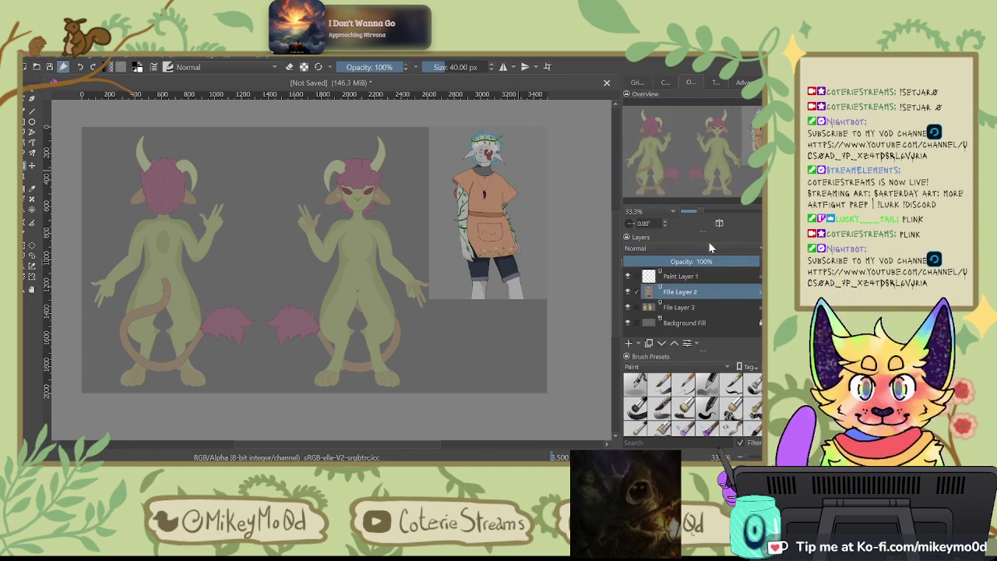
click(698, 275)
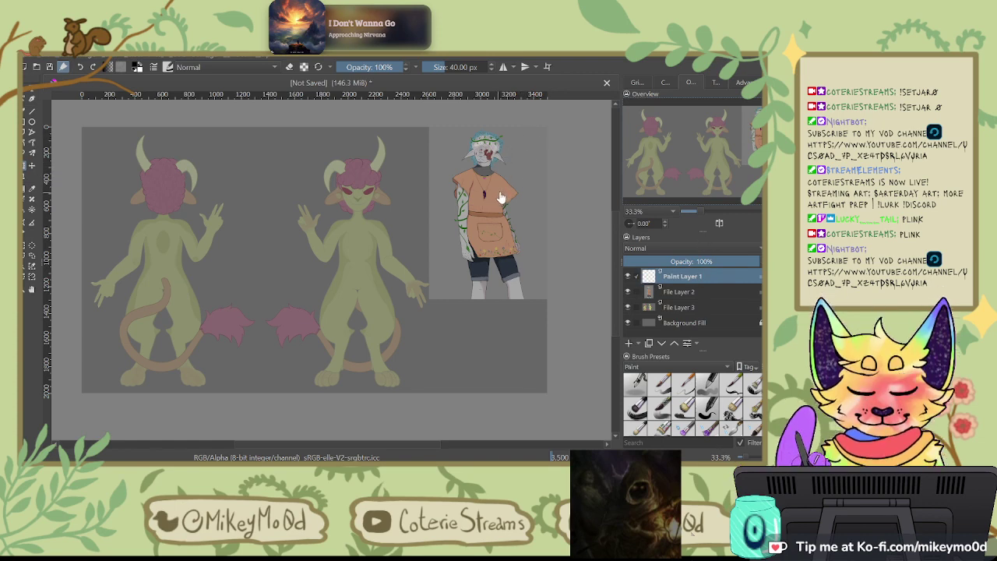
key(ctrl+z)
key(ctrl+t)
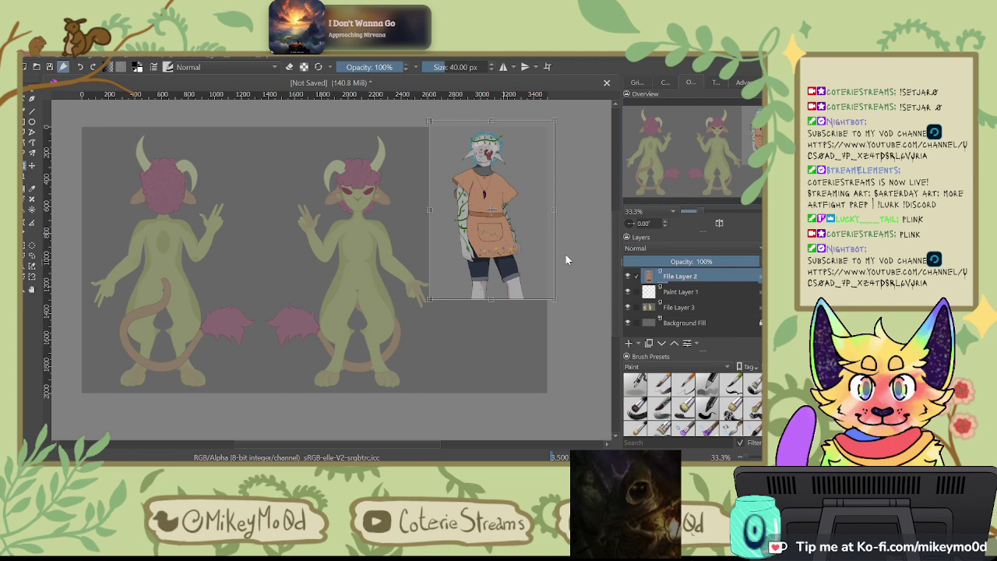
Step: Switch to the freehand brush and choose a 16 px pencil preset with 100% opacity from the Sketch brush set
click(23, 115)
click(25, 114)
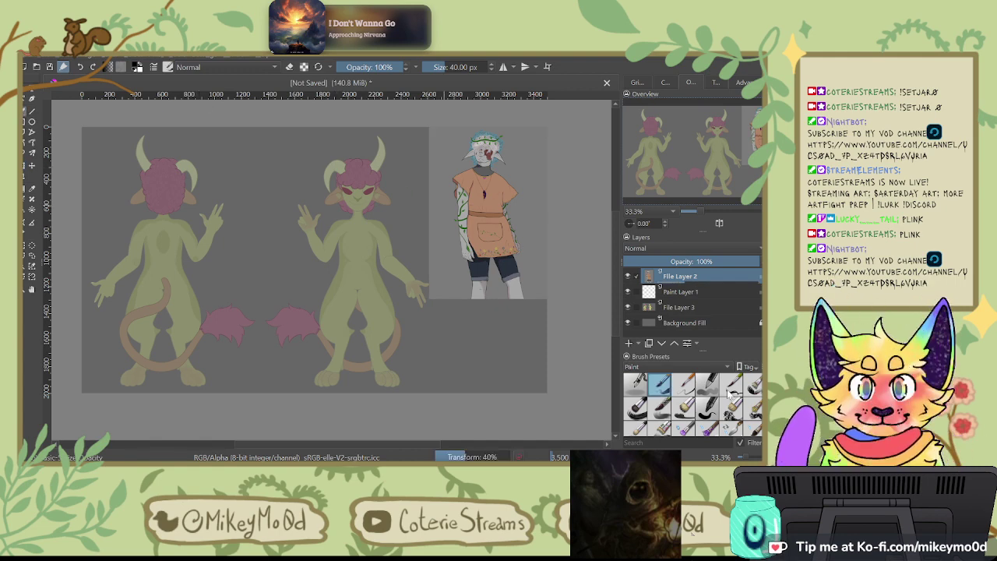
click(685, 369)
click(682, 401)
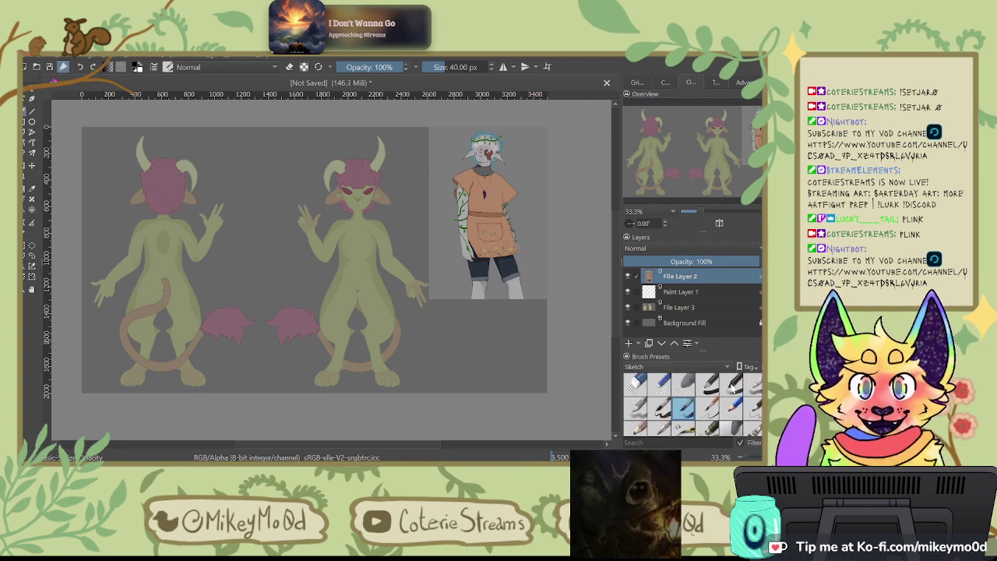
click(734, 411)
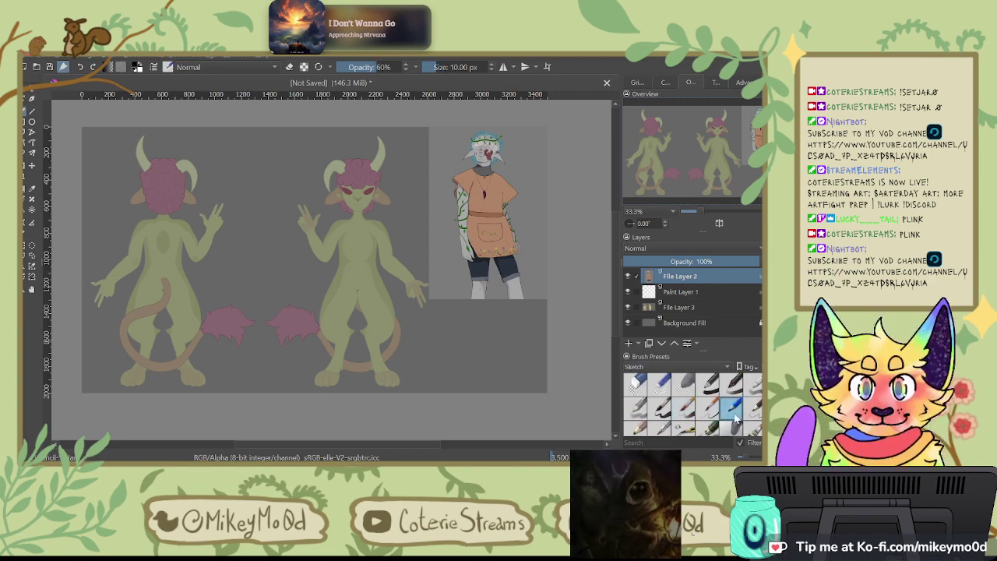
click(752, 411)
click(659, 429)
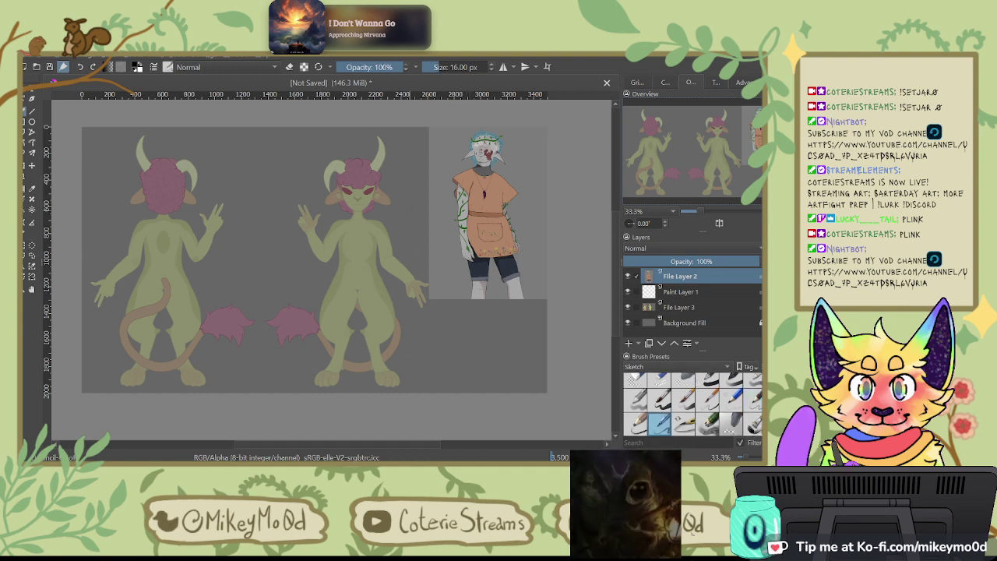
Step: Undo the black test scribble beside the orange-tunic character, keeping File Layer 2's reduced size and placement
key(ctrl+z)
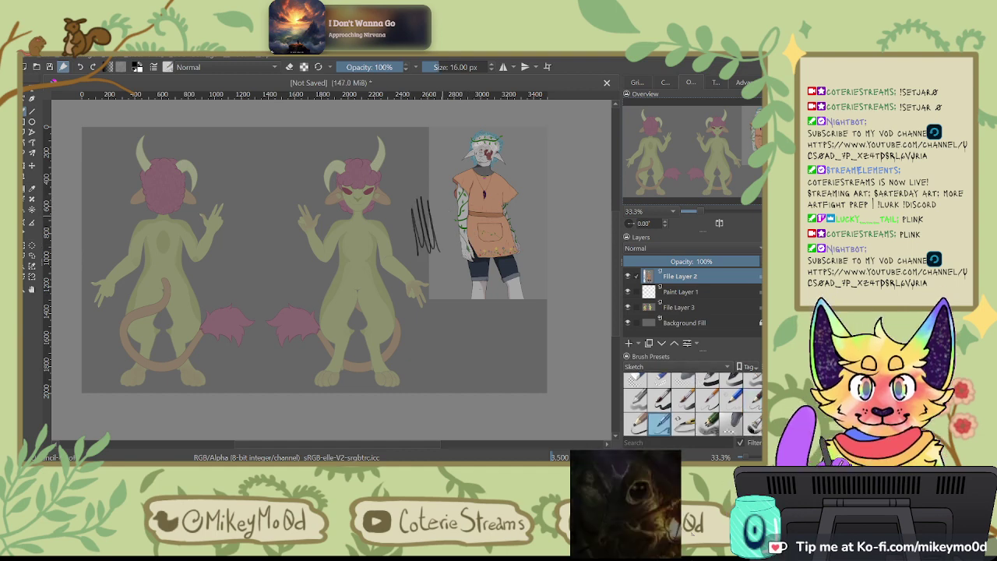
key(ctrl+z)
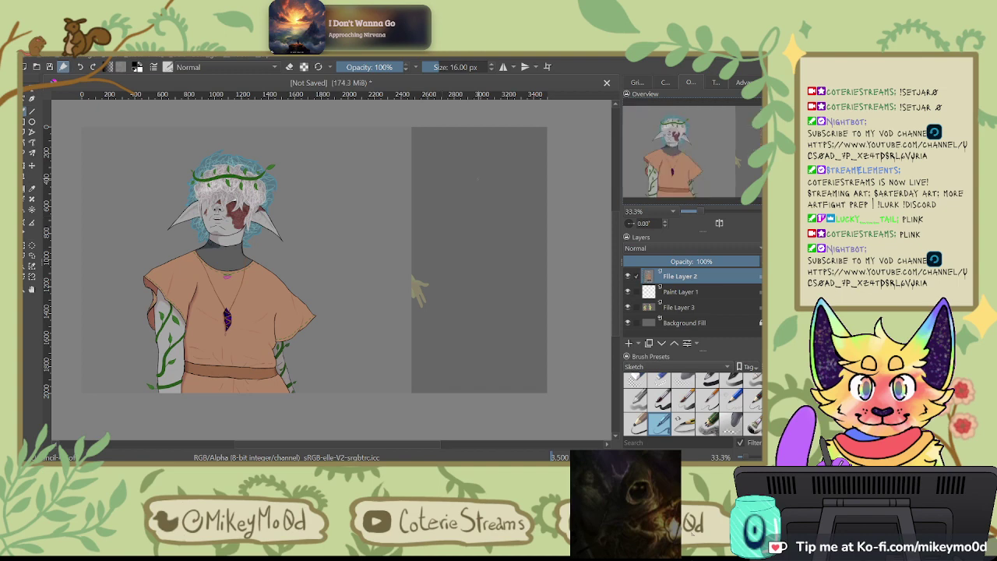
click(97, 67)
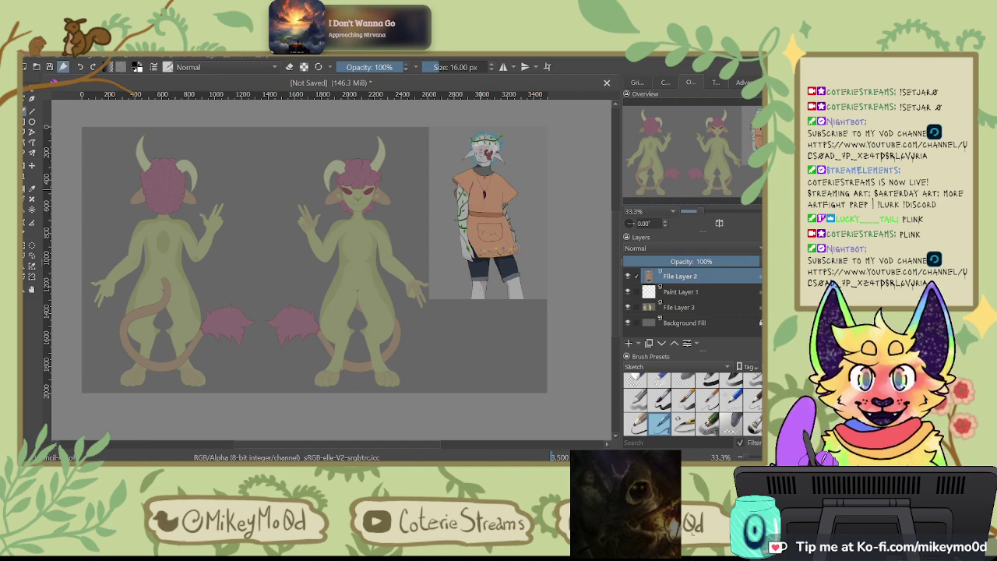
Step: Sample the purple of the character's necklace pendant as the brush colour
scroll(450, 324, up, 4)
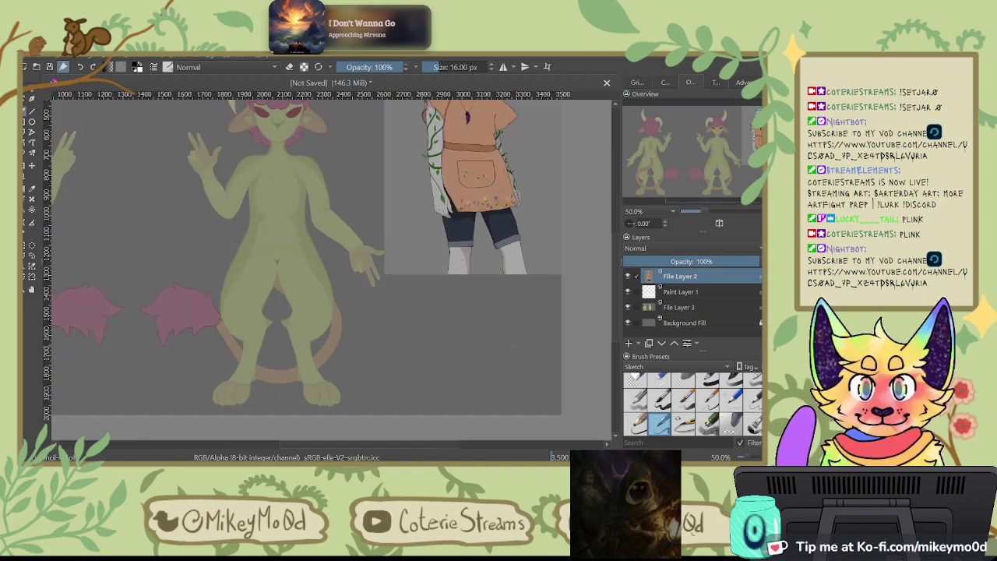
key(space)
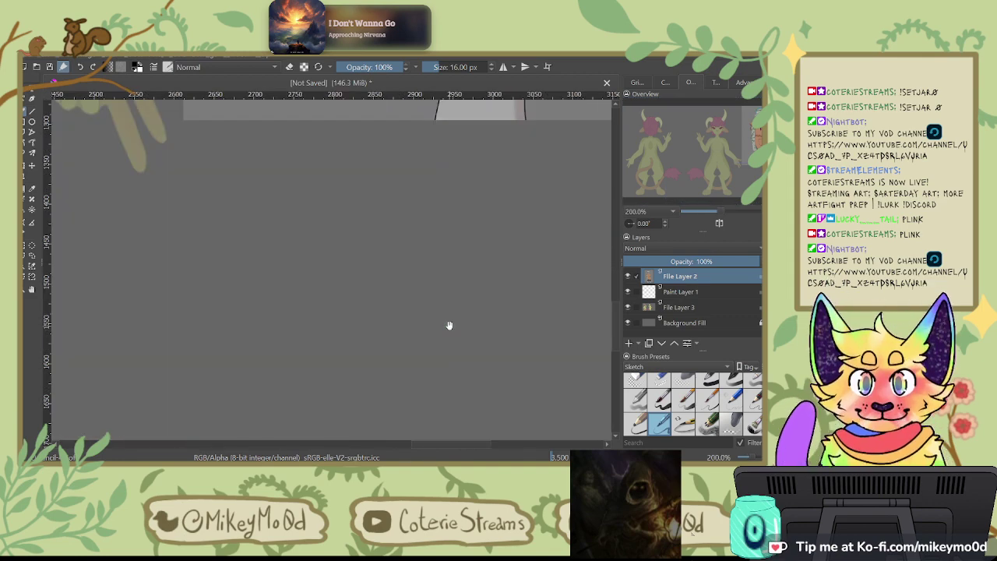
drag(514, 163, 428, 333)
drag(485, 265, 444, 344)
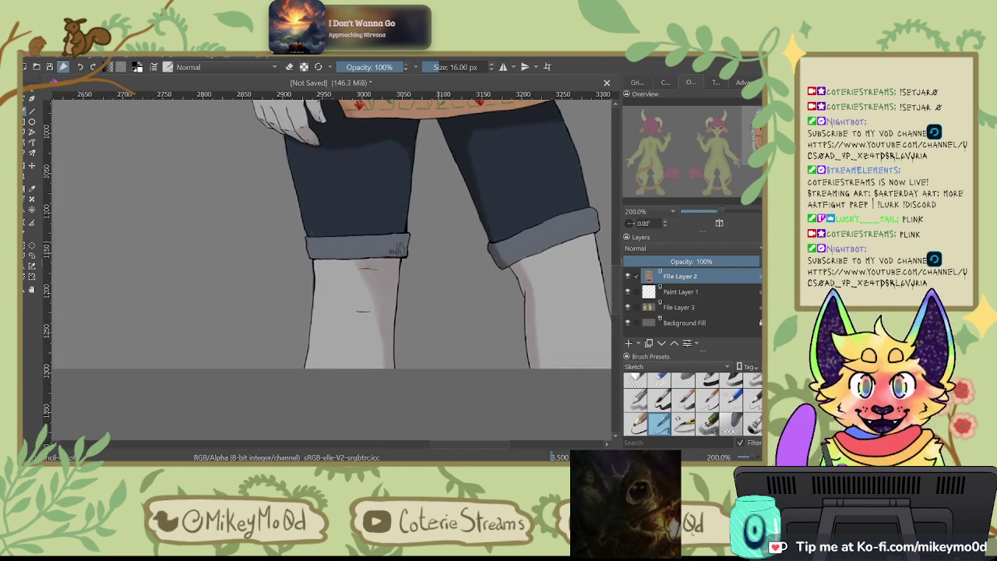
scroll(457, 338, up, 5)
scroll(438, 258, up, 3)
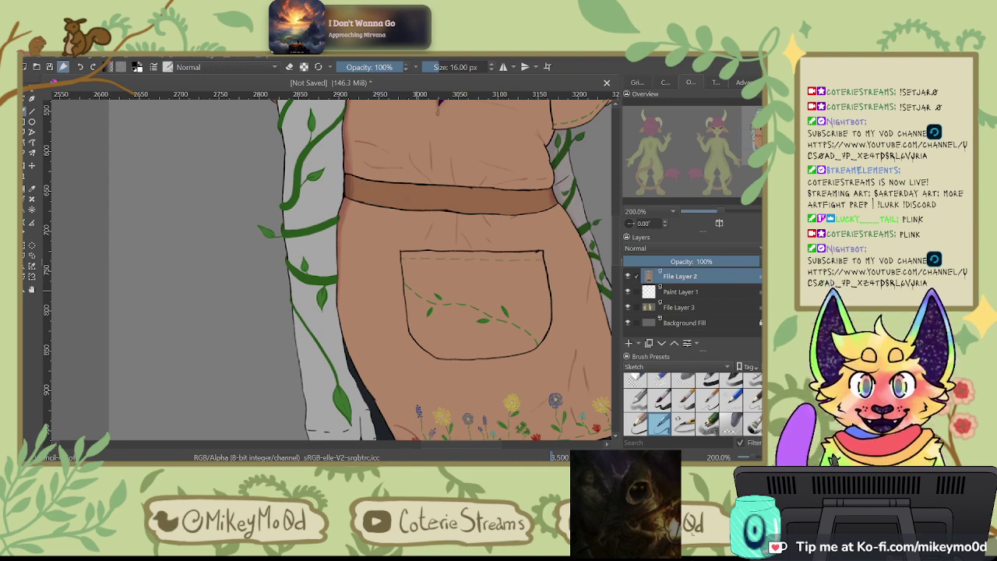
scroll(415, 291, up, 4)
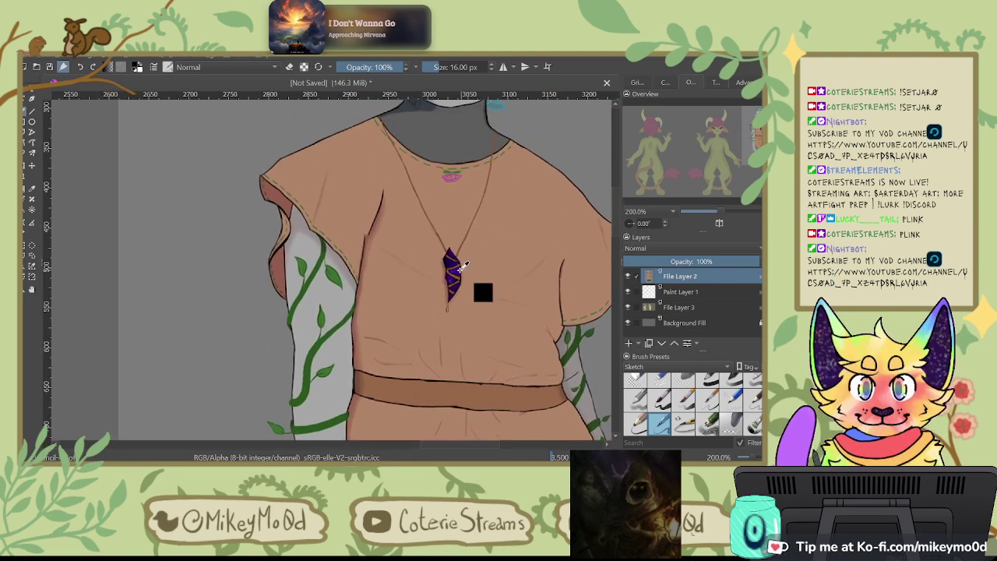
ctrl+click(457, 265)
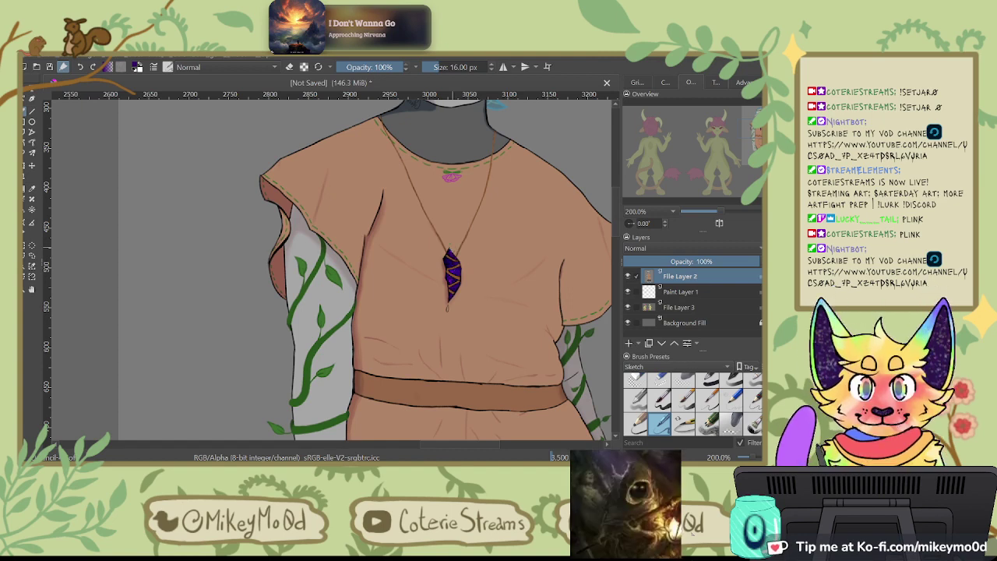
Step: Turn on horizontal mirror painting and move the mirror axis into the gap between the two faded green figures
drag(390, 312, 771, 289)
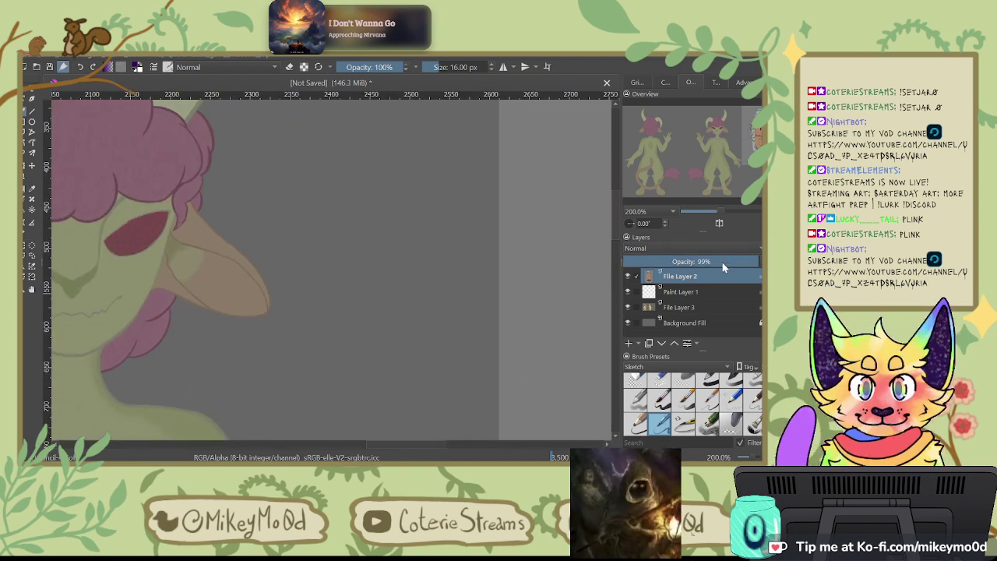
scroll(460, 242, down, 1)
scroll(459, 243, down, 5)
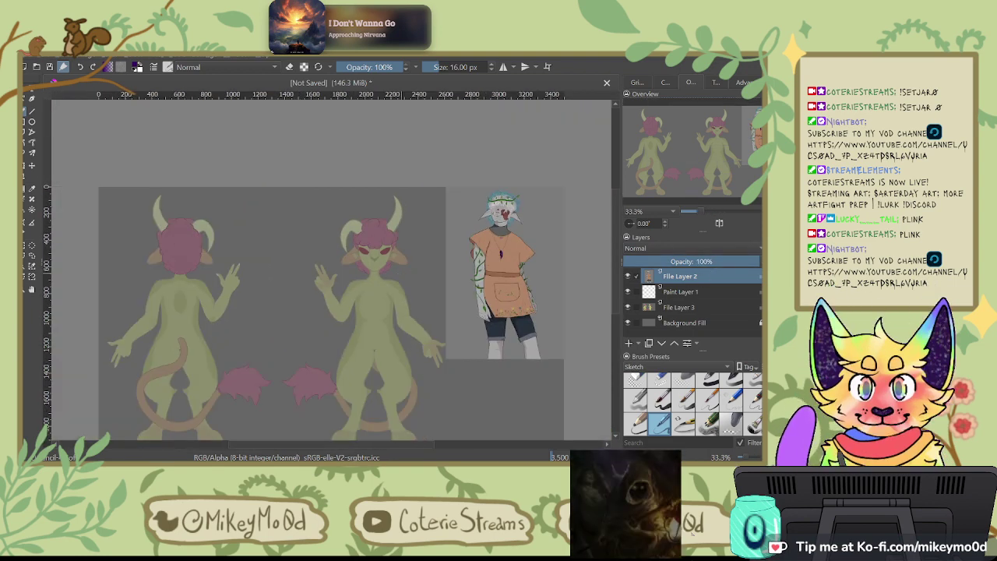
scroll(377, 289, up, 2)
key(m)
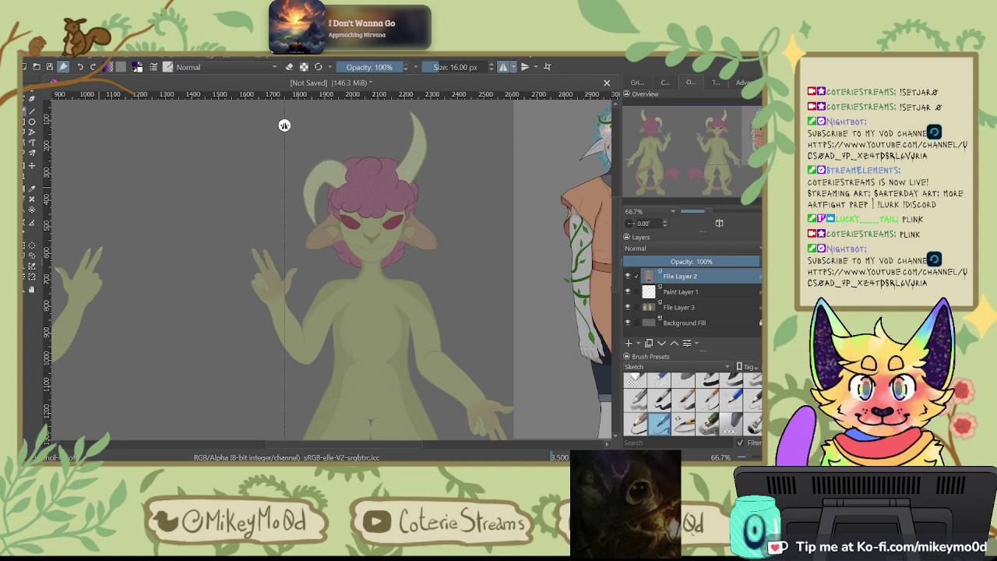
drag(148, 171, 150, 173)
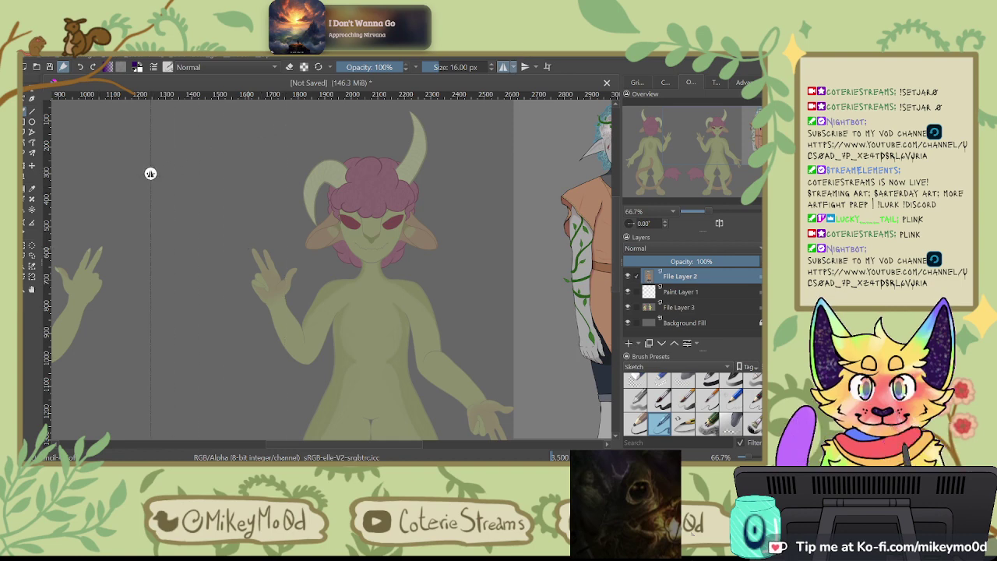
Step: Fine-tune the mirror axis to midway between the two green figures' raised hands, testing with short strokes and undoing them
scroll(238, 227, down, 3)
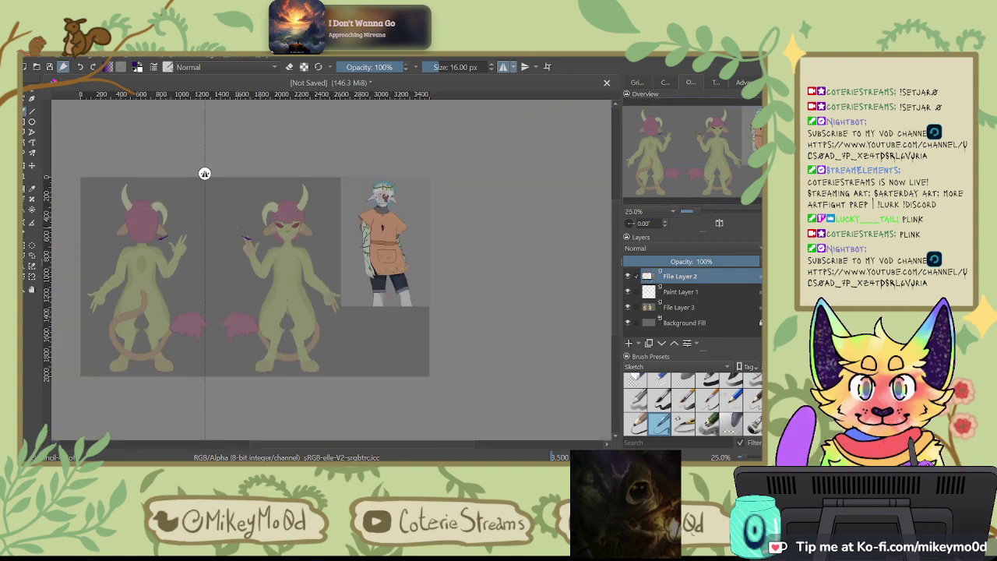
scroll(153, 269, up, 3)
key(ctrl+z)
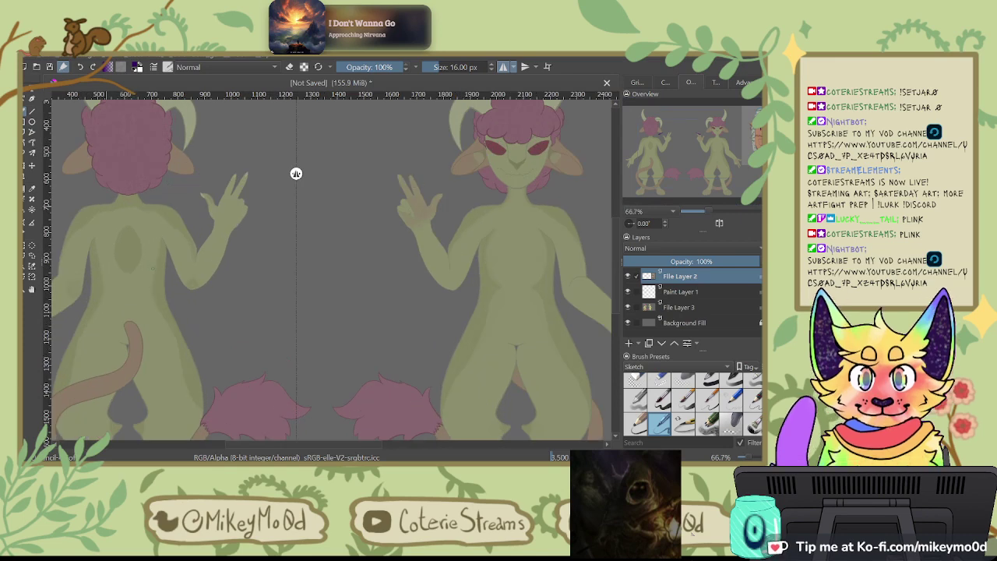
drag(296, 173, 322, 176)
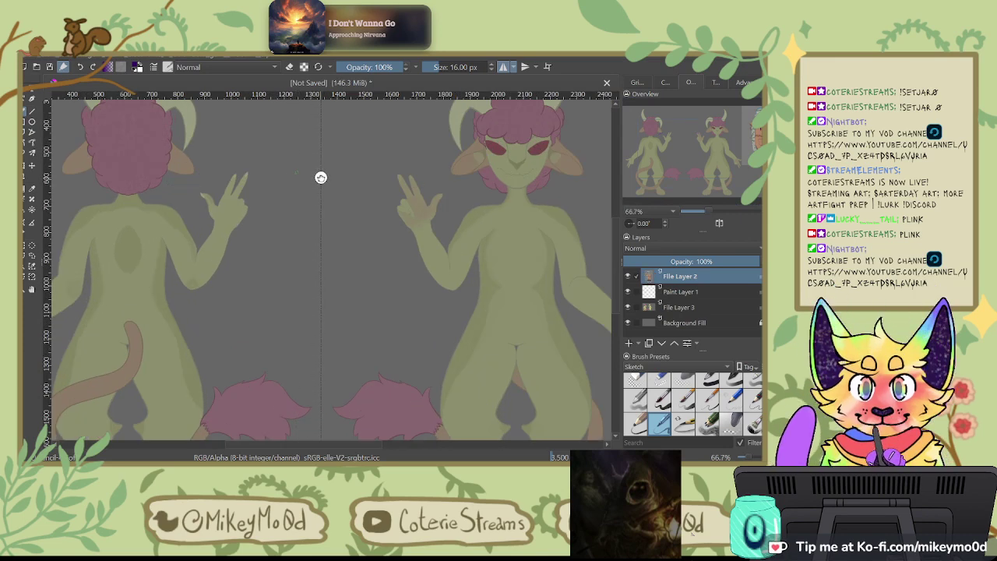
drag(238, 172, 249, 174)
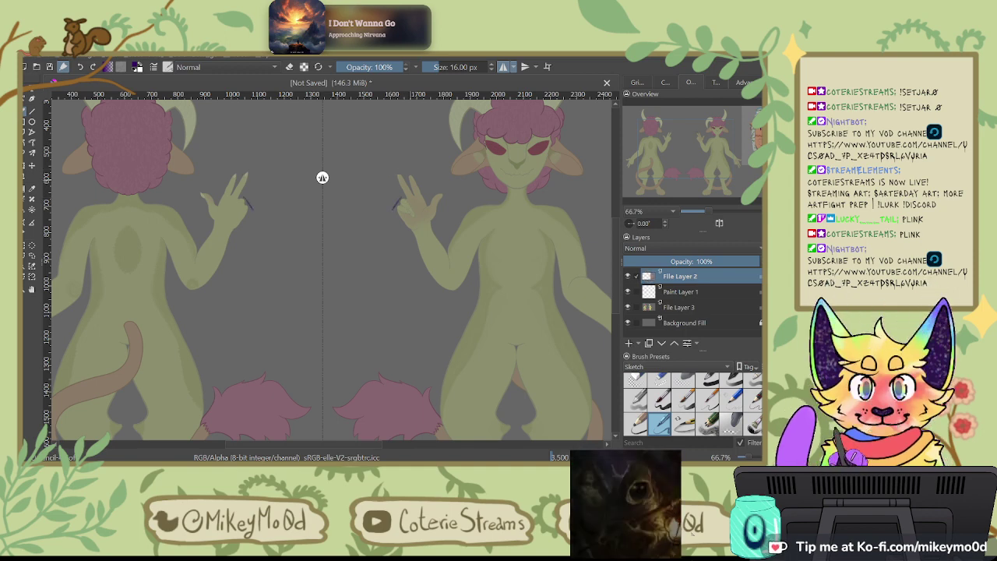
key(ctrl+z)
Step: Sketch the first purple arcs of the head circle along the side and across the face of the front-facing green figure
drag(410, 180, 271, 308)
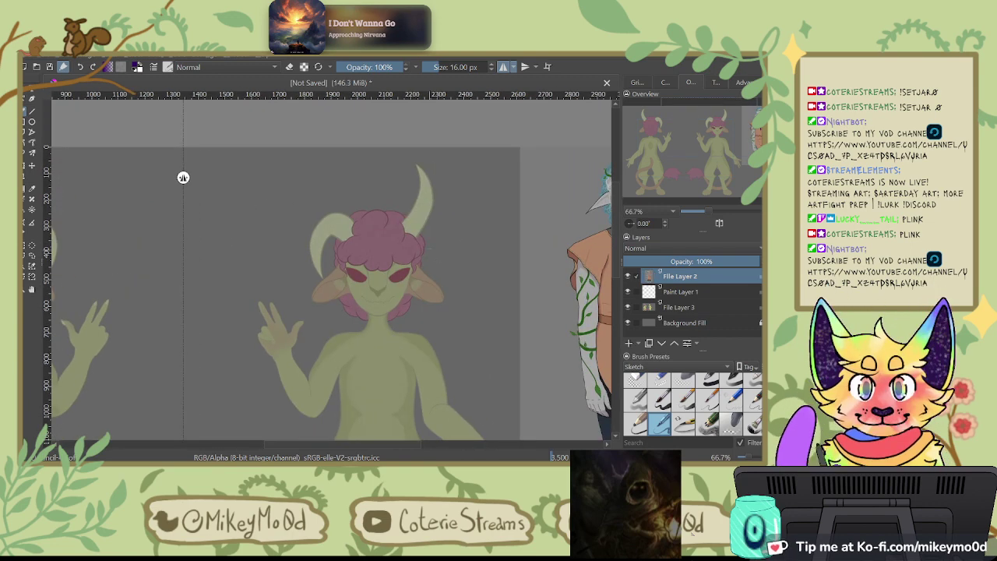
scroll(401, 258, up, 4)
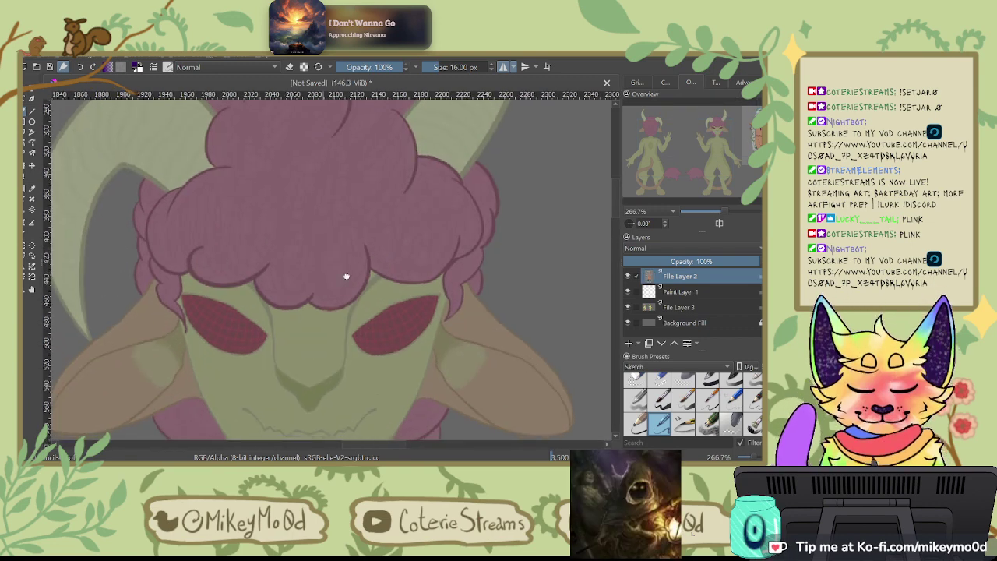
drag(319, 303, 425, 227)
mouse_move(267, 131)
mouse_down()
mouse_move(276, 232)
mouse_move(313, 280)
mouse_up()
key(4)
key(4)
key(4)
key(4)
key(4)
key(4)
key(4)
key(4)
key(4)
key(4)
key(4)
key(4)
drag(360, 274, 563, 159)
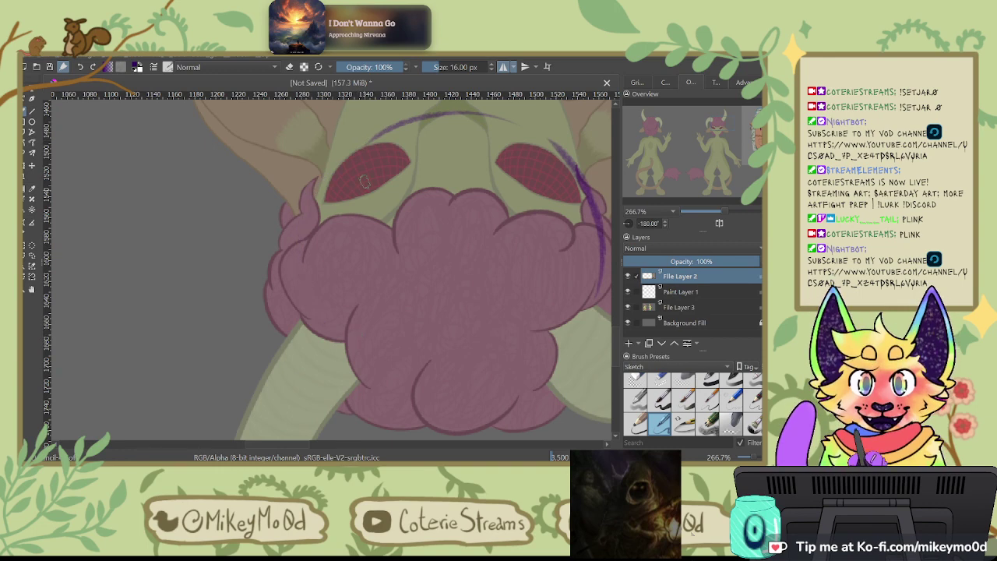
Step: Complete the head circle around the front-facing figure's curly hair, undoing and redrawing uneven strokes
drag(418, 381, 245, 381)
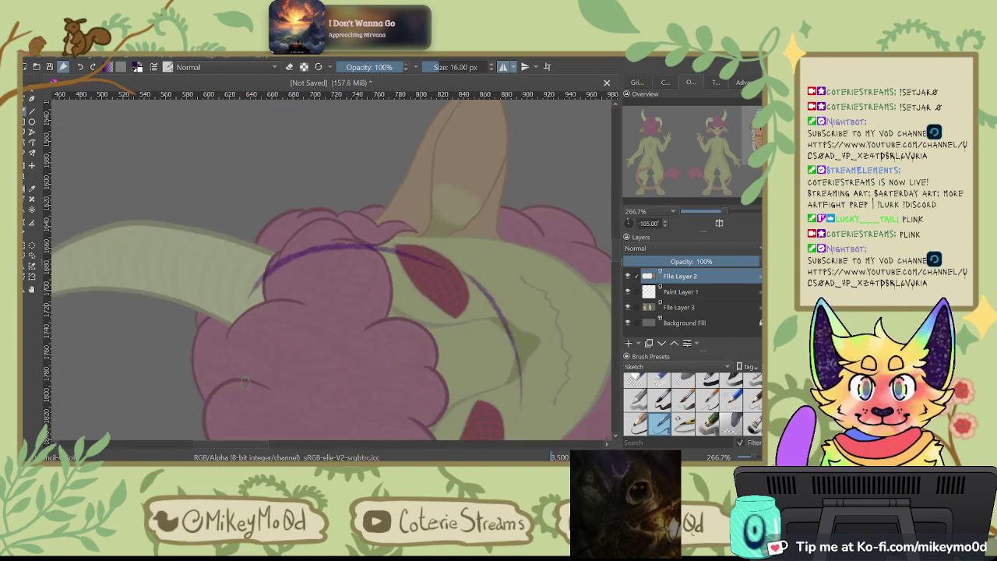
drag(334, 287, 412, 176)
mouse_move(334, 157)
mouse_down()
mouse_move(317, 352)
mouse_move(335, 370)
mouse_up()
key(ctrl+z)
drag(307, 195, 320, 392)
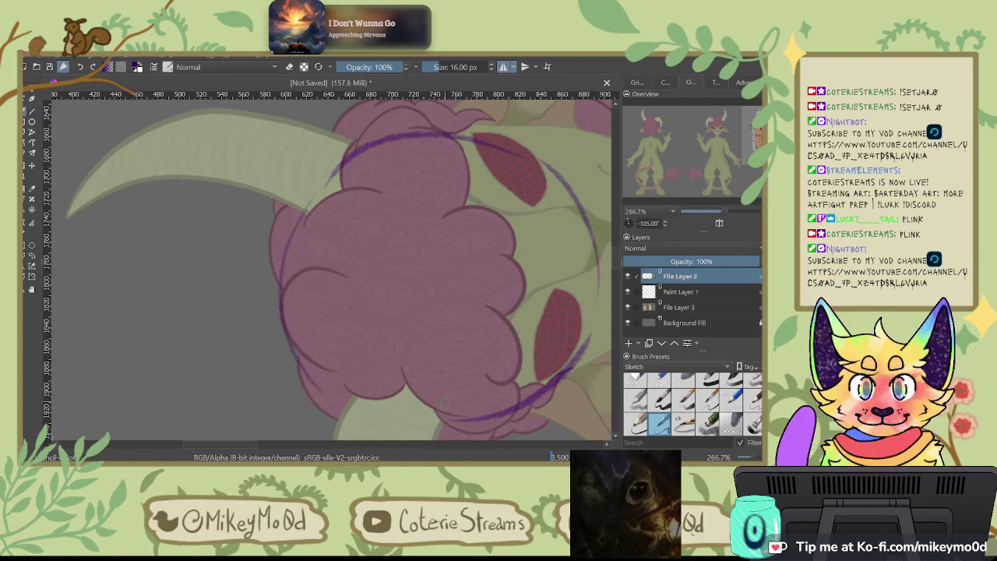
key(ctrl+z)
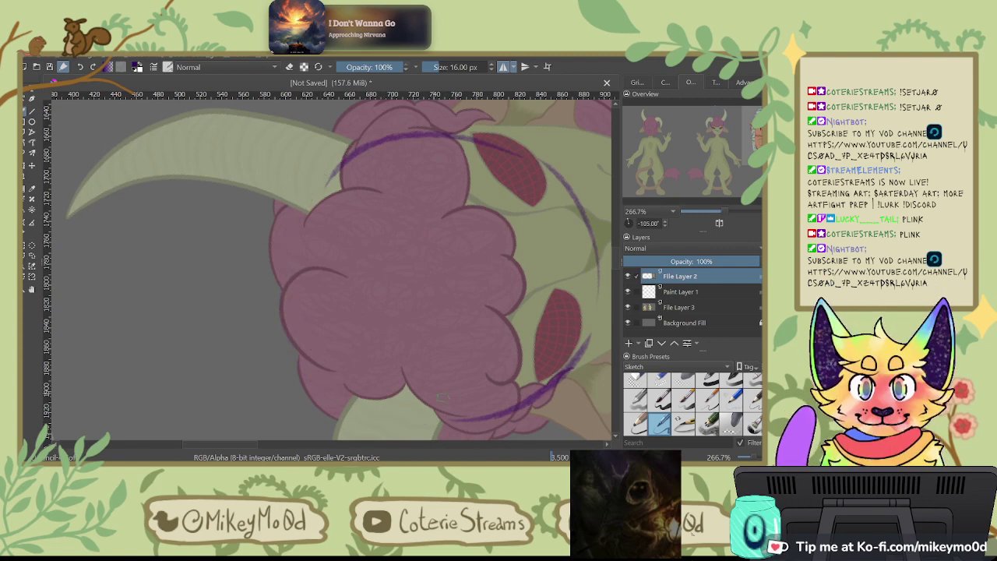
mouse_move(457, 416)
mouse_down()
mouse_move(301, 200)
mouse_move(283, 292)
mouse_move(438, 420)
mouse_up()
key(ctrl+z)
drag(484, 225, 299, 261)
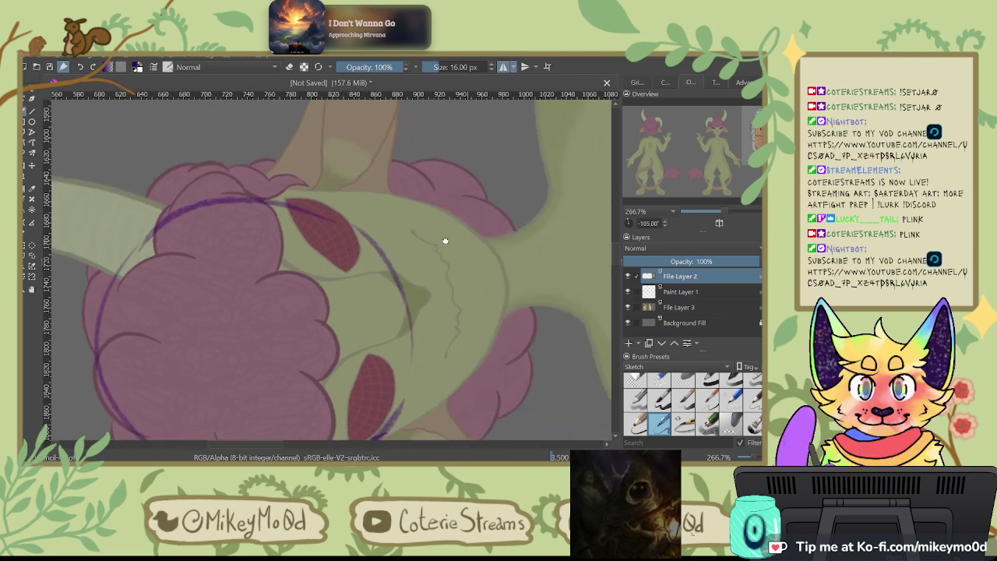
Step: Sketch one side of the front-facing figure's jaw from the temple down to the chin, redrawing the stroke until it fits
drag(460, 240, 429, 256)
key(6)
key(6)
key(6)
key(6)
key(6)
key(6)
key(6)
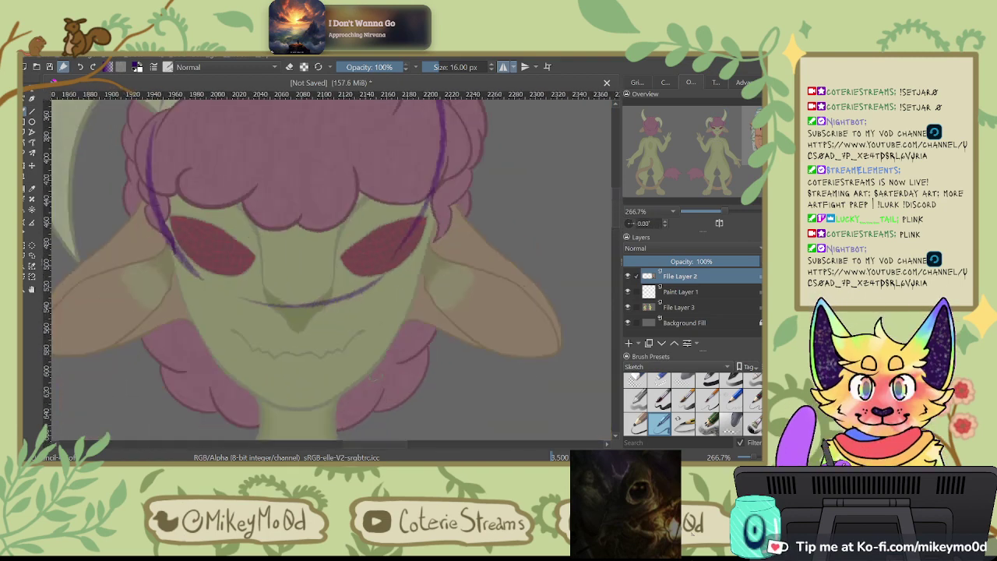
drag(153, 190, 224, 377)
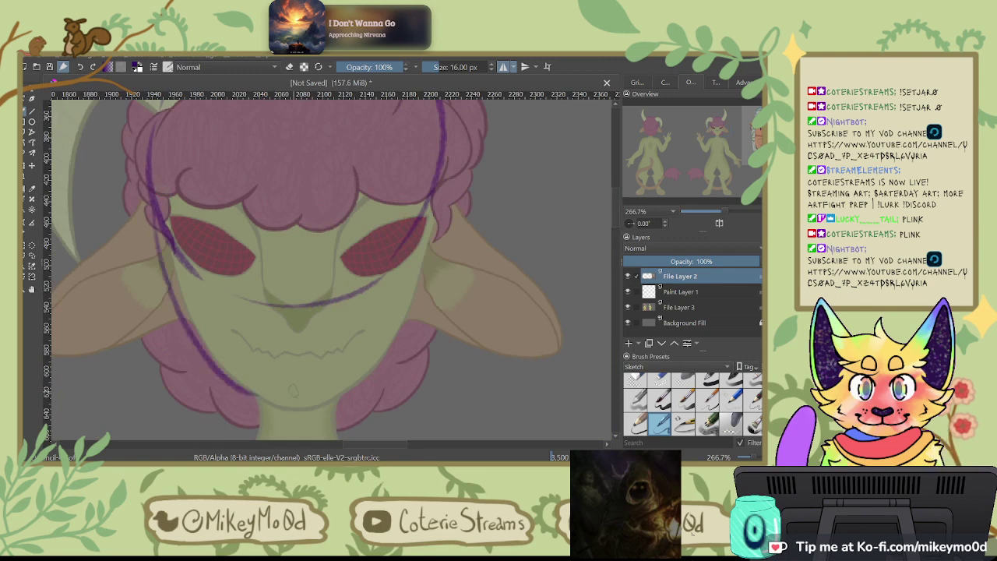
key(ctrl+z)
drag(161, 230, 283, 406)
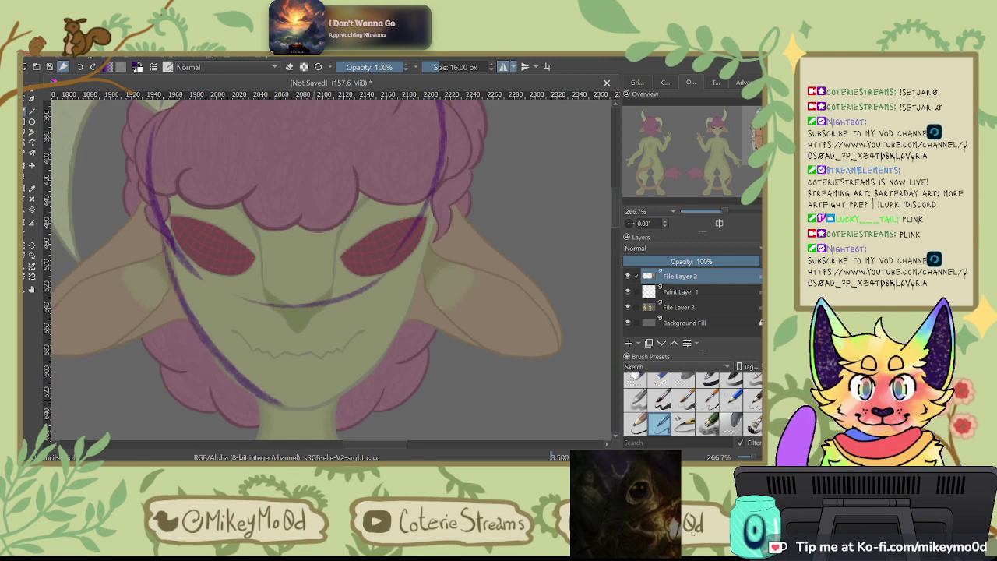
key(ctrl+z)
drag(167, 242, 291, 408)
Step: Sketch the opposite side of the jaw from the chin up past the ear, undoing and redrawing the stroke once
key(6)
key(6)
key(6)
key(6)
key(6)
key(6)
key(6)
key(6)
key(6)
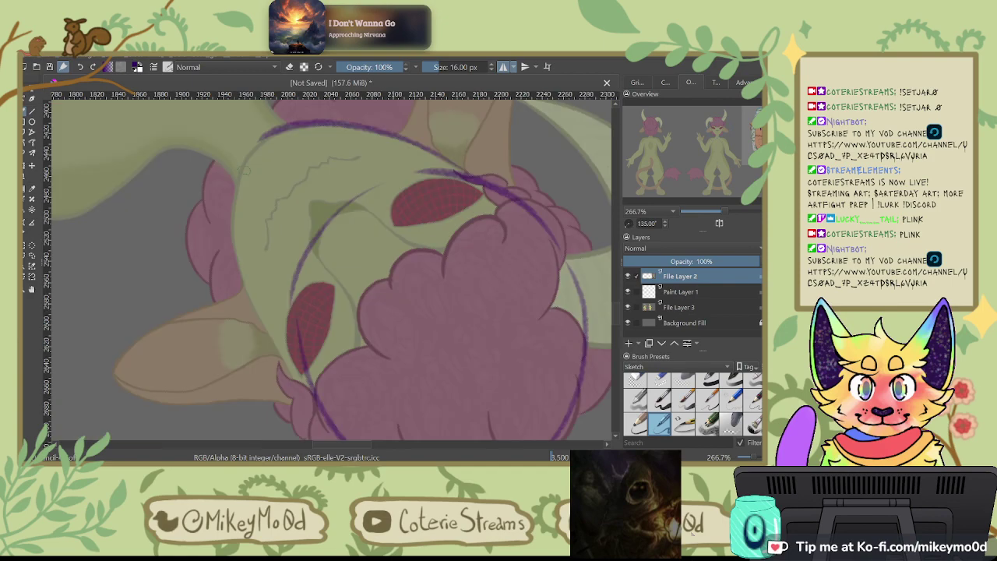
drag(251, 145, 314, 393)
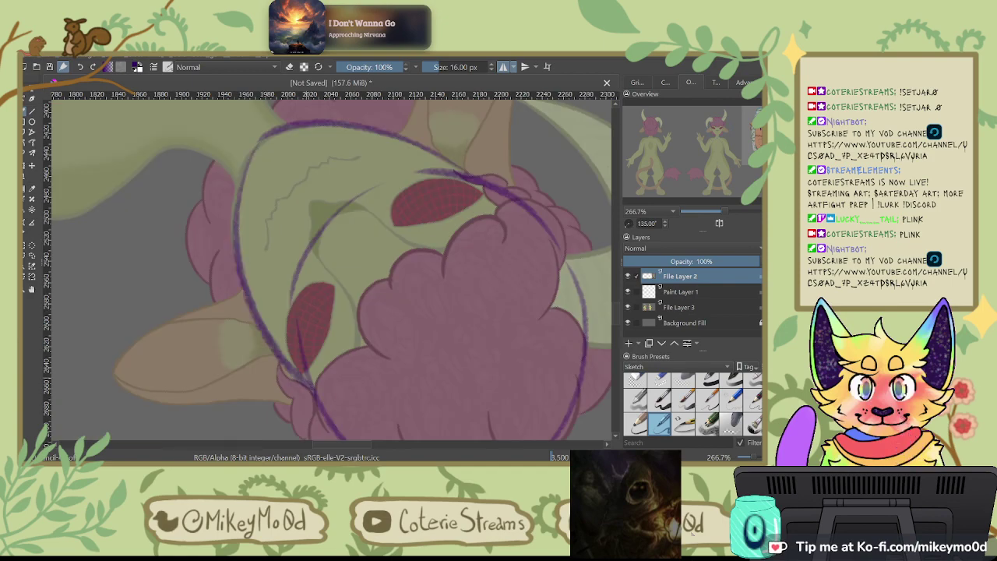
key(ctrl+z)
mouse_move(255, 147)
mouse_down()
mouse_move(248, 324)
mouse_move(328, 427)
mouse_up()
key(4)
key(4)
key(4)
key(4)
key(4)
drag(496, 300, 364, 107)
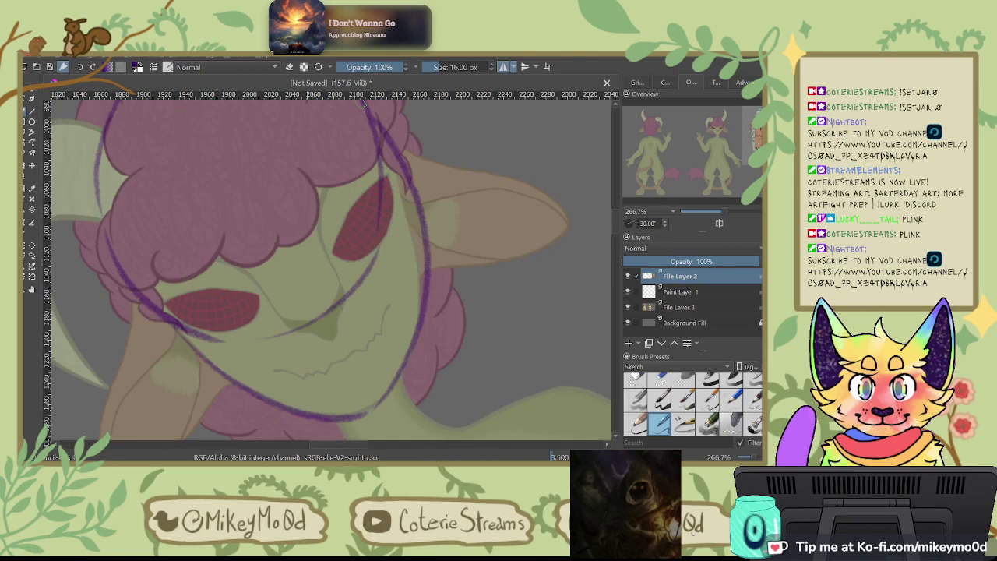
drag(450, 362, 528, 350)
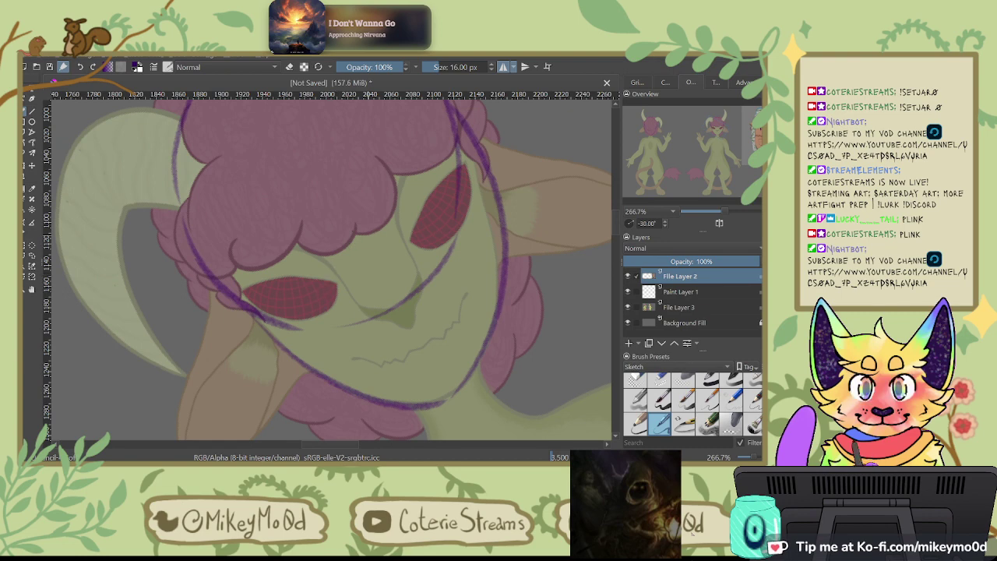
click(716, 83)
click(676, 84)
click(633, 82)
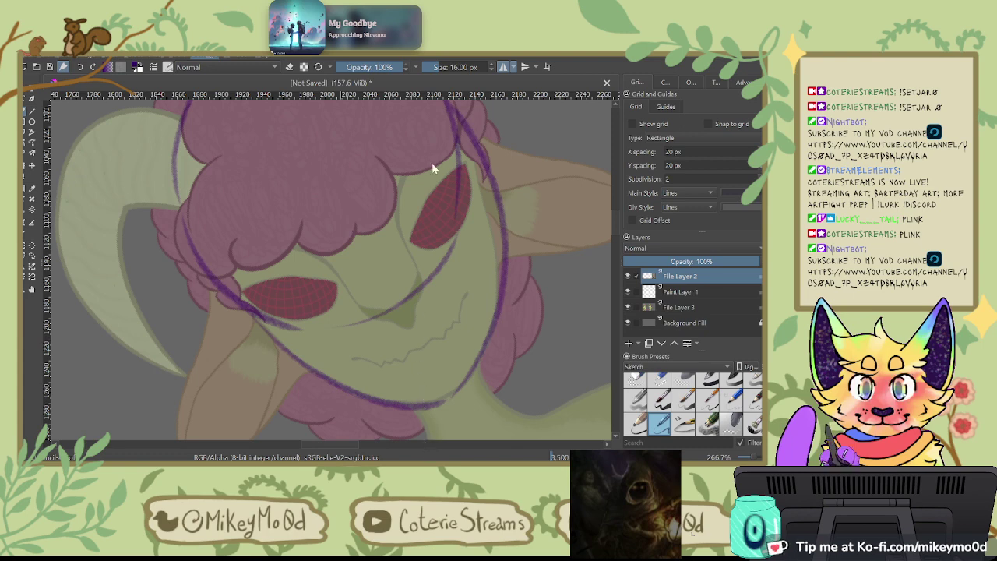
key(6)
key(6)
key(4)
key(4)
mouse_move(358, 285)
mouse_down()
mouse_move(535, 278)
mouse_move(483, 211)
mouse_move(452, 196)
mouse_move(423, 211)
mouse_up()
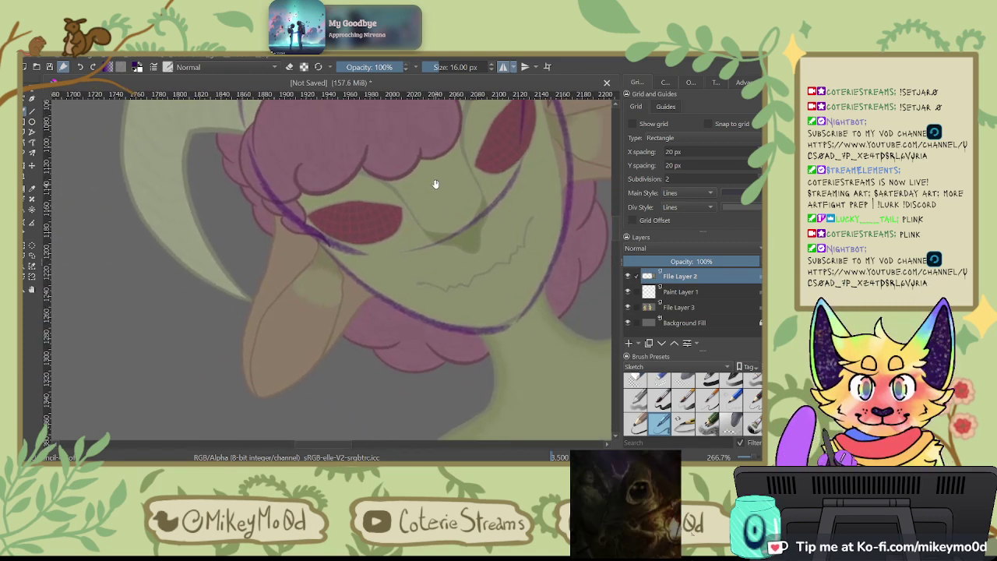
click(744, 82)
click(716, 81)
click(695, 82)
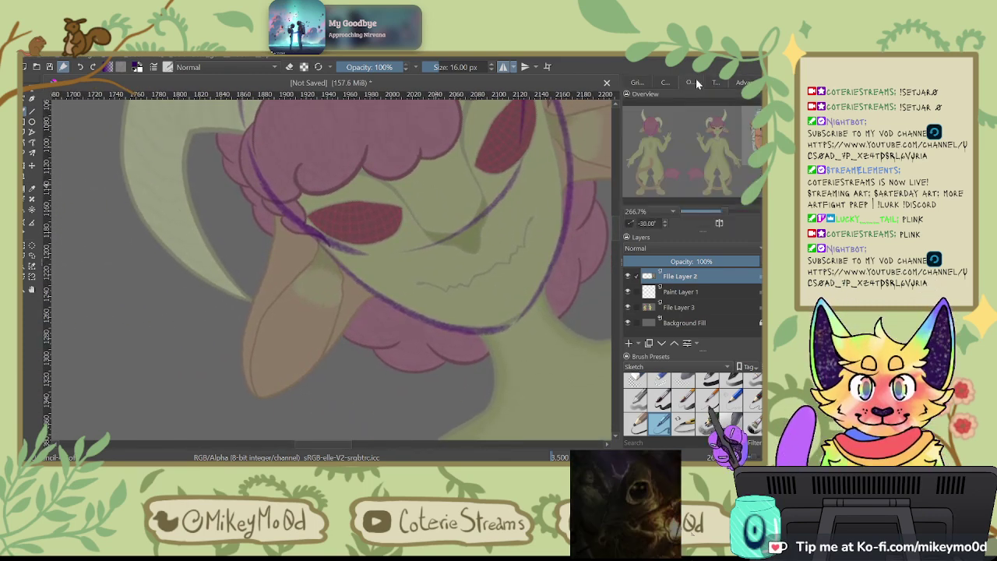
click(717, 82)
click(688, 82)
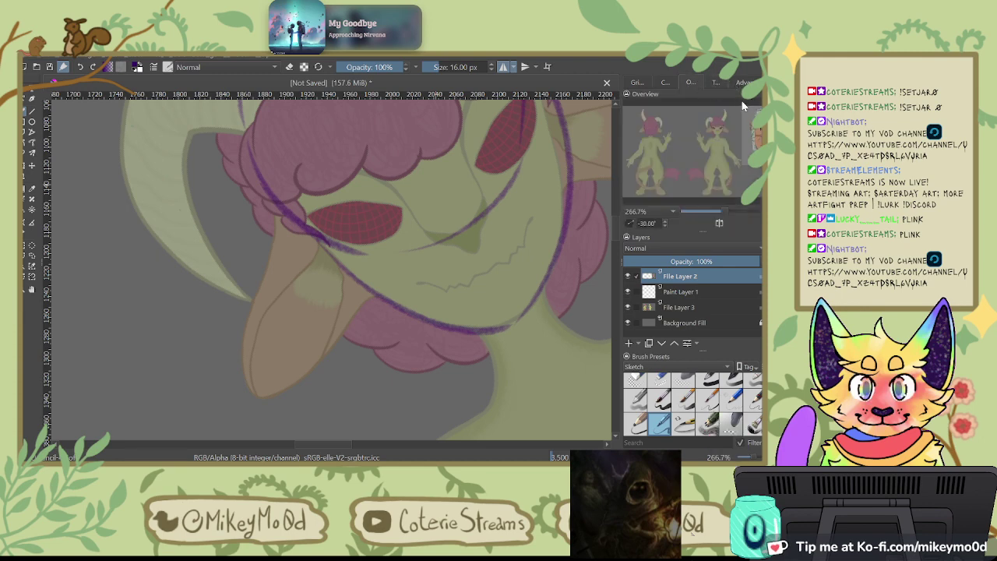
Step: Try out a new composition with a test stroke, and delete the composition
click(667, 82)
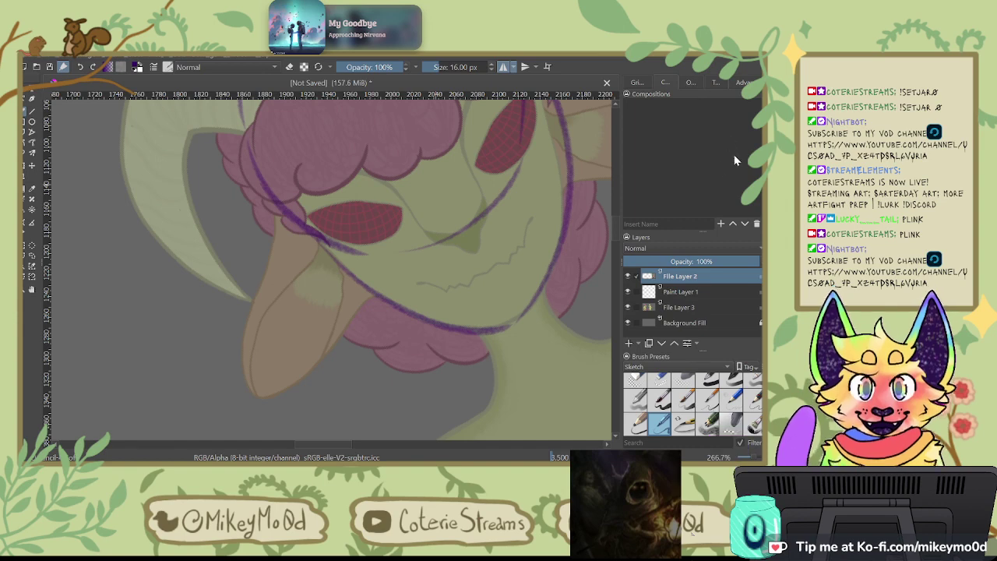
click(721, 224)
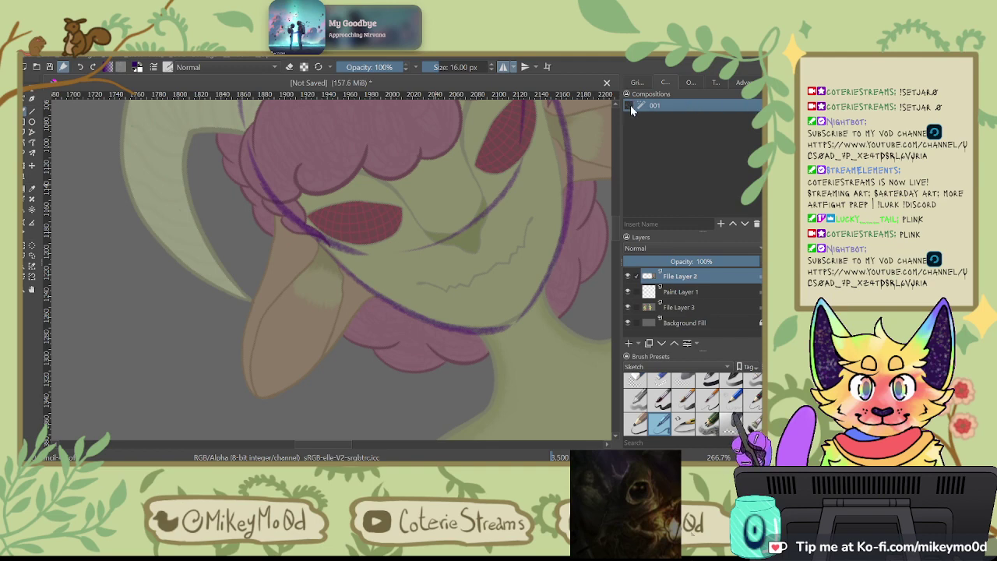
mouse_move(508, 237)
mouse_down()
mouse_move(534, 243)
mouse_move(558, 237)
mouse_up()
key(ctrl+z)
click(756, 224)
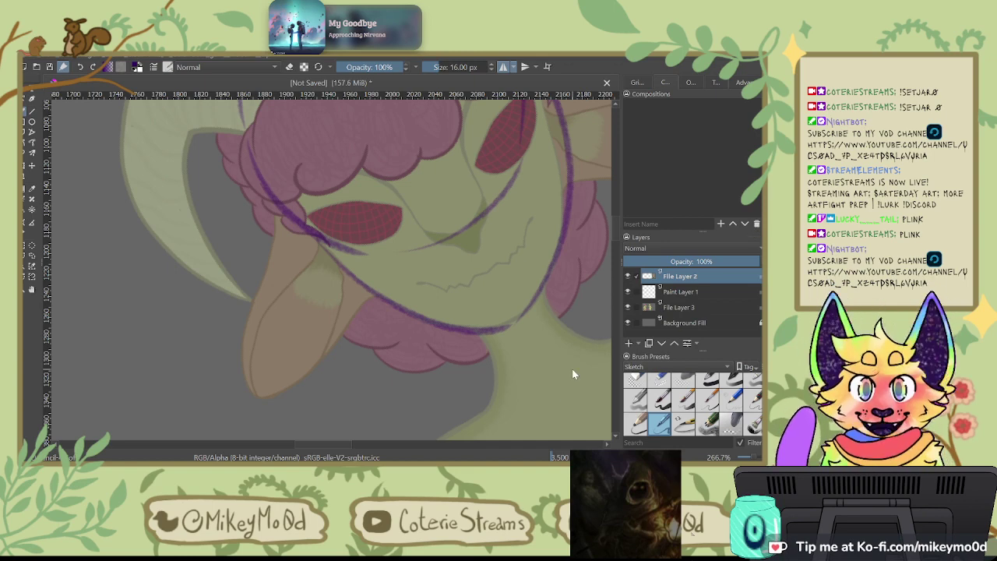
Step: Close the Compositions docker and rotate the canvas view back to 0°
click(763, 93)
key(ctrl+])
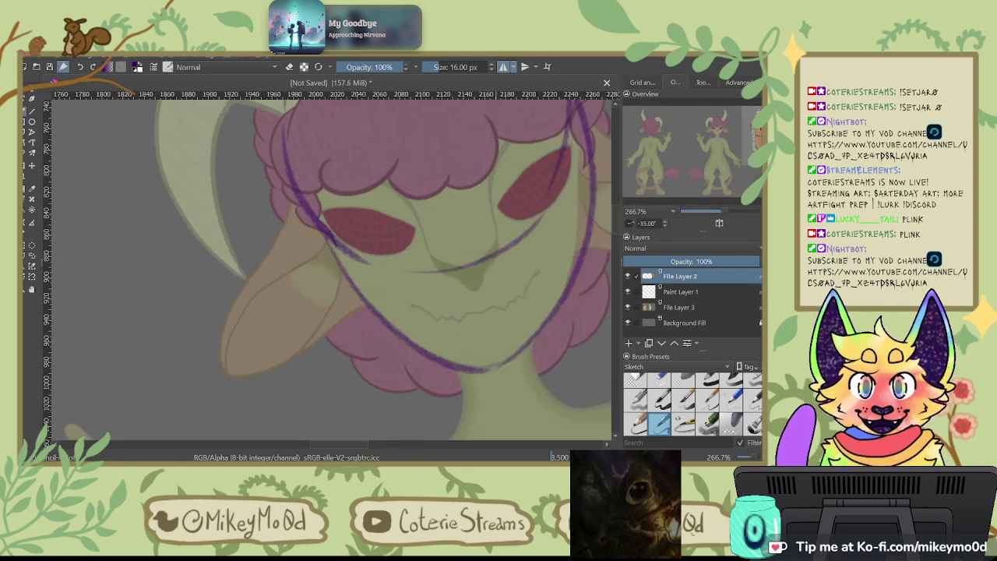
key(ctrl+])
Step: Try to sketch the sides of the front-facing figure's neck below the jaw, and undo the strokes
drag(490, 271, 496, 205)
mouse_move(515, 354)
mouse_down()
mouse_move(488, 210)
mouse_move(468, 214)
mouse_up()
drag(356, 176, 335, 262)
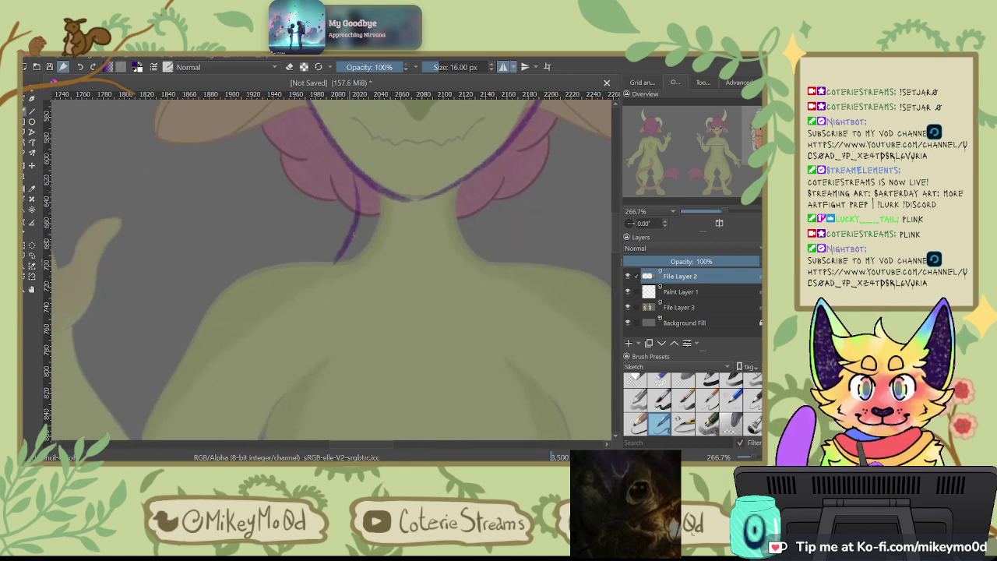
drag(477, 177, 508, 278)
key(ctrl+z)
key(ctrl+z)
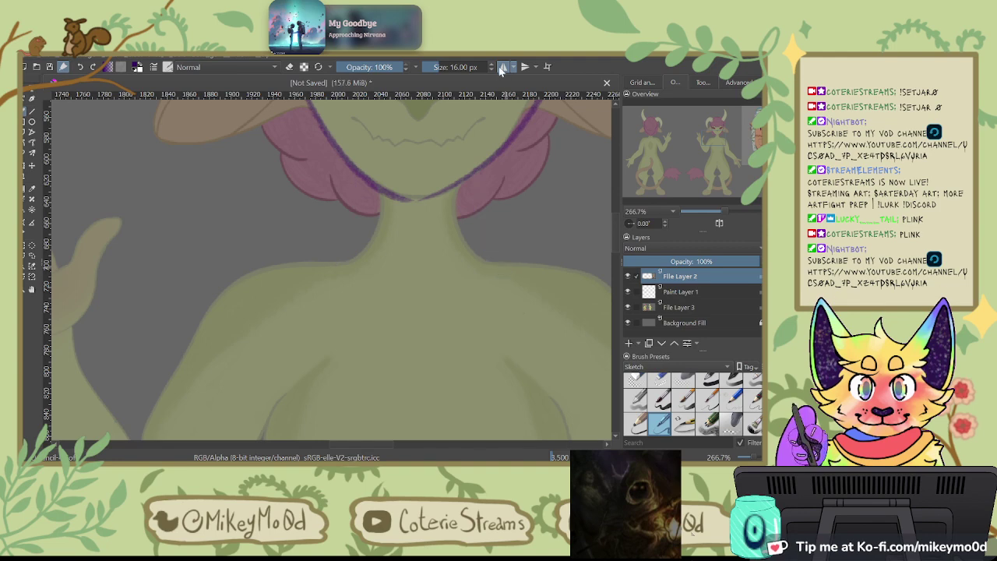
Step: Move the mirror axis onto the vertical centre line of the front-facing figure's head
scroll(274, 296, down, 8)
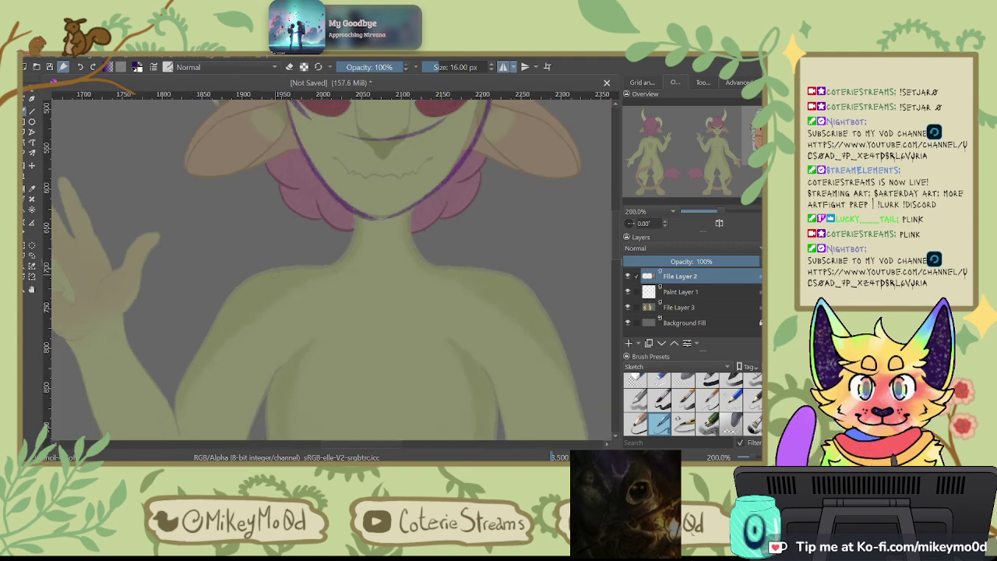
scroll(235, 178, up, 3)
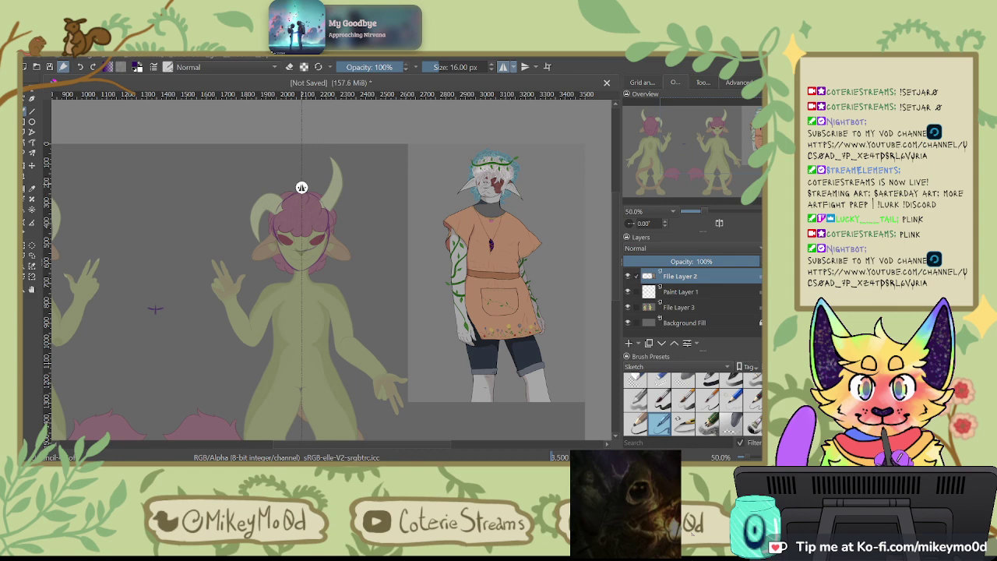
scroll(301, 187, up, 4)
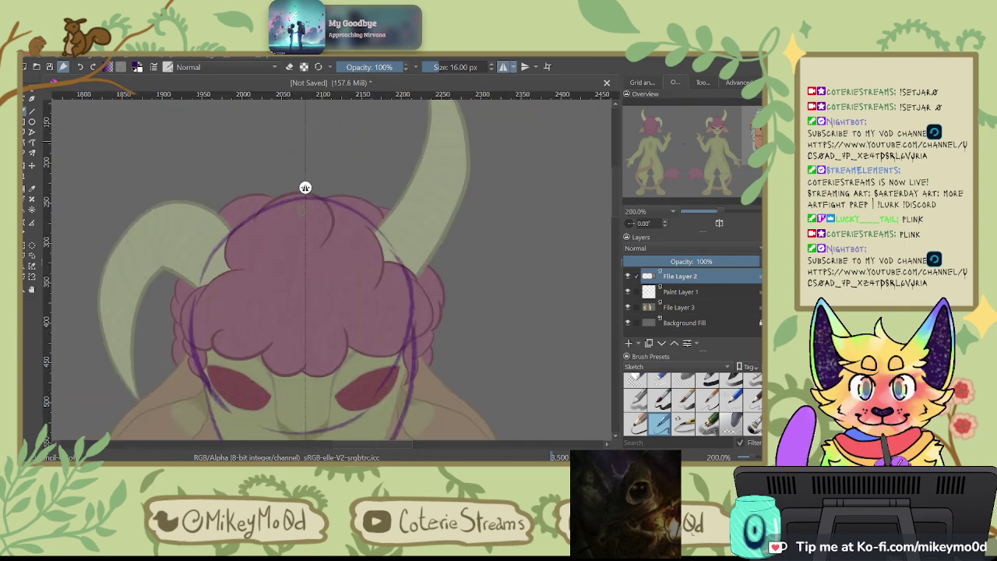
Step: Try to sketch the front-facing figure's neck sides and shoulder line below the jaw, and undo the shoulder stroke
drag(305, 187, 395, 187)
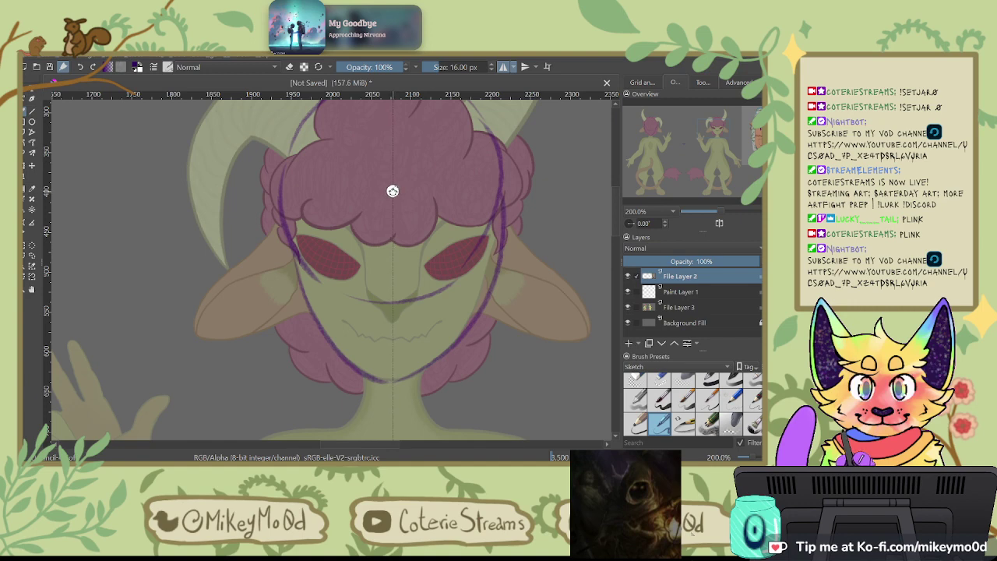
drag(391, 190, 440, 190)
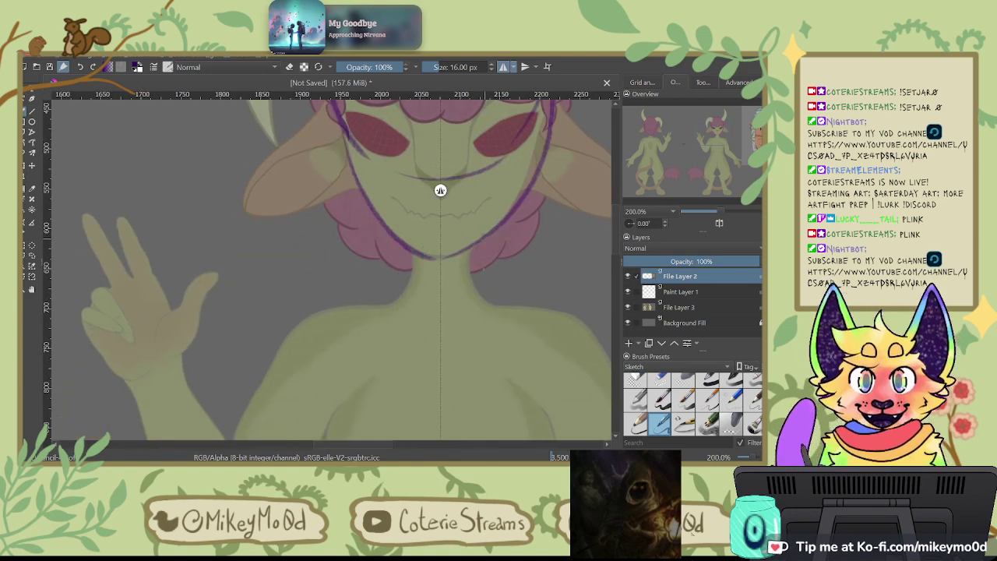
mouse_move(440, 190)
mouse_down()
mouse_move(333, 145)
mouse_move(129, 188)
mouse_up()
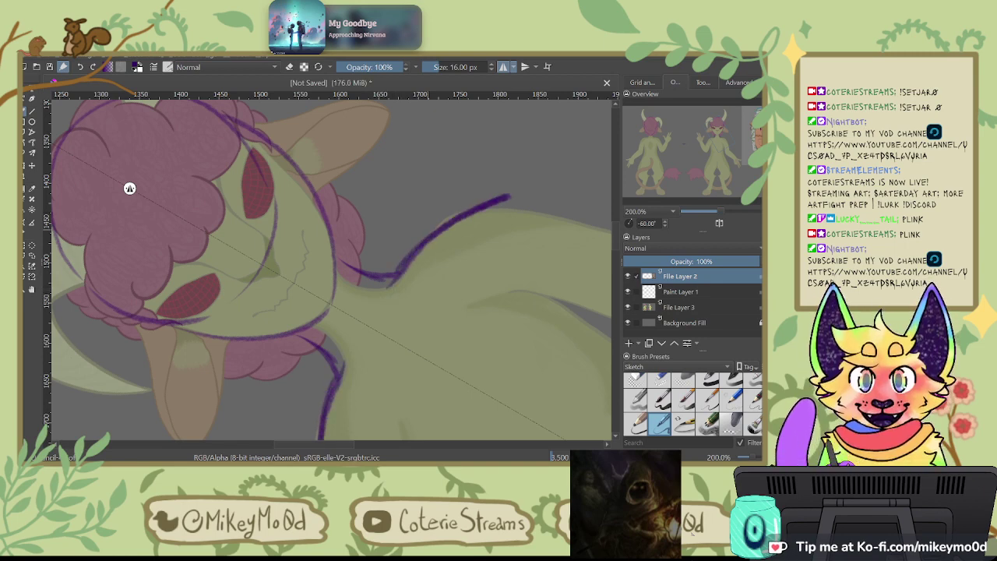
key(6)
key(6)
key(6)
key(6)
key(6)
key(ctrl+z)
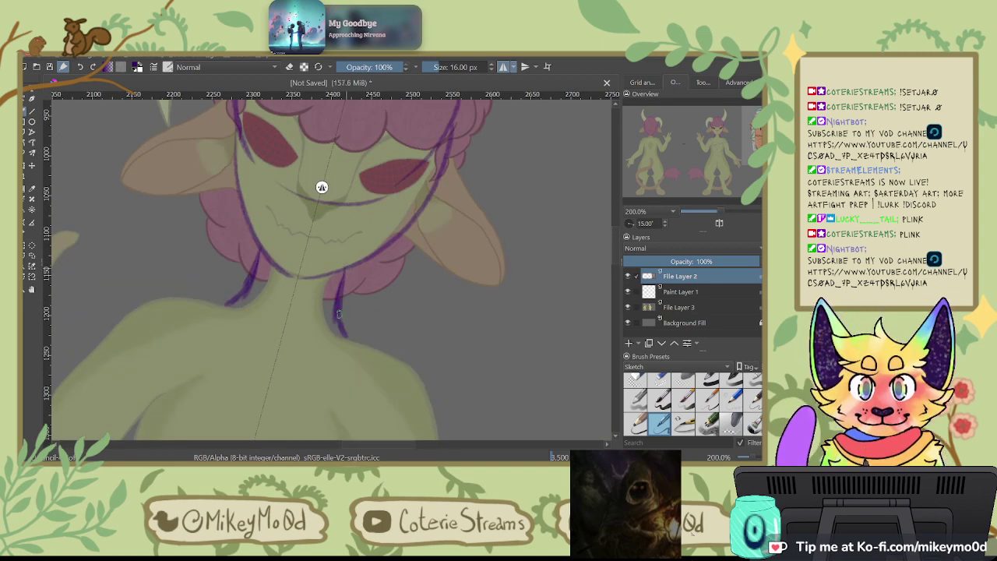
Step: Try to outline the front-facing figure's shoulders and outer upper arms down to the elbow, and undo these strokes together with the neck lines
drag(401, 296, 404, 133)
mouse_move(427, 231)
mouse_down()
mouse_move(442, 316)
mouse_move(434, 412)
mouse_up()
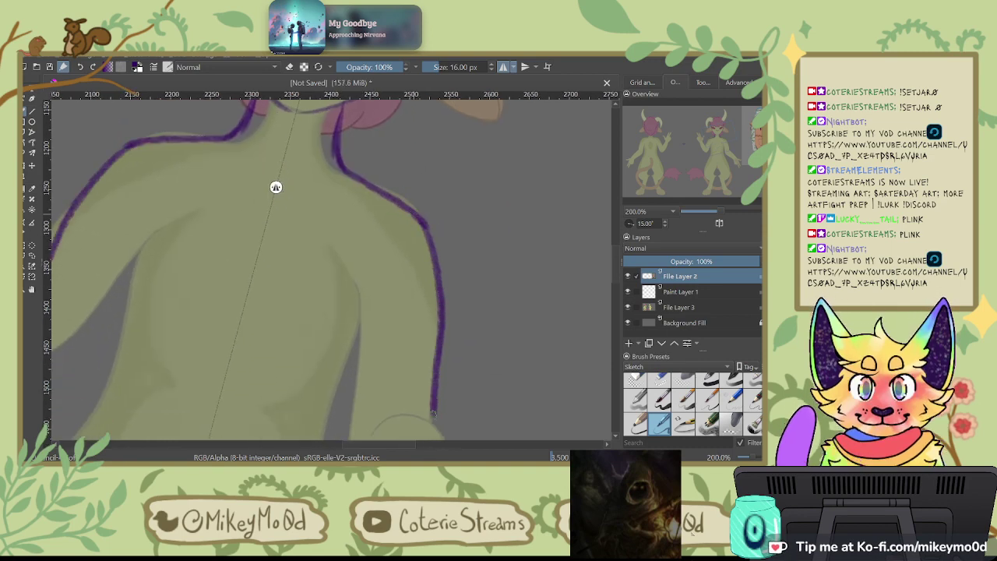
key(ctrl+])
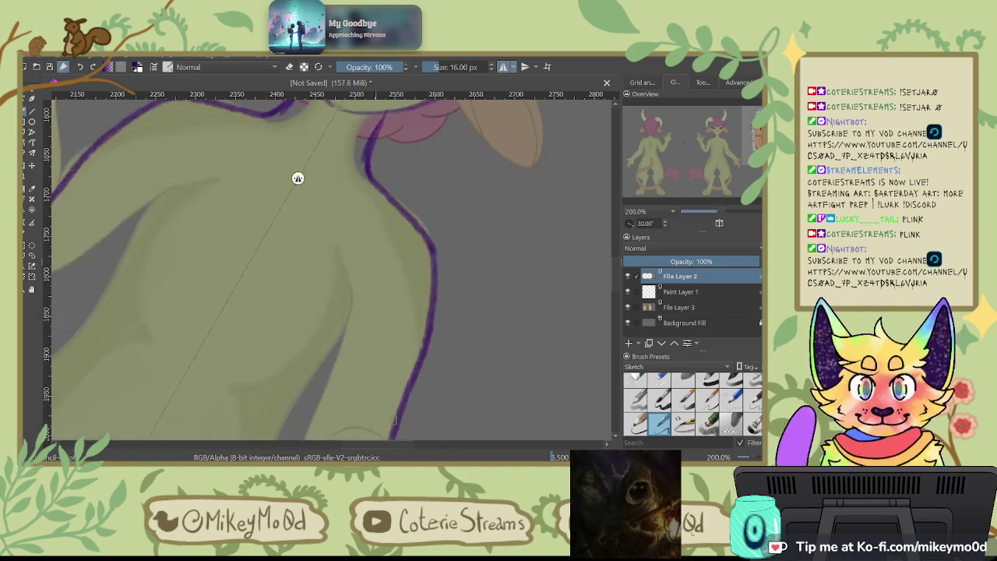
key(ctrl+z)
key(ctrl+z)
key(ctrl+z)
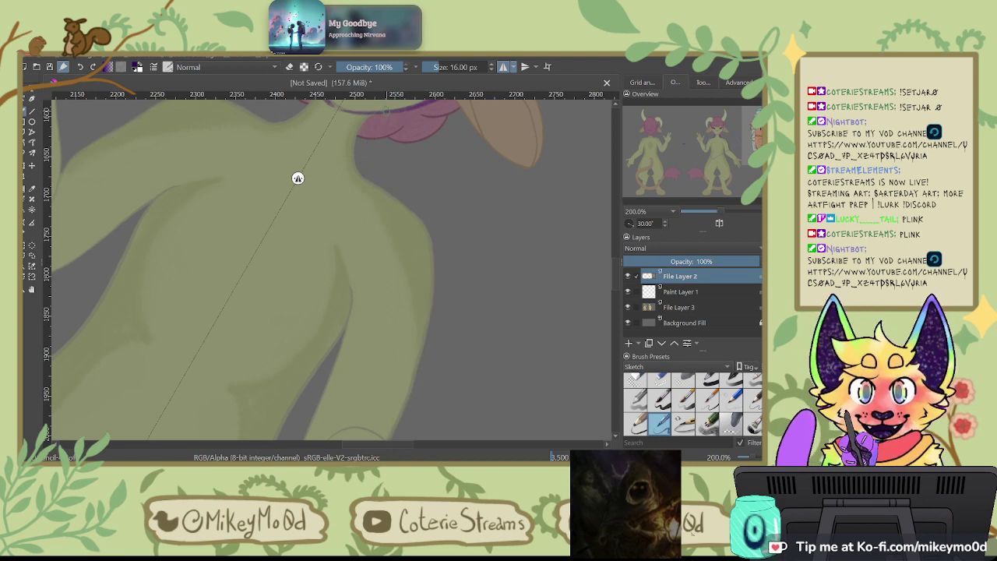
Step: Sketch the mirrored neck sides of the front-facing figure and continue them over the shoulders to the elbows, redoing the shoulder stroke until it fits
mouse_move(383, 113)
mouse_down()
mouse_move(367, 178)
mouse_move(397, 210)
mouse_move(424, 278)
mouse_move(405, 404)
mouse_up()
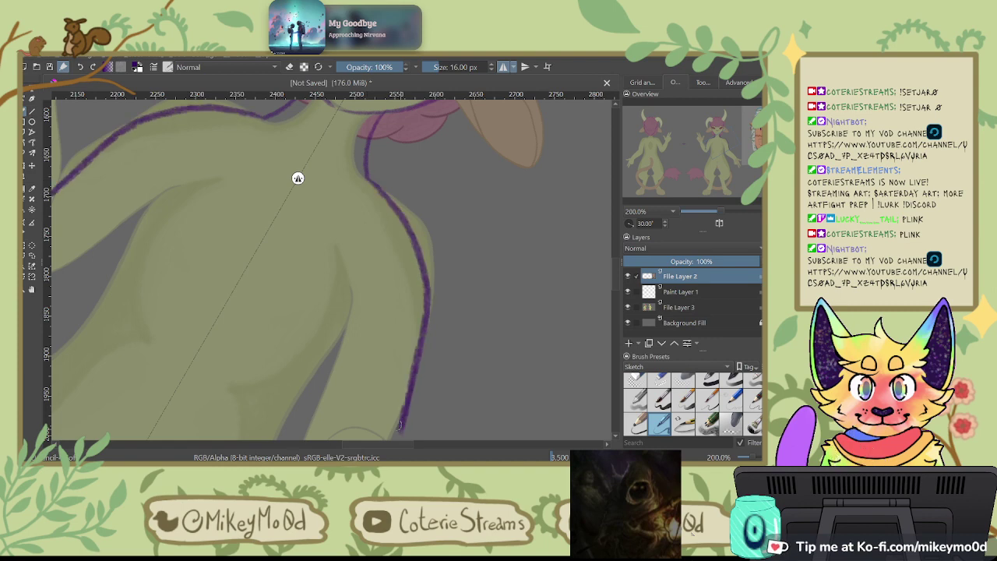
key(ctrl+z)
mouse_move(368, 177)
mouse_down()
mouse_move(426, 247)
mouse_move(398, 435)
mouse_up()
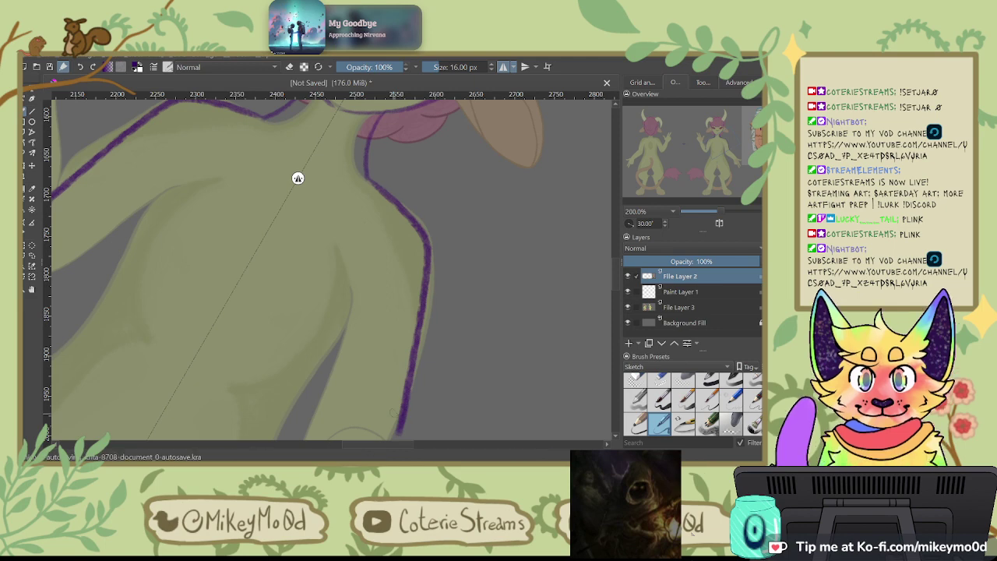
key(ctrl+z)
mouse_move(387, 194)
mouse_down()
mouse_move(416, 257)
mouse_move(416, 327)
mouse_up()
key(ctrl+z)
mouse_move(367, 181)
mouse_down()
mouse_move(404, 193)
mouse_move(424, 253)
mouse_move(397, 416)
mouse_up()
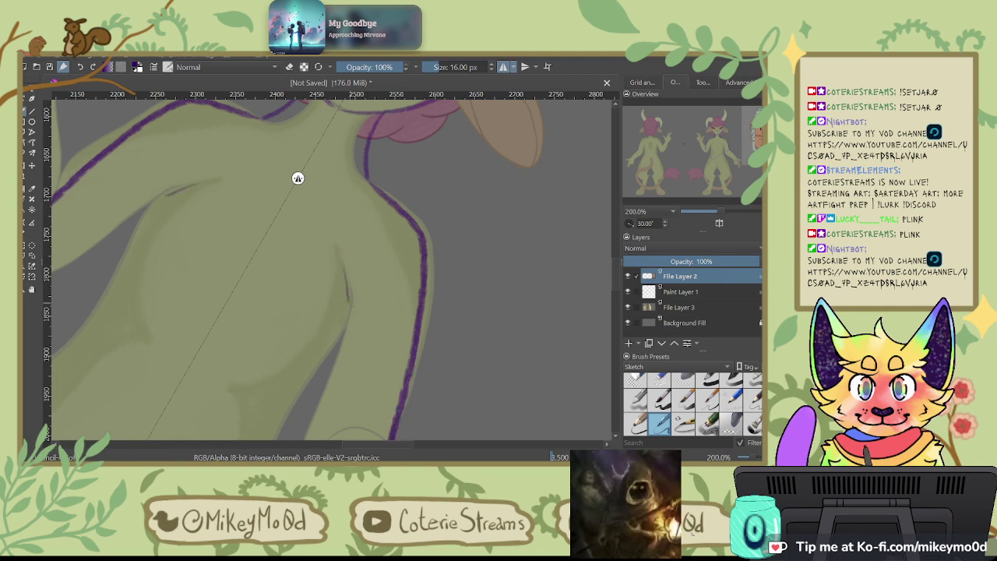
Step: Redraw the front-facing figure's shoulder and outer upper arm outline as a rounder curve from the elbow to the neck base
key(4)
key(4)
key(4)
key(4)
key(4)
key(4)
key(4)
key(4)
key(4)
key(4)
key(4)
key(4)
key(4)
key(ctrl+z)
mouse_move(226, 207)
mouse_down()
mouse_move(231, 297)
mouse_move(269, 343)
mouse_up()
drag(317, 371, 323, 370)
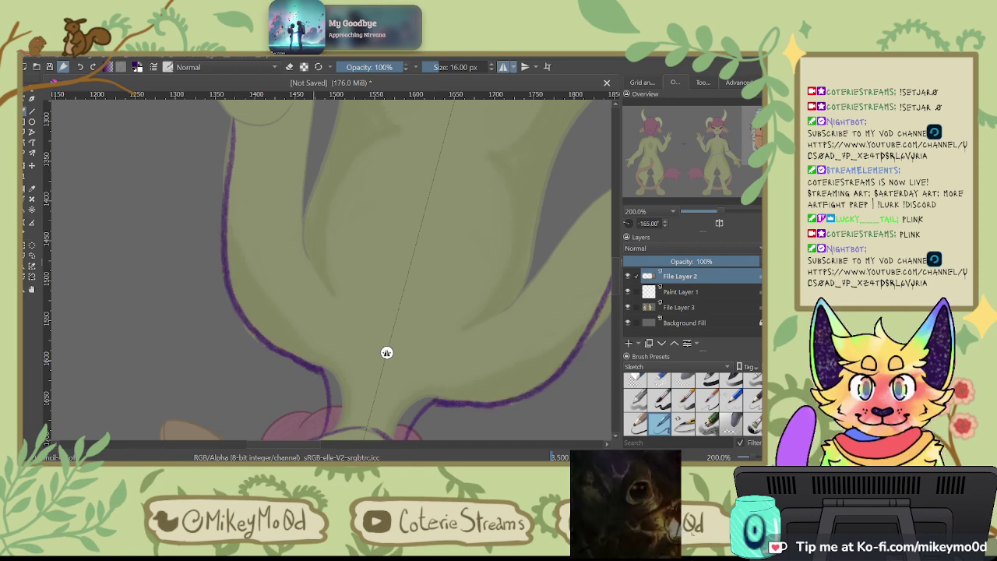
Step: Sketch the inner edges of the front-facing figure's upper arms between elbow and armpit
drag(347, 155, 349, 278)
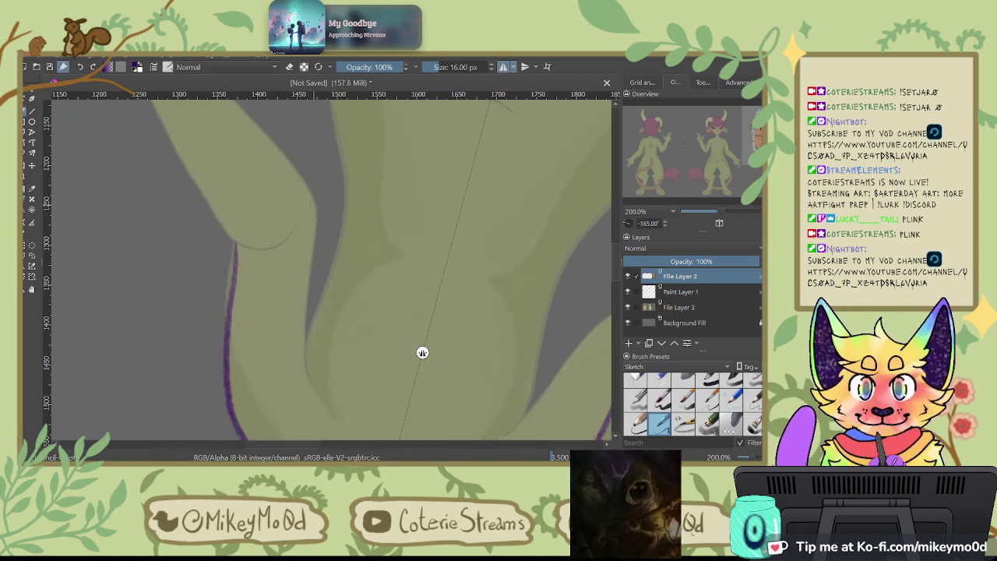
mouse_move(315, 207)
mouse_down()
mouse_move(301, 322)
mouse_move(310, 380)
mouse_up()
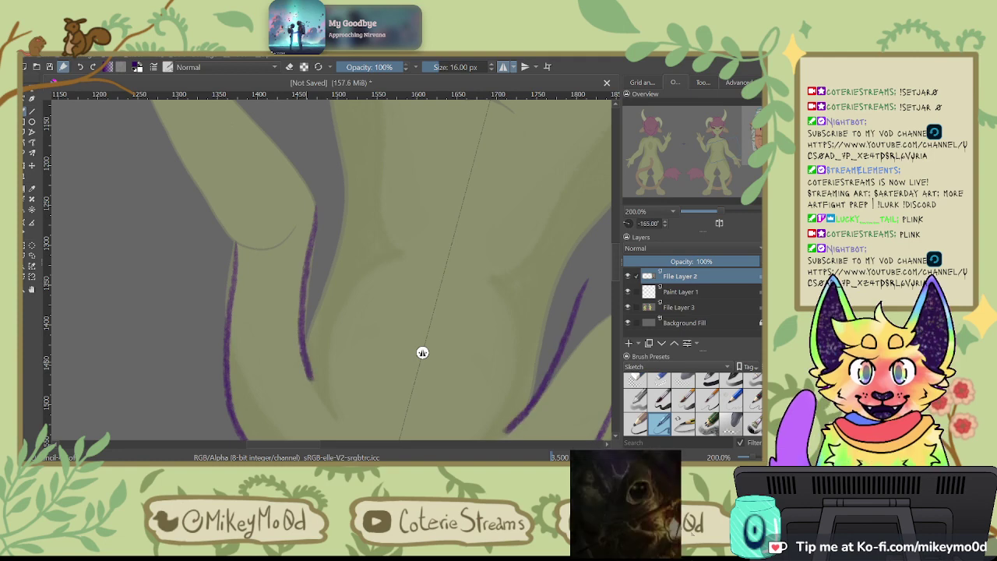
key(6)
key(6)
key(6)
key(6)
key(6)
key(6)
key(6)
key(6)
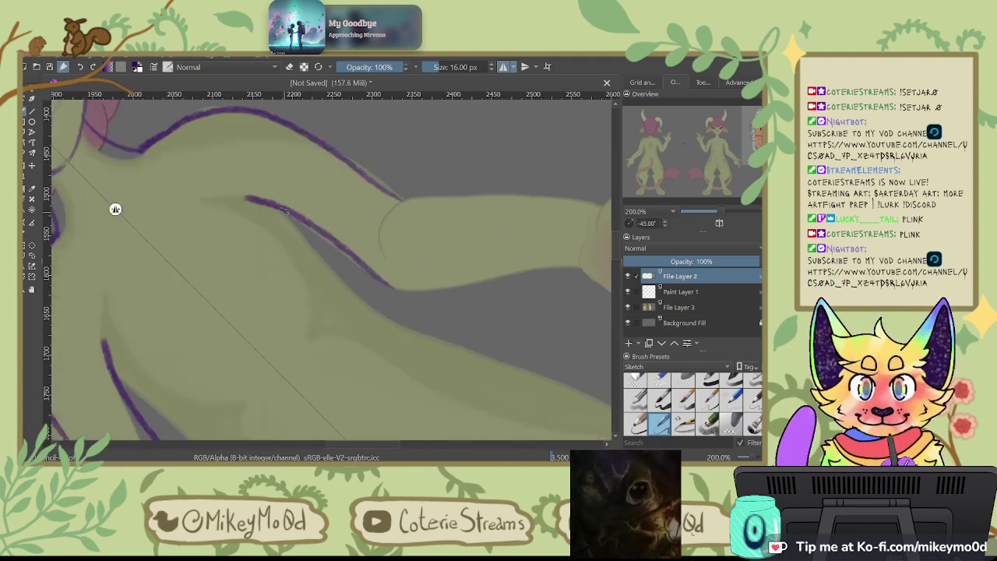
Step: Try a guide line across the chest and short strokes below the armpits, and undo them along with the inner arm lines
drag(115, 209, 418, 186)
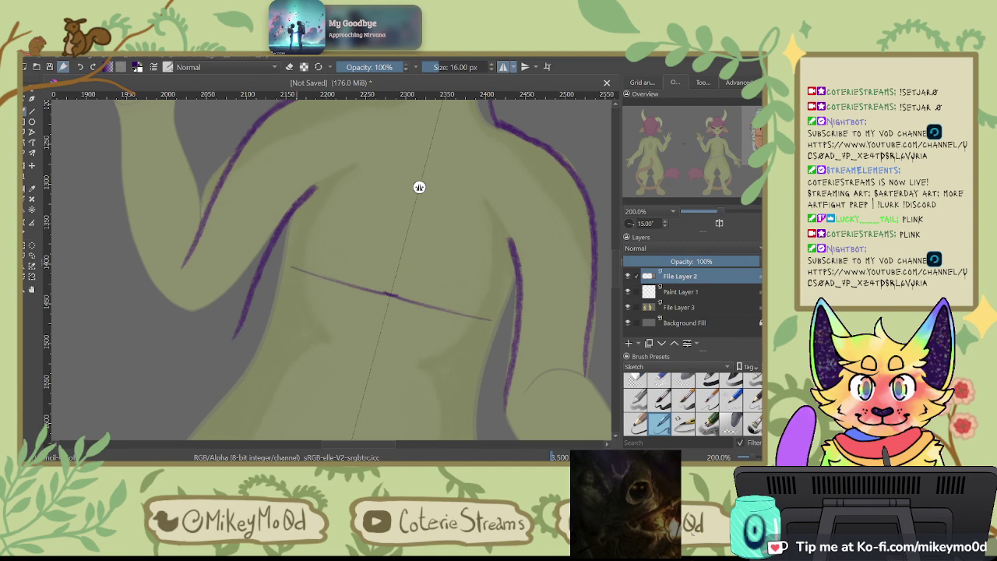
mouse_move(323, 318)
mouse_down()
mouse_move(421, 155)
mouse_move(374, 243)
mouse_up()
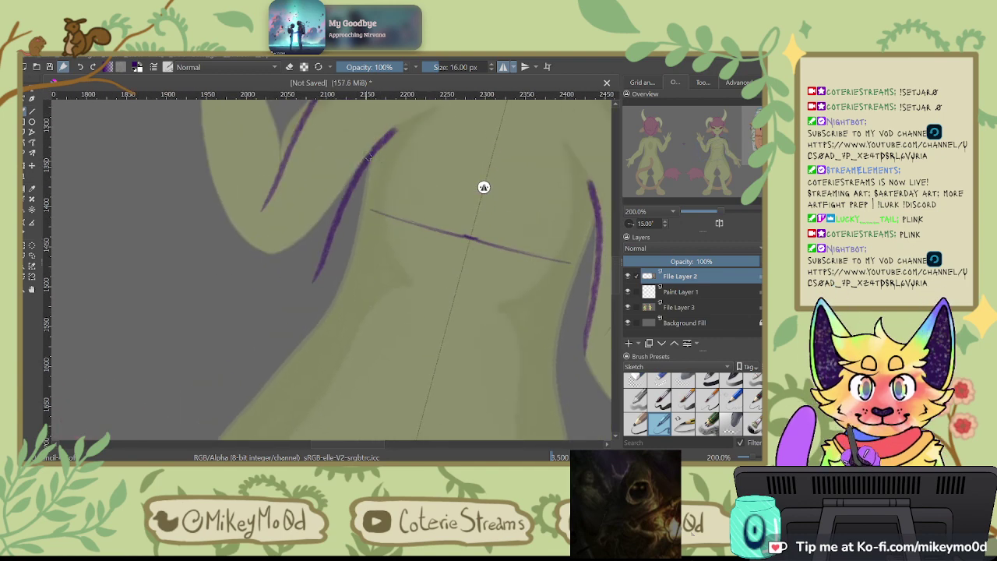
key(ctrl+z)
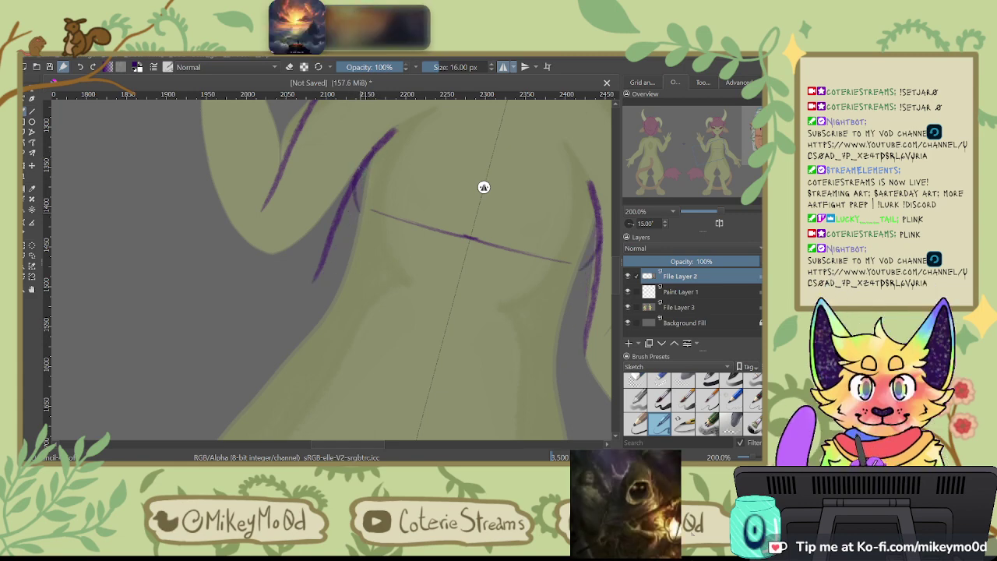
key(ctrl+z)
key(ctrl+z)
key(ctrl+z)
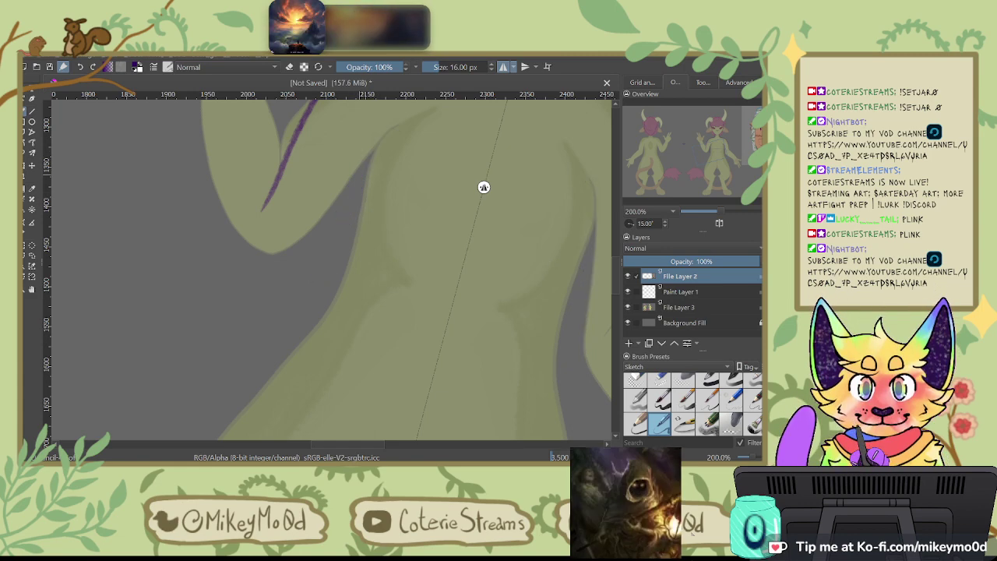
Step: Try to sketch curved lines from the armpits down the sides of the chest, and undo the strokes
drag(386, 131, 377, 232)
key(ctrl+z)
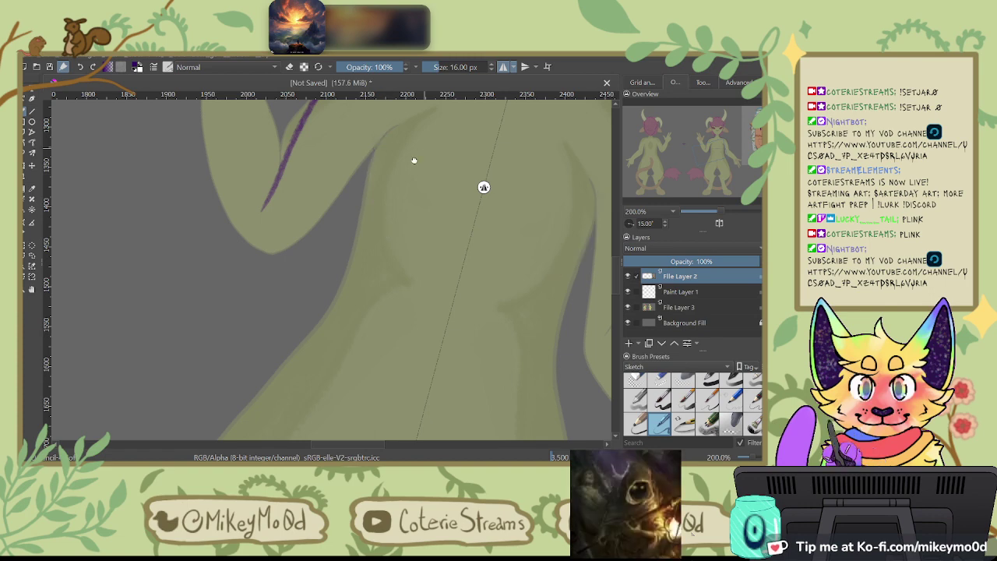
drag(415, 156, 376, 233)
drag(352, 291, 330, 241)
key(ctrl+z)
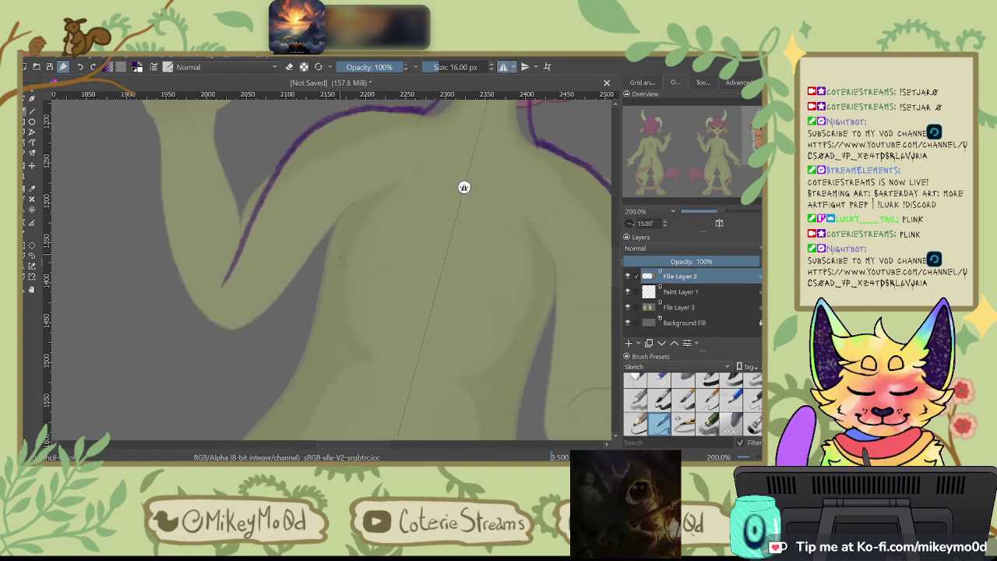
drag(353, 192, 340, 293)
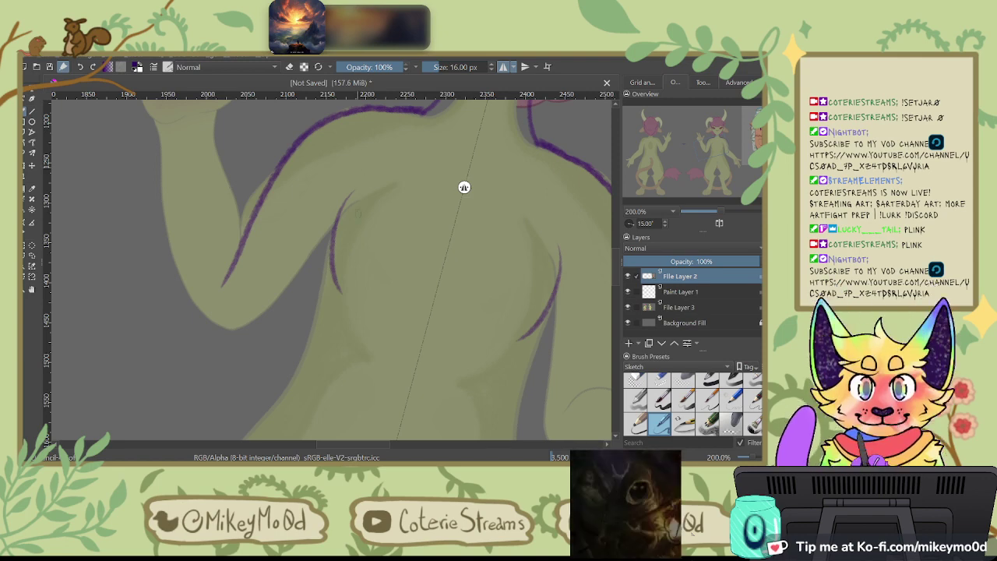
drag(370, 209, 474, 214)
key(ctrl+z)
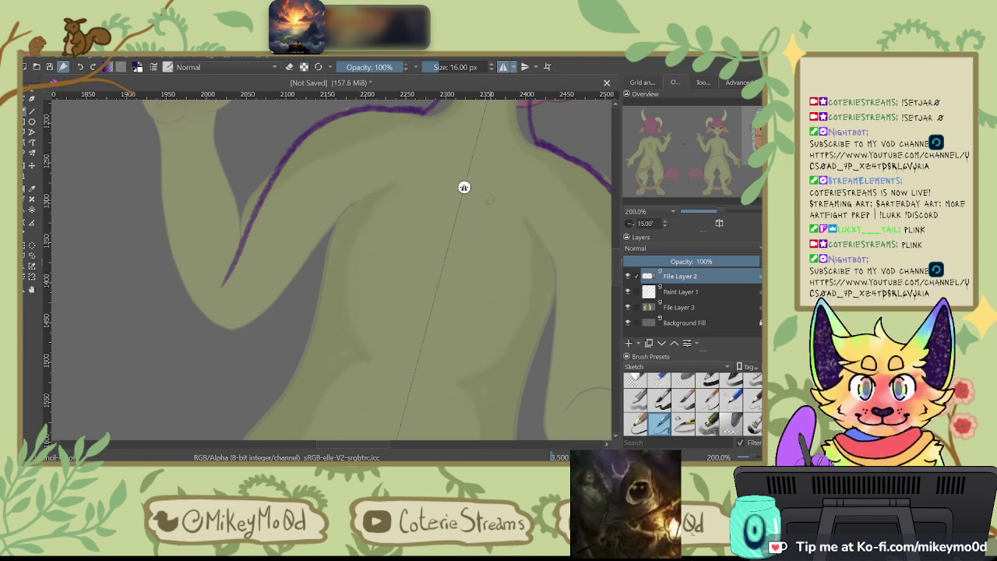
Step: Try straight inner-arm strokes and angled armpit shapes on the front-facing figure, undoing each attempt
drag(359, 197, 356, 320)
key(ctrl+z)
drag(343, 281, 373, 322)
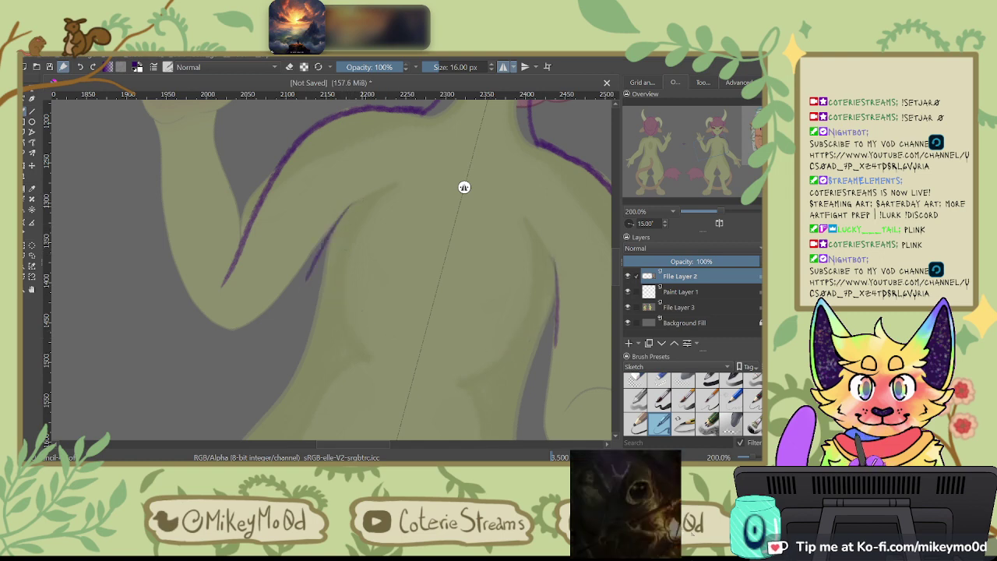
key(ctrl+z)
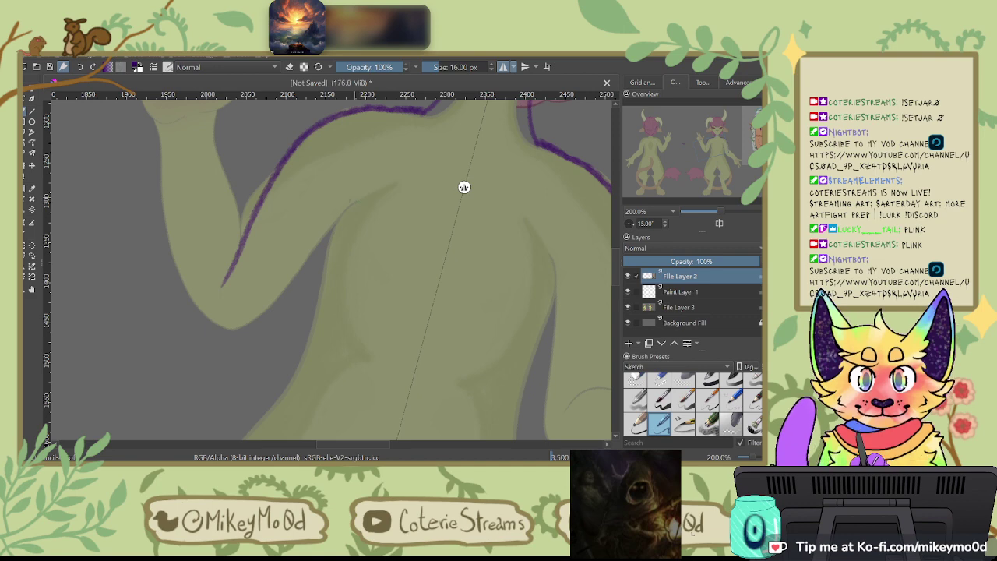
key(ctrl+shift+z)
key(ctrl+z)
mouse_move(351, 192)
mouse_down()
mouse_move(327, 293)
mouse_move(353, 308)
mouse_up()
key(ctrl+z)
mouse_move(356, 187)
mouse_down()
mouse_move(319, 251)
mouse_move(348, 296)
mouse_up()
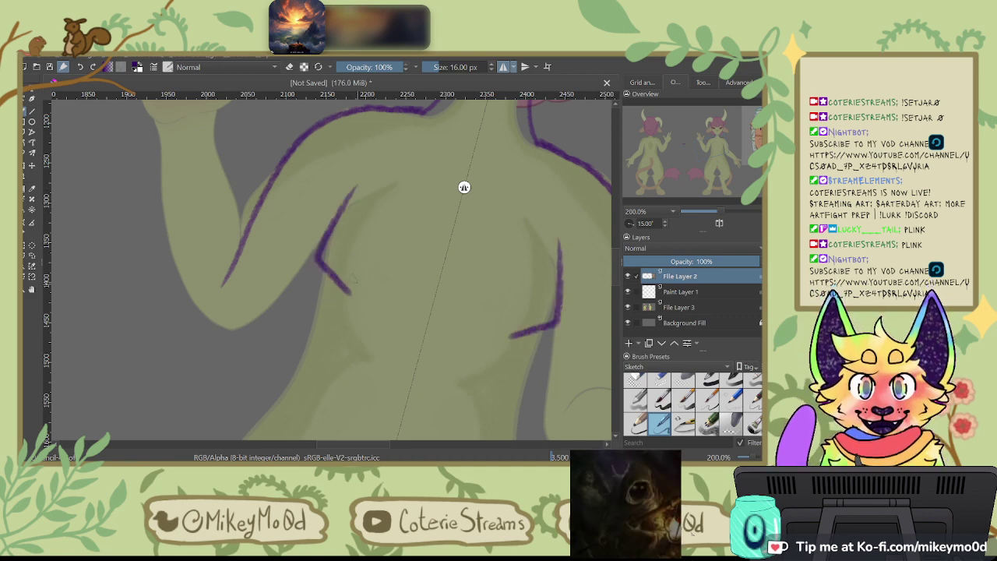
key(ctrl+z)
drag(351, 202, 344, 303)
key(ctrl+z)
key(ctrl+z)
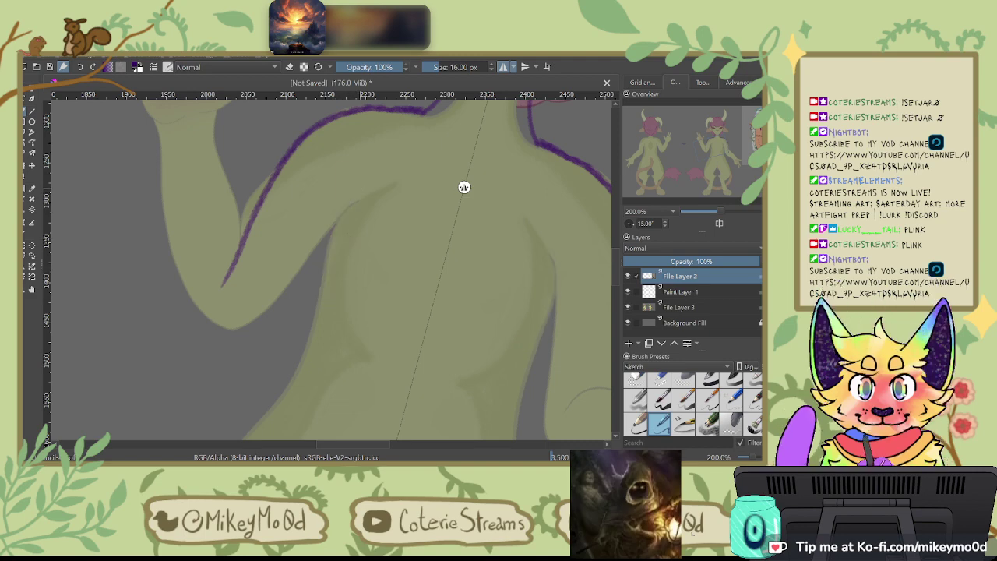
Step: Sketch short armpit curves on the front-facing figure and outline the torso sides from them down towards the hips
drag(444, 299, 543, 201)
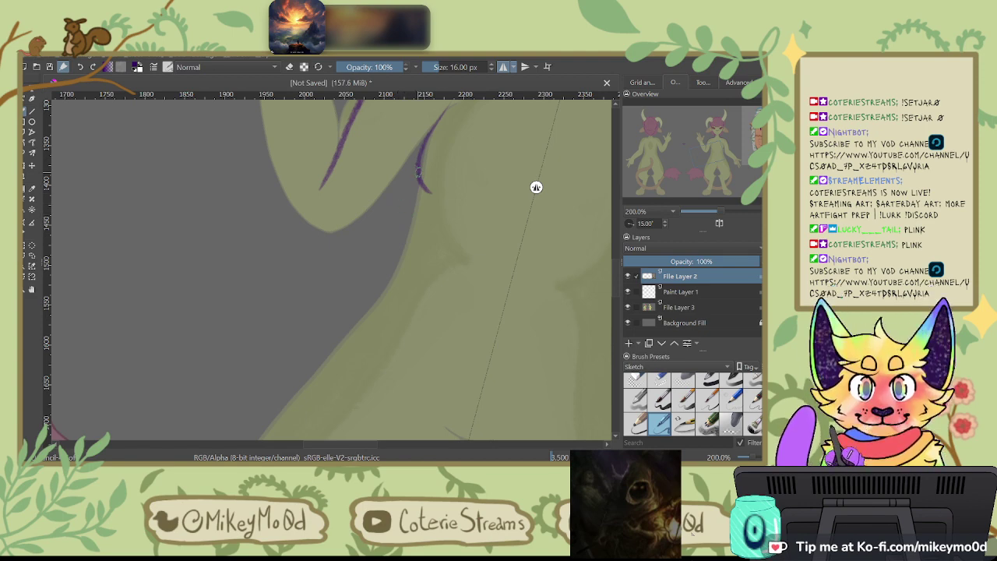
drag(418, 183, 313, 370)
key(4)
key(4)
key(4)
key(4)
key(4)
key(4)
key(4)
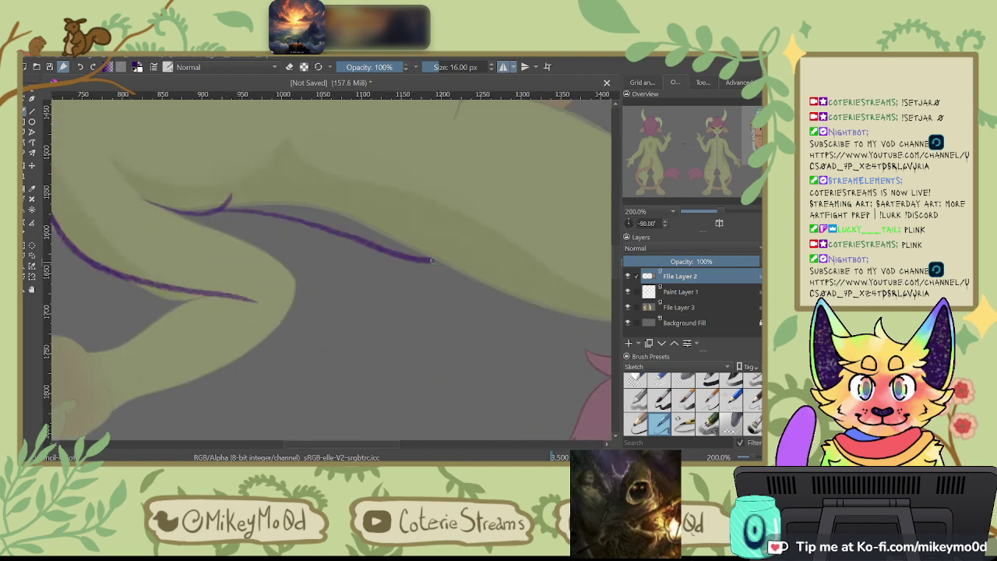
Step: Try to carry the torso outline around the hips to the centre line above the crotch, and undo the torso strokes
scroll(316, 374, down, 5)
scroll(314, 373, up, 4)
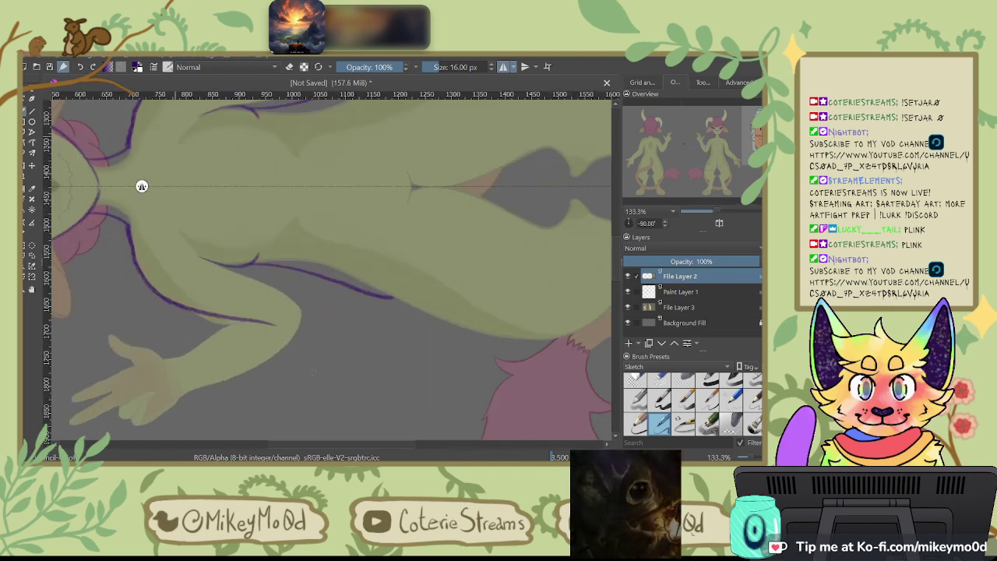
drag(473, 206, 459, 286)
key(6)
key(6)
key(6)
key(6)
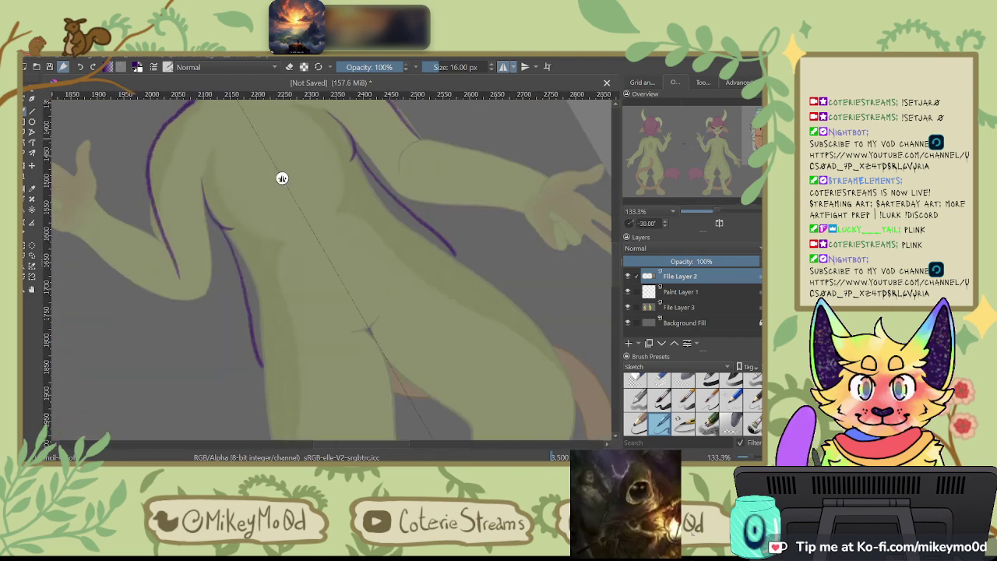
drag(357, 149, 423, 243)
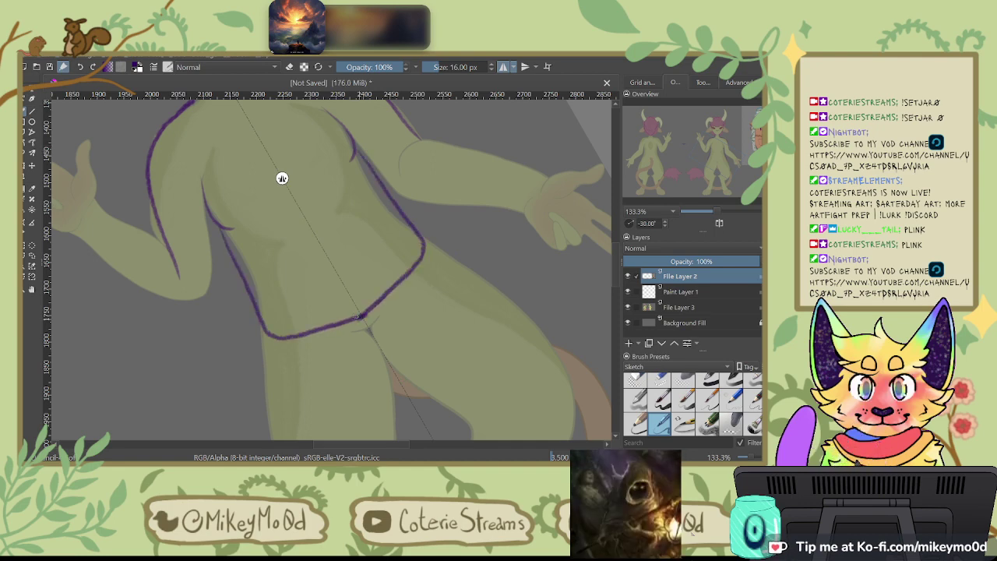
key(ctrl+z)
mouse_move(354, 152)
mouse_down()
mouse_move(417, 241)
mouse_move(385, 313)
mouse_up()
key(ctrl+z)
Step: With the canvas rotation reset to 0°, outline the waist and hips in a rounded mirrored curve meeting just above the crotch
key(6)
key(6)
key(6)
key(6)
key(6)
key(6)
key(6)
key(6)
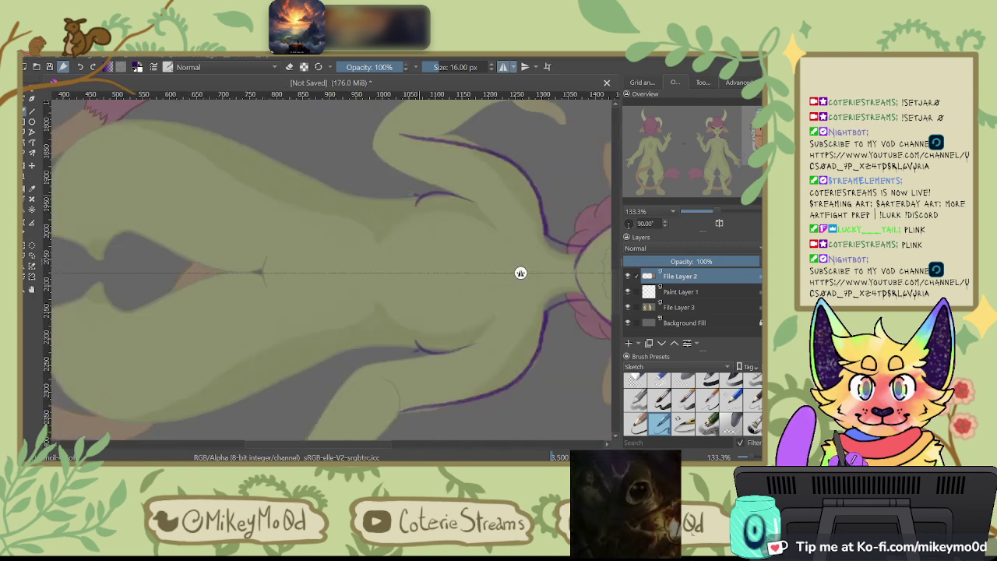
key(5)
key(ctrl+z)
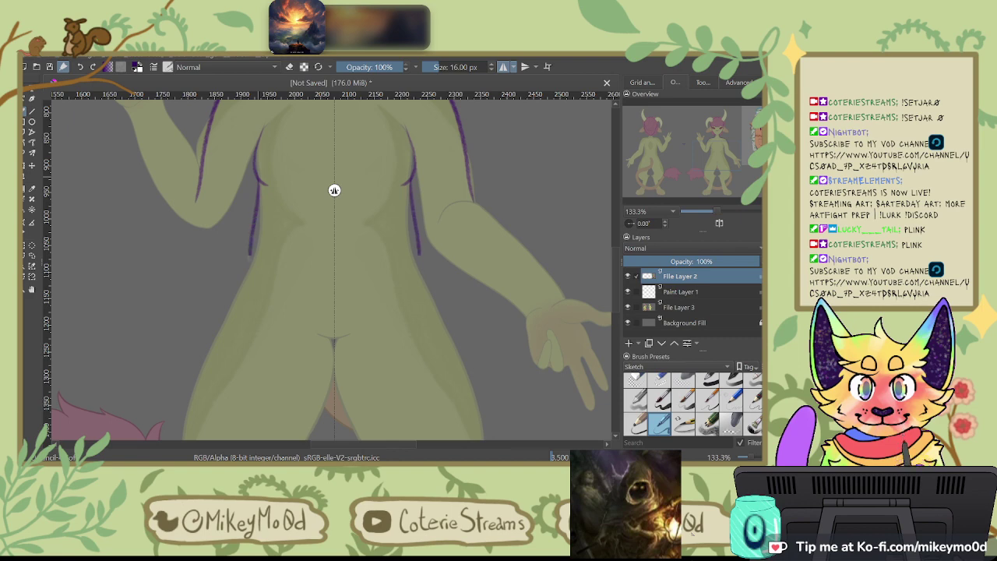
key(ctrl+z)
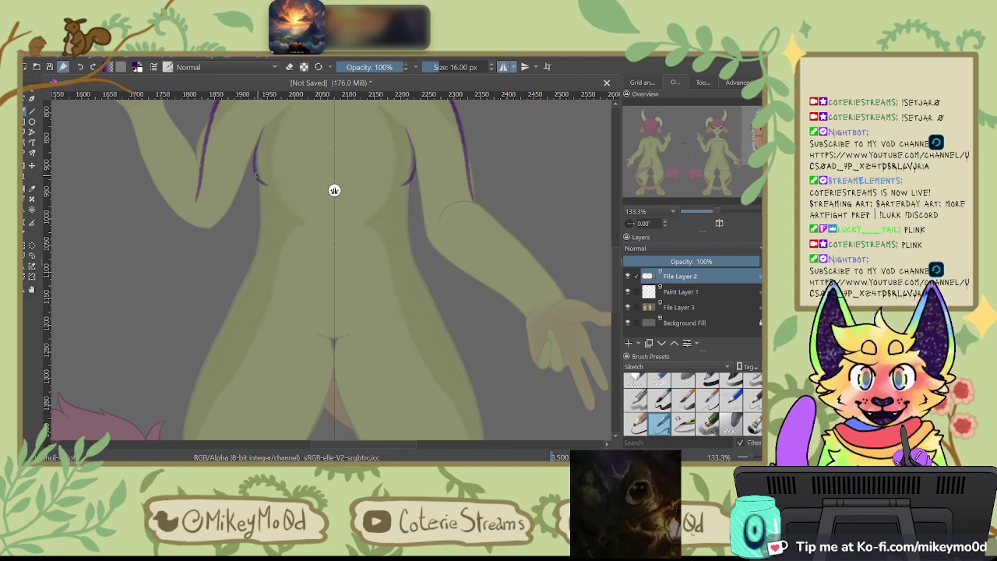
key(ctrl+shift+z)
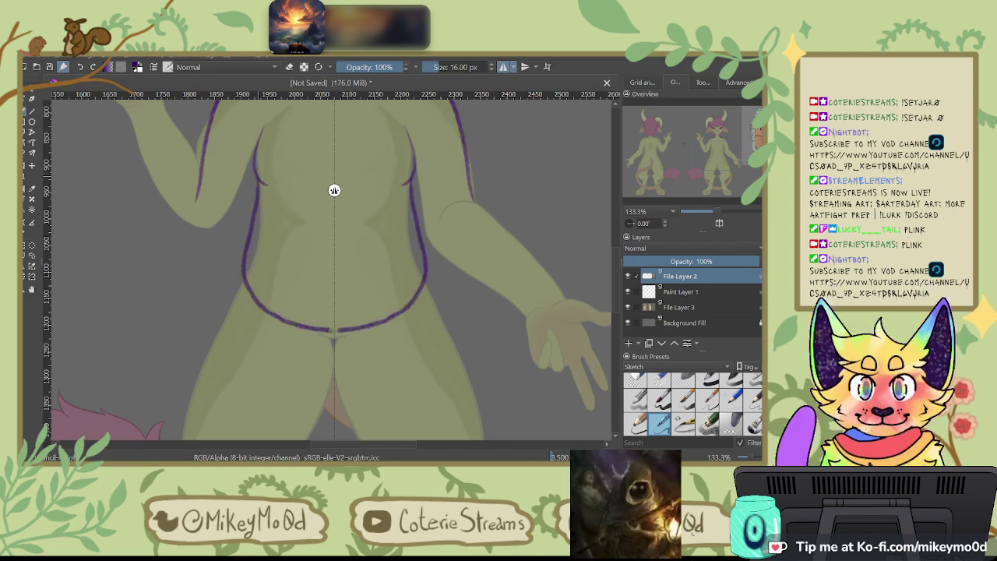
Step: Undo the last hip curve and redraw the torso outline with slightly narrower hips, meeting at the centre line
key(ctrl+z)
mouse_move(411, 186)
mouse_down()
mouse_move(420, 285)
mouse_move(334, 338)
mouse_move(346, 437)
mouse_up()
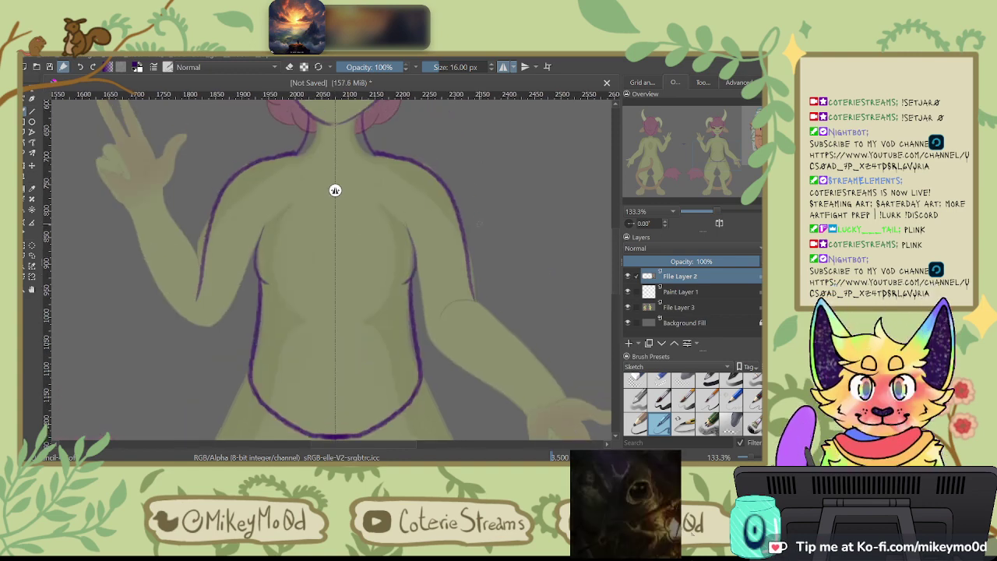
Step: Strengthen the armpit curves upward and sketch thin mirrored curves beneath the chest on both sides of the centre line
drag(403, 223, 417, 254)
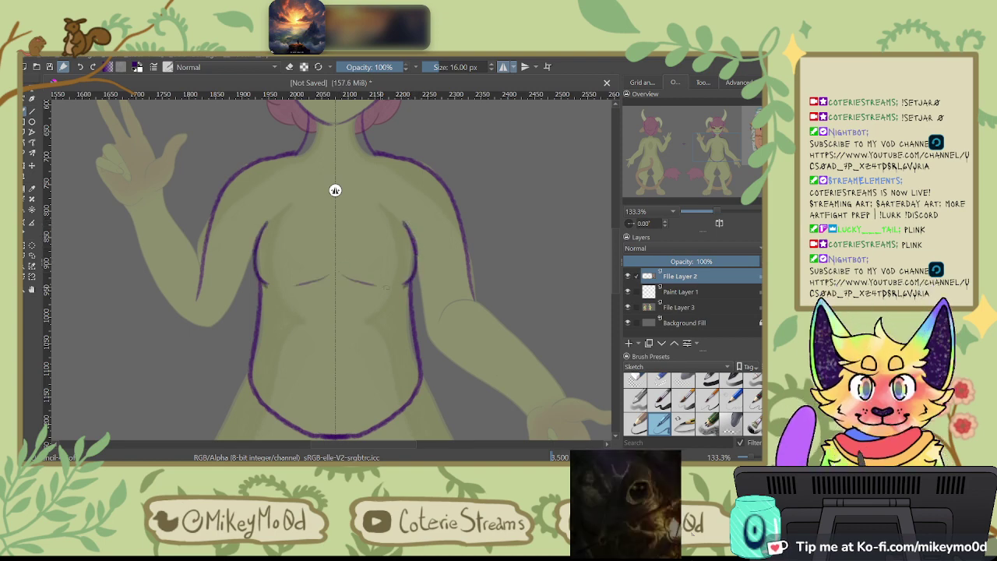
drag(335, 190, 523, 222)
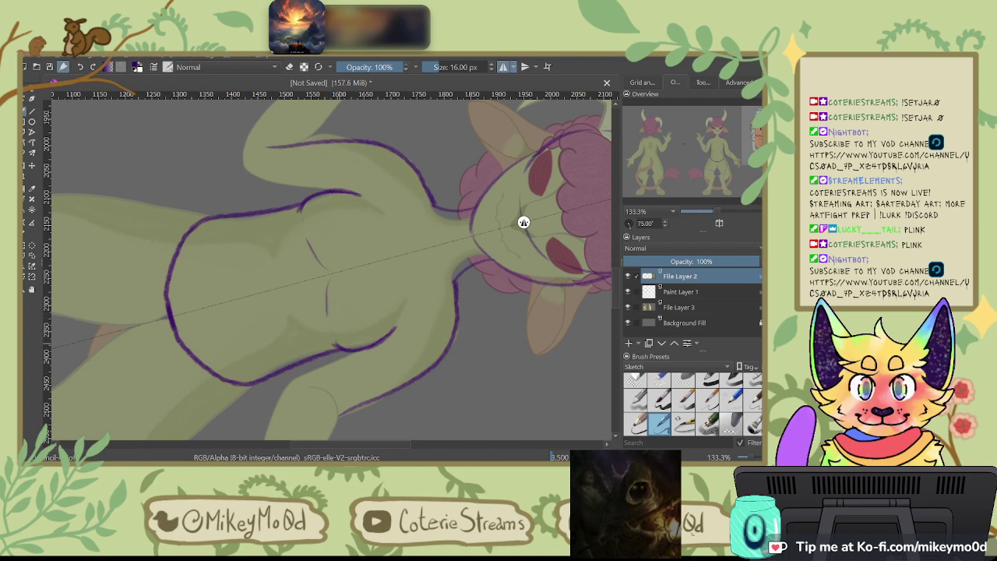
drag(523, 222, 335, 190)
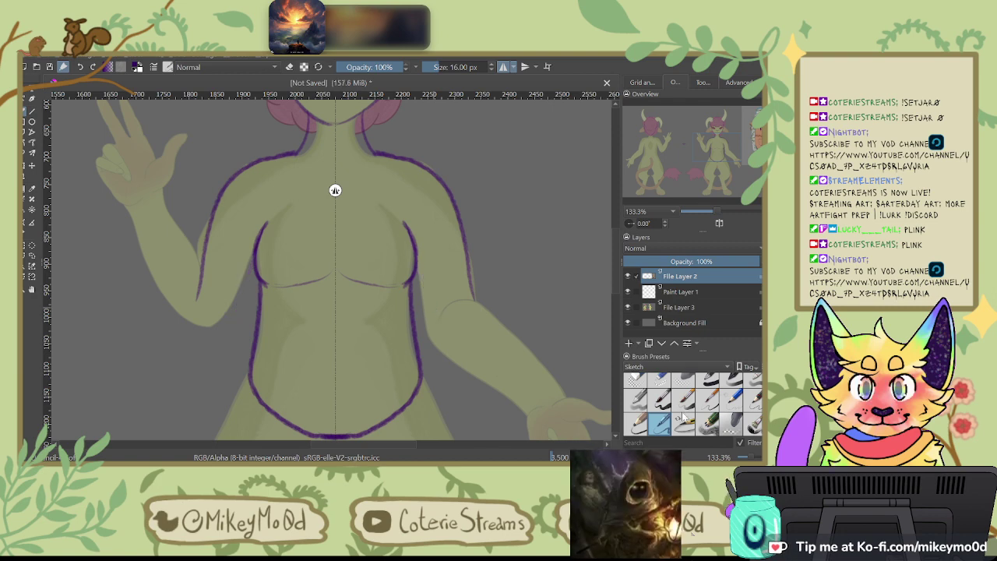
Step: Erase the shoulder and outer upper-arm lines of the front-facing figure with the 50 px eraser
click(640, 381)
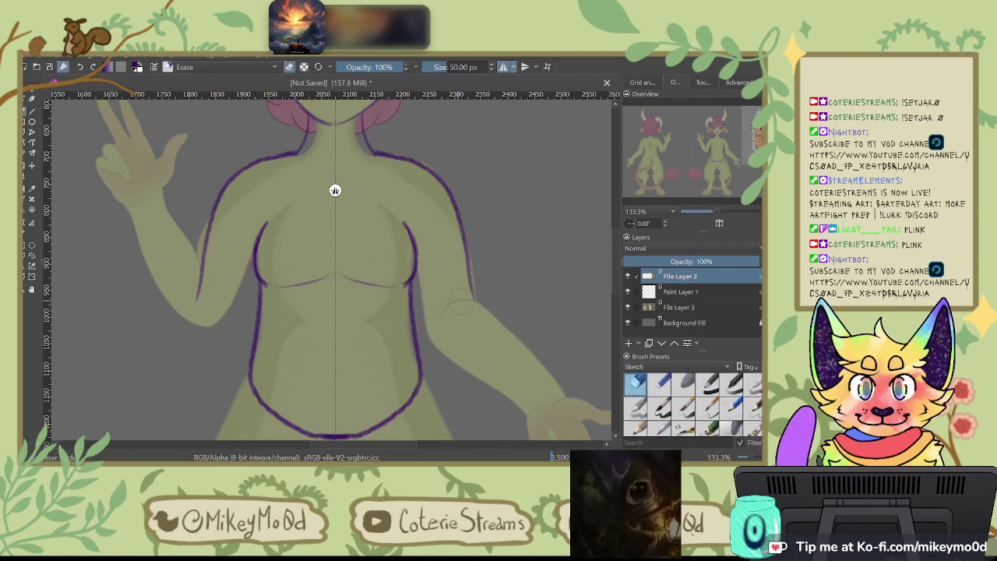
drag(470, 282, 446, 194)
drag(267, 159, 293, 142)
drag(380, 151, 405, 160)
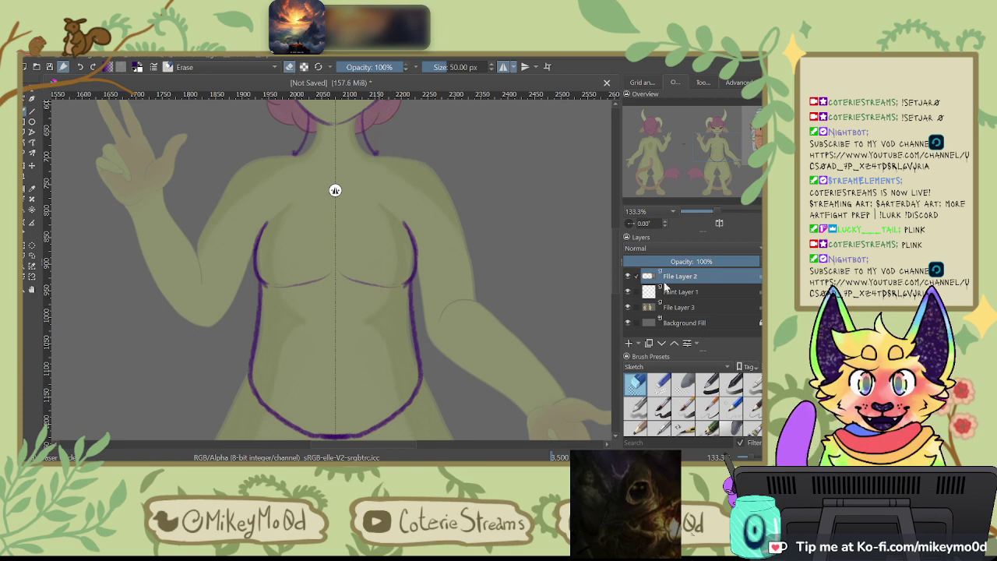
Step: With the canvas view mirrored, redraw the shoulders and outer upper arms from the neck using the 16 px sketch brush
click(717, 224)
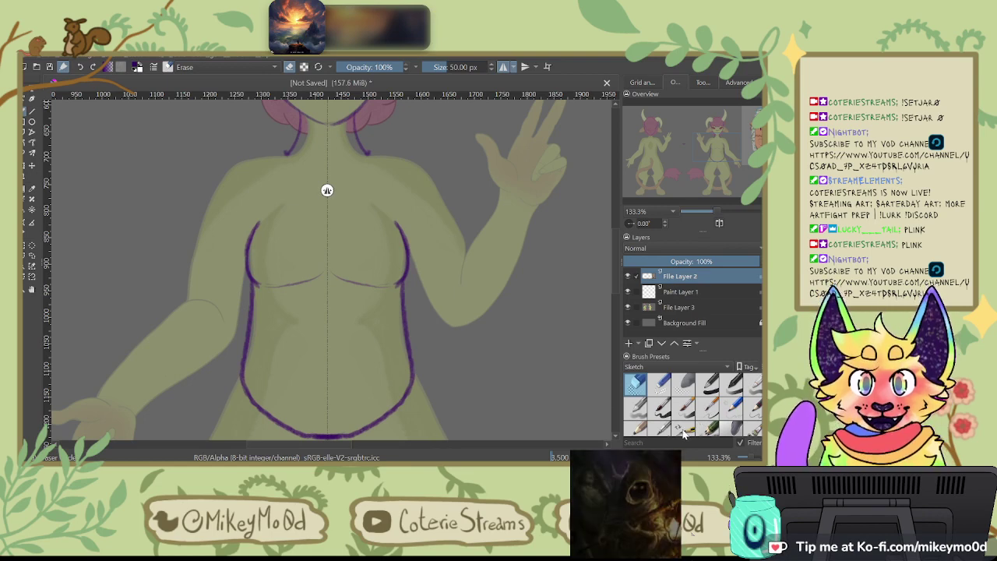
click(658, 423)
drag(298, 143, 242, 172)
drag(358, 147, 413, 172)
key(6)
key(6)
key(6)
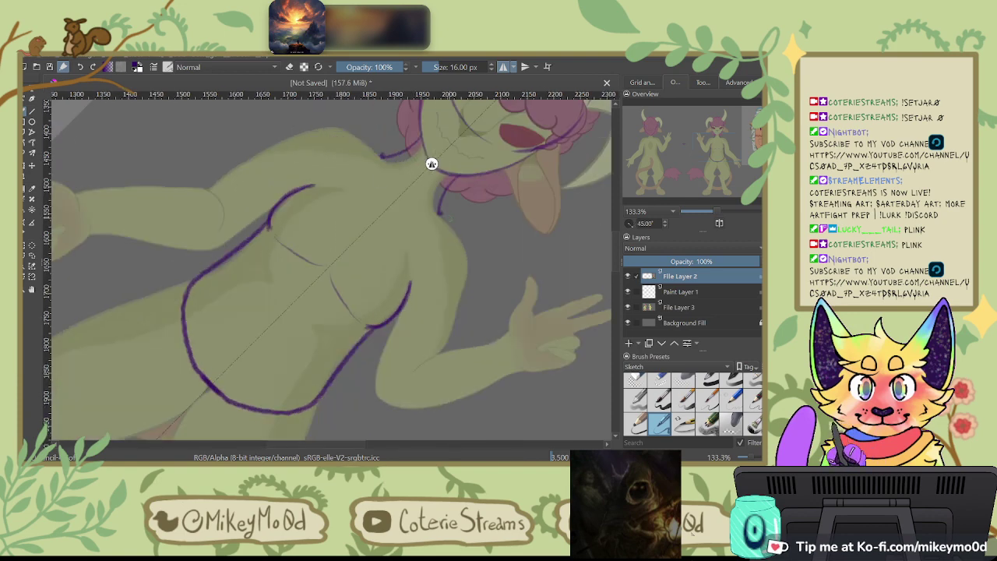
drag(344, 134, 383, 155)
drag(440, 212, 461, 247)
drag(310, 131, 251, 146)
drag(457, 288, 448, 342)
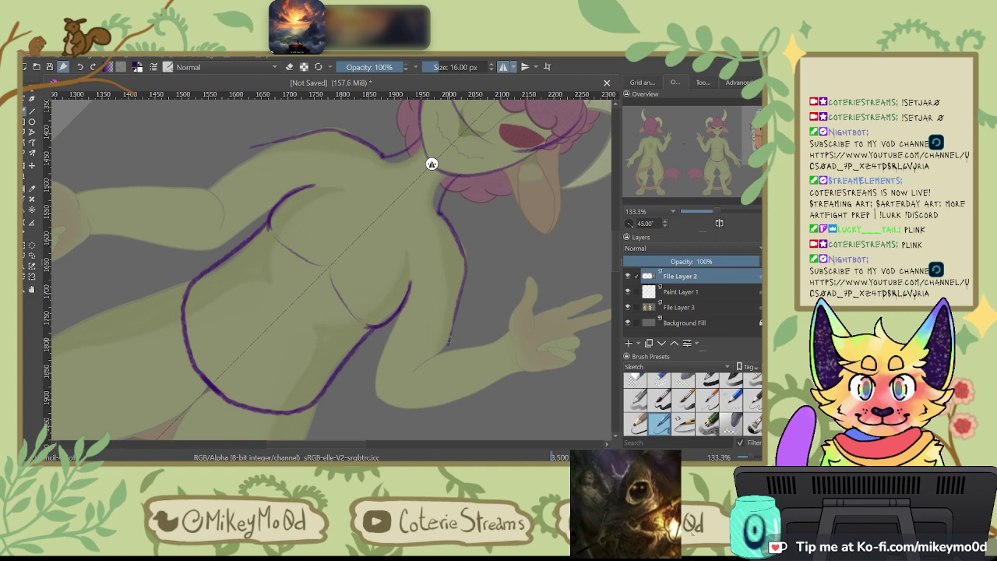
Step: Sketch the inner upper-arm lines from the armpits down to the elbows, redoing the strokes until they follow the faded figure
drag(403, 299, 387, 360)
drag(236, 209, 271, 198)
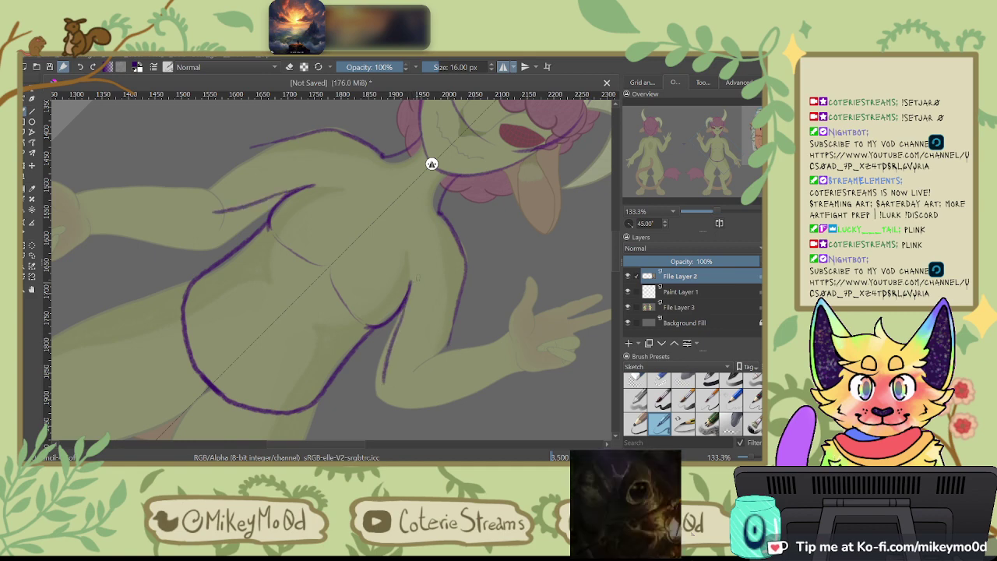
drag(387, 351, 376, 391)
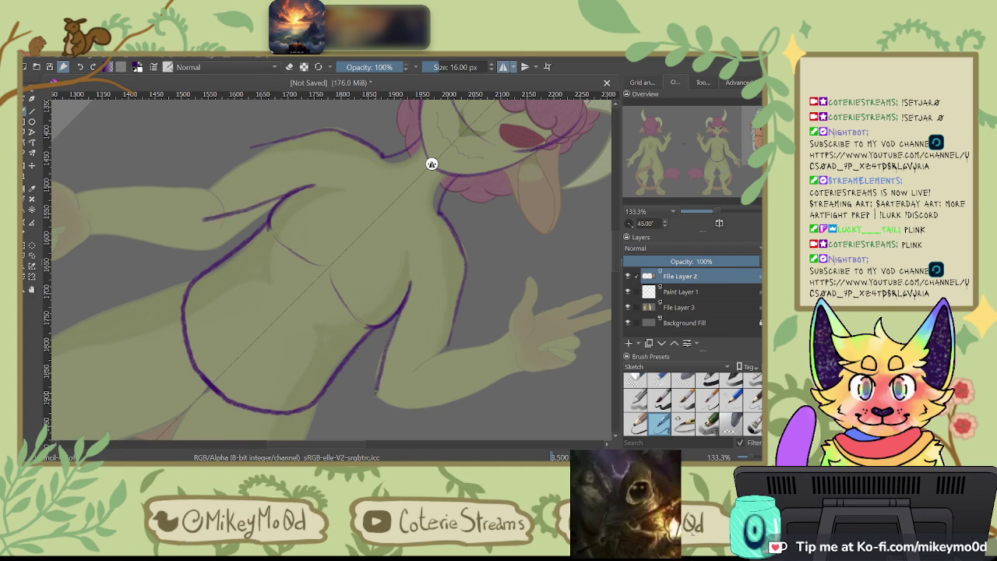
key(ctrl+z)
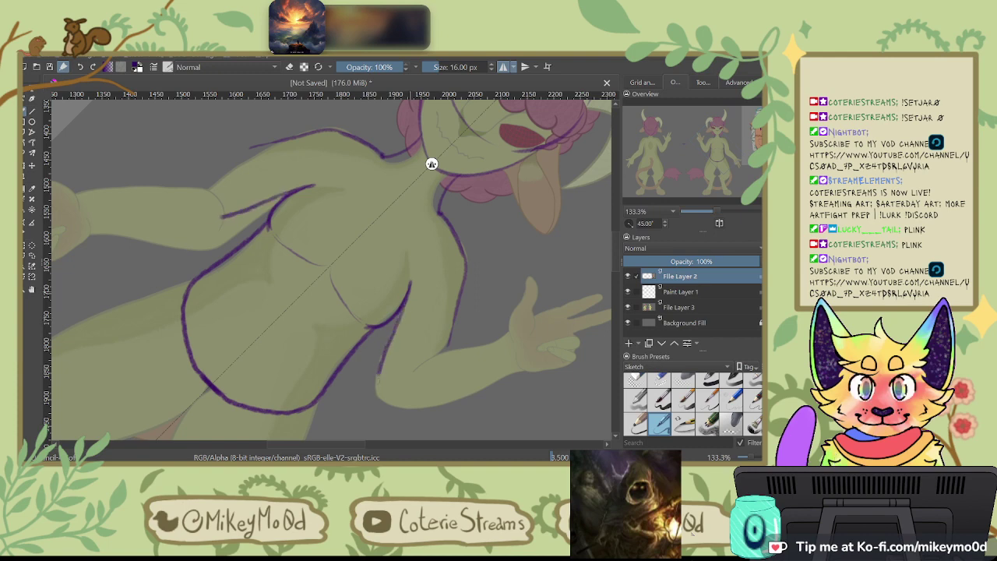
key(ctrl+shift+z)
key(ctrl+shift+z)
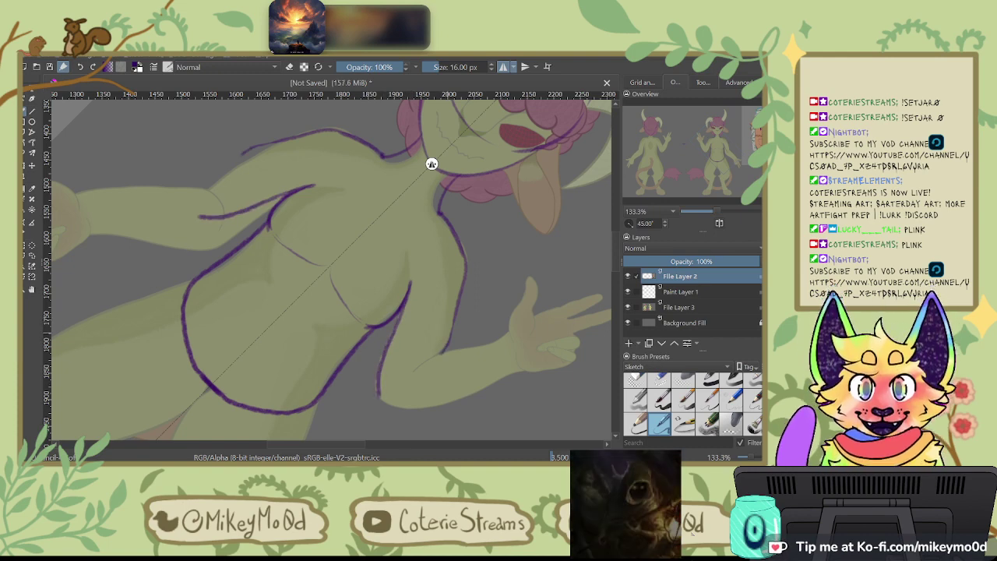
Step: On Paint Layer 1, outline the raised forearm up to the wrist and block in the palm as a rounded square
key(4)
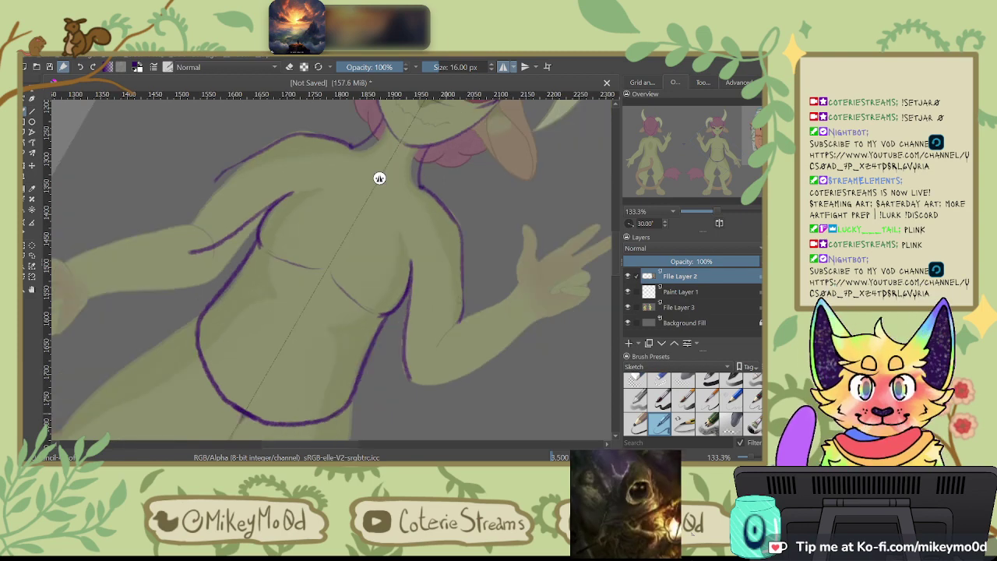
key(4)
key(4)
key(4)
key(4)
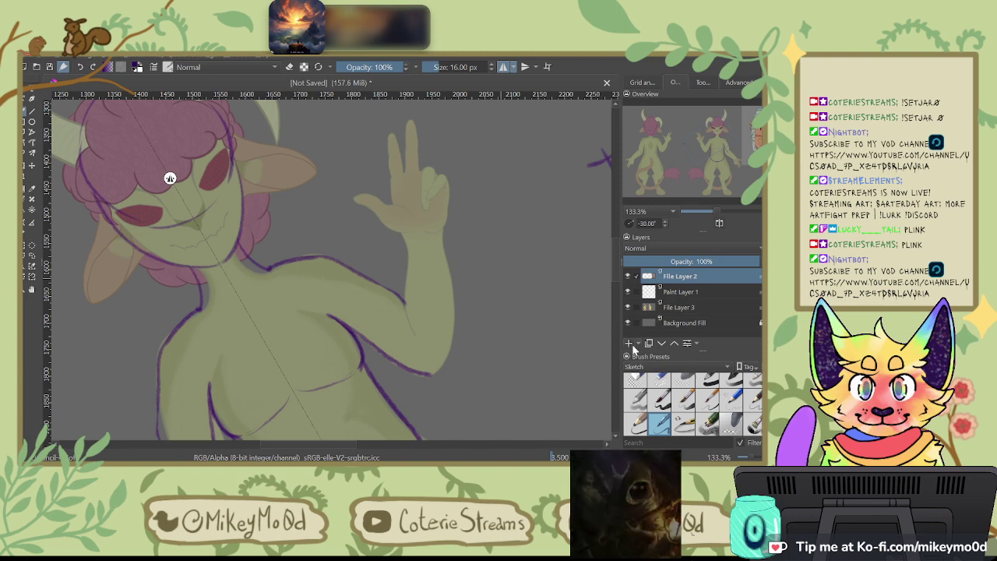
click(693, 293)
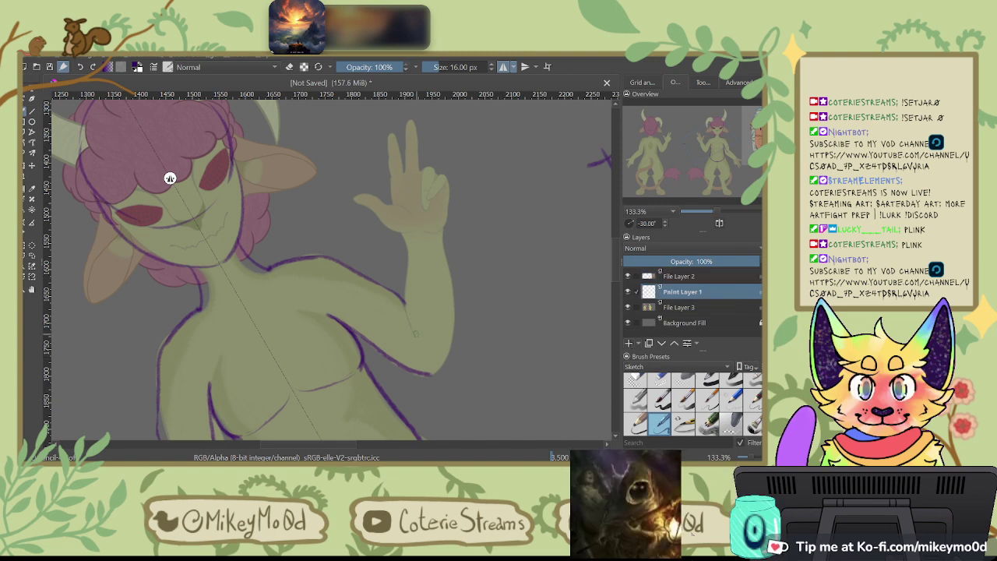
drag(412, 315, 405, 235)
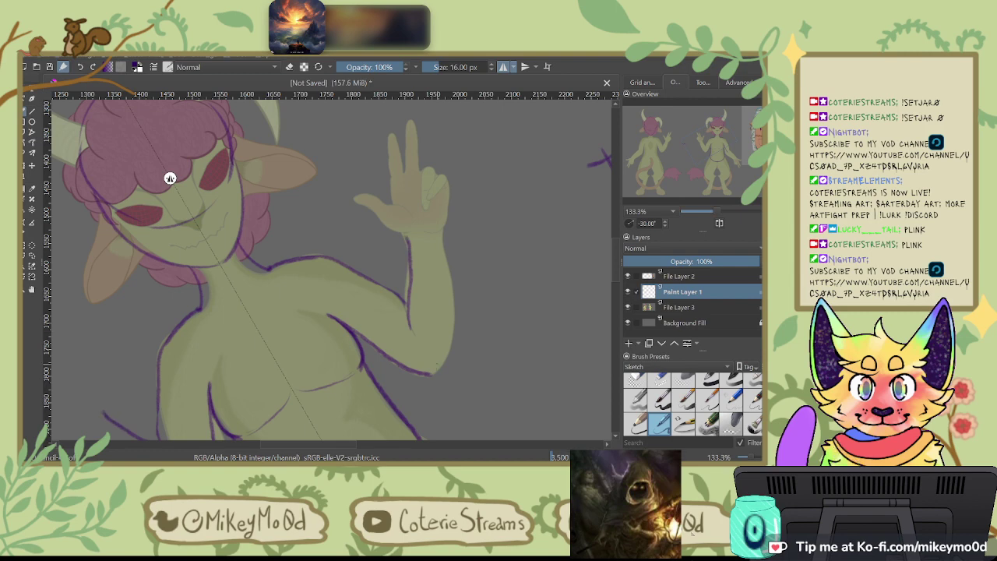
drag(433, 374, 457, 313)
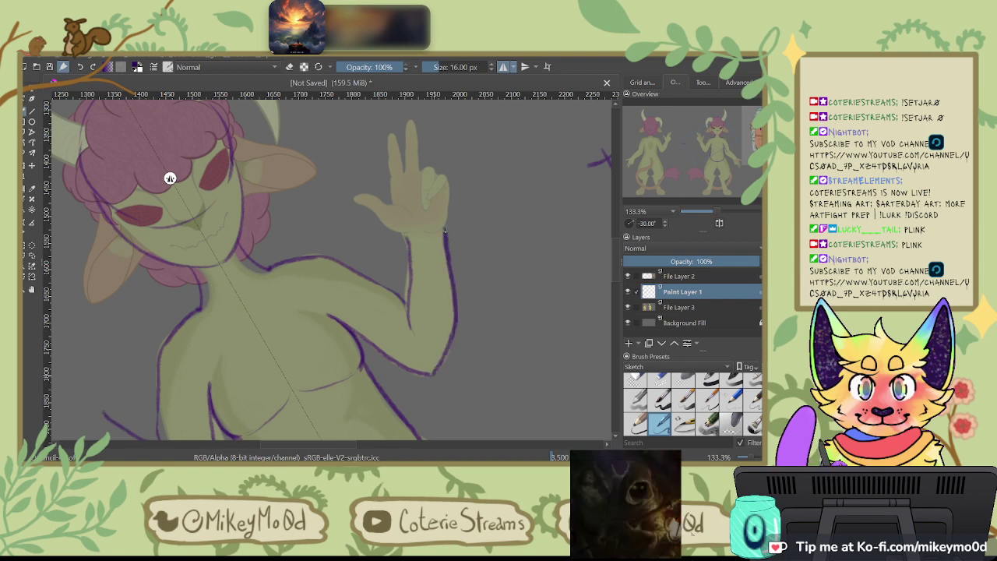
mouse_move(402, 231)
mouse_down()
mouse_move(396, 181)
mouse_move(444, 184)
mouse_move(444, 226)
mouse_move(406, 232)
mouse_up()
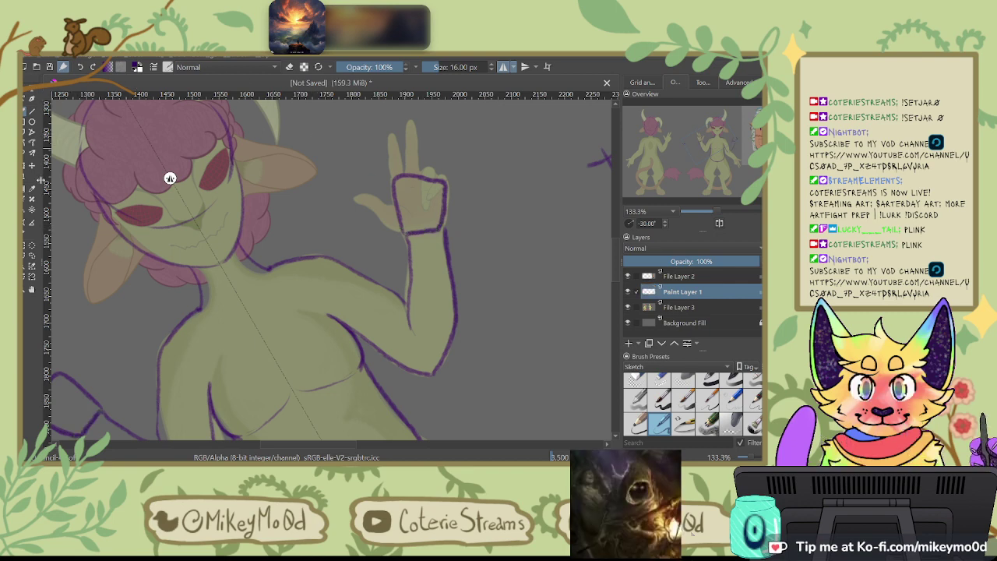
Step: Lasso the raised forearm and palm sketch and rotate it outward and down, placing its open end near the elbow
click(32, 257)
mouse_move(502, 212)
mouse_down()
mouse_move(422, 118)
mouse_move(355, 251)
mouse_up()
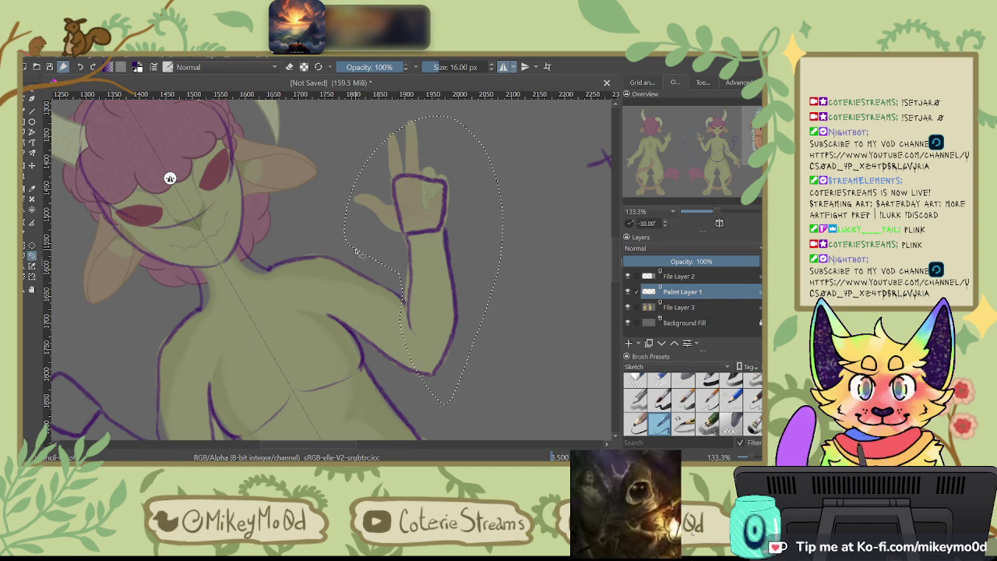
click(28, 167)
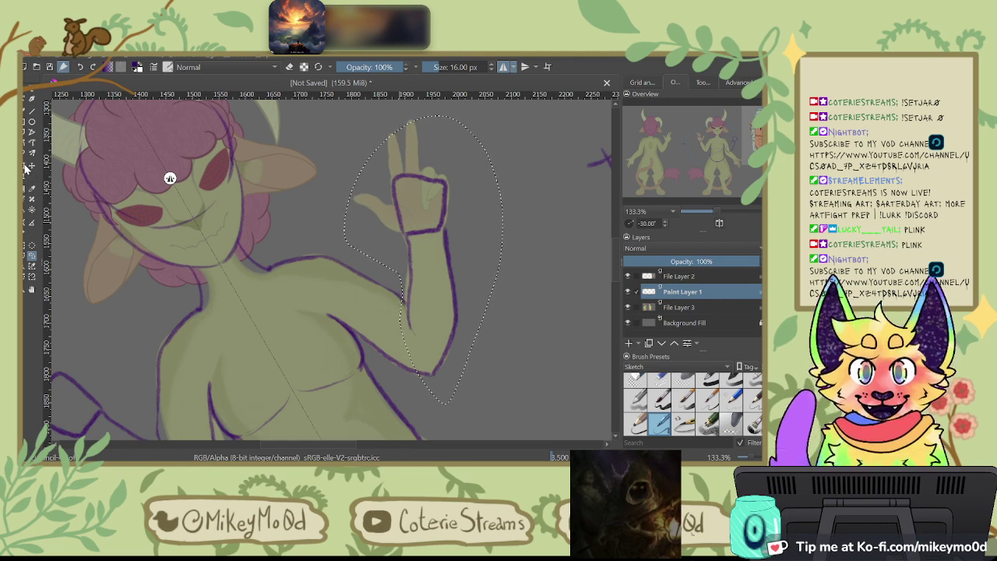
mouse_move(553, 172)
mouse_down()
mouse_move(545, 311)
mouse_move(478, 395)
mouse_move(421, 229)
mouse_move(472, 285)
mouse_move(494, 345)
mouse_up()
key(Return)
drag(486, 391, 474, 395)
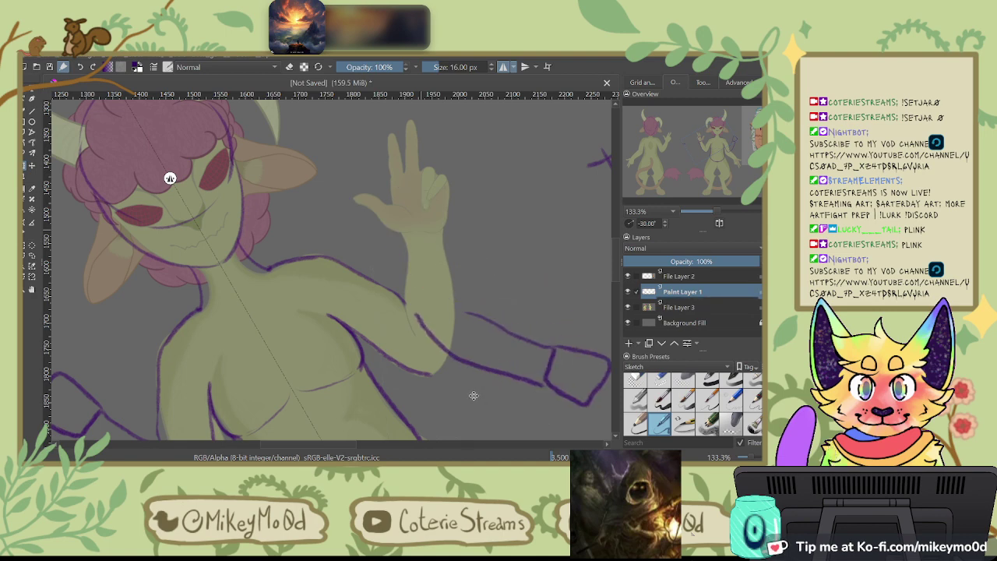
Step: Try repositioning the transformed forearm sketch and turning it to a nearly horizontal angle from the elbow
key(ctrl+z)
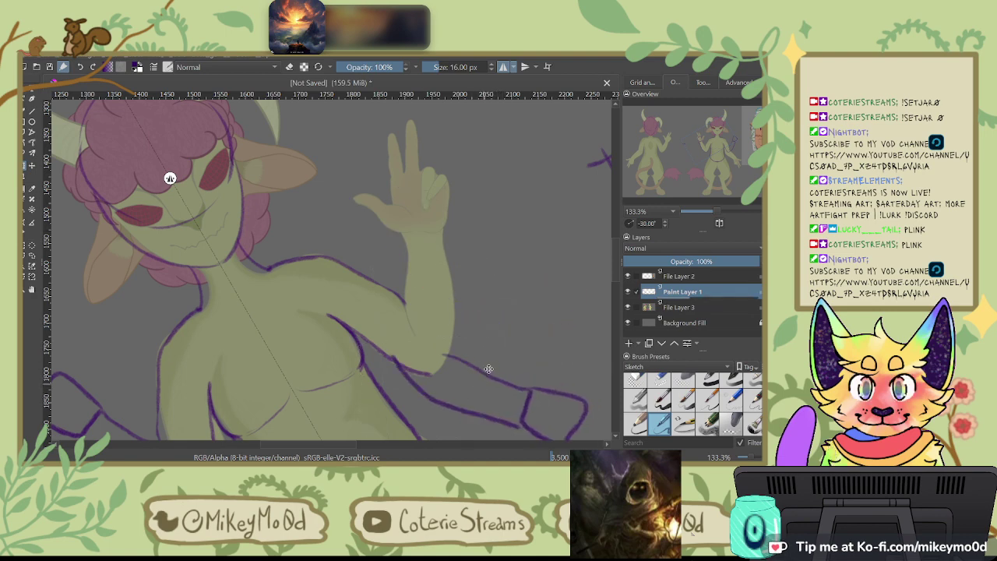
drag(485, 362, 487, 339)
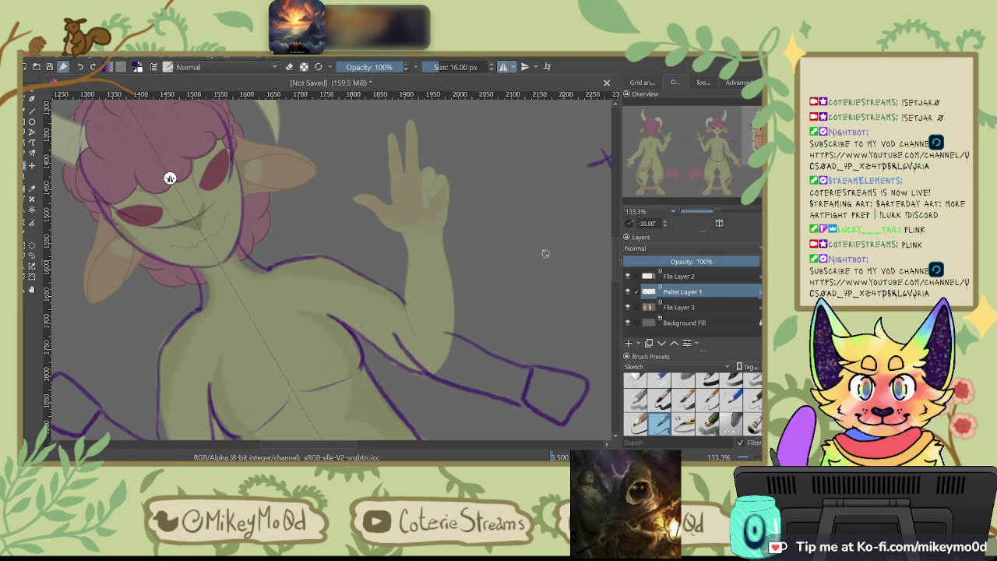
key(ctrl+z)
key(ctrl+z)
key(ctrl+z)
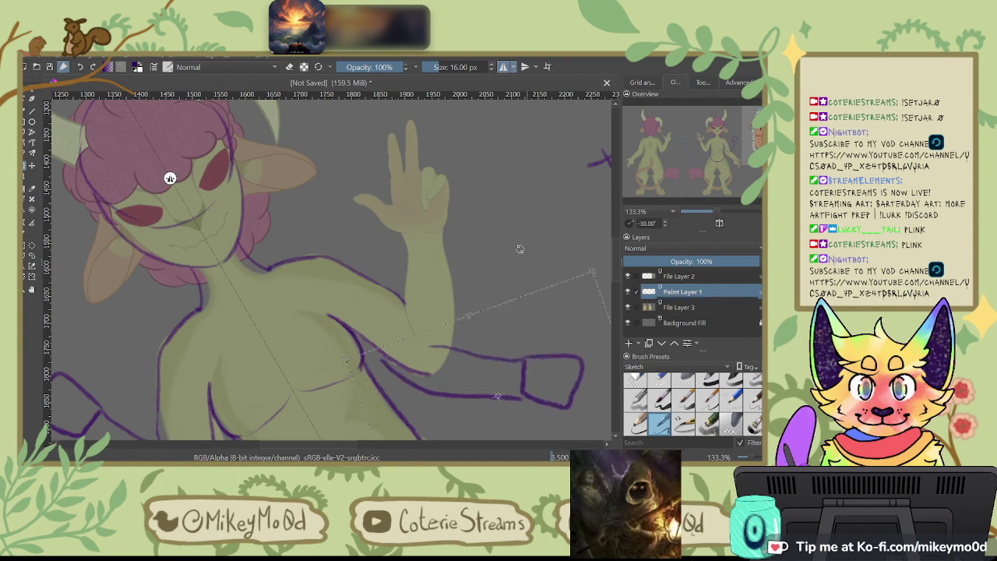
key(ctrl+z)
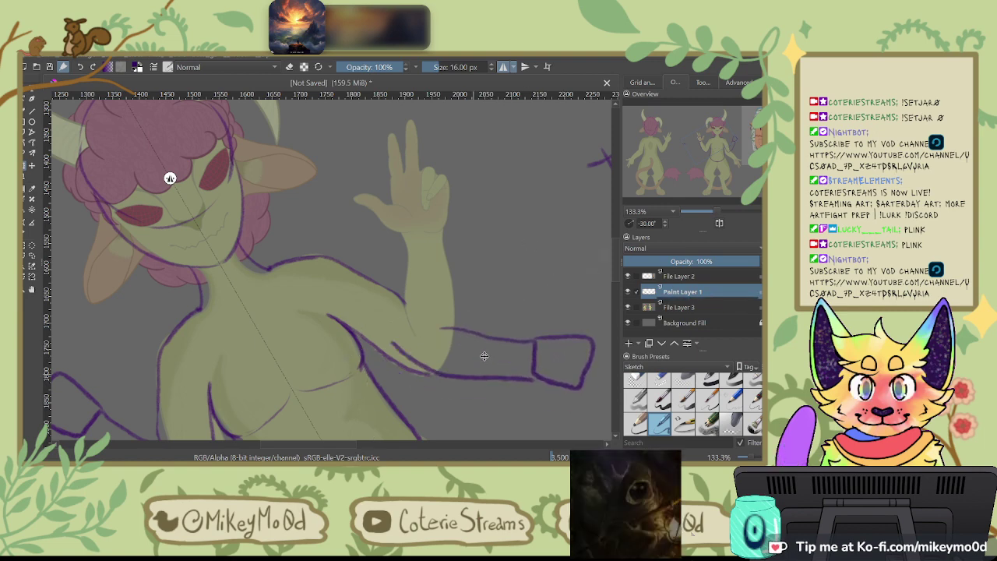
key(ctrl+z)
key(ctrl+z)
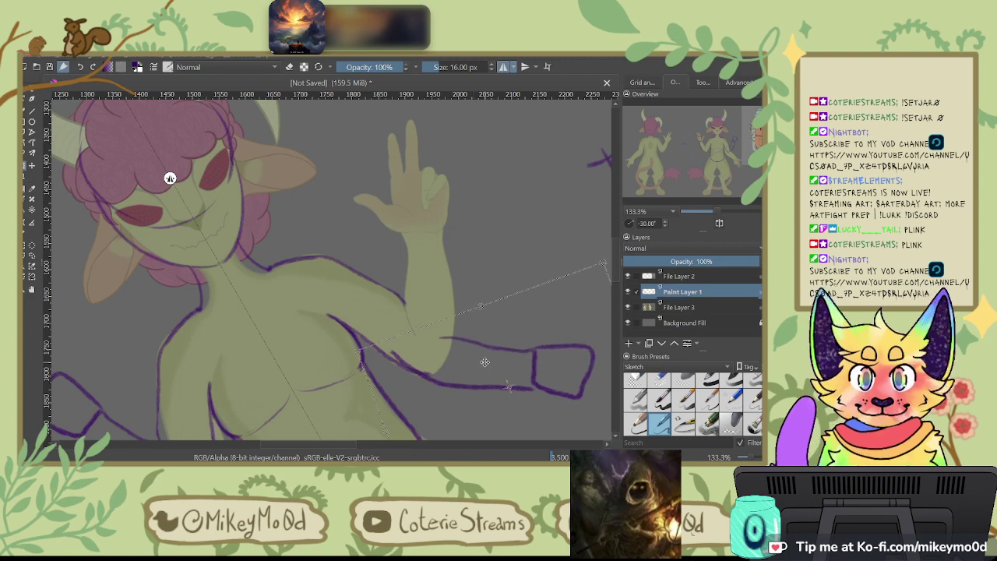
key(Return)
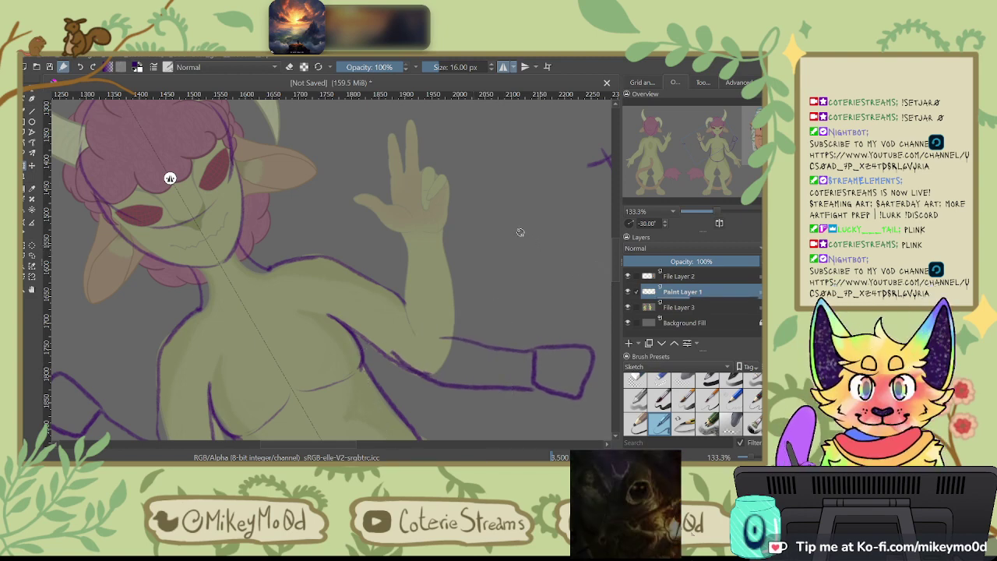
Step: Try tilting the forearm sketch slightly upward while moving its open end against the elbow
key(ctrl+z)
drag(496, 362, 502, 340)
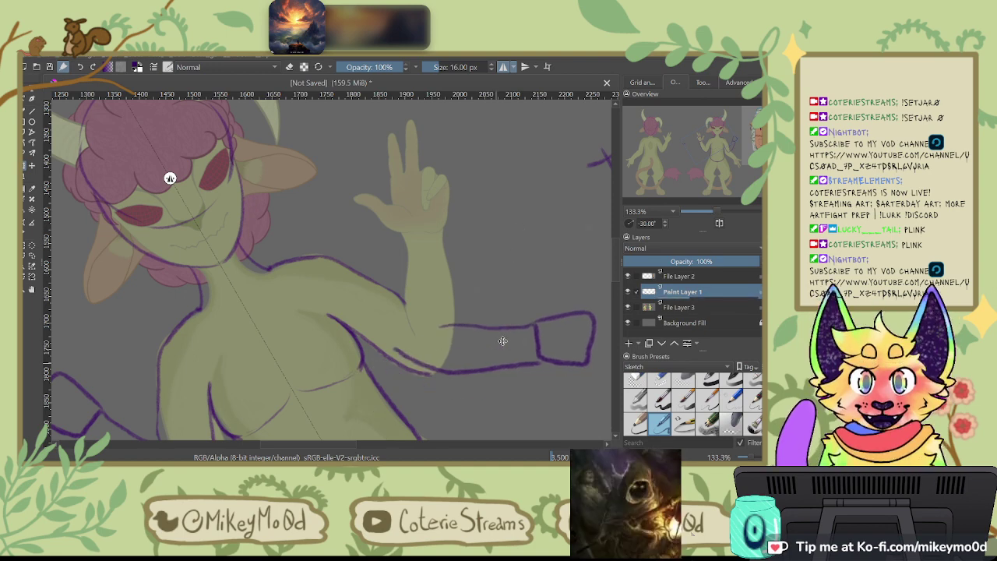
key(ctrl+z)
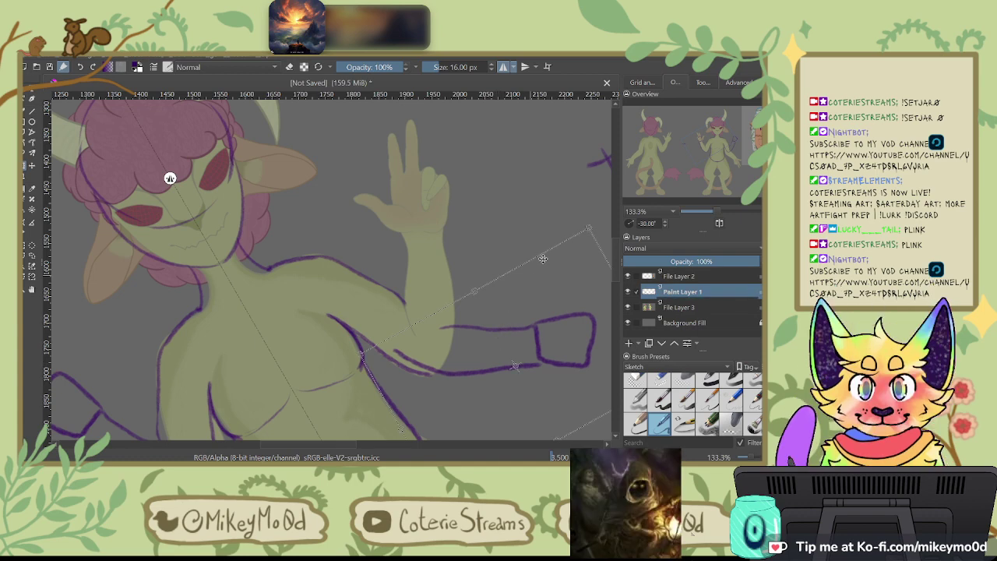
key(ctrl+z)
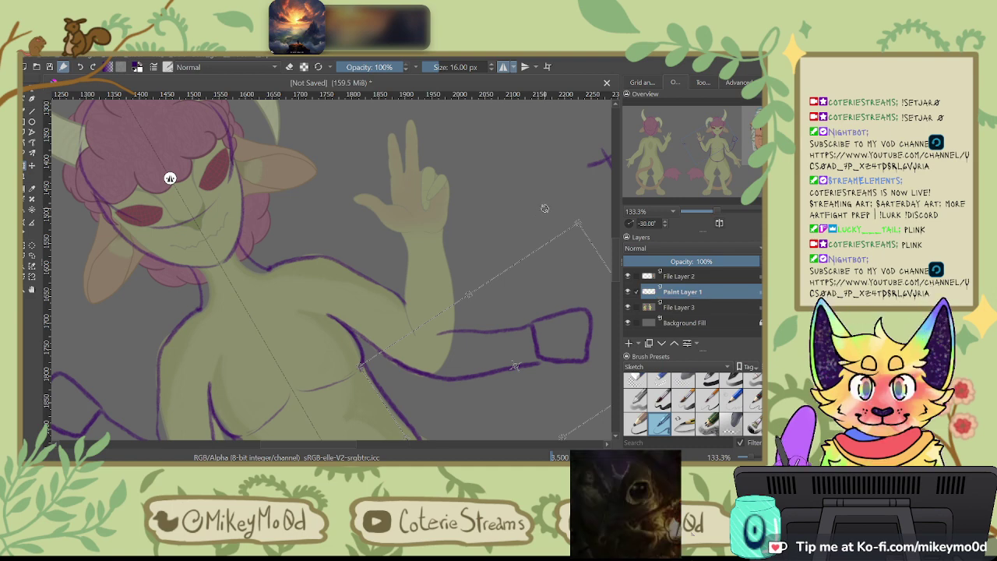
key(Return)
key(ctrl+shift+z)
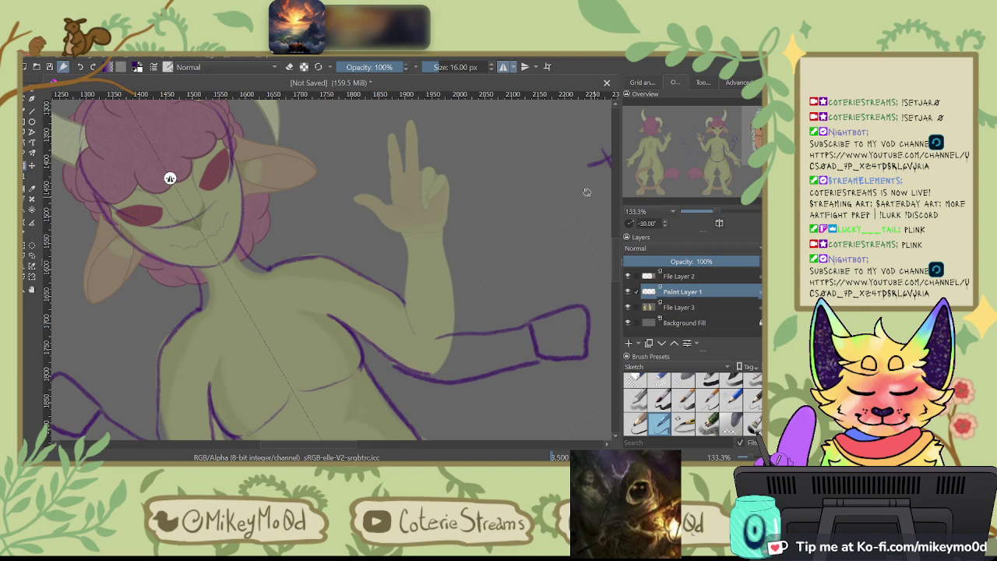
key(Return)
Step: Try rotating the forearm sketch downward and lowering its open end below the elbow
key(ctrl+z)
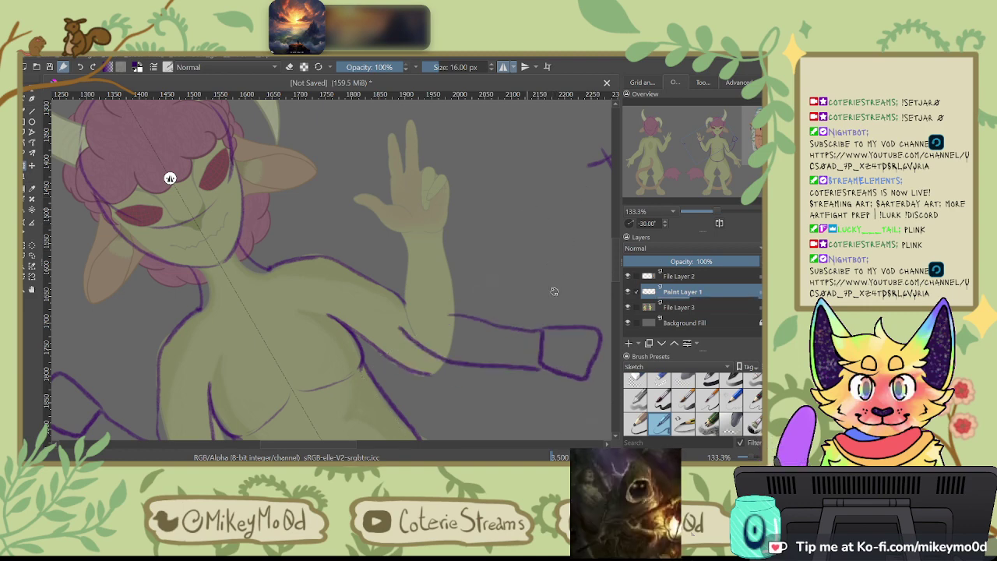
key(ctrl+z)
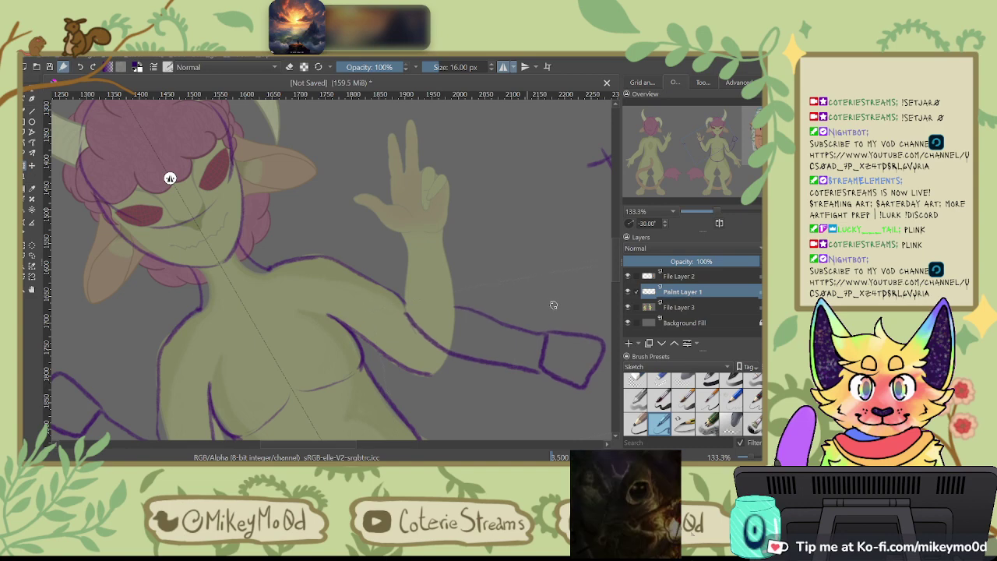
key(ctrl+z)
key(ctrl+z)
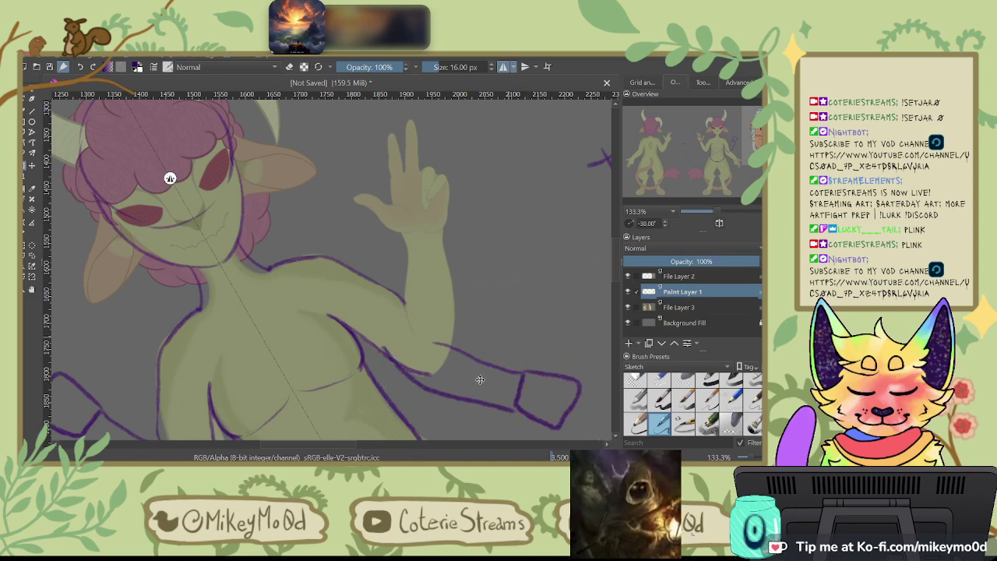
drag(481, 379, 485, 379)
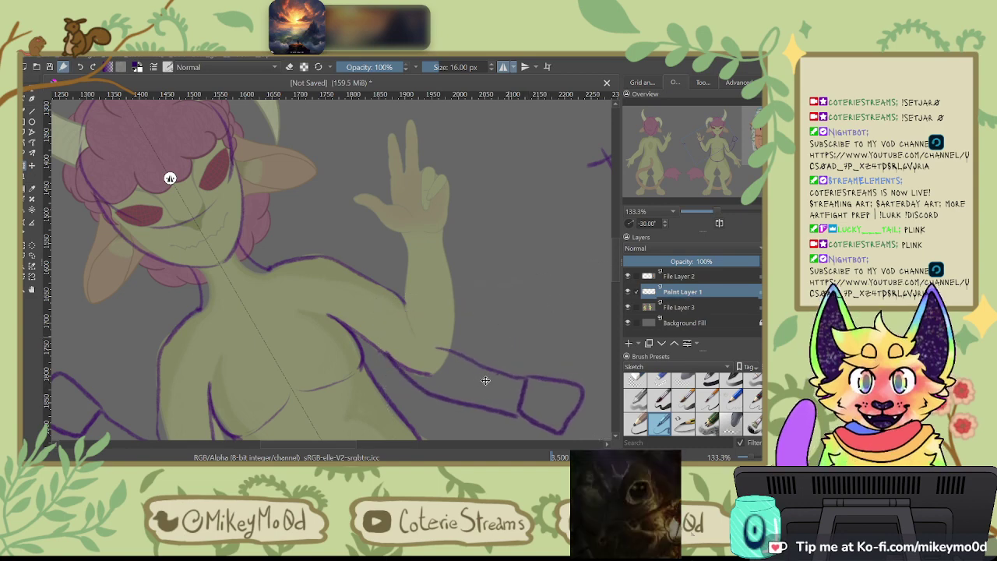
Step: Try raising the forearm sketch back toward the elbow with a slightly gentler downward tilt
key(ctrl+z)
key(ctrl+z)
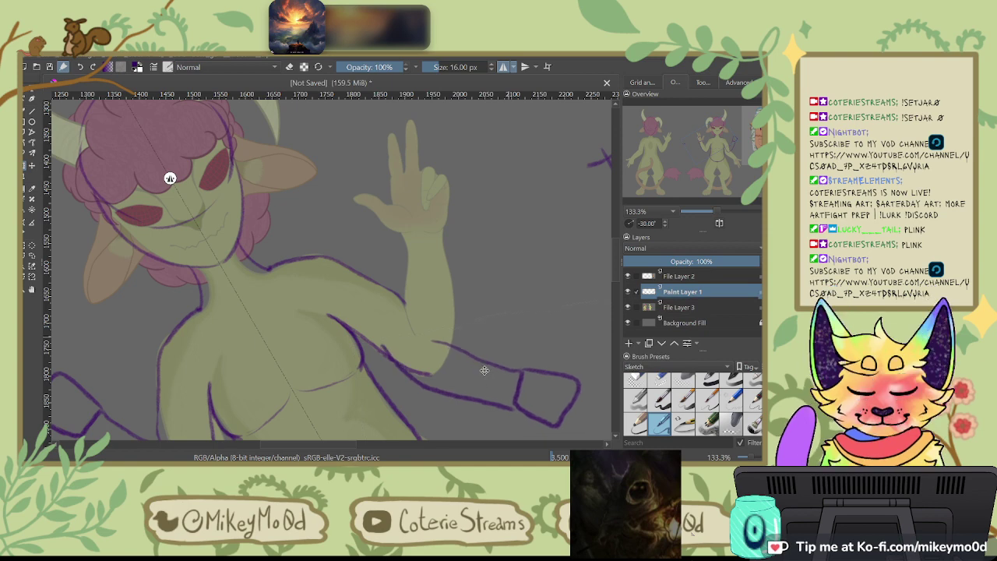
key(ctrl+z)
key(ctrl+z)
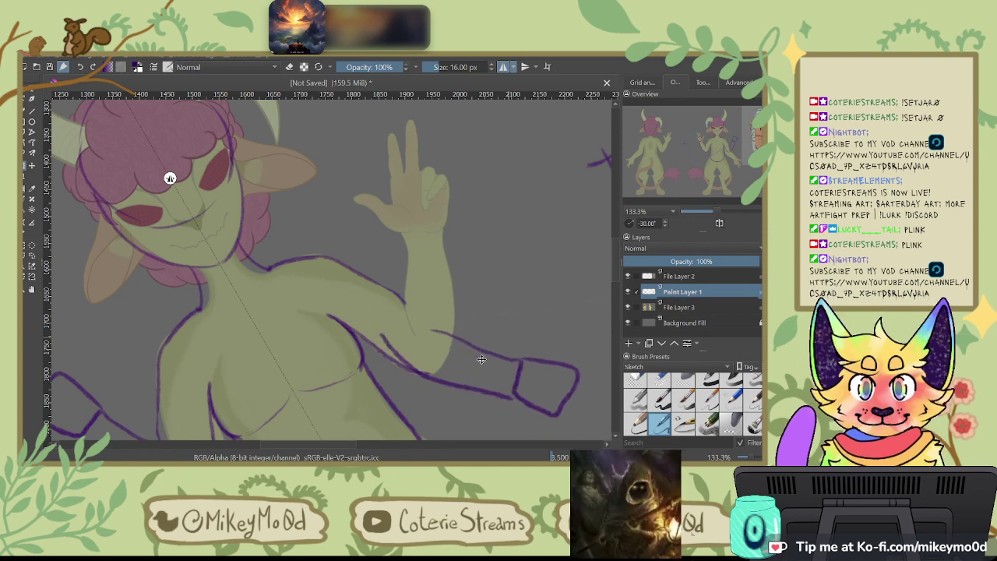
key(ctrl+z)
key(ctrl+z)
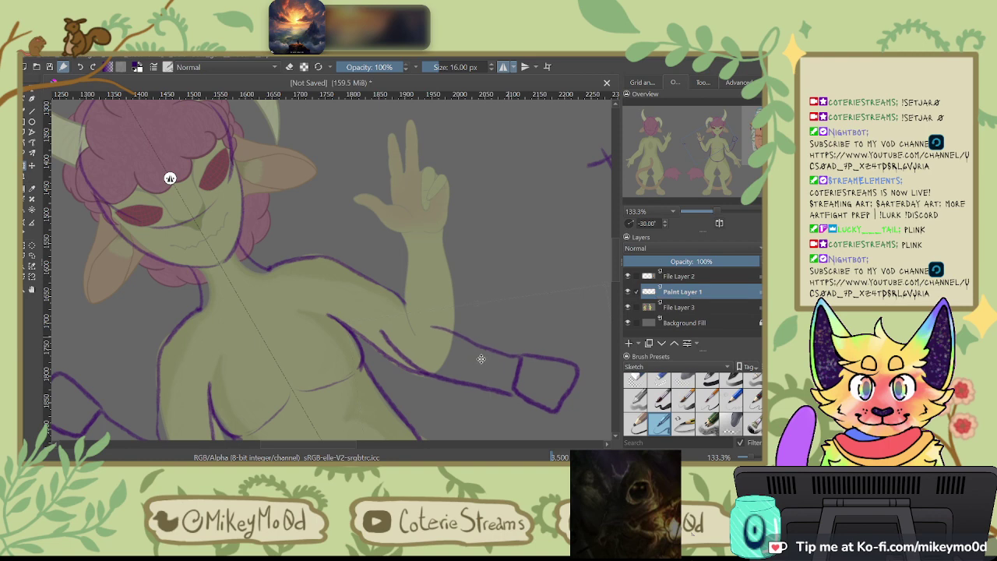
key(Return)
Step: Try shifting the forearm sketch outward past the elbow and partly back in
key(ctrl+z)
key(ctrl+z)
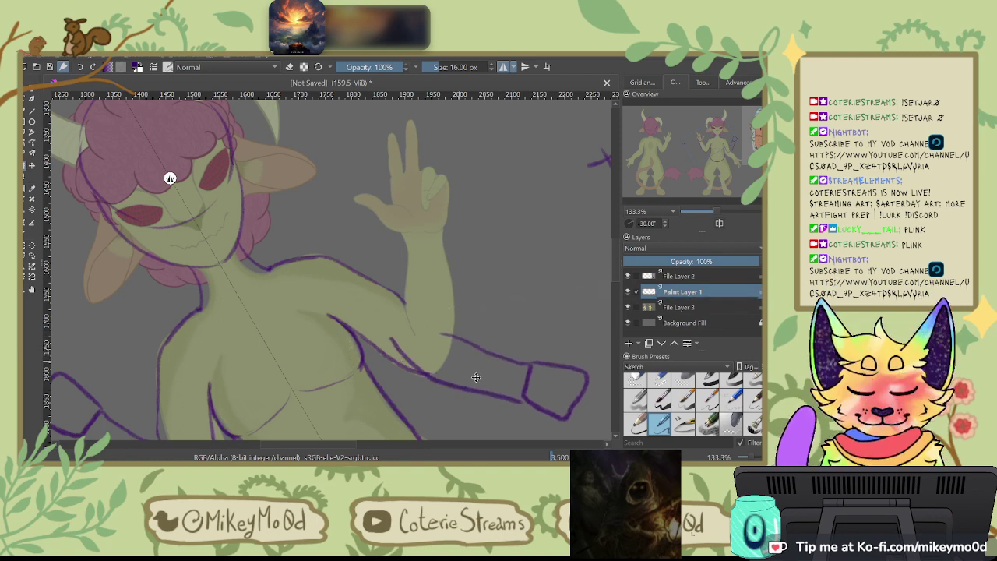
key(ctrl+z)
key(ctrl+z)
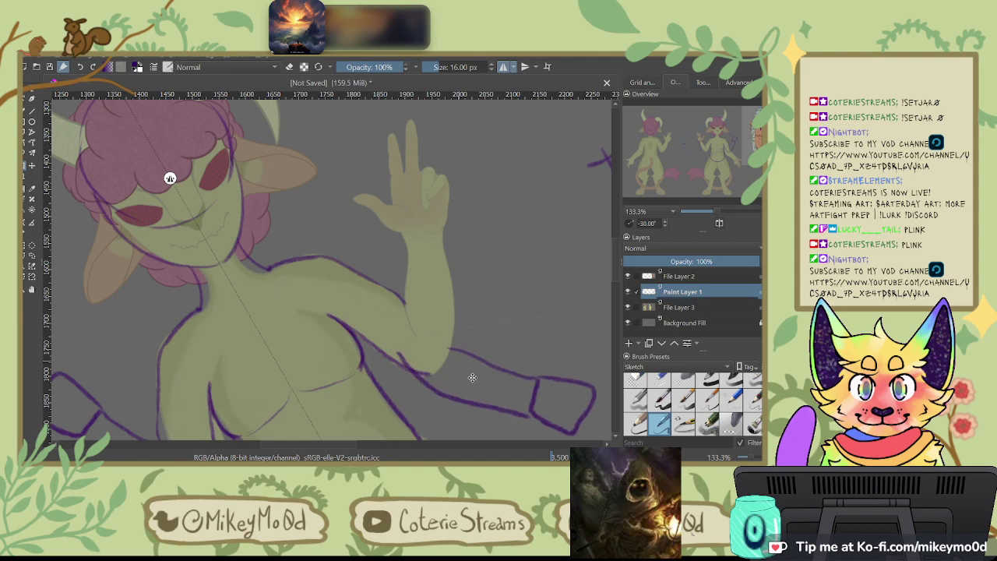
key(ctrl+z)
key(ctrl+z)
key(ctrl+z)
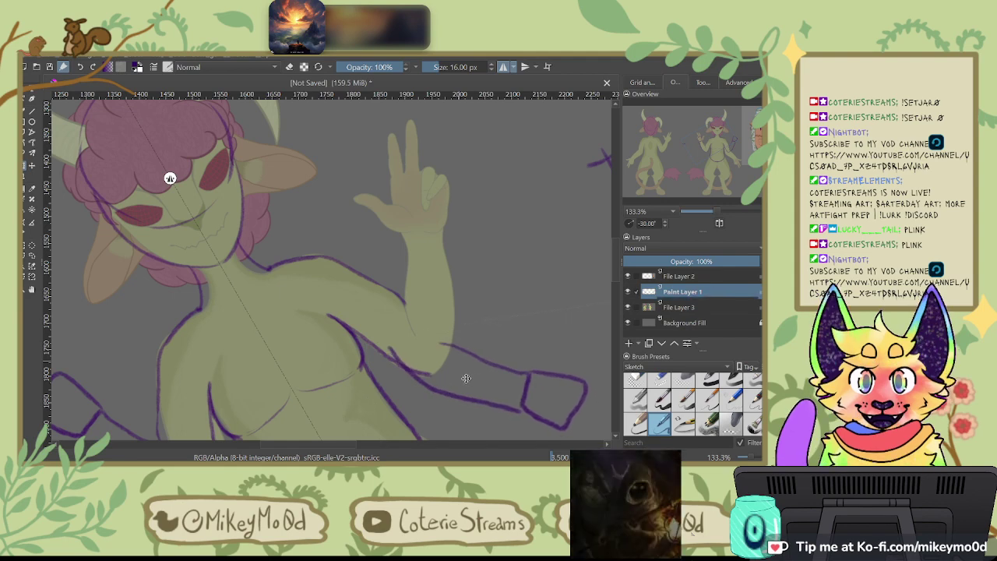
key(ctrl+z)
key(ctrl+z)
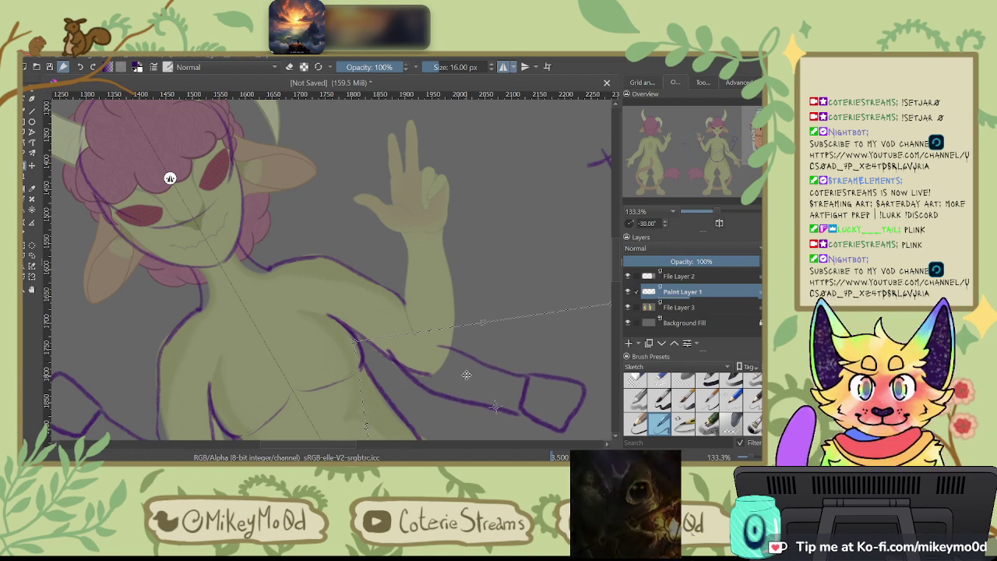
Step: With the canvas view turned sideways, rotate the forearm and palm sketch upward about the elbow
key(4)
key(4)
key(4)
key(4)
key(4)
key(4)
key(4)
key(4)
key(4)
key(4)
key(4)
key(4)
key(4)
key(4)
key(4)
key(4)
drag(527, 285, 532, 275)
drag(380, 269, 507, 255)
key(Return)
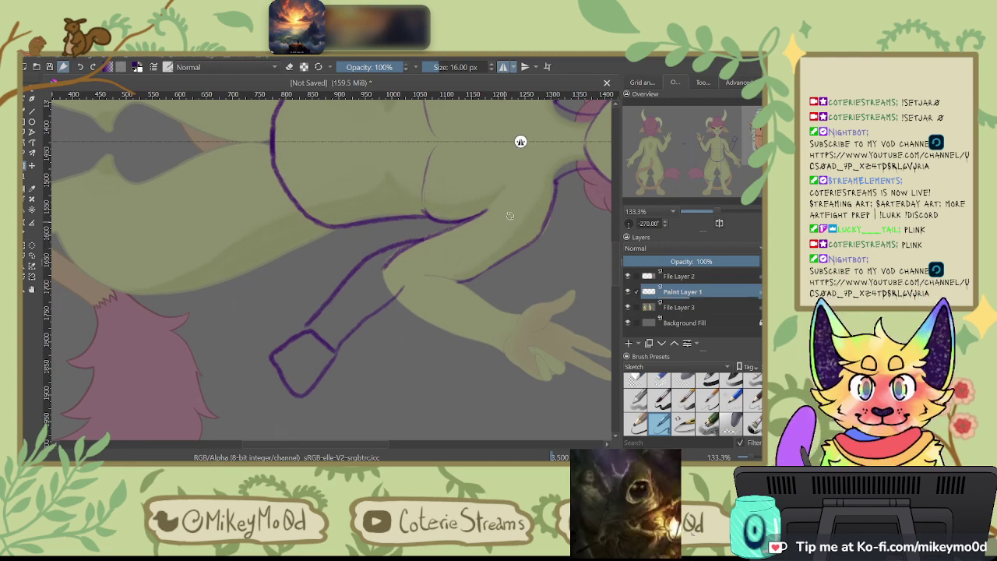
click(508, 210)
key(Return)
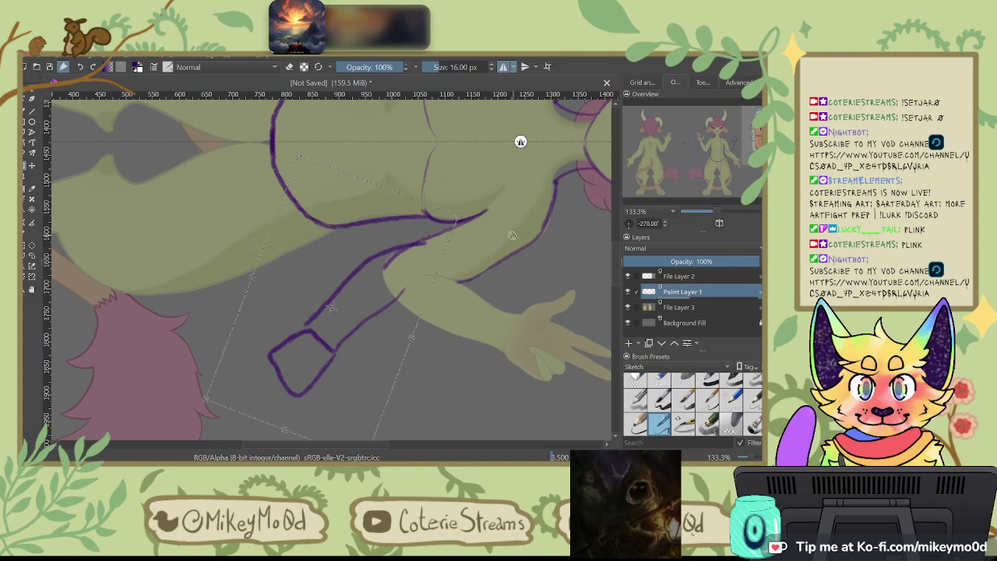
key(Return)
drag(504, 228, 502, 221)
key(Return)
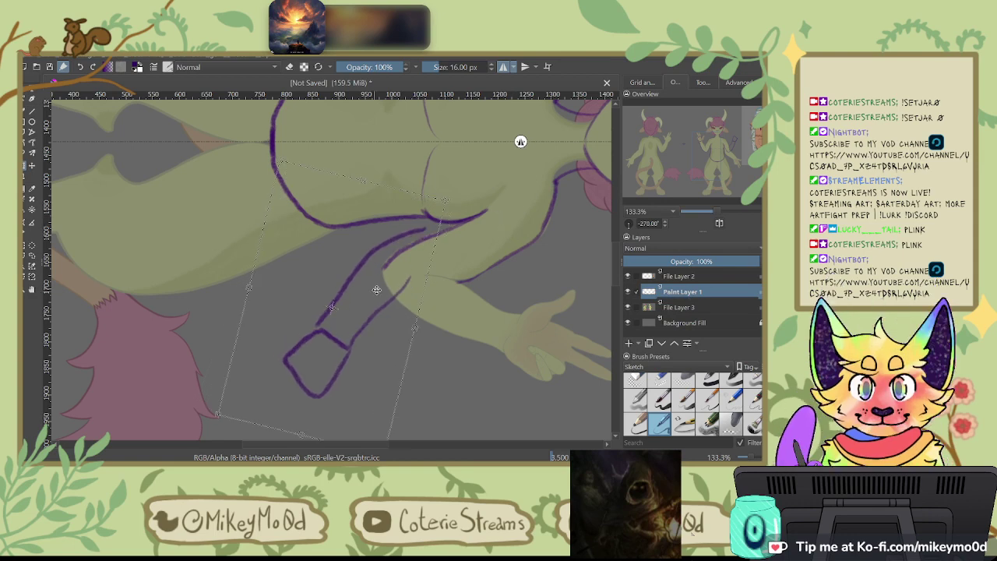
Step: Turn the forearm sketch nearly perpendicular to the torso, fit its open end against the elbow, and apply the transform
drag(388, 308, 377, 314)
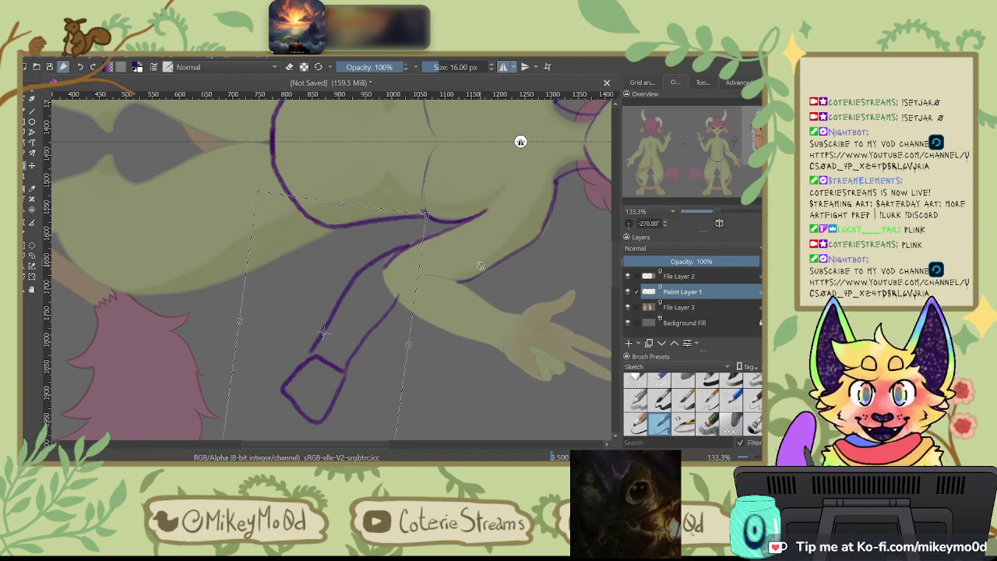
key(Return)
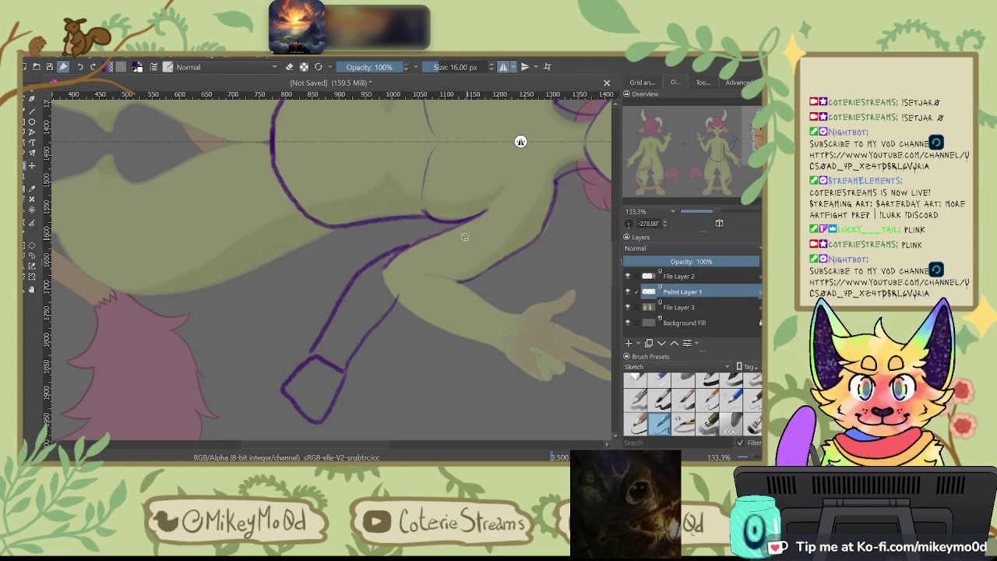
click(393, 295)
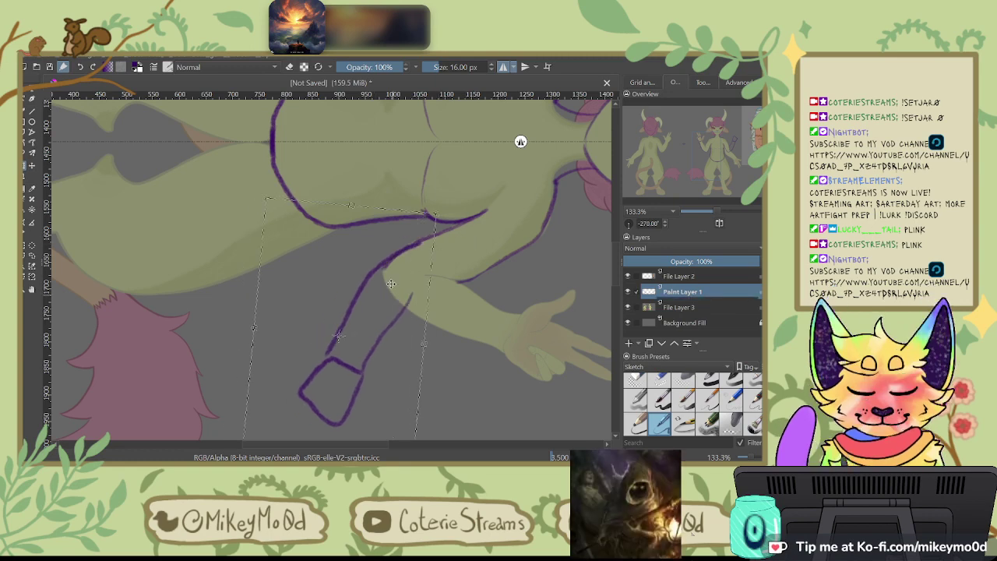
key(4)
key(ctrl+[)
key(ctrl+[)
key(ctrl+[)
key(ctrl+[)
key(ctrl+[)
key(ctrl+[)
key(ctrl+[)
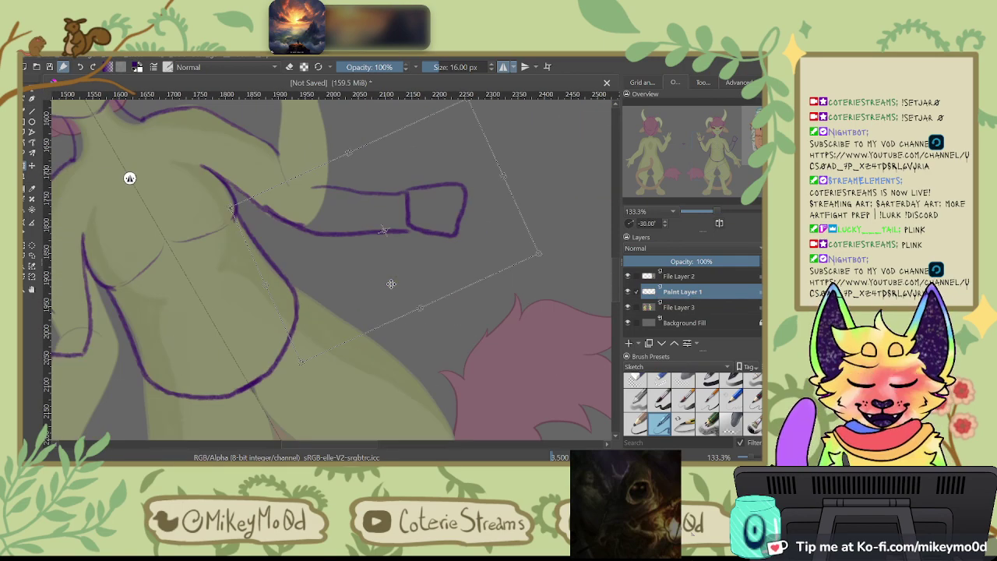
drag(486, 319, 530, 342)
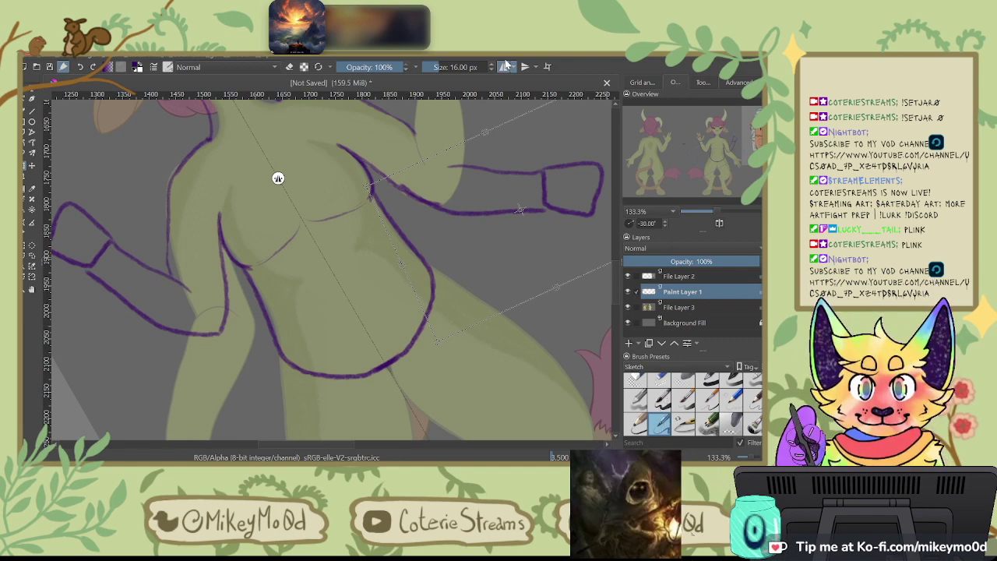
Step: Make File Layer 2 active and lasso around the front figure's sketch
click(689, 279)
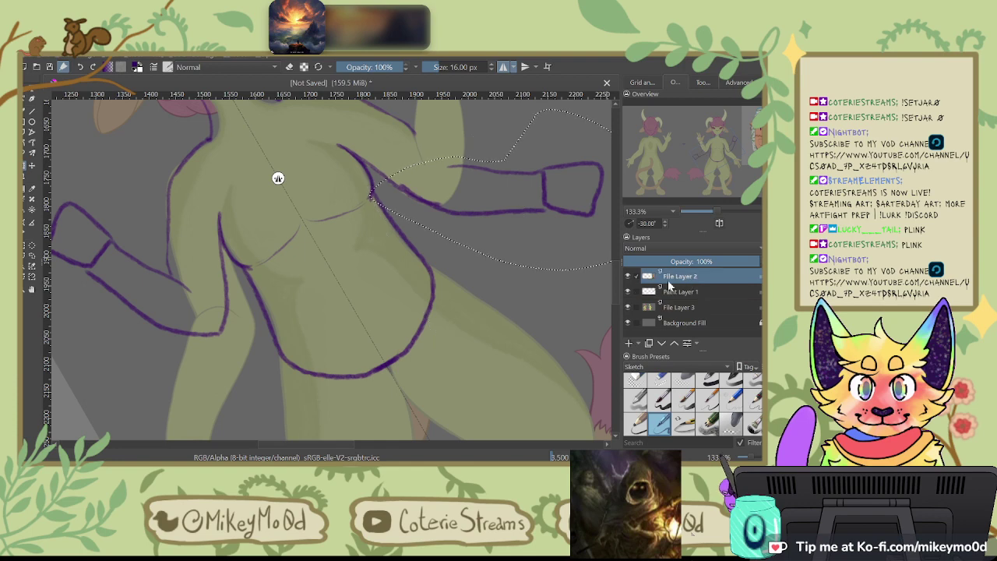
scroll(685, 263, down, 1)
scroll(387, 266, down, 7)
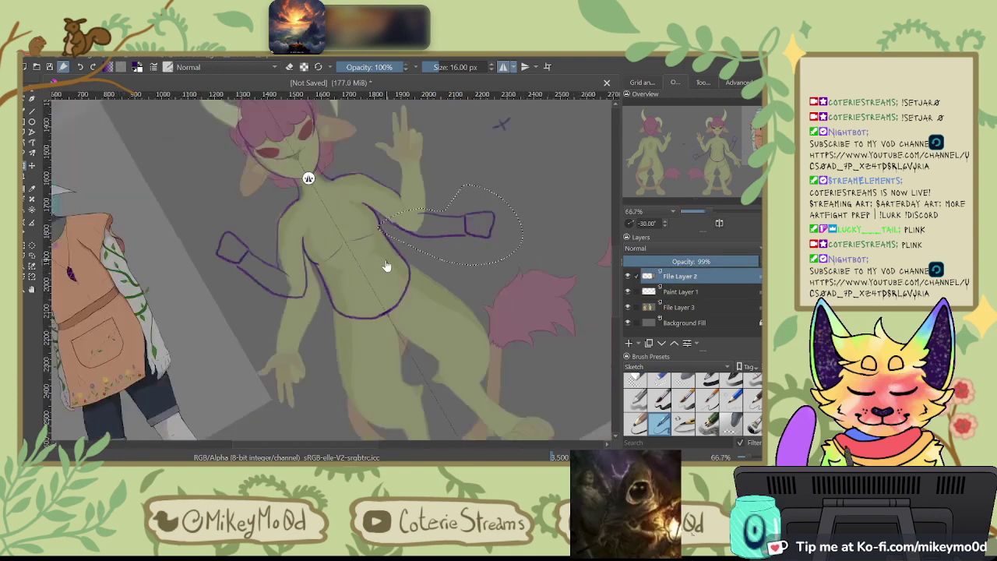
scroll(387, 267, up, 1)
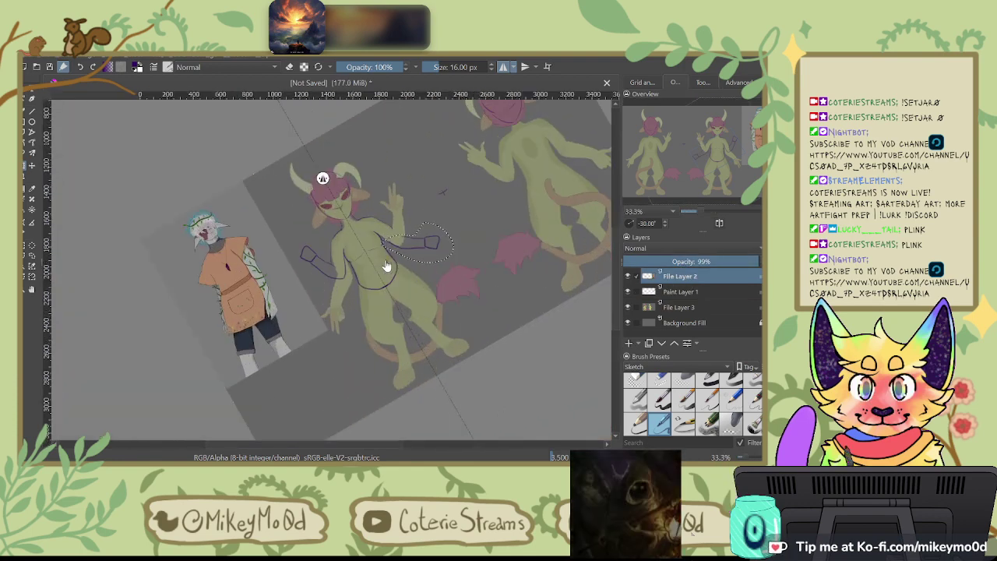
click(32, 254)
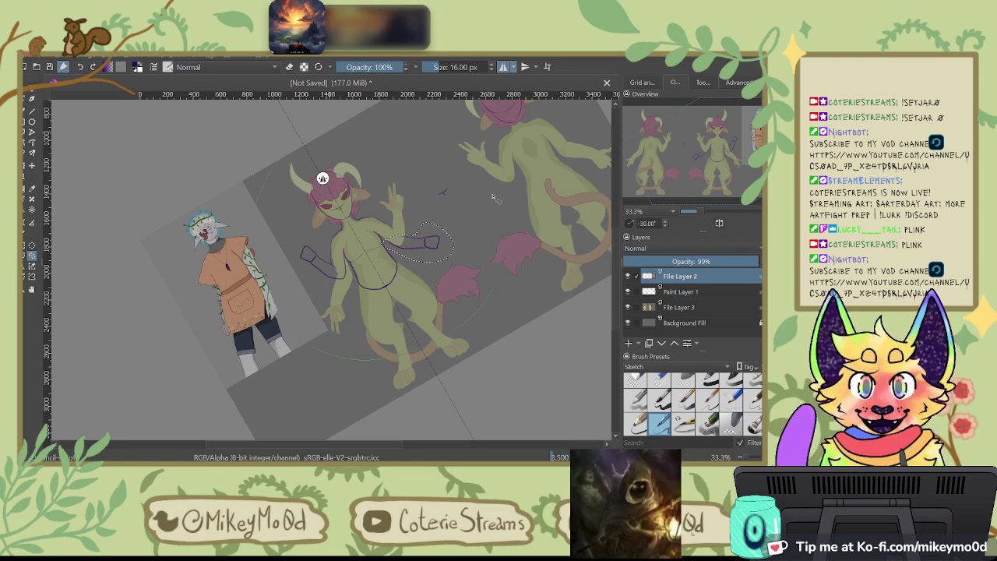
mouse_move(290, 148)
mouse_down()
mouse_move(307, 129)
mouse_move(293, 145)
mouse_up()
drag(536, 214, 495, 272)
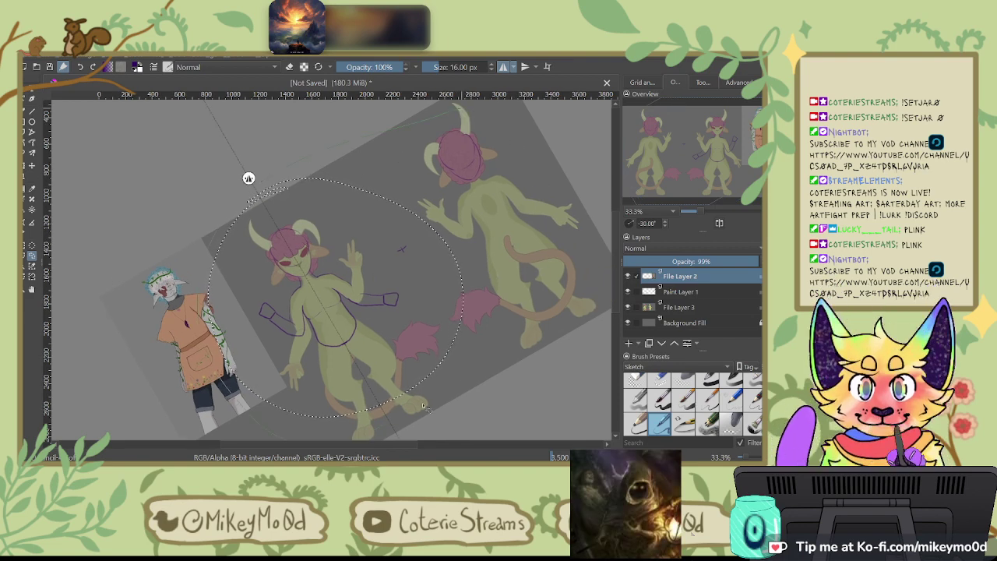
Step: Try removing both figures' sketch lines with a wider lasso that overlaps the reference character
key(ctrl+z)
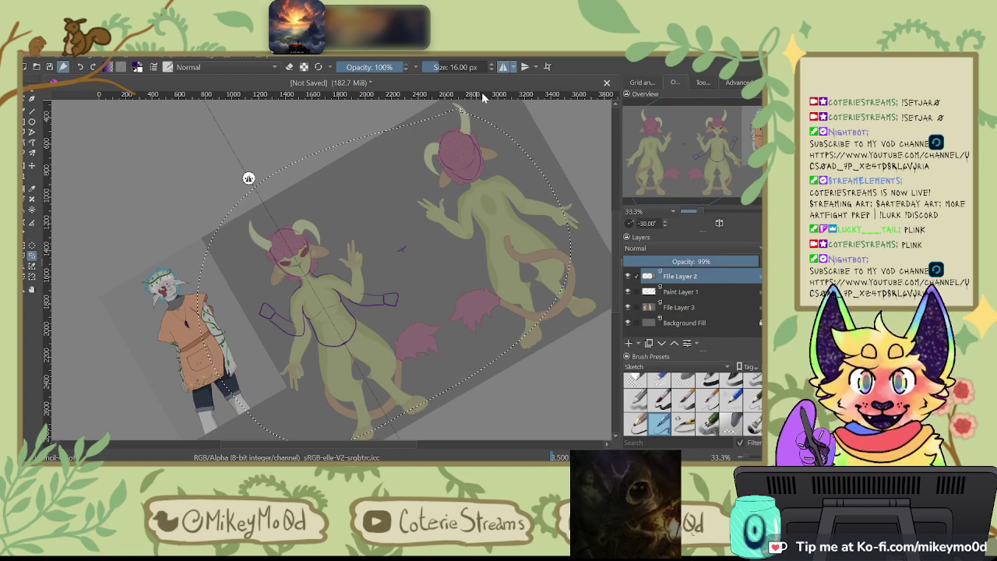
key(Delete)
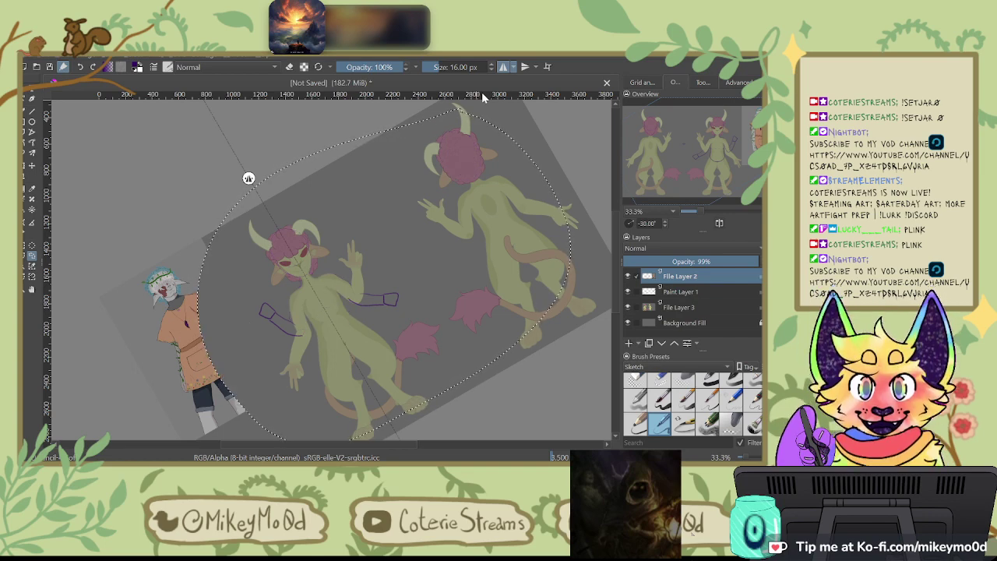
key(ctrl+z)
Step: Lasso both figures' sketch tightly, move it out of File Layer 2 and merge it into Paint Layer 1 beneath the reference character
key(ctrl+shift+z)
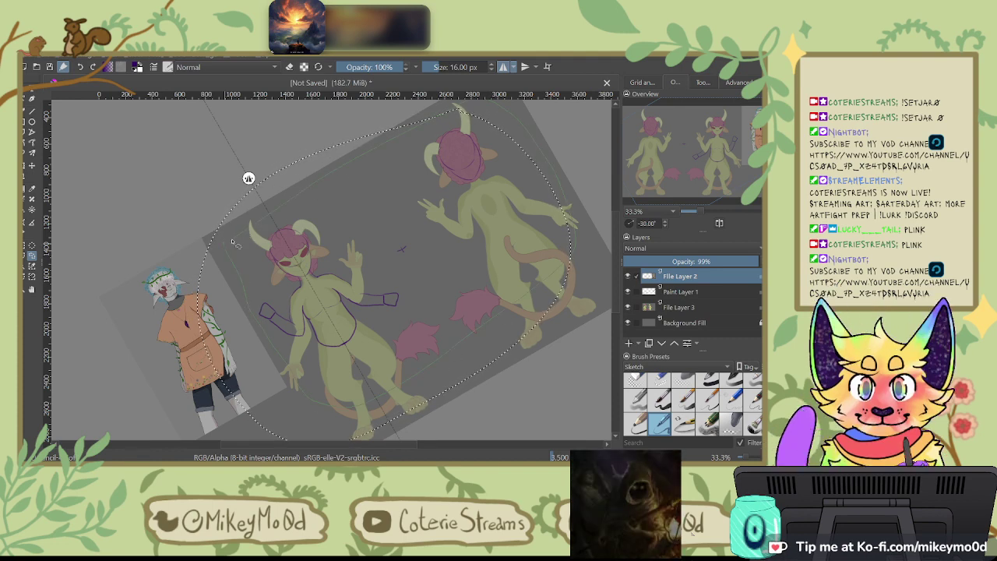
key(Delete)
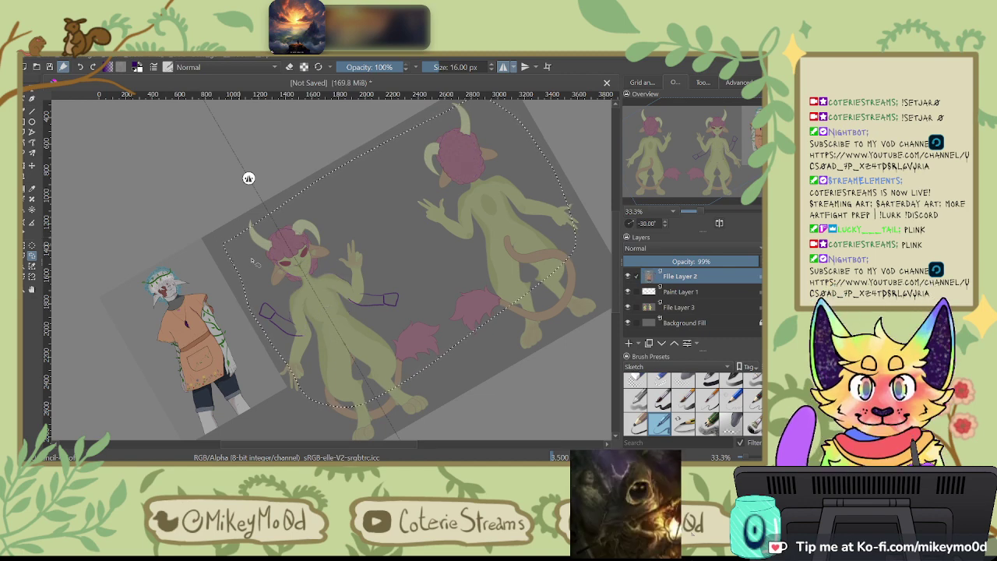
key(ctrl+v)
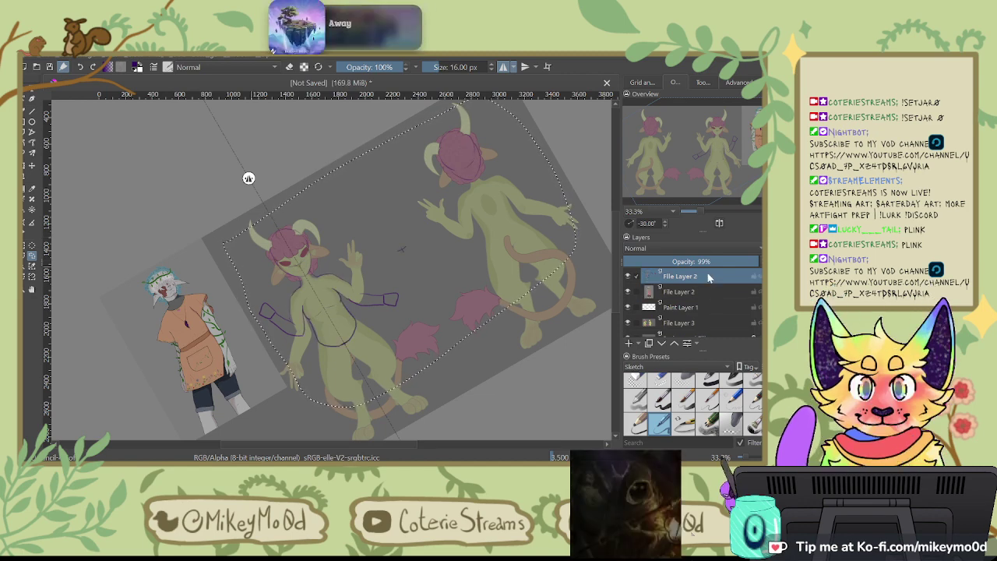
click(705, 292)
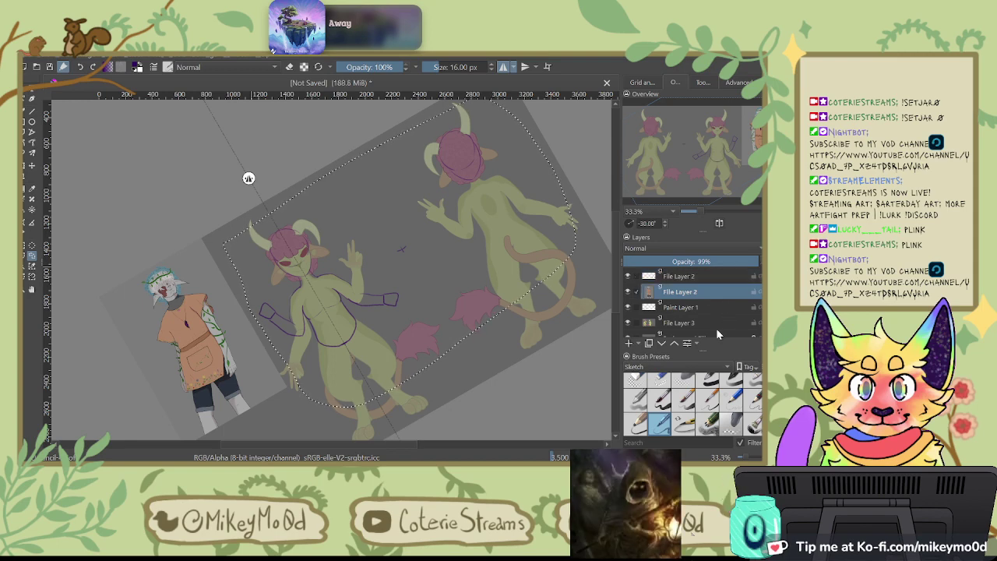
click(674, 344)
click(715, 291)
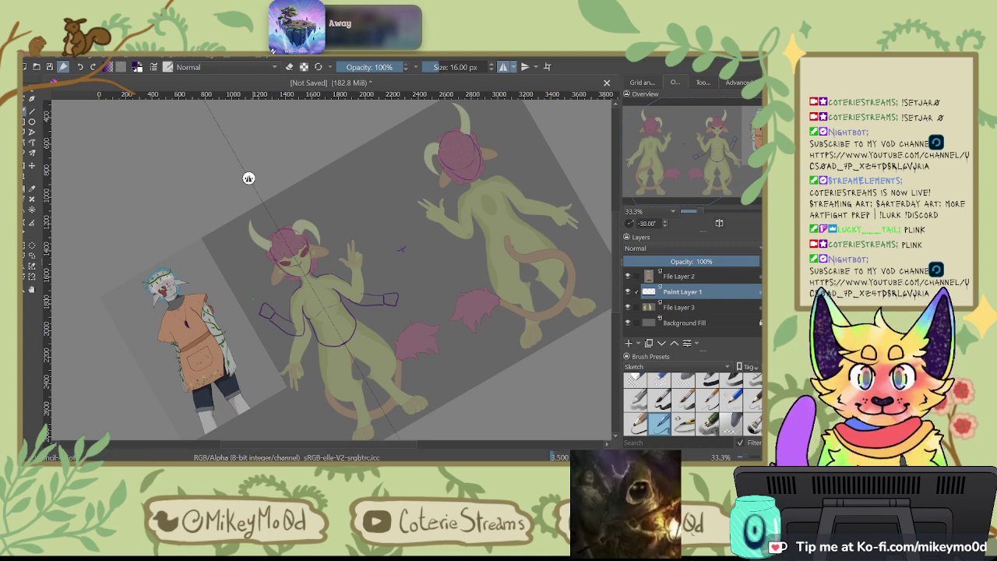
Step: On Paint Layer 1, sketch mirrored outer thigh lines starting beside the hips of the front-facing figure
scroll(248, 178, up, 2)
drag(478, 275, 493, 152)
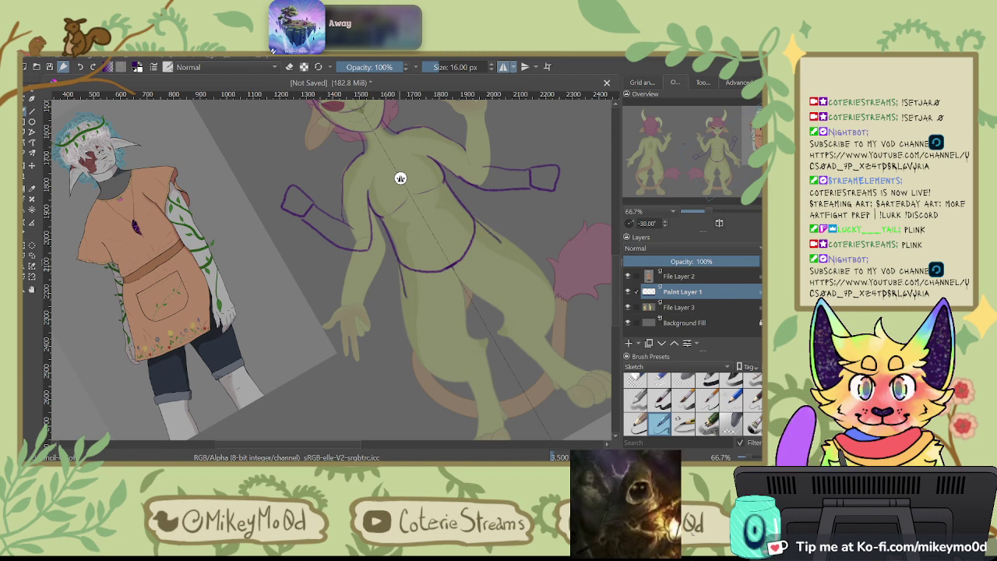
key(6)
key(6)
key(6)
scroll(463, 187, down, 5)
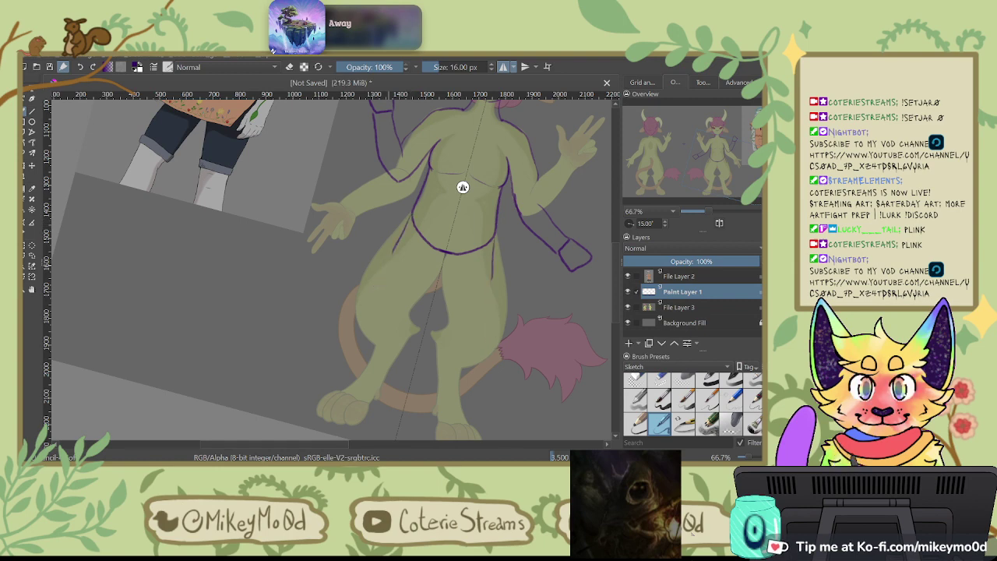
Step: Block in both feet of the front-facing figure as mirrored slanted ovals
drag(462, 187, 336, 395)
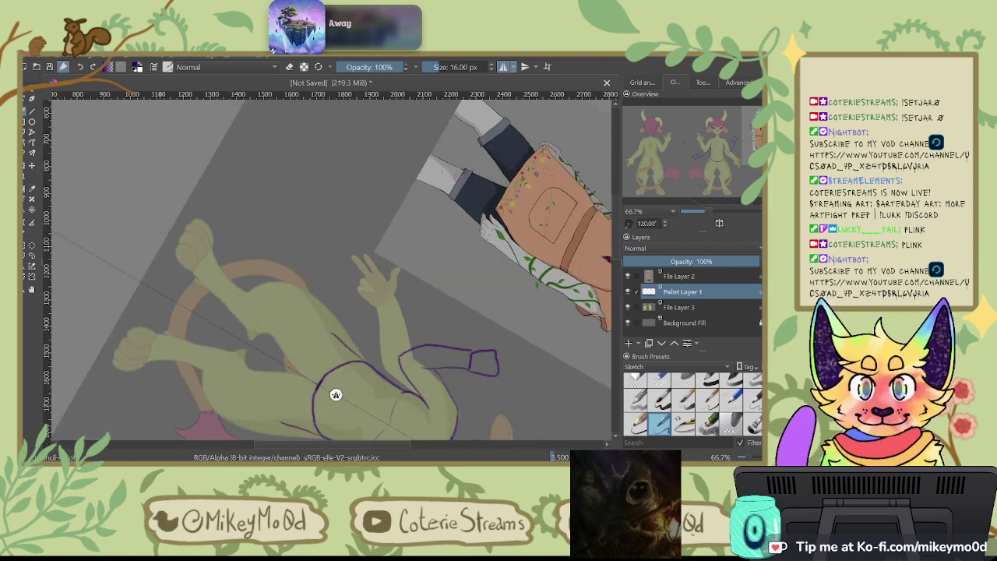
mouse_move(179, 249)
mouse_down()
mouse_move(220, 235)
mouse_move(198, 221)
mouse_up()
key(ctrl+z)
drag(335, 395, 374, 163)
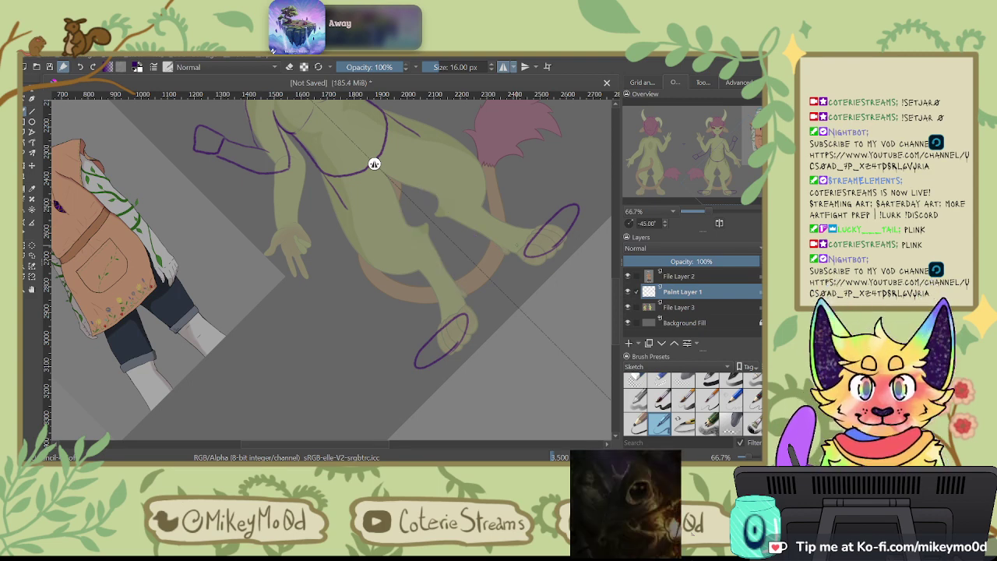
Step: Compare the front-facing figure's leg sketch with the reference character's legs at several canvas rotations
drag(374, 163, 599, 134)
drag(440, 243, 436, 244)
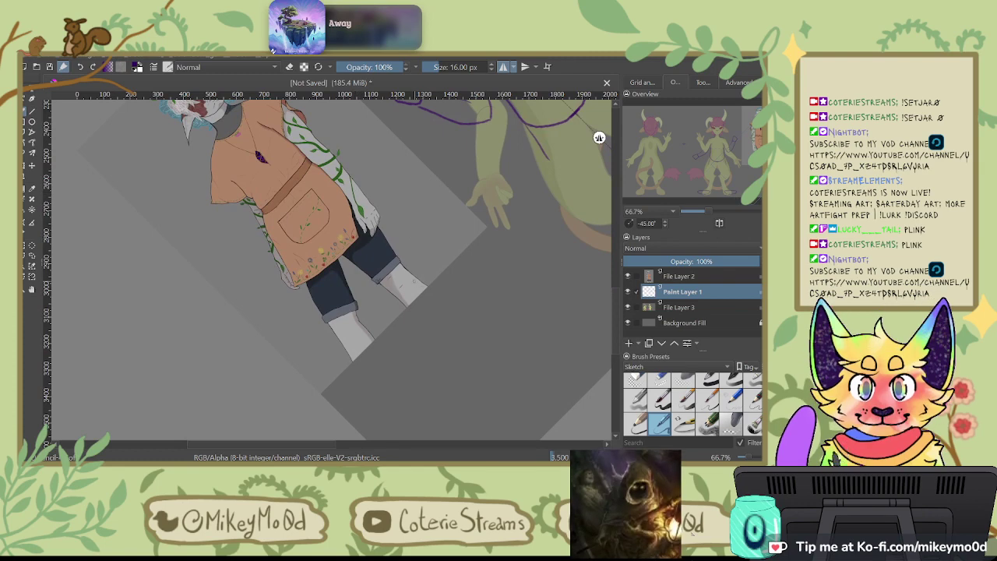
drag(524, 317, 400, 351)
key(5)
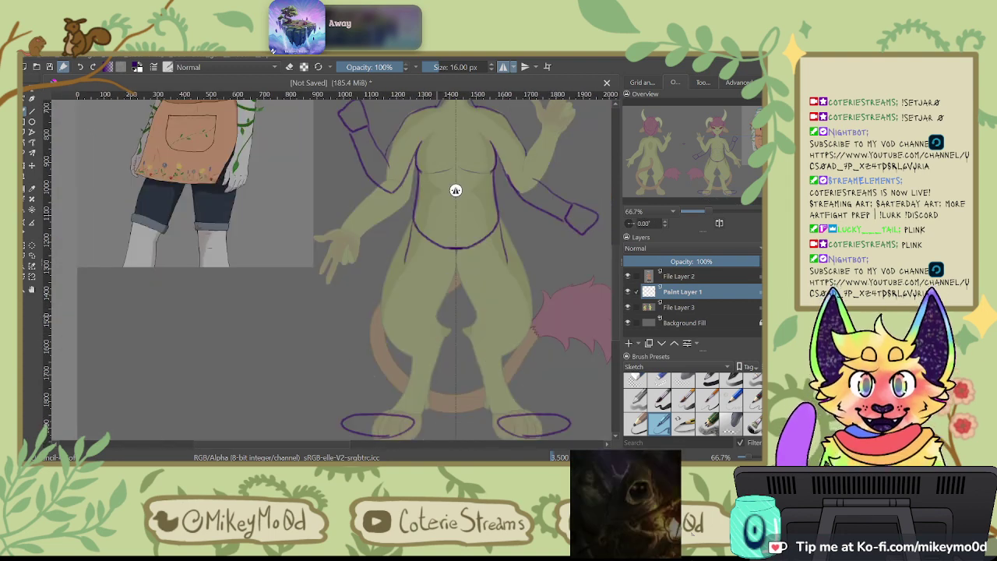
key(6)
key(6)
key(4)
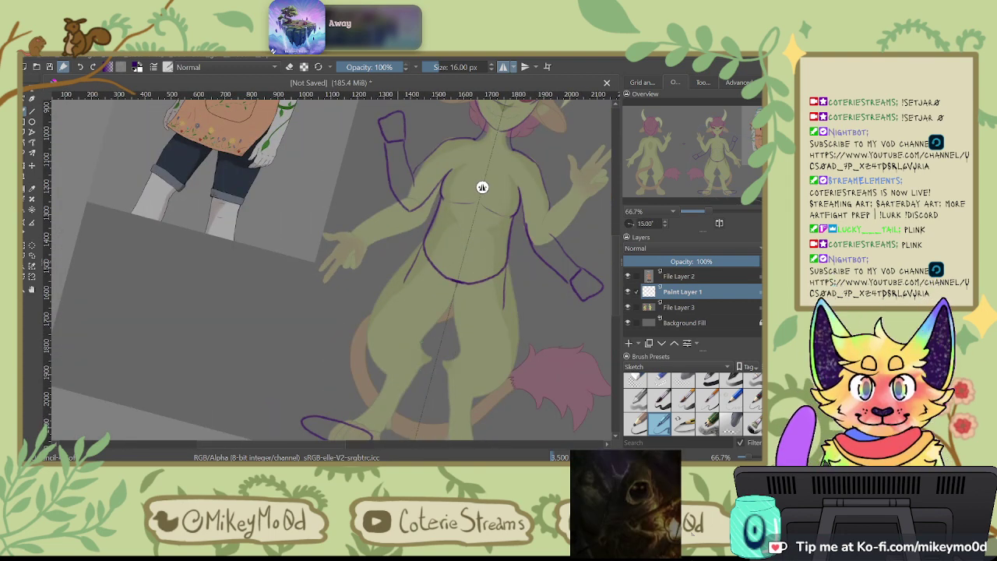
key(5)
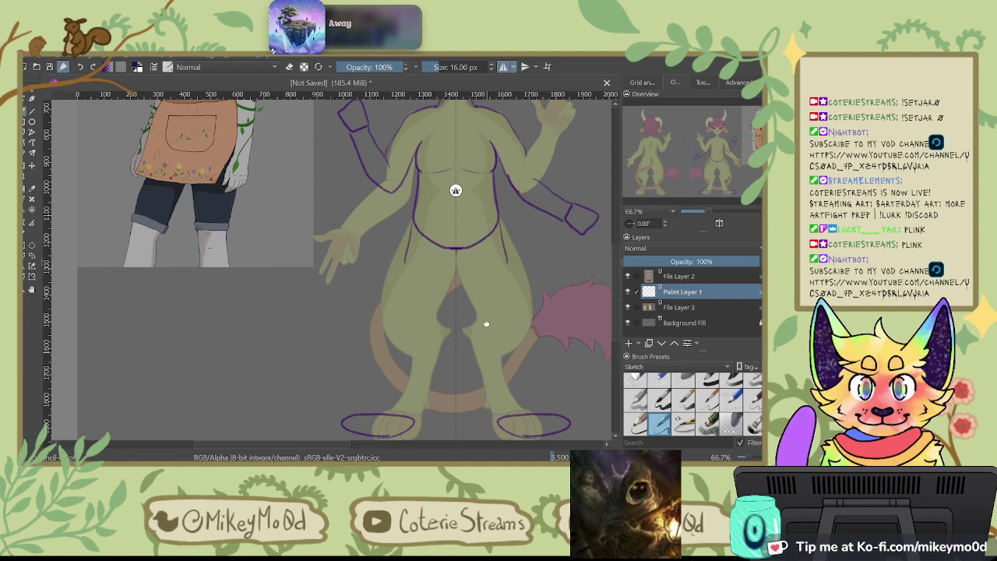
Step: Undo the front-facing figure's mirrored foot ovals and outer thigh lines
scroll(455, 190, down, 3)
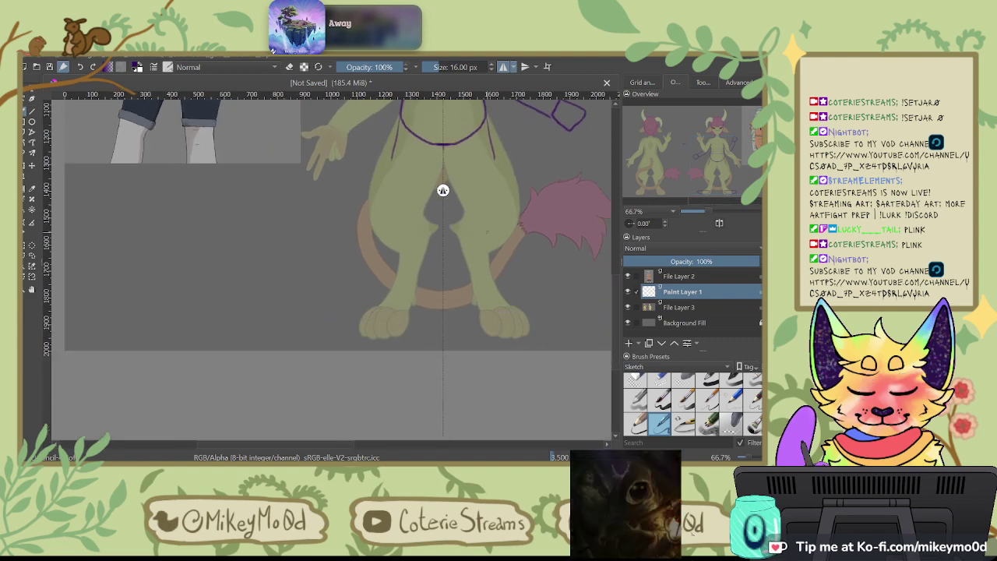
drag(334, 183, 407, 244)
drag(344, 200, 433, 278)
key(ctrl+z)
key(ctrl+z)
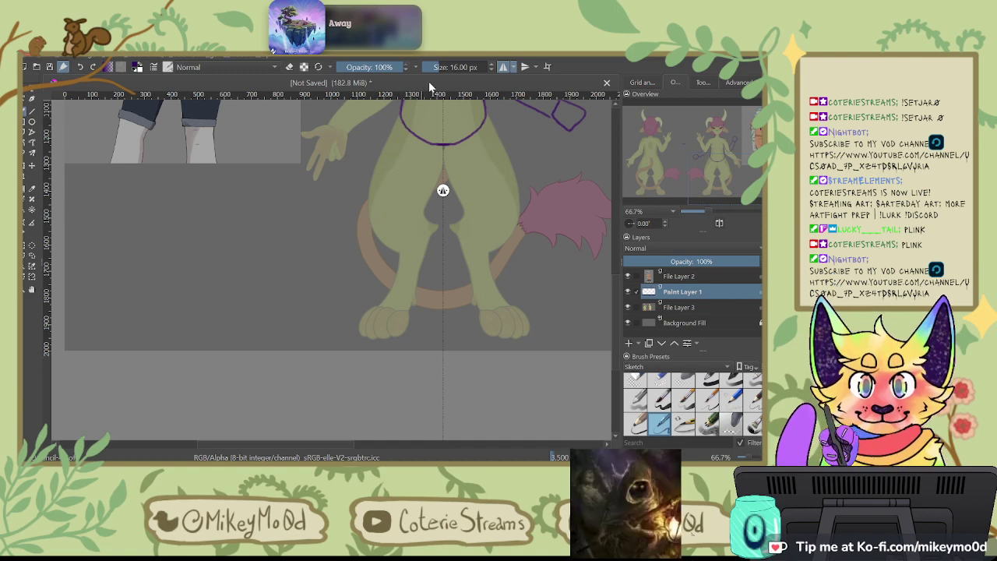
Step: Hide File Layer 3 and add the two-model pose reference photo as File Layer 4 directly above Background Fill
click(695, 322)
click(627, 307)
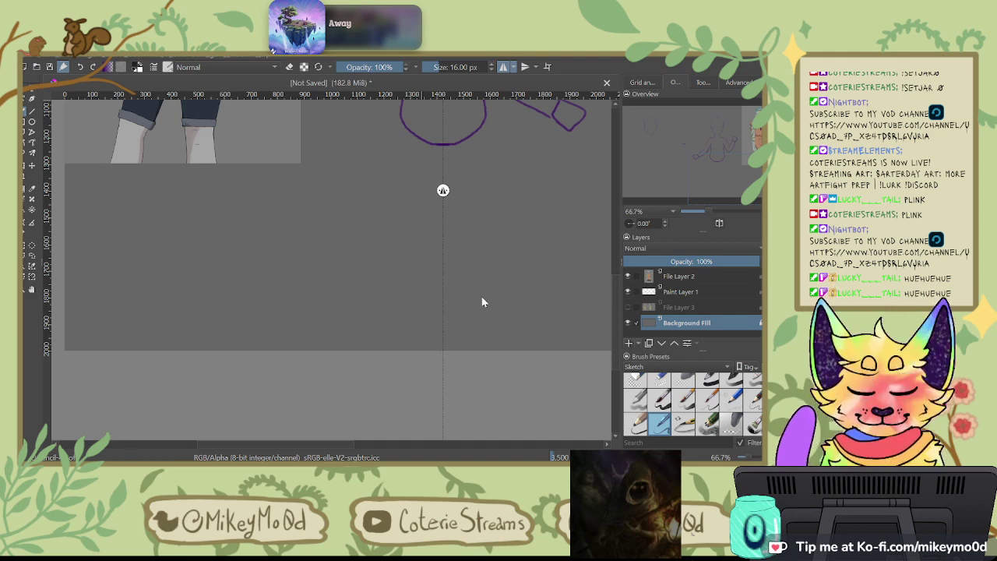
click(630, 189)
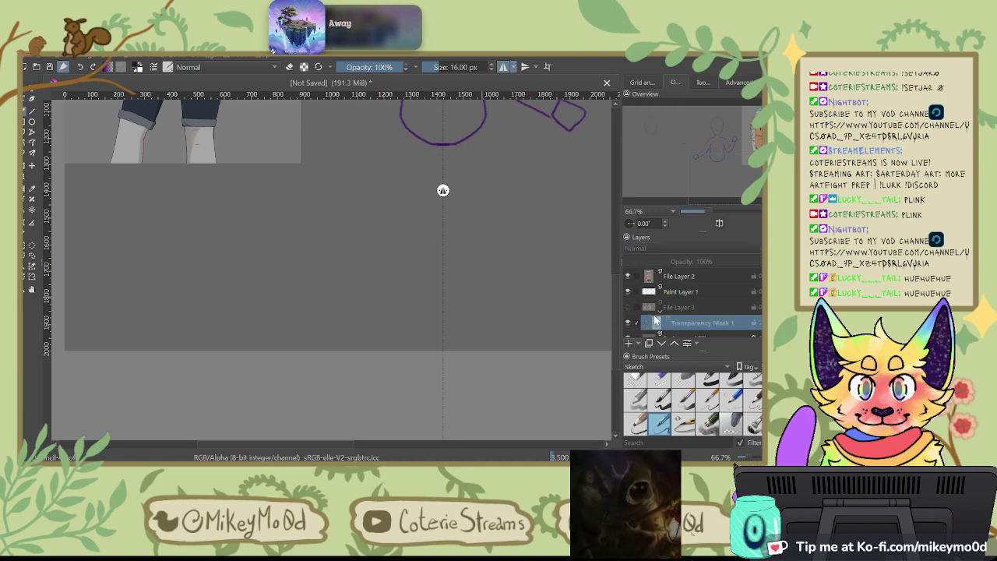
scroll(655, 320, down, 1)
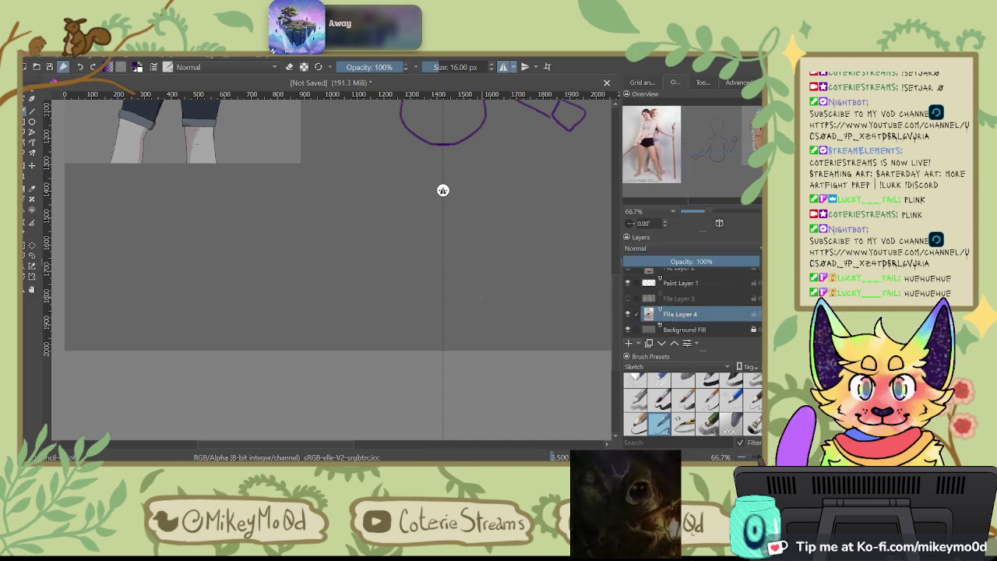
scroll(442, 190, down, 3)
scroll(355, 280, down, 6)
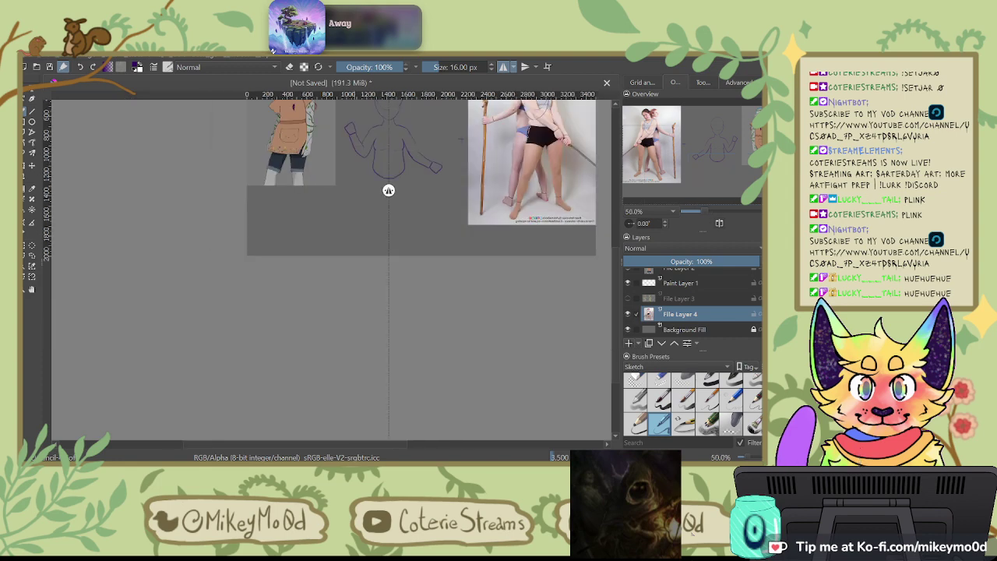
Step: Move the pose reference photo from beside the figures onto the front-facing figure's sketch
scroll(366, 372, up, 3)
scroll(416, 288, up, 1)
scroll(439, 303, down, 2)
scroll(477, 338, up, 1)
scroll(234, 190, up, 1)
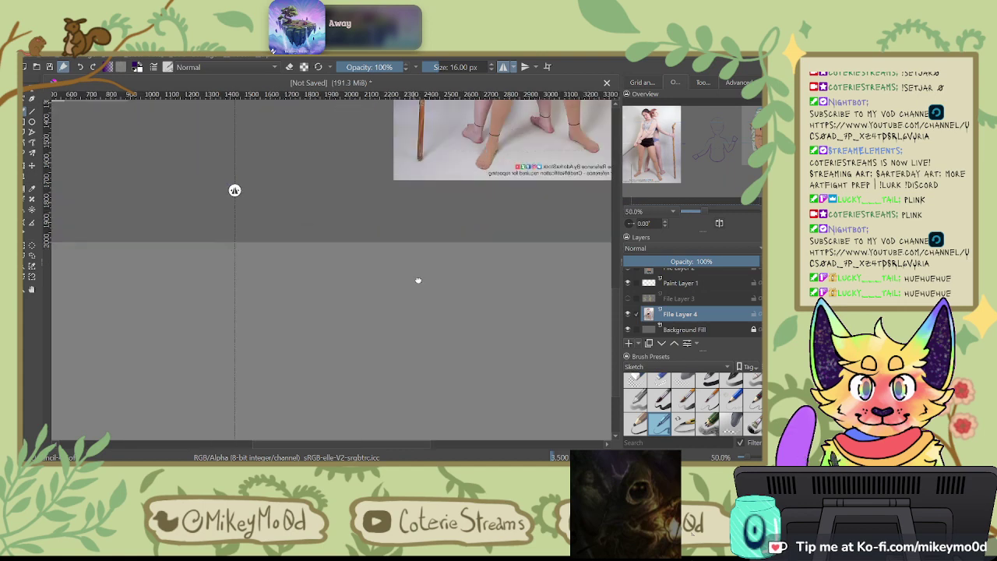
drag(418, 280, 478, 381)
drag(538, 273, 451, 293)
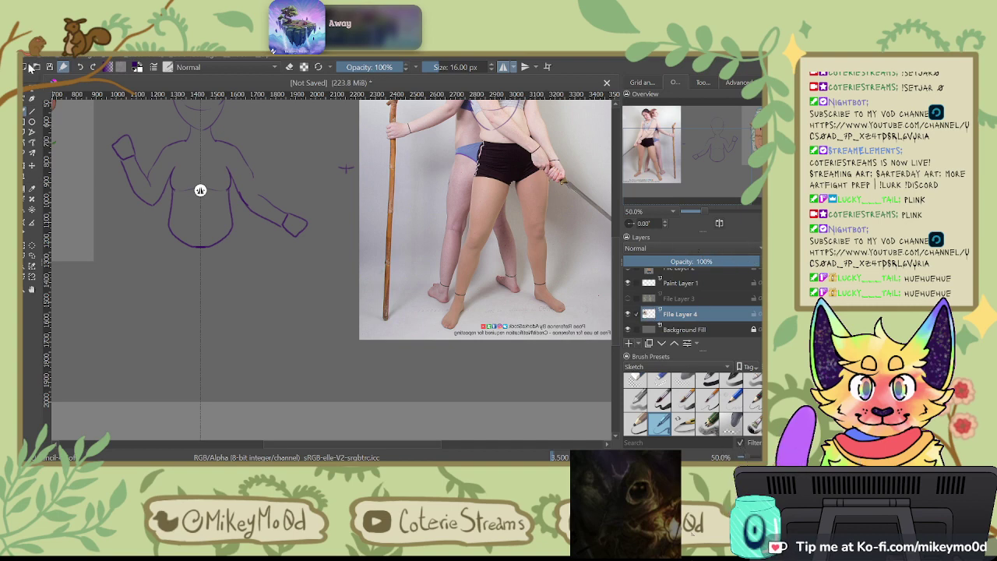
click(25, 168)
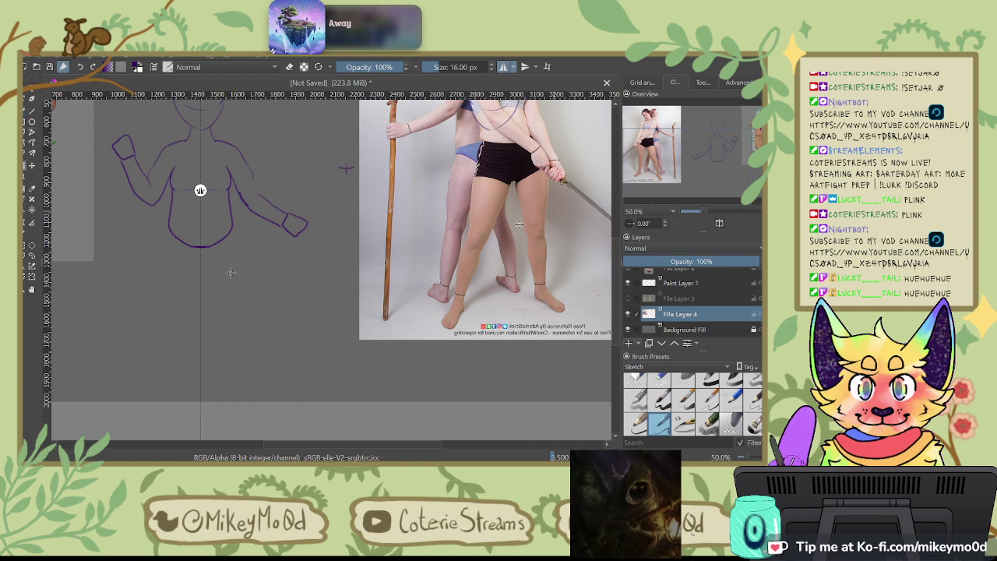
drag(594, 230, 384, 300)
drag(382, 337, 399, 393)
drag(393, 158, 383, 220)
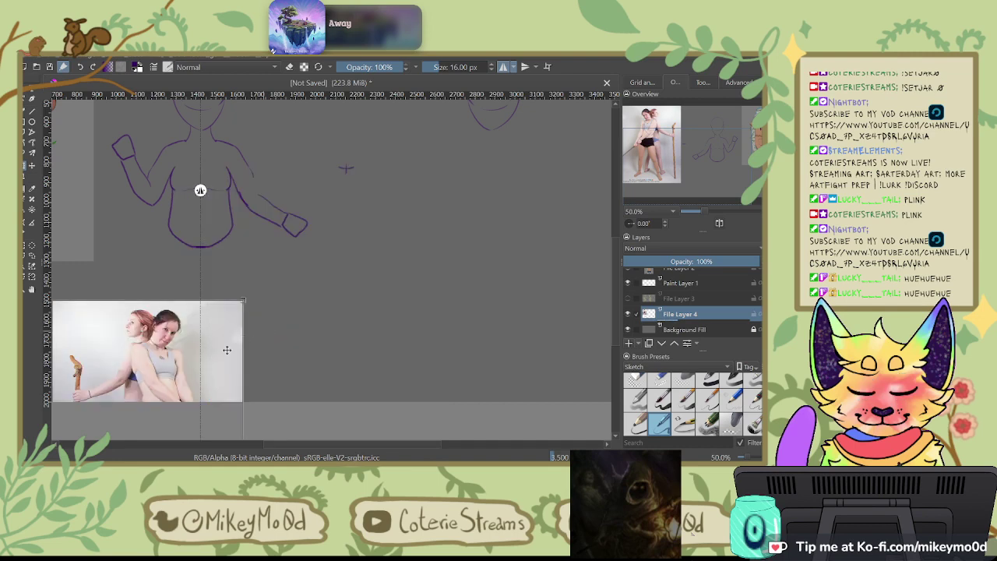
key(ctrl+z)
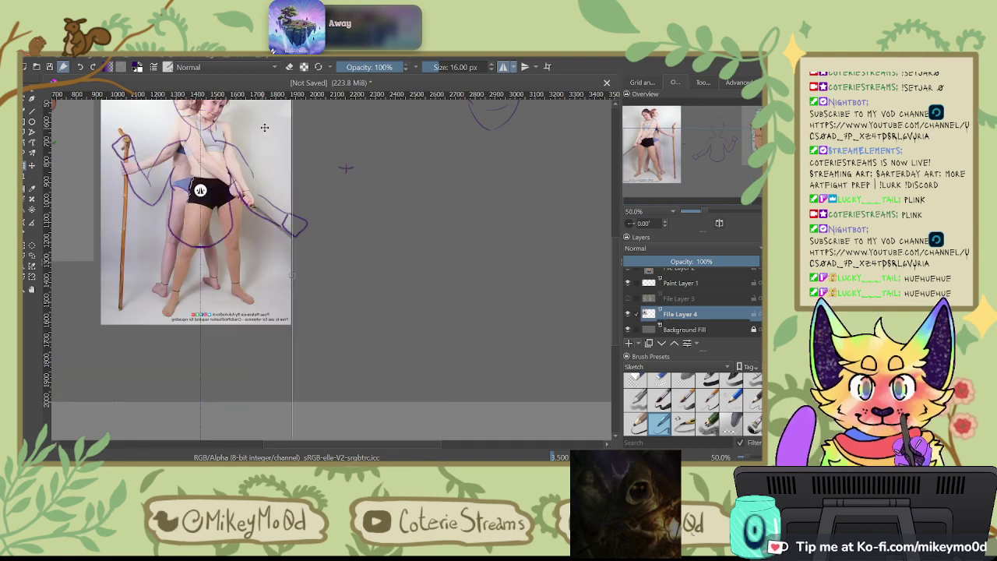
drag(356, 187, 494, 252)
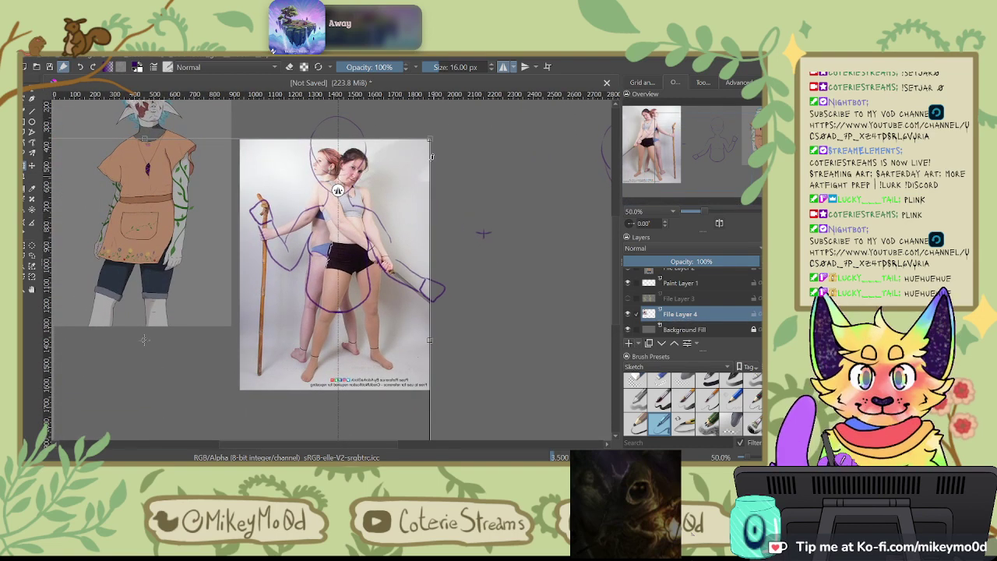
Step: Enlarge the pose photo proportionally and shift it so the front model's hips sit under the base of the torso sketch
drag(430, 139, 487, 106)
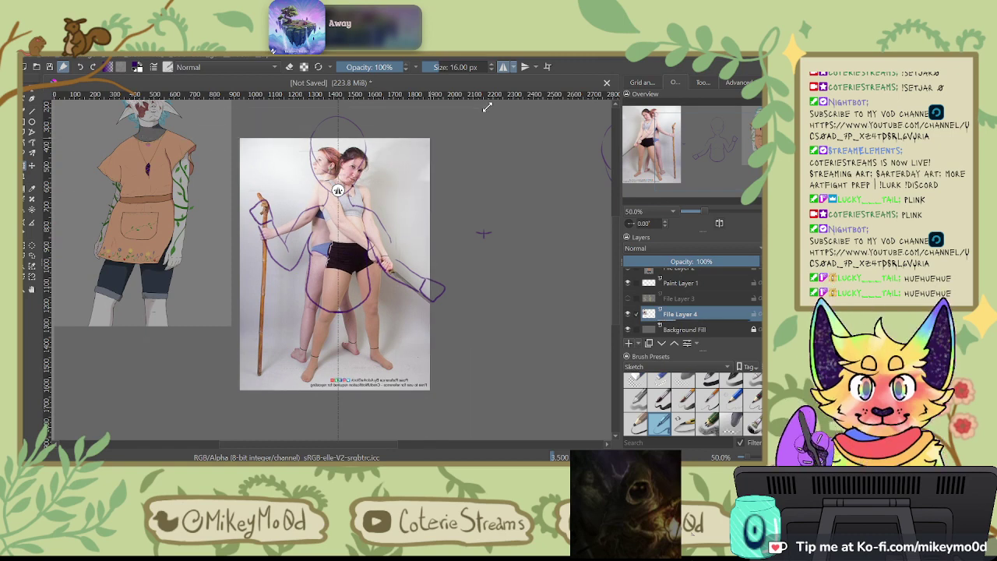
key(ctrl+z)
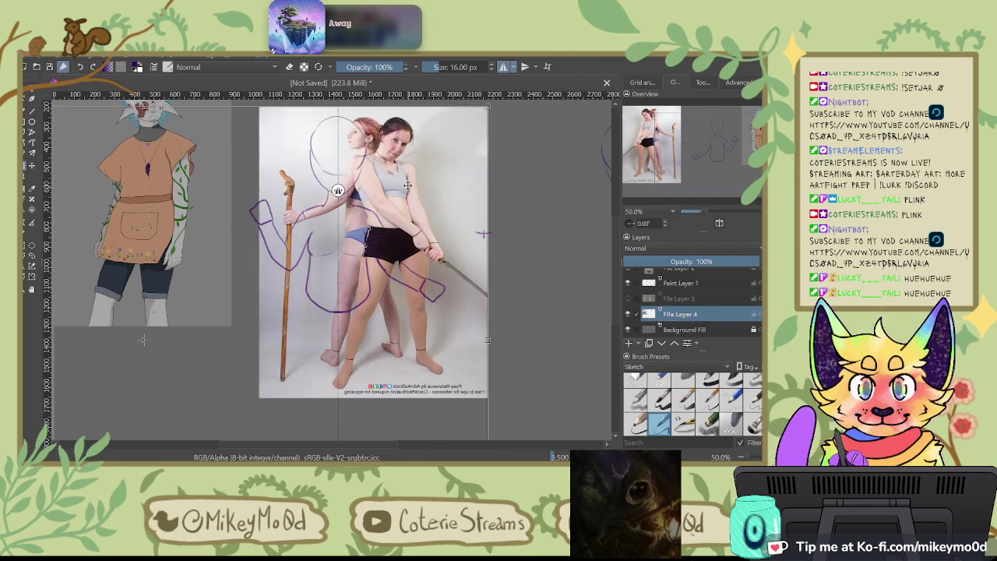
key(Return)
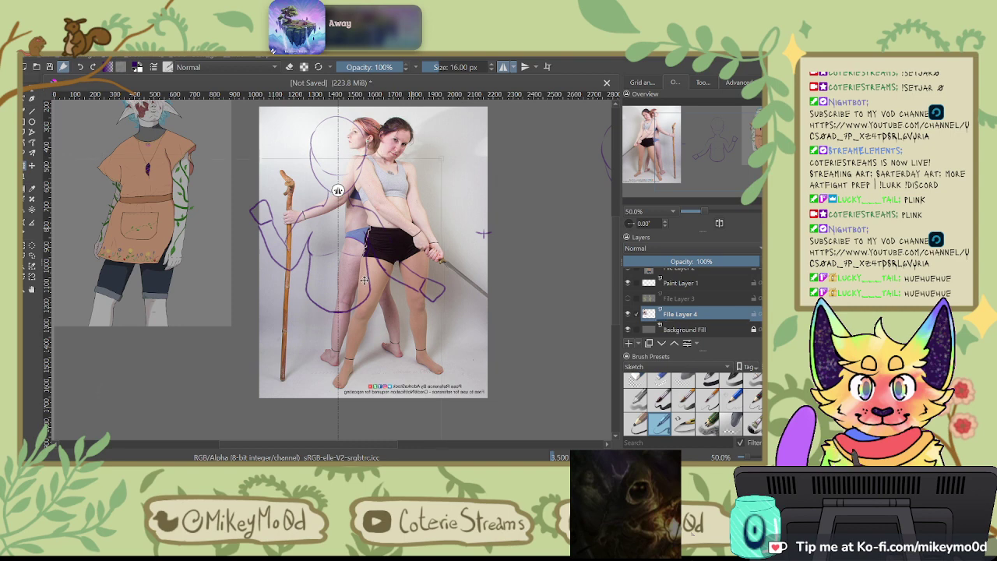
drag(355, 296, 350, 301)
key(ctrl+z)
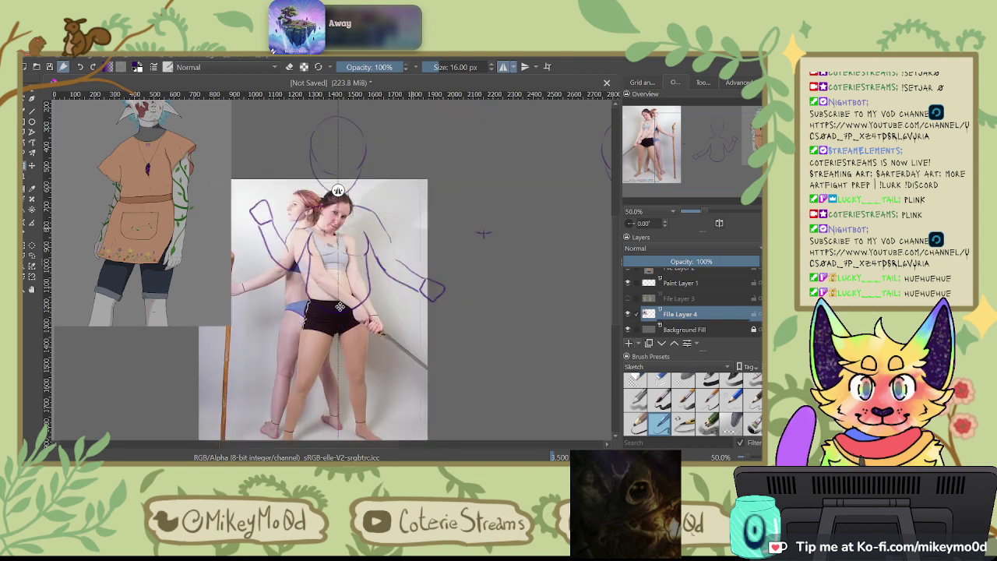
key(ctrl+z)
key(ctrl+z)
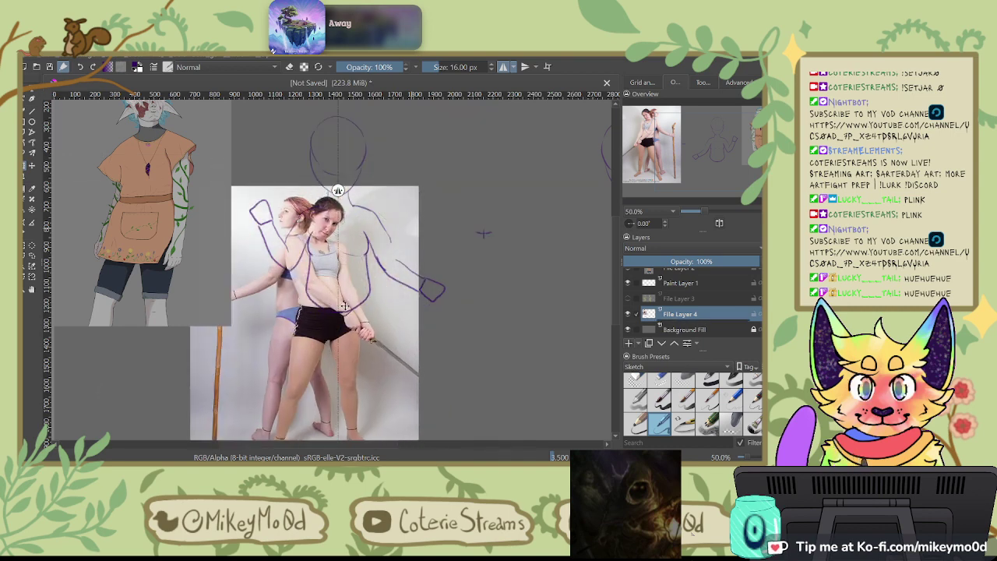
key(ctrl+z)
key(ctrl+z)
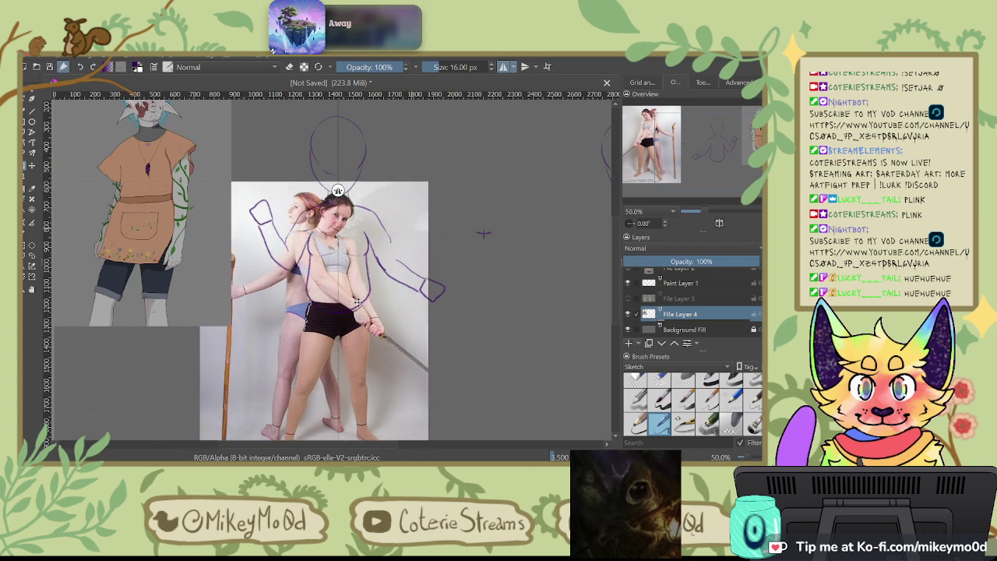
key(ctrl+z)
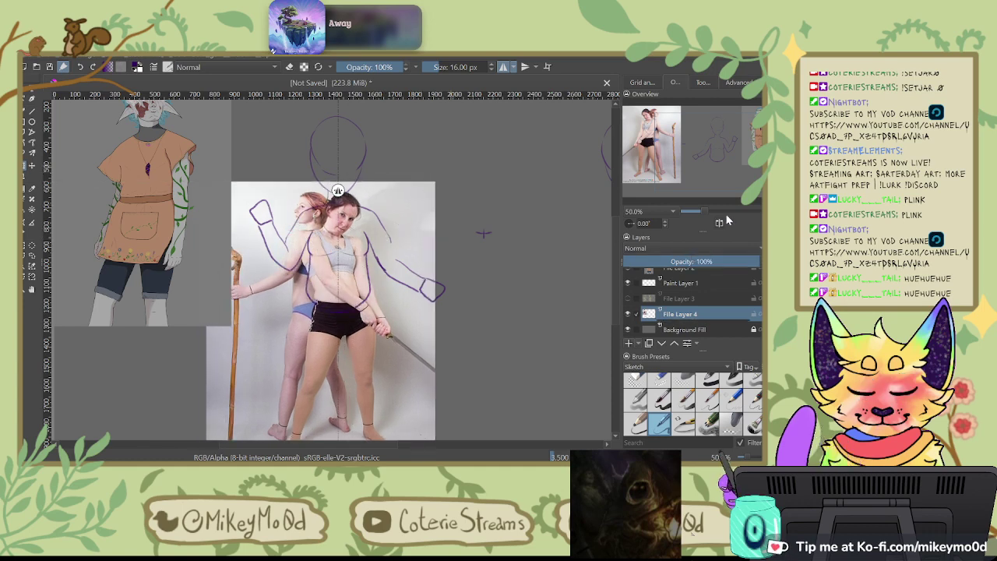
Step: Set File Layer 4's opacity to 46% and enlarge the pose photo, recentring the front model beneath the torso sketch
click(686, 262)
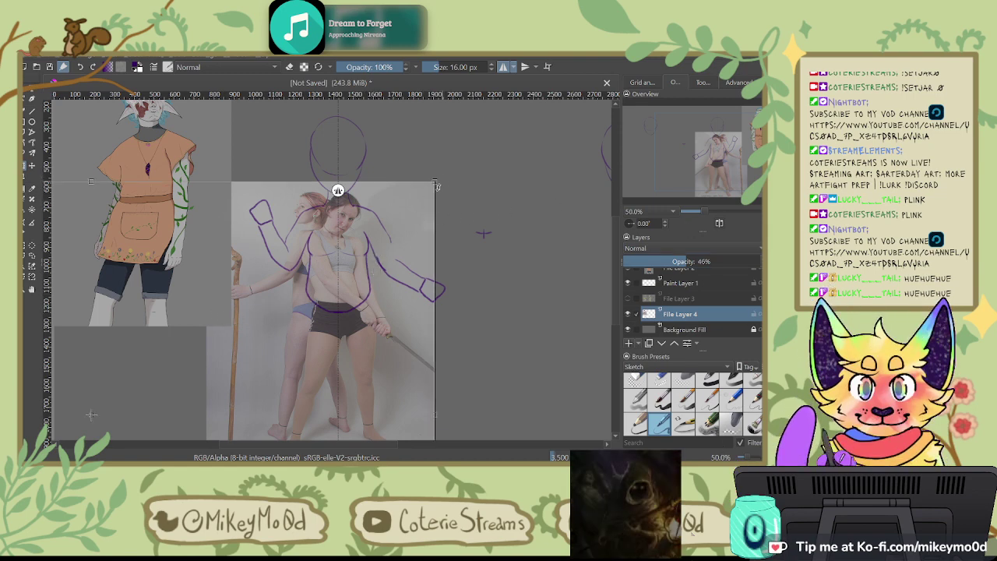
key(ctrl+t)
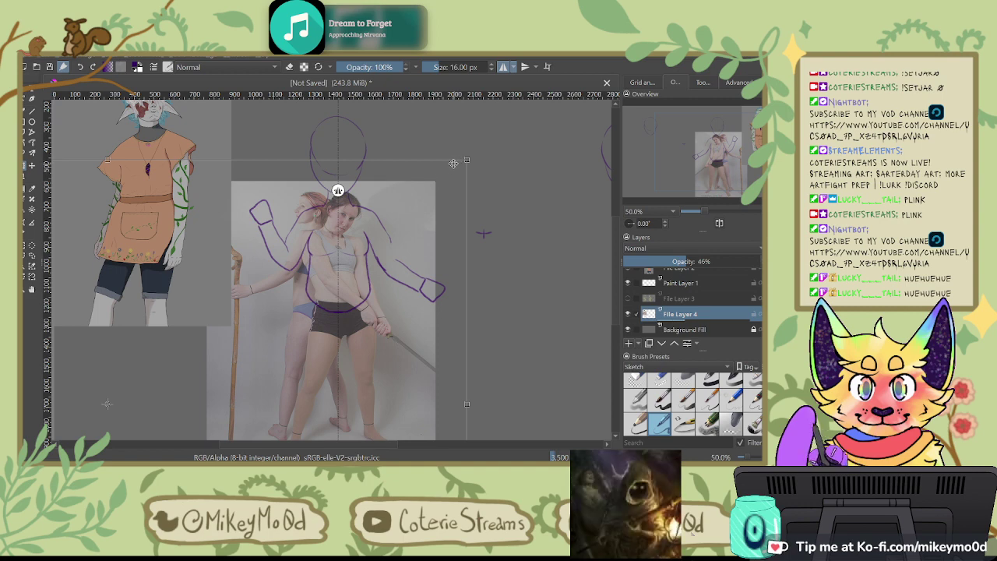
key(Return)
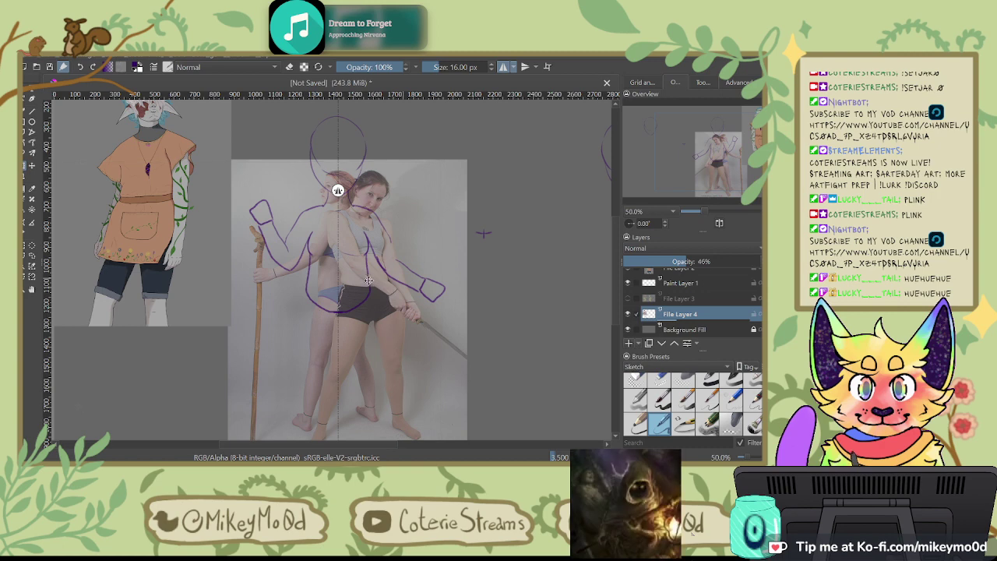
click(366, 279)
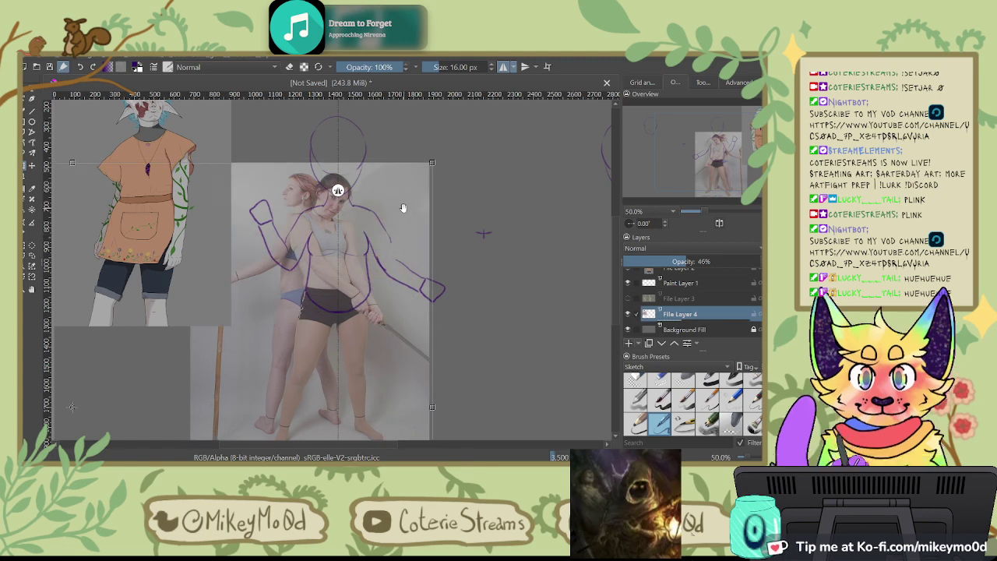
drag(470, 244, 479, 266)
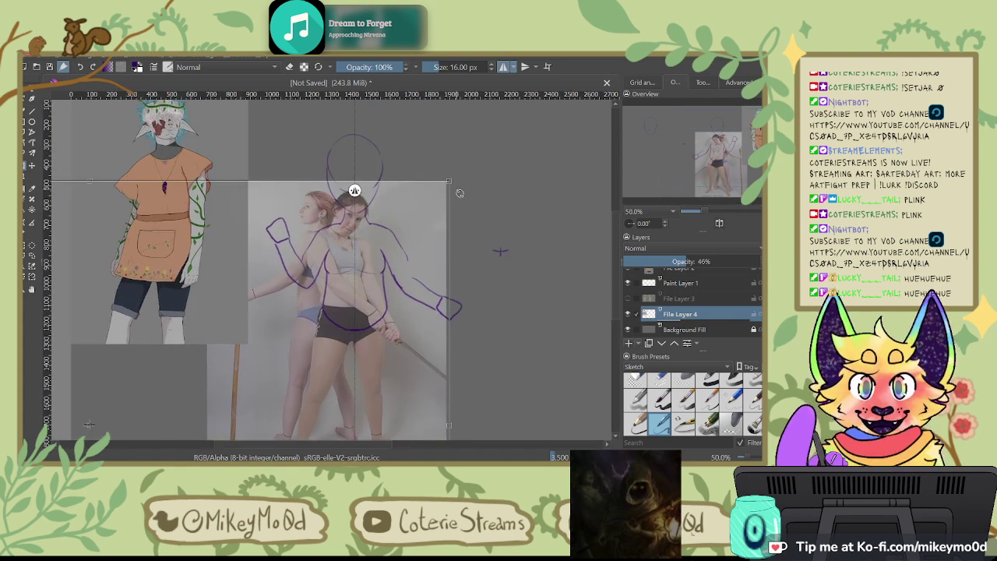
Step: Enlarge the pose photo slightly while keeping its proportions
drag(450, 184, 449, 181)
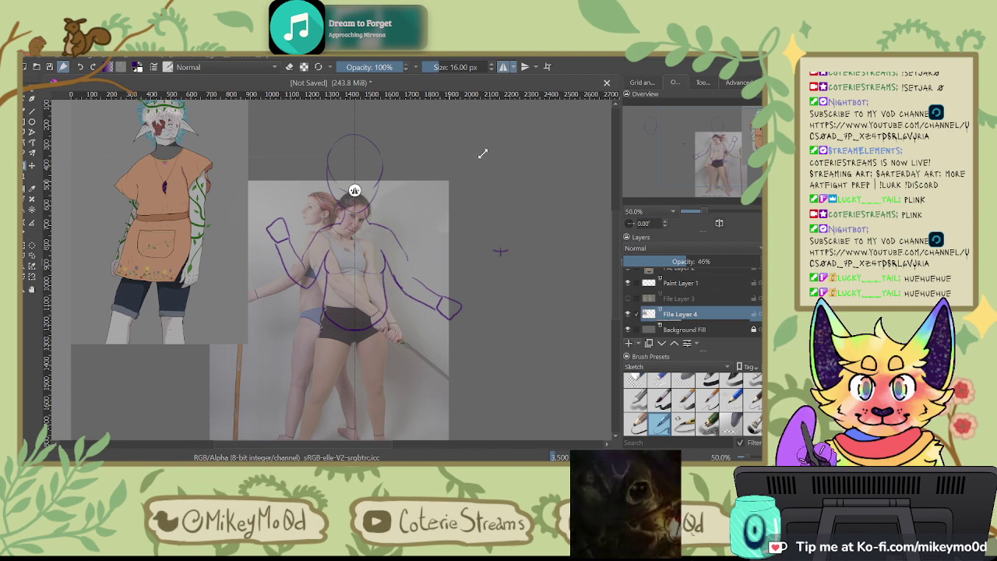
click(483, 153)
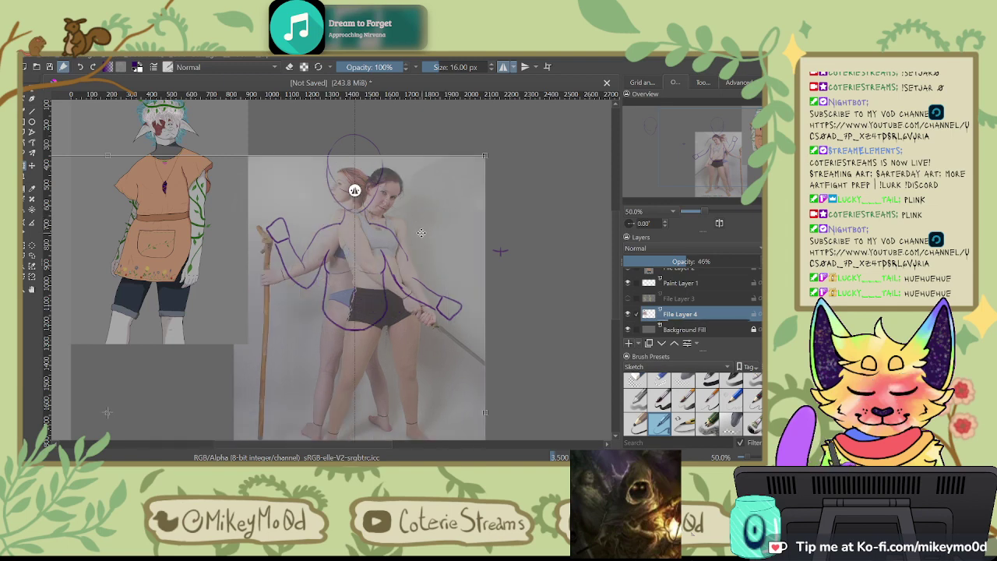
key(Return)
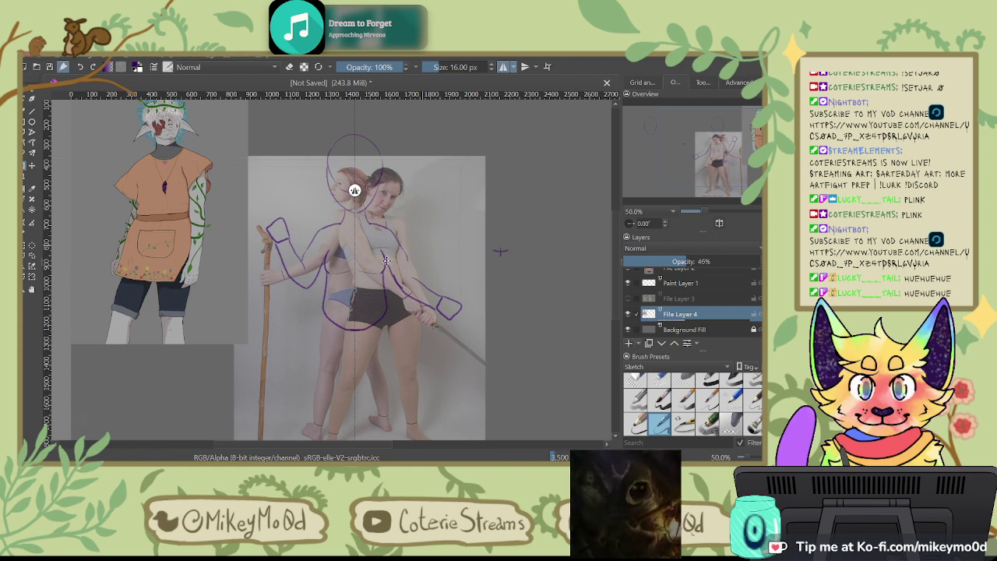
Step: Reposition the pose photo so the front model's hips sit under the base of the front-facing figure's torso sketch
drag(392, 256, 375, 259)
drag(442, 258, 487, 175)
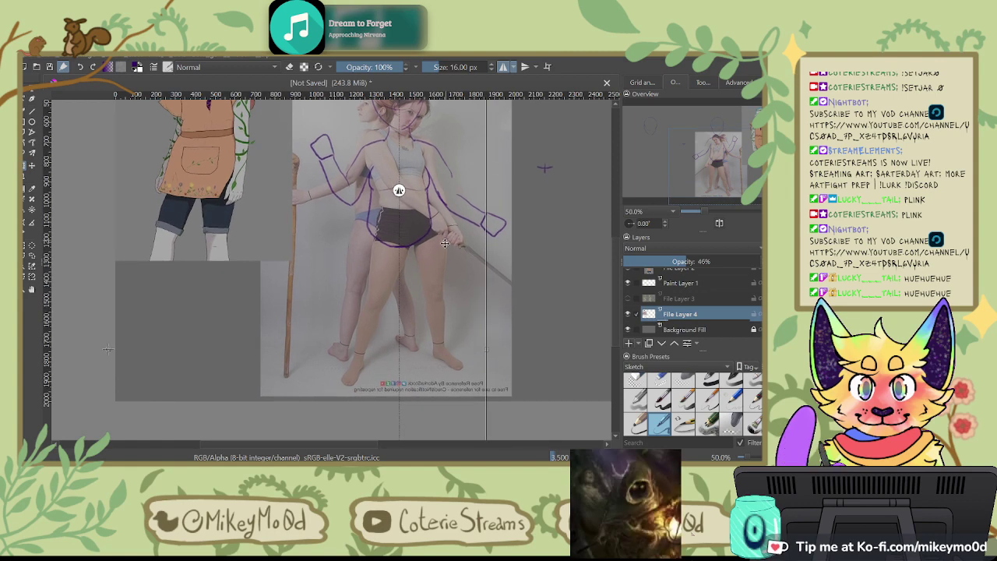
drag(418, 252, 395, 268)
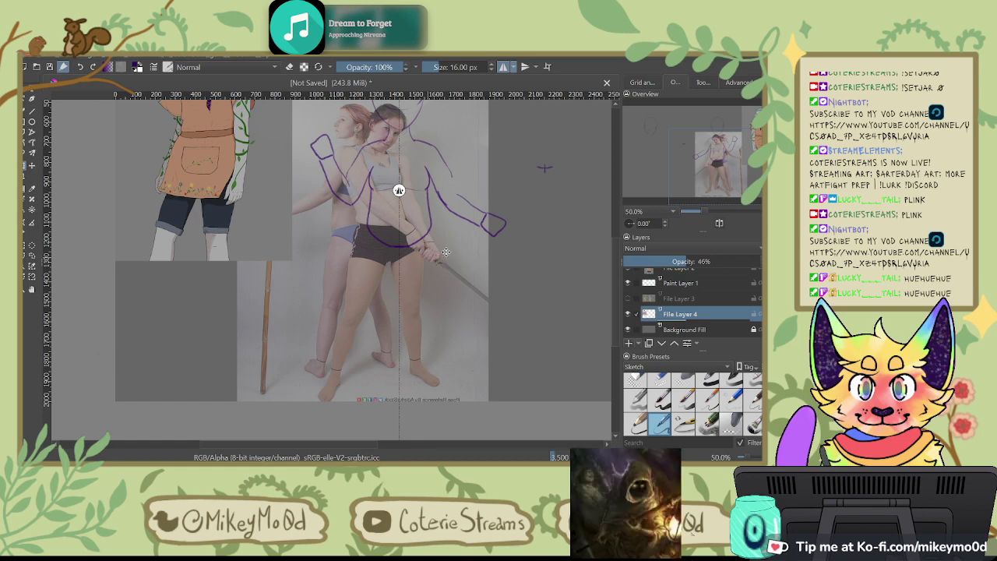
key(ctrl+z)
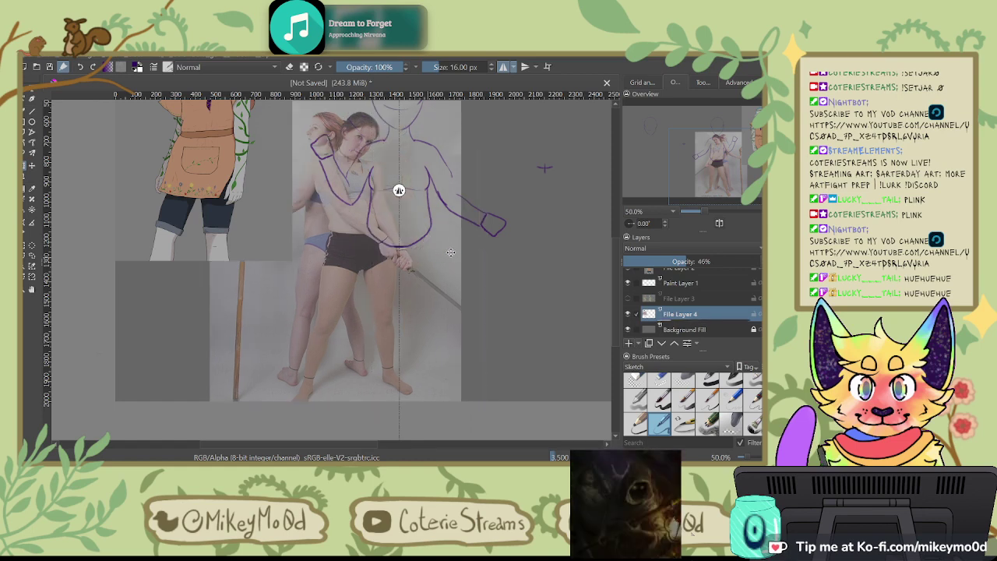
drag(459, 253, 461, 253)
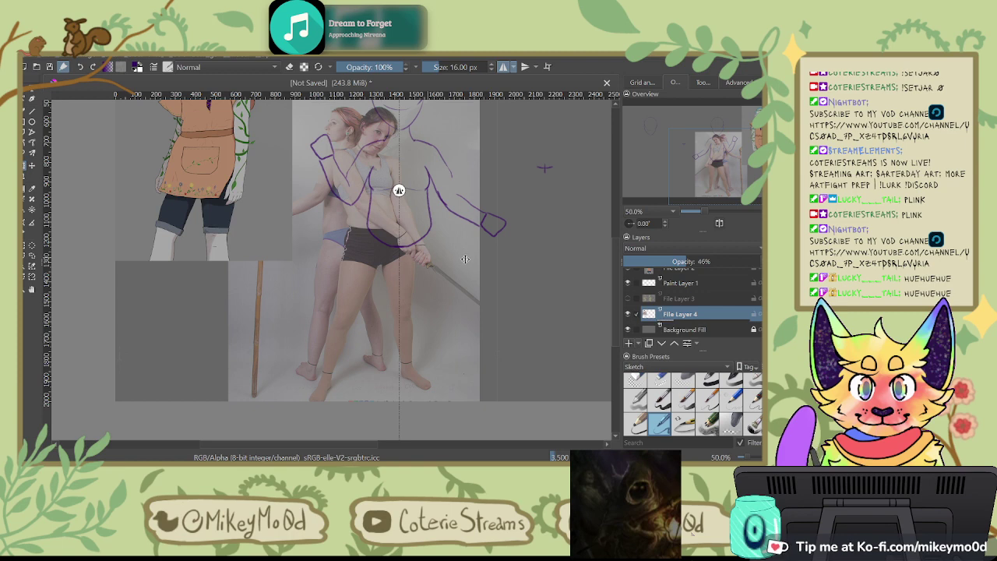
drag(465, 258, 462, 214)
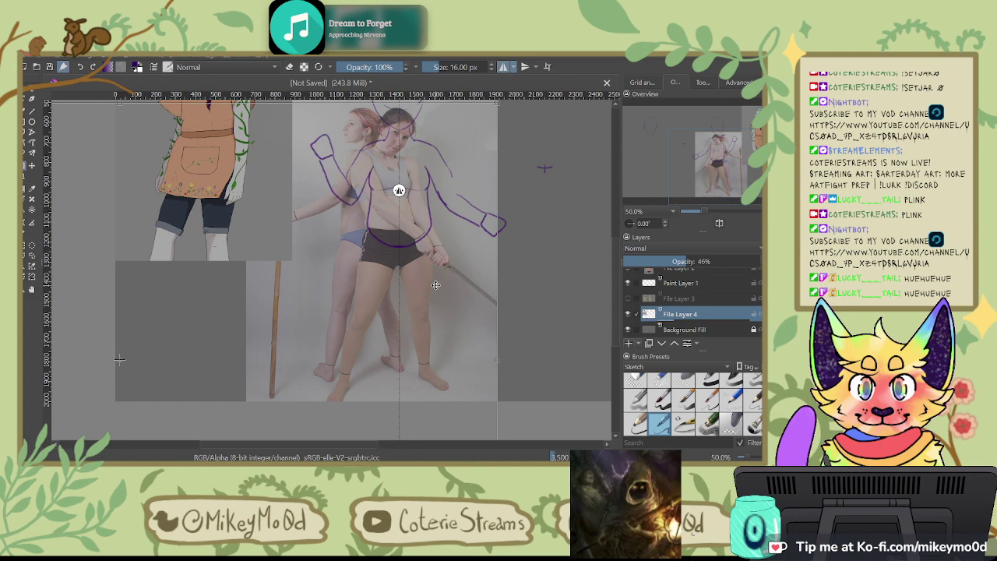
key(Return)
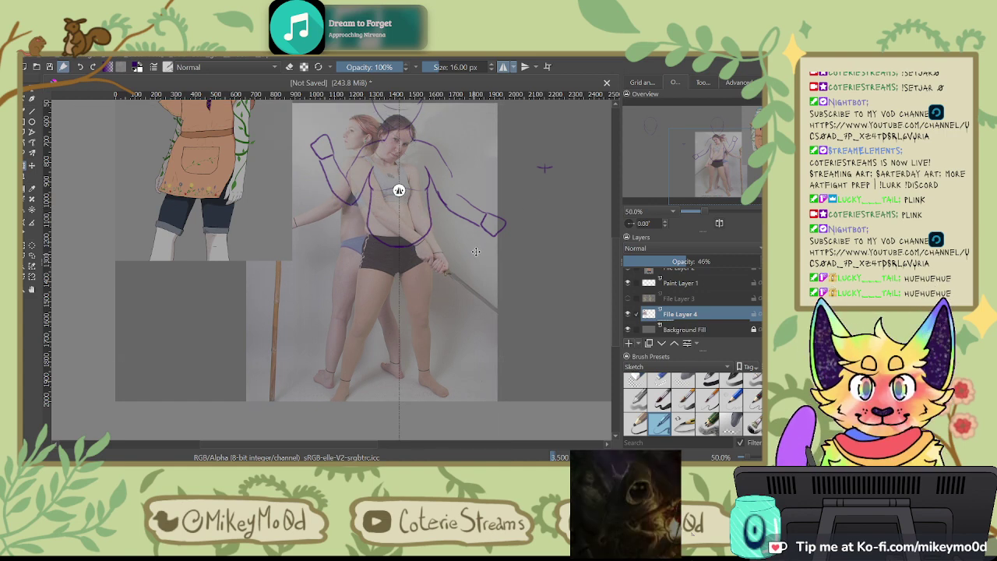
drag(476, 251, 476, 249)
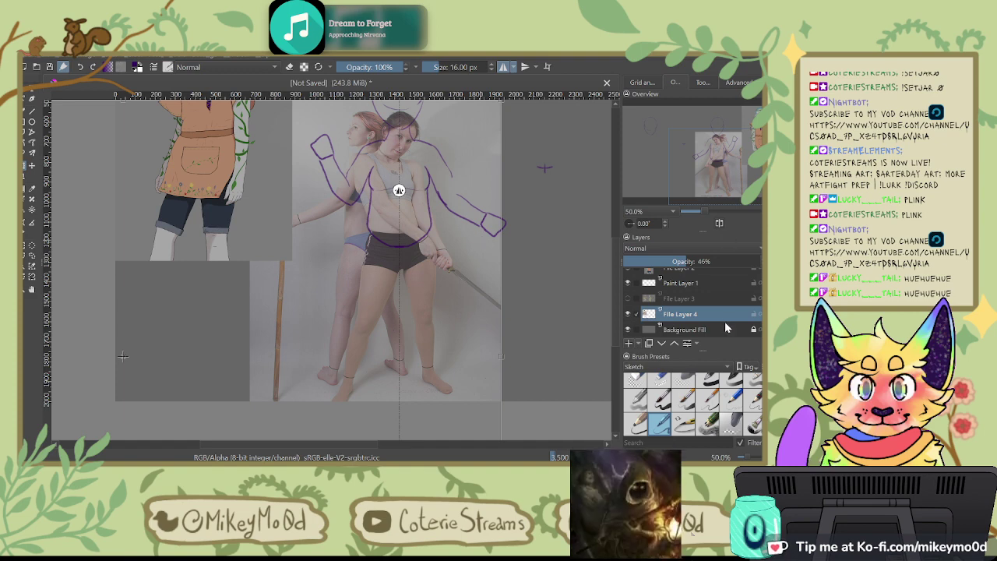
Step: Group Paint Layer 1, File Layer 3 and File Layer 4 into a single layer group
shift+click(669, 283)
scroll(572, 321, down, 2)
scroll(573, 322, down, 3)
scroll(560, 289, up, 2)
scroll(575, 276, down, 2)
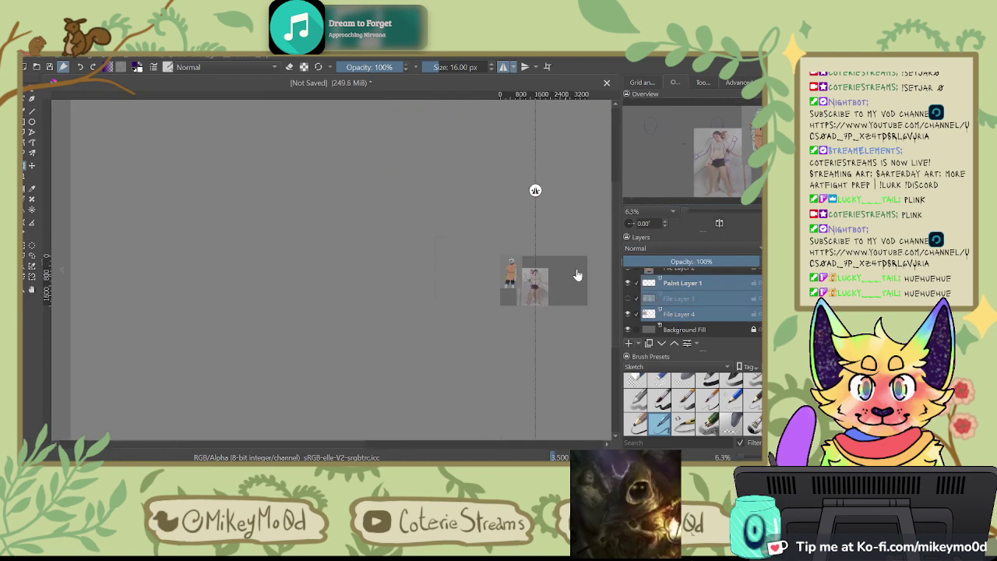
scroll(597, 256, up, 1)
scroll(599, 280, down, 1)
scroll(604, 350, up, 1)
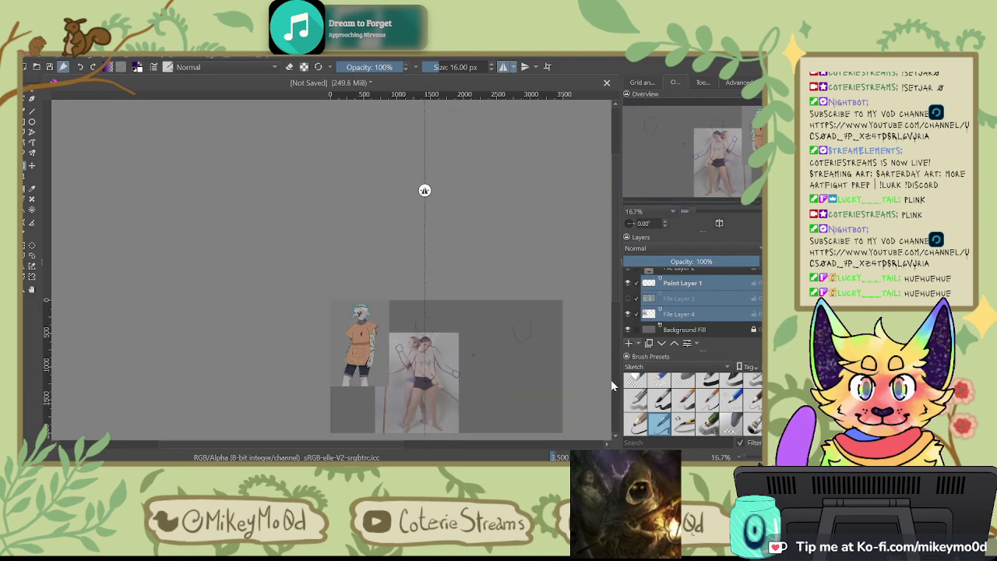
scroll(596, 403, down, 1)
scroll(592, 412, up, 1)
scroll(589, 414, up, 2)
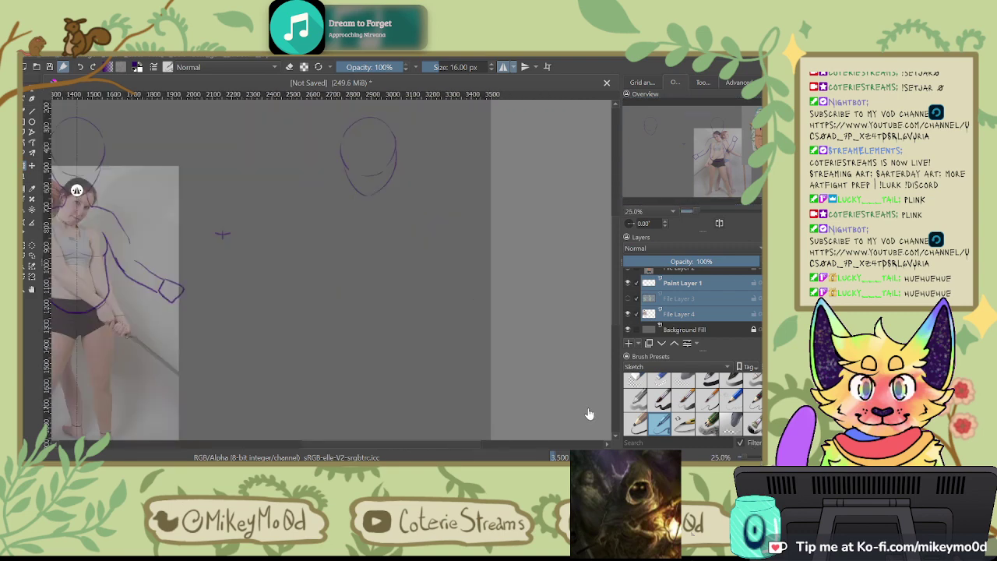
scroll(590, 414, down, 2)
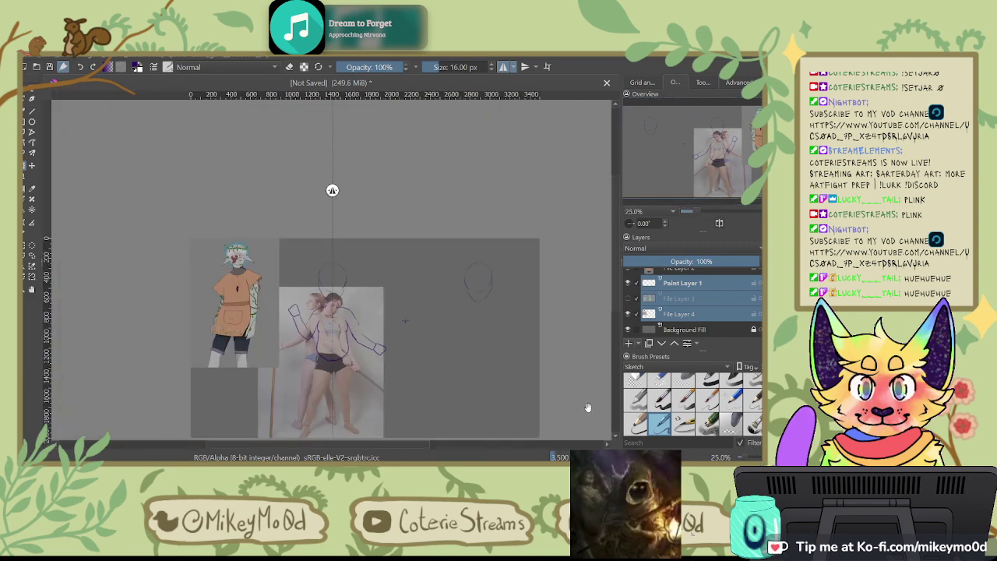
drag(580, 300, 581, 247)
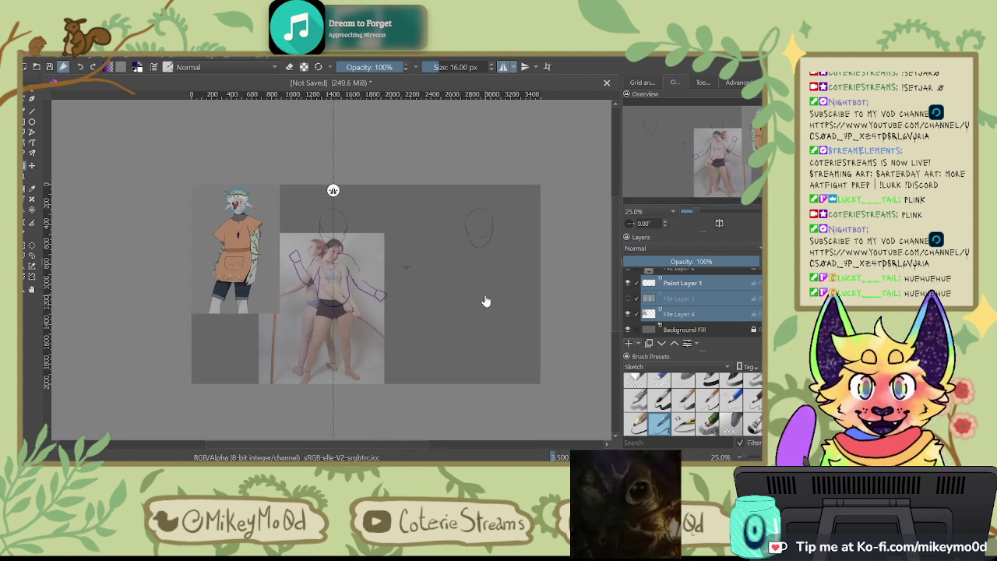
click(683, 296)
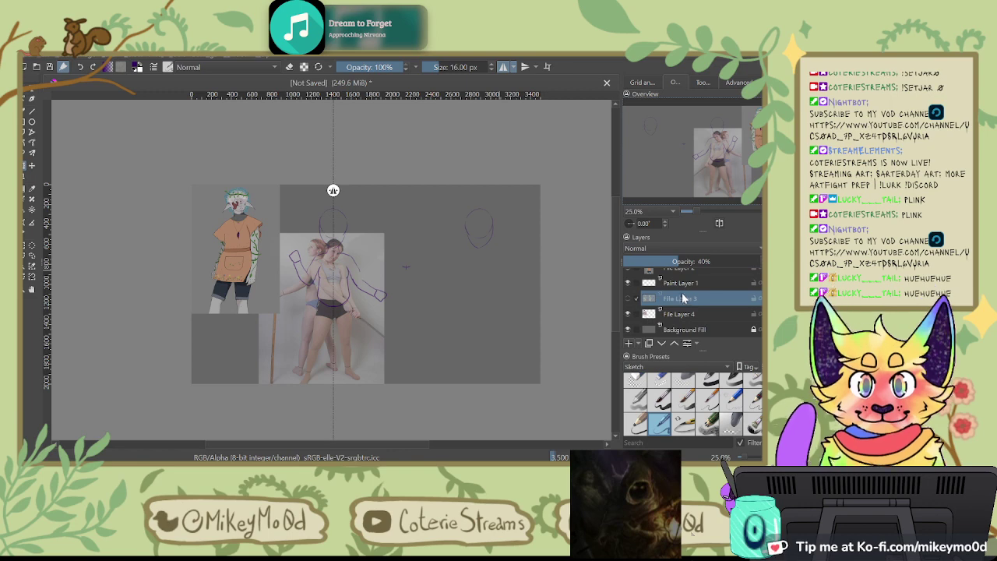
click(688, 285)
shift+click(685, 322)
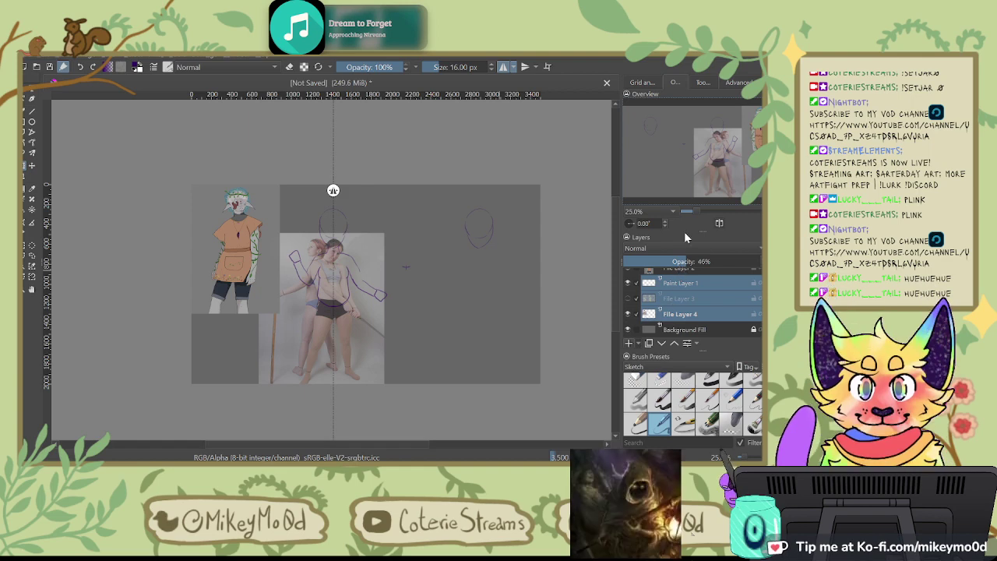
key(ctrl+g)
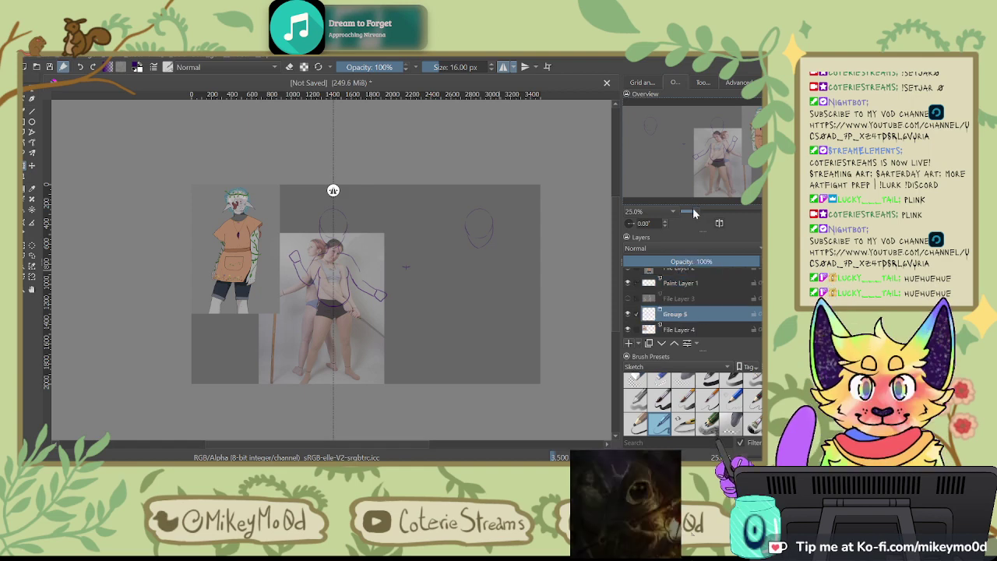
Step: Move the new layer group up on the canvas and nudge it left toward the mirror axis
click(709, 297)
drag(699, 302, 699, 317)
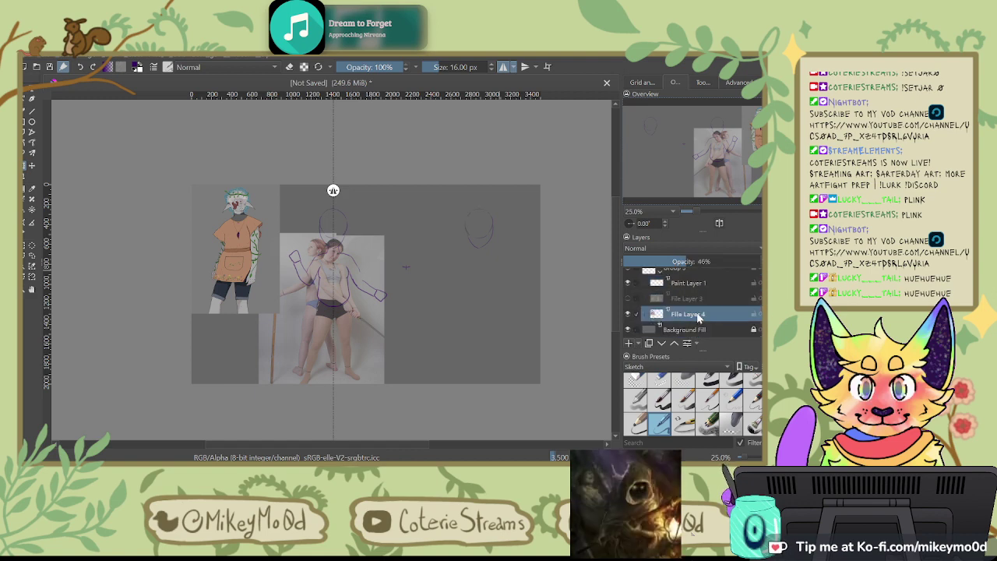
click(659, 271)
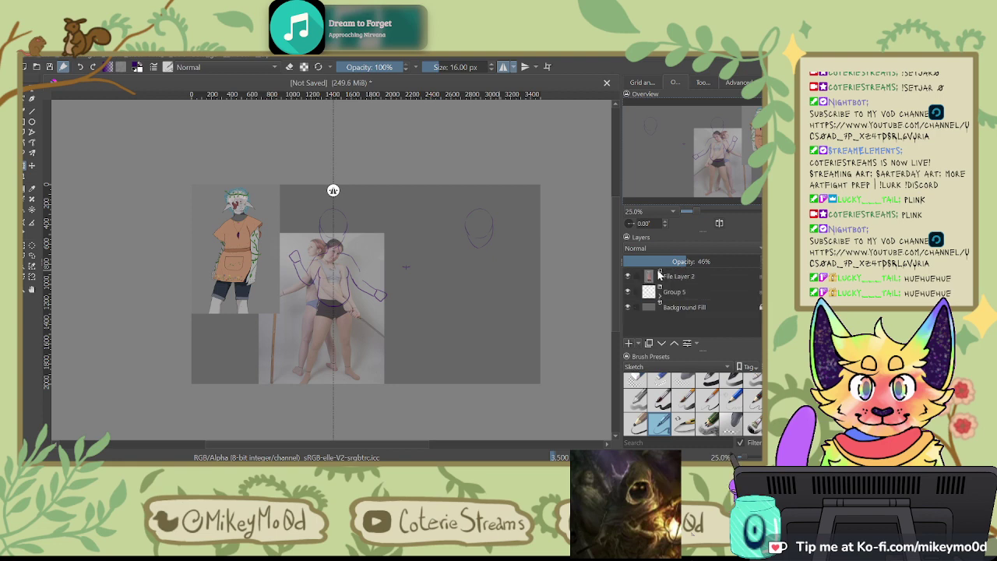
click(683, 291)
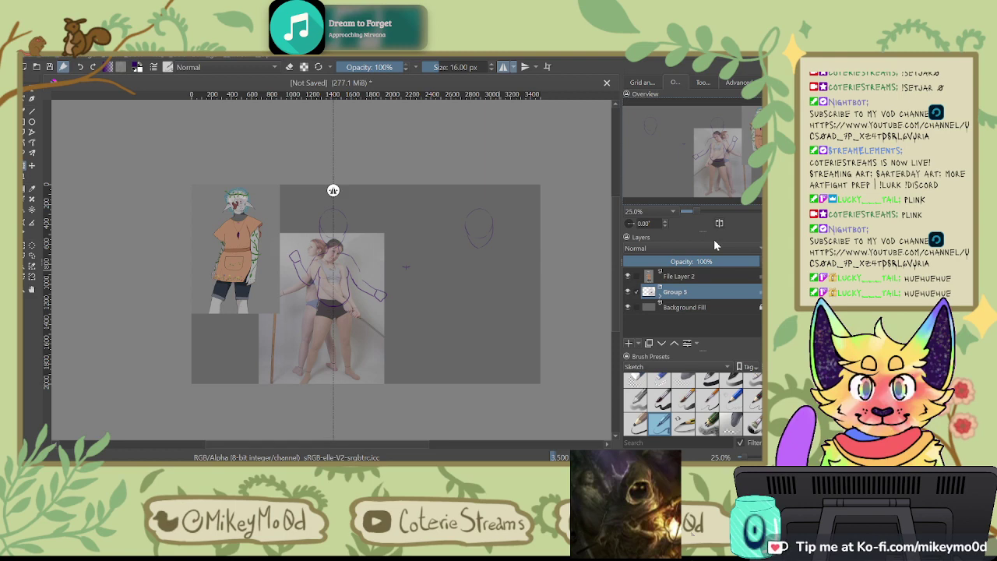
key(ctrl+t)
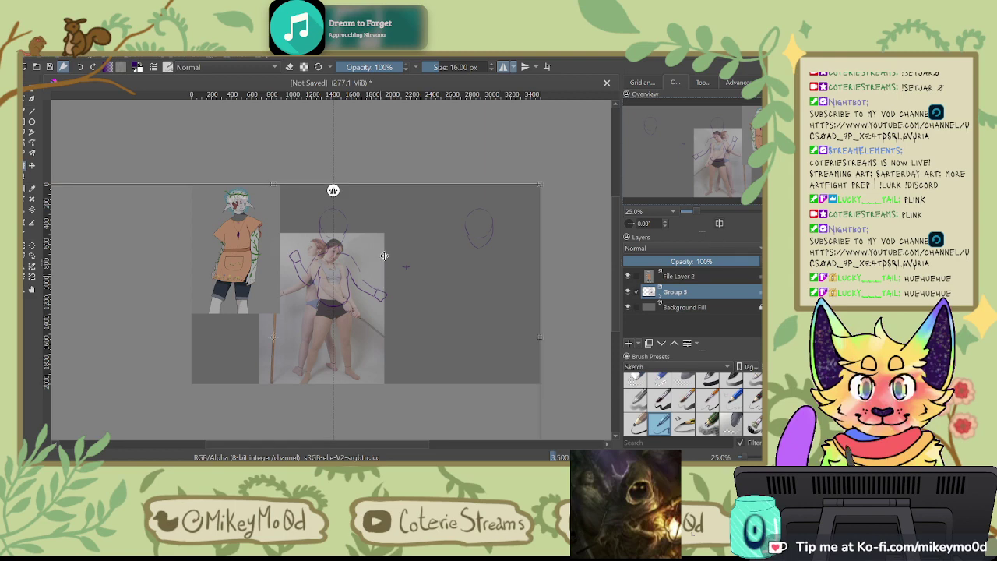
drag(385, 253, 382, 239)
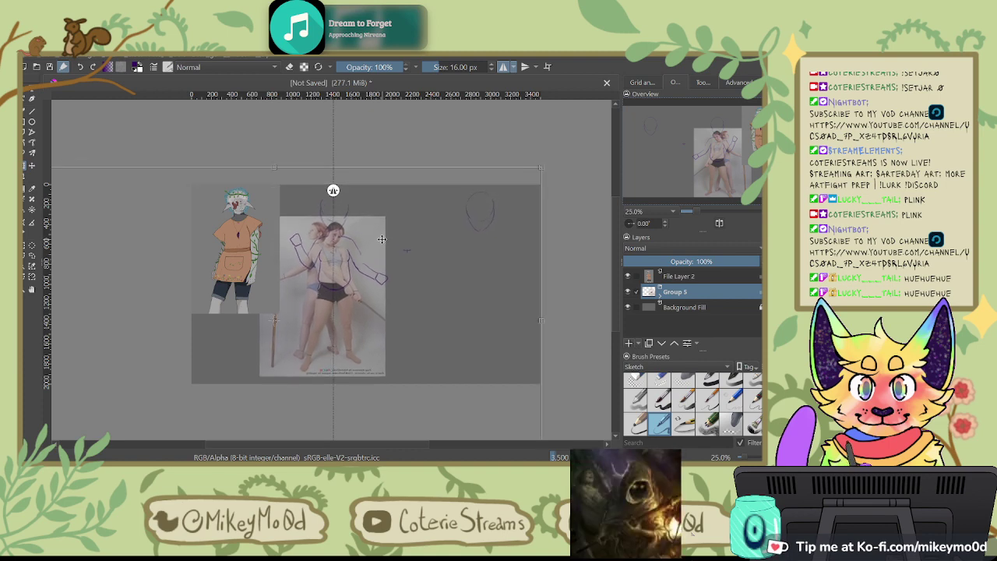
scroll(366, 226, up, 2)
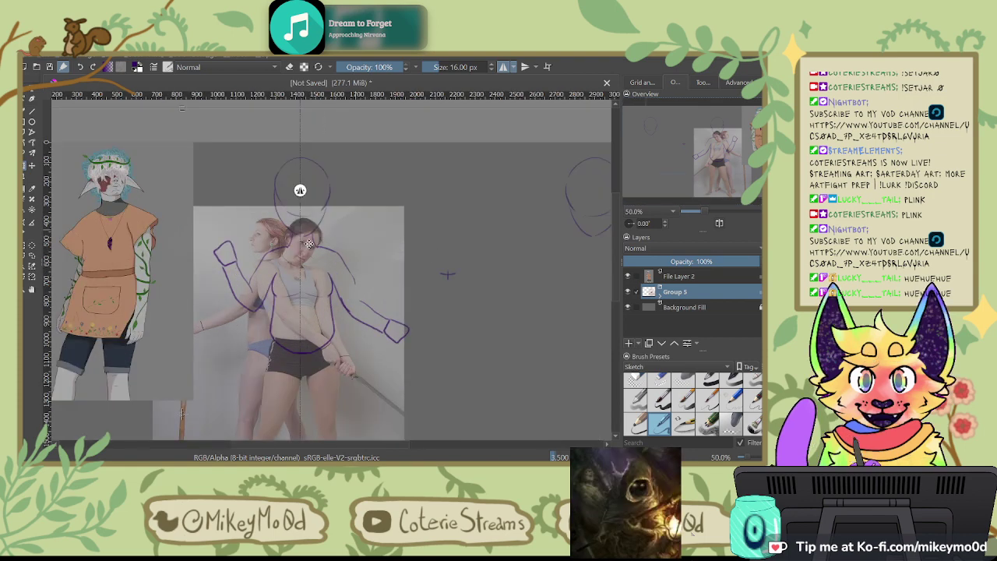
scroll(297, 239, up, 3)
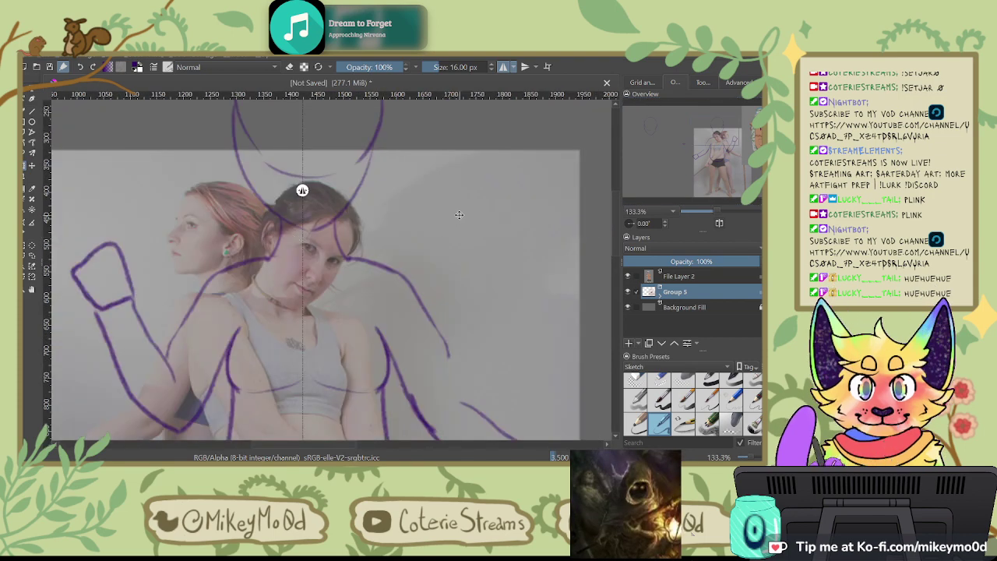
drag(498, 205, 492, 202)
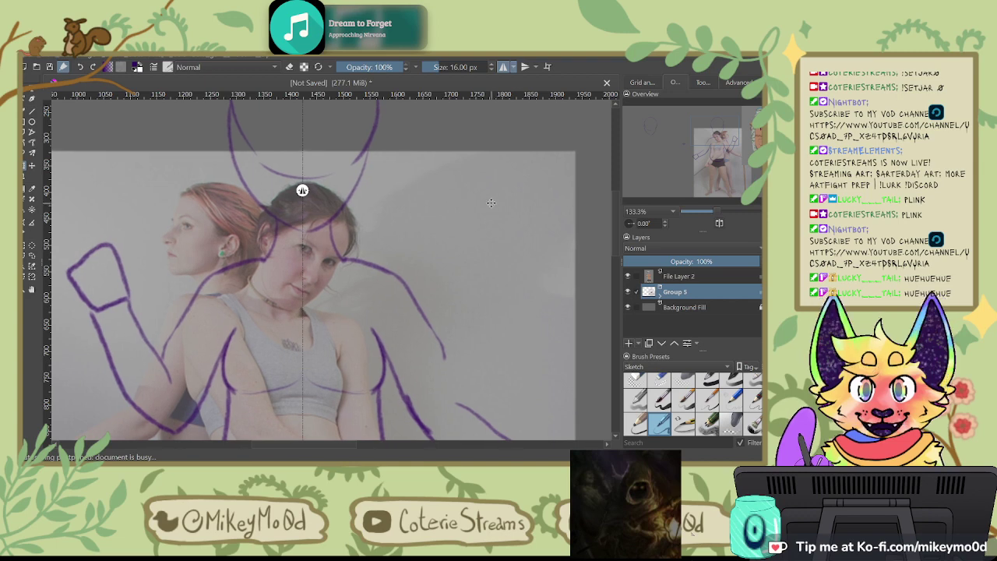
Step: Show File Layer 3 as a guide and nudge the layer group so the front-facing head is centred on the mirror axis
click(660, 295)
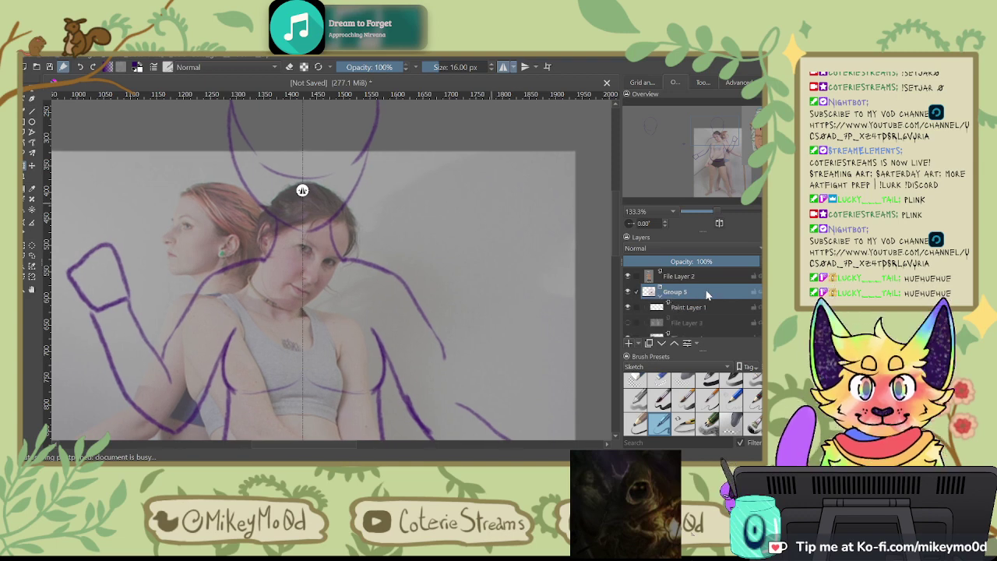
click(629, 322)
click(630, 326)
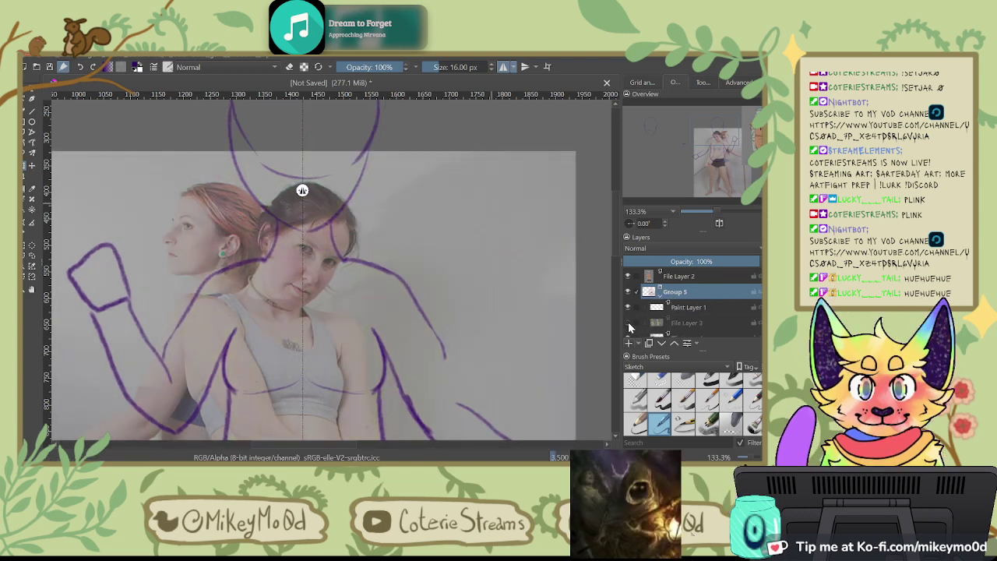
click(628, 322)
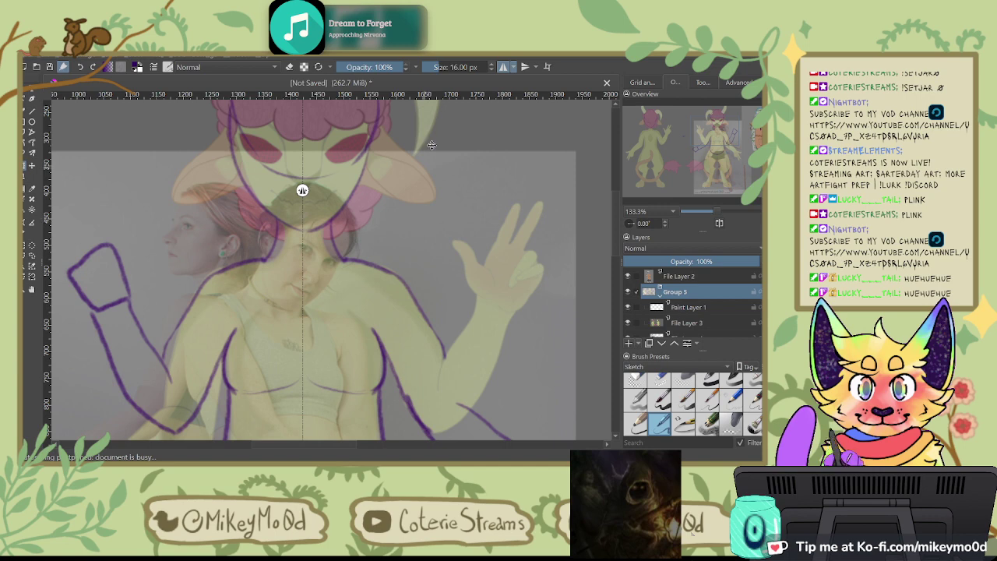
scroll(425, 162, down, 3)
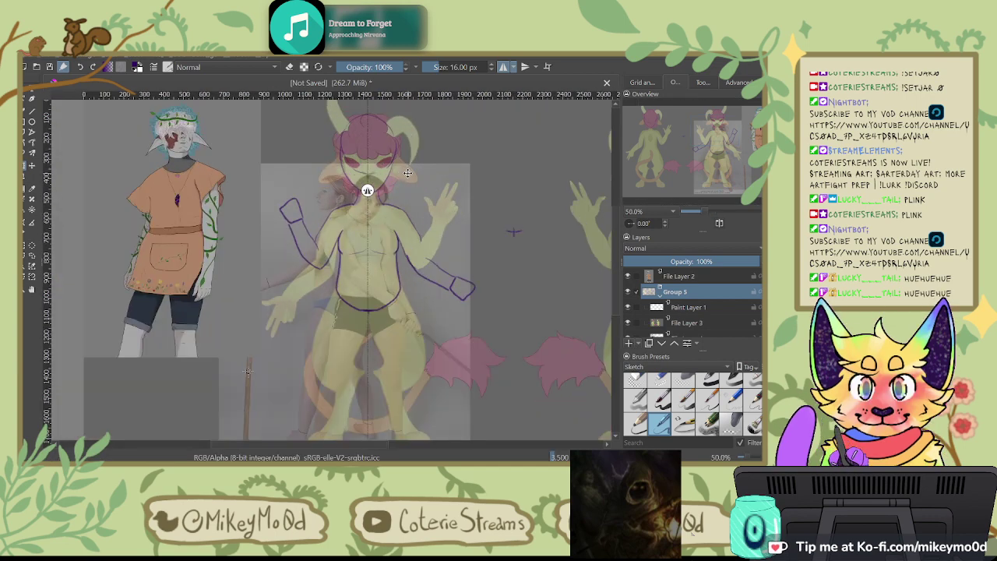
scroll(407, 172, up, 3)
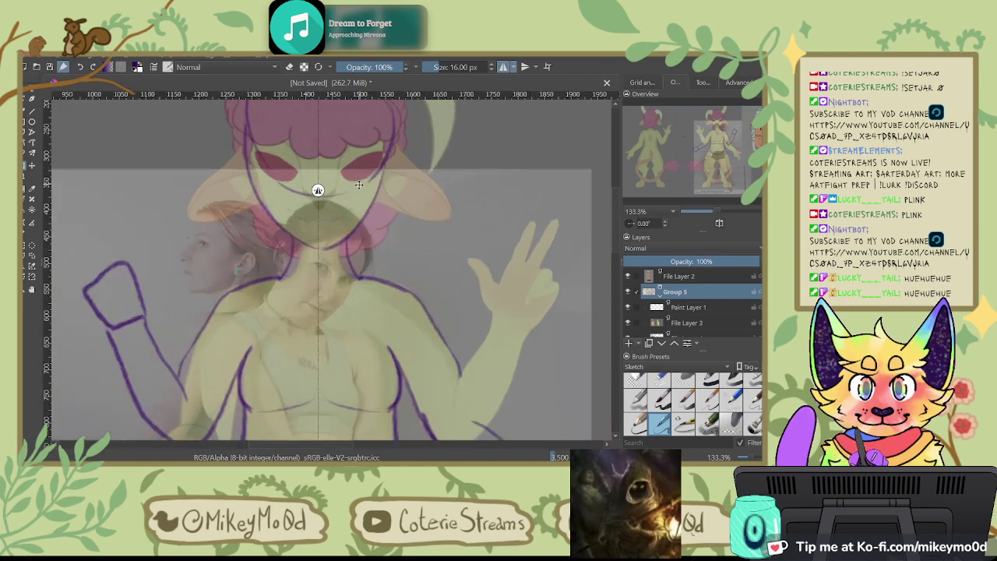
scroll(359, 184, up, 2)
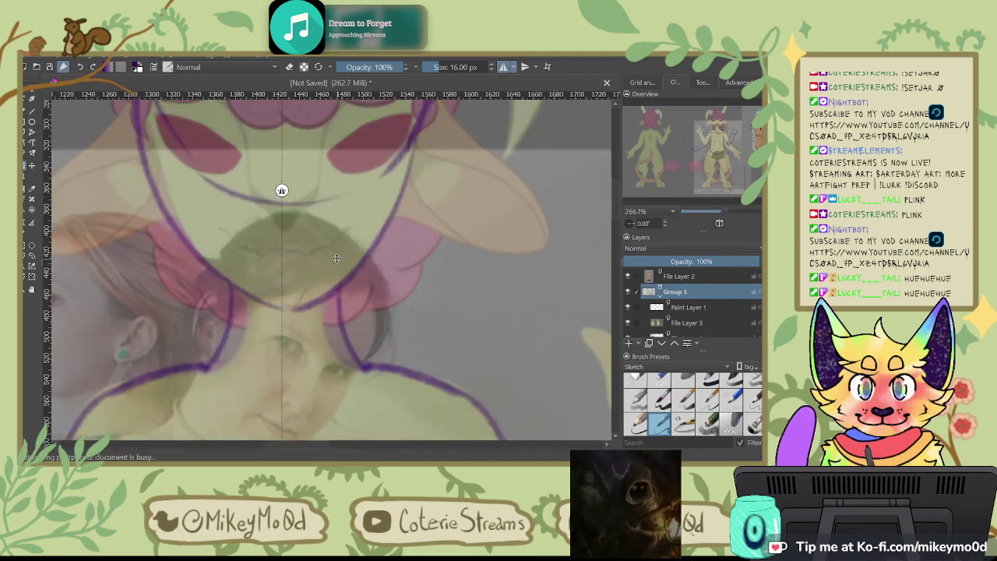
drag(334, 258, 327, 252)
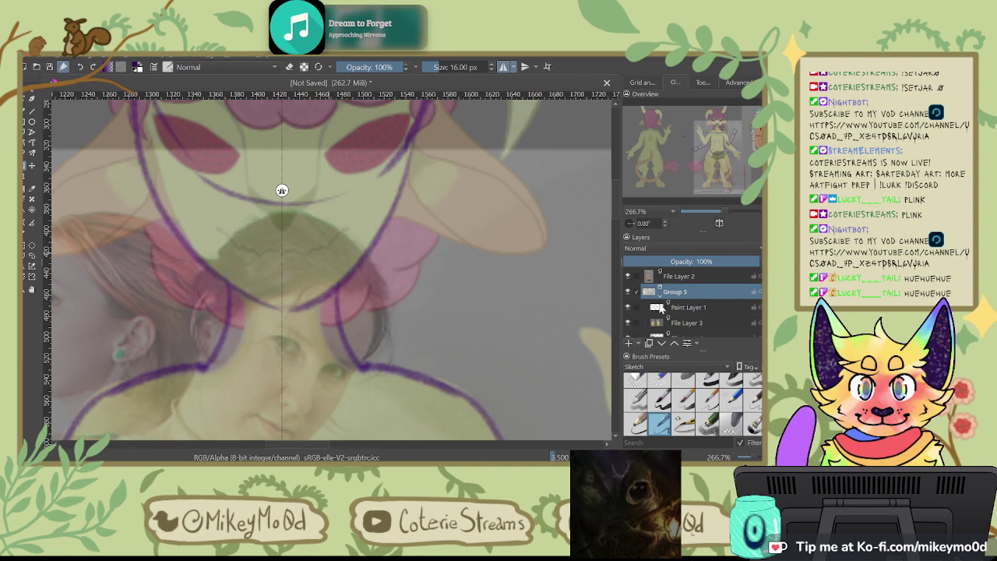
Step: Hide File Layer 3 and make Paint Layer 1 the active layer
click(627, 322)
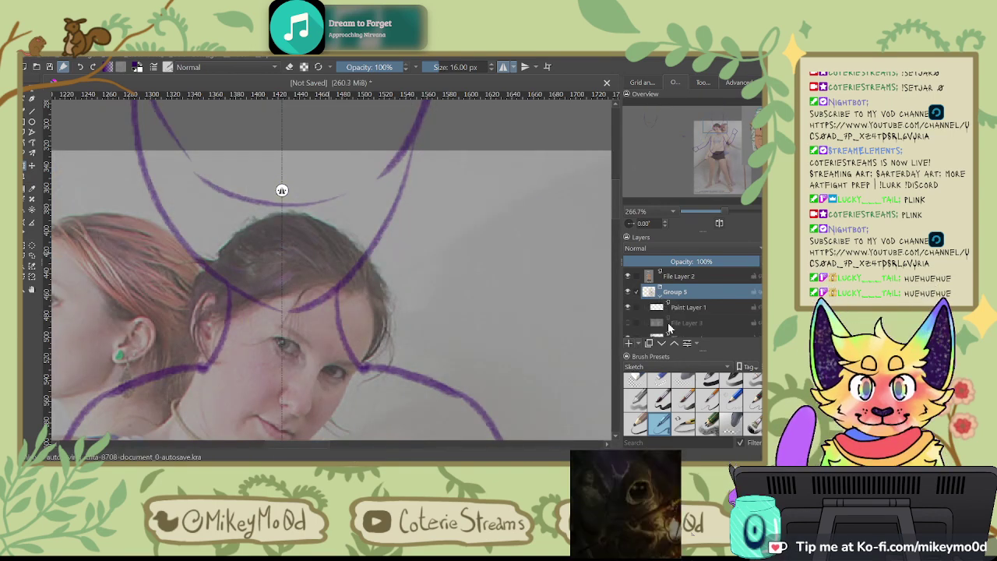
click(677, 308)
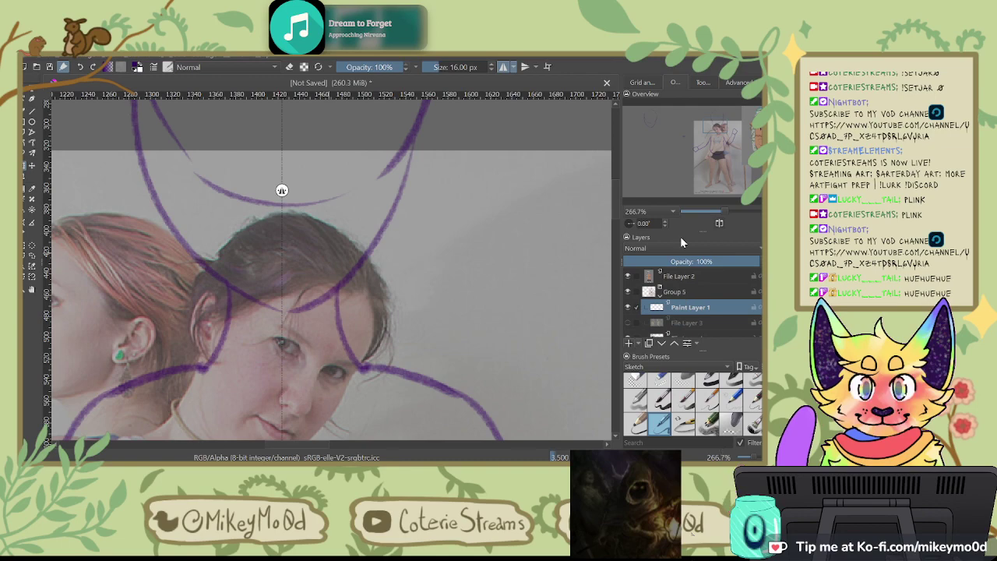
Step: Try to draw mirrored outer hip lines from the waist curve down over the dark shorts on Paint Layer 1
drag(311, 397, 494, 158)
drag(425, 358, 450, 125)
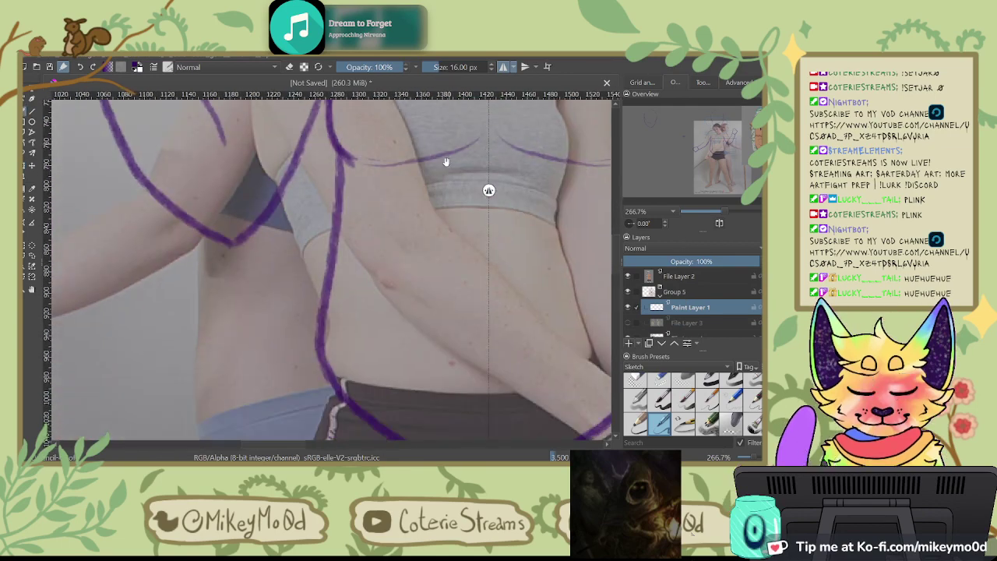
drag(433, 255, 406, 113)
scroll(405, 113, down, 3)
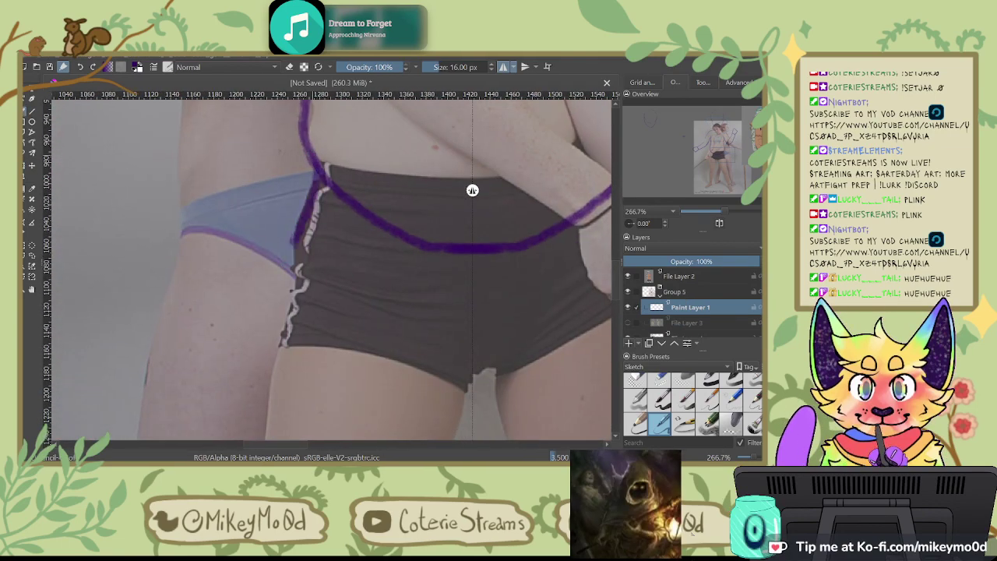
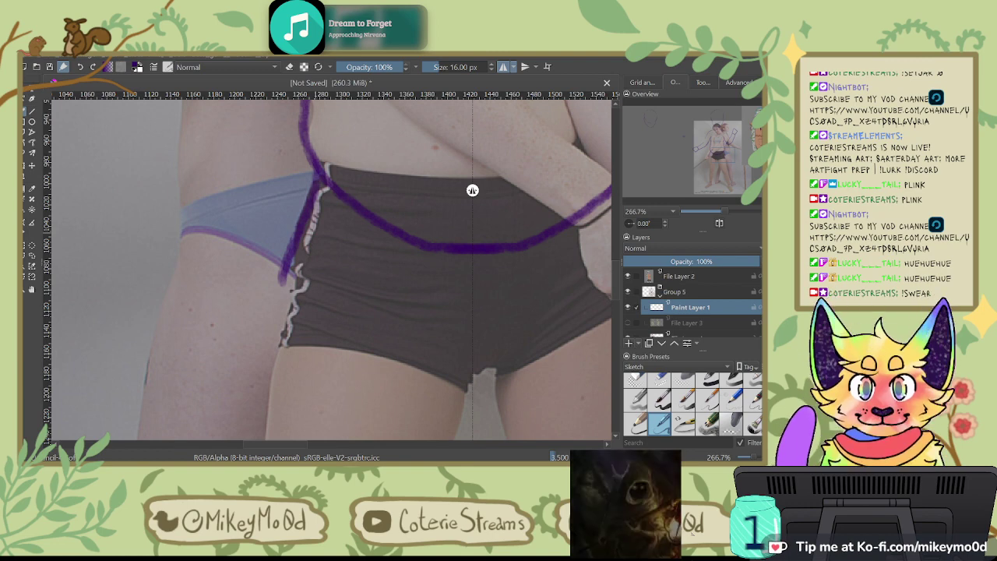
drag(521, 258, 400, 233)
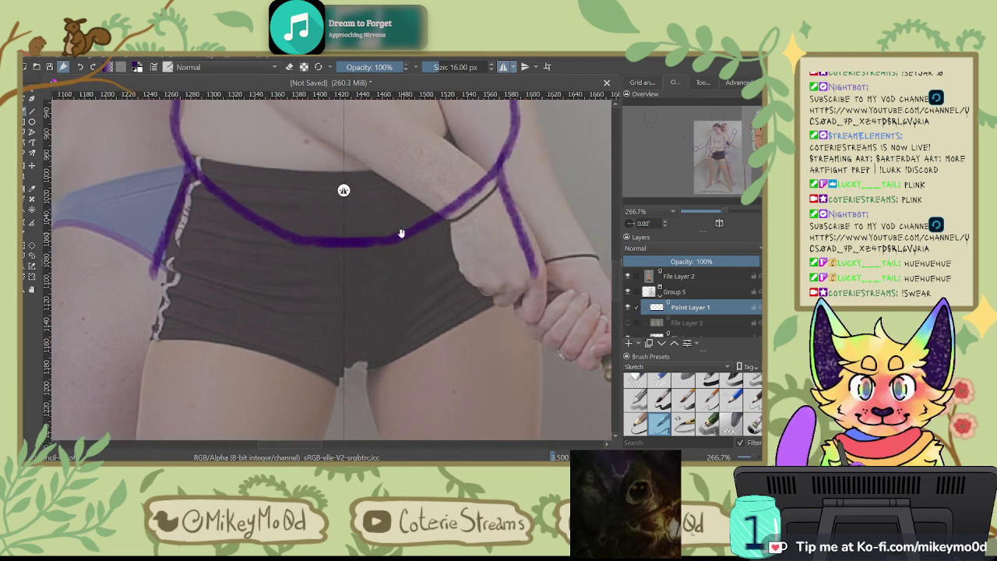
drag(400, 233, 240, 204)
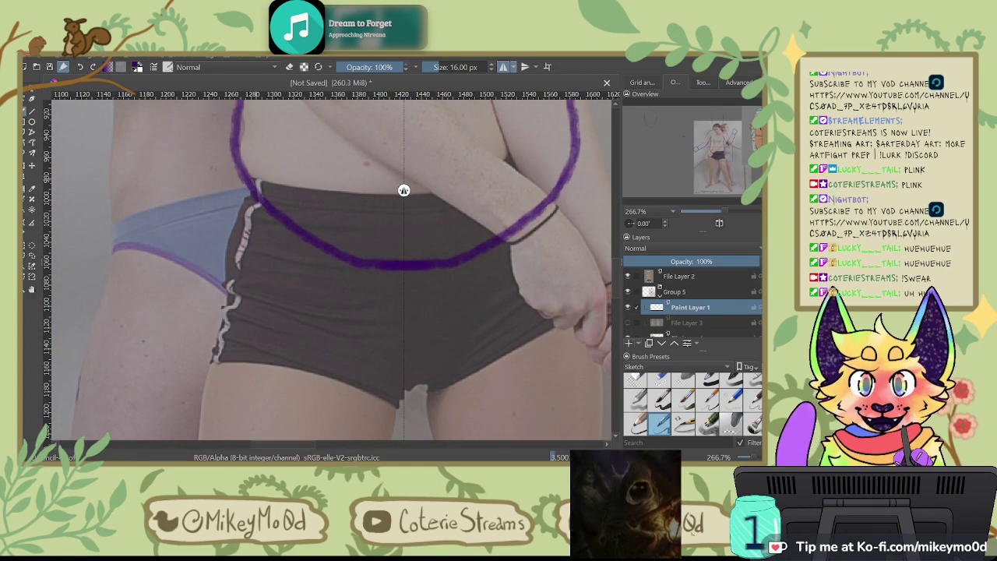
Step: Check the hips against File Layer 3, hide it again, and retry the mirrored hip lines along the shorts
click(628, 323)
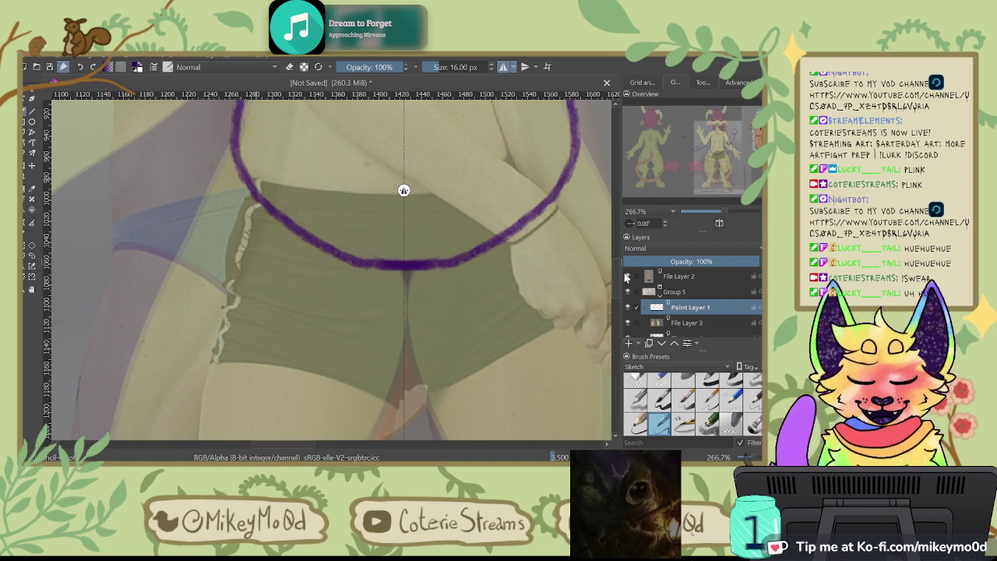
click(627, 322)
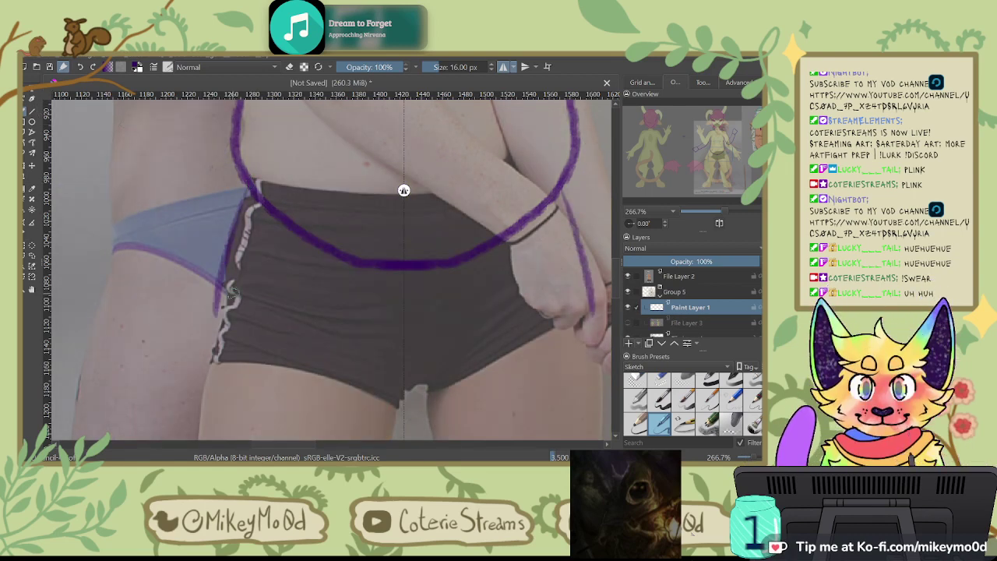
drag(405, 190, 532, 190)
mouse_move(357, 258)
mouse_down()
mouse_move(449, 182)
mouse_move(462, 162)
mouse_move(449, 142)
mouse_up()
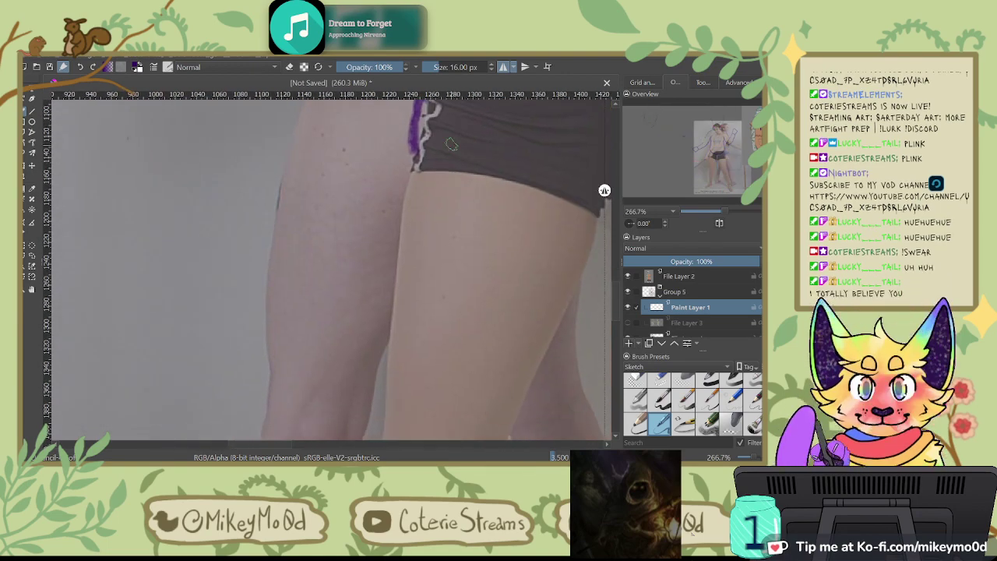
scroll(451, 144, down, 6)
scroll(452, 190, up, 3)
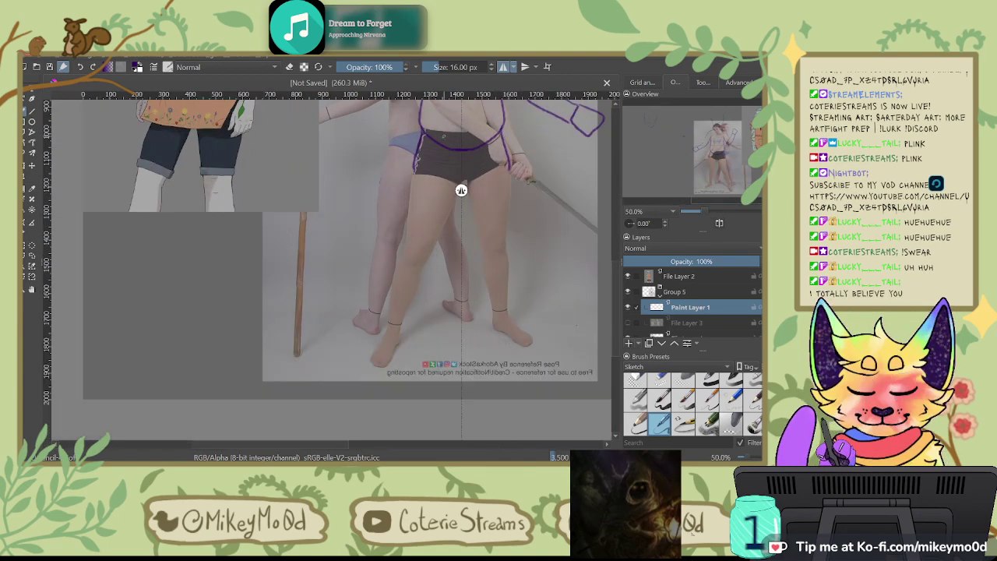
drag(404, 234, 402, 234)
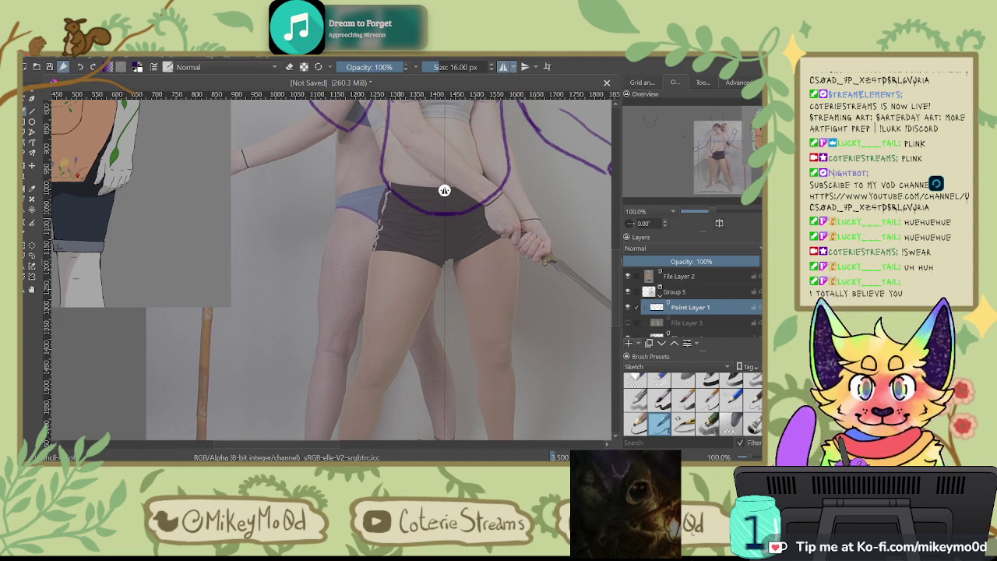
drag(382, 184, 373, 236)
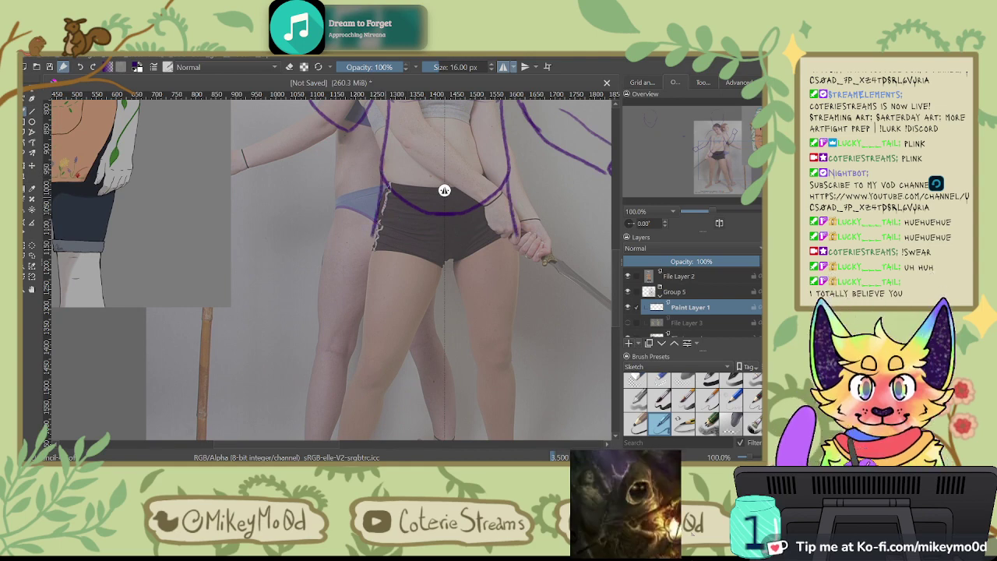
key(ctrl+z)
drag(383, 179, 367, 249)
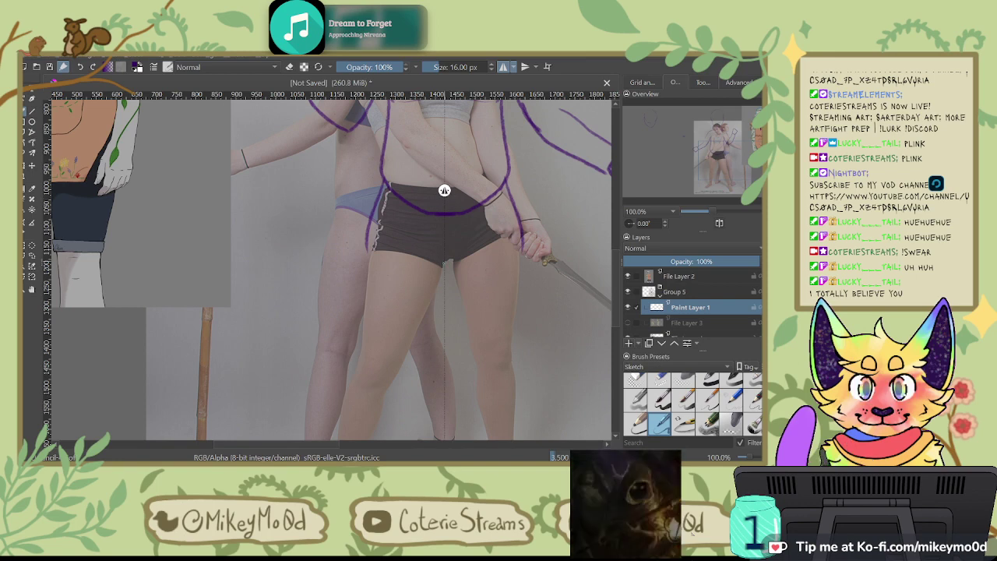
key(ctrl+z)
Step: Turn off mirrored drawing and sketch the outer and inner thigh outlines of the front figure's leg nearest the staff, down to the knee
click(504, 67)
key(ctrl+z)
mouse_move(384, 175)
mouse_down()
mouse_move(369, 243)
mouse_move(380, 174)
mouse_up()
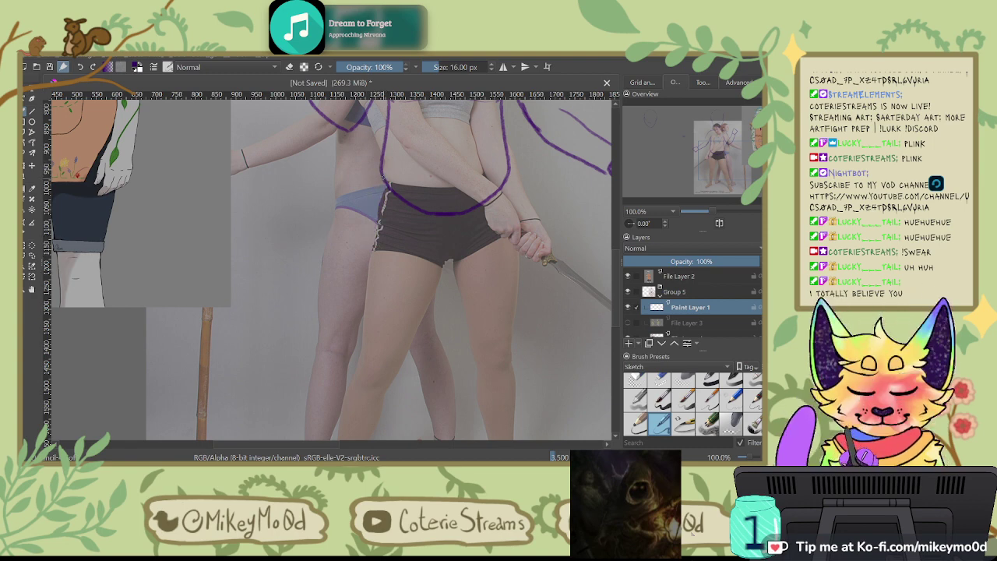
drag(364, 312, 359, 356)
drag(429, 309, 445, 263)
mouse_move(392, 342)
mouse_down()
mouse_move(427, 258)
mouse_move(396, 268)
mouse_move(407, 301)
mouse_up()
Step: Trace the inner contour of the same lower leg from below the knee past the ankle to the heel
key(6)
key(6)
key(6)
key(6)
key(6)
key(6)
key(6)
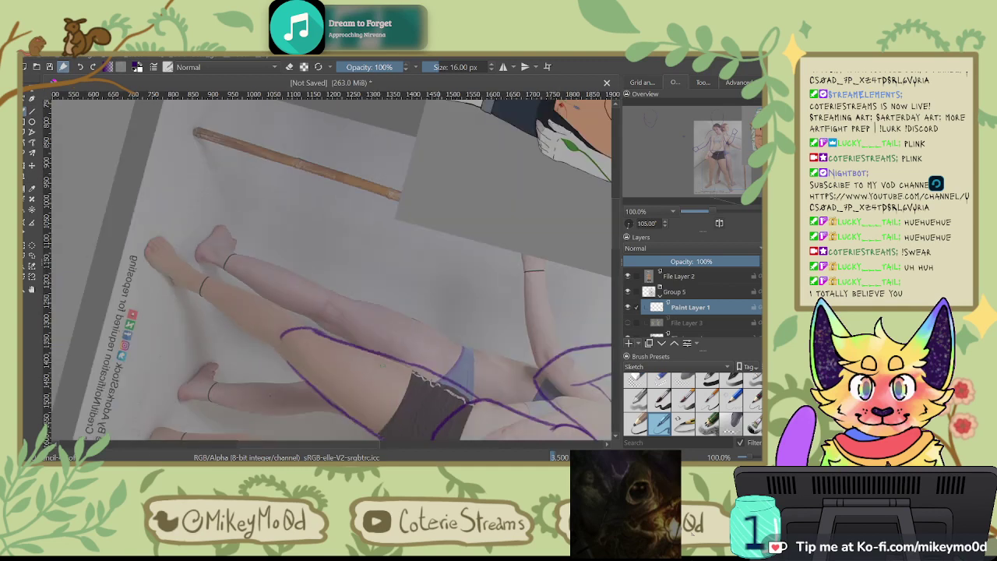
key(6)
key(6)
key(6)
key(6)
key(6)
key(6)
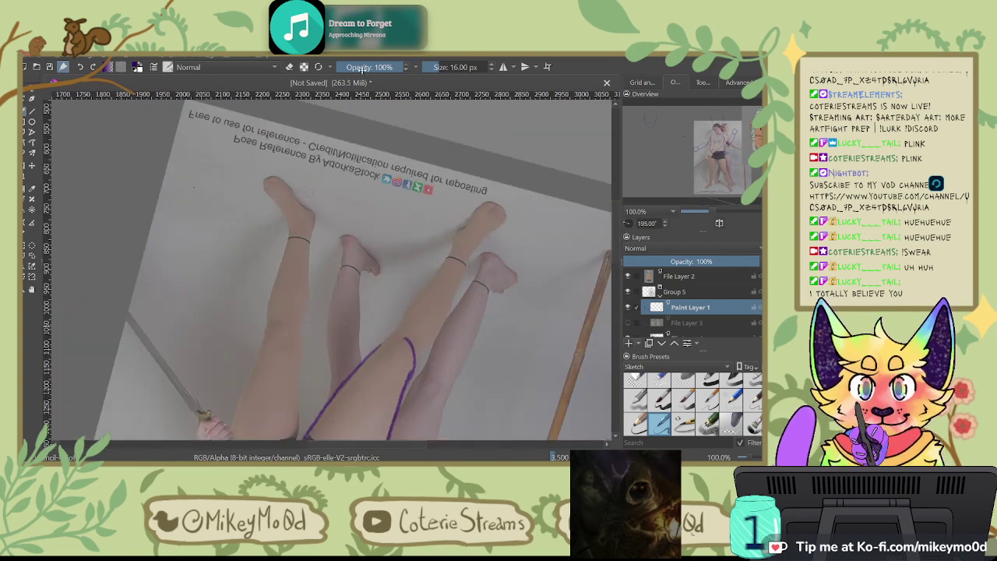
drag(402, 327, 442, 265)
mouse_move(459, 228)
mouse_down()
mouse_move(492, 204)
mouse_move(507, 212)
mouse_move(479, 248)
mouse_up()
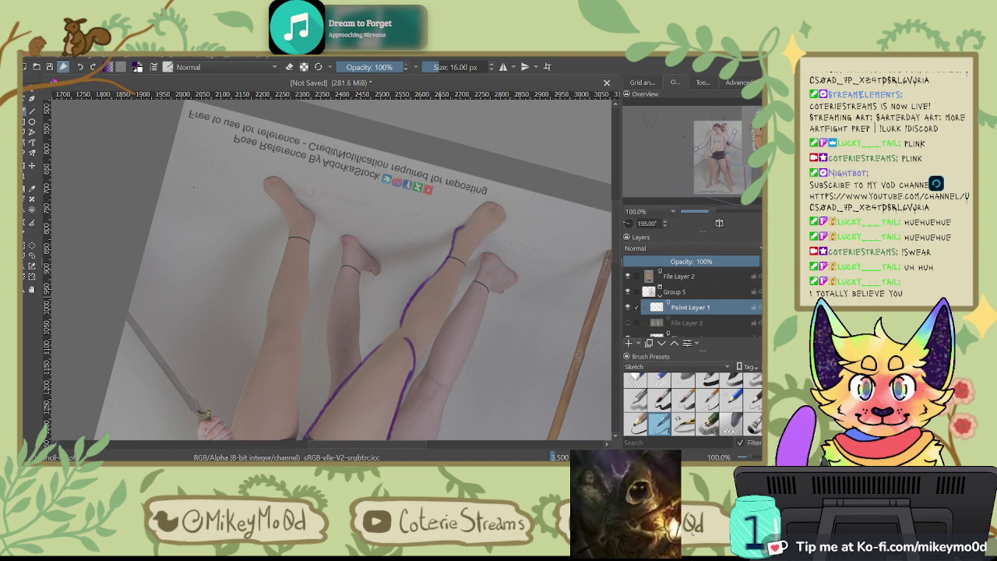
Step: Trace the outer calf contour of the same leg from the knee to the ankle band
key(5)
drag(478, 226, 520, 217)
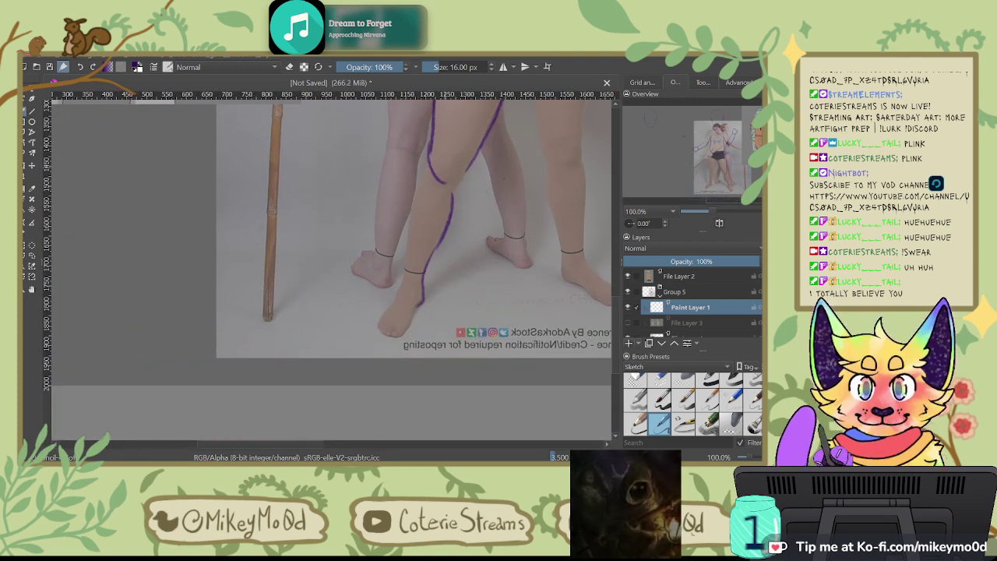
drag(427, 162, 400, 257)
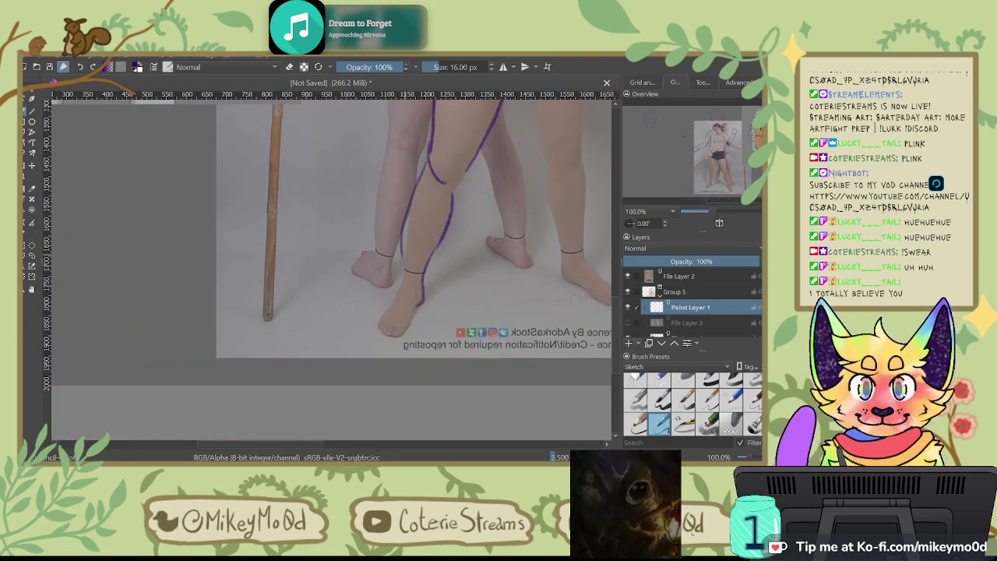
scroll(400, 250, up, 2)
key(ctrl+z)
drag(406, 246, 416, 306)
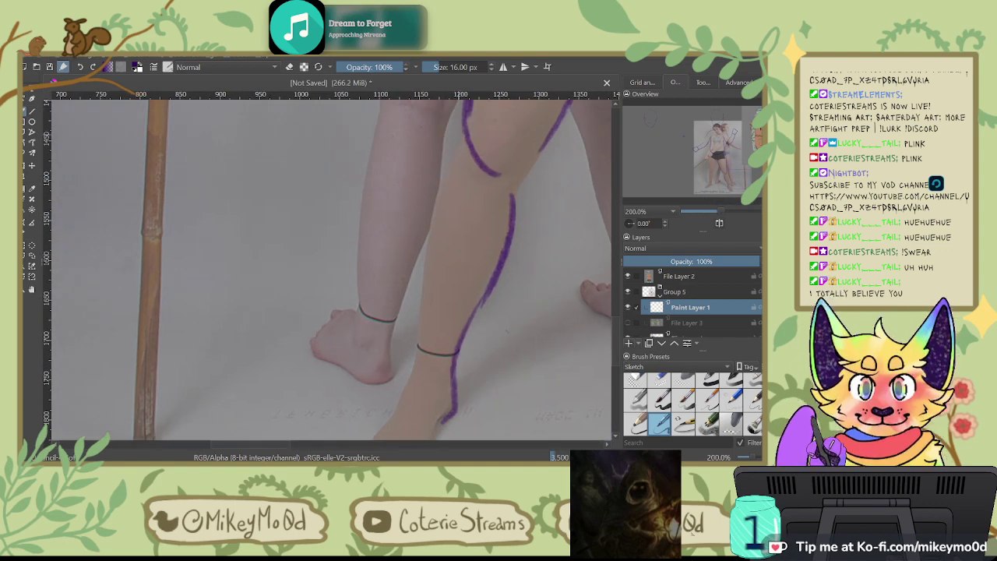
drag(448, 162, 427, 239)
drag(422, 298, 418, 342)
Step: Try to outline the front foot from the ankle band down around the toes with the 16 px brush
drag(434, 279, 450, 195)
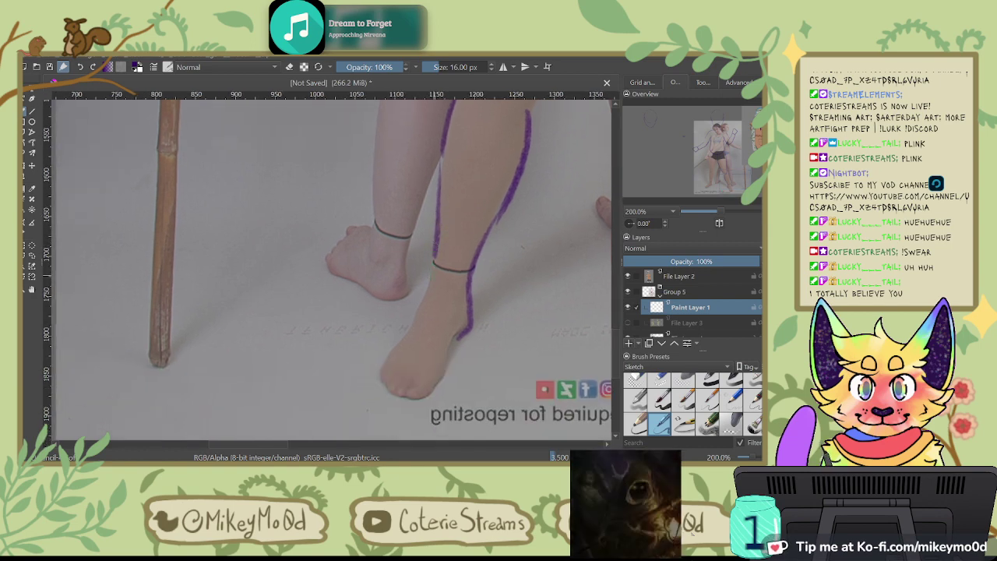
drag(430, 271, 413, 317)
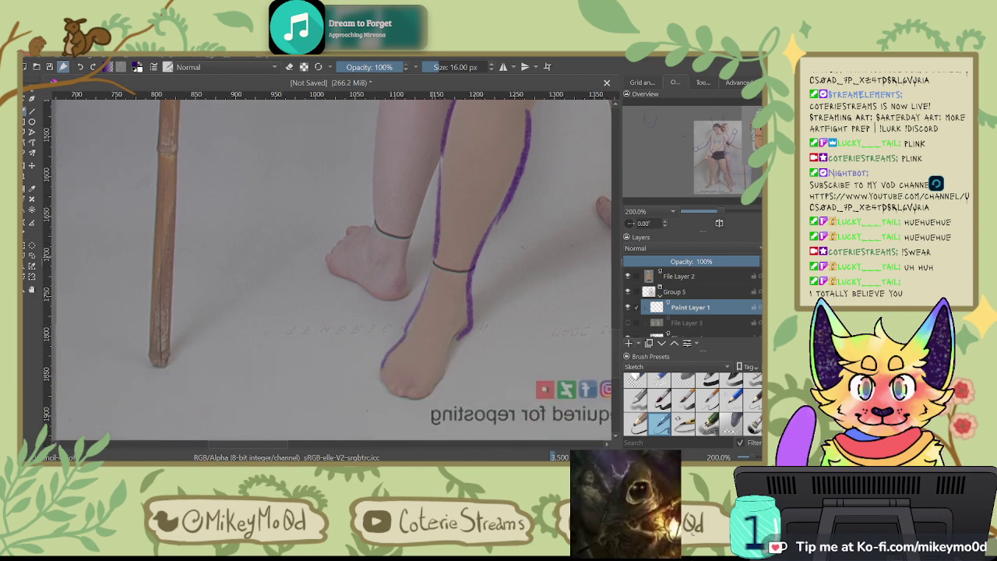
drag(382, 364, 384, 379)
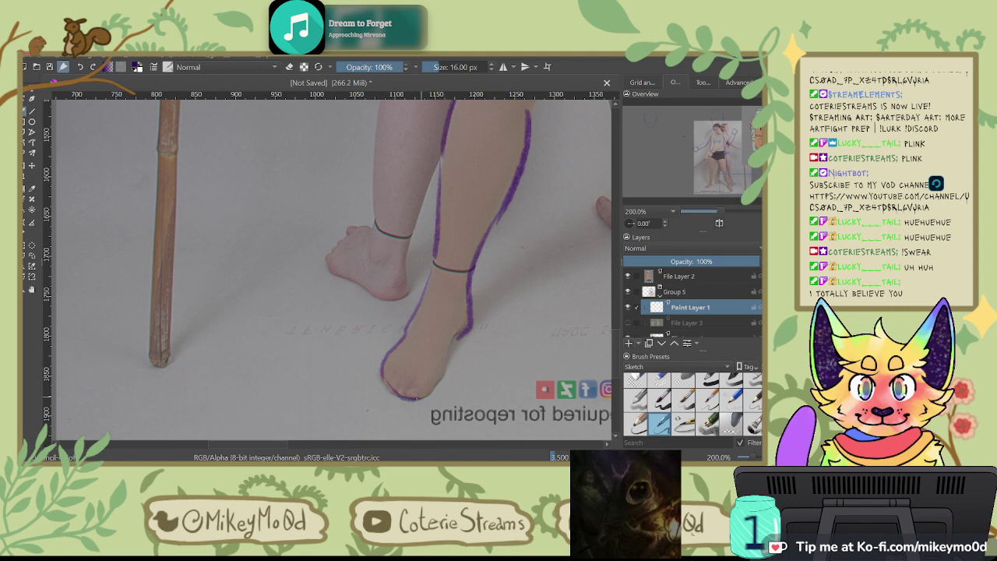
key(ctrl+z)
key(ctrl+z)
key(ctrl+z)
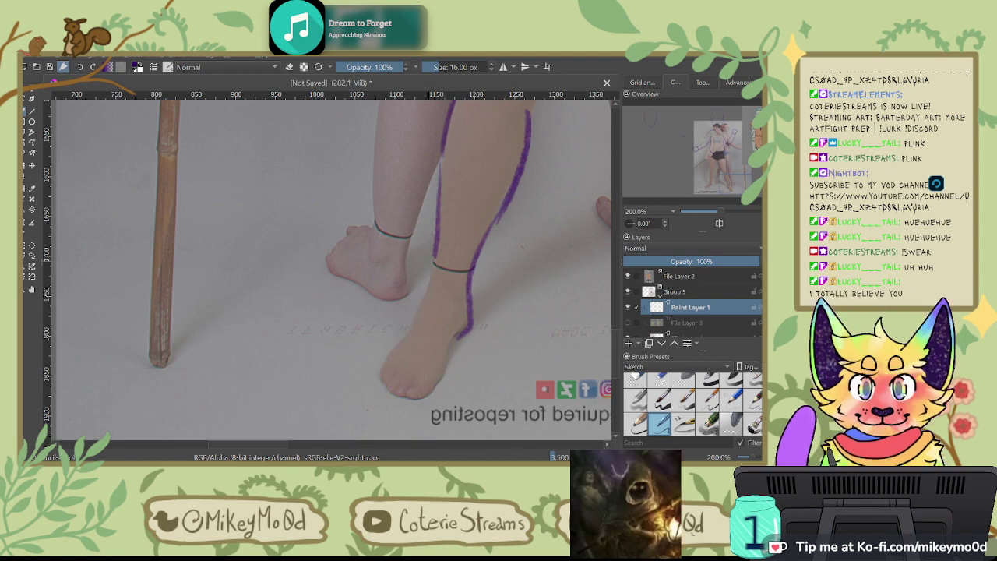
Step: Trace the outer edge of the front foot from the ankle band down to the little toe
scroll(425, 275, up, 2)
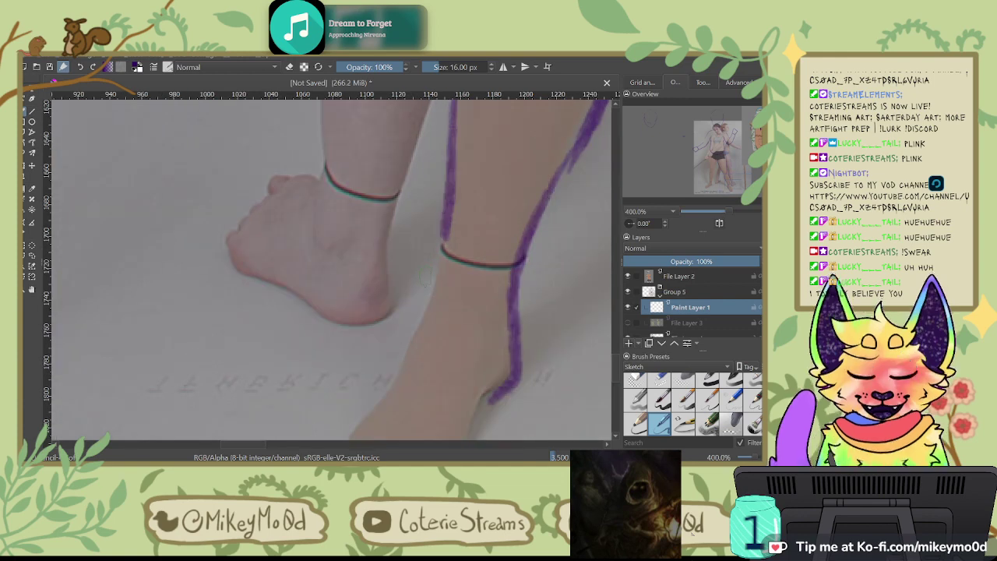
drag(429, 323, 463, 232)
drag(480, 124, 462, 209)
drag(480, 131, 463, 202)
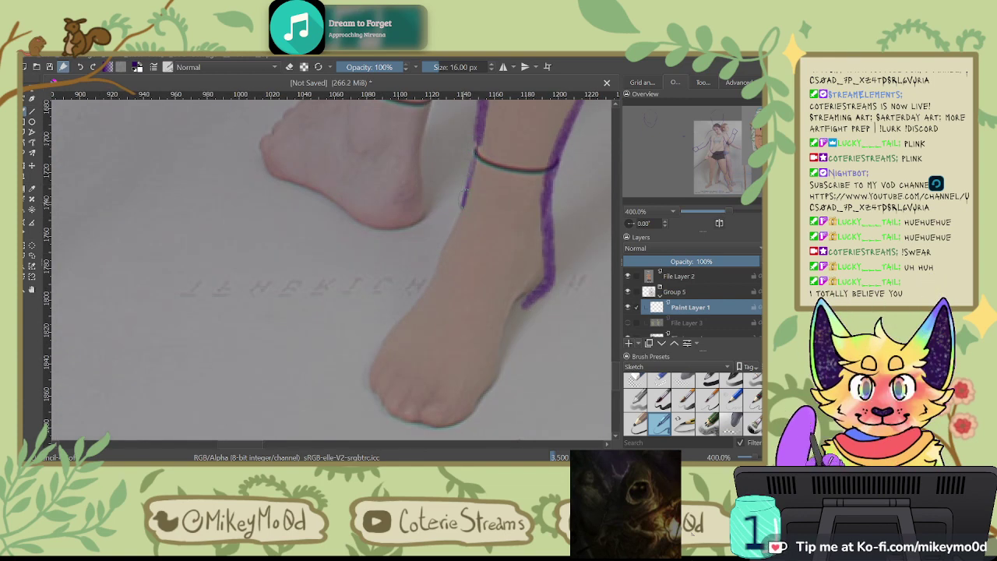
mouse_move(442, 256)
mouse_down()
mouse_move(439, 268)
mouse_move(471, 185)
mouse_up()
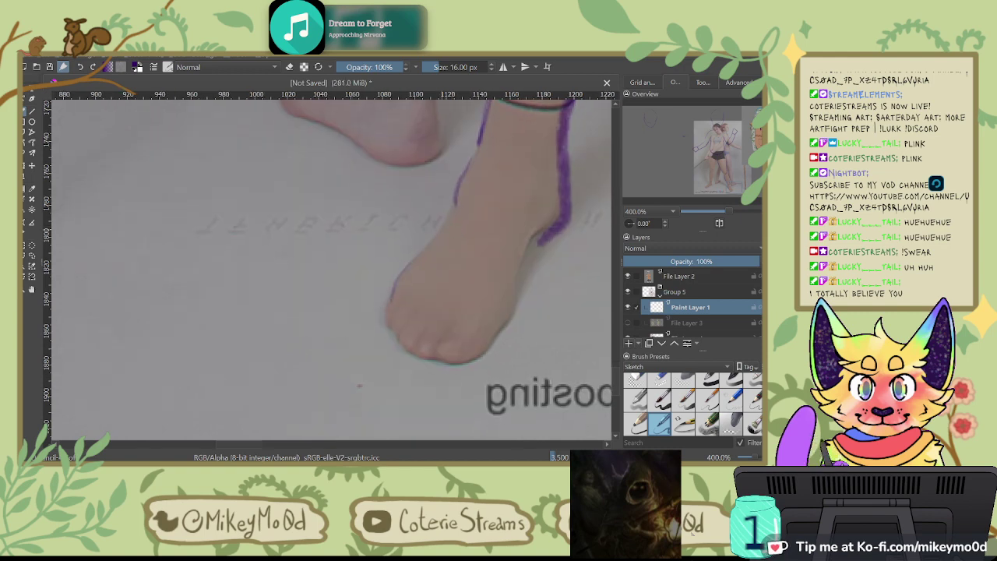
Step: Switch to the 7.50 px sketch brush and outline the big toe, its inner crease and the adjoining toe tips
click(712, 393)
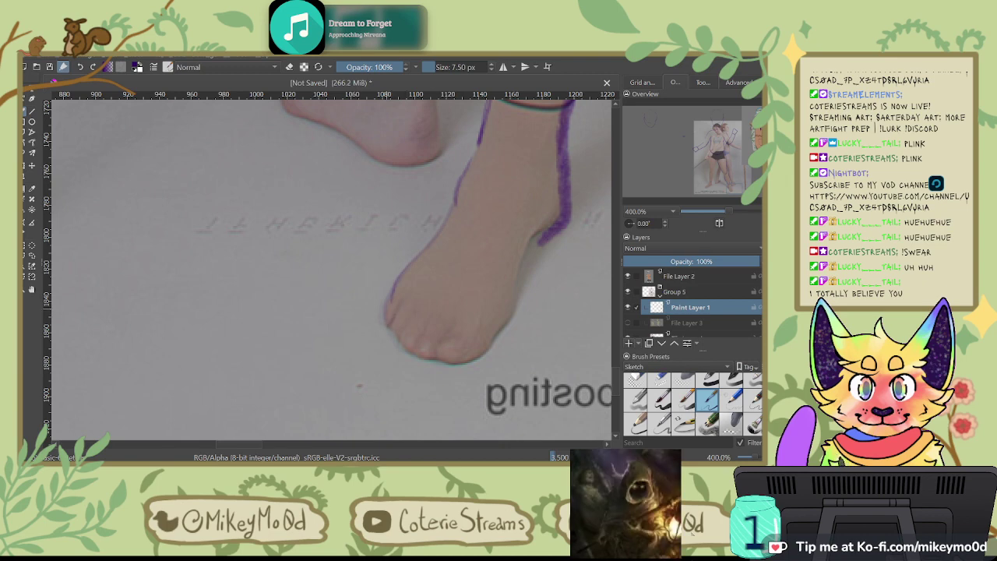
key(6)
key(6)
key(6)
key(6)
key(6)
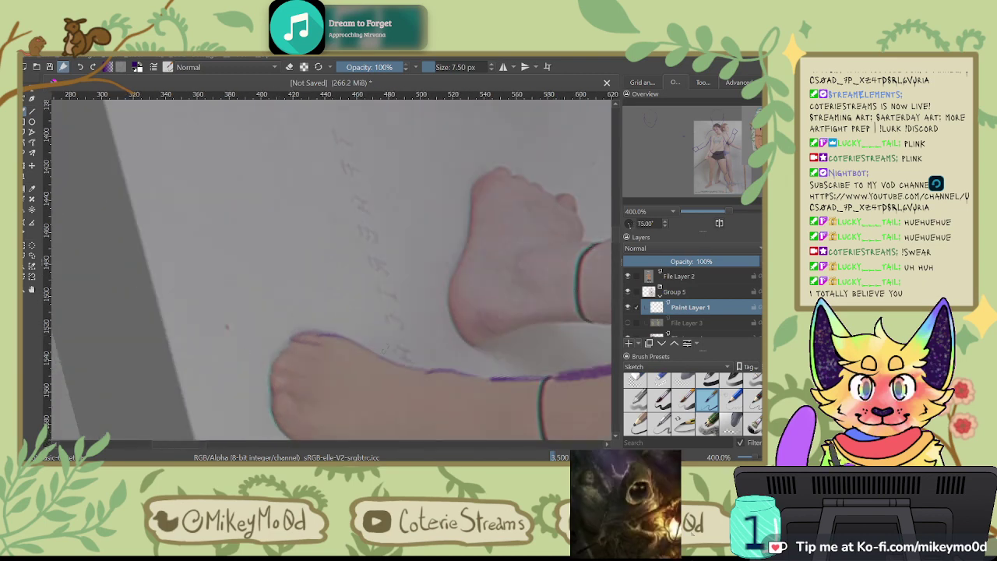
key(6)
key(6)
key(6)
key(6)
key(6)
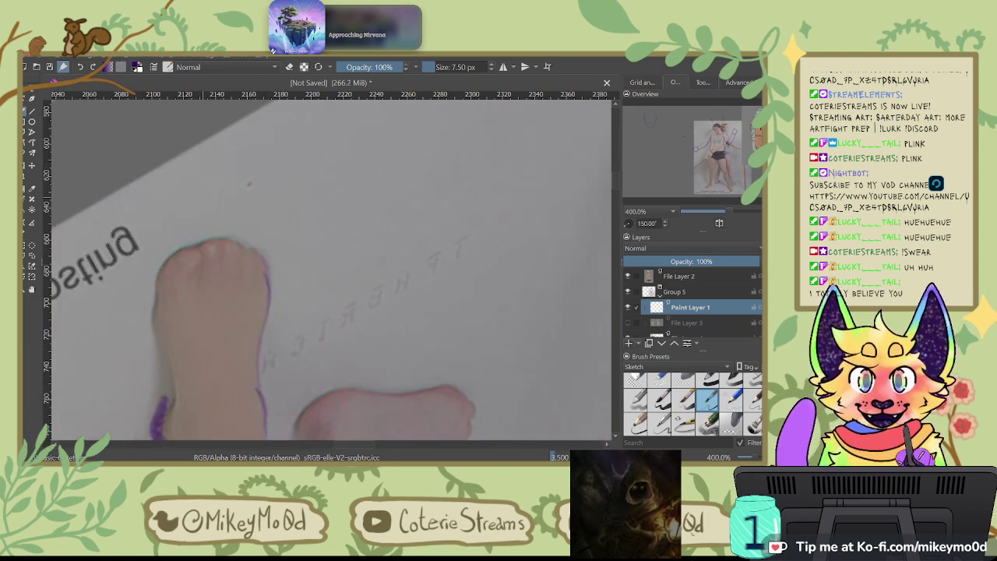
scroll(230, 326, up, 1)
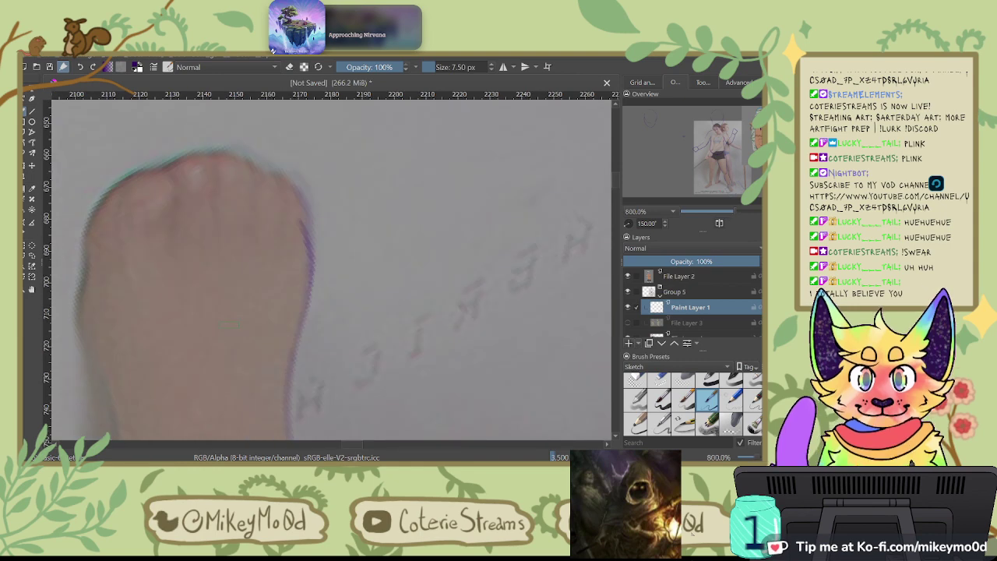
drag(171, 279, 293, 238)
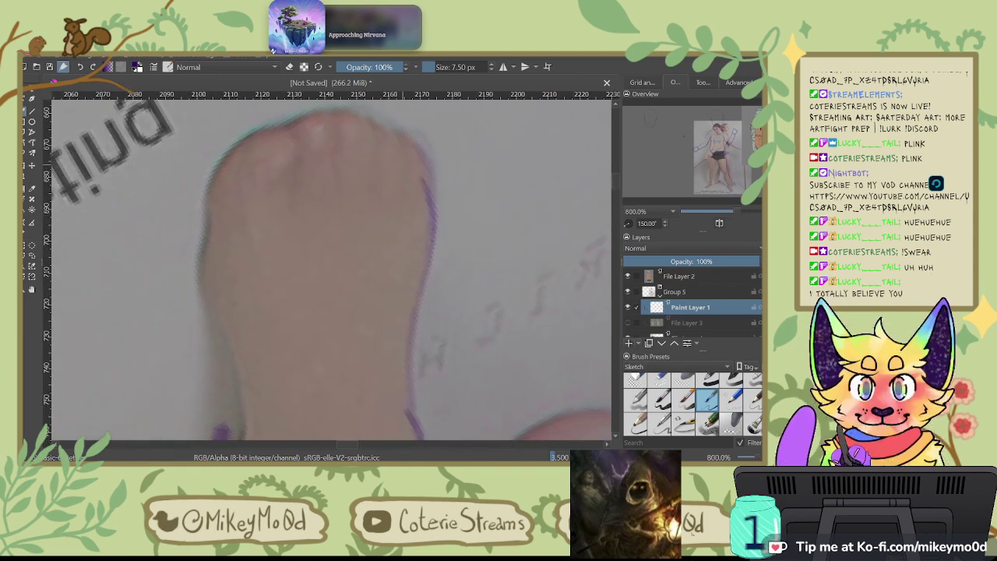
mouse_move(248, 136)
mouse_down()
mouse_move(208, 204)
mouse_move(204, 262)
mouse_up()
mouse_move(249, 139)
mouse_down()
mouse_move(277, 133)
mouse_move(298, 164)
mouse_up()
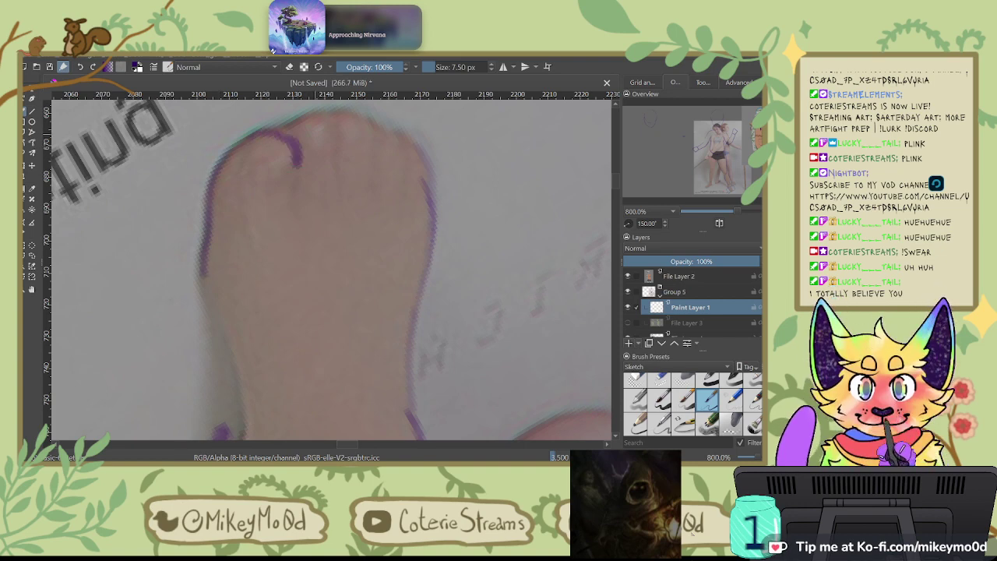
drag(282, 131, 321, 119)
Step: Draw the lines separating the smaller toes and trace the foot's inner edge from the big toe joint to the heel
key(4)
key(4)
key(4)
key(4)
key(4)
key(4)
key(4)
key(4)
key(4)
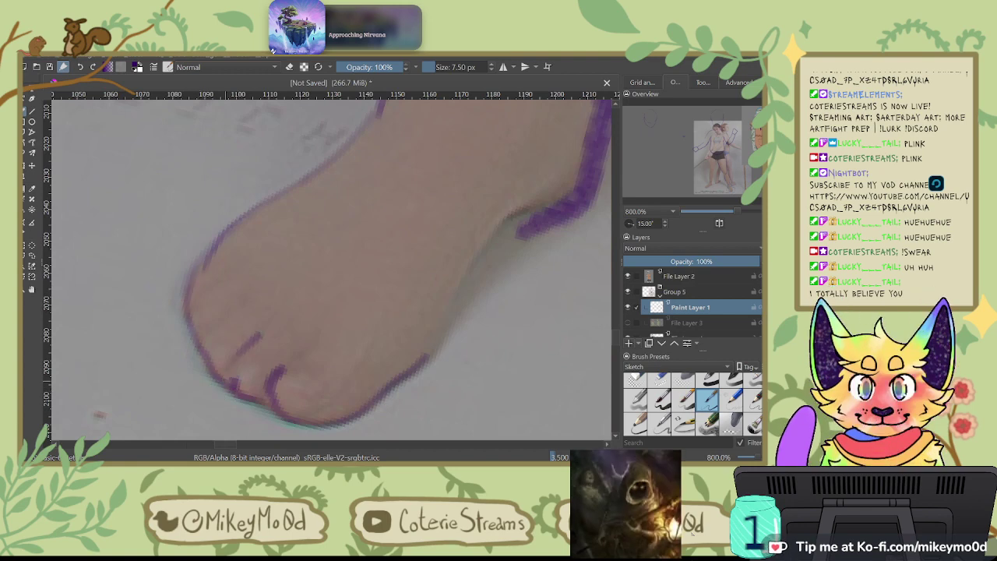
drag(265, 332, 225, 370)
drag(249, 296, 199, 349)
drag(232, 266, 188, 315)
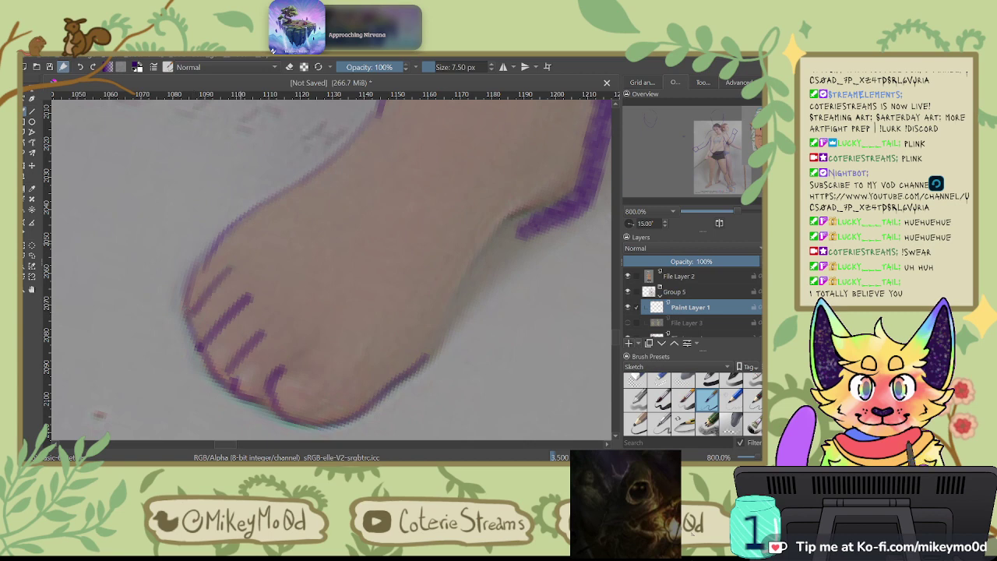
mouse_move(427, 352)
mouse_down()
mouse_move(444, 324)
mouse_move(481, 252)
mouse_move(521, 212)
mouse_move(569, 198)
mouse_up()
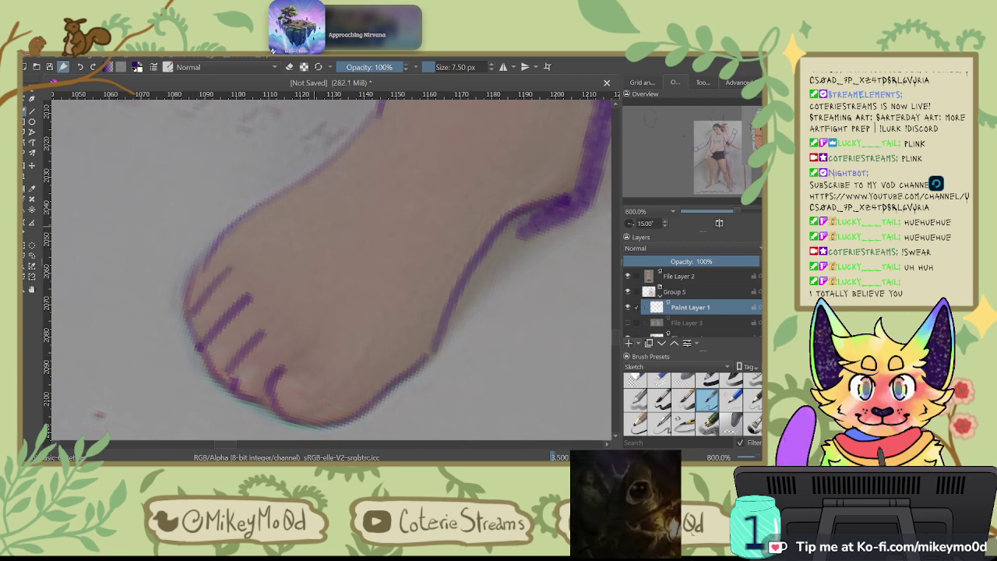
Step: Extend the crease beside the big toe further up the top of the front foot
drag(330, 333, 291, 366)
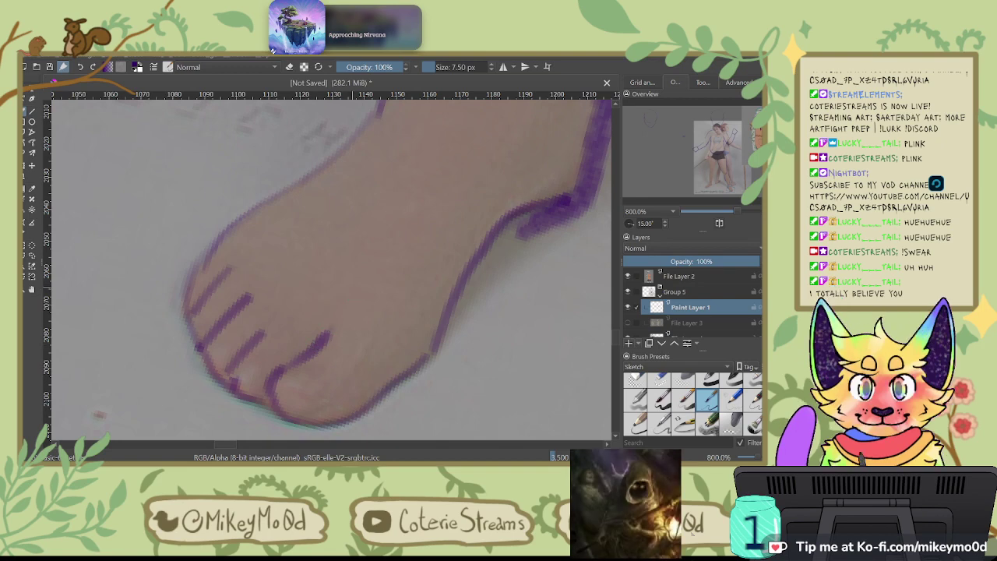
key(4)
key(4)
key(4)
key(4)
key(4)
drag(529, 243, 459, 433)
scroll(549, 149, down, 1)
scroll(546, 148, down, 3)
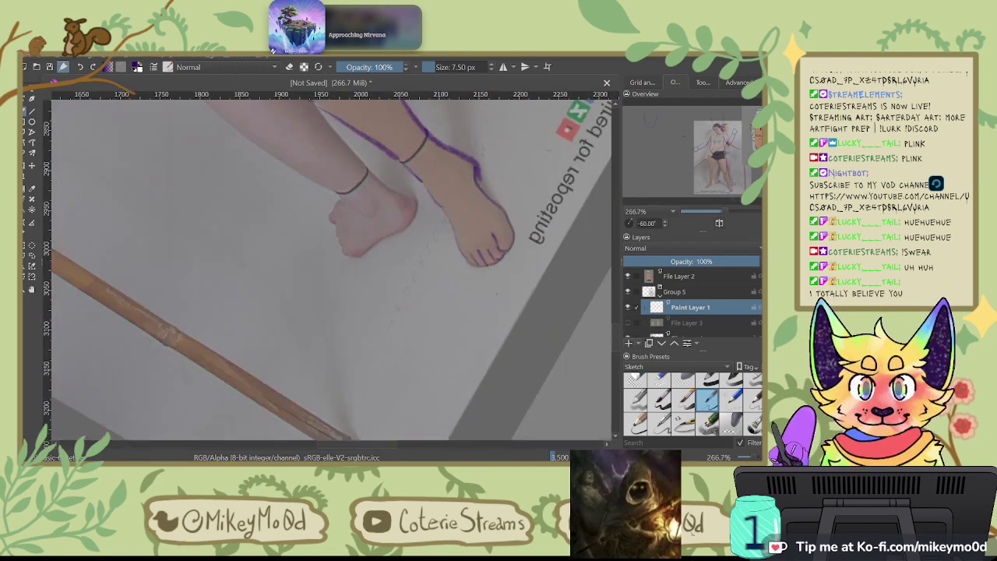
Step: Switch to the 16 px sketch brush and trace the outer thigh of the knife-side leg from the hip down towards the knee
drag(546, 151, 393, 352)
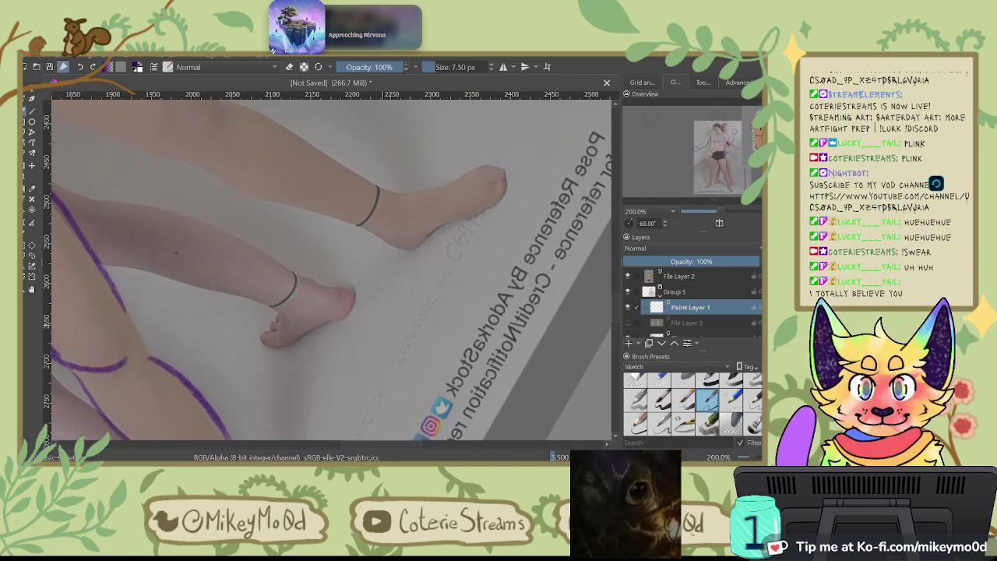
scroll(358, 326, up, 1)
scroll(358, 326, down, 2)
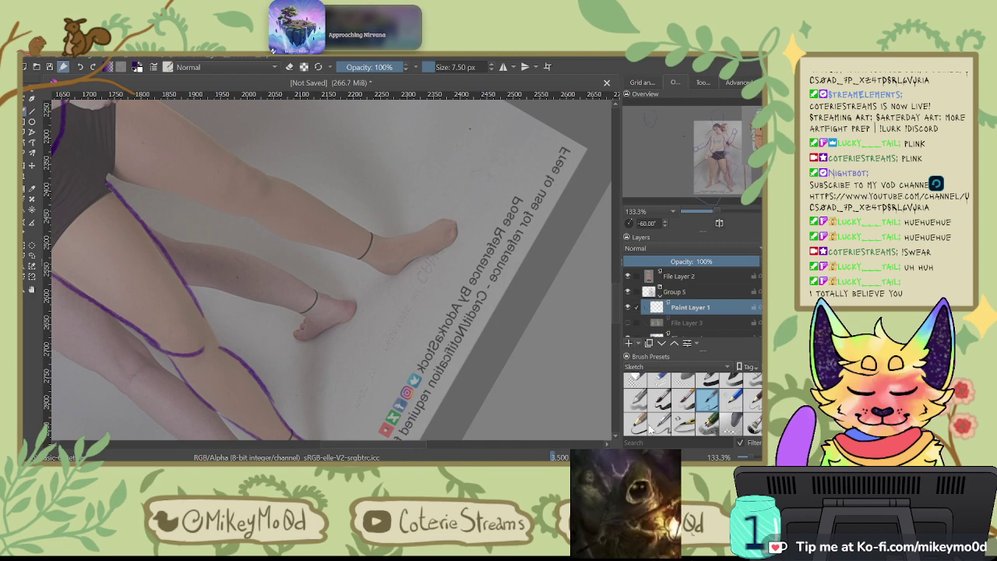
click(657, 425)
drag(444, 227, 494, 287)
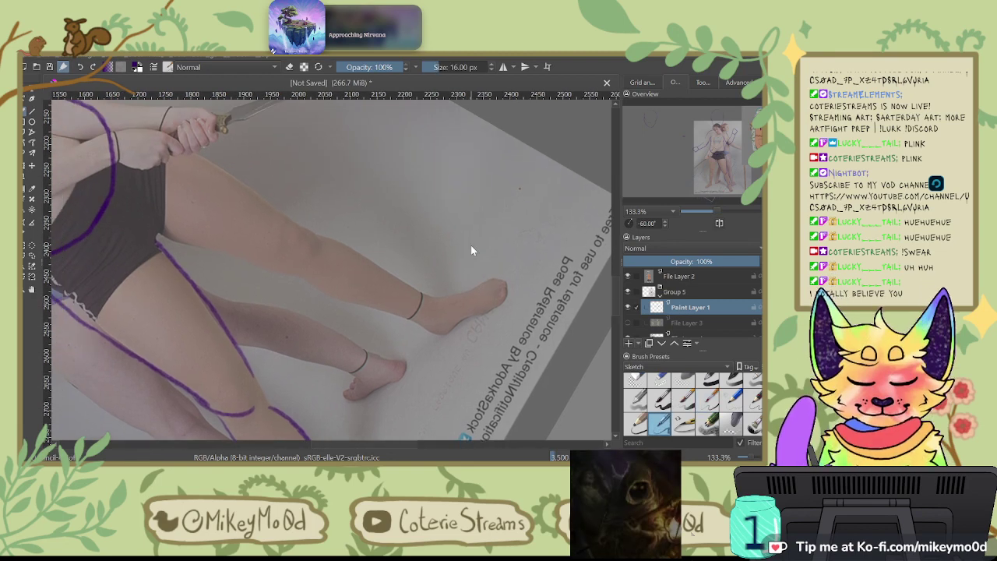
key(6)
key(6)
key(6)
key(6)
drag(398, 182, 409, 292)
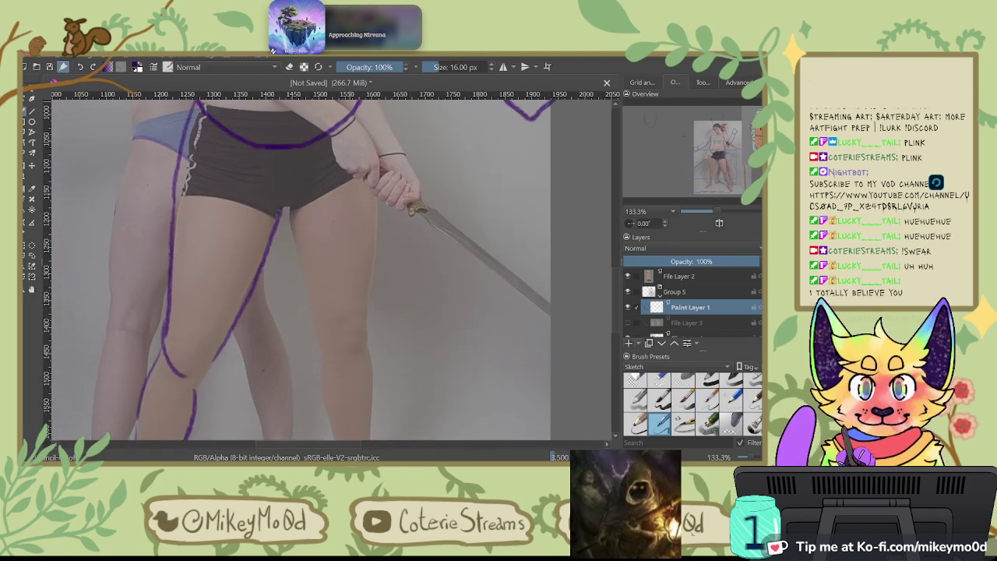
drag(354, 106, 371, 157)
key(ctrl+z)
drag(359, 110, 377, 160)
mouse_move(361, 111)
mouse_down()
mouse_move(383, 218)
mouse_move(374, 299)
mouse_up()
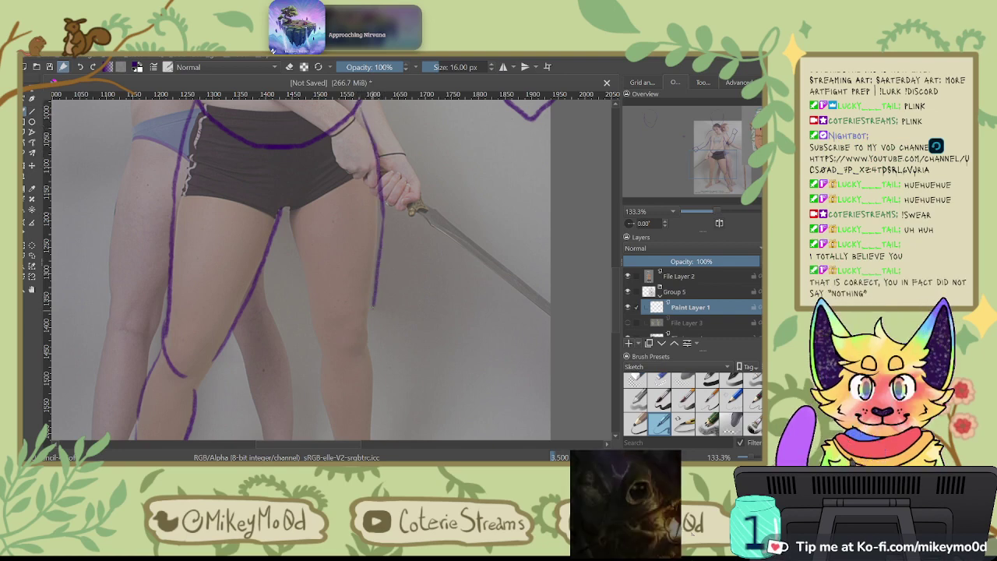
Step: Try to draw the knee curve at the lower end of the knife-side thigh
drag(362, 337, 374, 310)
key(ctrl+z)
key(6)
key(6)
key(6)
key(6)
key(6)
key(6)
drag(250, 270, 282, 318)
key(6)
key(6)
key(6)
key(6)
key(6)
key(6)
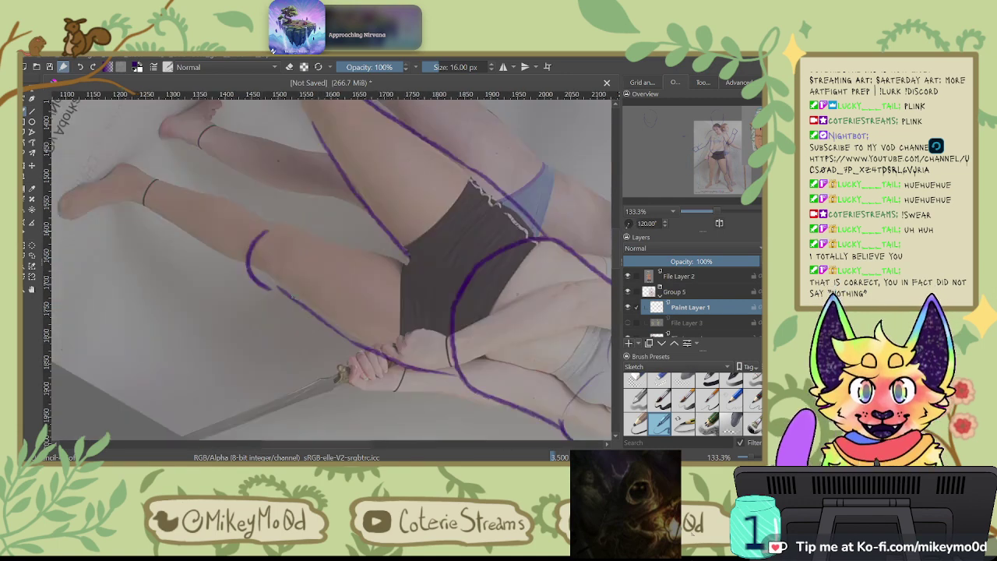
key(ctrl+z)
drag(289, 236, 311, 189)
key(ctrl+z)
Step: Finish the knife-side thigh with a curve across the knee and a line down the inner thigh
key(4)
key(4)
key(4)
key(4)
key(4)
key(4)
key(4)
key(4)
key(4)
key(4)
key(4)
key(4)
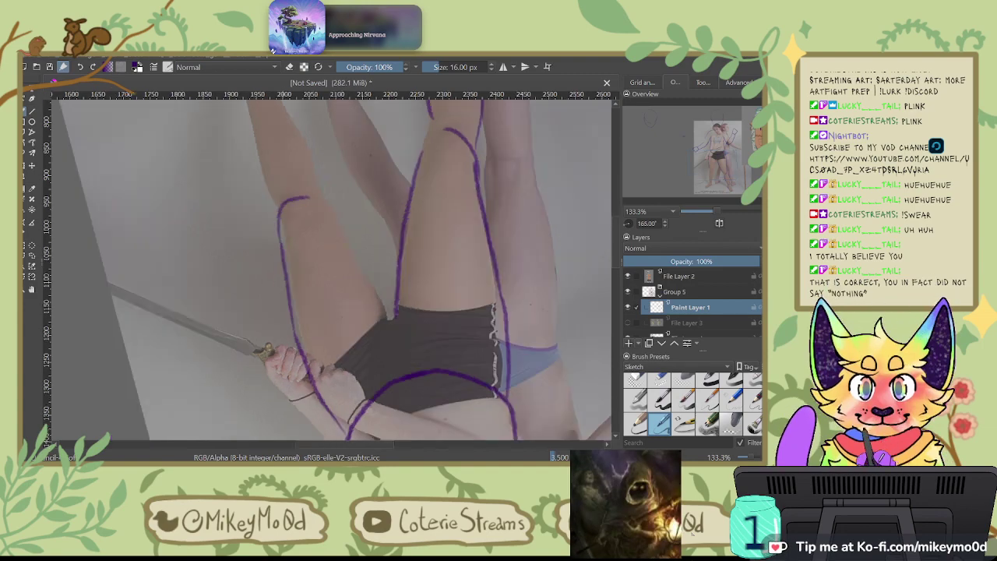
drag(282, 205, 294, 265)
key(ctrl+z)
mouse_move(291, 221)
mouse_down()
mouse_move(306, 310)
mouse_move(349, 197)
mouse_up()
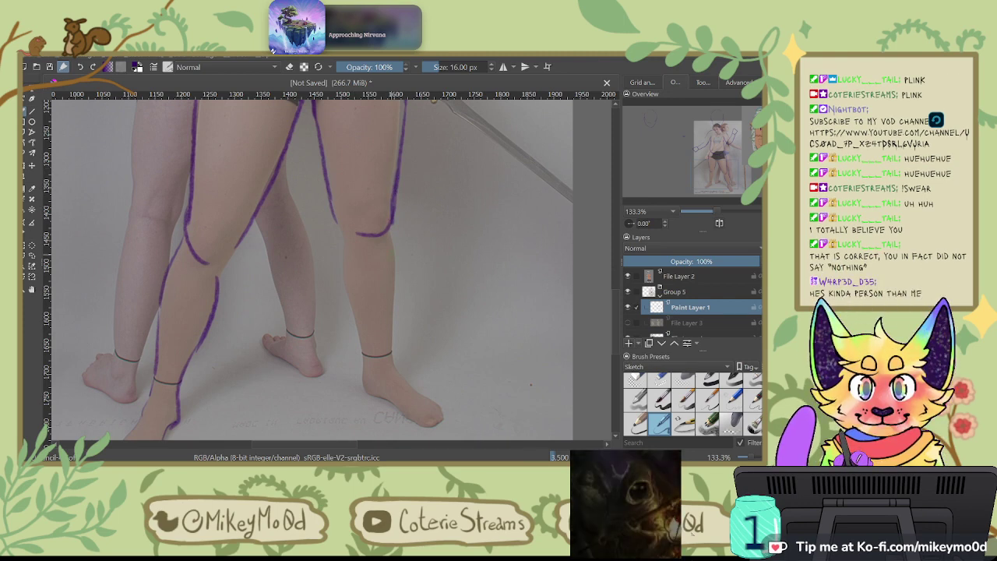
Step: Trace the outer and inner edges of the knife-side lower leg from the knee towards the ankle band
drag(389, 232, 392, 334)
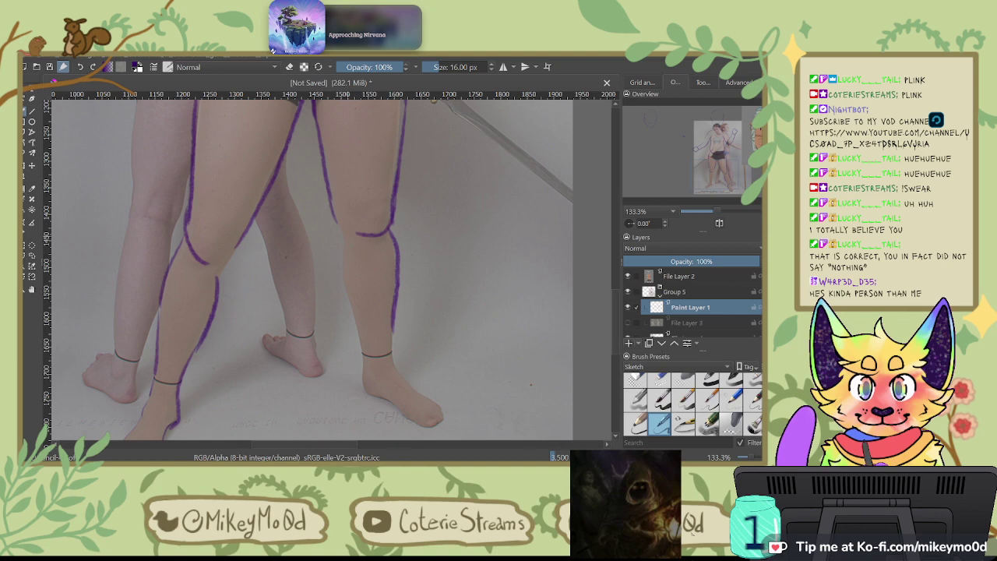
drag(340, 258, 347, 307)
key(ctrl+z)
drag(342, 237, 357, 342)
key(ctrl+z)
drag(342, 237, 350, 310)
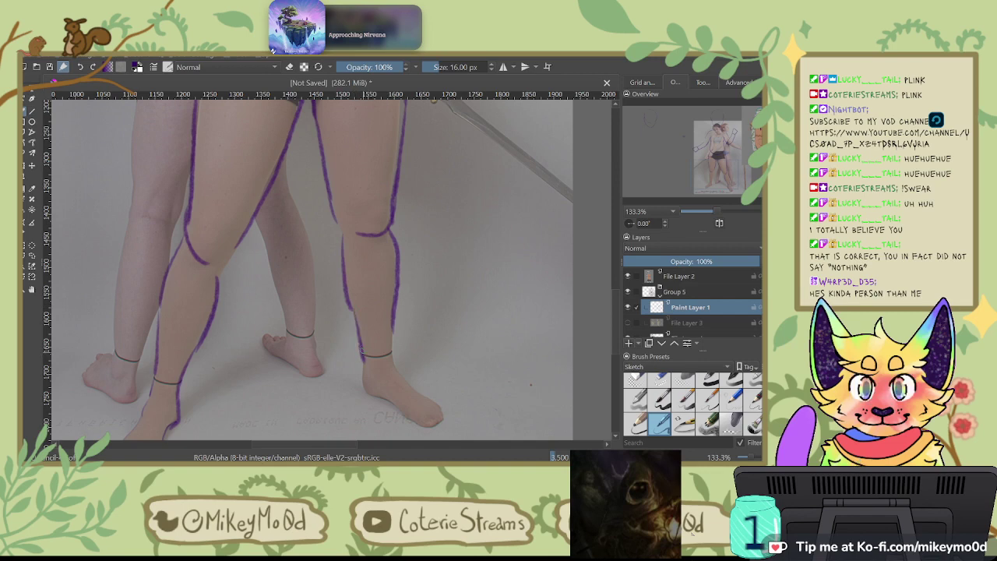
Step: Try to outline the heel of the knife-side foot from the ankle band to the sole
drag(363, 374, 385, 403)
key(4)
key(4)
key(4)
key(4)
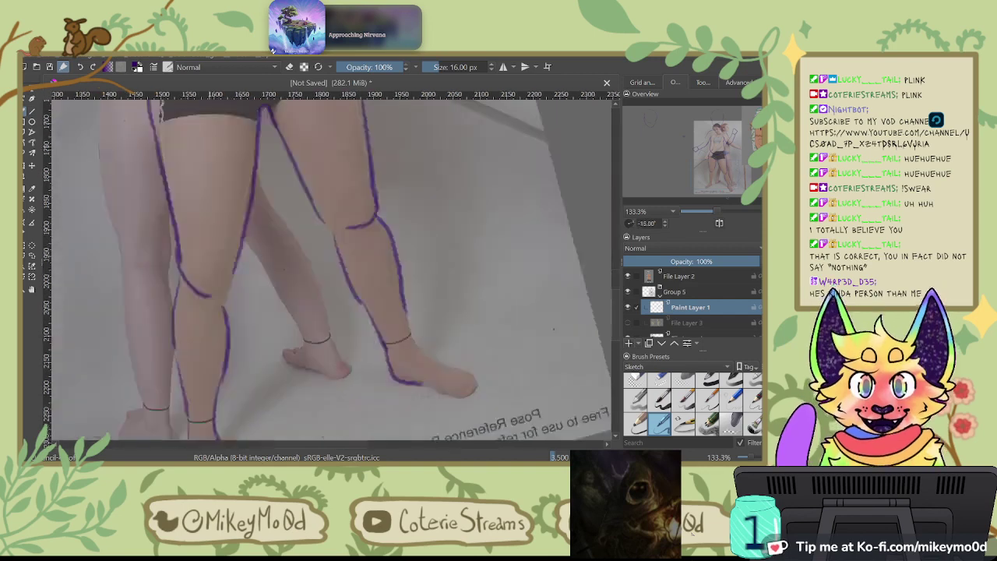
key(ctrl+z)
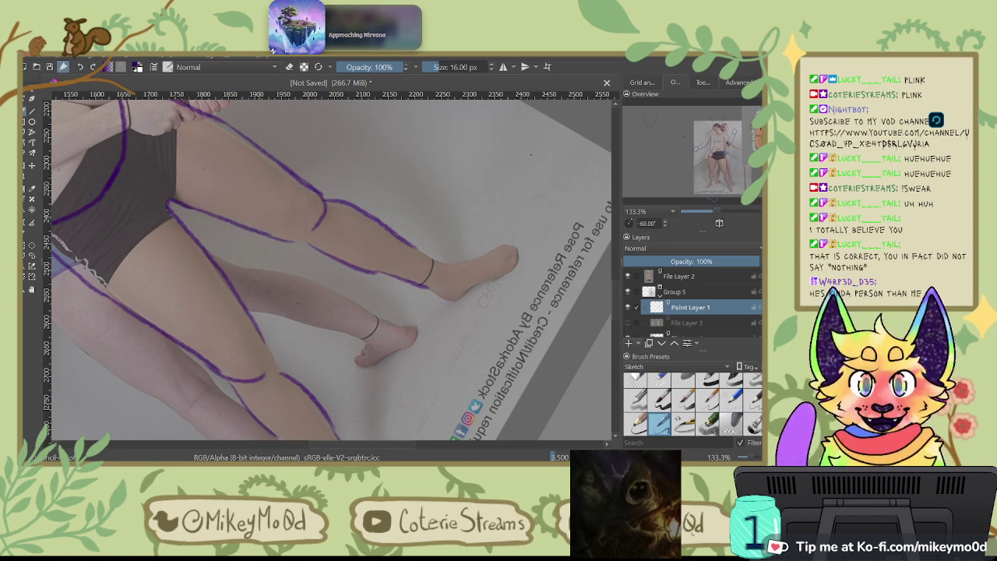
Step: Extend the shin line of the knife-side leg across the ankle band to the start of the foot
scroll(433, 409, up, 5)
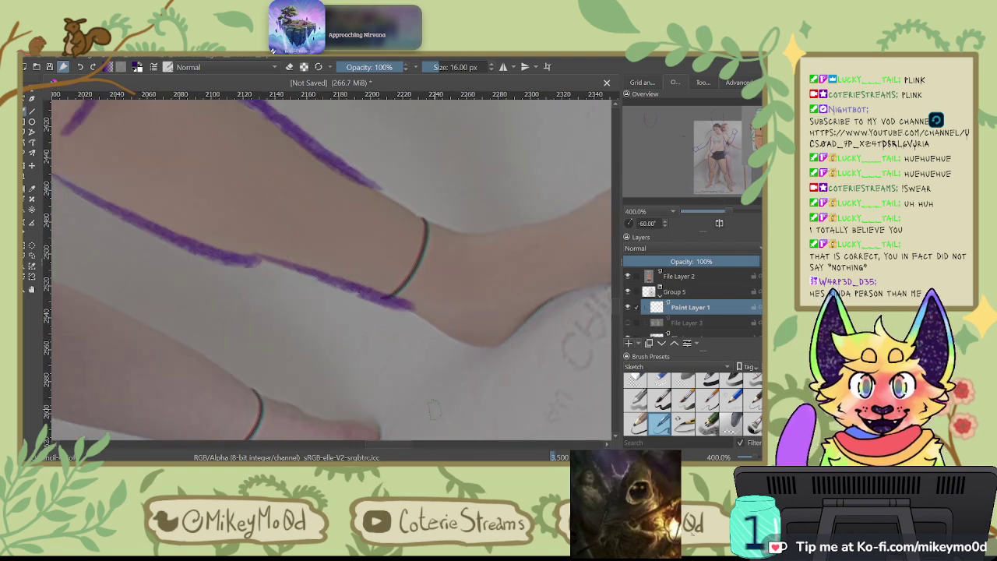
drag(489, 334, 364, 342)
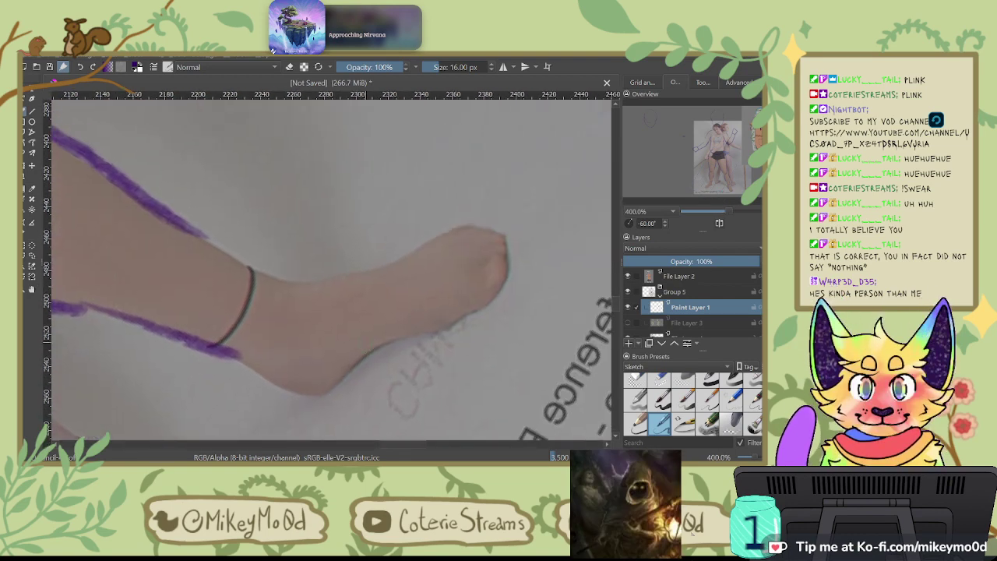
drag(243, 258, 263, 267)
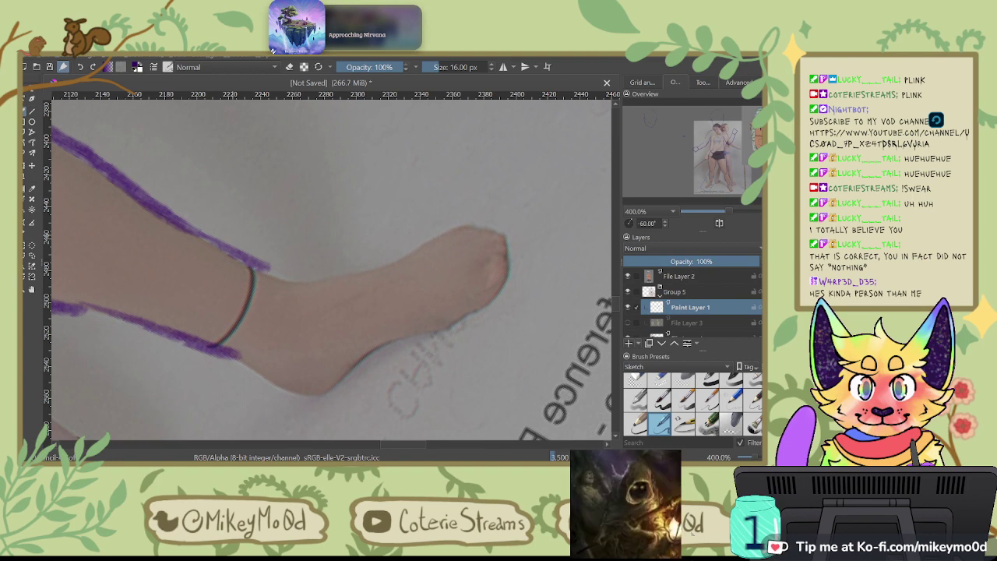
key(ctrl+z)
key(4)
key(4)
key(4)
key(4)
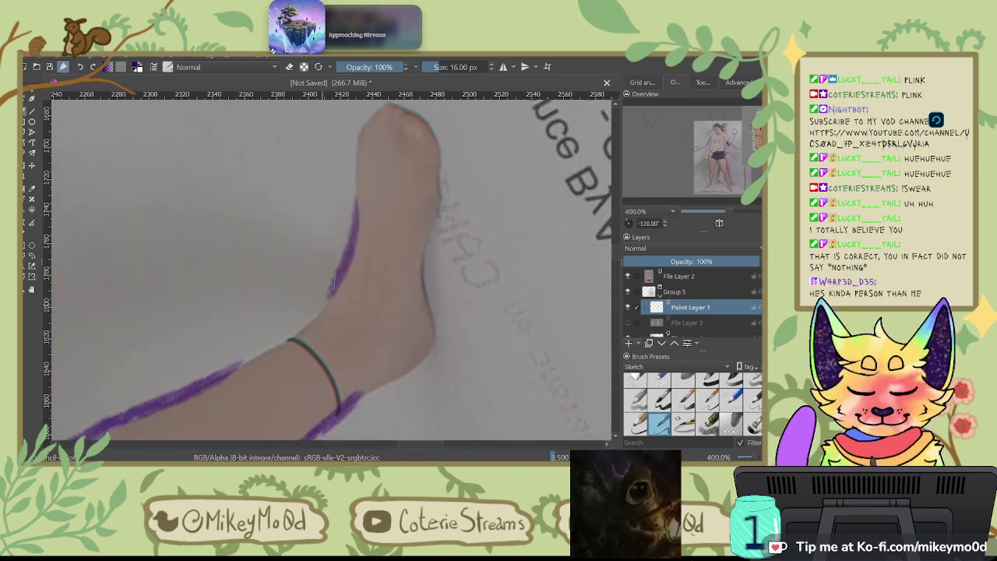
key(4)
key(4)
key(4)
key(4)
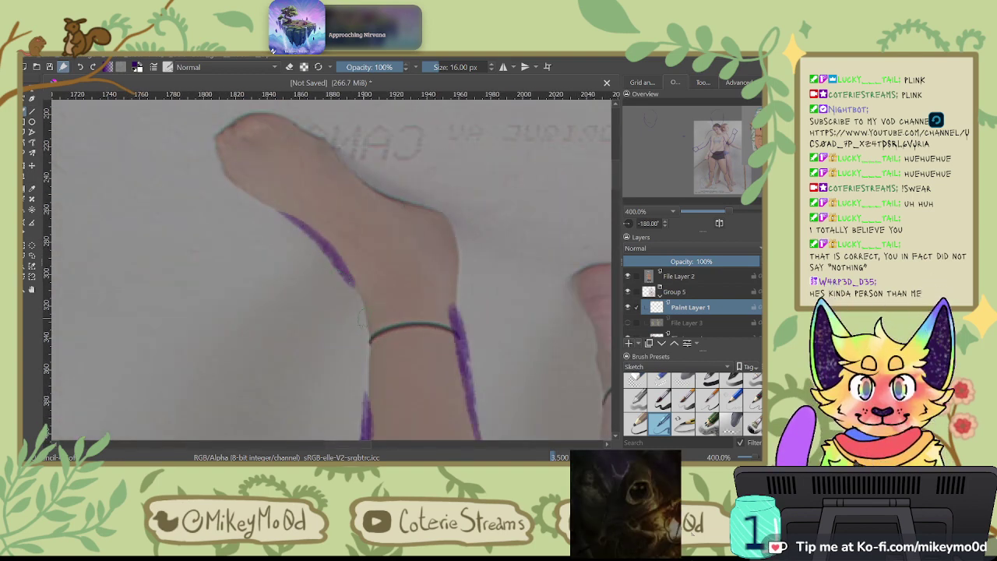
key(ctrl+z)
drag(364, 303, 368, 436)
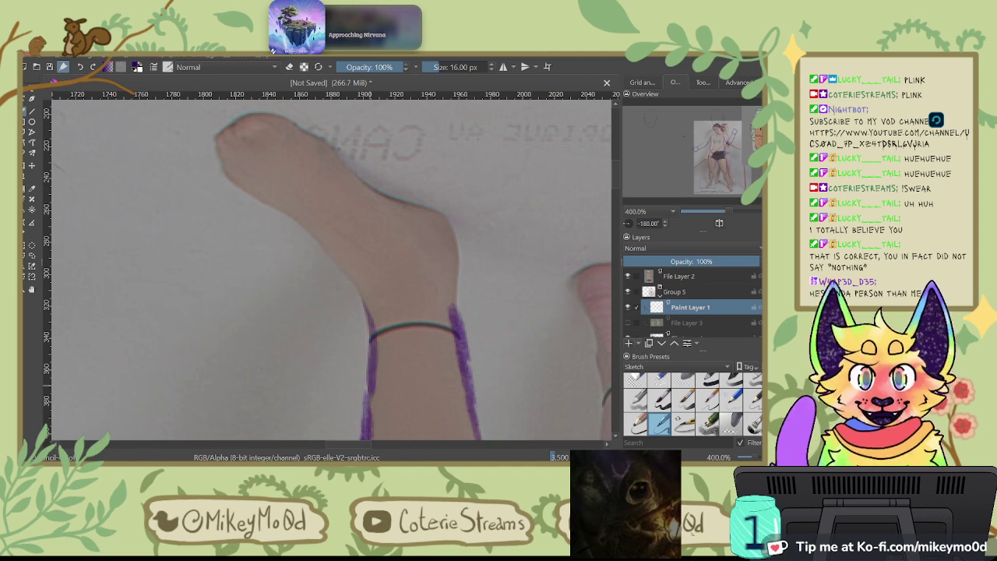
Step: Try the 40 px brush for the line along the top of the knife-side foot
click(684, 400)
key(6)
key(6)
key(6)
key(6)
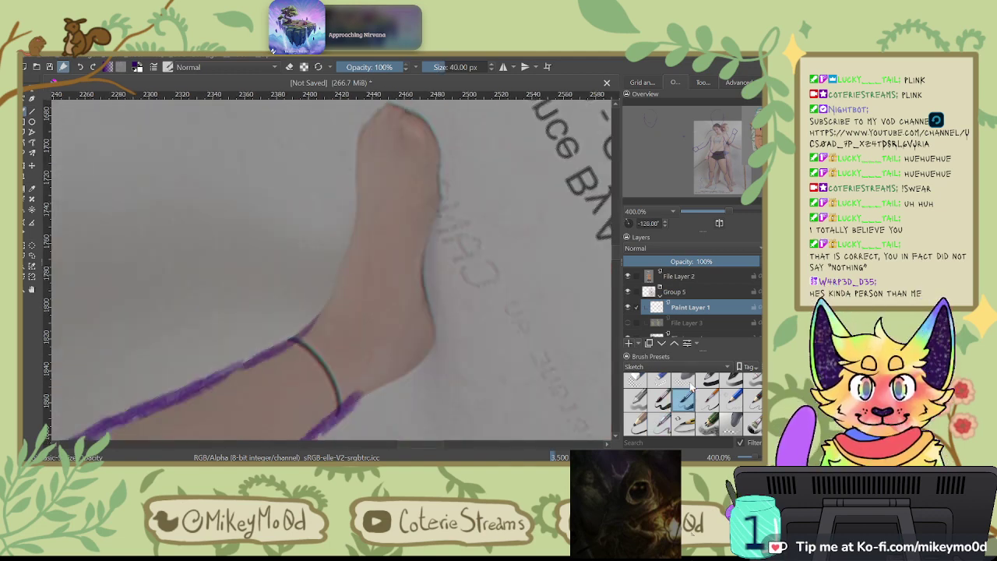
drag(316, 320, 342, 258)
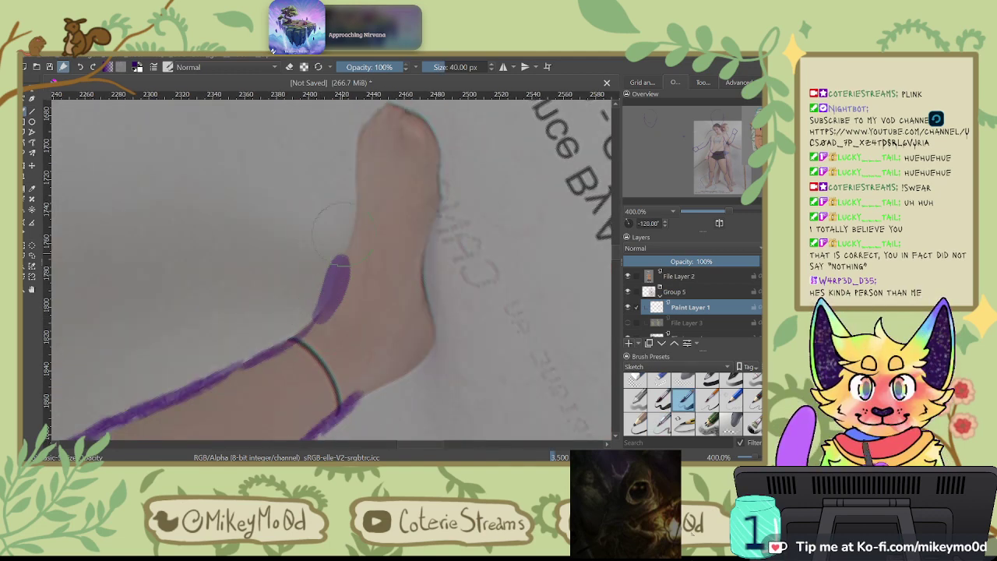
key(ctrl+z)
Step: Switch to the 7.50 px sketch brush and trace the top edge of the knife-side foot from the ankle to the toes
click(708, 397)
key(6)
key(6)
key(6)
key(6)
key(6)
key(6)
key(6)
key(6)
key(6)
key(6)
key(6)
key(6)
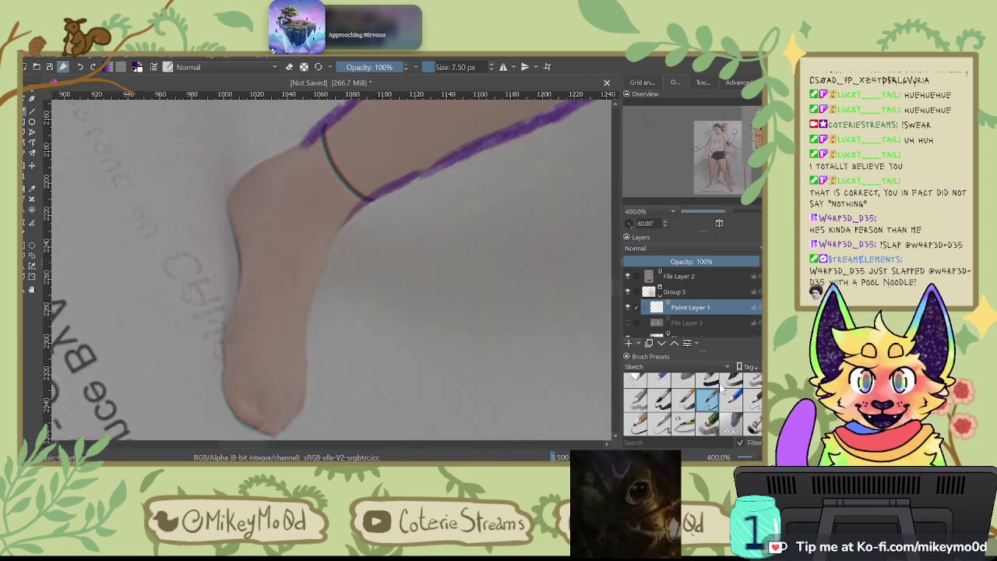
mouse_move(347, 219)
mouse_down()
mouse_move(308, 304)
mouse_move(370, 233)
mouse_up()
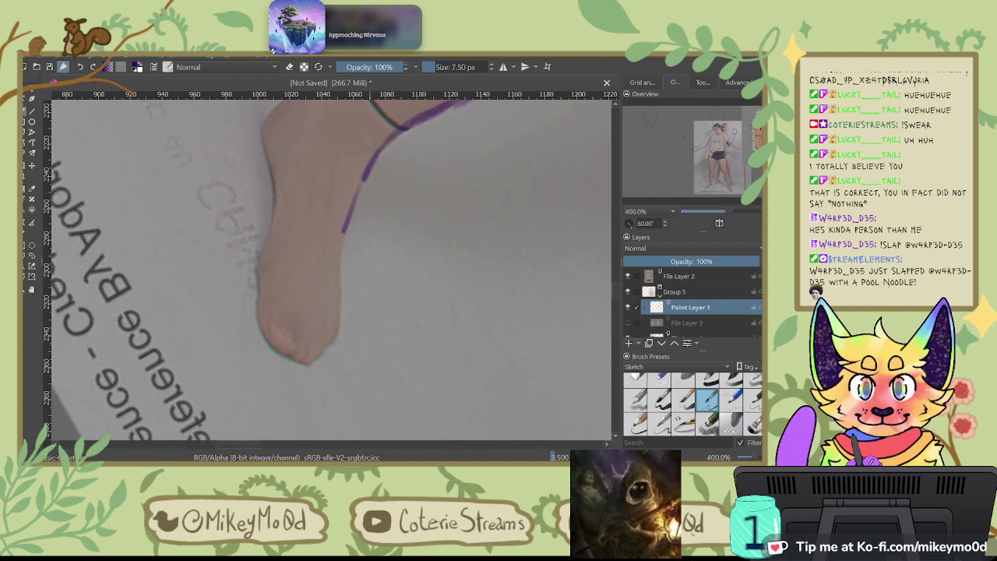
mouse_move(361, 182)
mouse_down()
mouse_move(331, 342)
mouse_move(313, 362)
mouse_up()
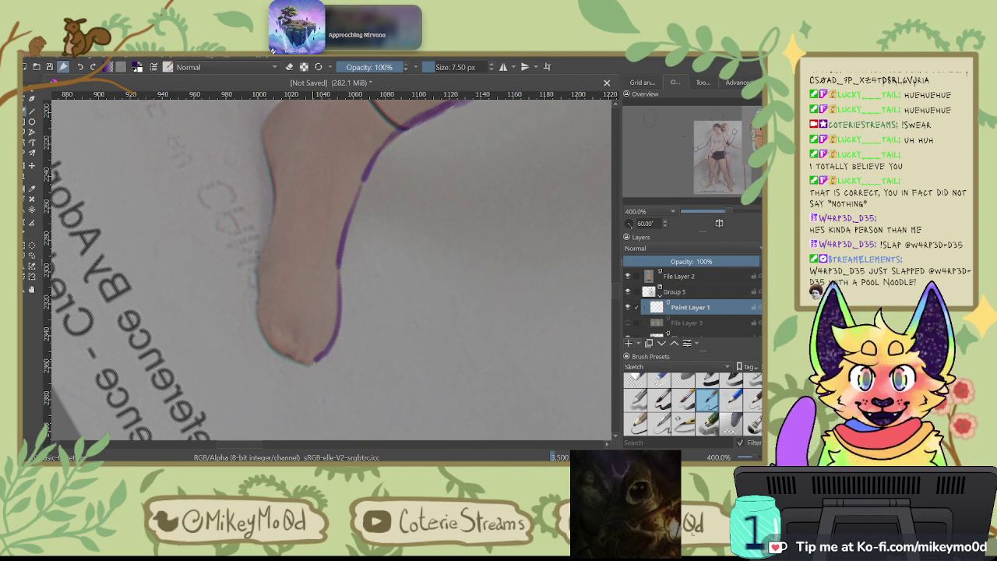
Step: Trace the sole edge of the knife-side foot from the arch around the big toe and draw the big toe's crease
key(ctrl+z)
mouse_move(273, 189)
mouse_down()
mouse_move(258, 304)
mouse_move(281, 353)
mouse_up()
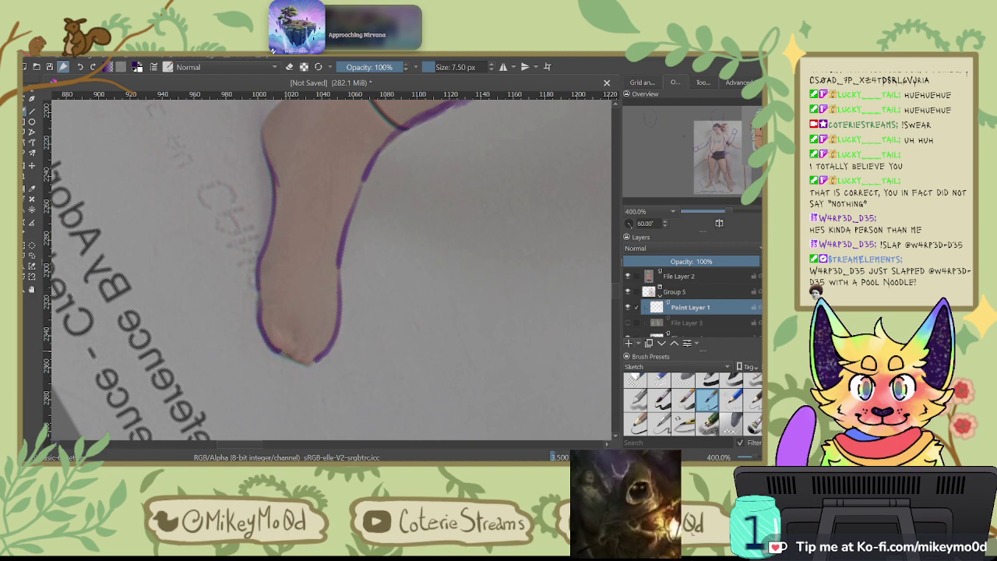
key(6)
key(6)
drag(247, 314, 268, 305)
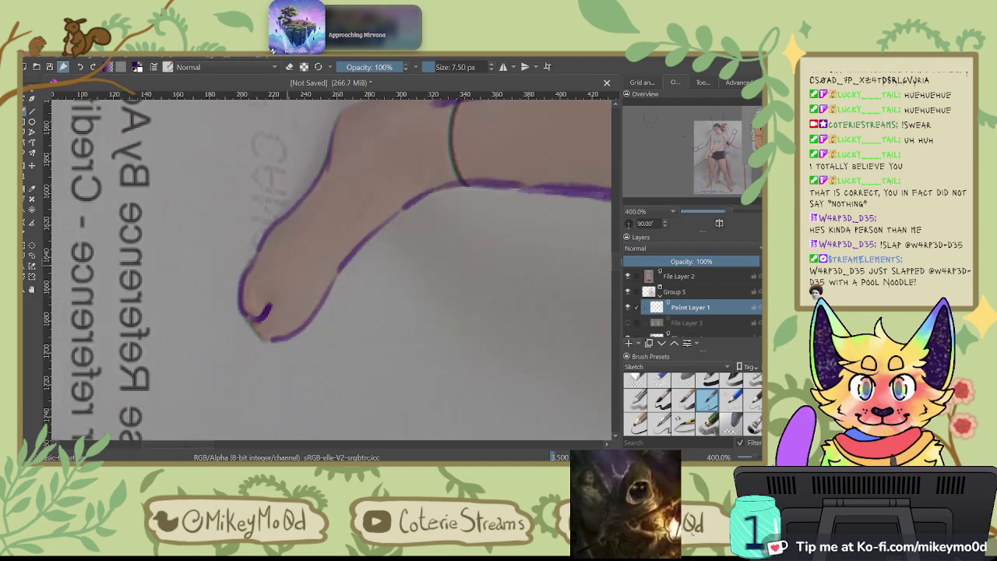
Step: Outline the heel of the knife-side foot from the arch up to the ankle band
key(6)
key(6)
key(6)
key(6)
key(6)
key(6)
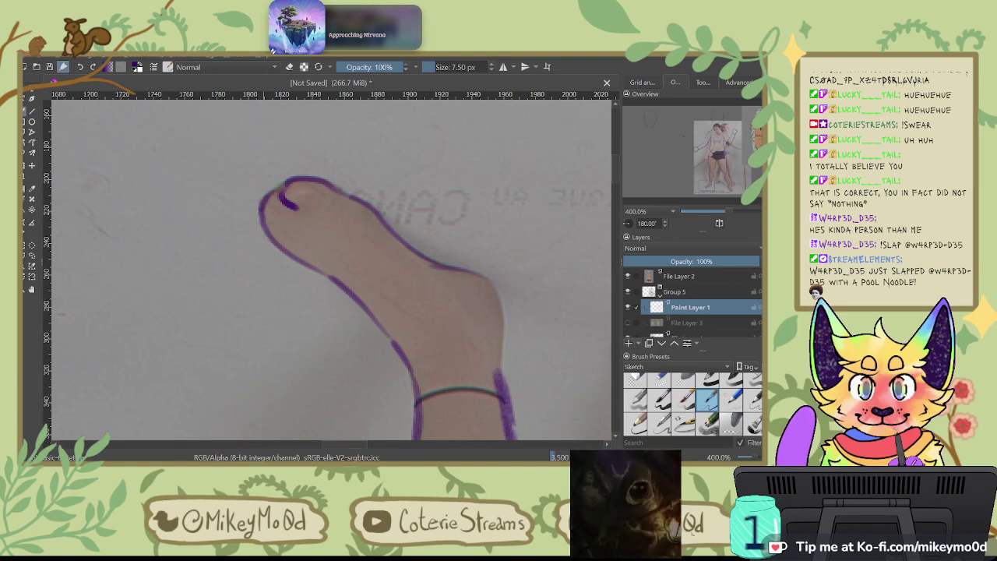
key(ctrl+[)
key(ctrl+[)
key(ctrl+[)
key(ctrl+[)
key(ctrl+[)
key(ctrl+[)
key(ctrl+[)
key(ctrl+[)
mouse_move(291, 162)
mouse_down()
mouse_move(311, 267)
mouse_move(330, 236)
mouse_move(365, 225)
mouse_move(310, 250)
mouse_move(300, 285)
mouse_up()
key(ctrl+z)
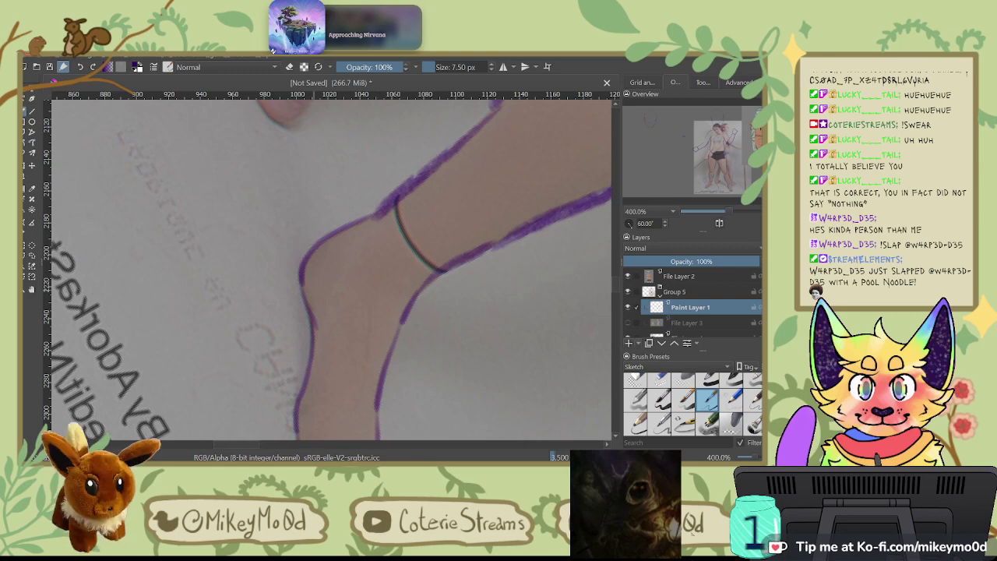
Step: Examine the completed outline of the knife-side foot from several angles
key(ctrl+[)
key(ctrl+[)
key(ctrl+[)
key(ctrl+[)
key(ctrl+[)
key(ctrl+[)
key(ctrl+[)
key(ctrl+[)
key(ctrl+])
key(ctrl+])
key(ctrl+])
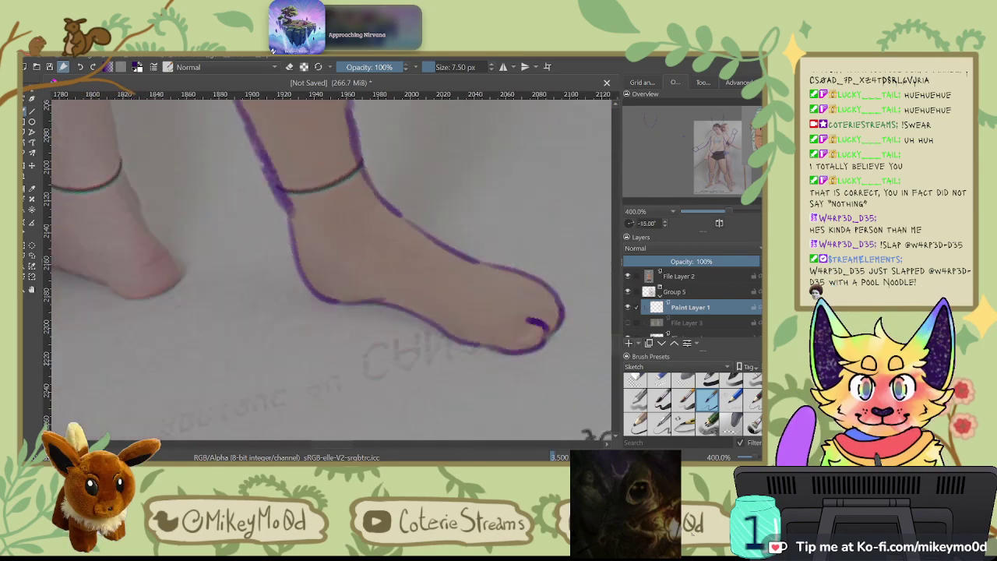
key(ctrl+[)
key(ctrl+[)
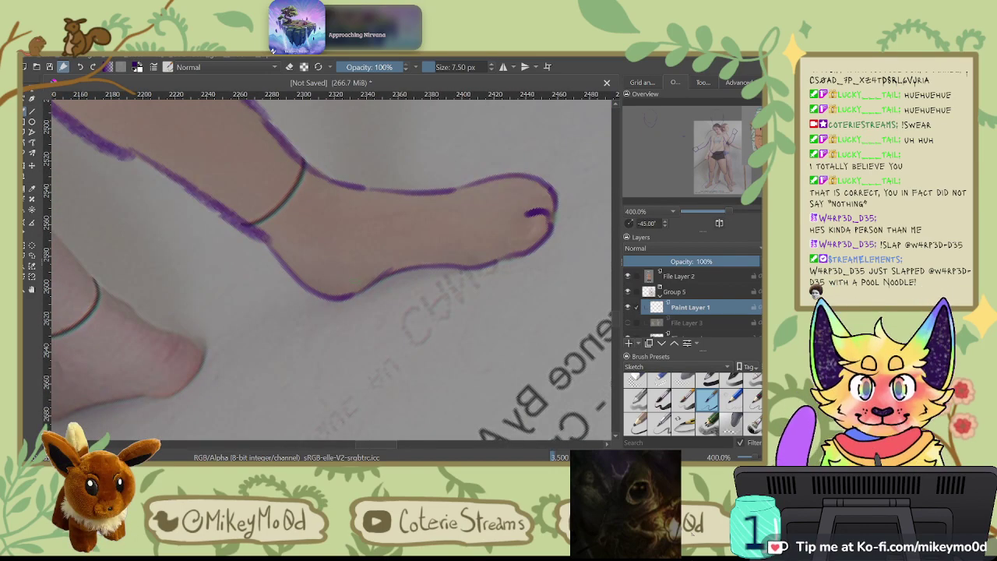
Step: Examine the whole figure sketch beside the character reference, with attention to the torso and arms
key(minus)
key(minus)
key(minus)
key(minus)
key(minus)
key(minus)
key(minus)
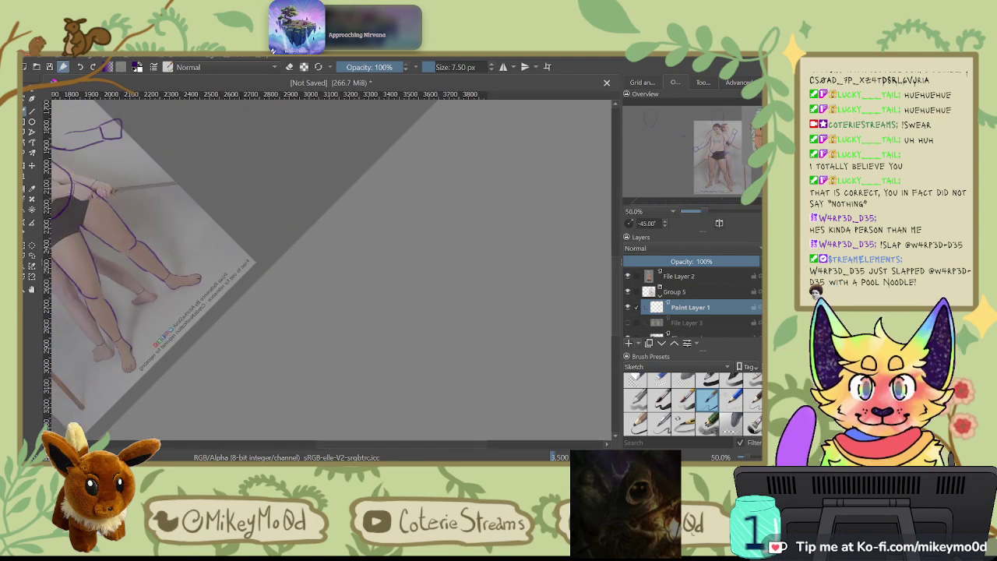
drag(137, 289, 409, 302)
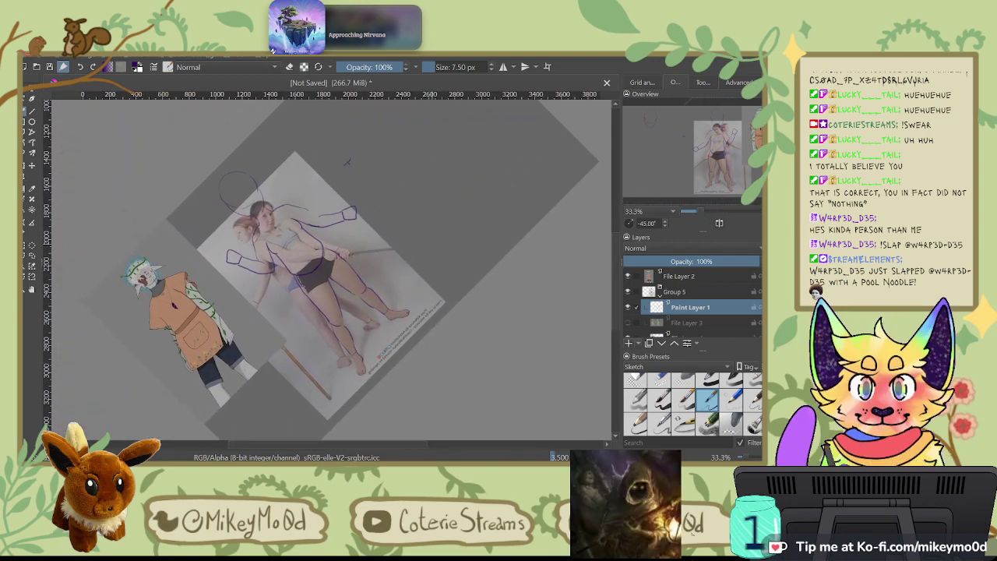
key(plus)
scroll(431, 242, up, 2)
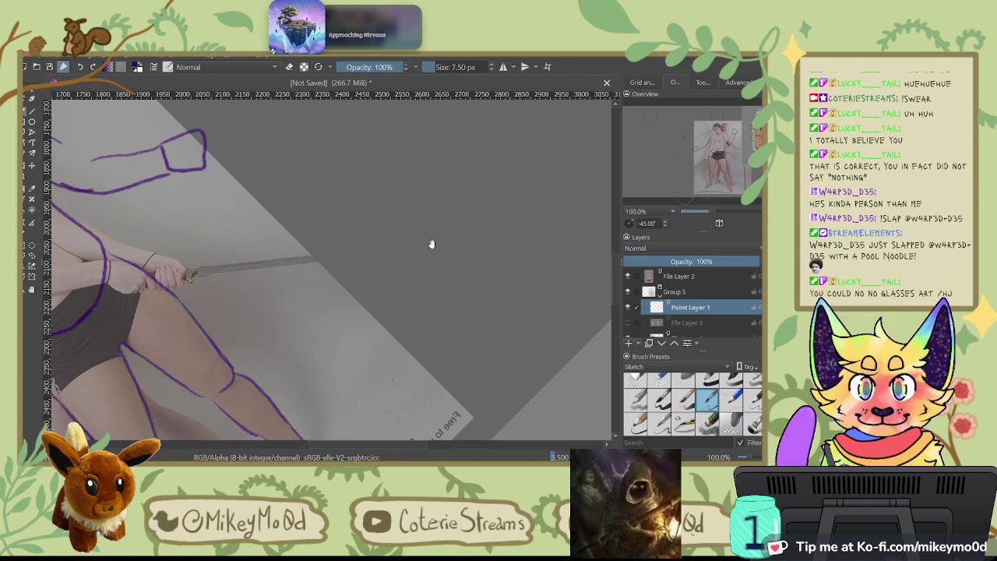
drag(431, 242, 609, 229)
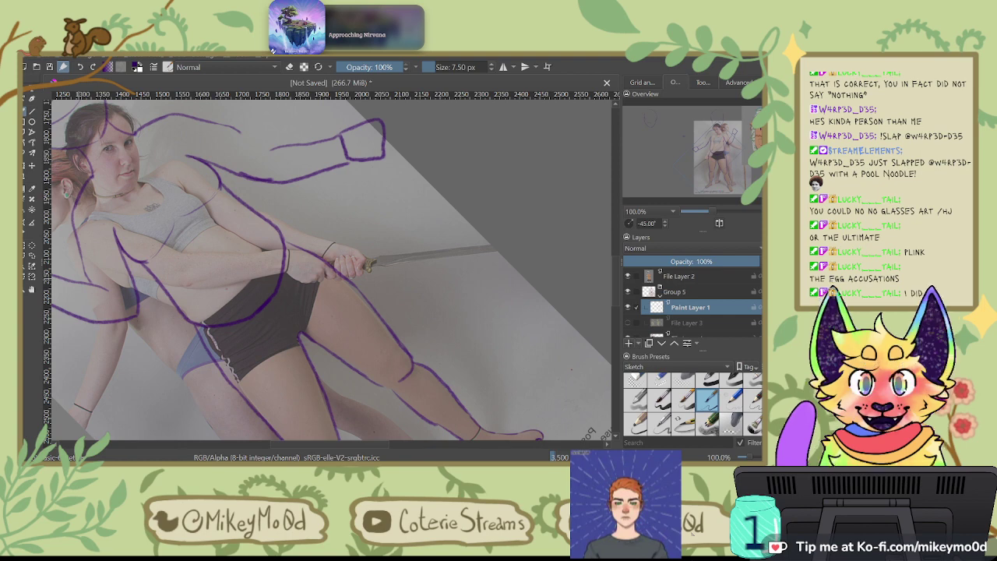
Step: Examine the traced torso, legs and feet with the canvas rotated back to upright
drag(430, 293, 504, 241)
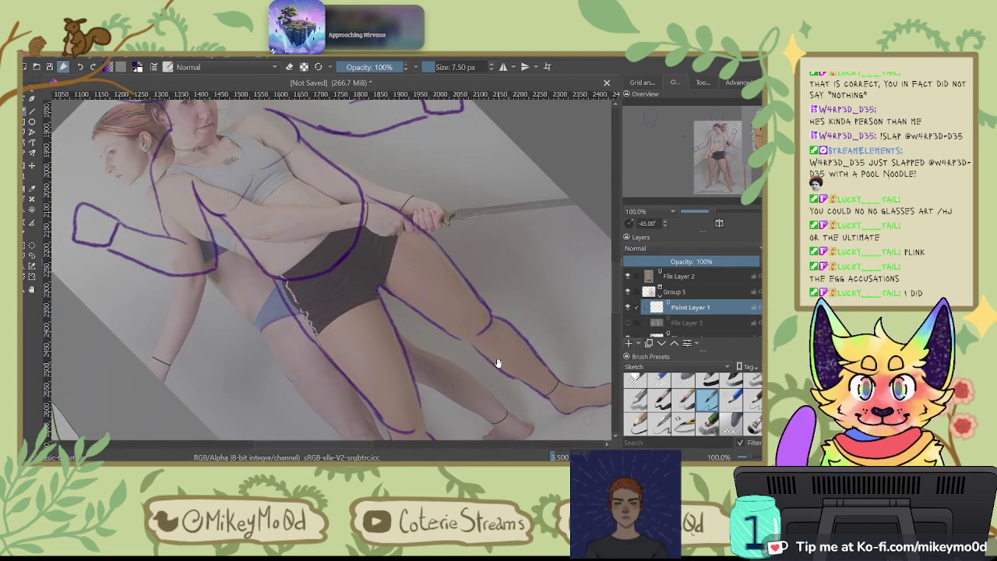
key(6)
key(6)
key(6)
key(6)
key(6)
key(6)
key(ctrl+[)
key(ctrl+[)
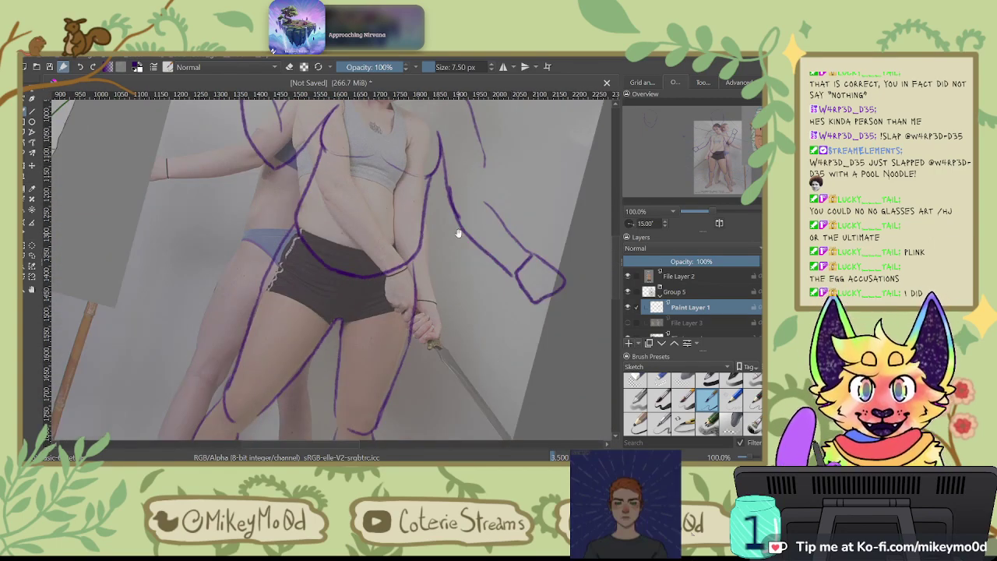
key(ctrl+[)
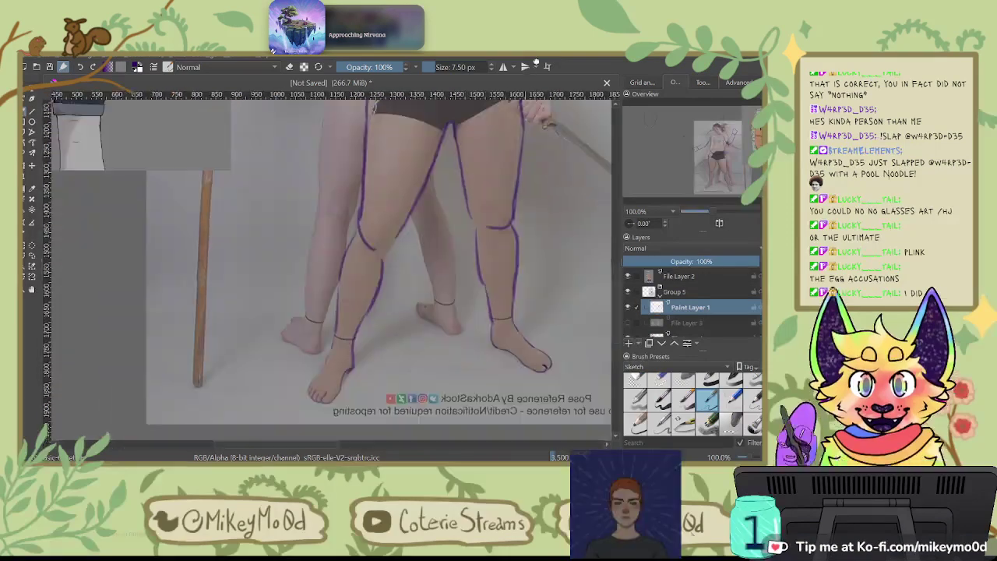
scroll(509, 228, down, 5)
drag(488, 283, 402, 265)
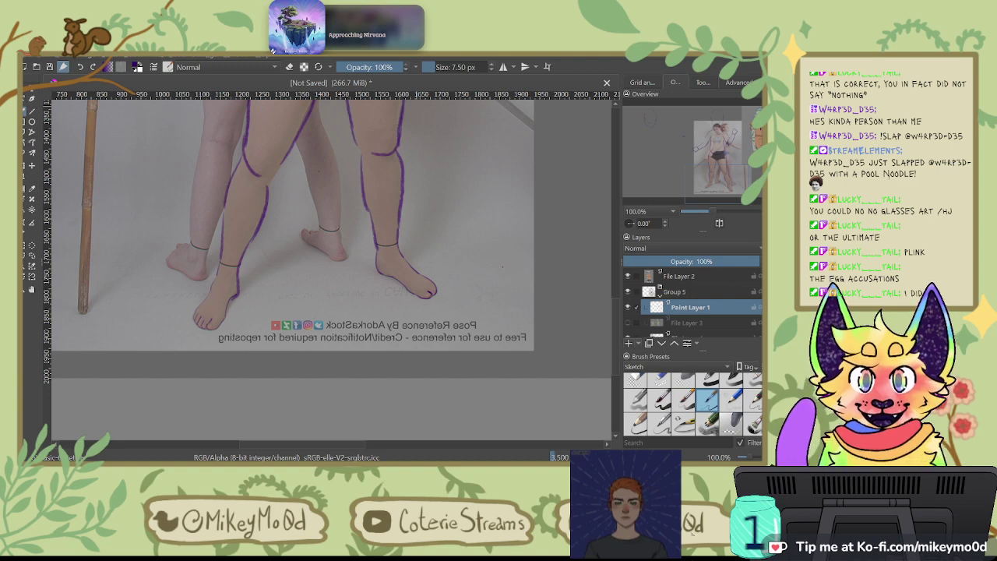
scroll(461, 174, down, 3)
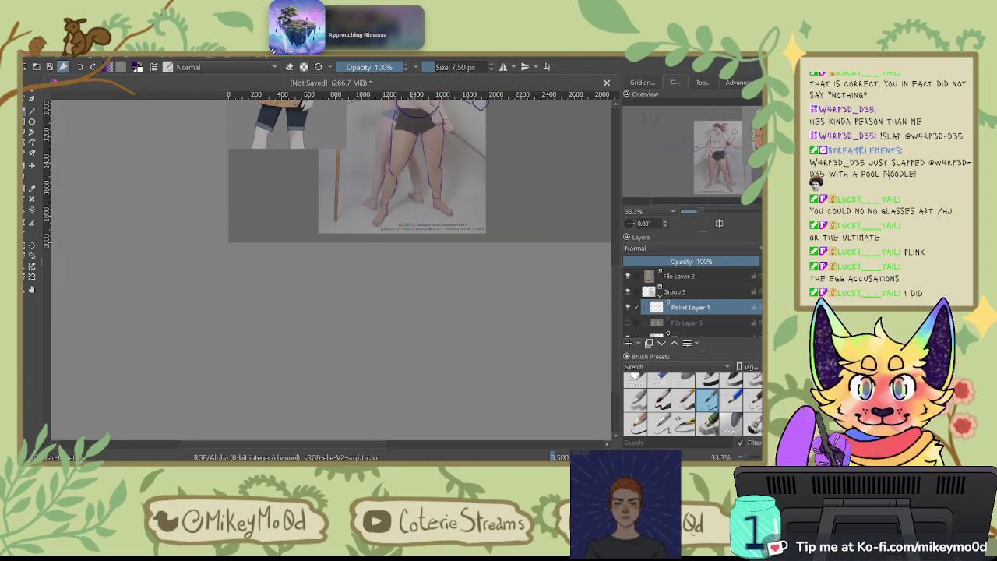
Step: Erase both upper arms and the knife-side forearm and hand with a 50 px eraser and horizontal mirroring on
key(minus)
key(minus)
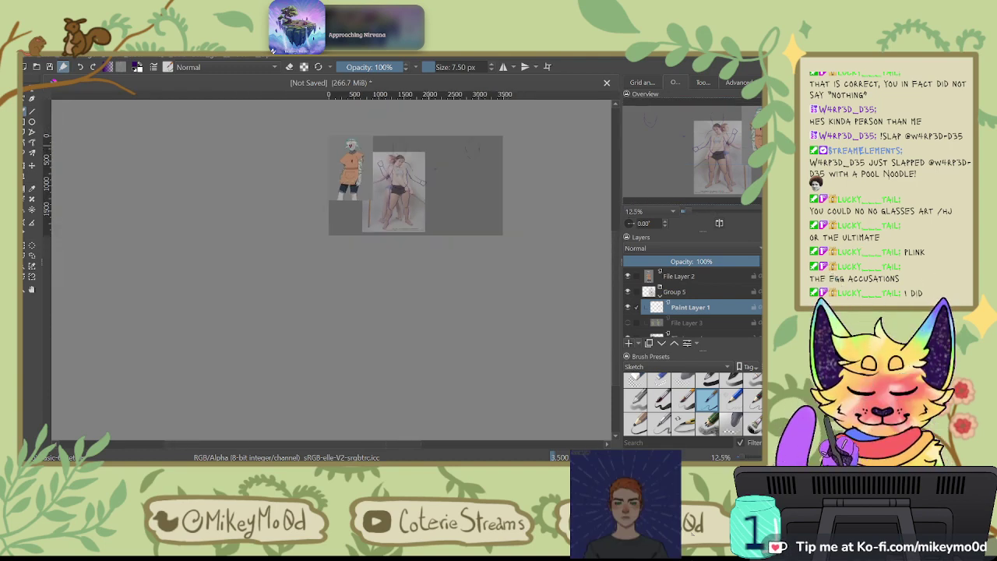
scroll(424, 136, up, 4)
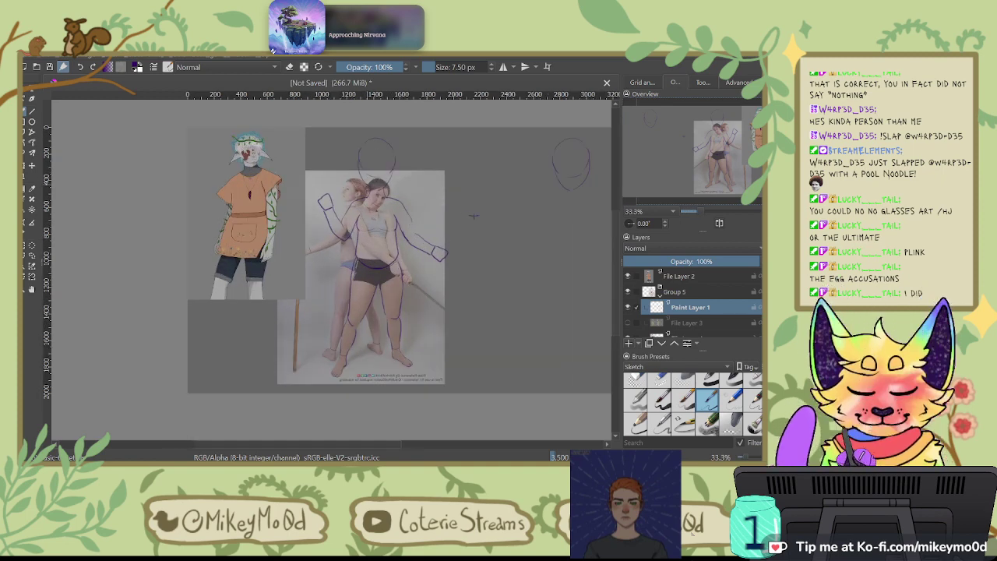
key(plus)
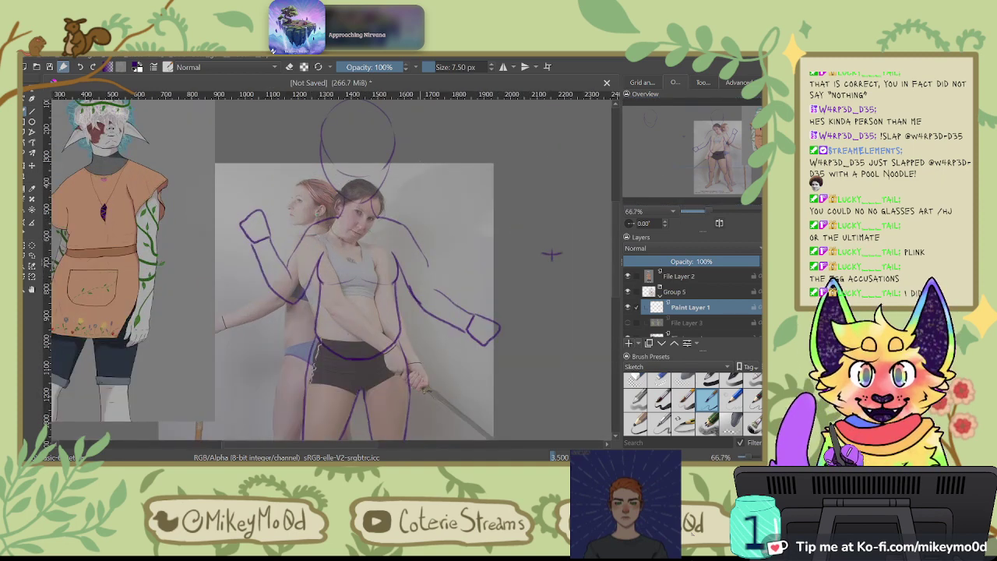
click(635, 382)
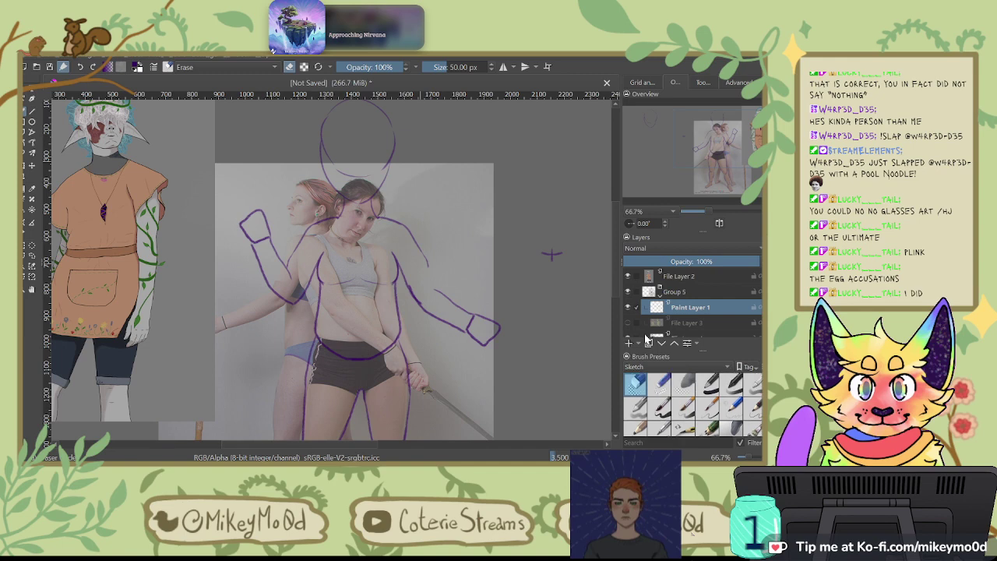
click(504, 66)
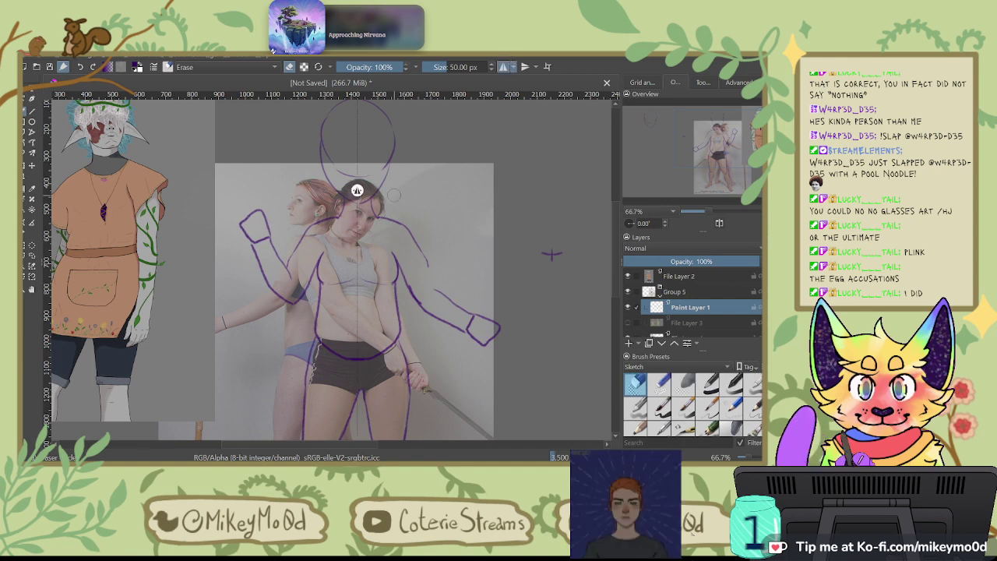
drag(404, 274, 425, 311)
drag(411, 232, 429, 270)
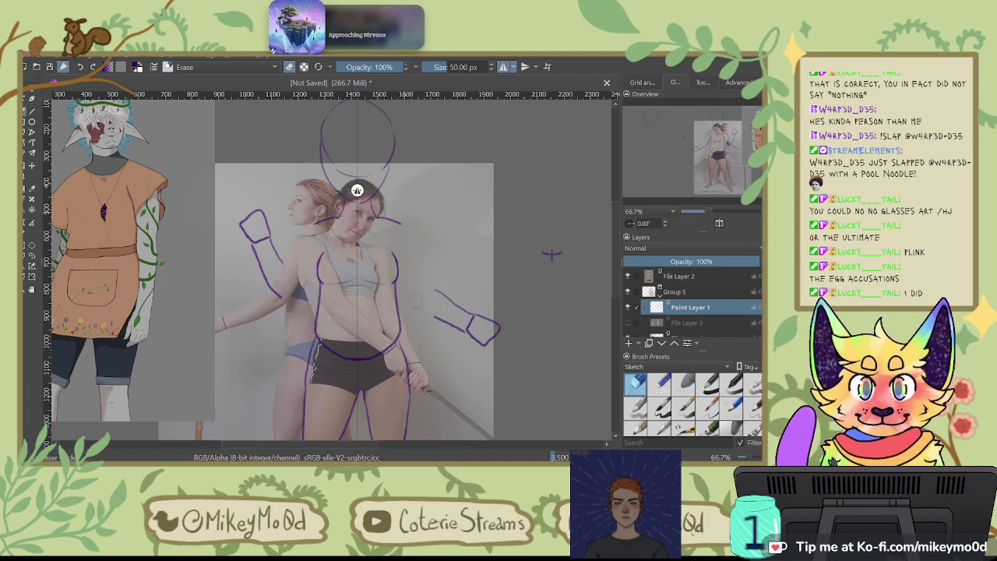
mouse_move(471, 349)
mouse_down()
mouse_move(469, 304)
mouse_move(491, 338)
mouse_up()
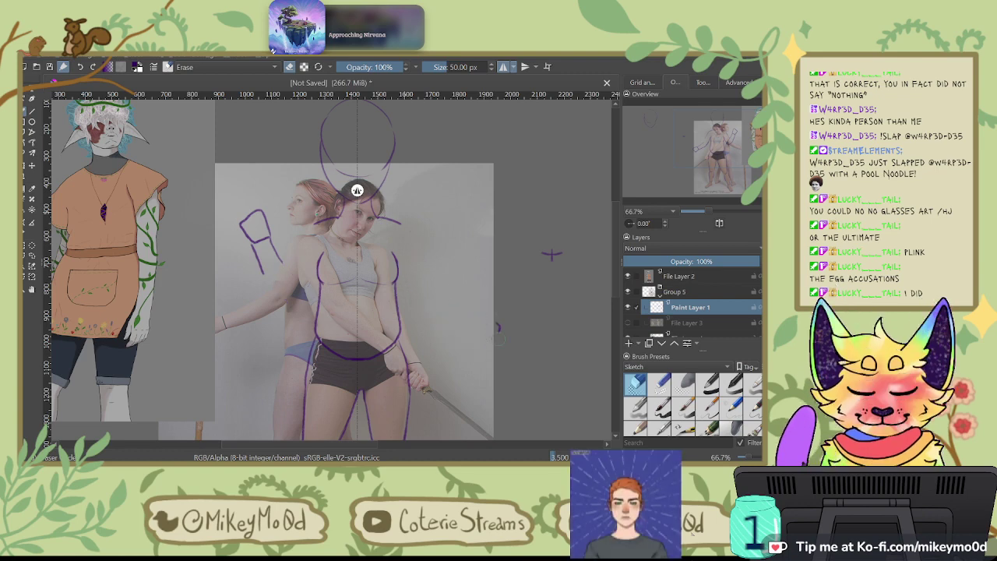
Step: Duplicate Paint Layer 1 together with File Layer 3
right_click(237, 185)
right_click(238, 184)
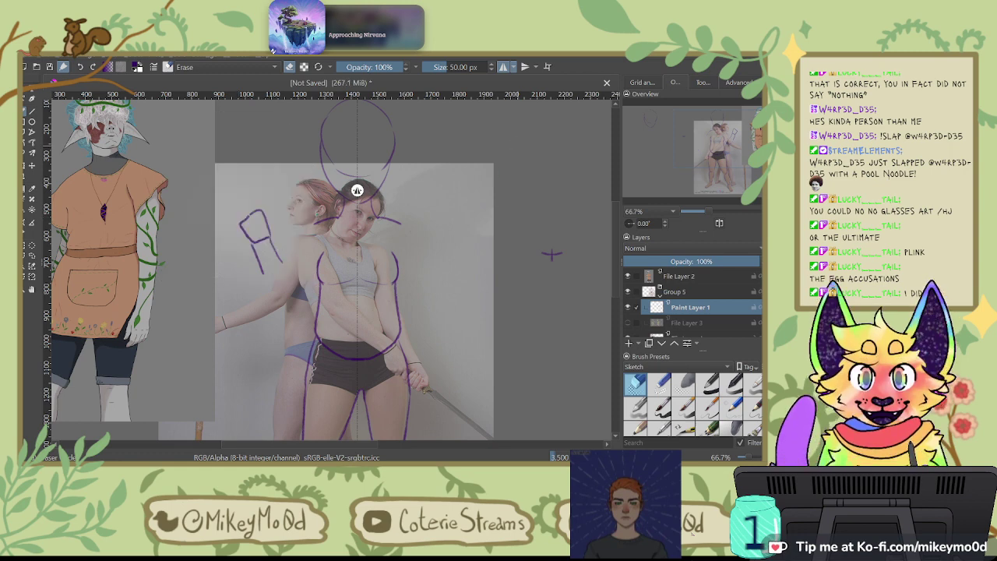
right_click(260, 192)
drag(680, 312, 528, 331)
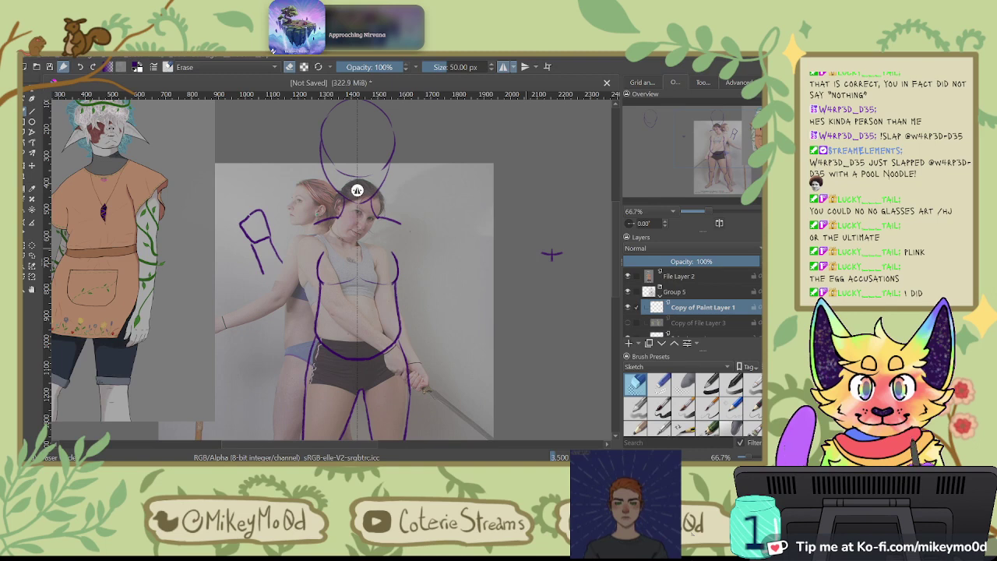
right_click(267, 206)
right_click(270, 210)
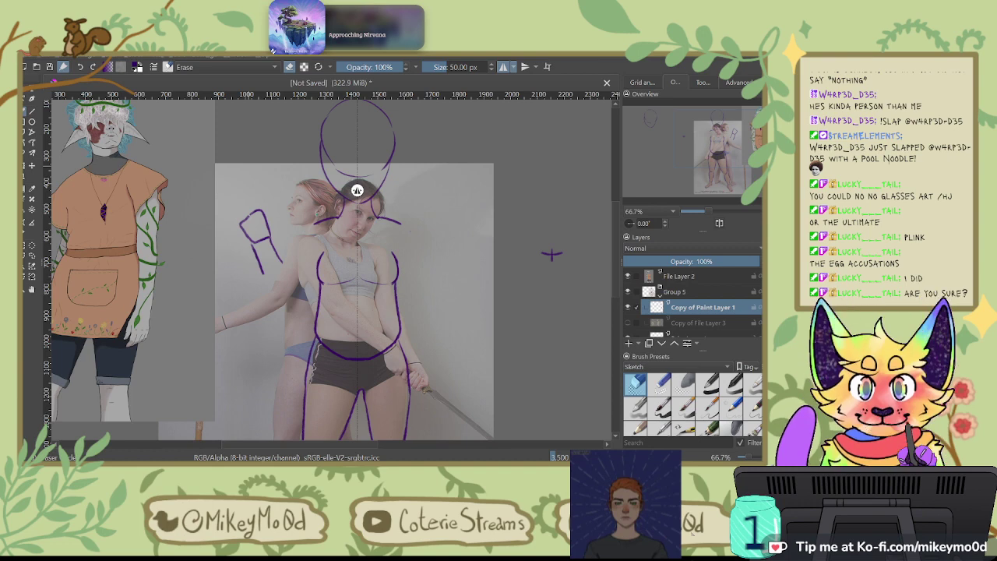
Step: Erase the outline of the raised hand on the original Paint Layer 1
click(697, 323)
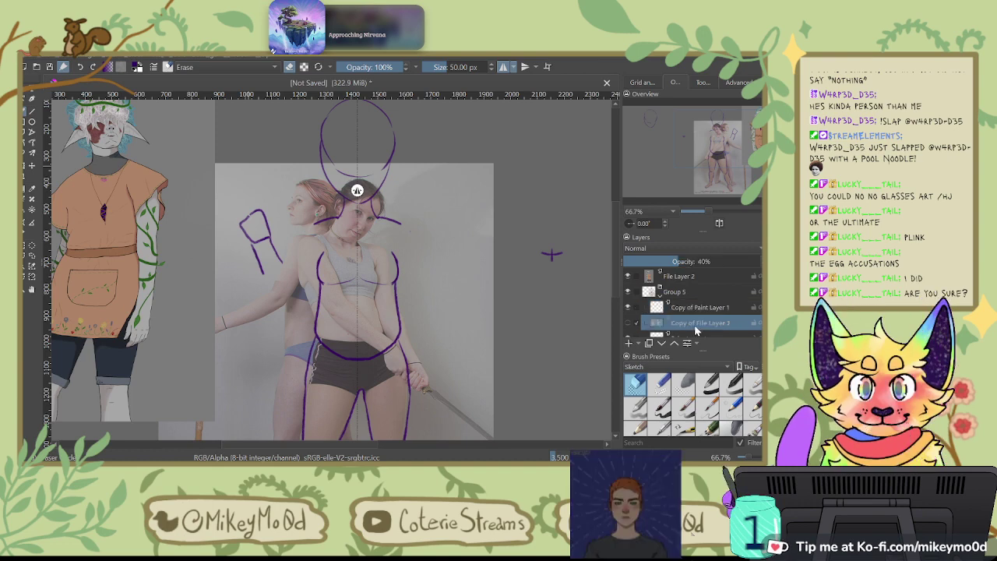
click(697, 307)
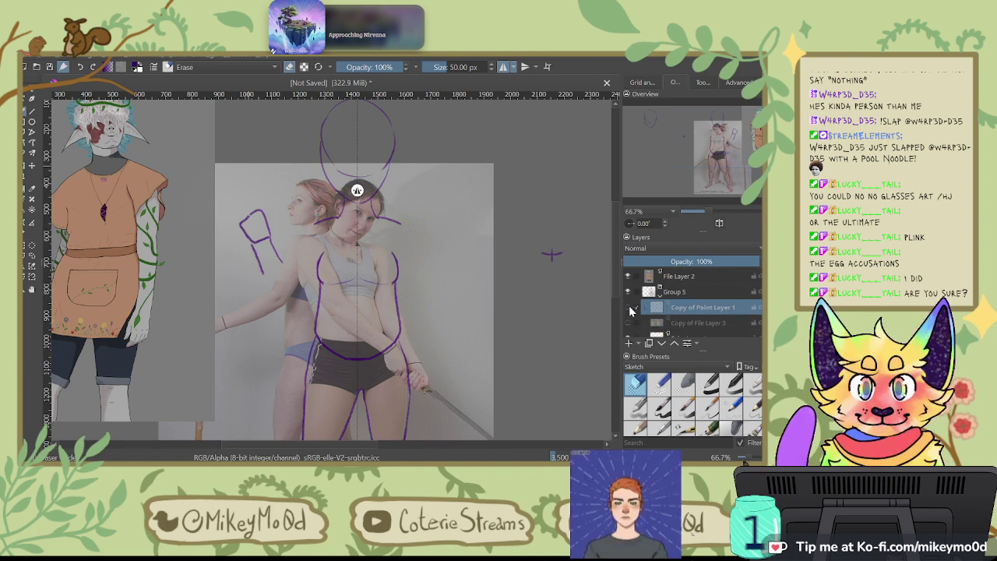
scroll(686, 308, down, 2)
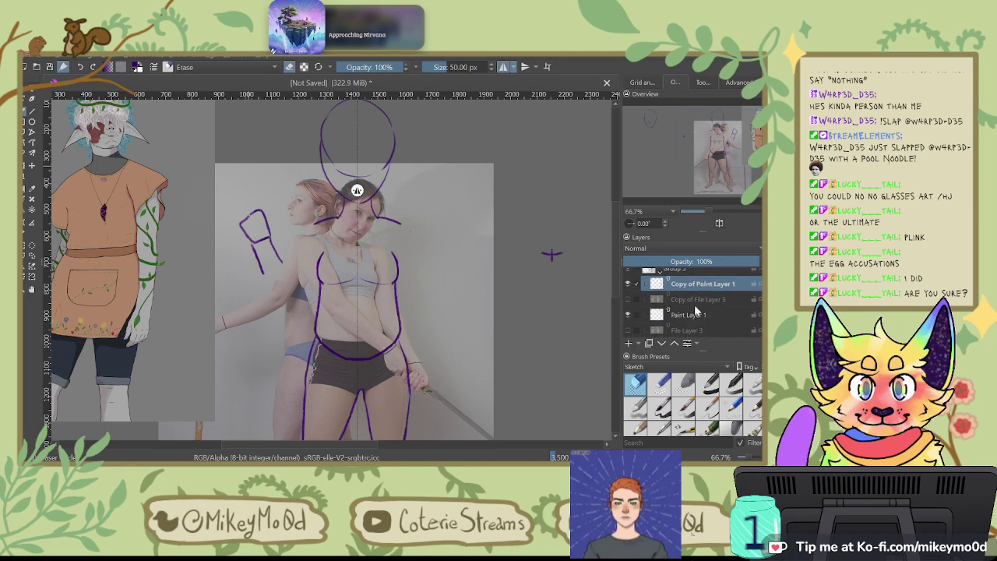
click(663, 316)
click(629, 316)
click(630, 316)
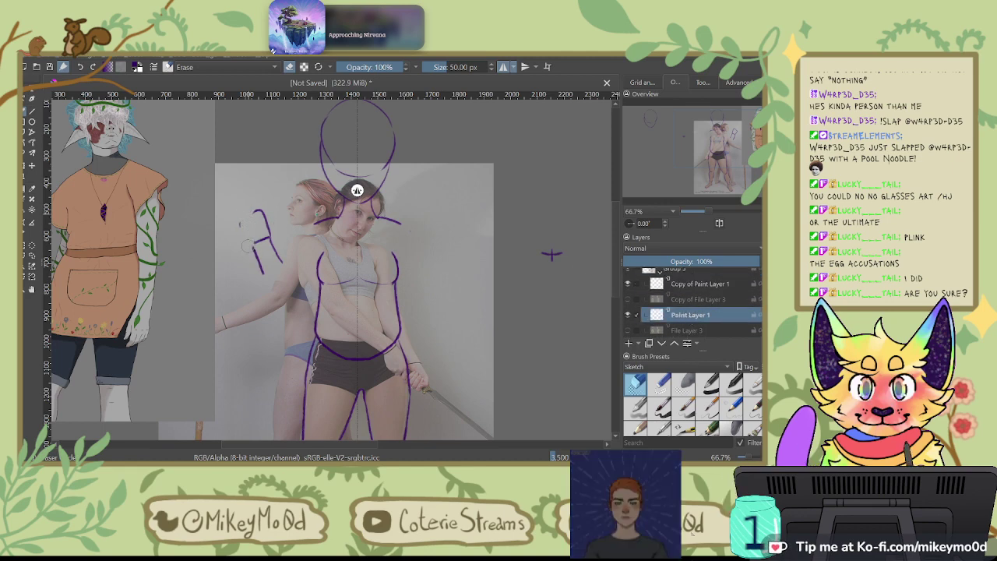
drag(254, 243, 261, 218)
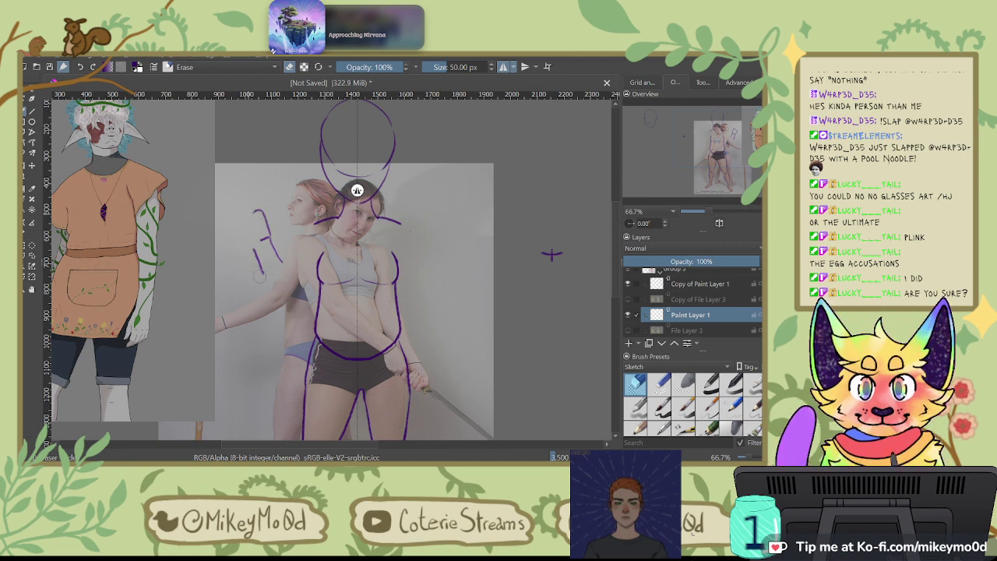
Step: Erase the leftover raised hand and forearm strokes on Copy of Paint Layer 1
click(699, 283)
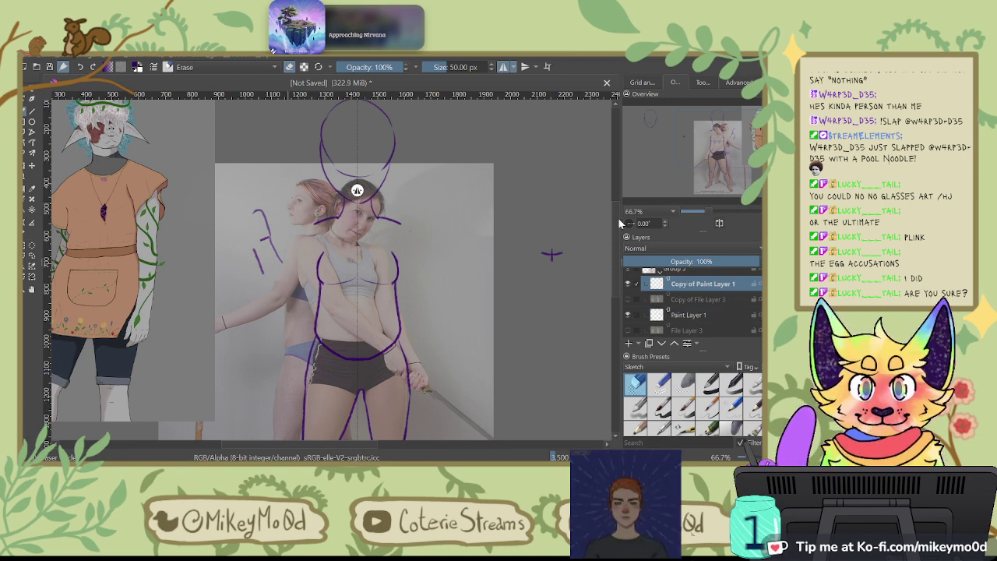
mouse_move(256, 268)
mouse_down()
mouse_move(257, 193)
mouse_move(278, 264)
mouse_up()
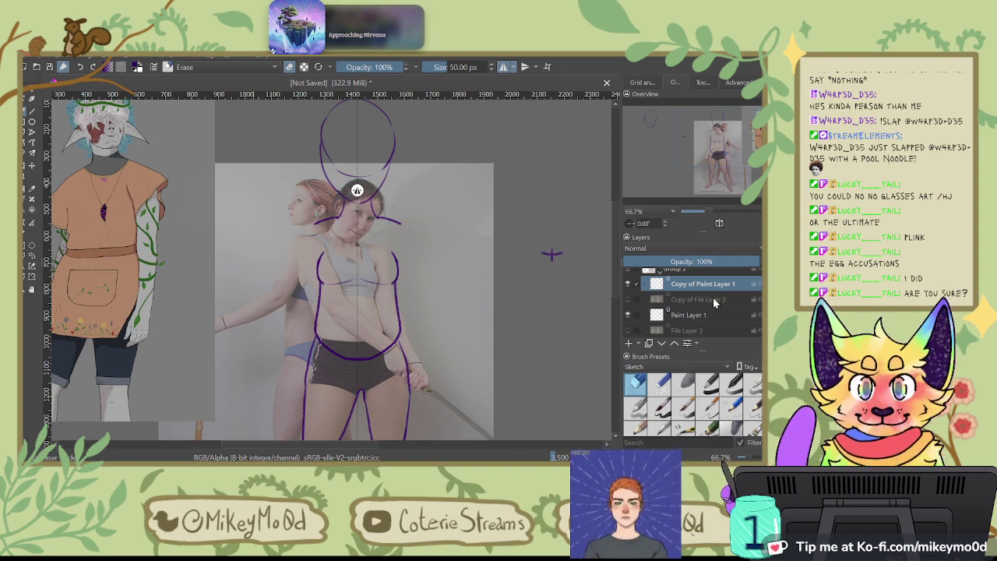
scroll(732, 292, up, 1)
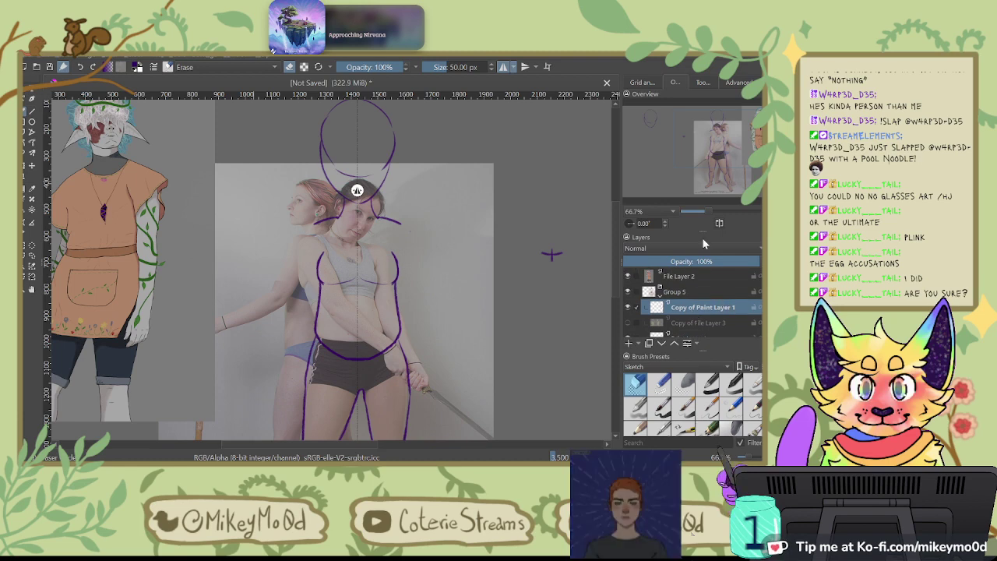
Step: Switch to the 16 px sketch brush on Paint Layer 1 and turn off horizontal mirroring
key(e)
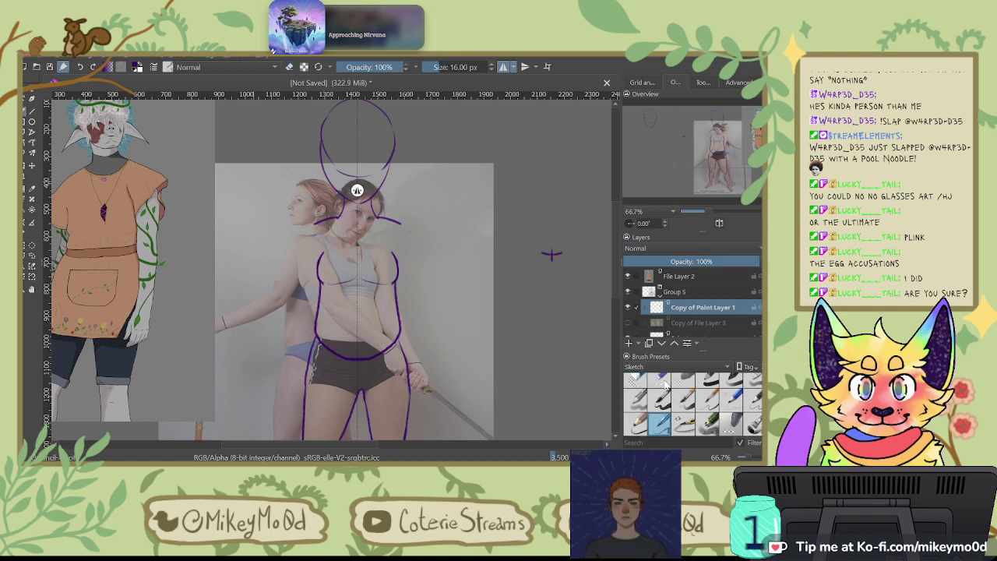
click(712, 335)
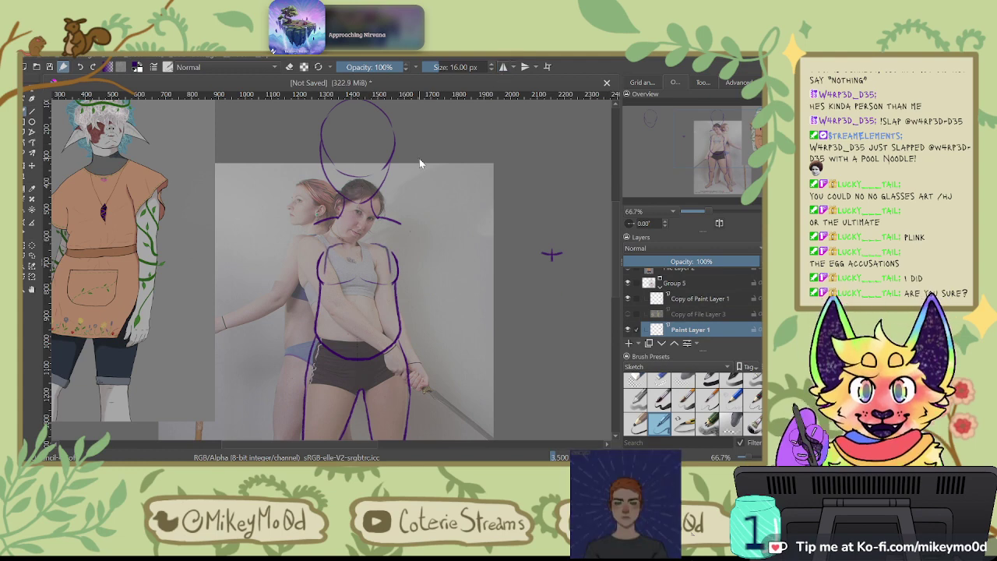
click(503, 67)
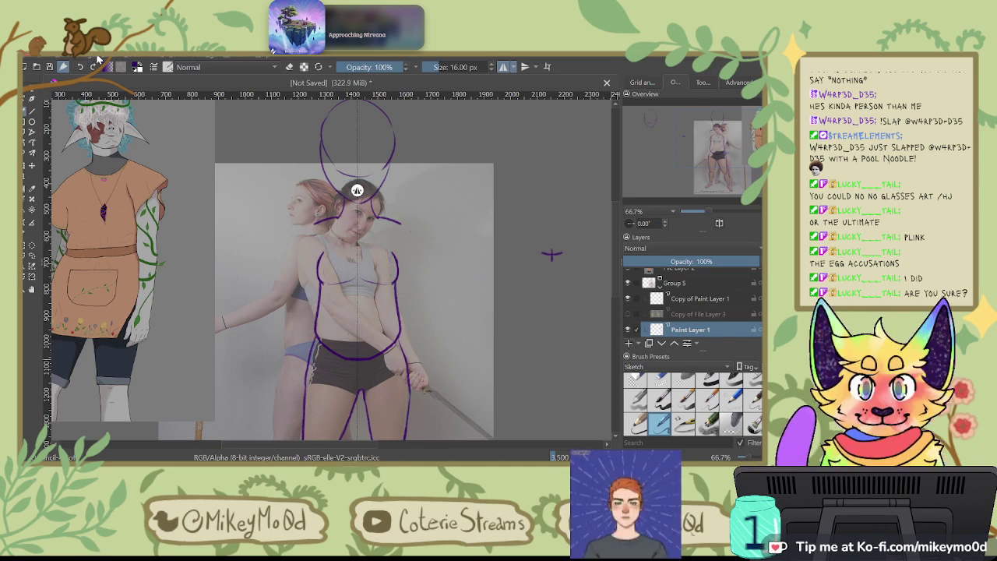
click(503, 67)
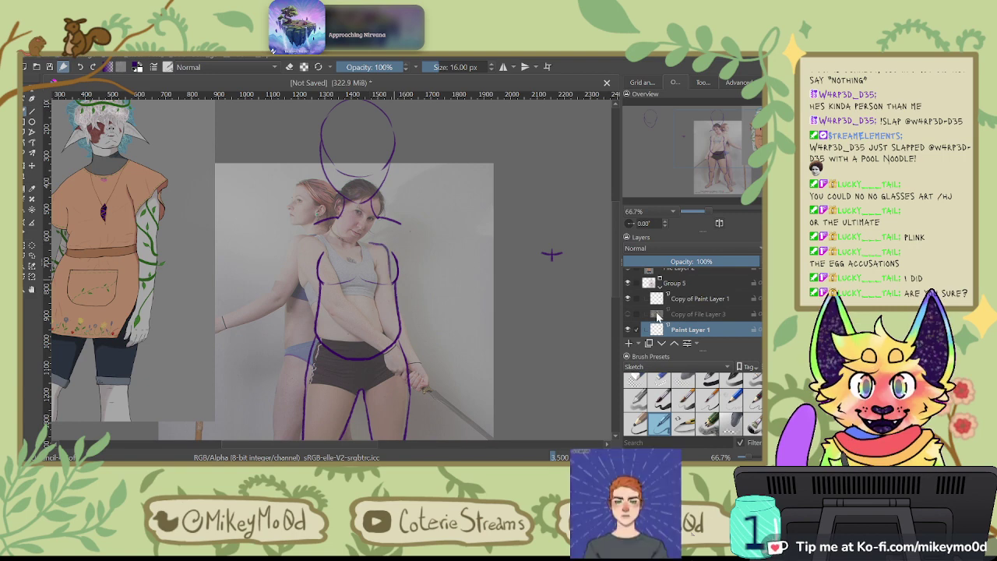
Step: Compare the original and duplicated sketch layers by toggling the visibility of Group 5, Paint Layer 1 and its copy
click(627, 283)
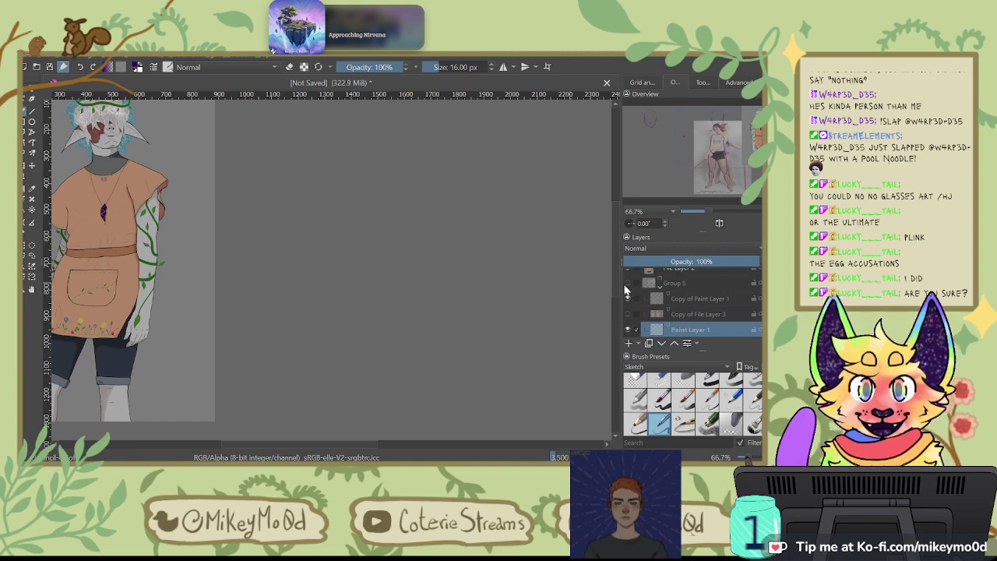
click(628, 284)
click(627, 299)
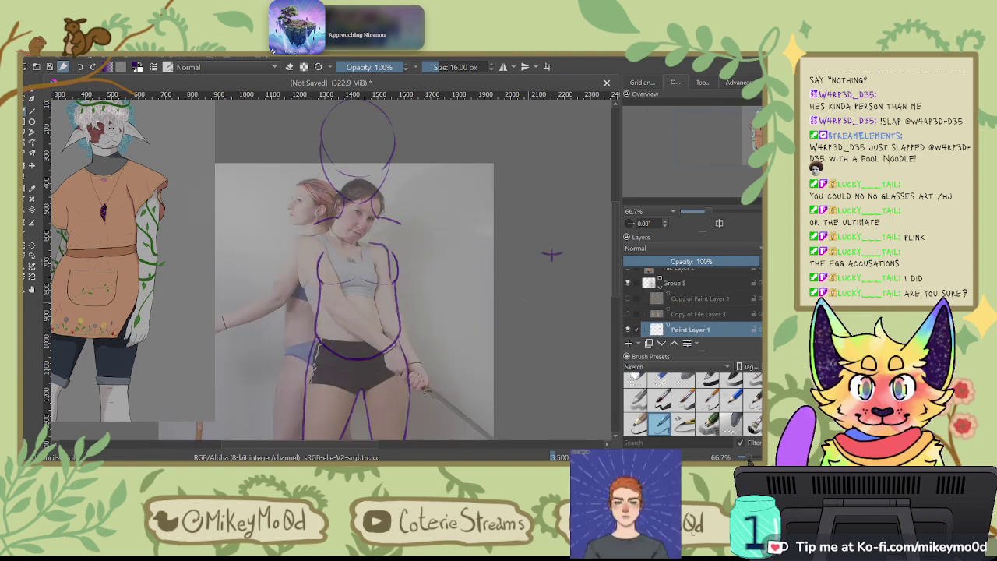
click(658, 304)
click(628, 331)
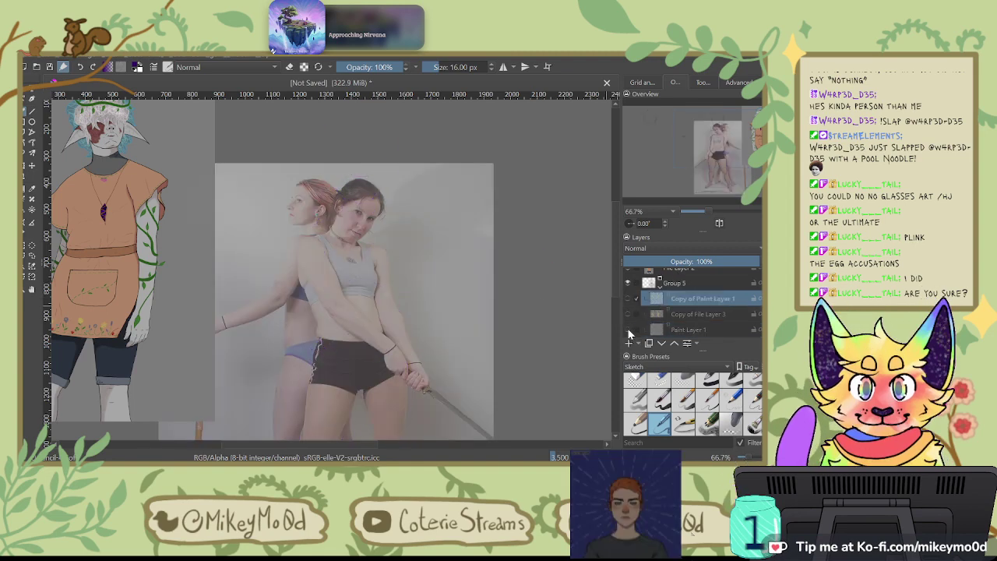
click(628, 331)
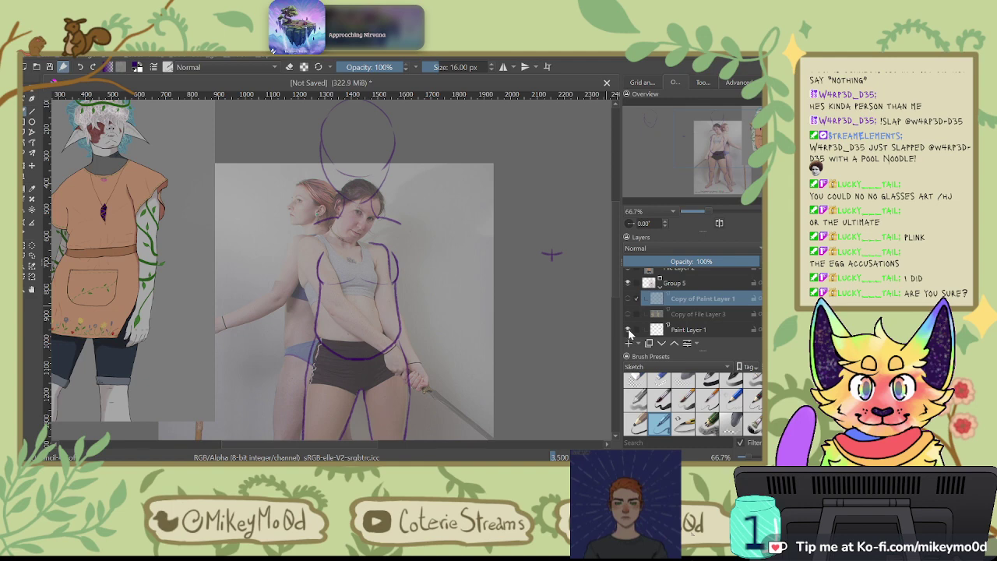
click(628, 298)
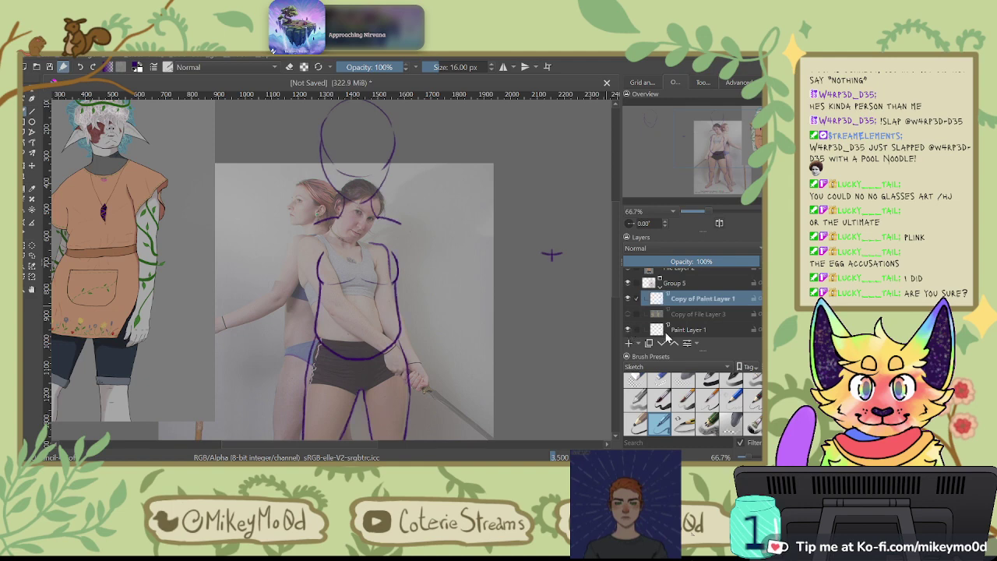
Step: Hide Copy of Paint Layer 1 and delete the original Paint Layer 1
click(627, 298)
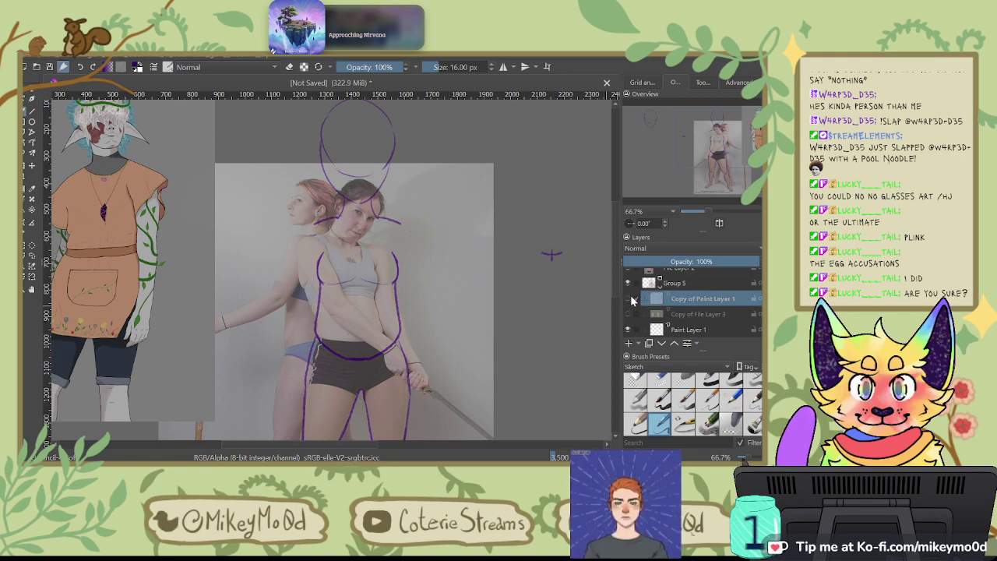
click(692, 330)
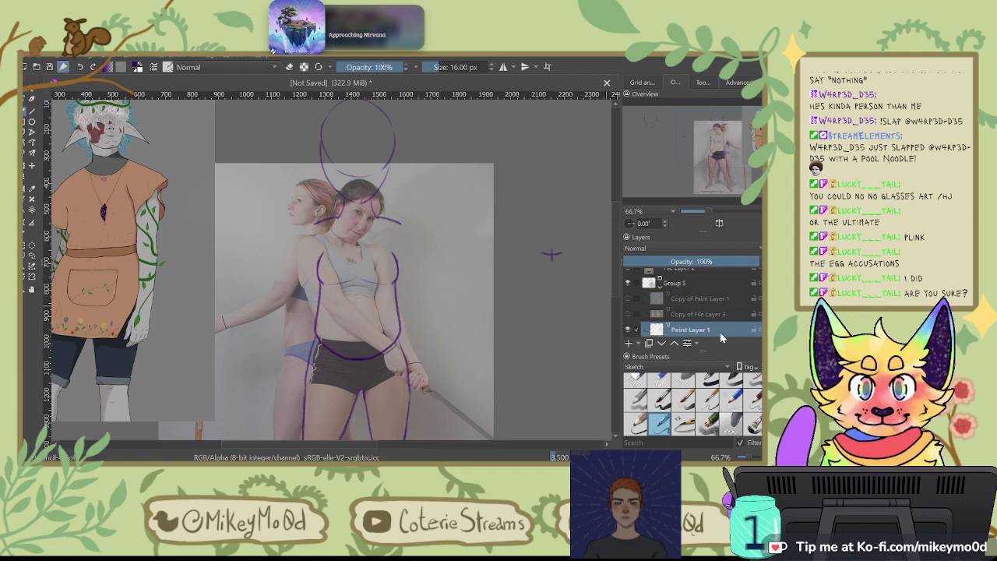
key(shift+Delete)
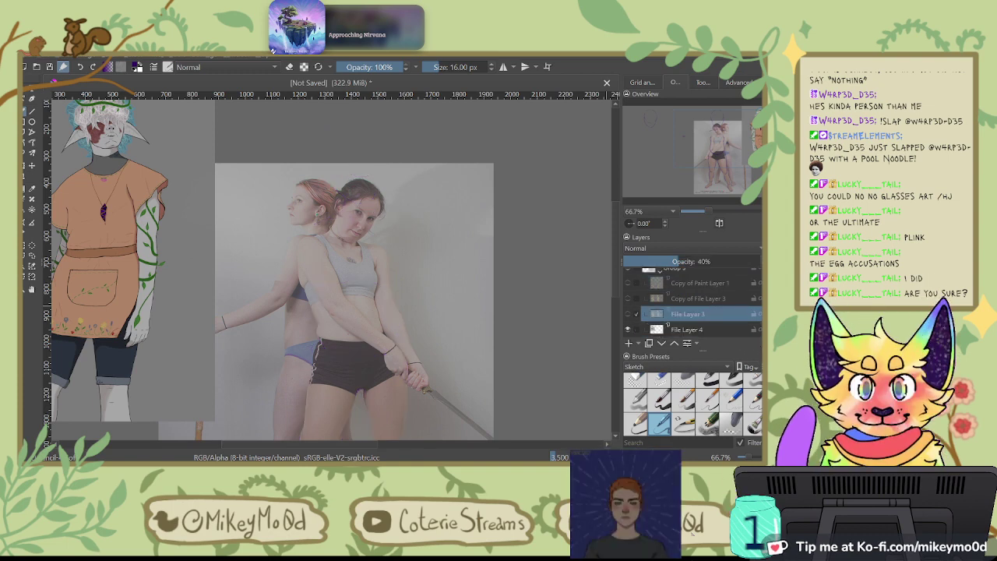
Step: Restore and again delete the original Paint Layer 1, then add a new paint layer above Copy of Paint Layer 1
key(ctrl+z)
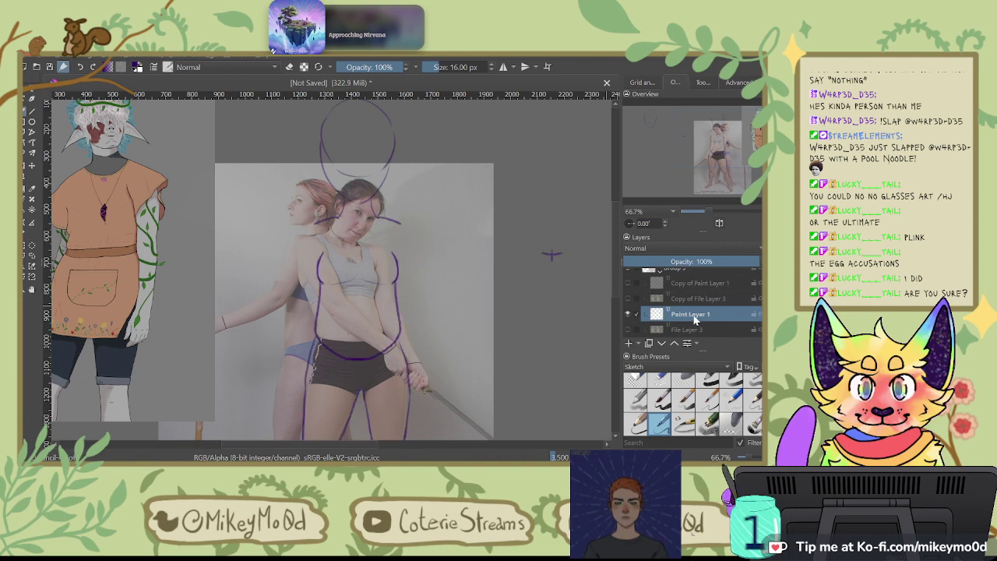
key(shift+Delete)
click(705, 284)
click(630, 284)
click(630, 284)
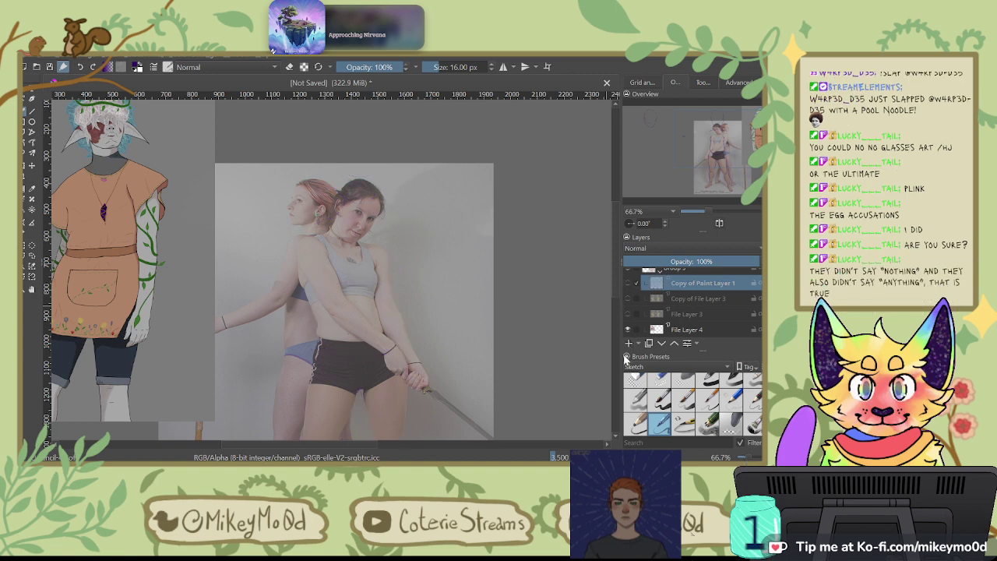
click(630, 344)
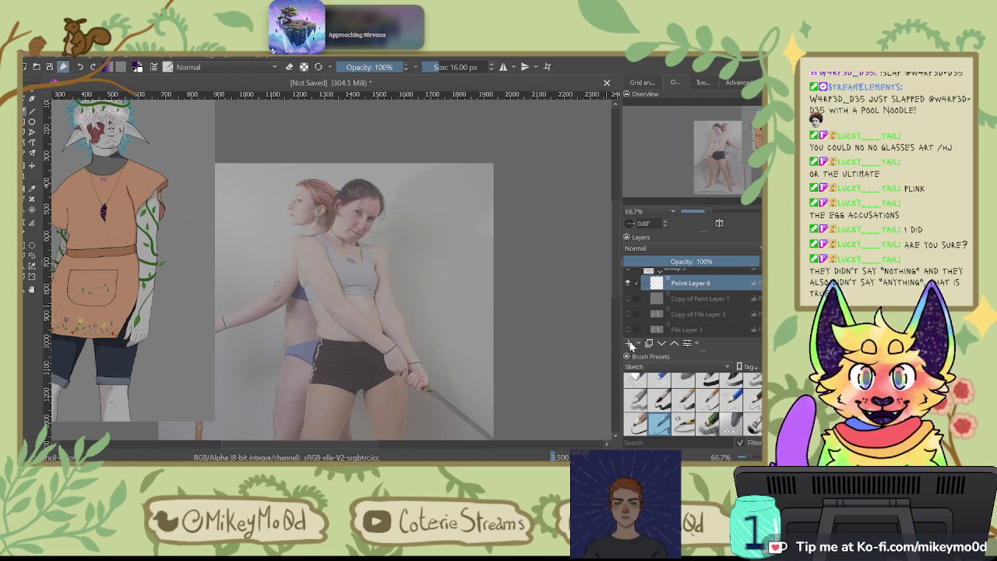
Step: Try to trace the front woman's far shoulder and straight arm over the pose photo in purple, undoing the strokes
scroll(669, 325, down, 2)
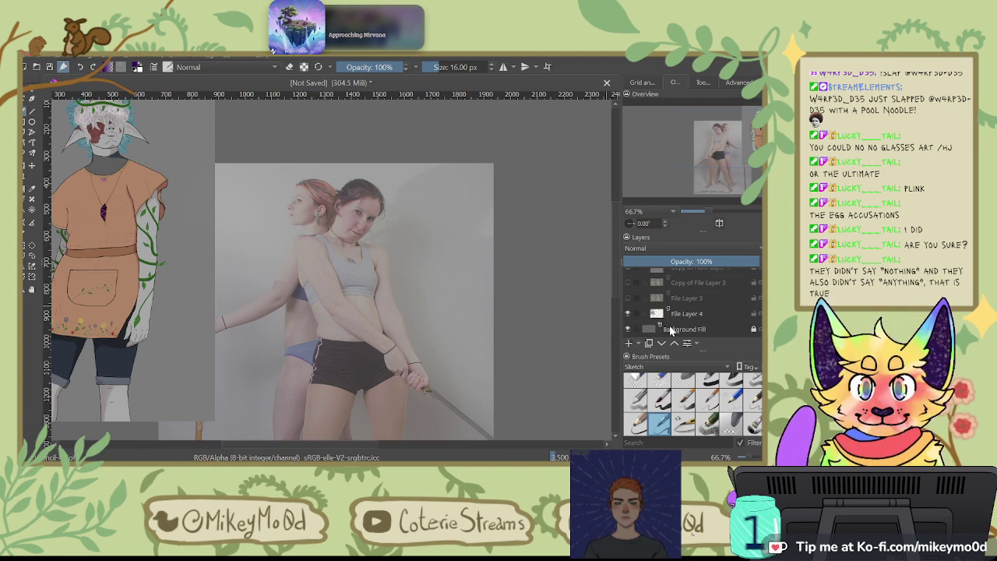
scroll(431, 271, up, 2)
scroll(400, 296, up, 1)
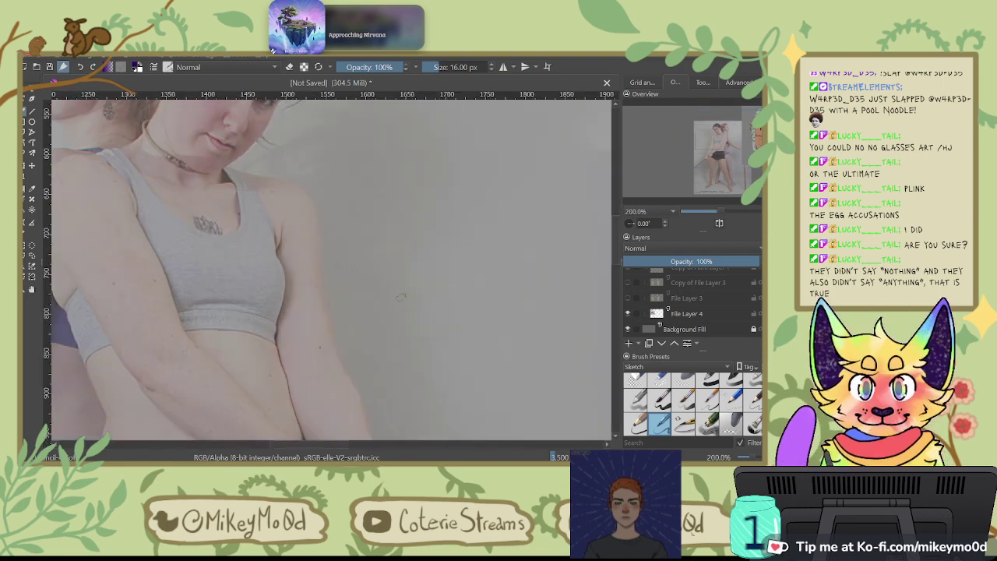
mouse_move(350, 294)
mouse_down()
mouse_move(384, 335)
mouse_move(560, 214)
mouse_up()
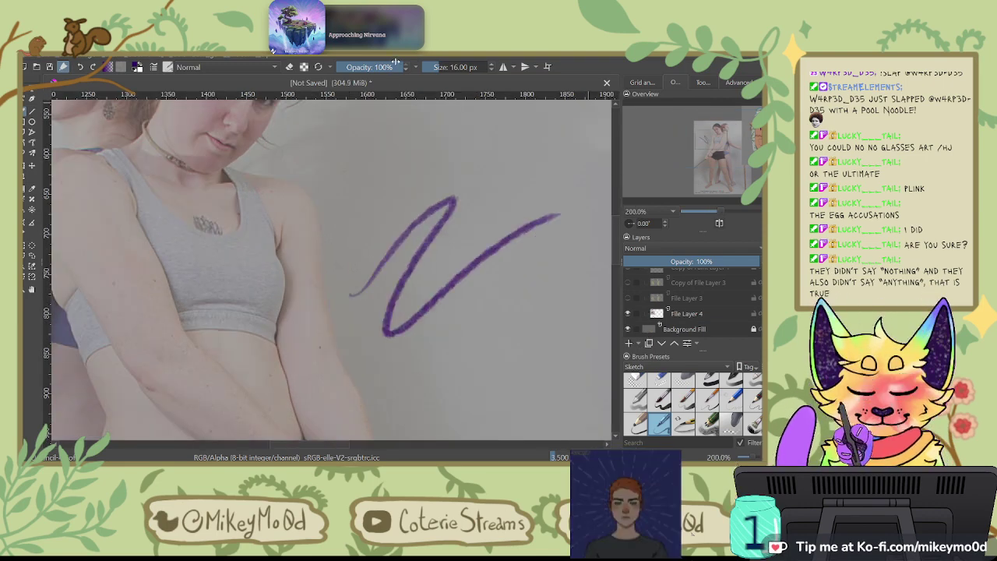
key(ctrl+z)
drag(405, 261, 475, 134)
scroll(352, 322, down, 1)
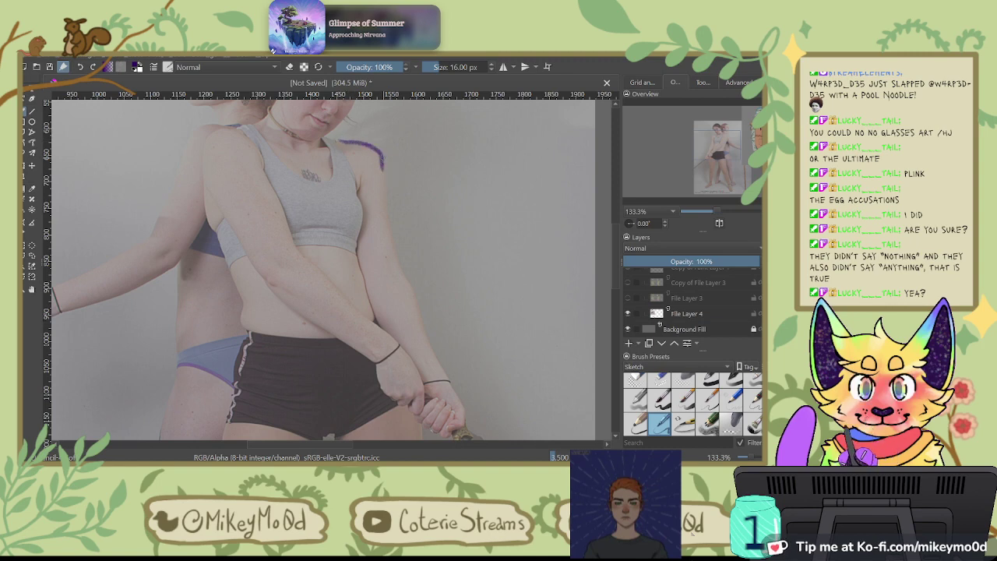
drag(409, 277, 448, 381)
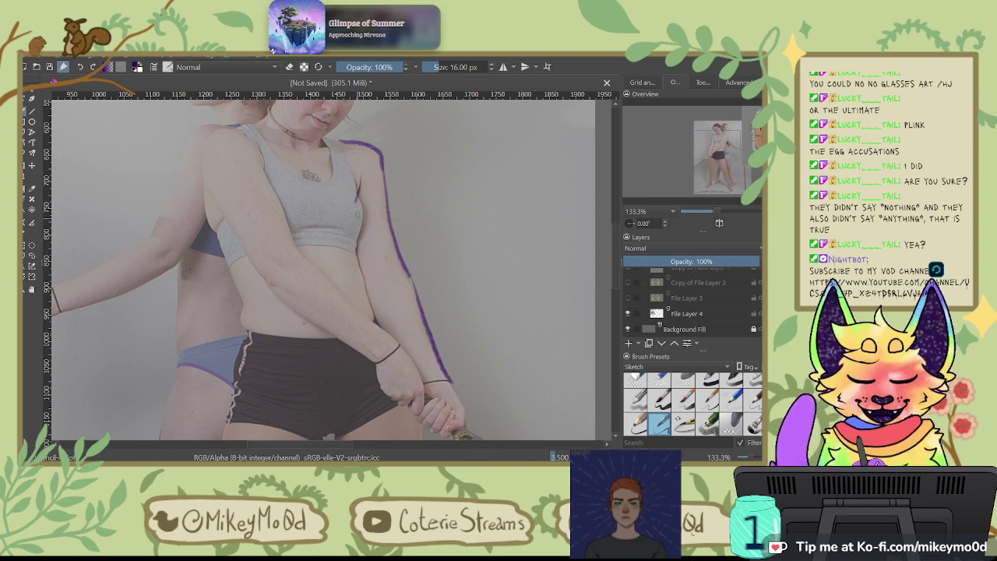
drag(359, 227, 375, 299)
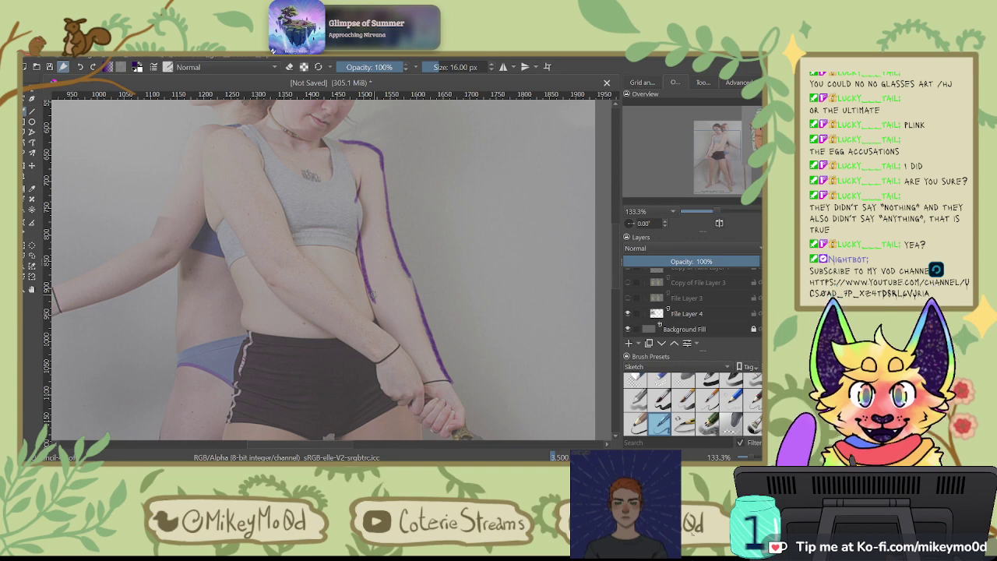
key(ctrl+z)
key(ctrl+z)
key(ctrl+z)
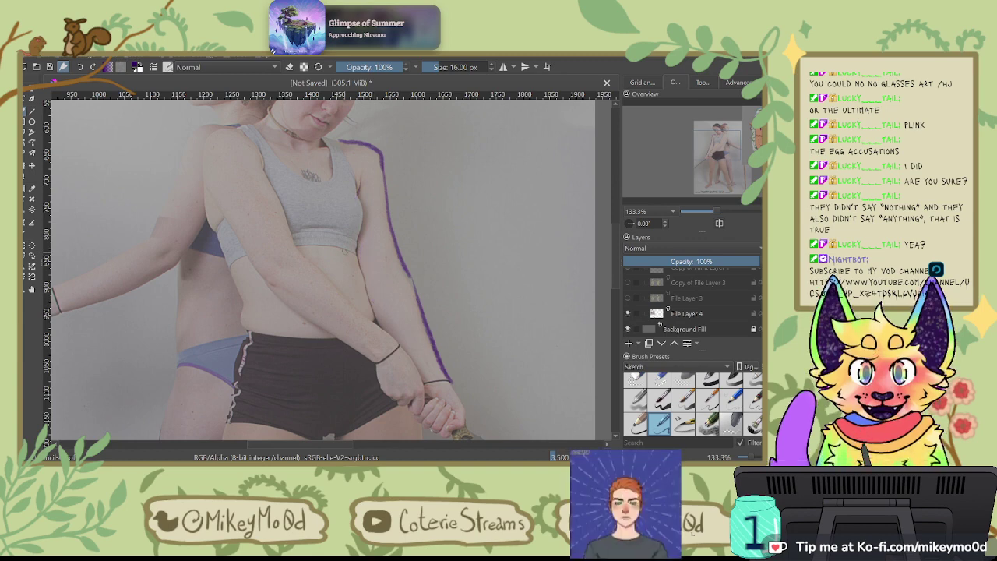
key(ctrl+z)
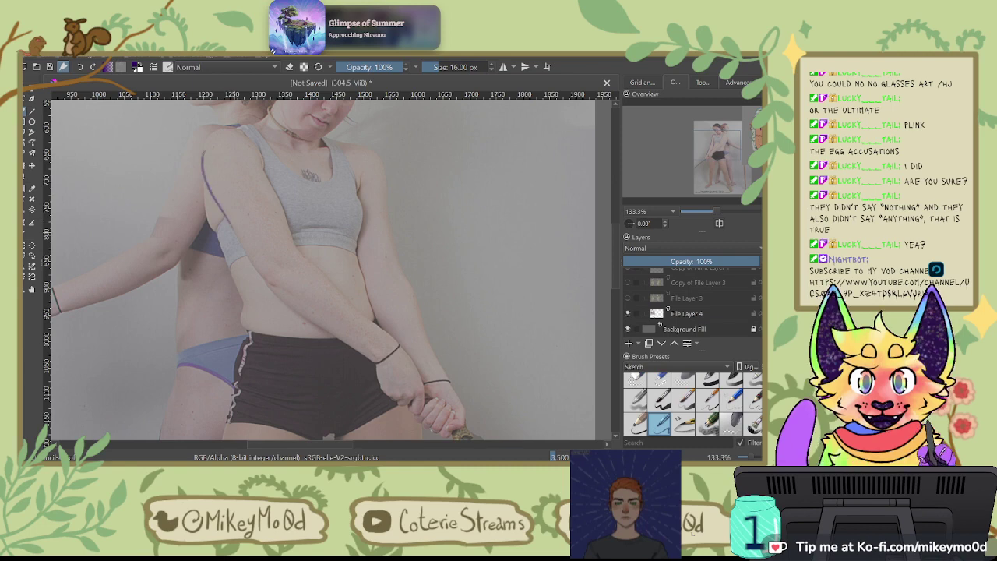
Step: Trace the shoulder, upper arm and upper forearm of the front woman's arm that crosses her torso
drag(253, 145, 272, 195)
key(ctrl+z)
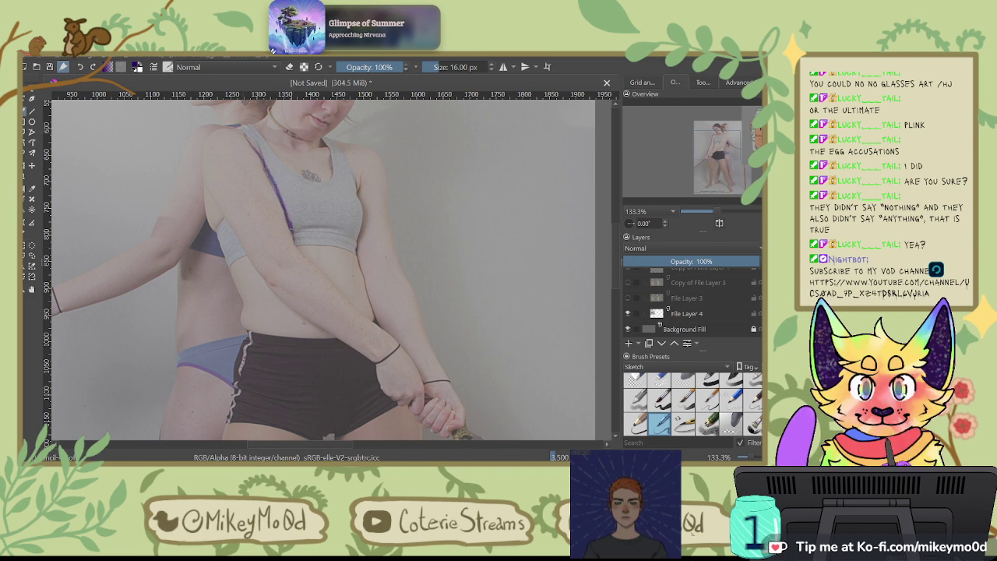
mouse_move(203, 164)
mouse_down()
mouse_move(242, 248)
mouse_move(303, 257)
mouse_move(359, 310)
mouse_up()
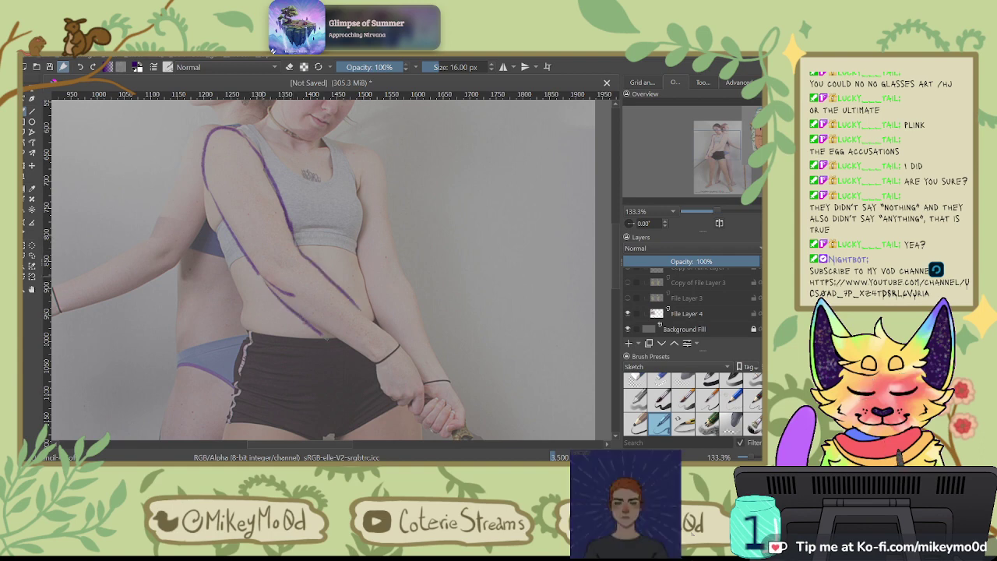
drag(339, 341, 354, 352)
Step: Trace the rest of the crossing forearm down to the wrist and outline the back of the hand over the photo
key(4)
key(4)
key(4)
key(4)
key(4)
key(4)
key(4)
key(4)
key(4)
key(4)
key(4)
key(4)
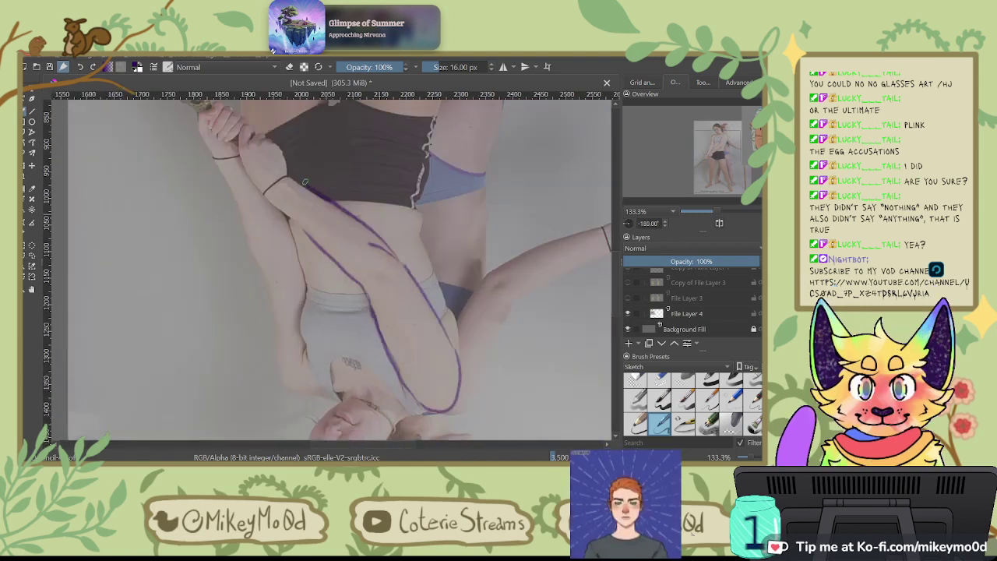
mouse_move(305, 183)
mouse_down()
mouse_move(268, 192)
mouse_move(278, 178)
mouse_up()
key(ctrl+z)
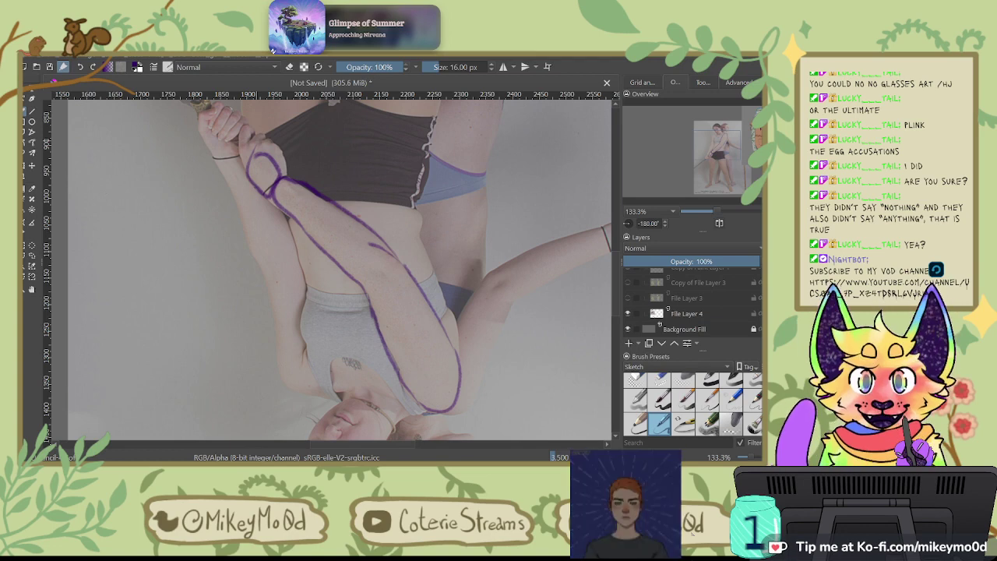
Step: Hide the pose photo on File Layer 4 and show Copy of Paint Layer 1 together with the traced arm
key(6)
key(6)
key(6)
key(6)
key(6)
key(6)
key(6)
key(6)
key(6)
key(6)
key(6)
key(6)
key(6)
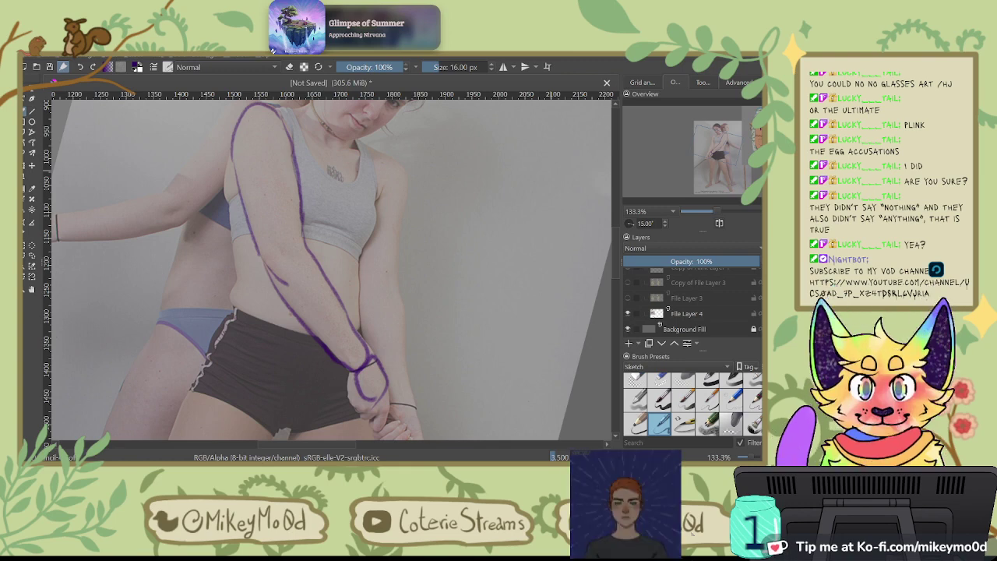
scroll(564, 338, down, 6)
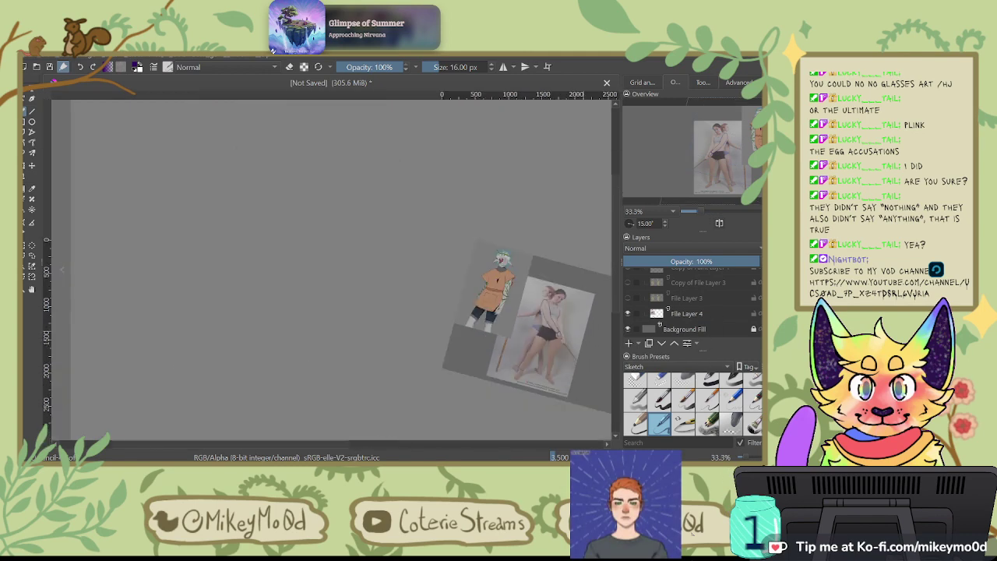
scroll(564, 337, up, 2)
drag(605, 318, 491, 310)
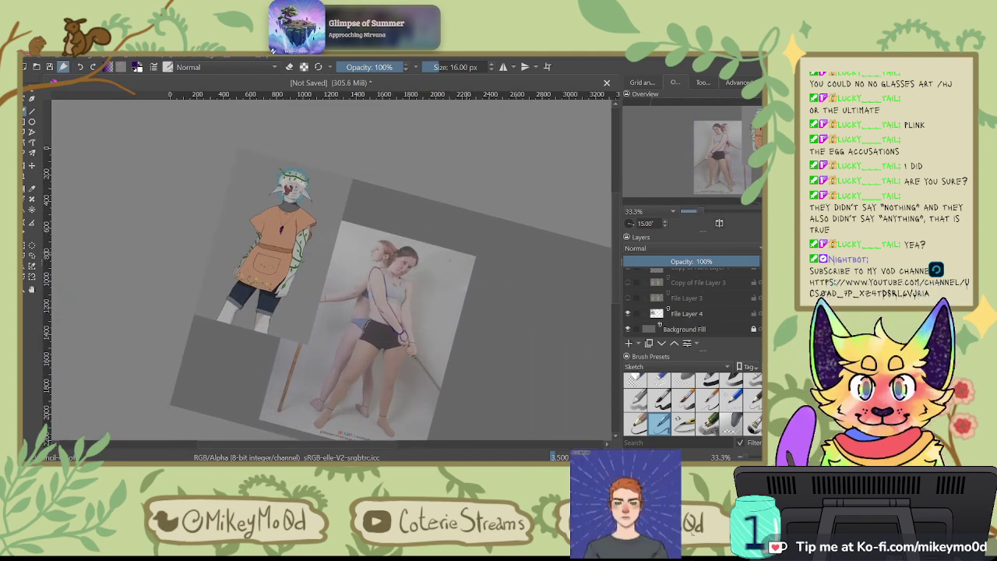
key(4)
key(4)
key(5)
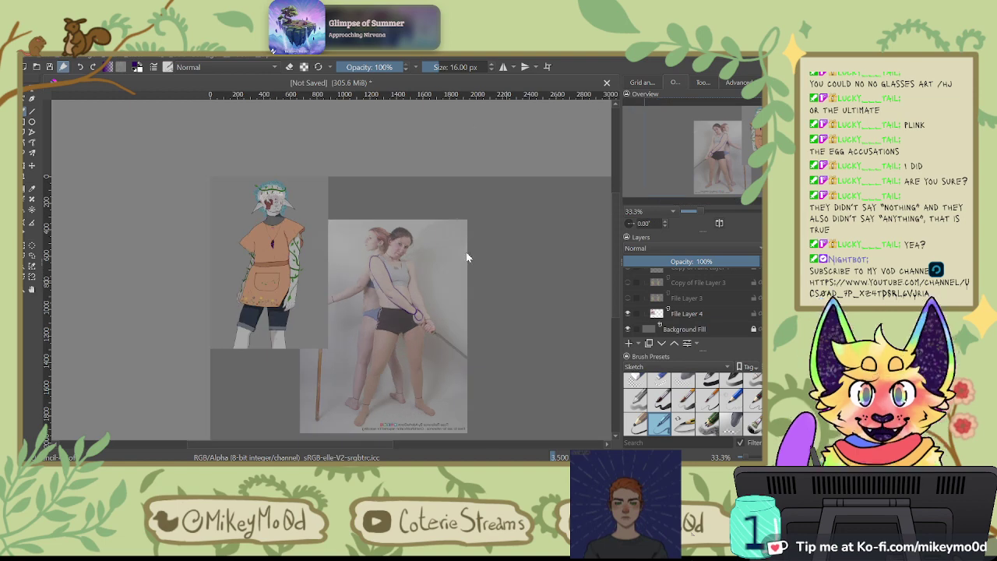
click(628, 313)
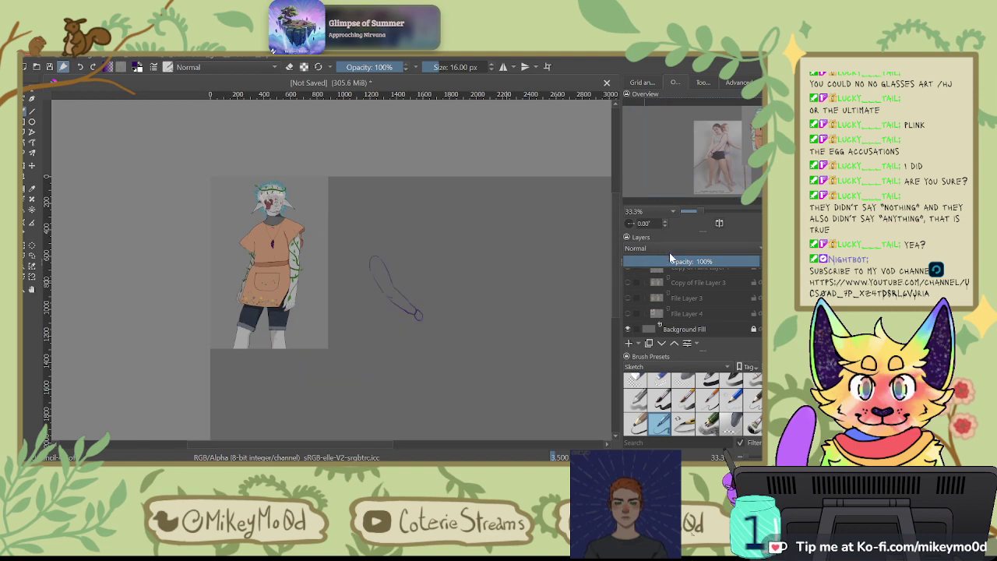
key(Insert)
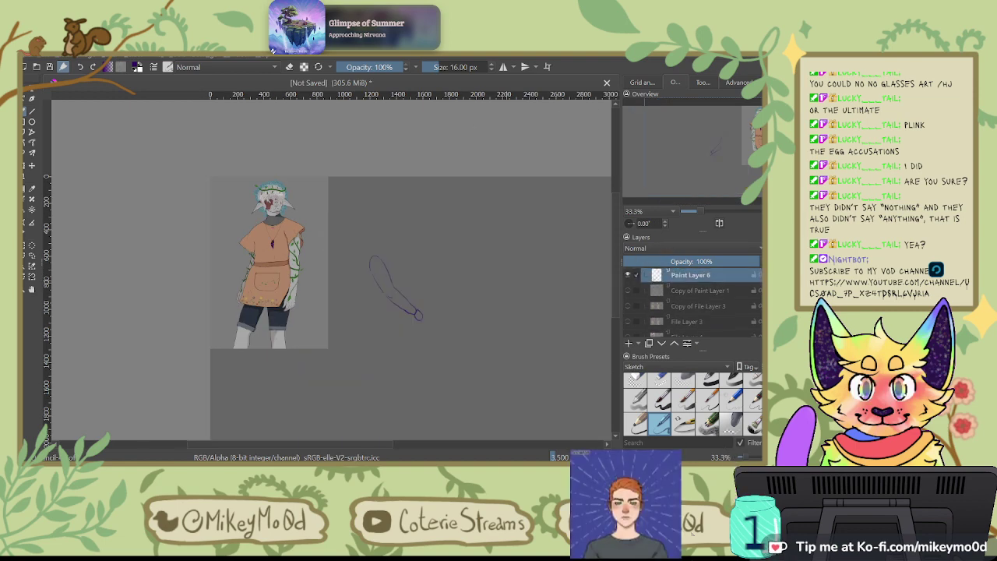
click(628, 295)
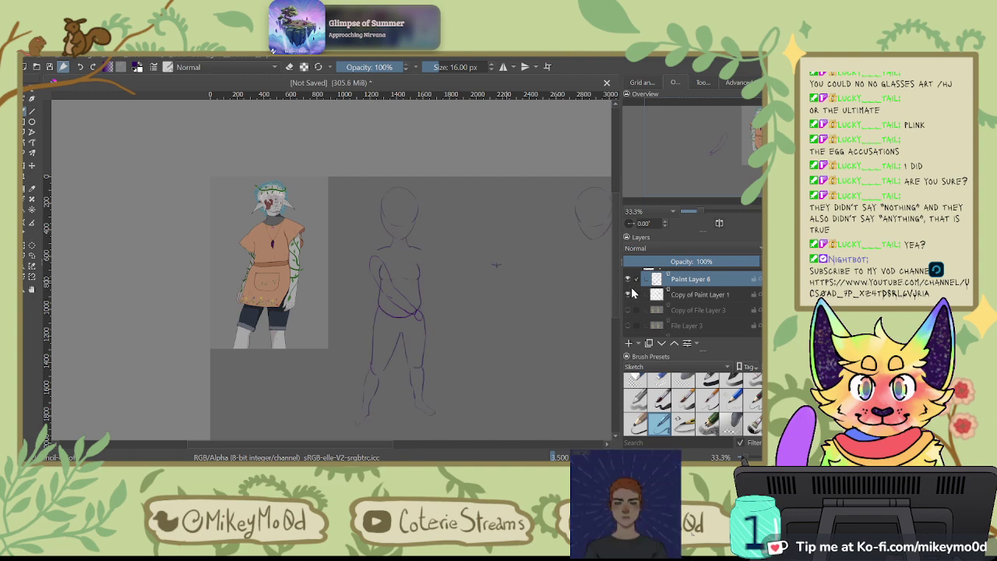
click(698, 294)
scroll(535, 321, down, 1)
scroll(549, 293, up, 2)
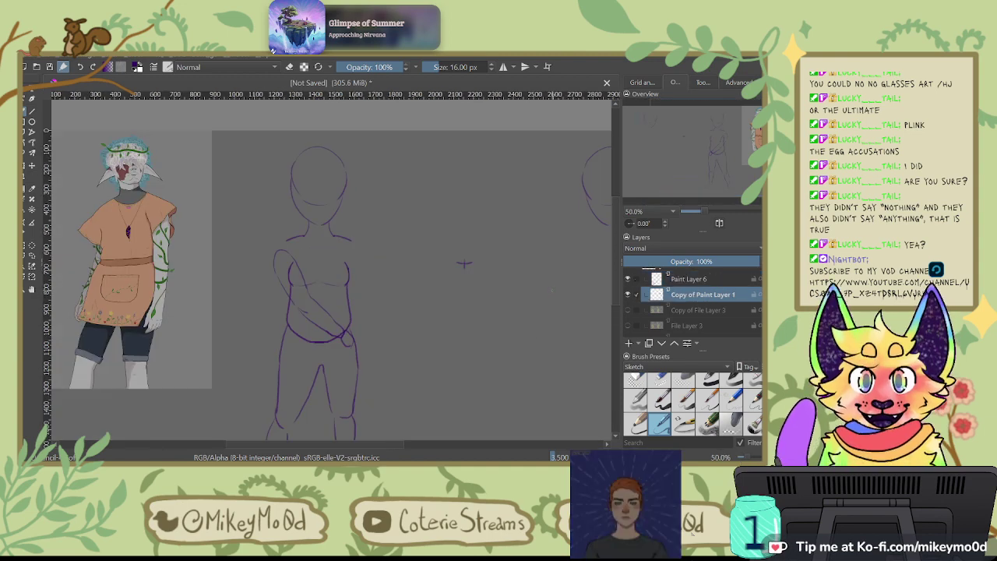
scroll(552, 291, up, 1)
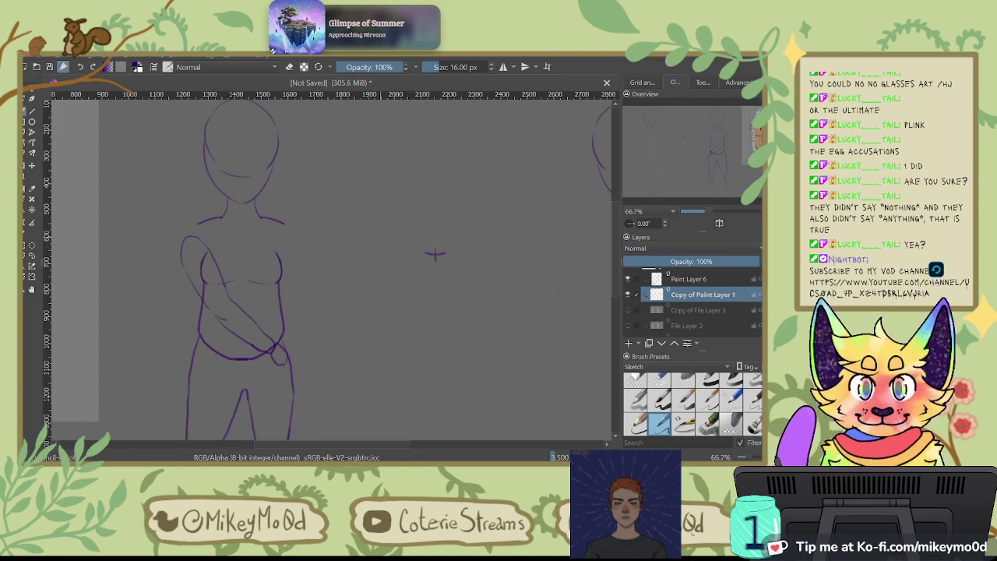
mouse_move(405, 251)
mouse_down()
mouse_move(477, 222)
mouse_move(532, 231)
mouse_move(483, 241)
mouse_move(438, 231)
mouse_move(424, 248)
mouse_move(507, 218)
mouse_move(506, 206)
mouse_up()
click(25, 166)
key(ctrl+z)
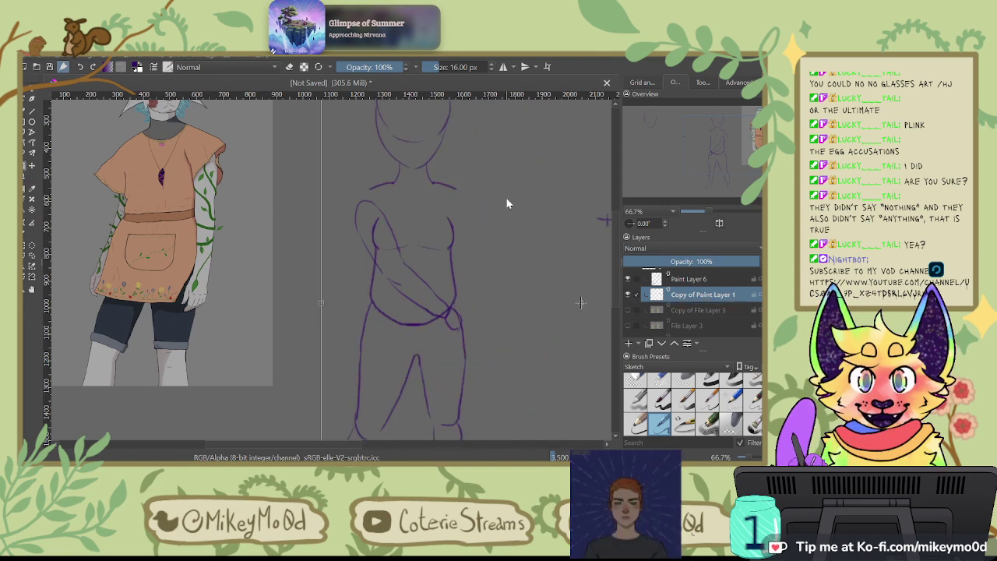
Step: Transform the arm on Paint Layer 6: move it to the figure's opposite shoulder, tilt it outward and enlarge it slightly
click(692, 278)
mouse_move(417, 249)
mouse_down()
mouse_move(507, 218)
mouse_move(506, 251)
mouse_up()
drag(577, 152, 569, 146)
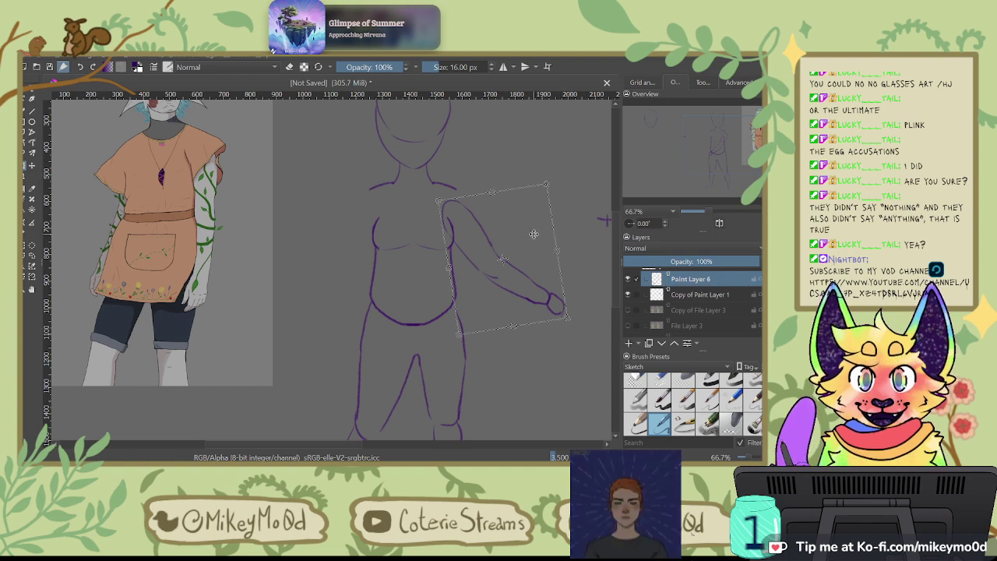
key(Return)
drag(519, 225, 521, 225)
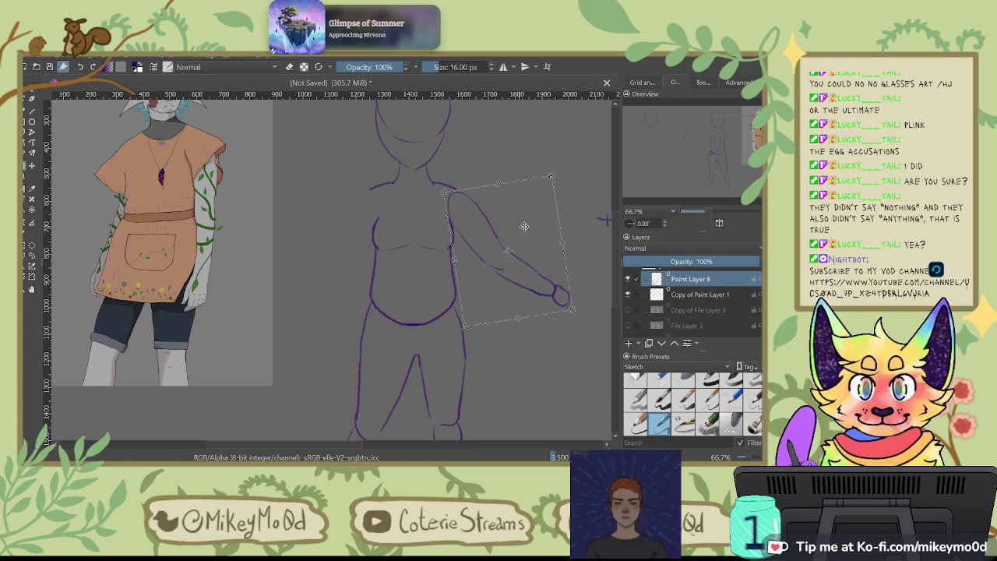
drag(572, 309, 588, 322)
Step: Move the arm back to the shoulder nearest the character reference and rotate it to hang beside the torso
mouse_move(585, 224)
mouse_down()
mouse_move(548, 292)
mouse_move(343, 261)
mouse_move(349, 234)
mouse_up()
mouse_move(438, 258)
mouse_down()
mouse_move(376, 222)
mouse_move(461, 250)
mouse_move(433, 163)
mouse_move(473, 226)
mouse_move(500, 242)
mouse_up()
drag(350, 235, 378, 234)
drag(393, 187, 398, 208)
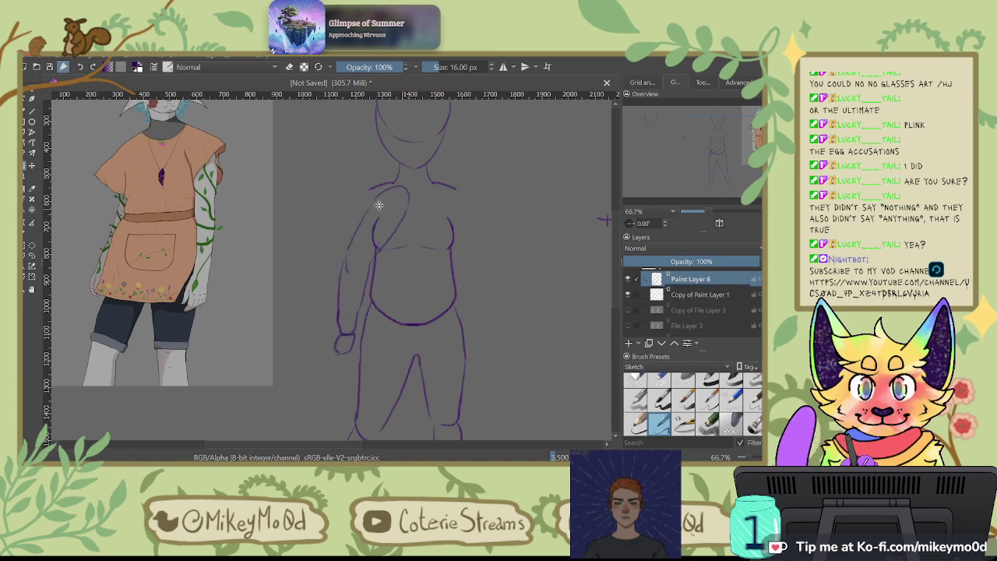
drag(383, 177, 385, 244)
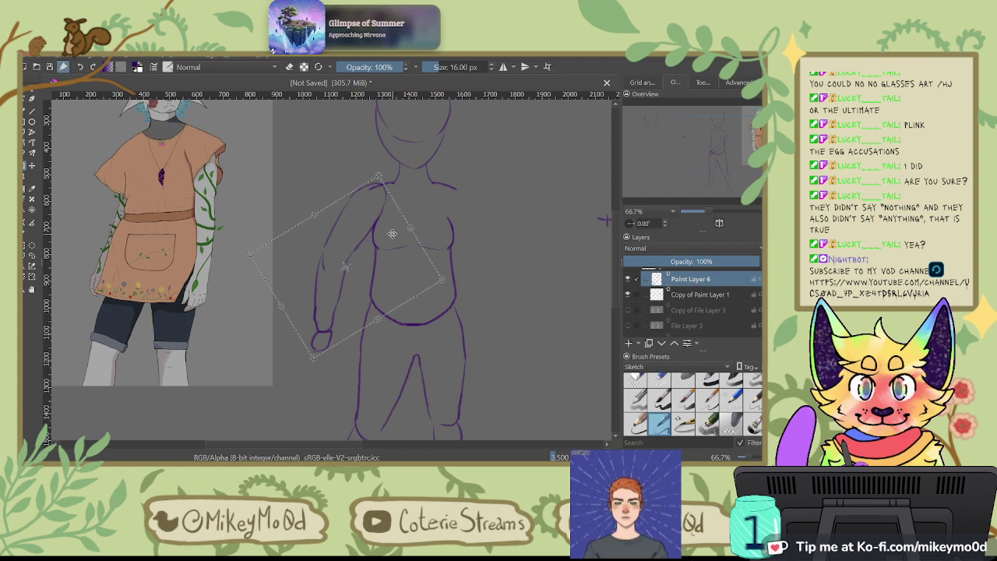
key(Return)
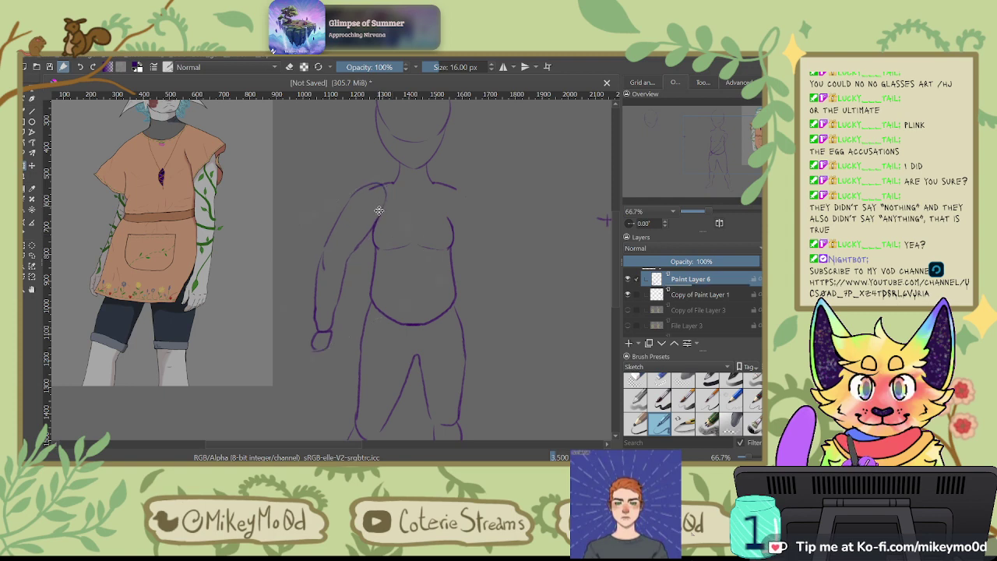
Step: Transform the arm on Paint Layer 6, nudging it so its shoulder curve meets the body sketch's shoulder line
key(ctrl+t)
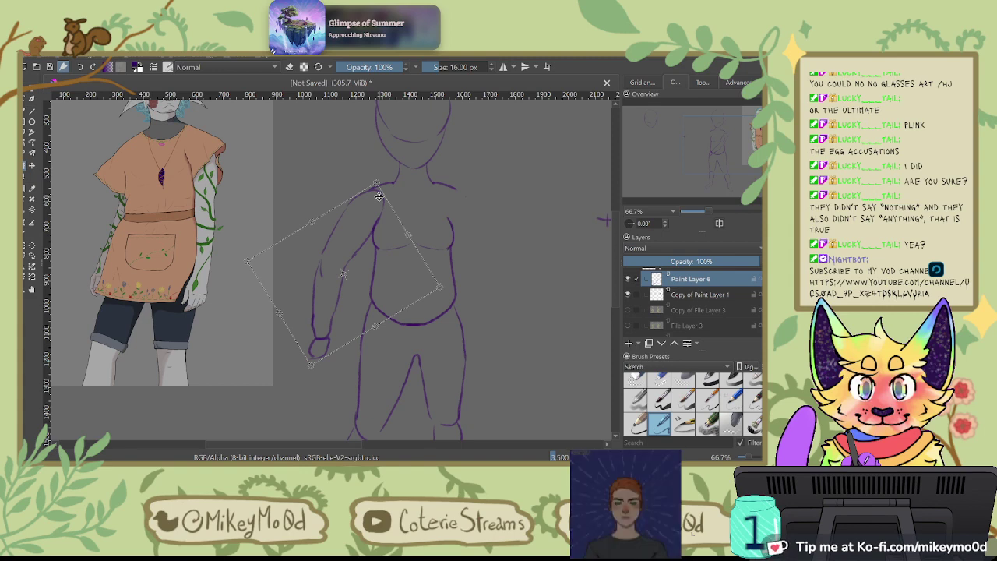
key(Return)
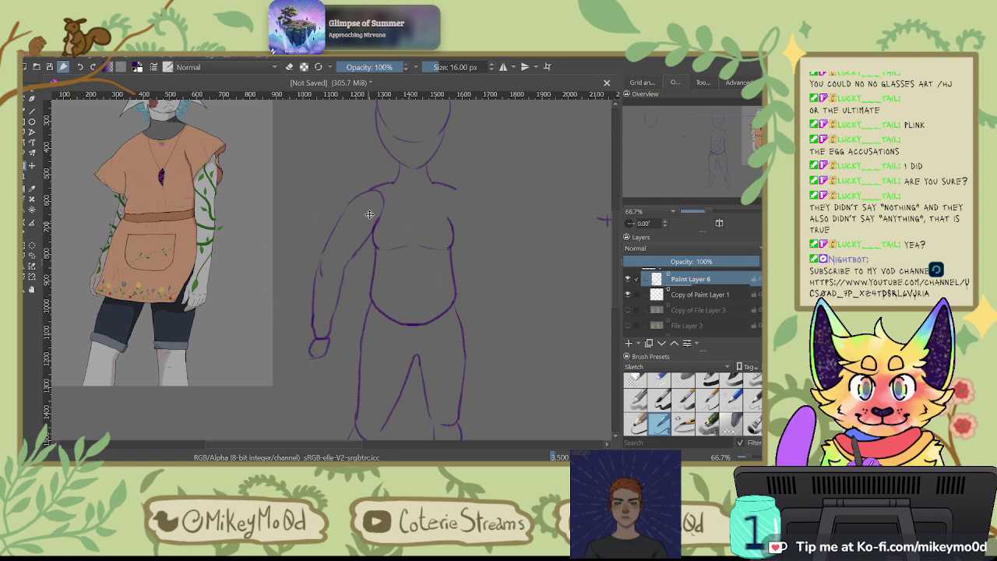
scroll(368, 193, up, 3)
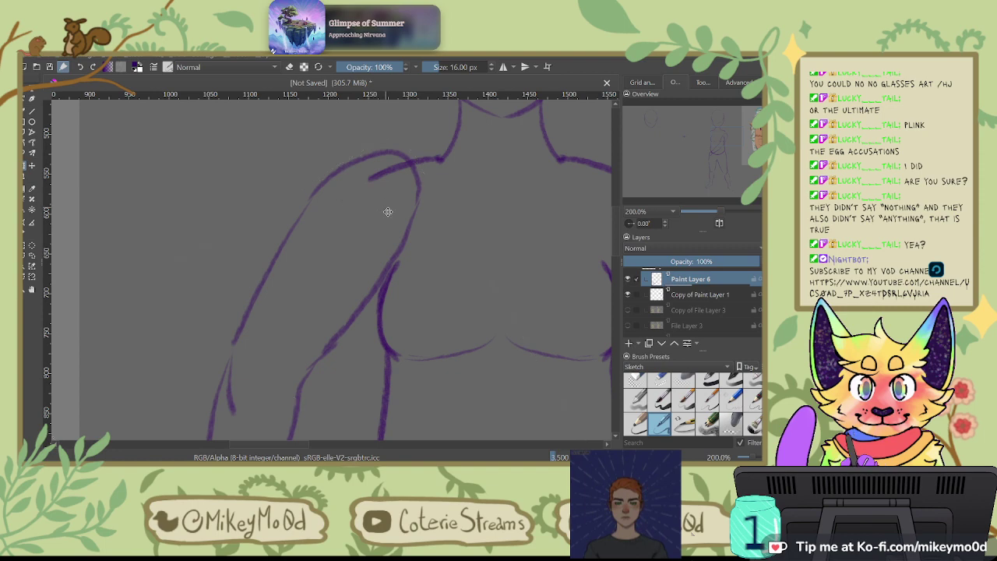
drag(395, 227, 386, 222)
key(ctrl+z)
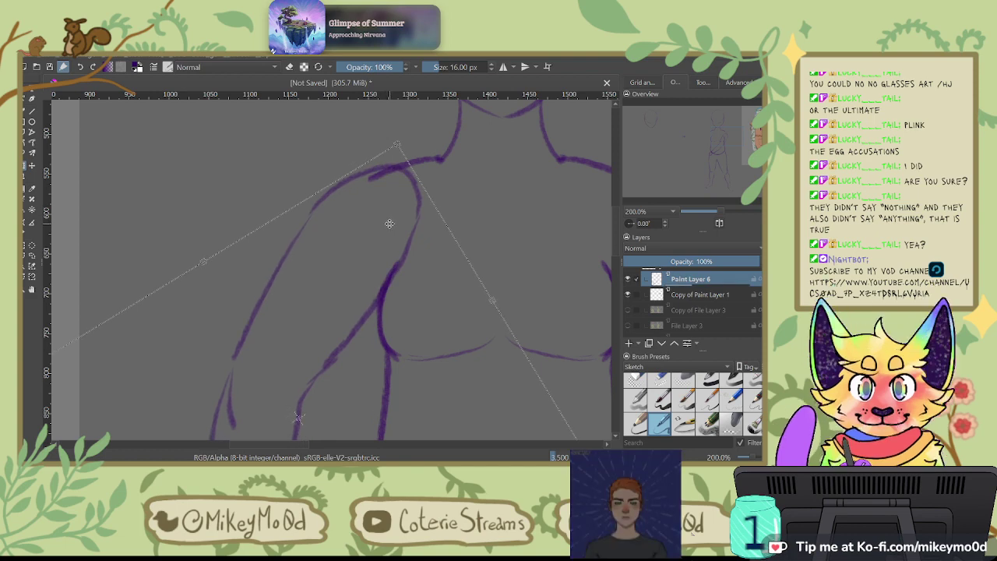
scroll(389, 223, down, 4)
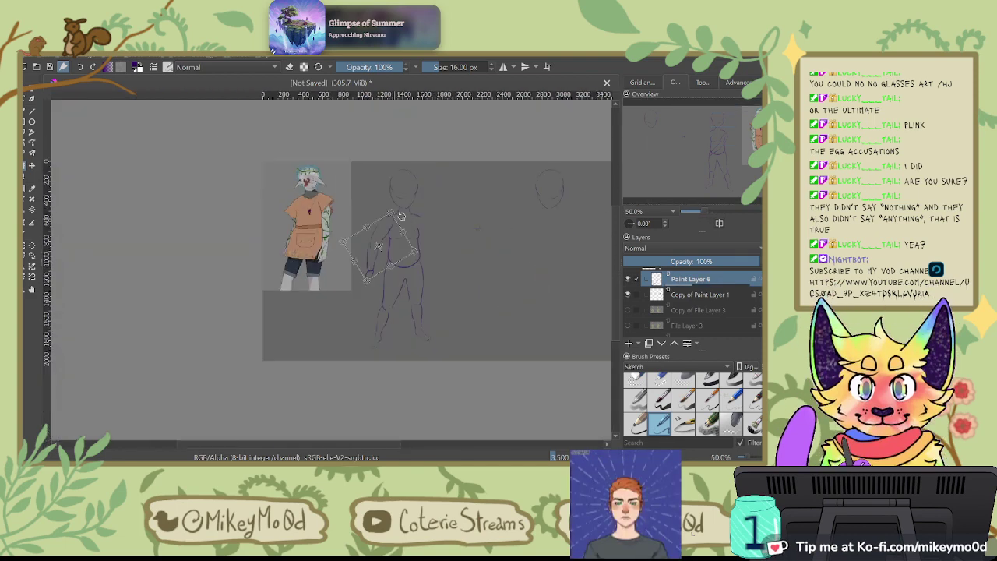
scroll(397, 215, up, 4)
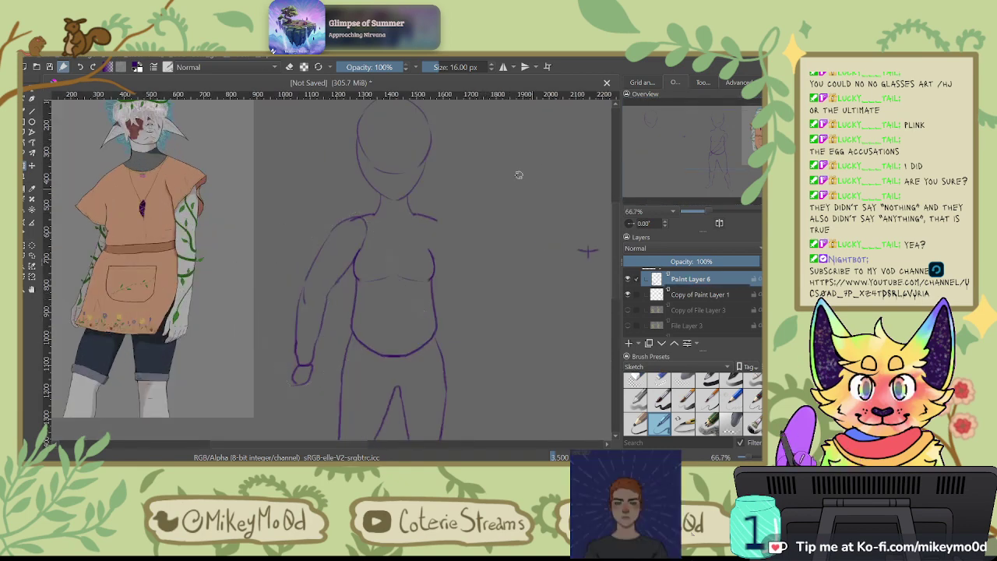
Step: Rotate the arm on Paint Layer 6 in stages until its forearm and hand cross in front of the lower belly
drag(463, 161, 471, 167)
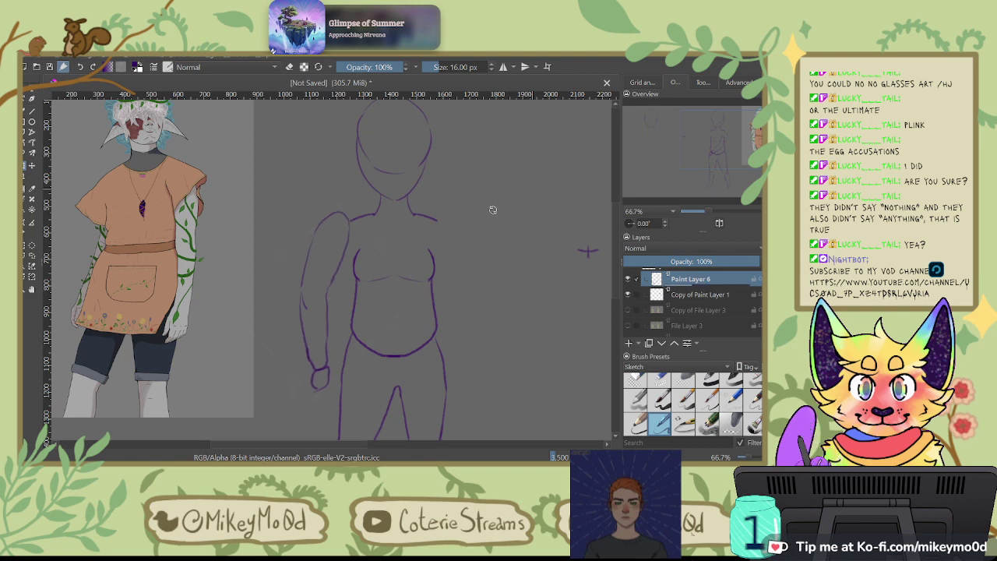
mouse_move(484, 174)
mouse_down()
mouse_move(368, 172)
mouse_move(372, 162)
mouse_up()
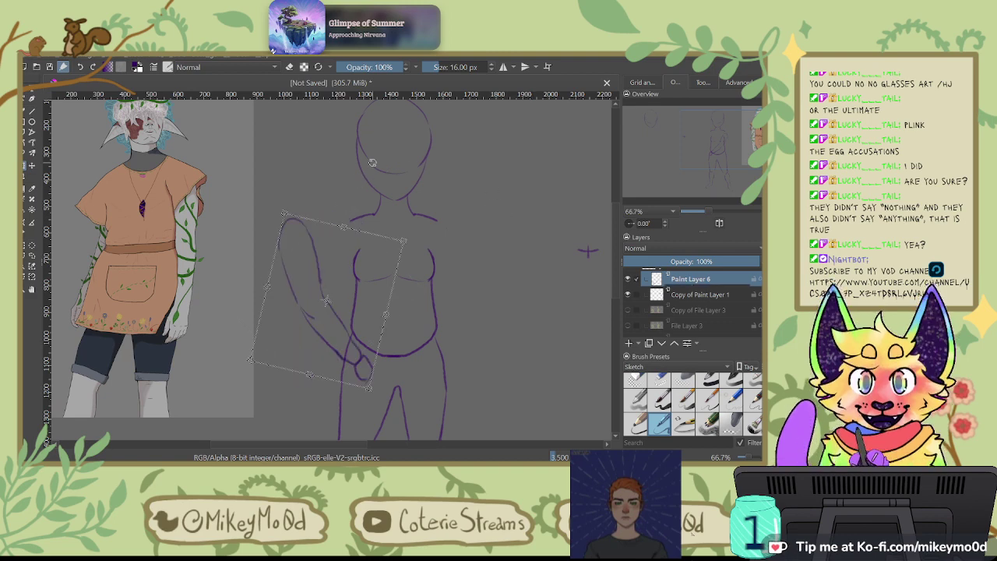
mouse_move(480, 164)
mouse_down()
mouse_move(452, 153)
mouse_move(438, 162)
mouse_move(454, 179)
mouse_move(443, 170)
mouse_up()
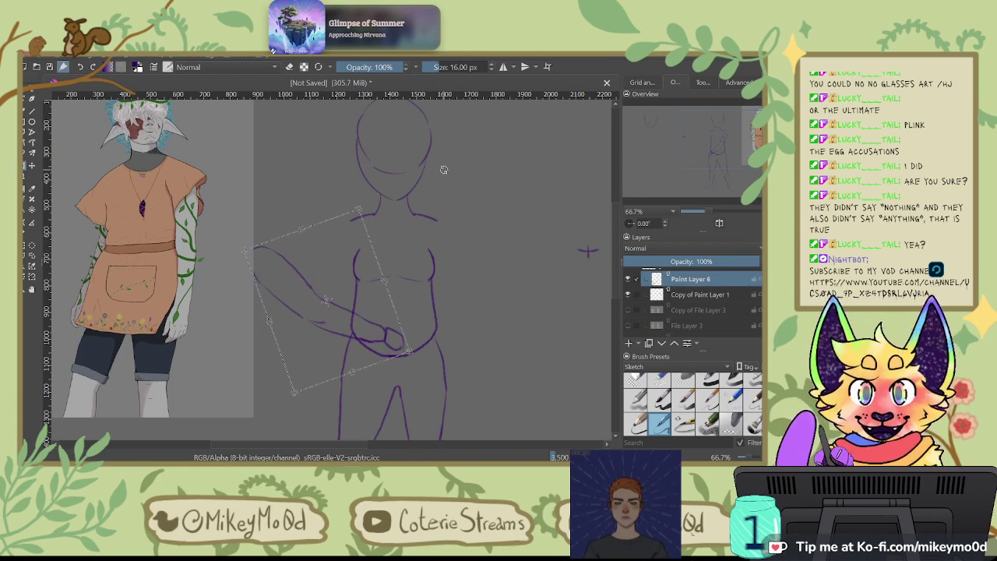
Step: Add a new paint layer above the arm, hide it, and select Paint Layer 6, toggling its visibility off and on
click(628, 343)
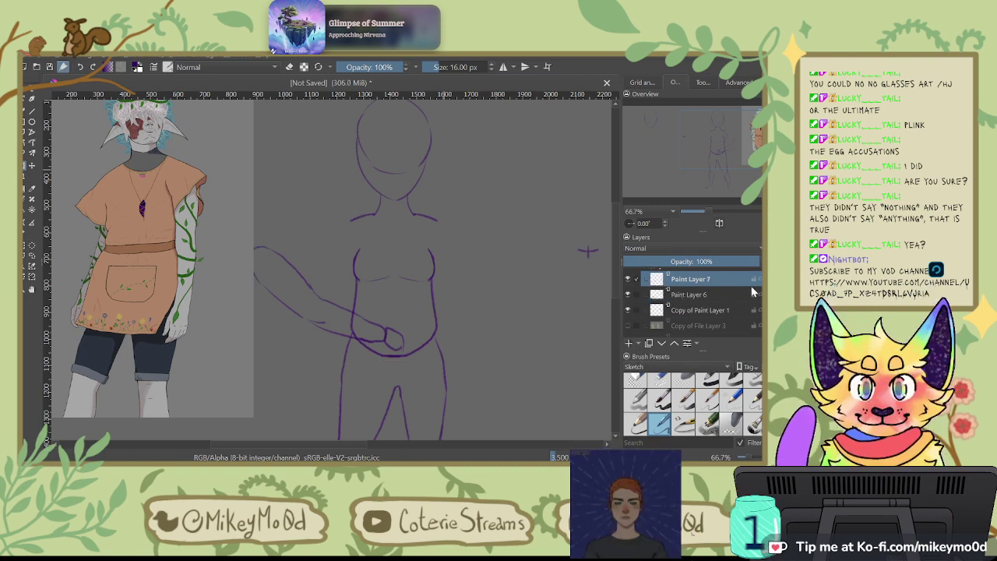
click(629, 278)
click(685, 294)
click(627, 295)
click(628, 295)
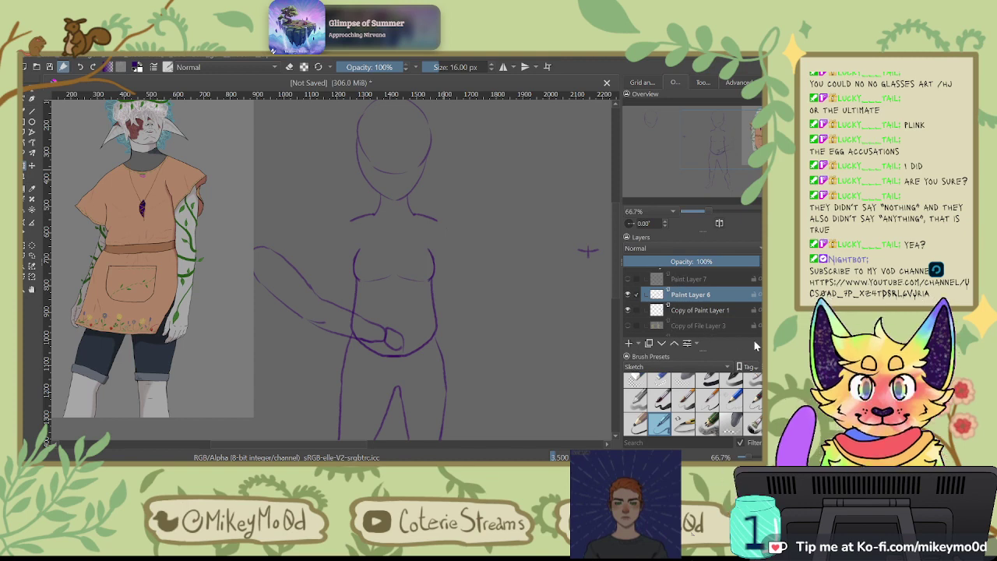
Step: Delete Paint Layer 6 with the traced arm and the hidden, empty Paint Layer 7
key(shift+Delete)
click(704, 280)
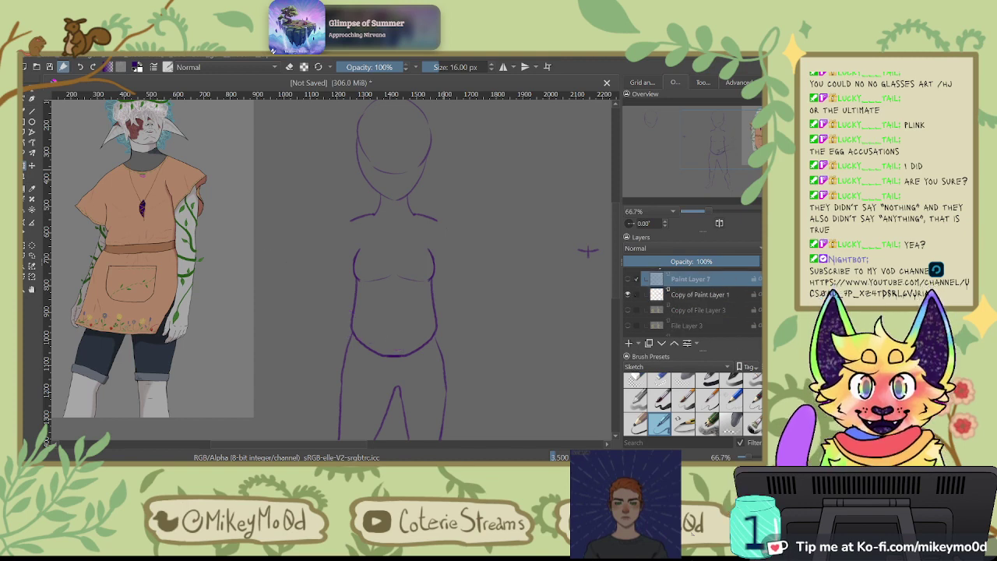
key(shift+Delete)
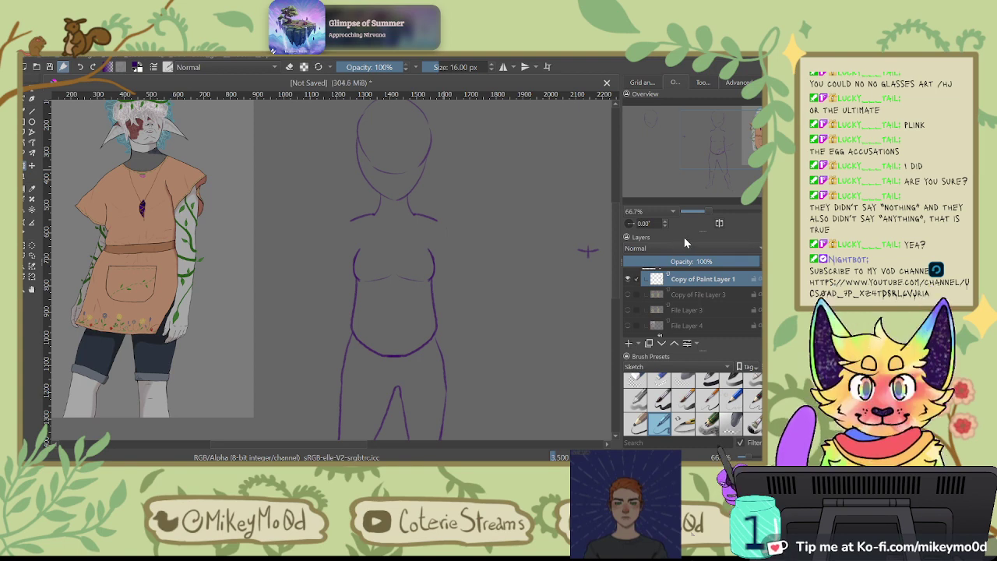
Step: Add a new paint layer above the body sketch and merge it down into Copy of Paint Layer 1
click(628, 343)
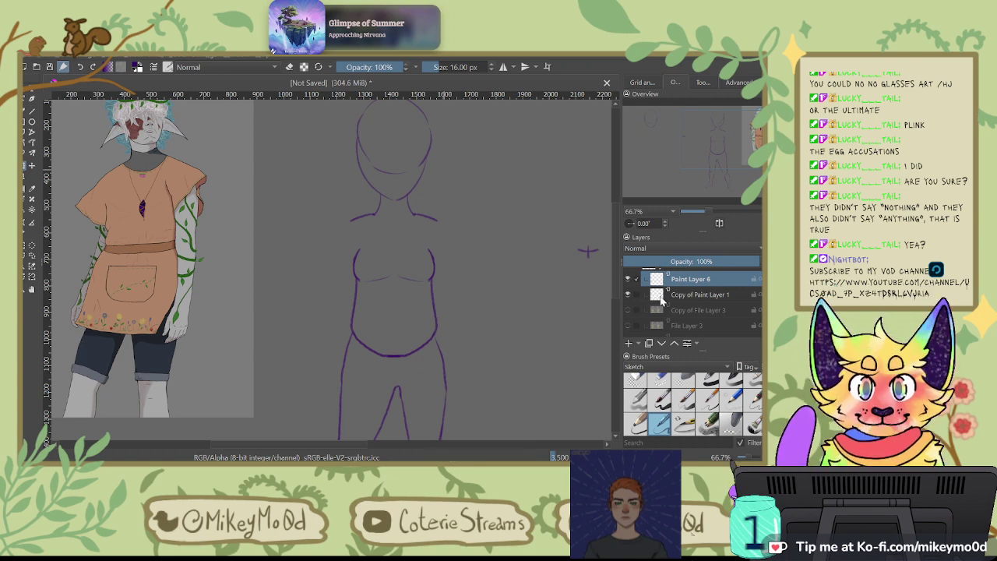
drag(281, 259, 440, 288)
scroll(359, 258, up, 1)
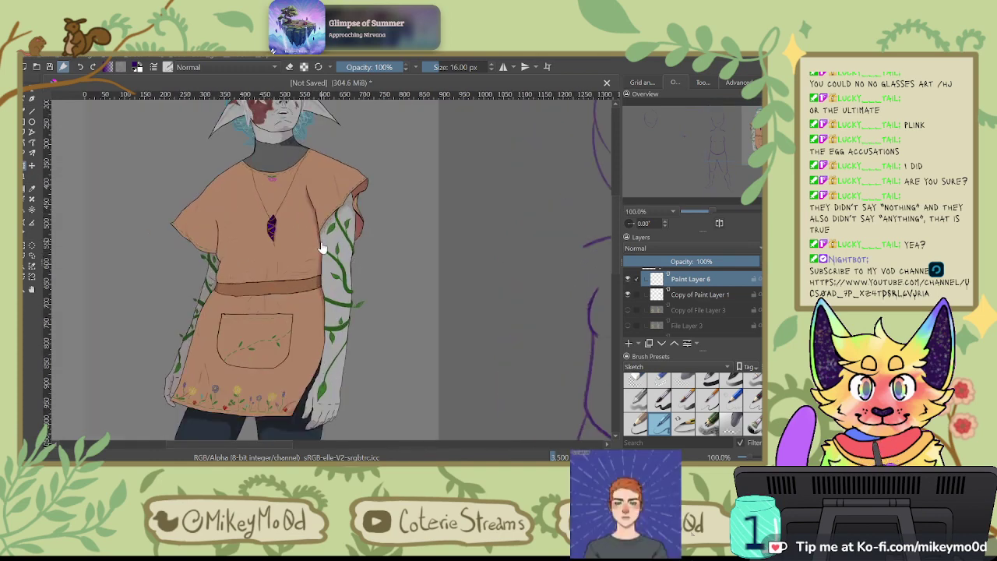
drag(323, 249, 344, 256)
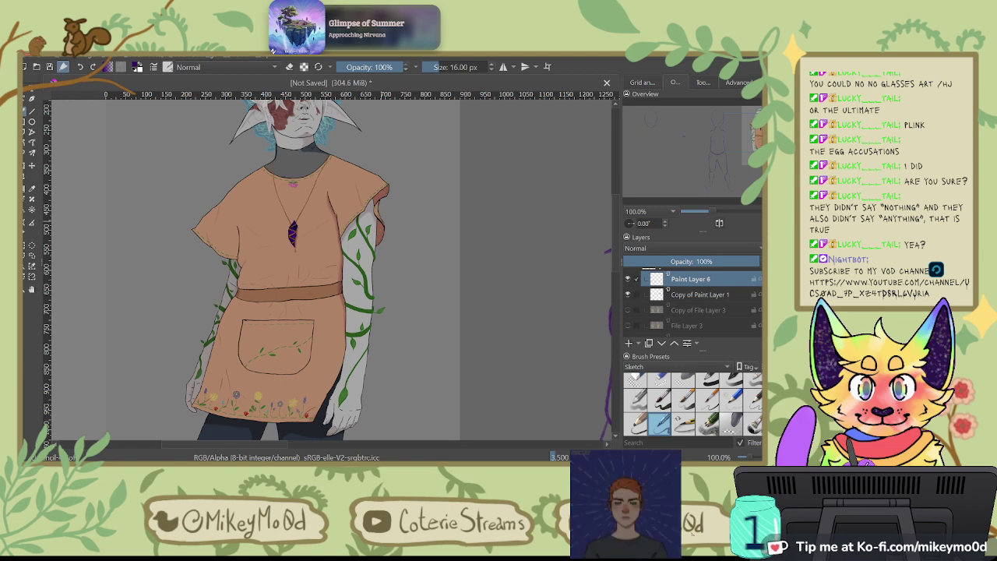
key(ctrl+e)
scroll(692, 304, up, 1)
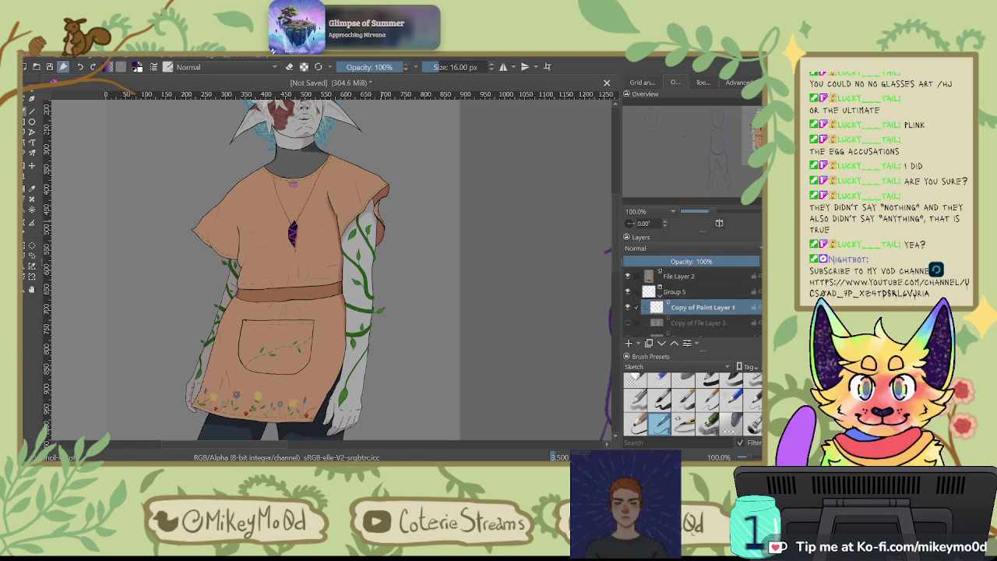
Step: Add a new paint layer above File Layer 2 and trace the outer edge of the reference character's upper arm in purple
click(715, 276)
click(630, 344)
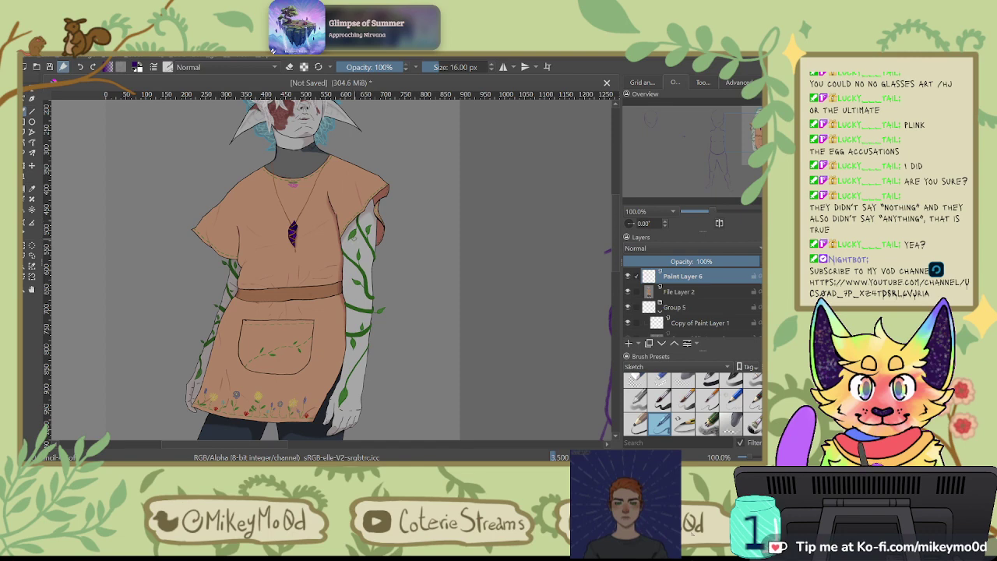
drag(343, 218, 368, 187)
key(ctrl+z)
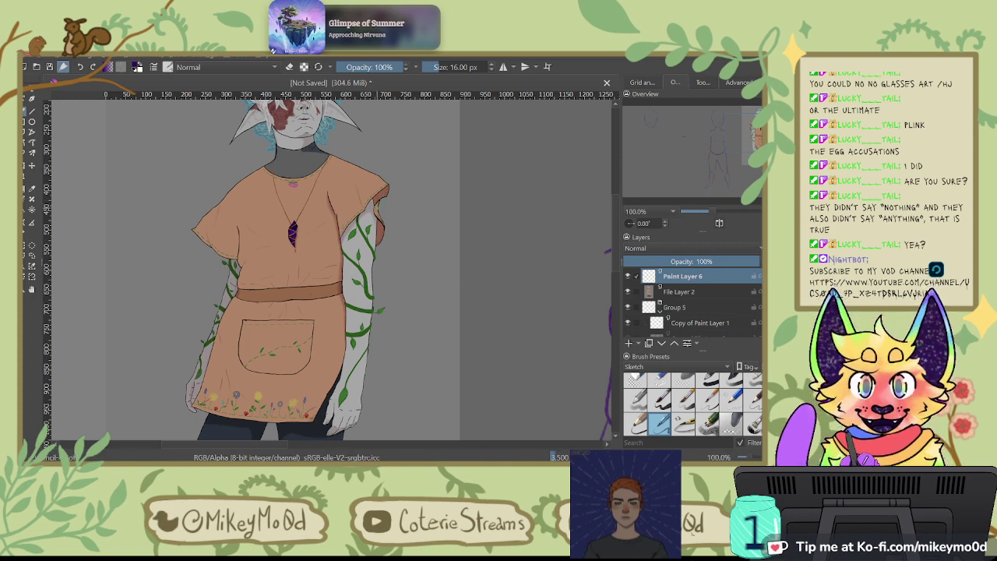
mouse_move(360, 179)
mouse_down()
mouse_move(377, 228)
mouse_move(372, 263)
mouse_up()
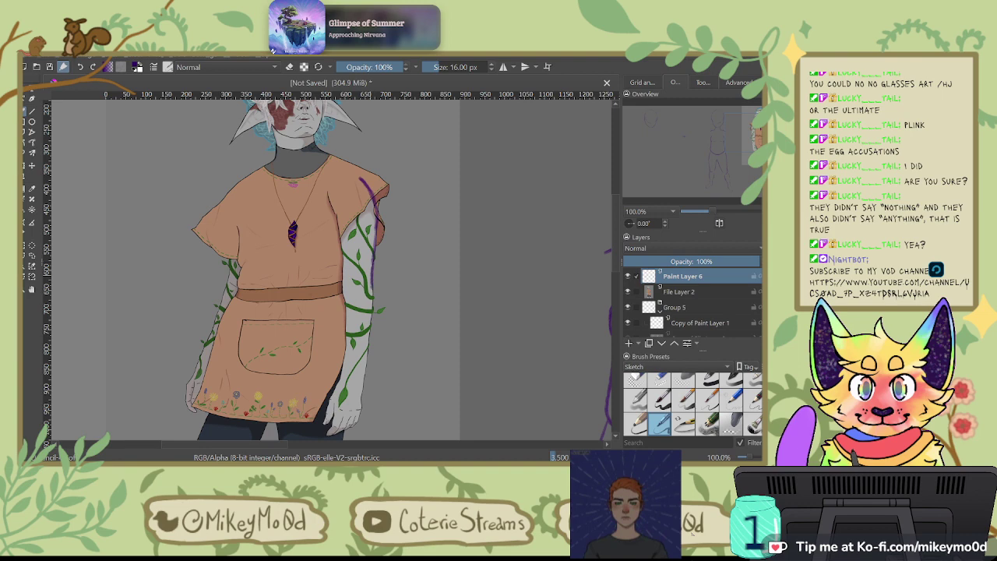
scroll(371, 273, up, 3)
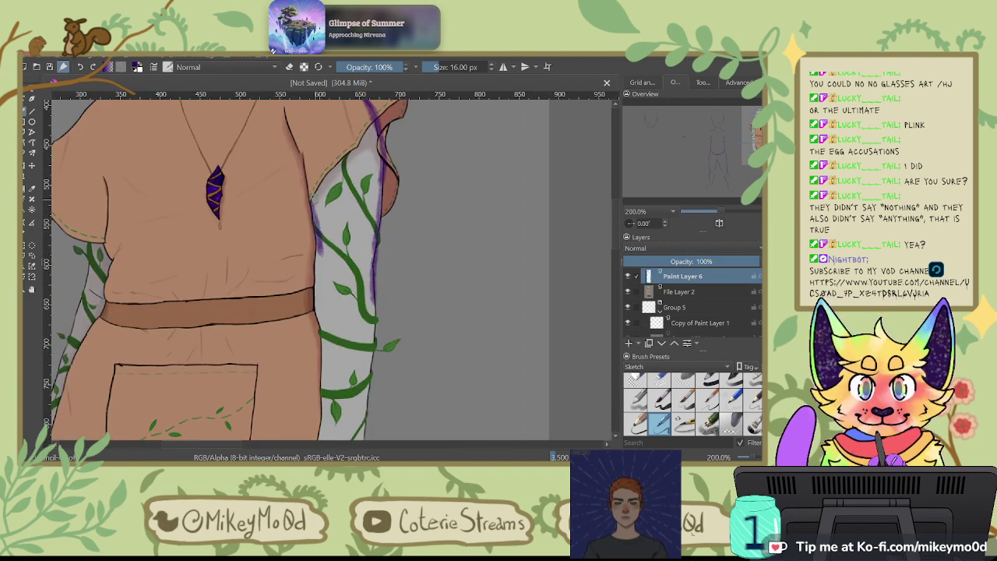
Step: Trace the inner edge of the reference arm from the sleeve down past the belt
key(ctrl+z)
drag(316, 196, 312, 274)
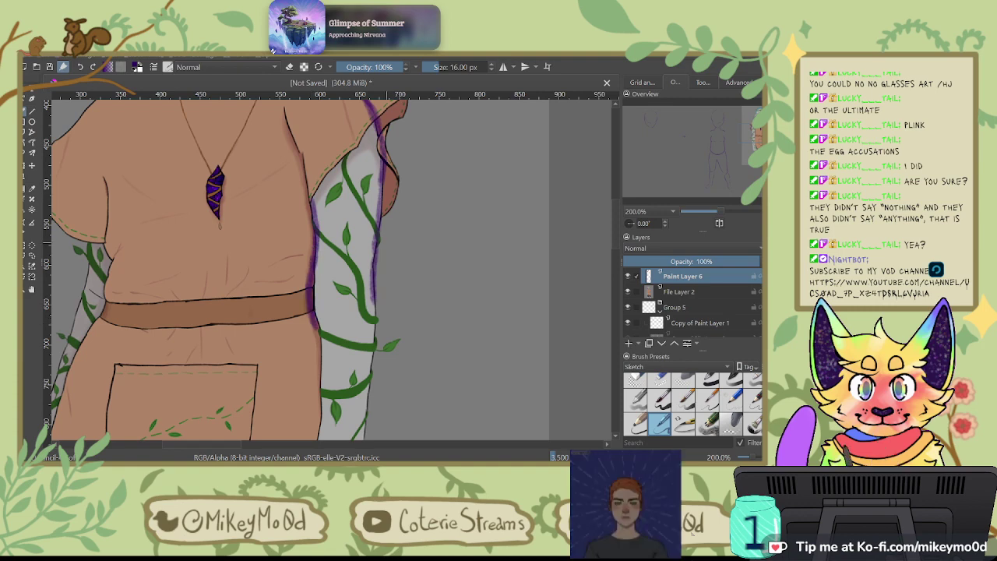
mouse_move(379, 130)
mouse_down()
mouse_move(379, 288)
mouse_move(448, 143)
mouse_up()
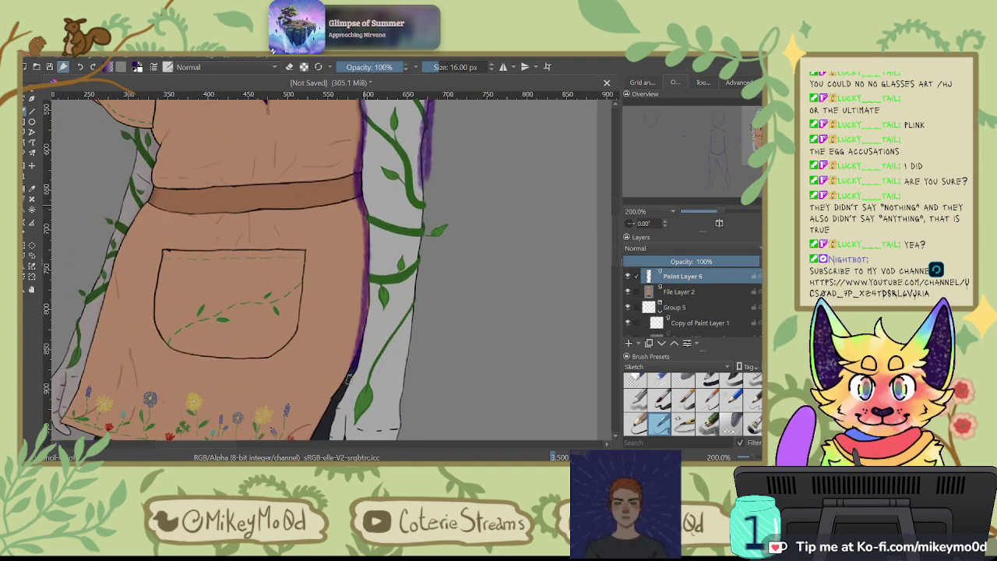
Step: Continue the purple arm outline down to the wrist and around the reference character's hand, undoing stray strokes
drag(420, 229, 409, 376)
drag(335, 407, 405, 275)
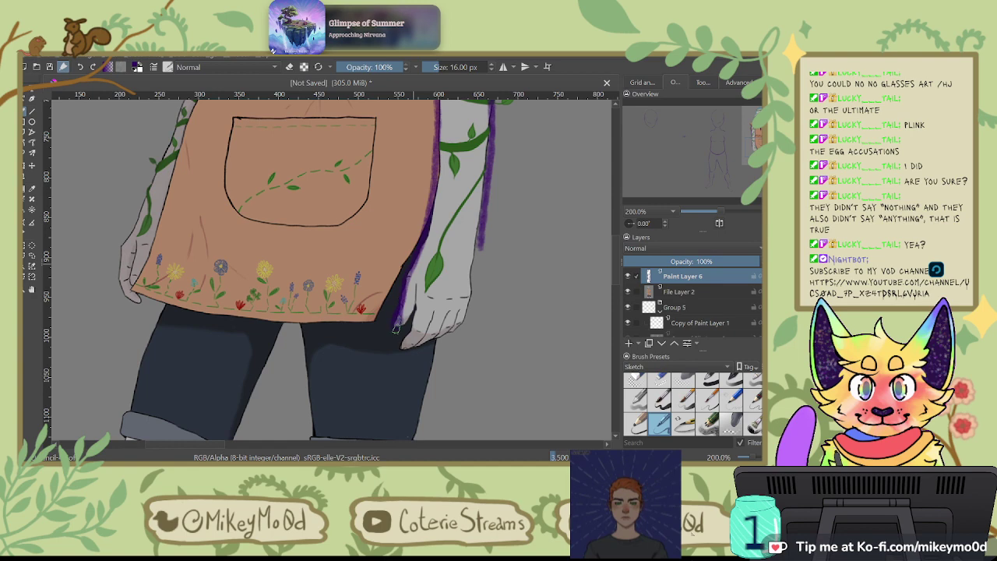
drag(451, 331, 471, 287)
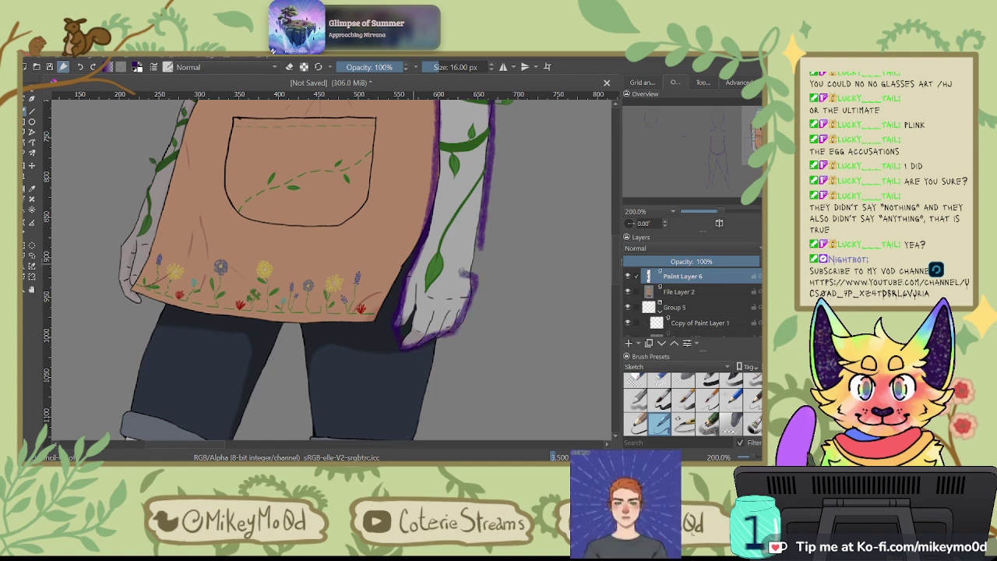
key(ctrl+z)
key(ctrl+z)
key(ctrl+z)
key(ctrl+z)
key(ctrl+z)
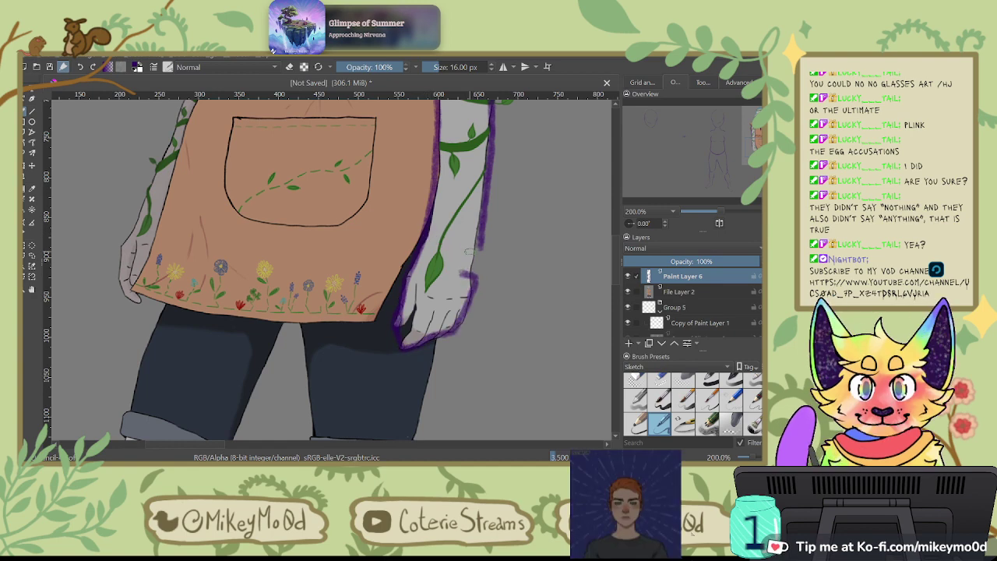
Step: Draw a line across the wrist, finish the outline around the fingertips, and close the outer forearm edge
key(6)
key(6)
key(6)
key(6)
key(6)
key(6)
key(6)
key(6)
drag(269, 399, 296, 340)
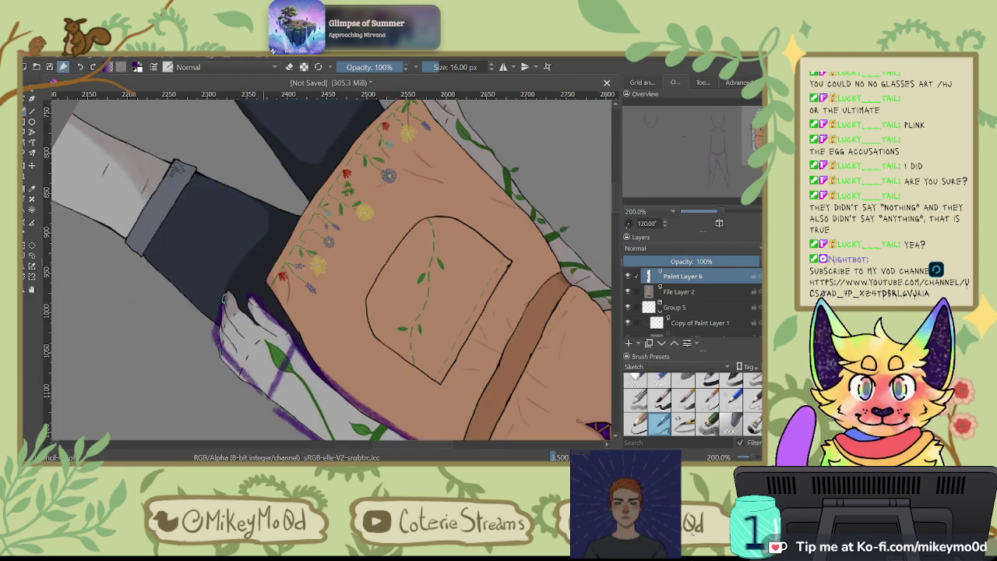
drag(231, 295, 253, 301)
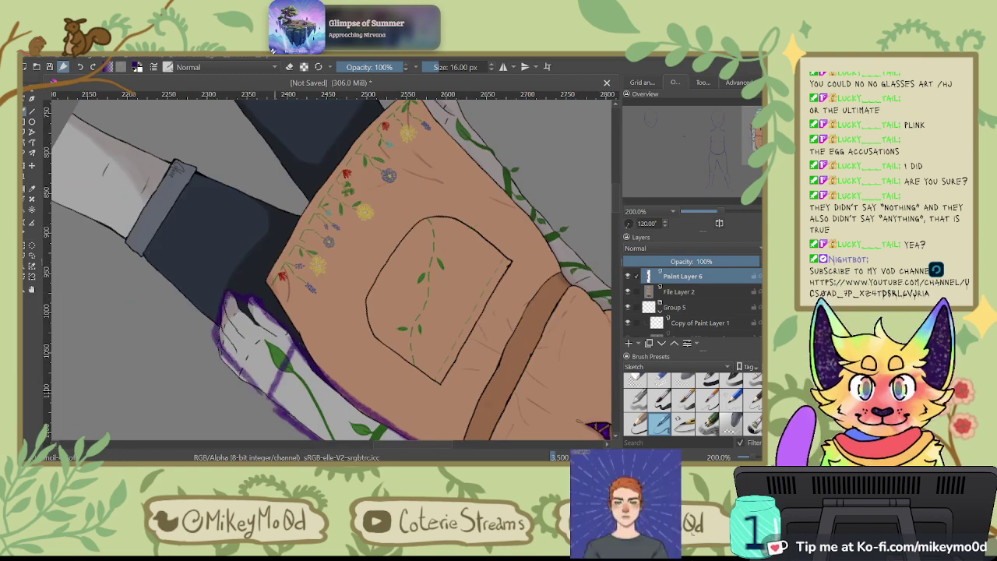
Step: Transform the traced arm so it attaches to the shoulder of the sketched body and hangs beside the torso
key(4)
key(4)
key(4)
key(4)
key(4)
key(4)
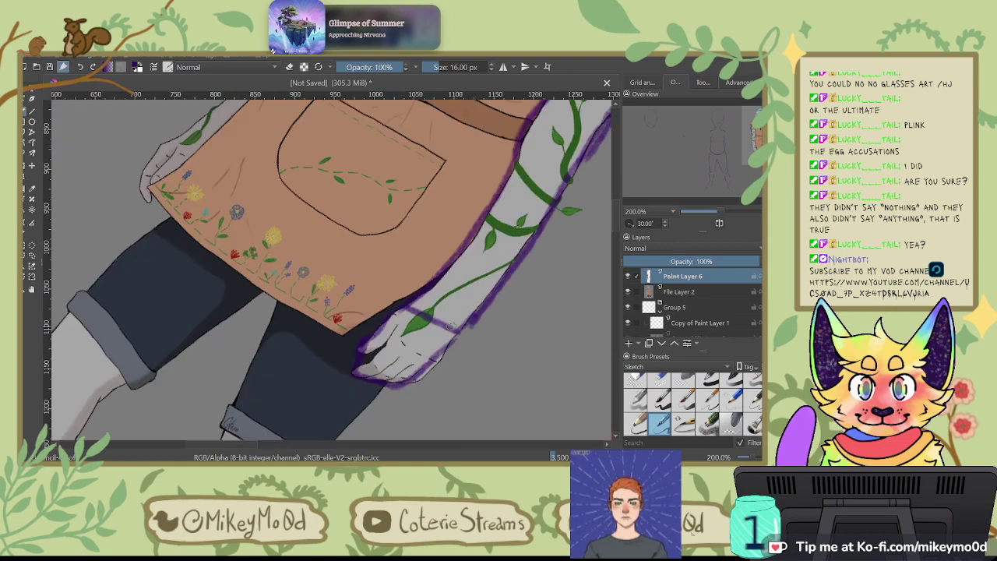
scroll(253, 295, down, 4)
scroll(253, 292, up, 1)
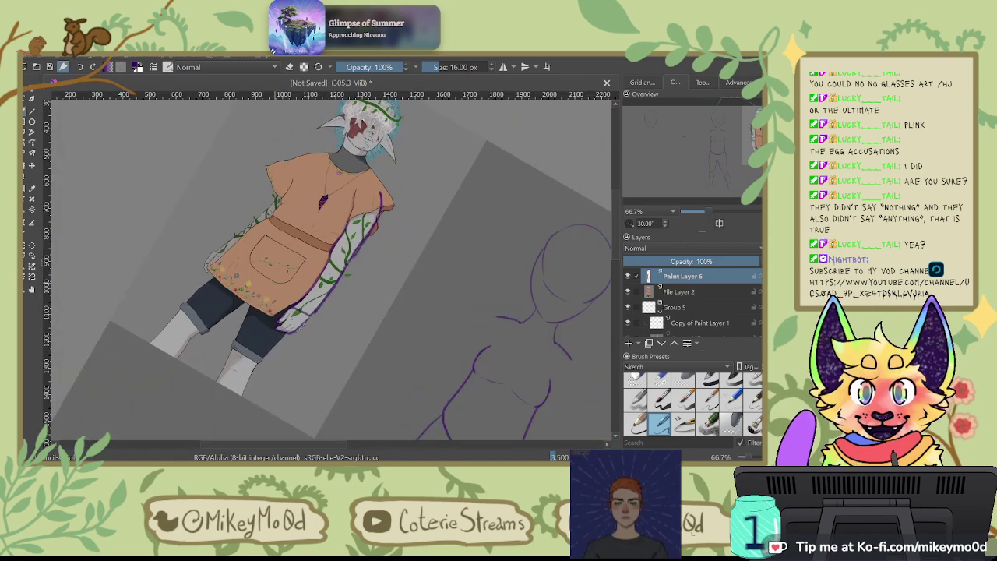
key(5)
drag(467, 352, 301, 337)
click(628, 323)
click(628, 323)
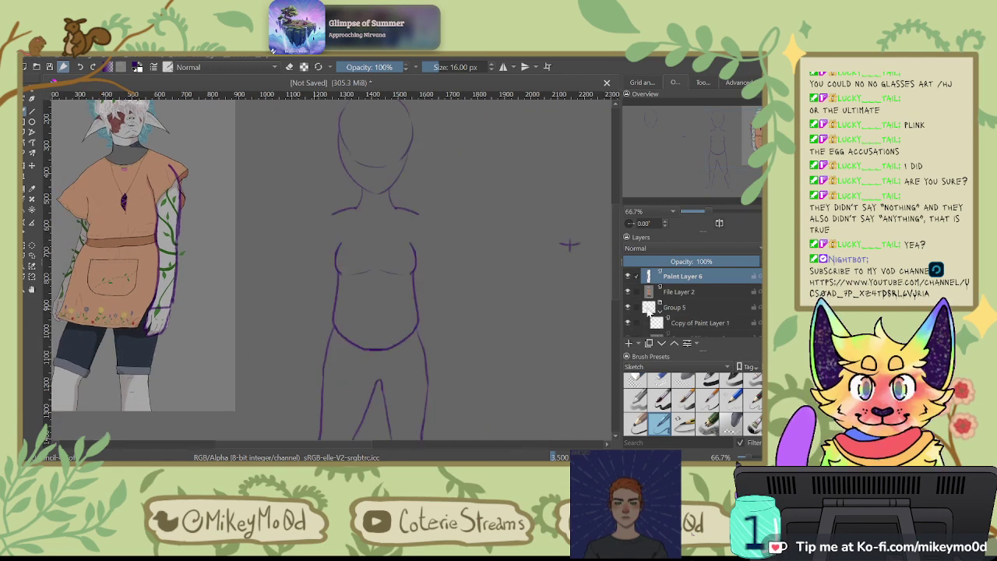
click(24, 167)
mouse_move(162, 249)
mouse_down()
mouse_move(438, 260)
mouse_move(460, 288)
mouse_up()
mouse_move(543, 212)
mouse_down()
mouse_move(524, 193)
mouse_move(507, 200)
mouse_up()
drag(440, 243, 426, 247)
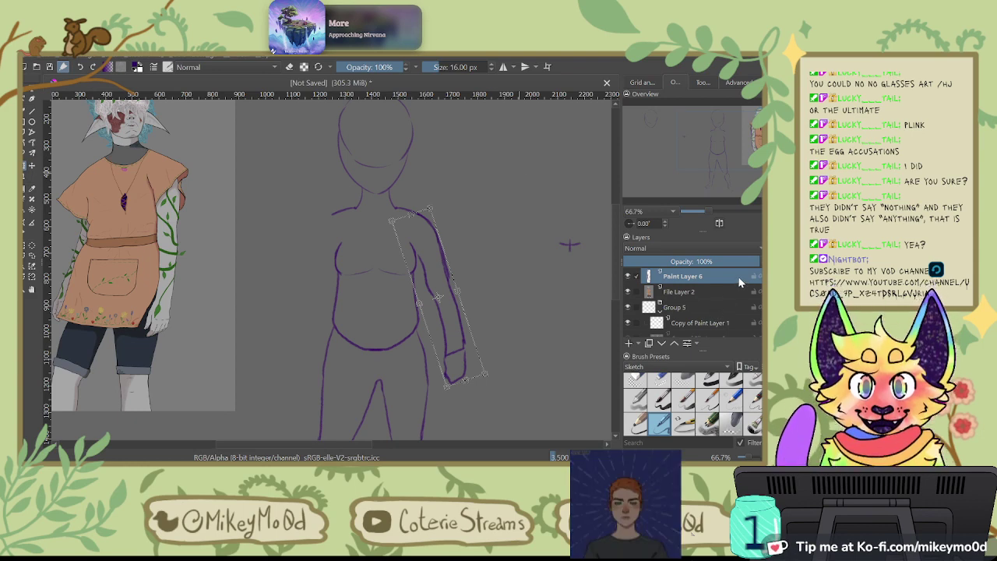
click(26, 110)
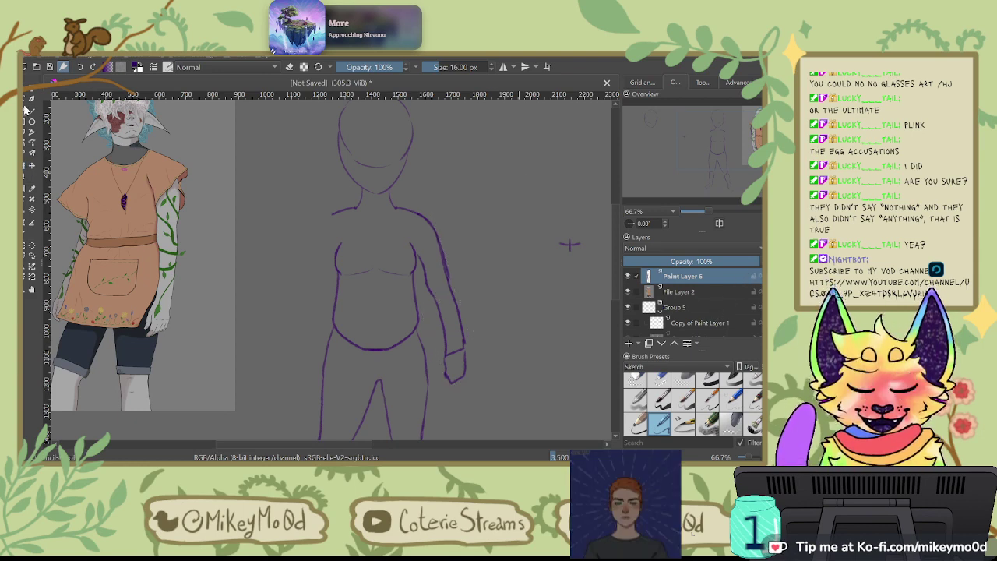
Step: Move the traced arm layer into Group 5 and merge it down into Copy of Paint Layer 1
mouse_move(692, 278)
mouse_down()
mouse_move(696, 318)
mouse_move(725, 313)
mouse_up()
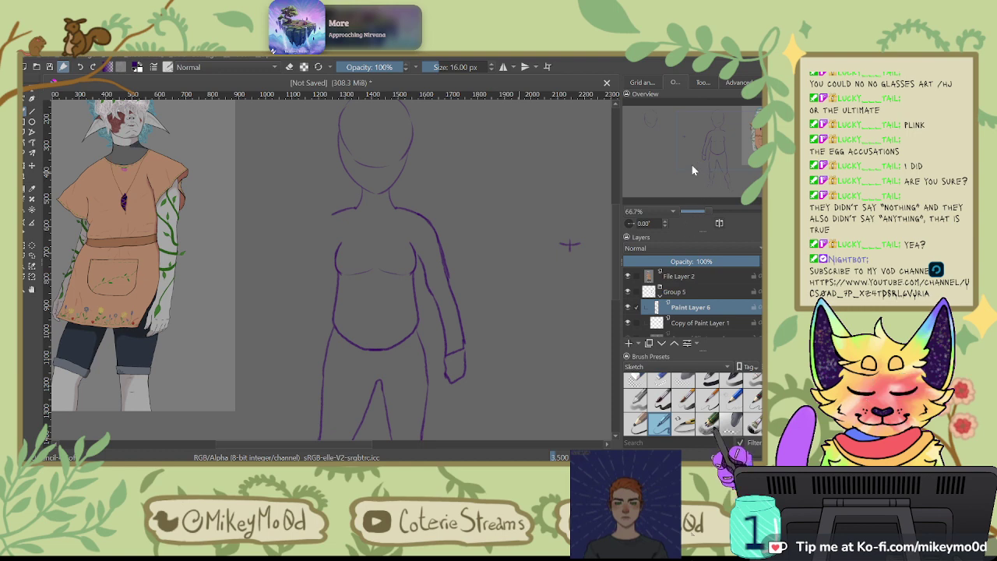
scroll(474, 327, down, 3)
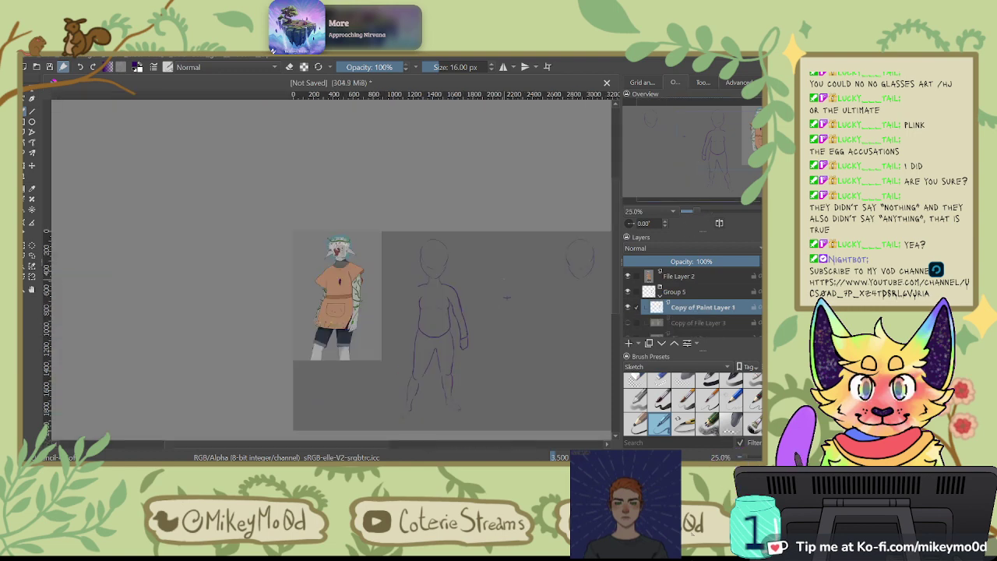
scroll(468, 315, up, 4)
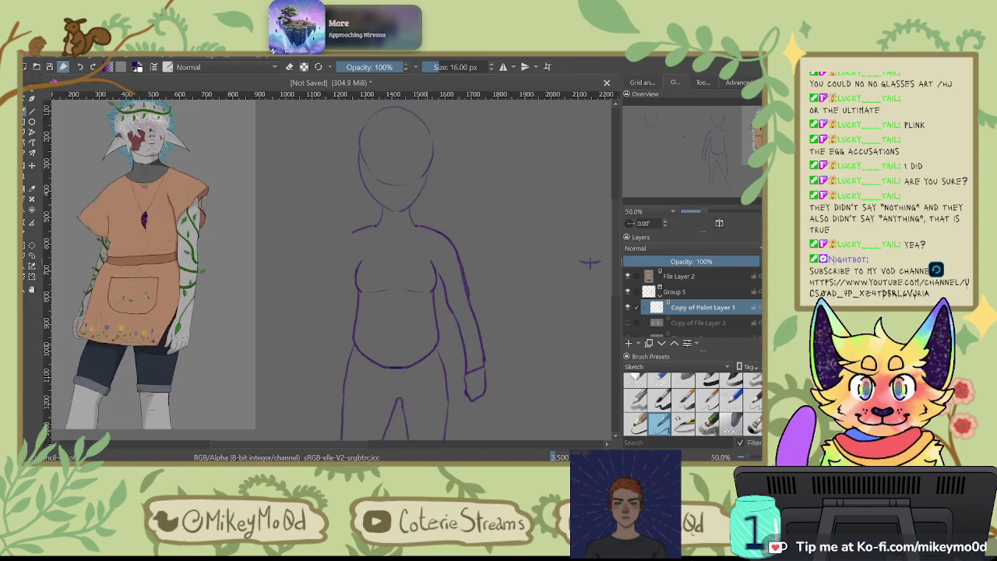
scroll(433, 341, up, 1)
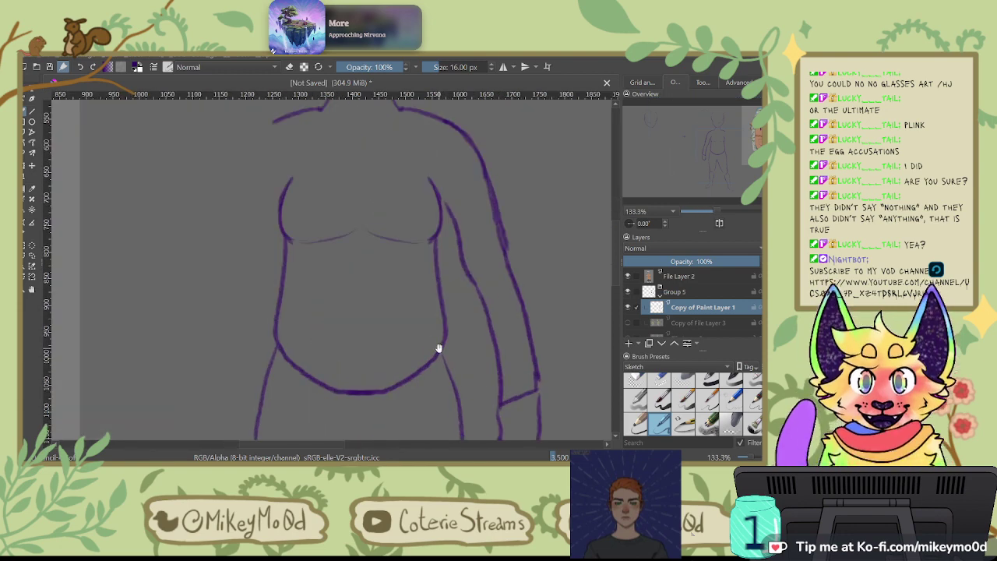
mouse_move(484, 296)
mouse_down()
mouse_move(501, 256)
mouse_move(532, 225)
mouse_up()
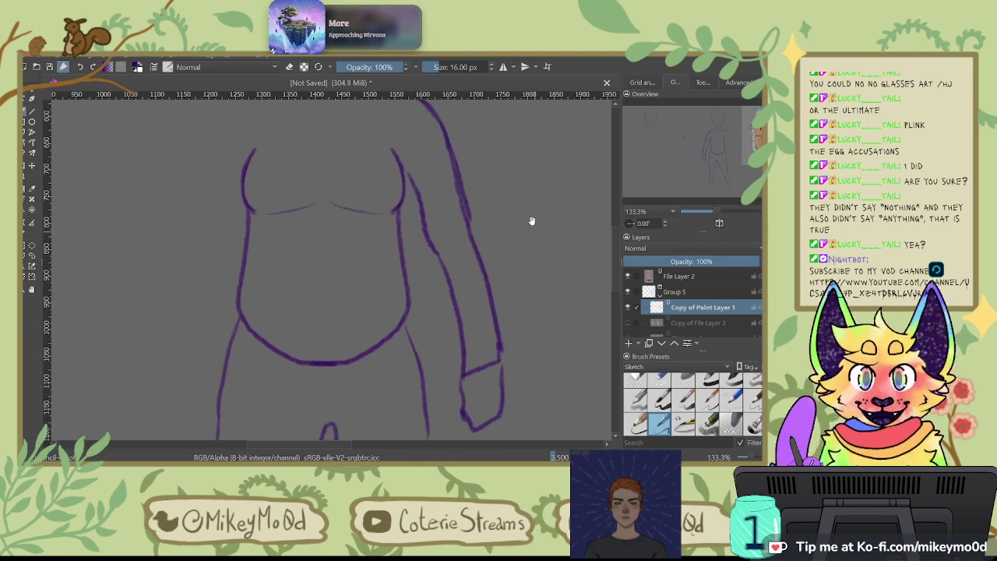
drag(531, 309, 494, 351)
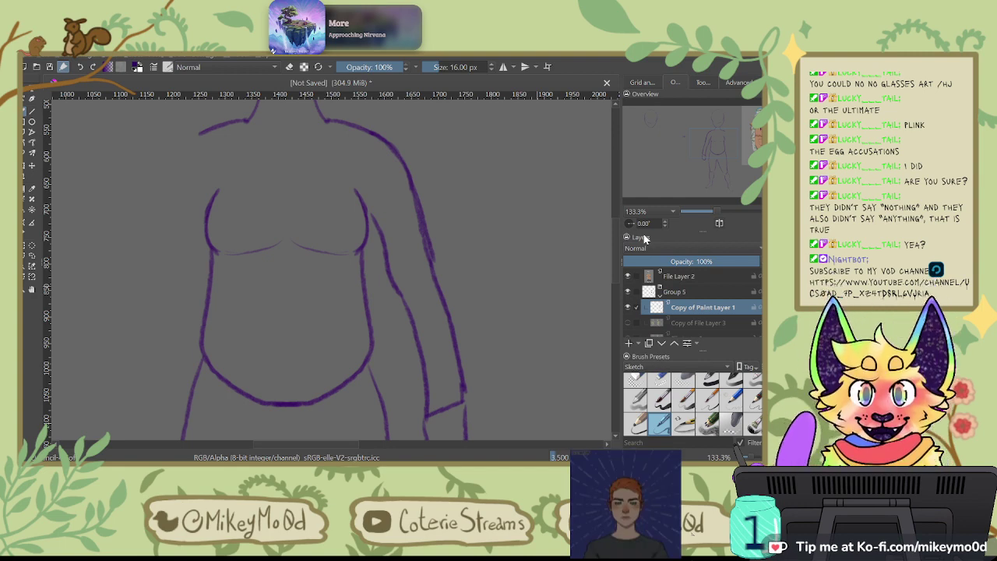
Step: Turn on horizontal mirroring along the body's centre line and lower the opacity of Copy of Paint Layer 1 to 28%
click(627, 307)
click(628, 307)
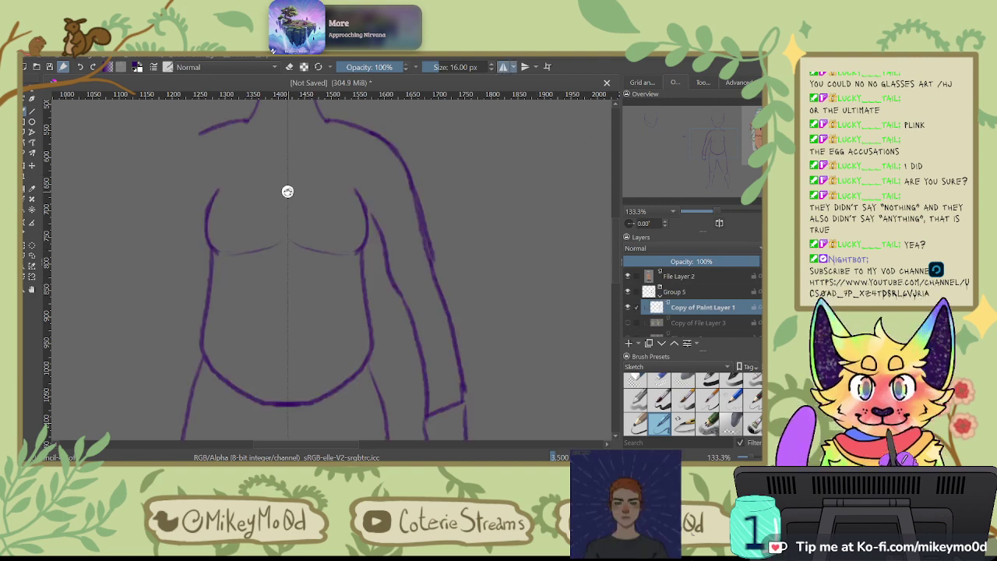
drag(293, 240, 348, 242)
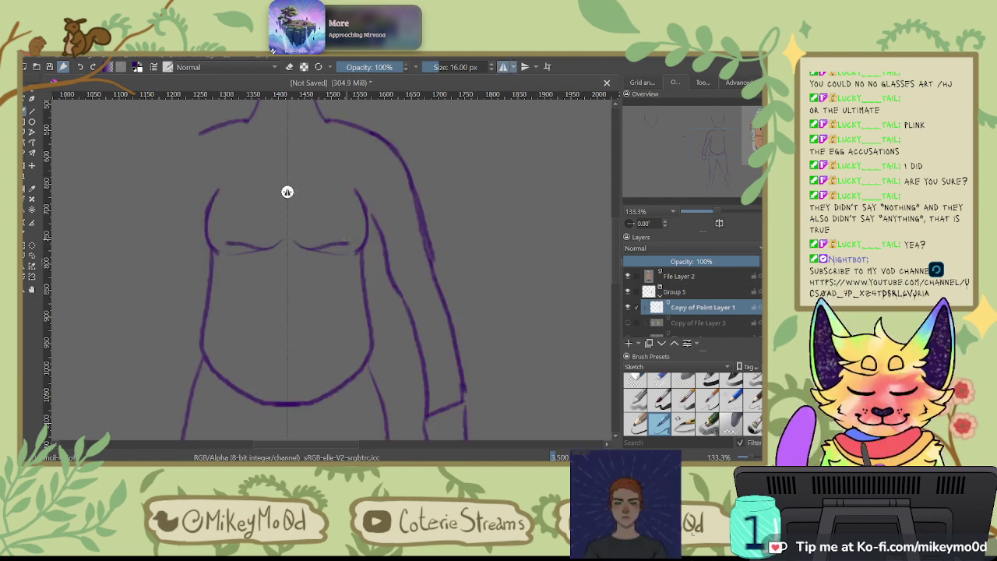
drag(686, 261, 665, 261)
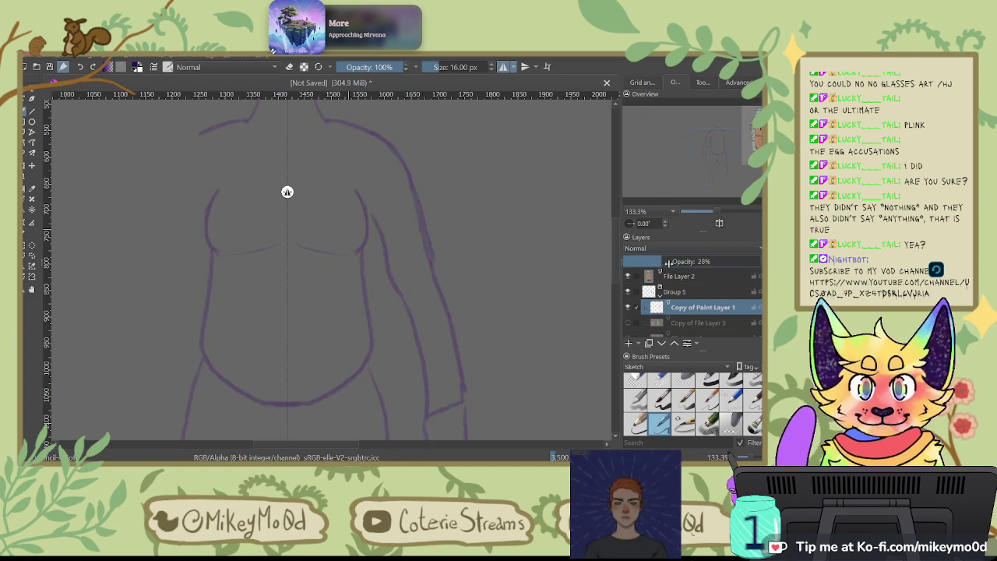
Step: Sample the green of the vine on the reference character's apron pocket as the brush colour
drag(387, 254, 665, 239)
drag(391, 299, 583, 299)
mouse_move(394, 258)
mouse_down()
mouse_move(431, 328)
mouse_move(423, 272)
mouse_move(444, 283)
mouse_move(451, 301)
mouse_up()
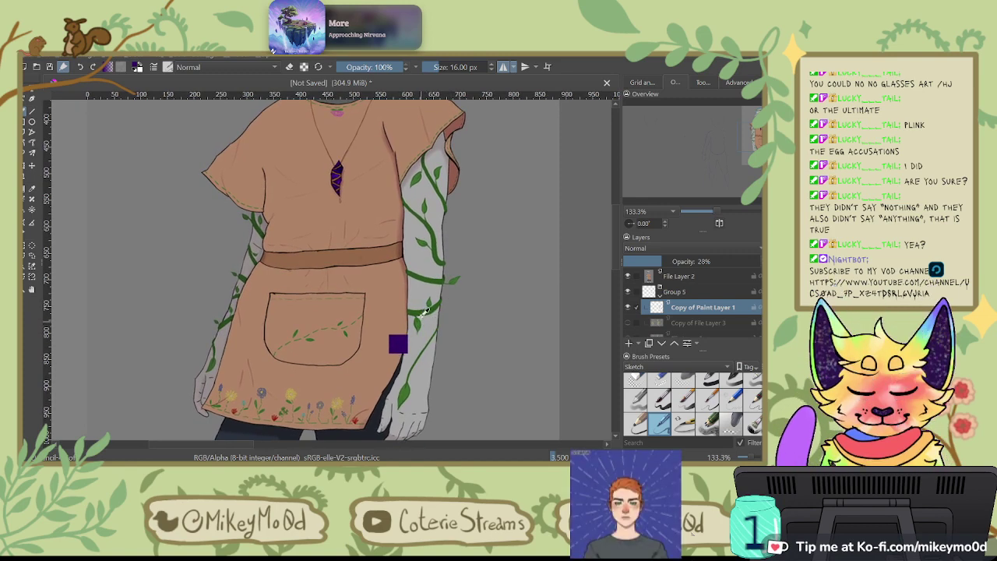
ctrl+click(311, 333)
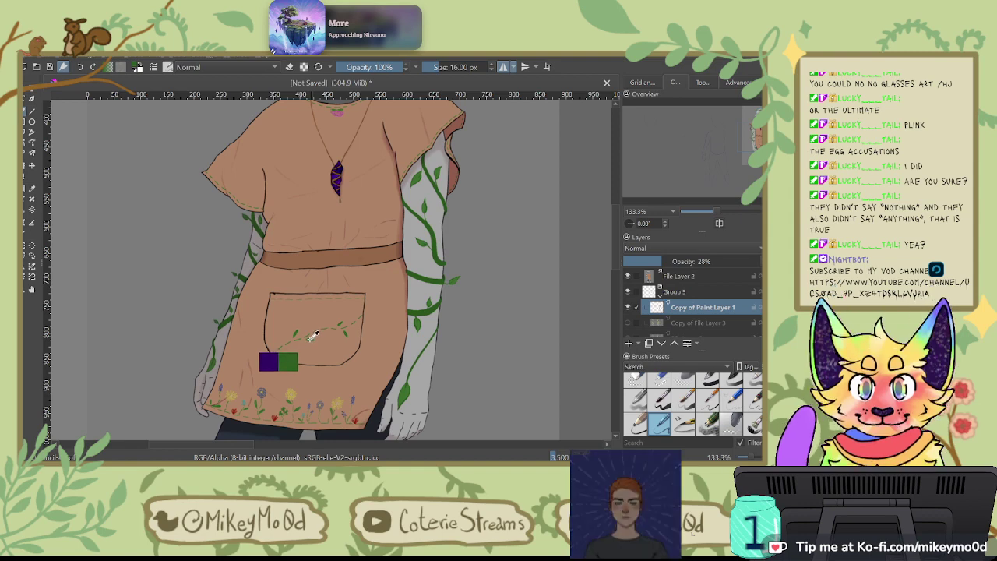
Step: Add a new paint layer above Copy of Paint Layer 1 for the green line work over the faded sketch
drag(517, 262, 356, 320)
drag(463, 297, 238, 371)
drag(536, 215, 369, 344)
drag(416, 275, 503, 232)
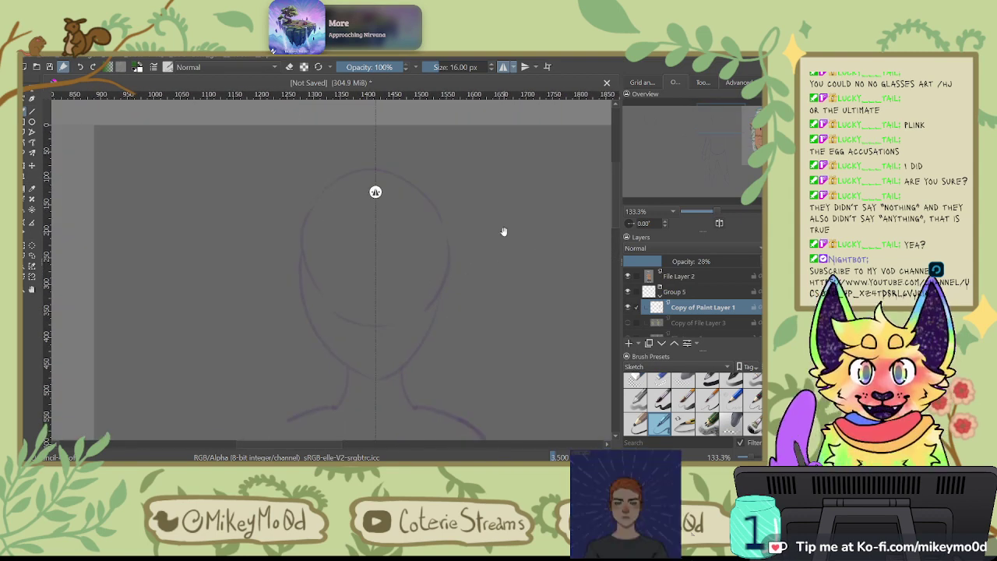
drag(351, 286, 367, 166)
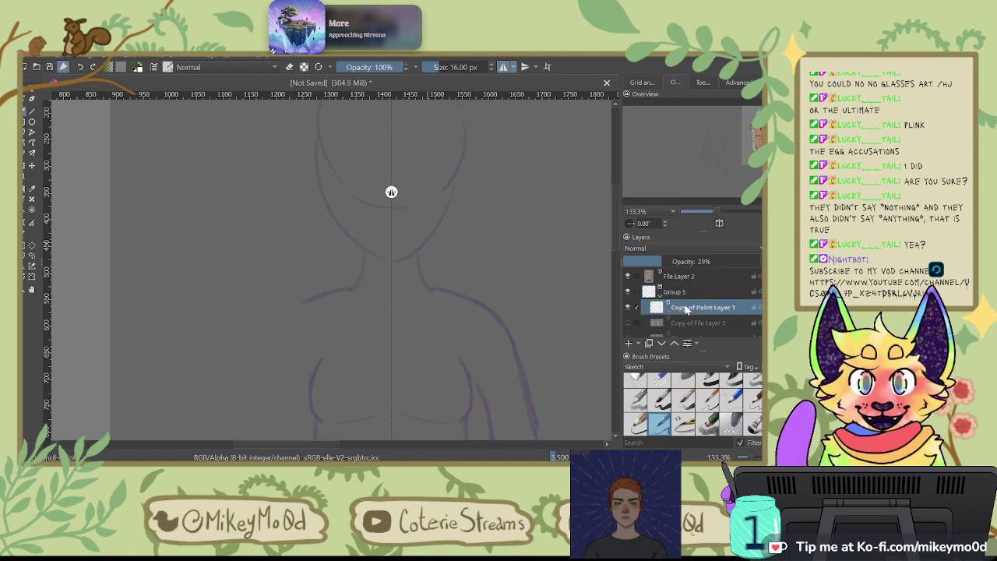
key(Insert)
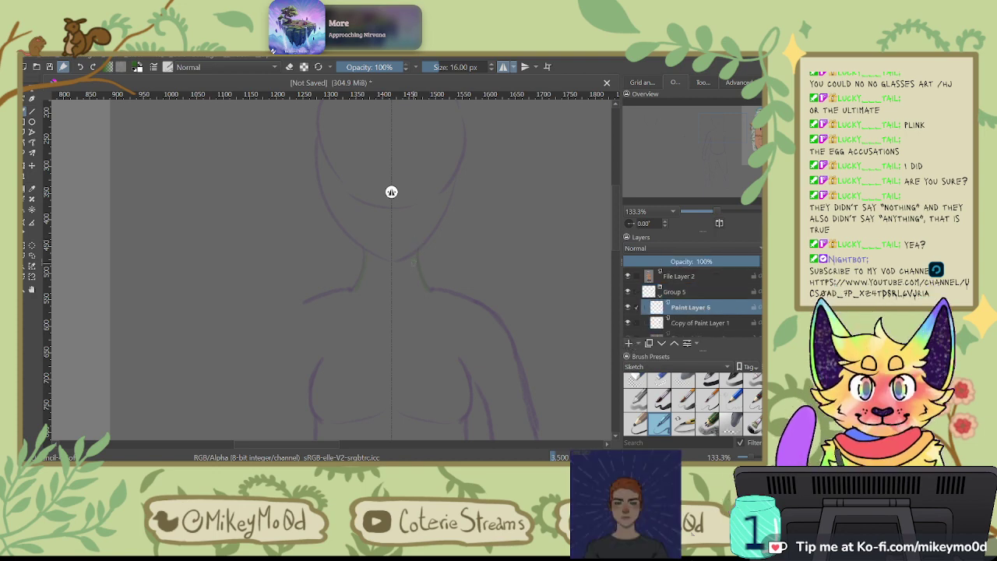
Step: Trace both sides of the neck and the shoulders of the sketched body in green
key(4)
key(4)
key(4)
key(4)
key(4)
key(4)
key(4)
key(4)
key(4)
key(4)
key(4)
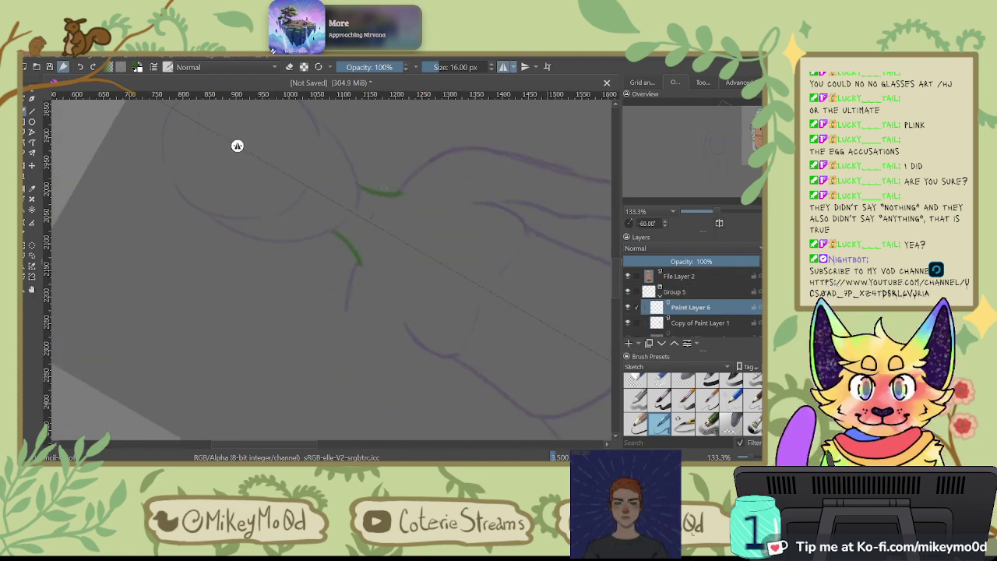
drag(247, 350, 438, 351)
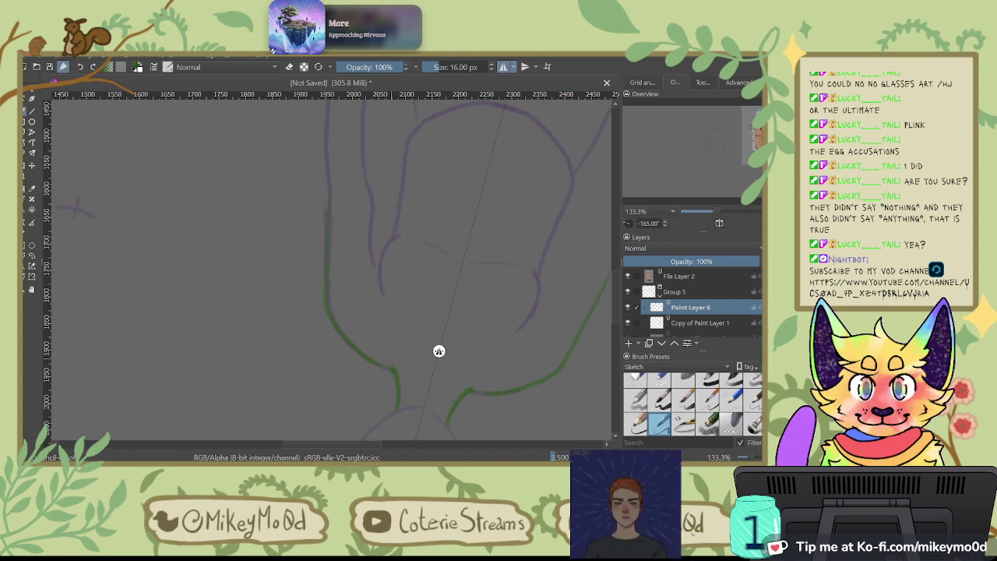
Step: Trace the outer edge of the sketched upper arm in green from the shoulder toward the elbow
key(6)
key(6)
key(6)
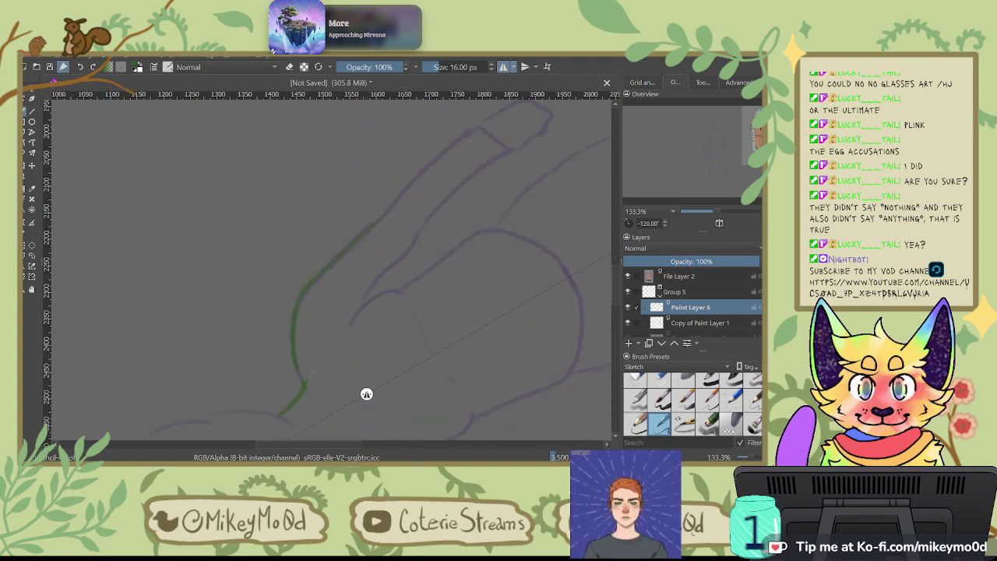
drag(366, 393, 135, 180)
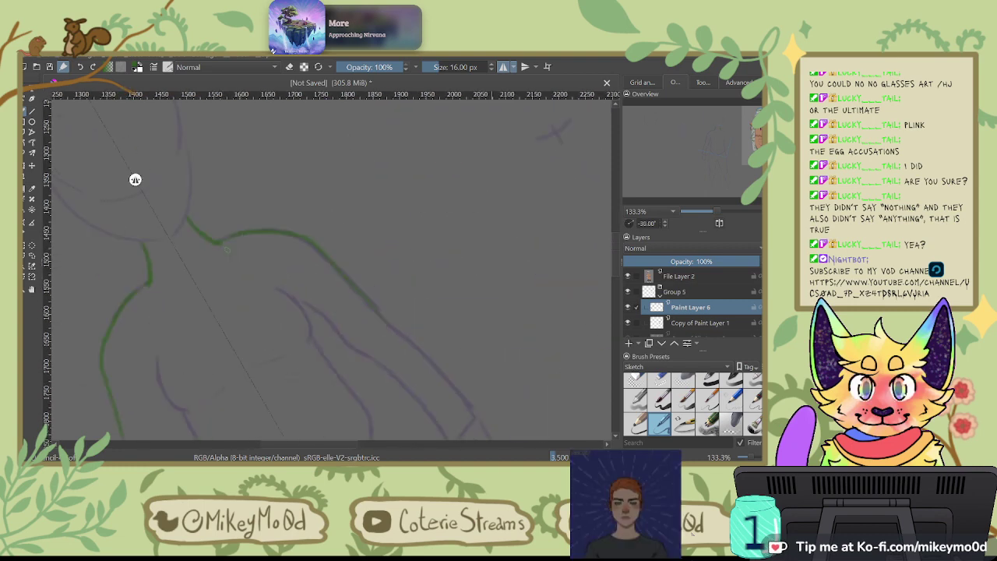
drag(392, 356, 439, 216)
drag(221, 179, 325, 178)
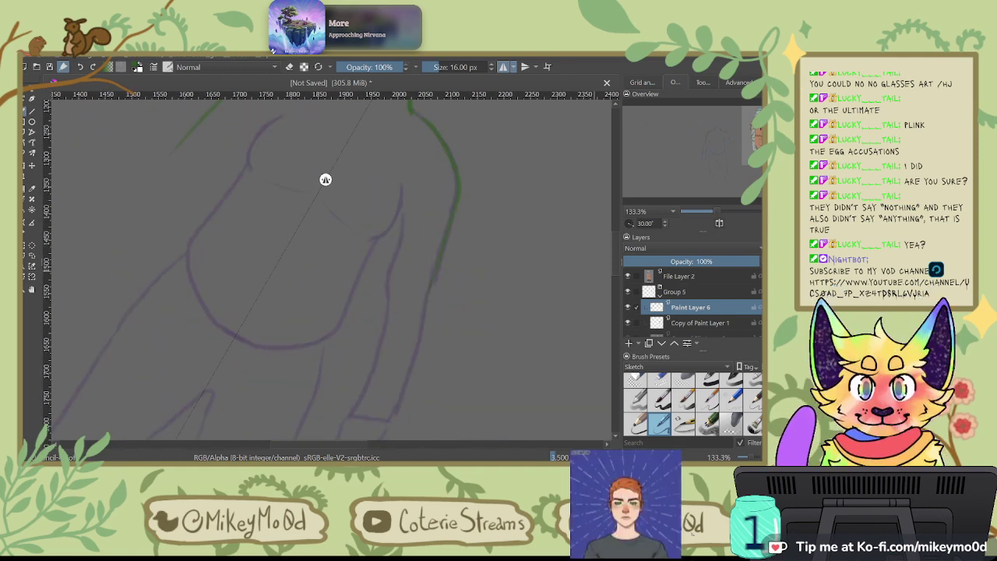
Step: Try to trace the outer edge of the sketched forearm in green from several canvas angles
mouse_move(474, 316)
mouse_down()
mouse_move(507, 250)
mouse_move(509, 206)
mouse_up()
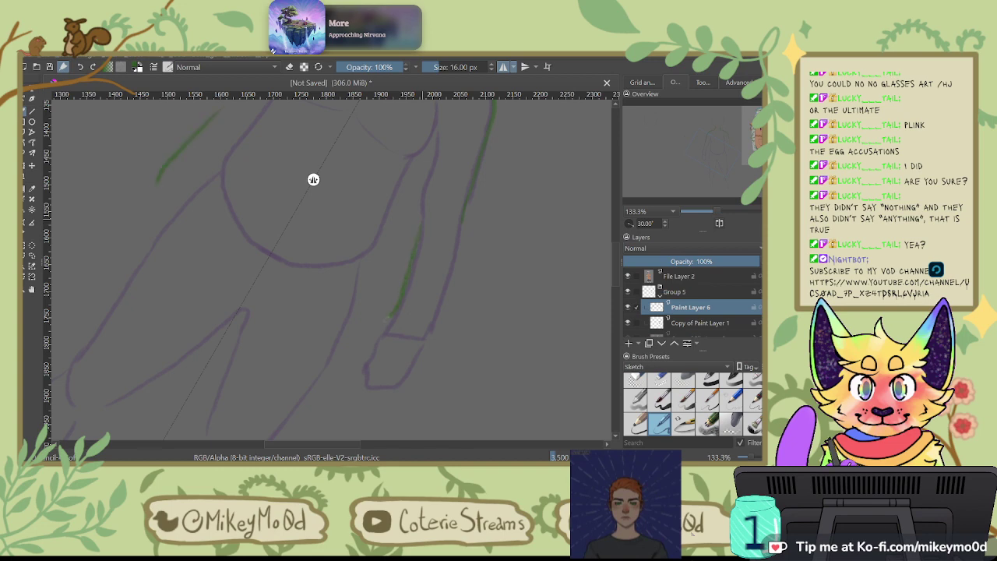
key(ctrl+z)
key(ctrl+z)
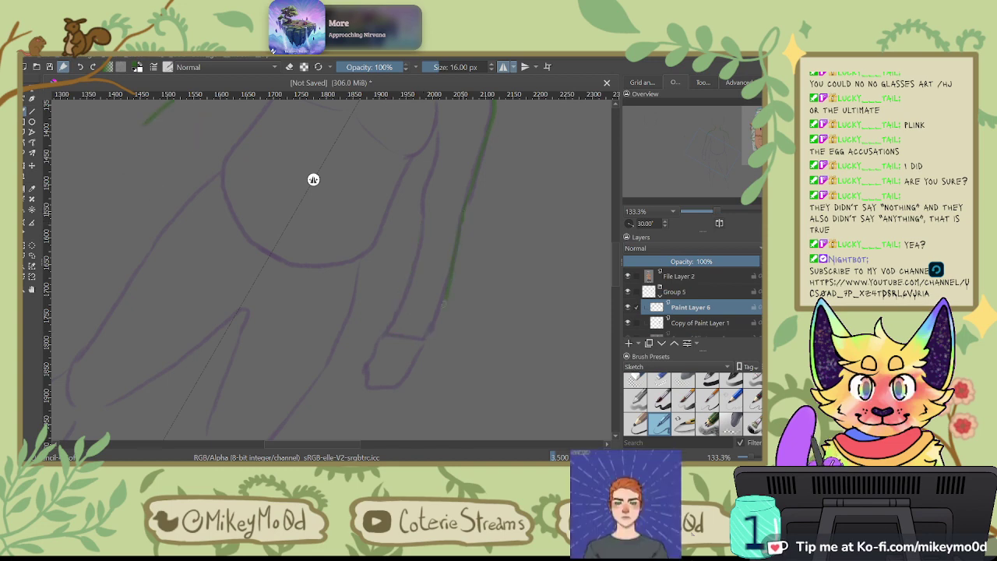
key(4)
key(4)
key(4)
key(4)
key(4)
key(4)
key(4)
key(4)
key(4)
key(4)
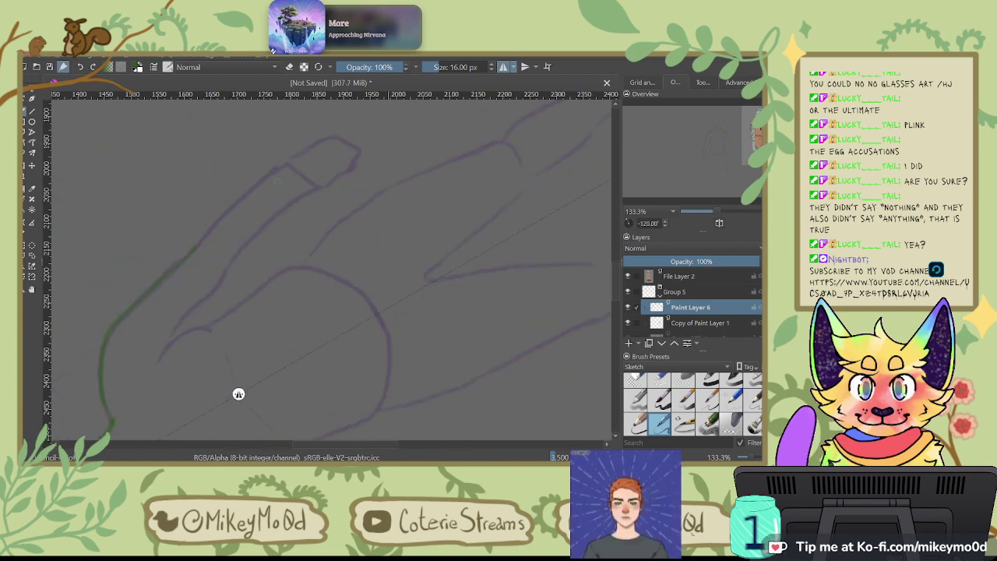
drag(238, 394, 415, 350)
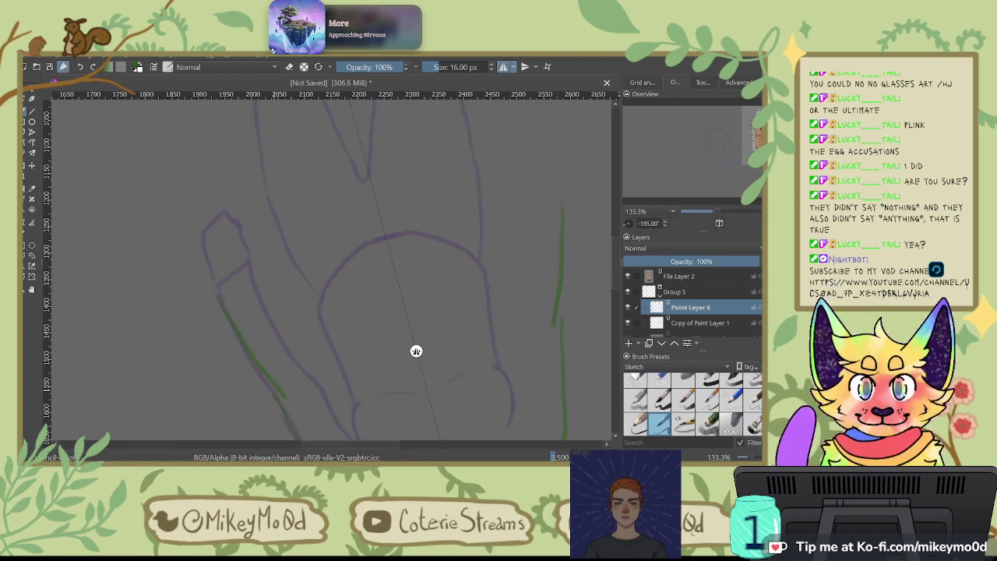
key(ctrl+z)
key(ctrl+z)
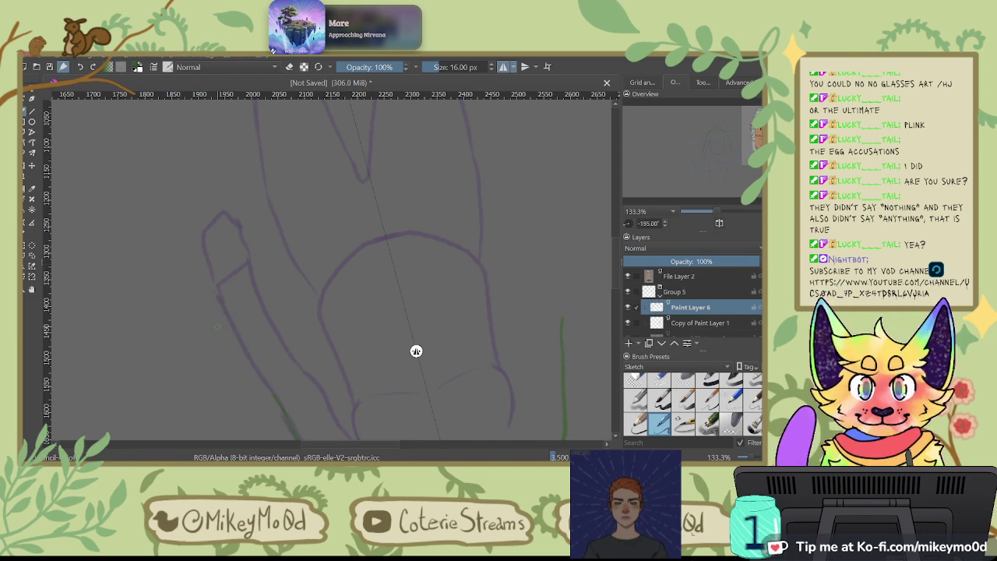
Step: Trace the outer edge of the sketched forearm in green from the elbow down to the wrist
key(6)
key(6)
key(6)
key(6)
key(6)
key(6)
key(6)
key(6)
key(6)
key(6)
key(6)
key(6)
key(6)
key(6)
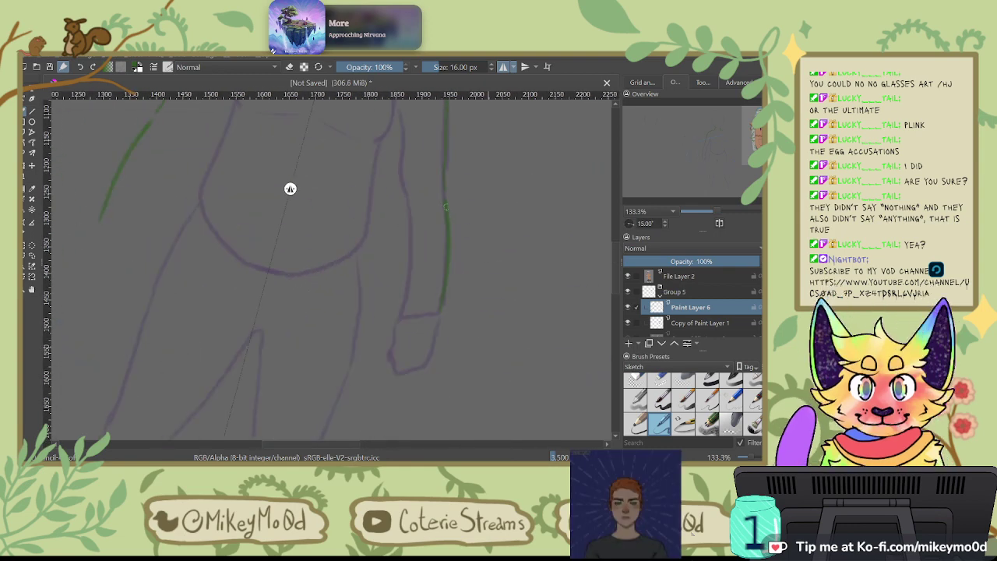
Step: Trace the inner edge of the sketched arm in green from the armpit down to the wrist
scroll(264, 380, up, 2)
scroll(264, 189, down, 3)
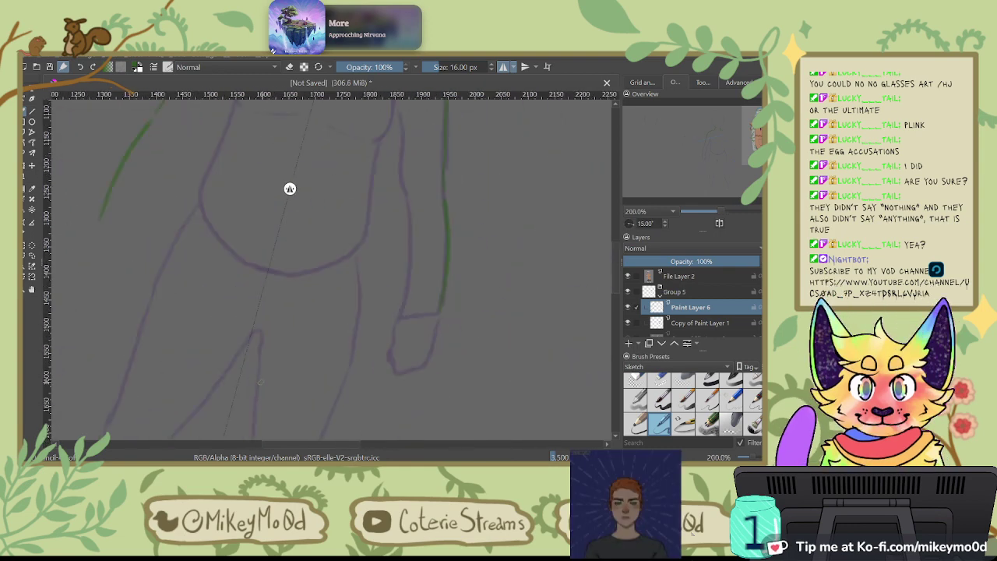
scroll(257, 188, up, 2)
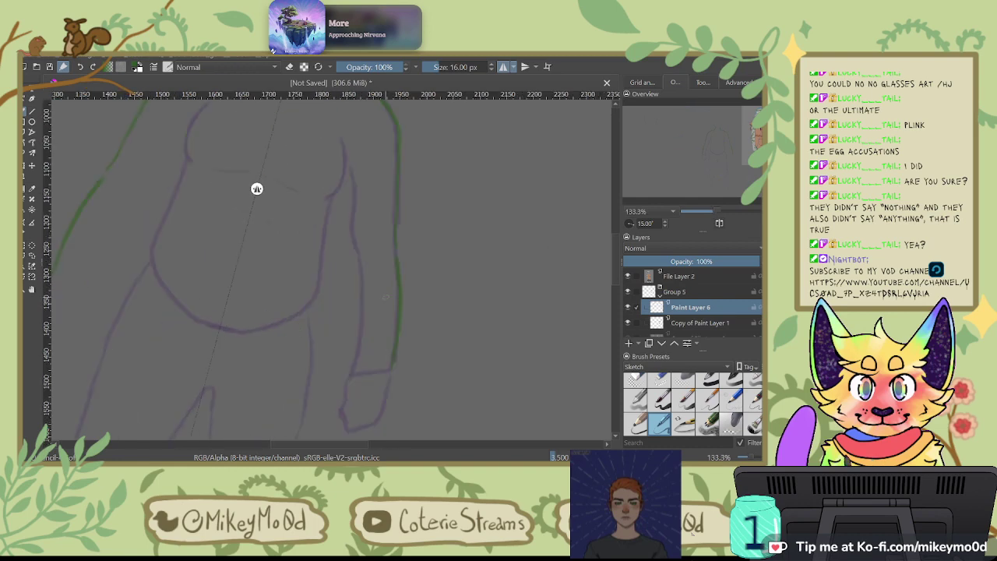
drag(341, 139, 352, 207)
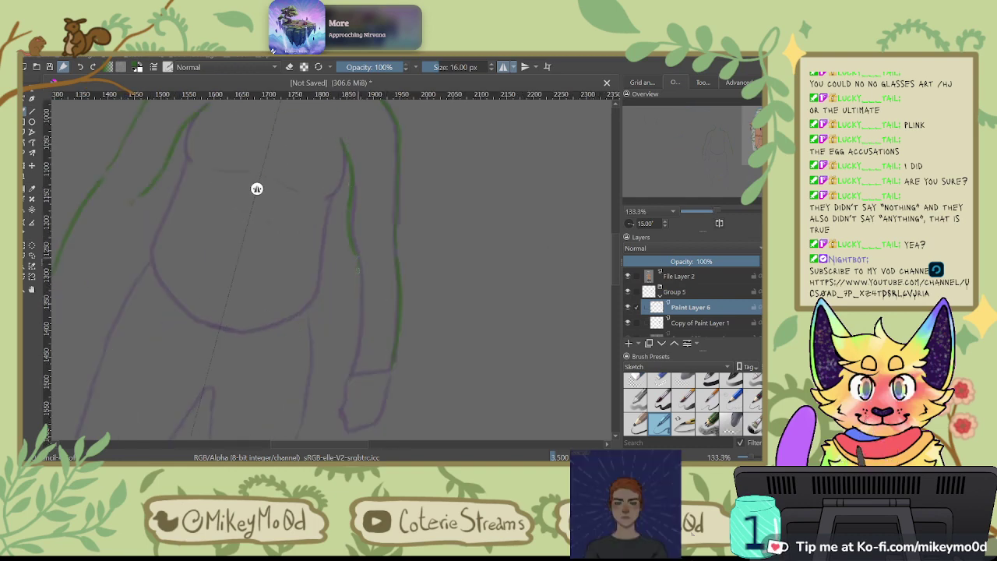
key(6)
key(6)
key(6)
key(6)
key(6)
key(6)
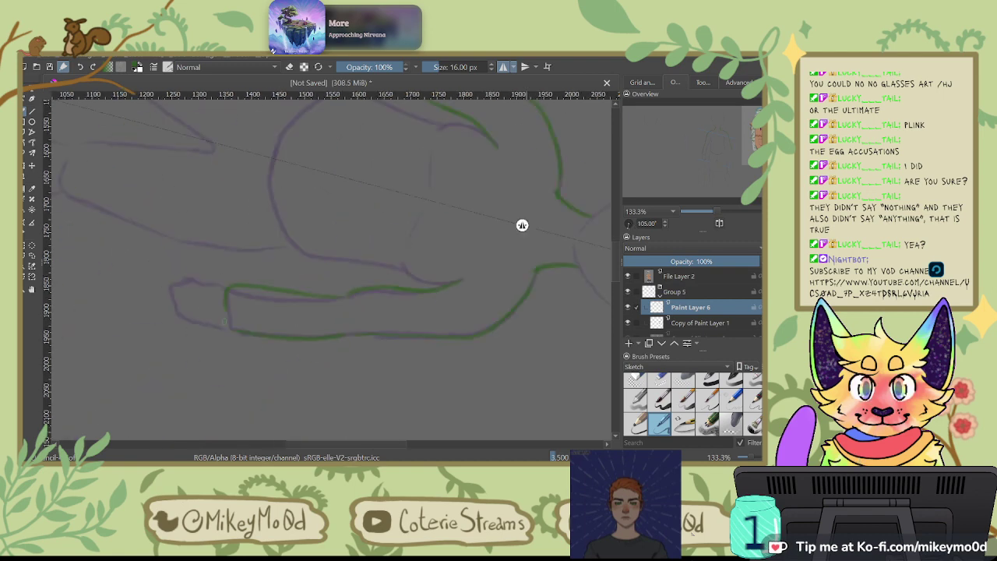
Step: Extend the green arm lines past the wrist along both sides of the sketched hand
key(6)
key(6)
key(6)
key(6)
key(6)
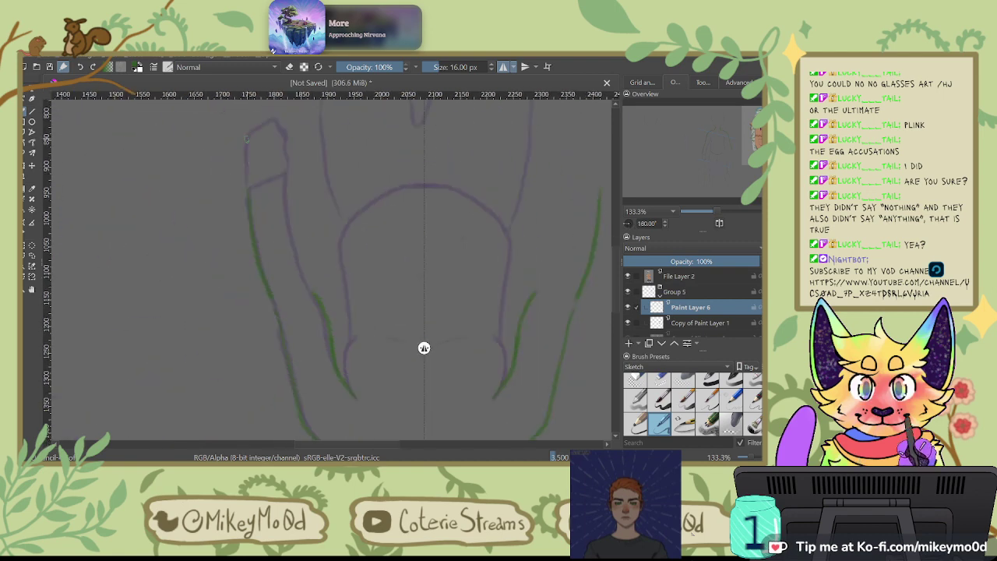
drag(283, 154, 286, 204)
drag(564, 154, 561, 209)
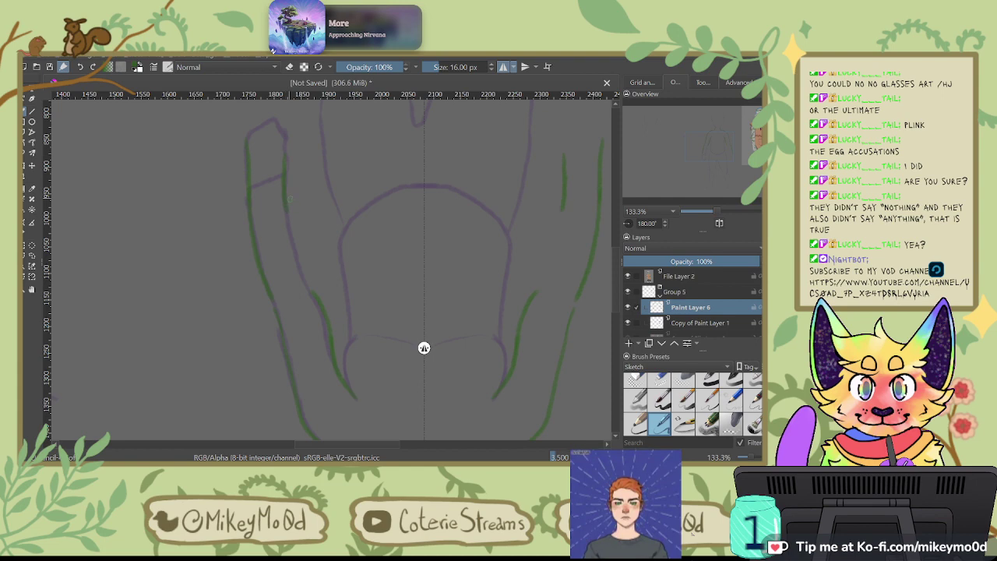
Step: Mark the elbow crease with a short mirrored green stroke inside each arm
key(6)
key(6)
key(6)
key(6)
key(6)
key(6)
key(6)
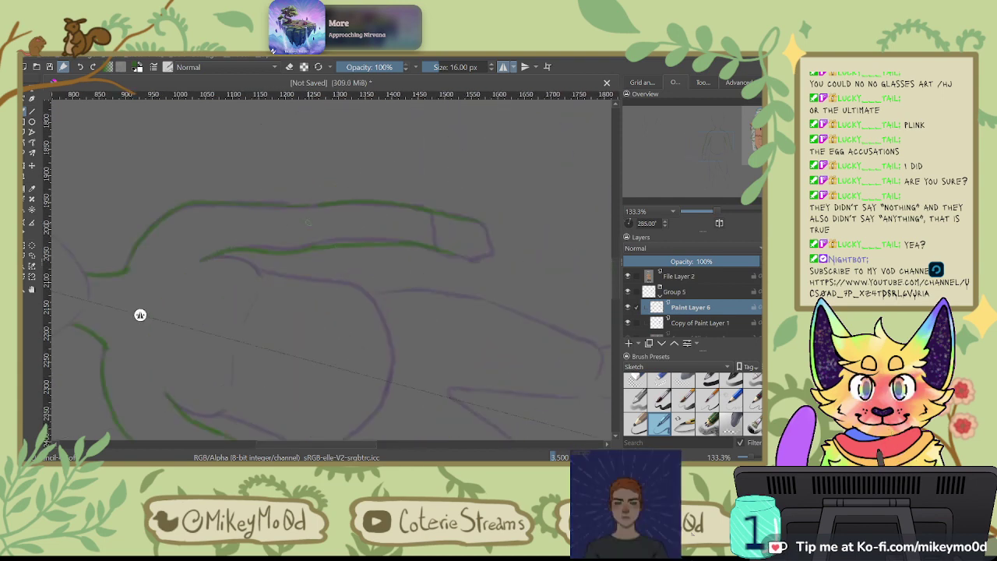
key(6)
key(6)
key(6)
key(6)
key(6)
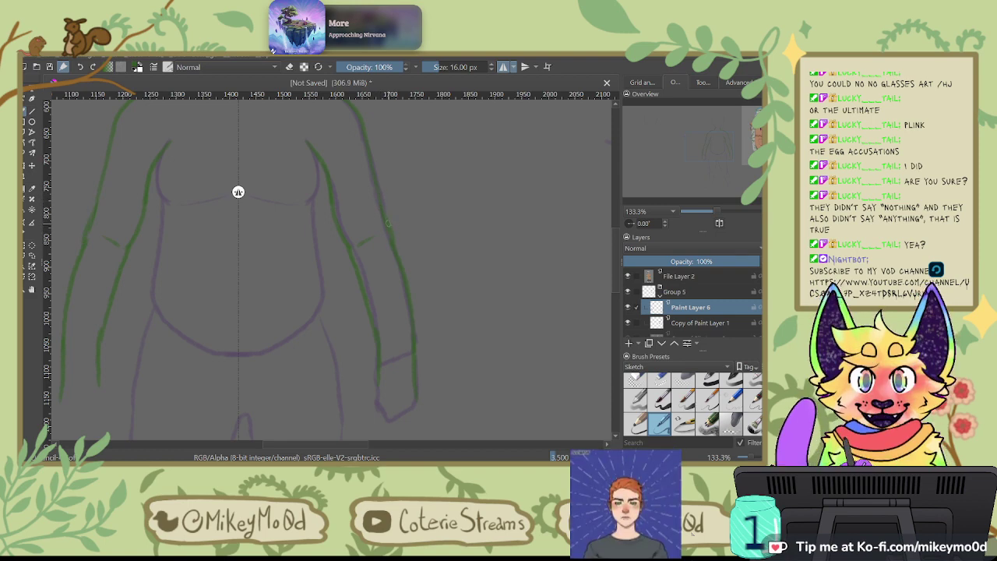
Step: Try to trace the side curve of the chest in green from the armpit
scroll(250, 272, up, 2)
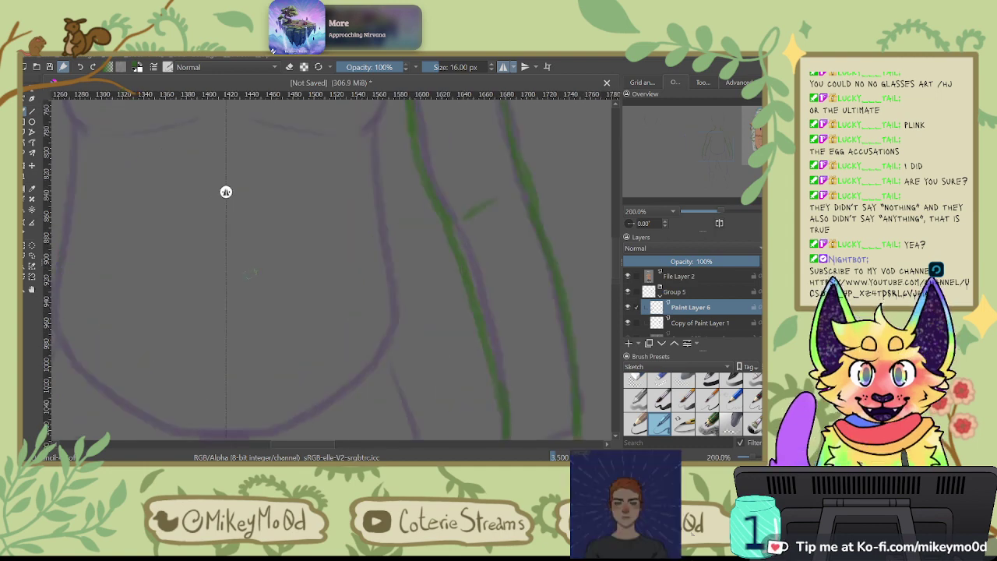
drag(362, 245, 436, 351)
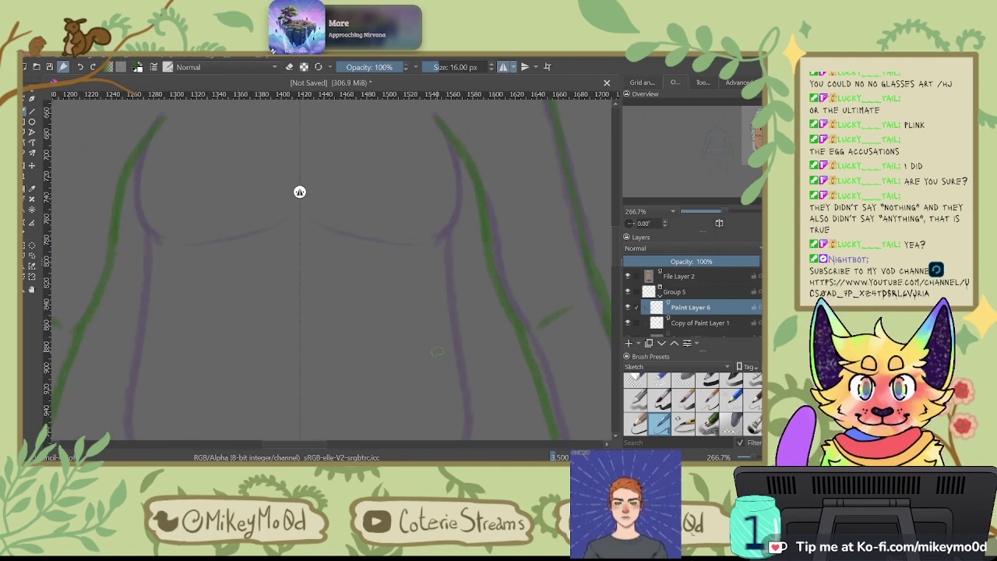
mouse_move(453, 141)
mouse_down()
mouse_move(457, 217)
mouse_move(427, 275)
mouse_up()
key(6)
key(6)
key(6)
key(6)
key(6)
key(6)
key(6)
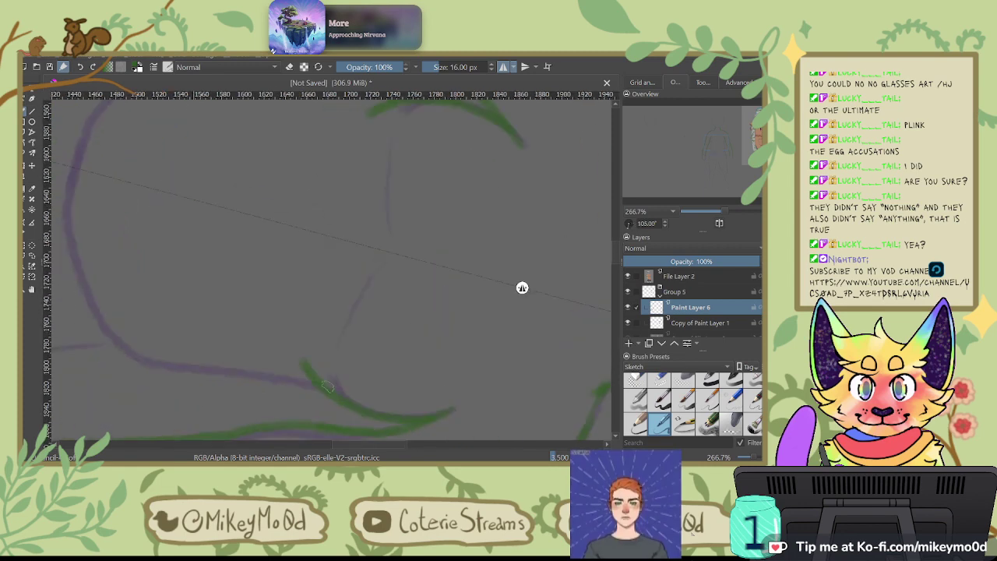
drag(522, 288, 429, 350)
key(ctrl+z)
key(ctrl+z)
key(ctrl+z)
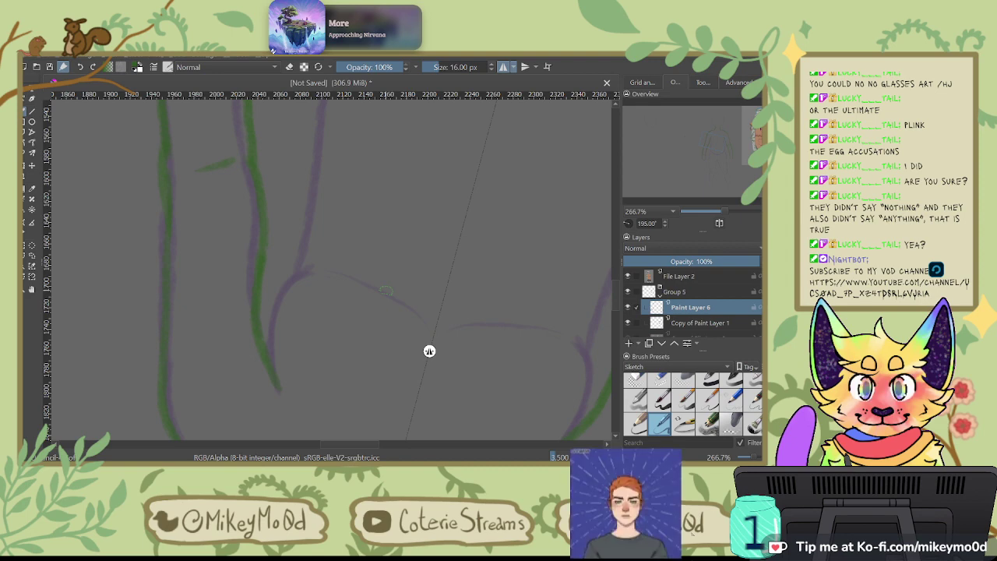
Step: Trace the side and lower curves of the chest and the sides of the torso down to the hips in green
drag(272, 364, 293, 282)
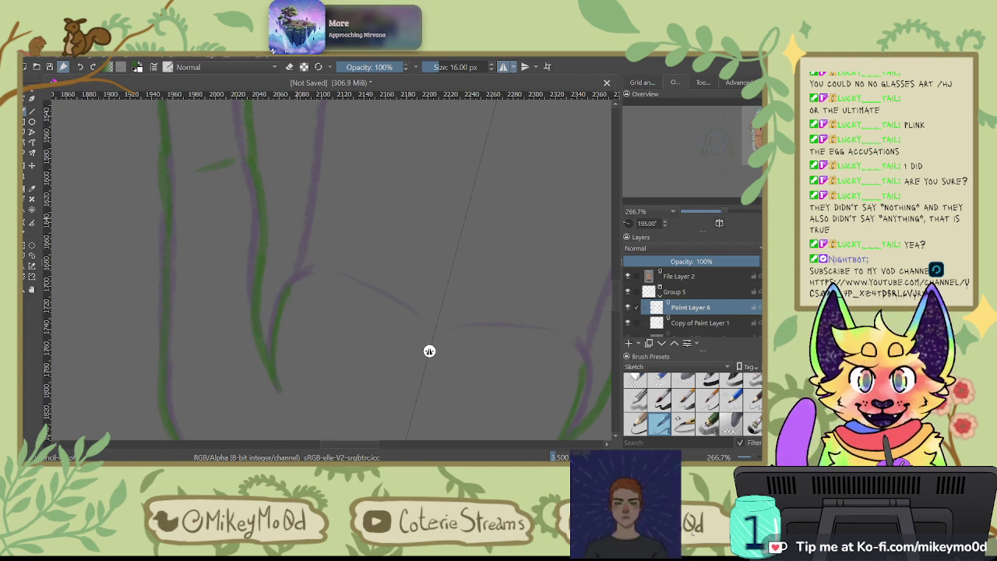
drag(429, 350, 232, 189)
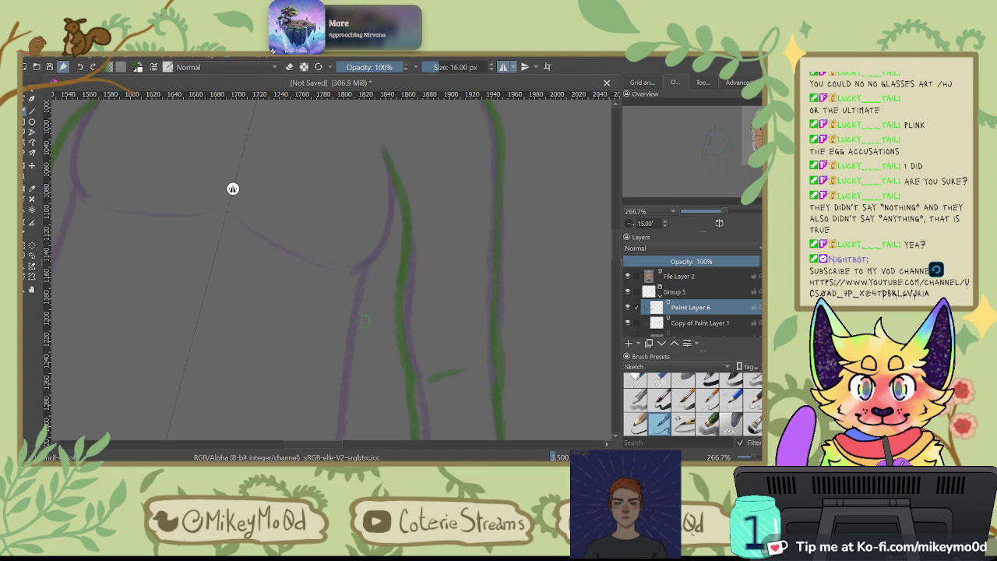
mouse_move(387, 151)
mouse_down()
mouse_move(391, 216)
mouse_move(372, 267)
mouse_move(484, 210)
mouse_move(439, 225)
mouse_up()
mouse_move(297, 188)
mouse_down()
mouse_move(408, 350)
mouse_move(519, 216)
mouse_up()
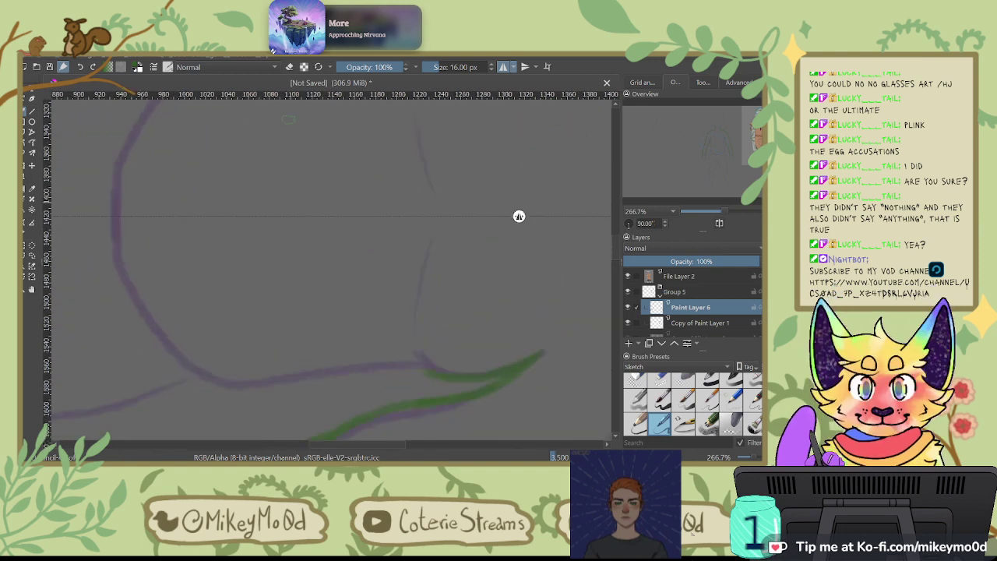
drag(436, 376, 413, 340)
drag(519, 215, 277, 191)
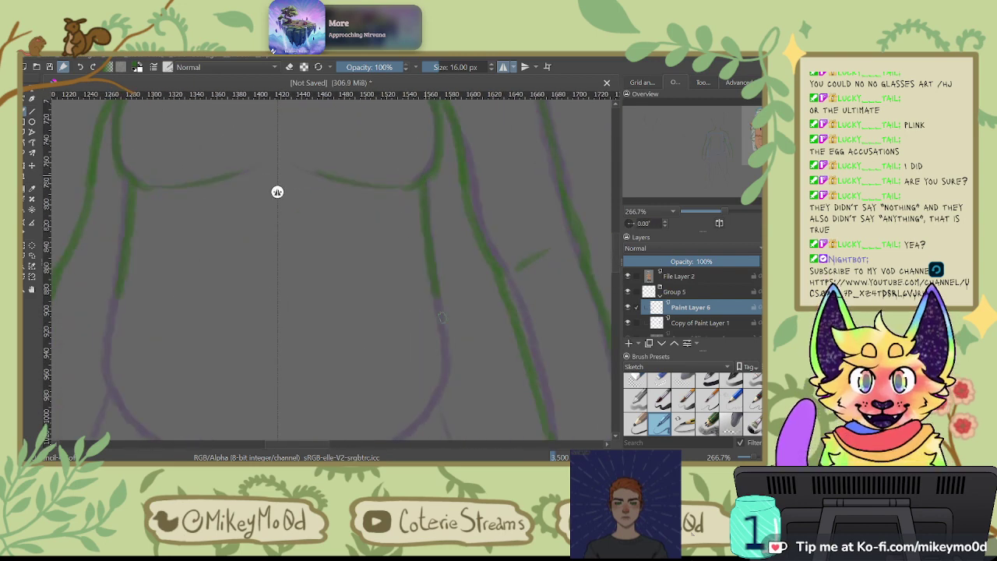
mouse_move(467, 309)
mouse_down()
mouse_move(517, 189)
mouse_move(507, 190)
mouse_move(491, 269)
mouse_up()
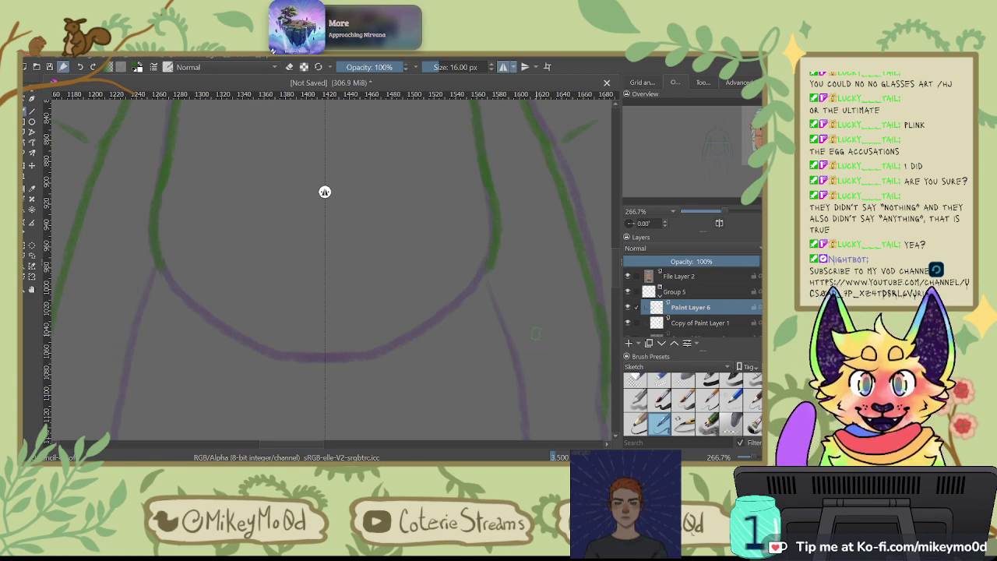
Step: Try to trace the outer edges of both thighs in green with horizontal mirroring on
scroll(535, 327, down, 5)
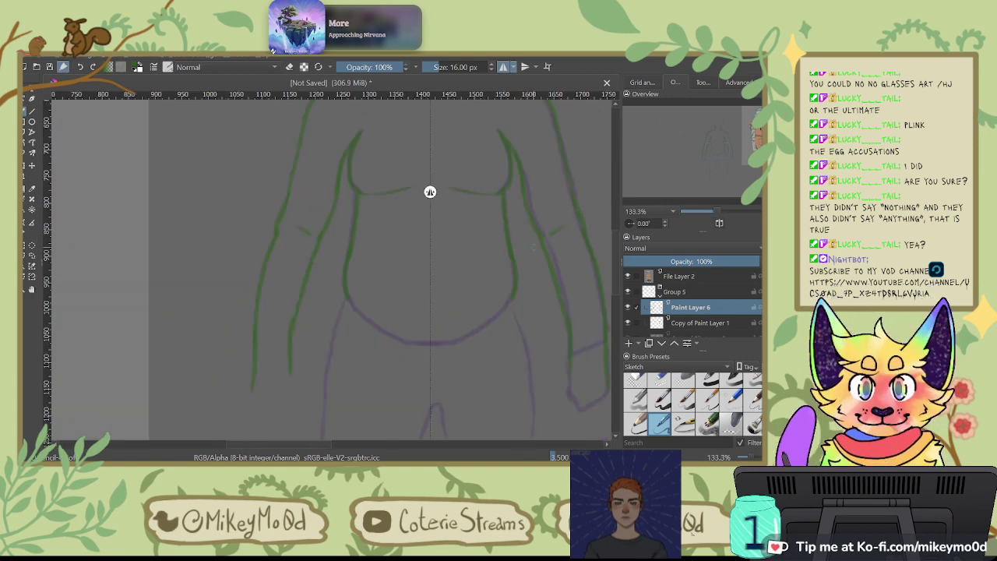
scroll(462, 191, up, 2)
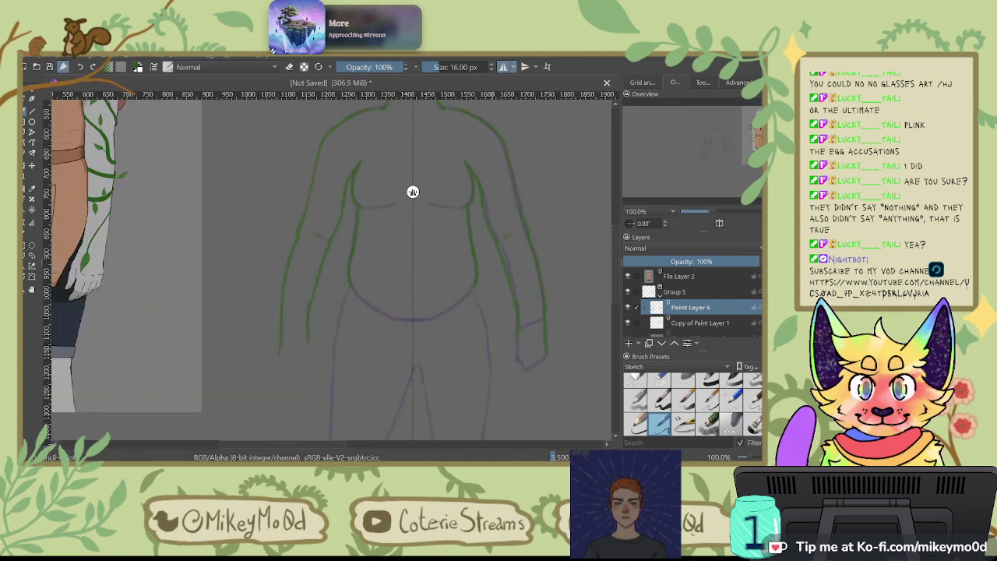
key(4)
key(4)
key(4)
key(4)
key(4)
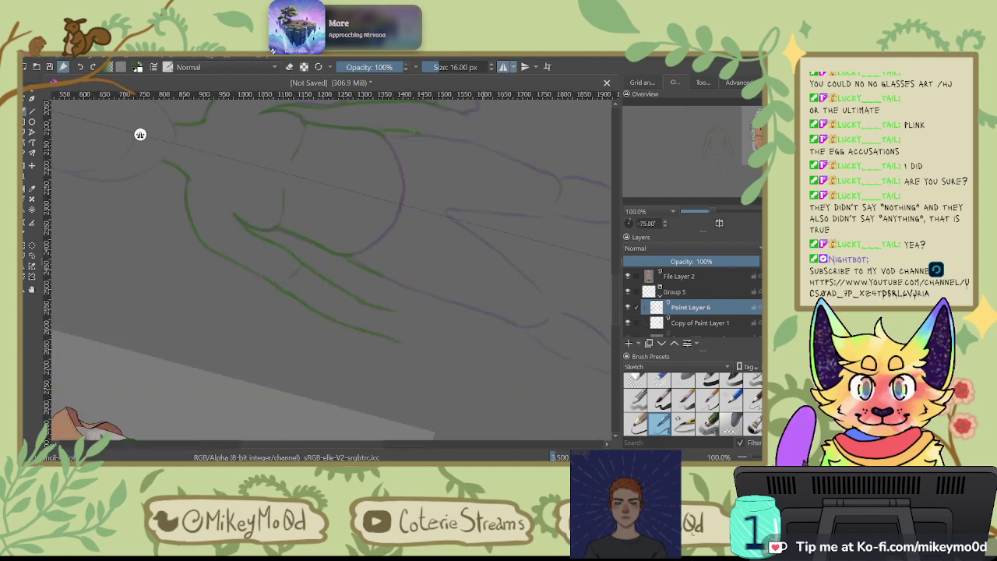
drag(140, 134, 405, 348)
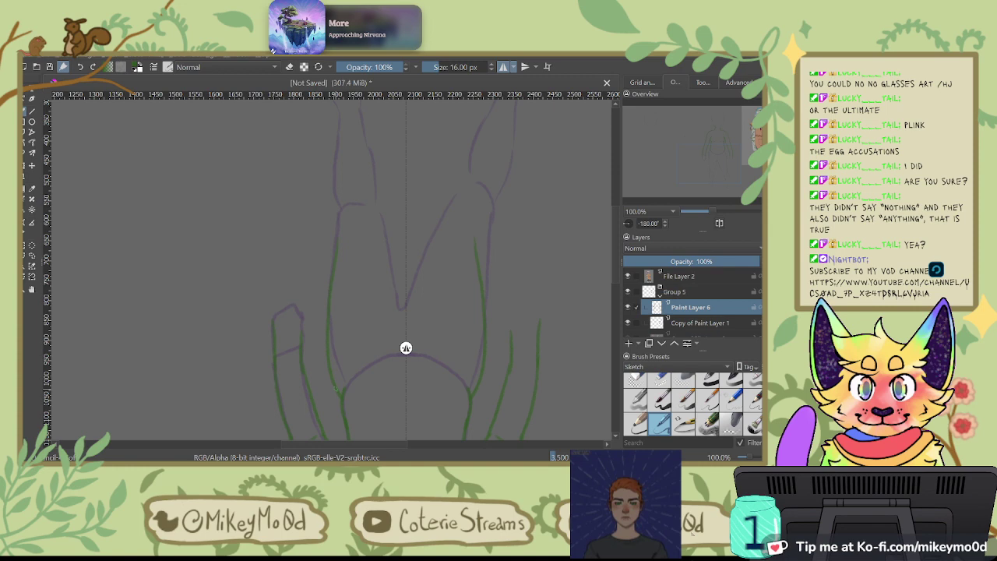
Step: Turn off horizontal mirroring, undo the mirrored thigh lines, and trace the outer thigh below the fully sketched arm on its own
click(503, 67)
key(ctrl+z)
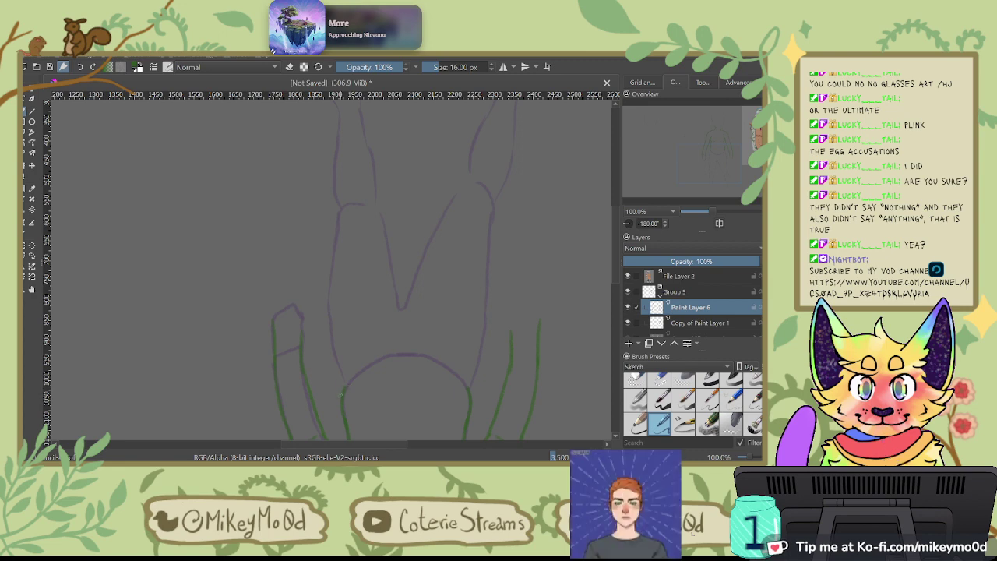
key(6)
key(6)
key(6)
key(6)
key(6)
key(6)
key(6)
key(6)
key(6)
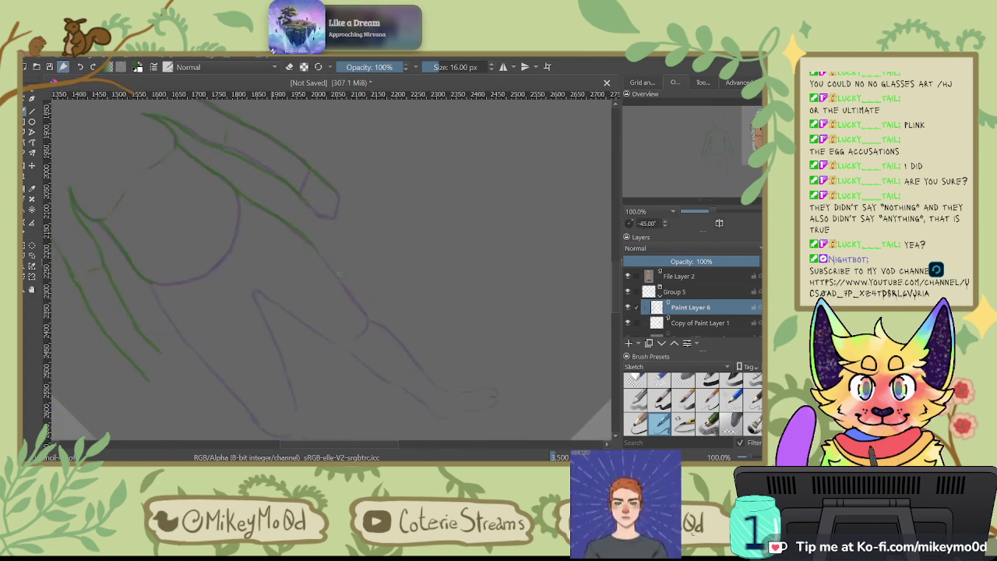
Step: Turn horizontal mirroring back on and trace the lower curve of the belly between the hips in green
key(6)
key(6)
key(6)
key(6)
key(6)
key(6)
key(6)
key(6)
key(6)
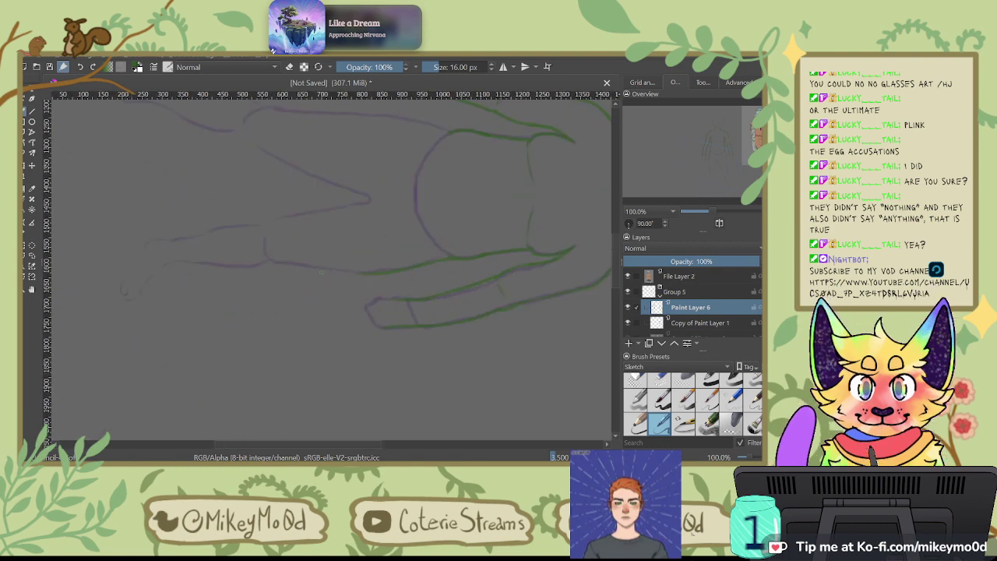
drag(416, 194, 450, 254)
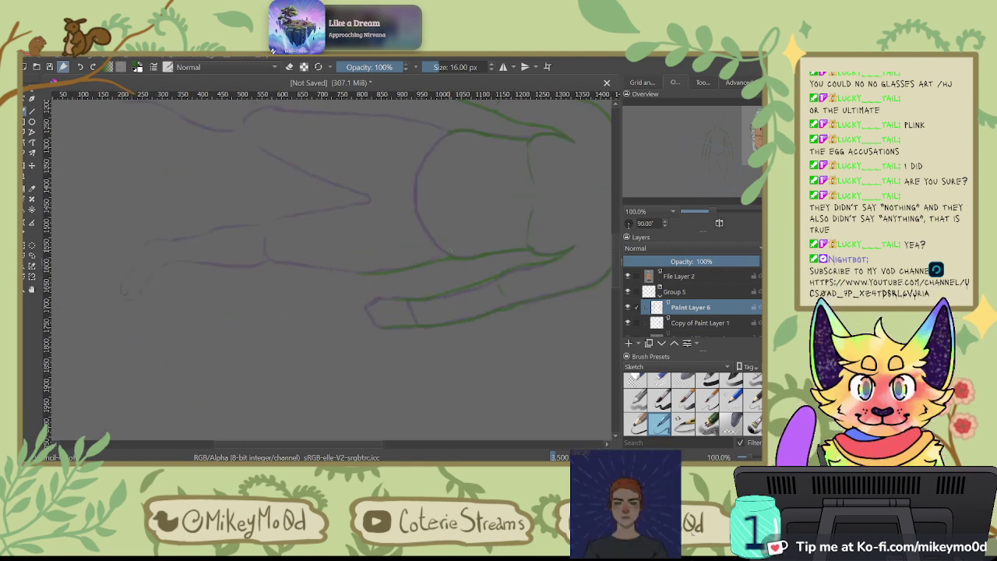
click(503, 67)
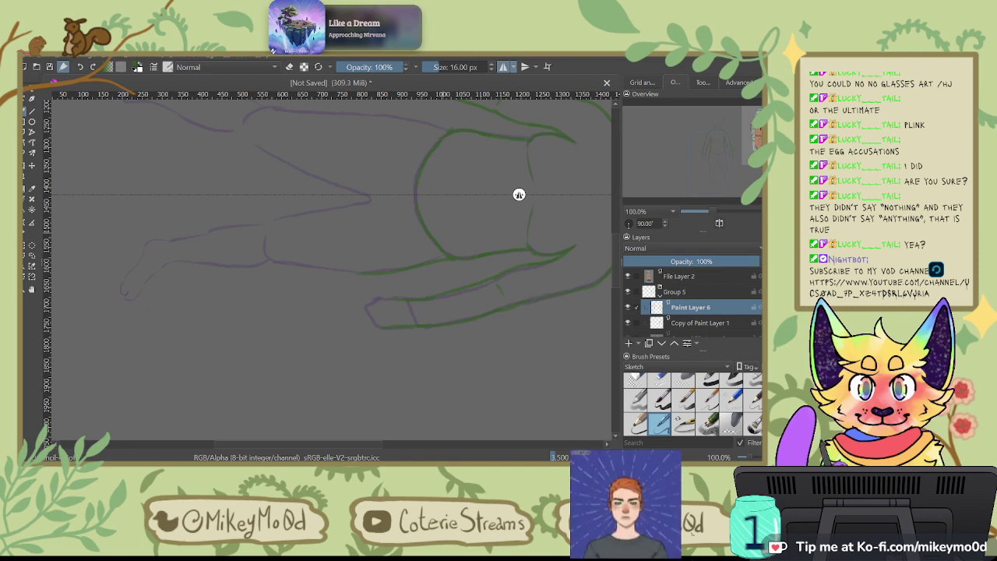
Step: Turn off horizontal mirroring and extend the green outer thigh line below the fully sketched arm down to the knee
key(5)
key(4)
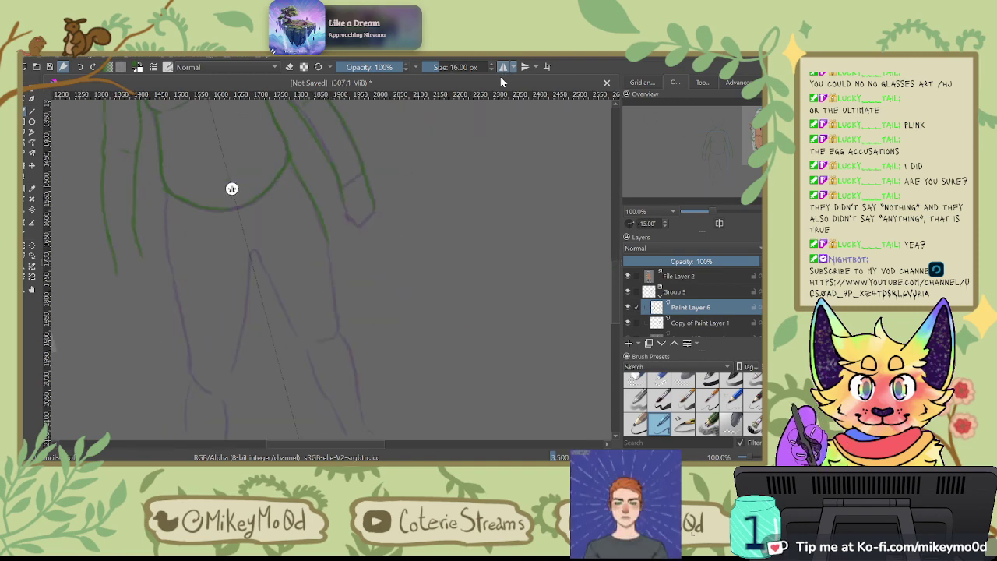
click(503, 67)
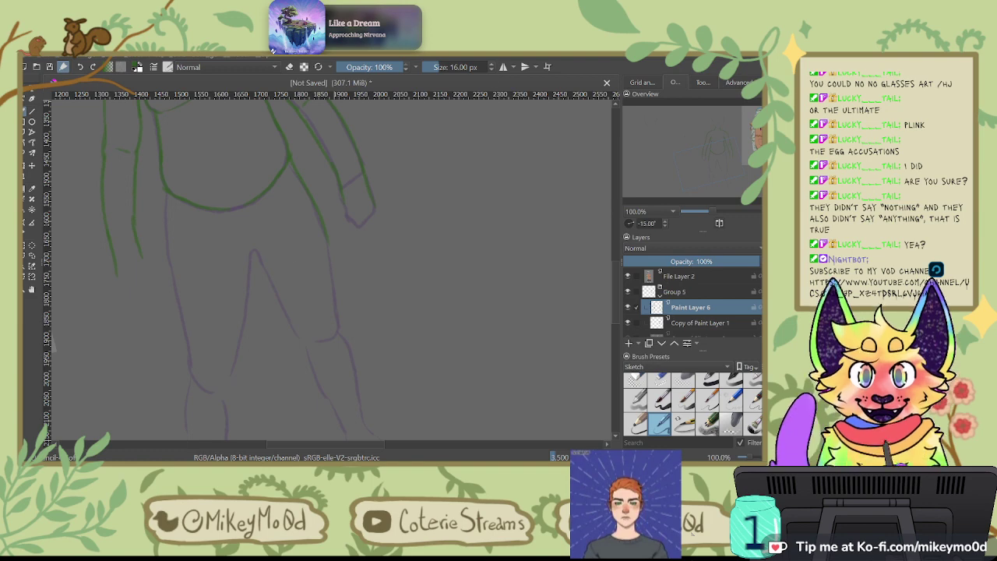
drag(321, 231, 367, 245)
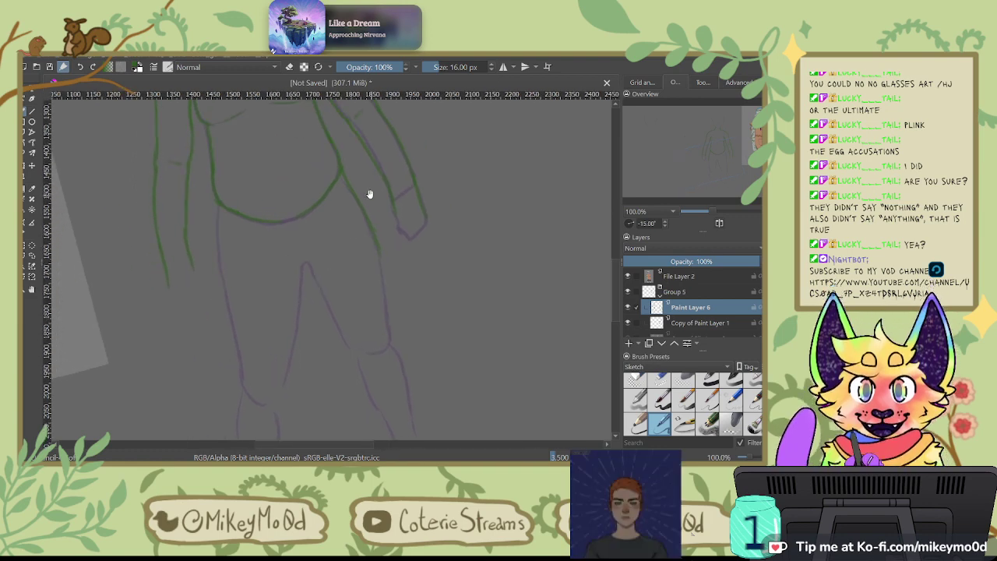
drag(372, 170, 393, 236)
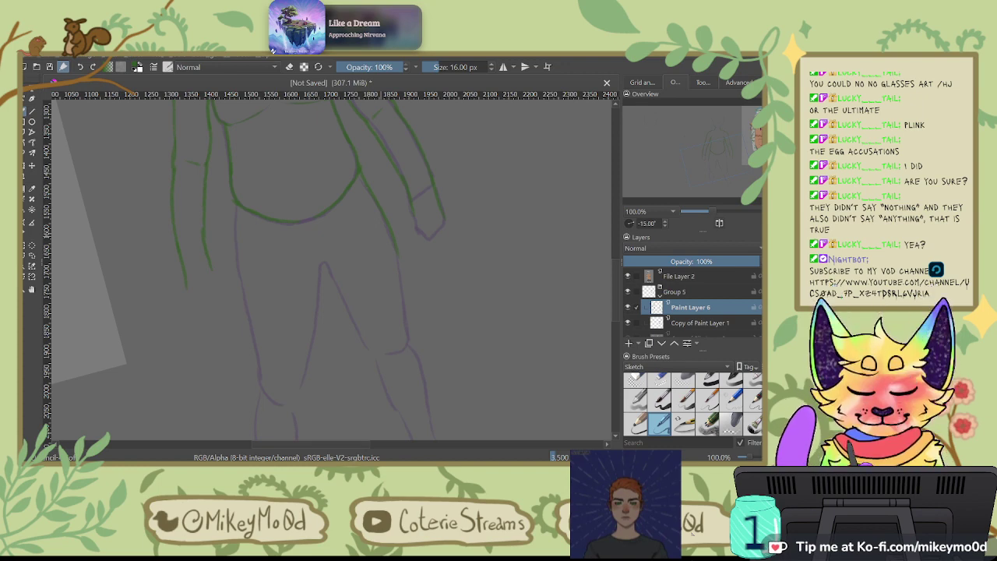
scroll(387, 218, down, 4)
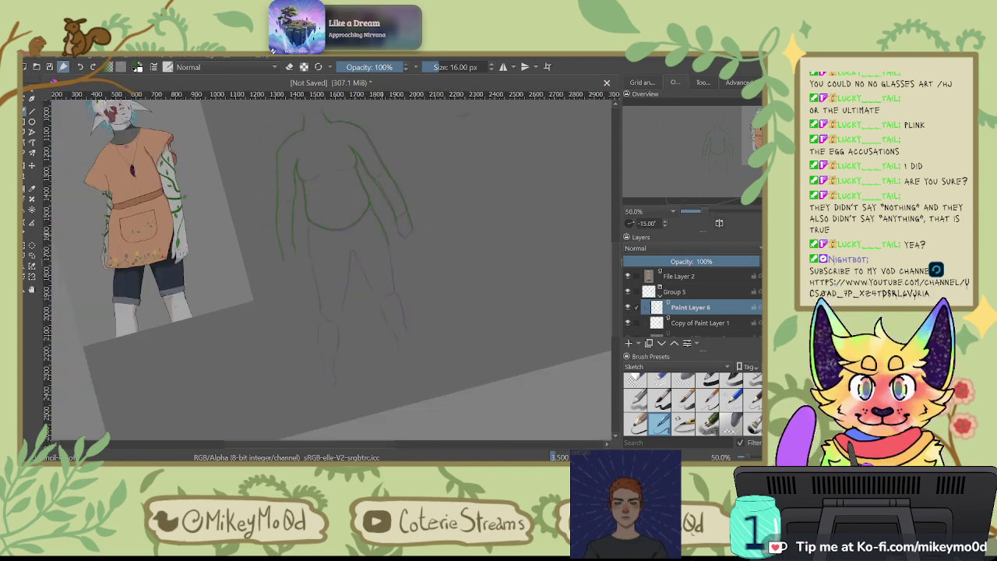
scroll(385, 199, up, 4)
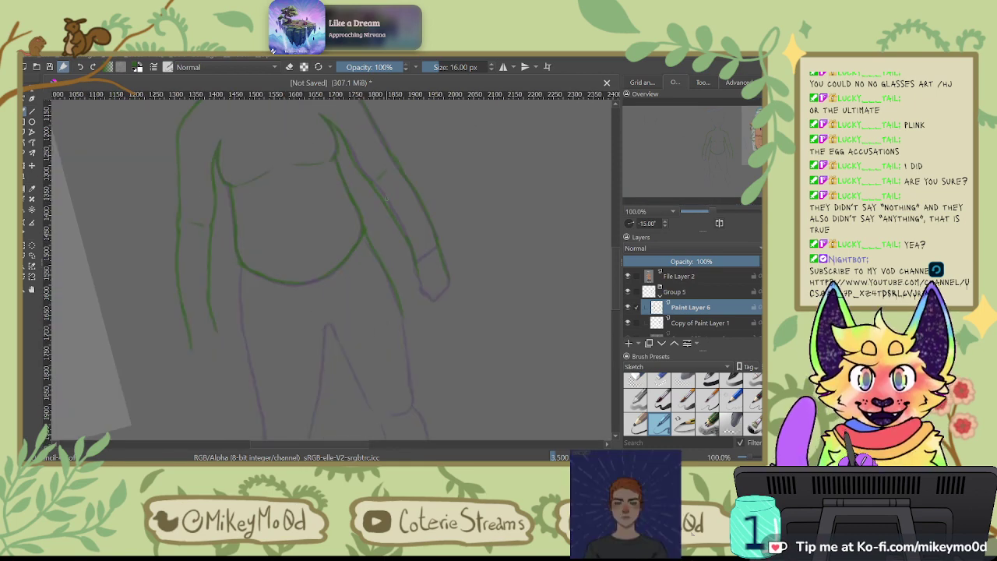
scroll(392, 261, down, 2)
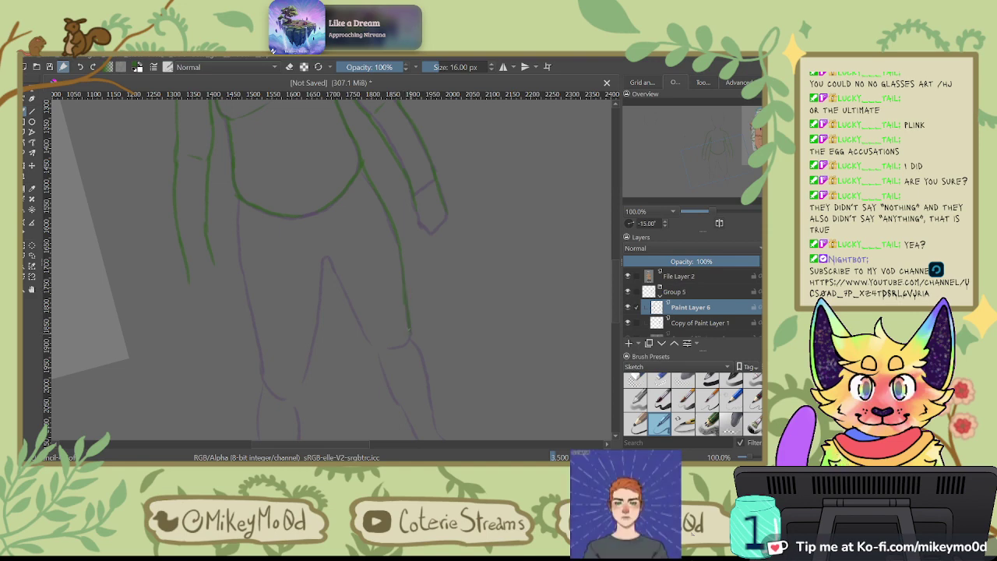
Step: Trace the inner edge of the same thigh in green from the crotch down to the knee
key(6)
key(6)
key(6)
key(6)
key(6)
key(6)
key(6)
key(6)
key(6)
key(4)
key(4)
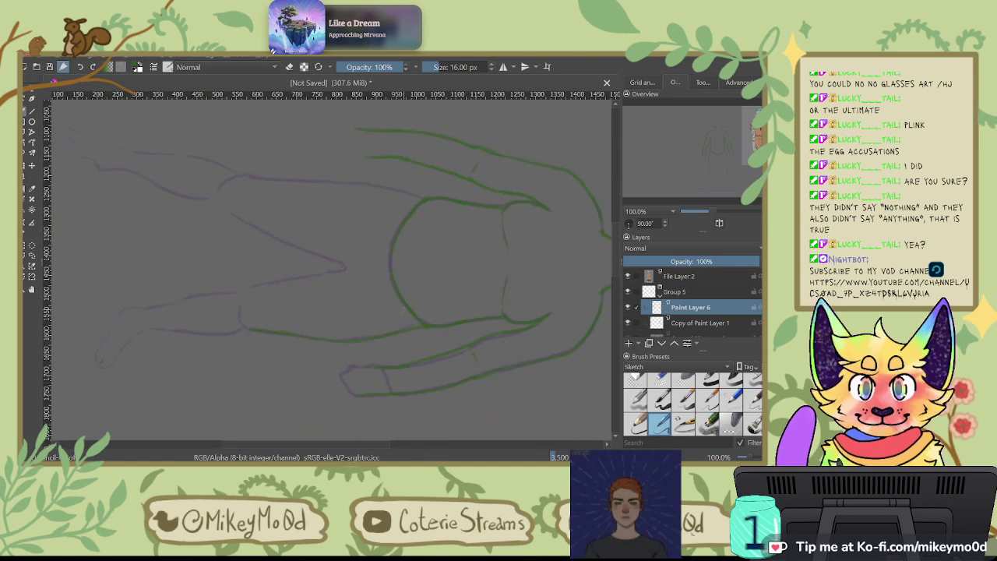
key(5)
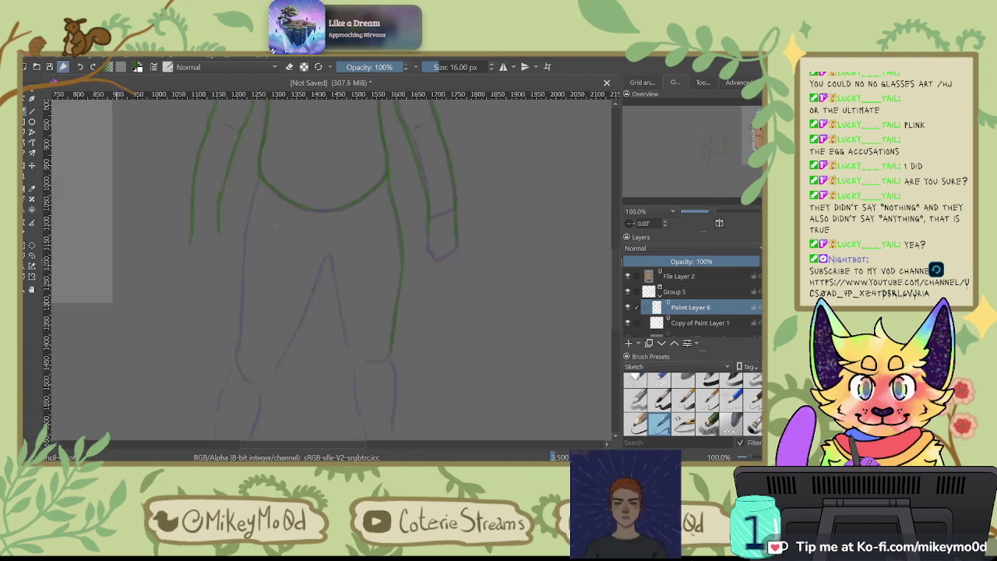
drag(331, 258, 342, 323)
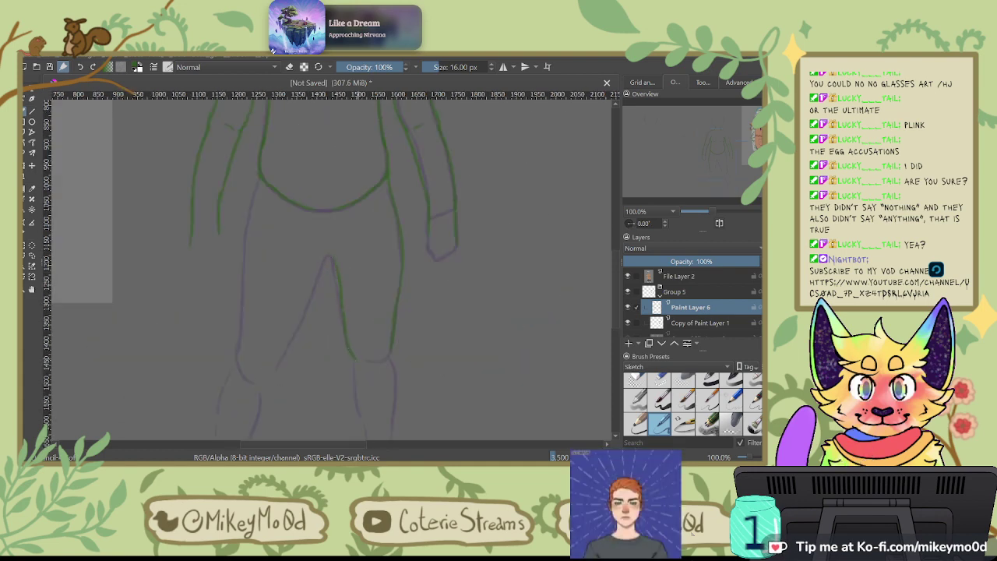
Step: Trace the outer corner of the knee in green, curving inward from the end of the outer thigh line
scroll(357, 359, up, 2)
key(6)
key(6)
key(6)
key(6)
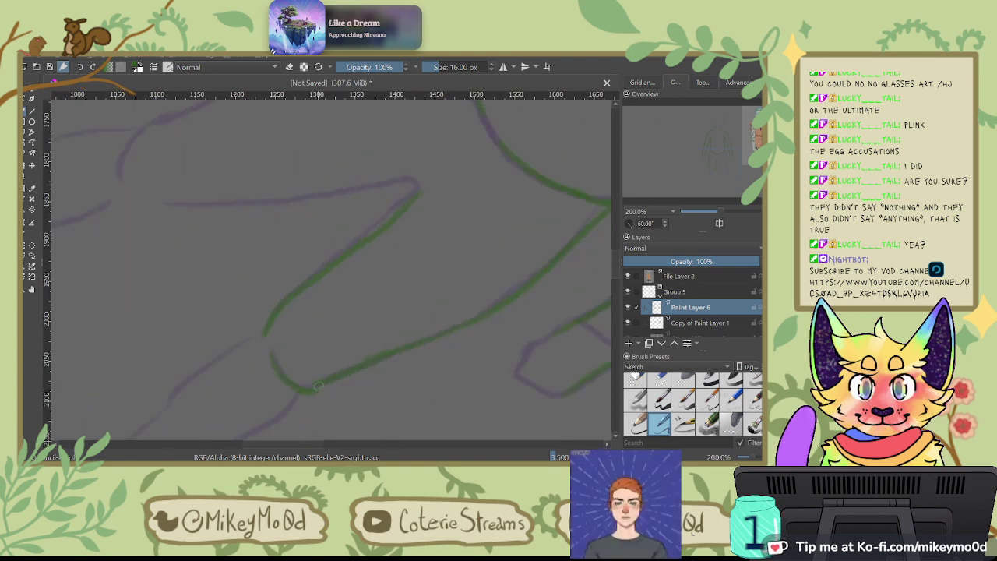
key(6)
key(6)
key(6)
key(6)
key(6)
key(6)
key(6)
drag(226, 223, 248, 192)
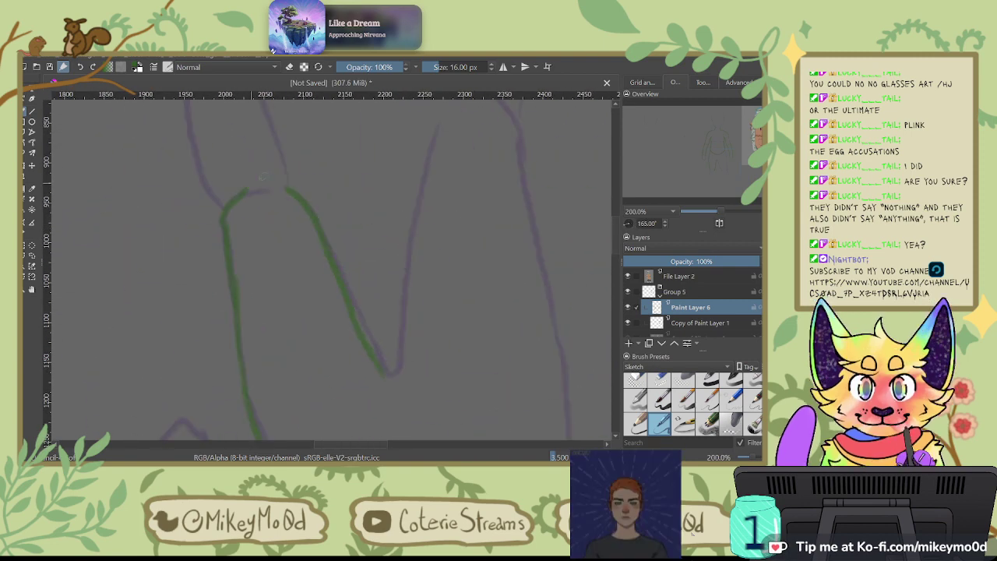
key(4)
key(4)
key(4)
key(4)
key(4)
key(4)
key(4)
key(4)
key(4)
key(4)
key(4)
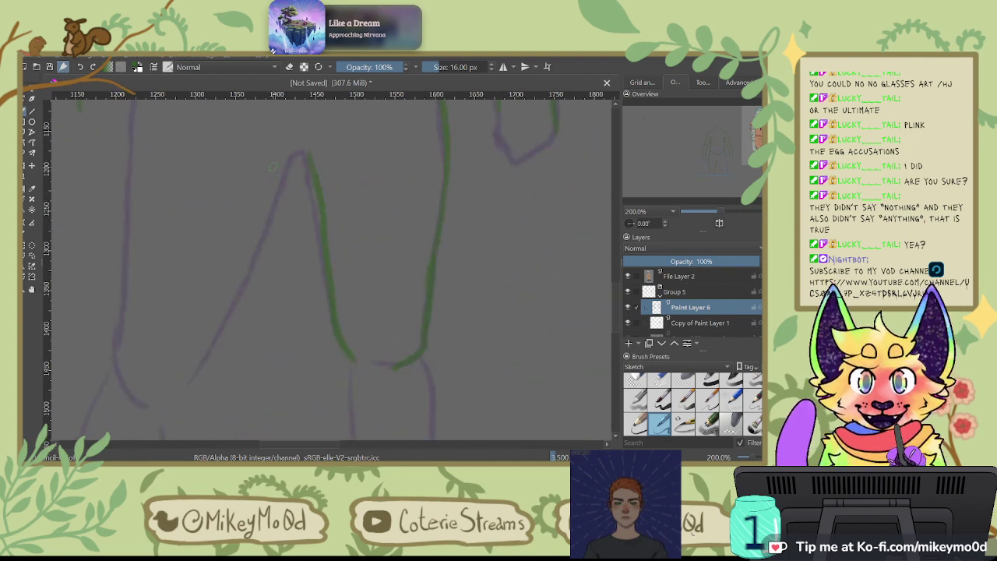
Step: Try loose slanted green strokes across the head and undo them
scroll(270, 168, down, 7)
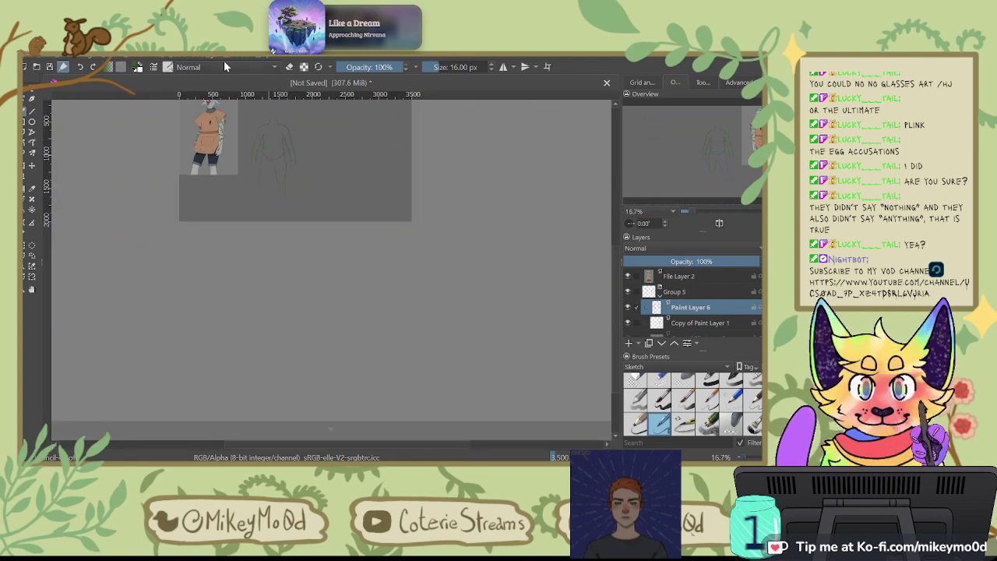
scroll(226, 101, up, 4)
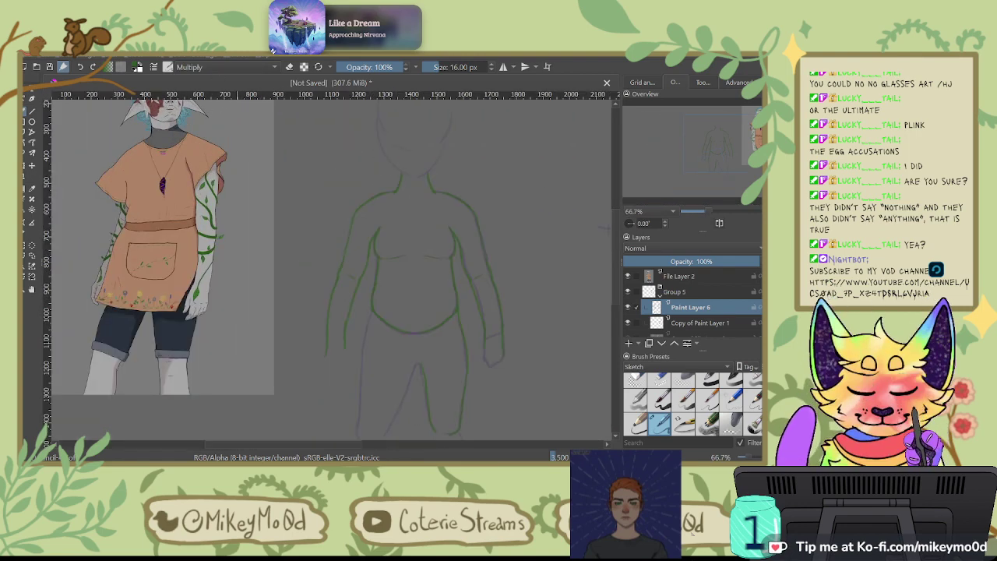
drag(470, 222, 545, 272)
mouse_move(425, 272)
mouse_down()
mouse_move(466, 267)
mouse_move(432, 204)
mouse_move(392, 207)
mouse_up()
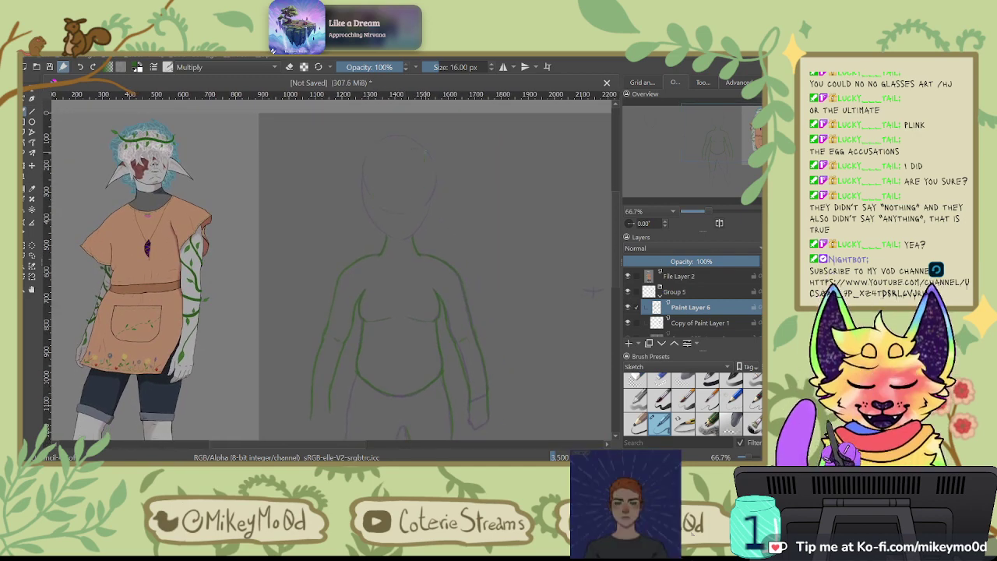
drag(377, 162, 355, 186)
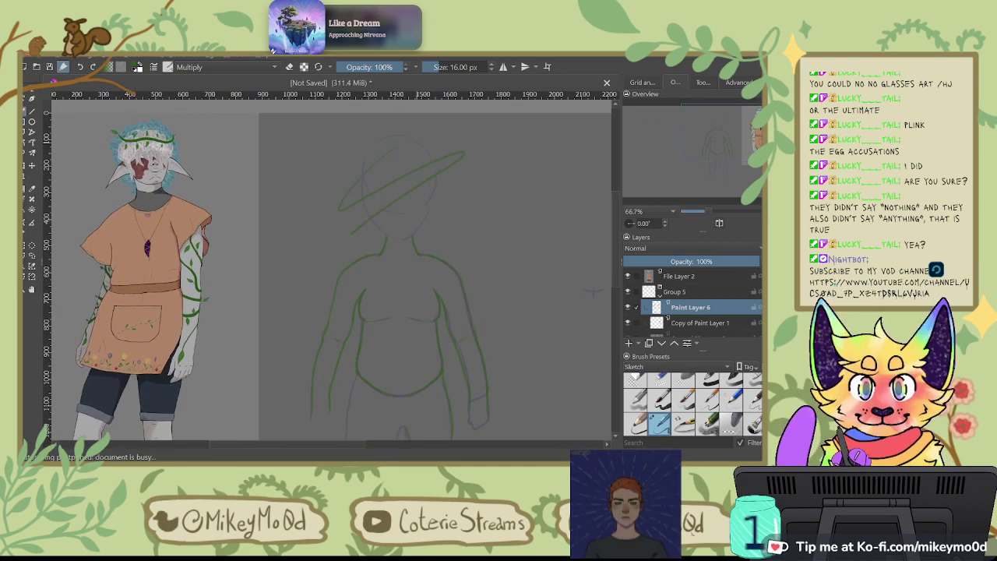
key(ctrl+z)
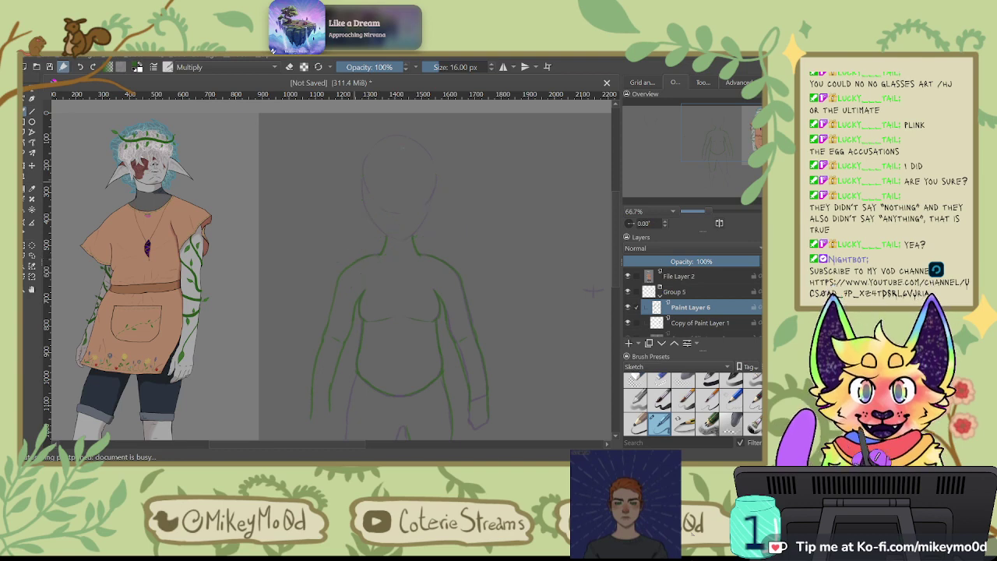
drag(447, 172, 360, 262)
key(ctrl+z)
Step: Undo the green thigh and knee lines and the lower belly curve
mouse_move(490, 318)
mouse_down()
mouse_move(497, 254)
mouse_move(484, 256)
mouse_up()
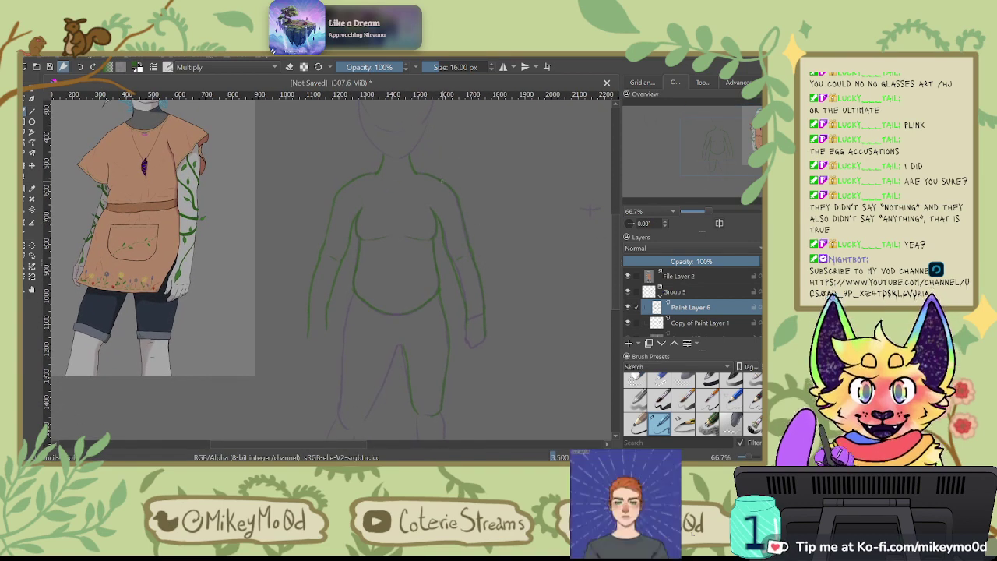
key(ctrl+z)
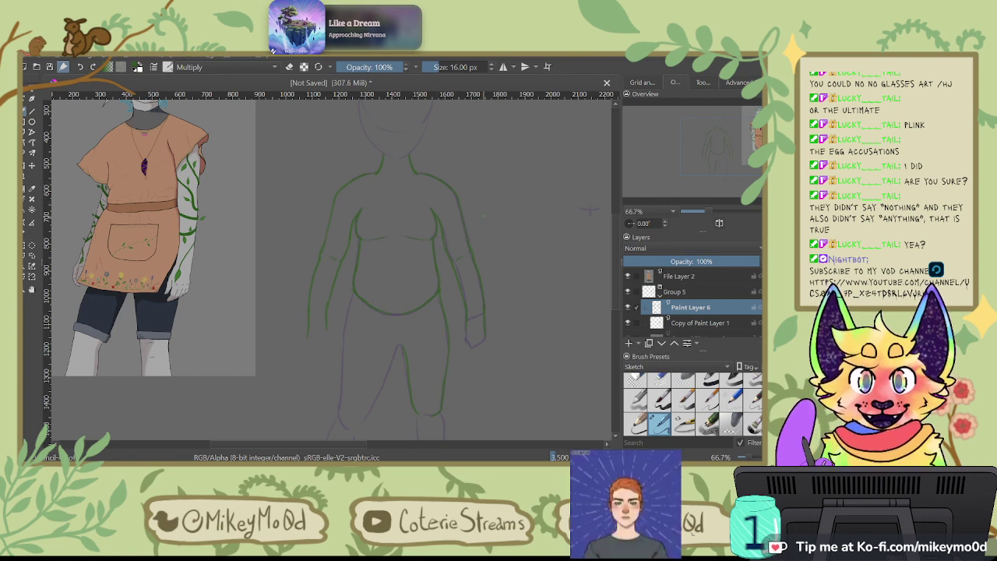
drag(452, 336, 440, 347)
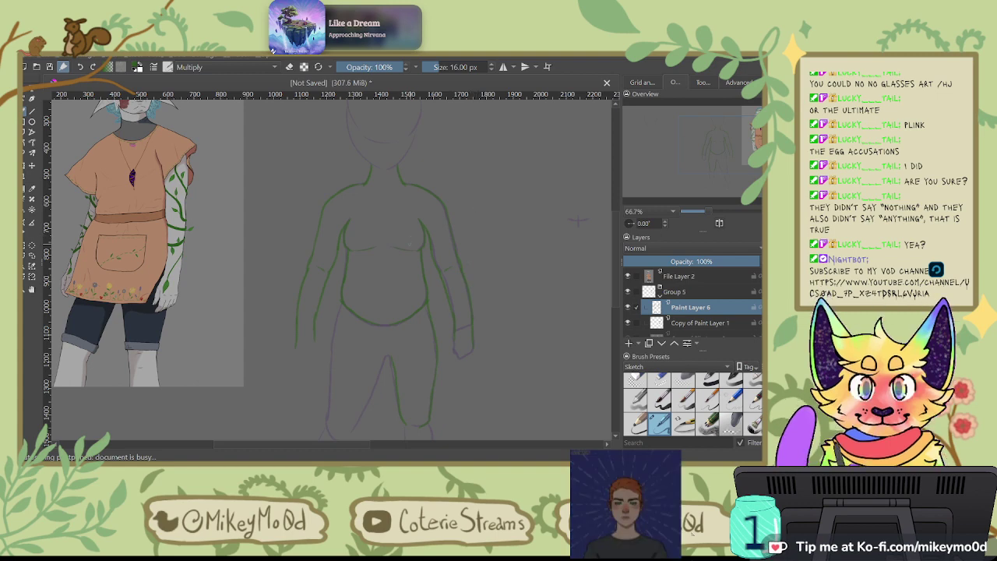
mouse_move(447, 302)
mouse_down()
mouse_move(507, 205)
mouse_move(484, 189)
mouse_up()
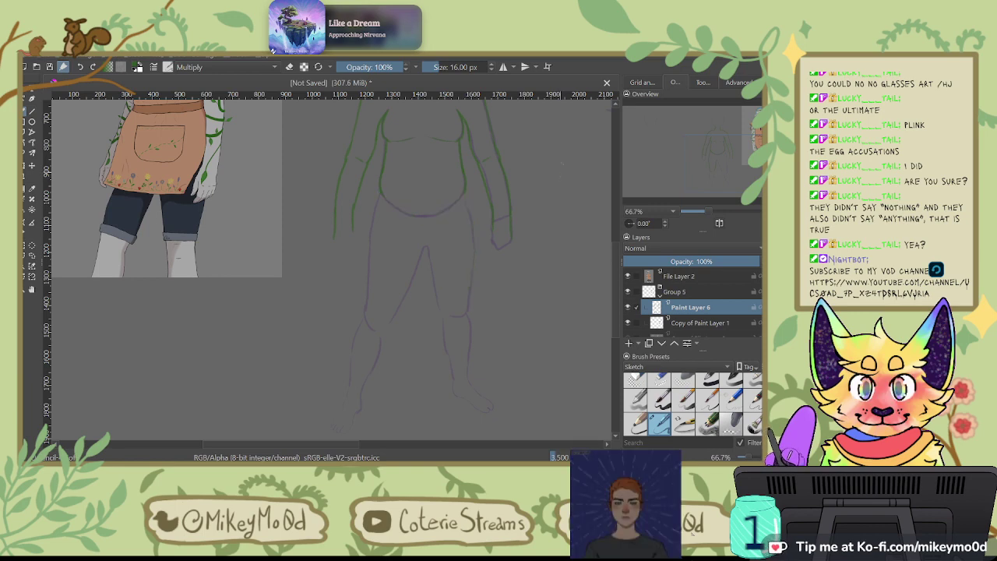
Step: Trace the lower belly curve in green with separate strokes from each hip, leaving the middle open
scroll(561, 164, up, 1)
drag(368, 341, 530, 375)
key(6)
key(6)
key(6)
key(6)
key(6)
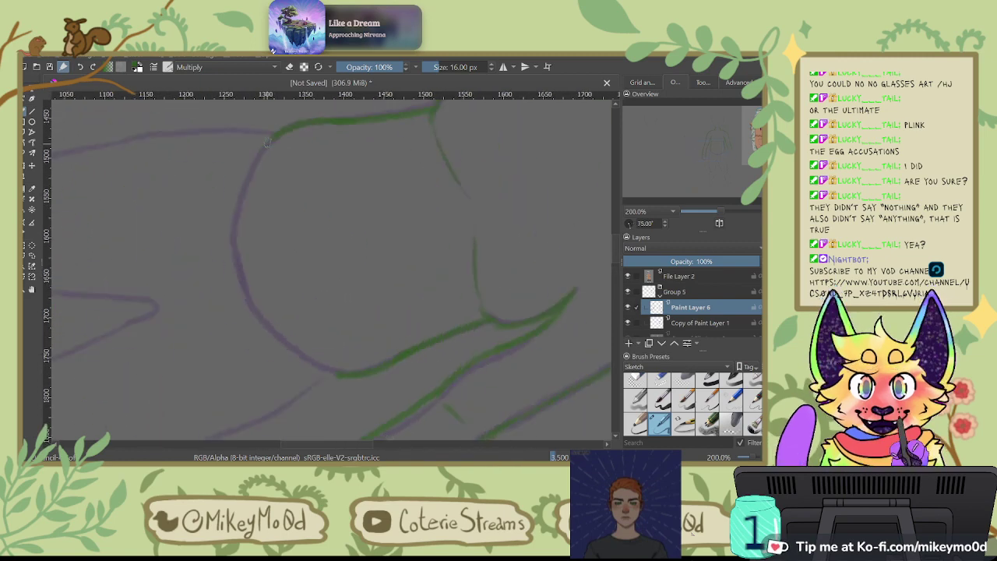
drag(266, 142, 234, 225)
mouse_move(245, 295)
mouse_down()
mouse_move(310, 351)
mouse_move(352, 372)
mouse_up()
key(ctrl+z)
drag(248, 300, 343, 375)
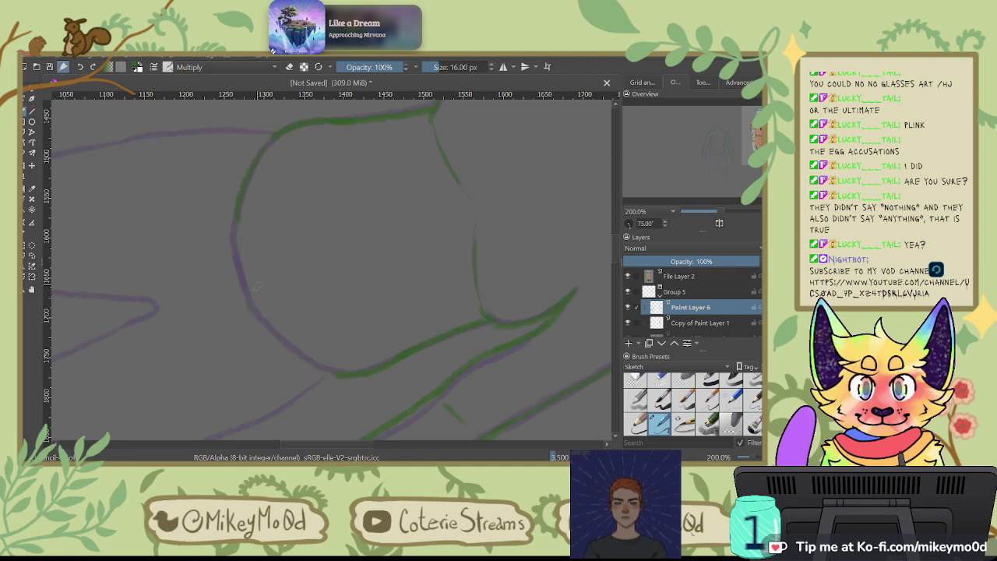
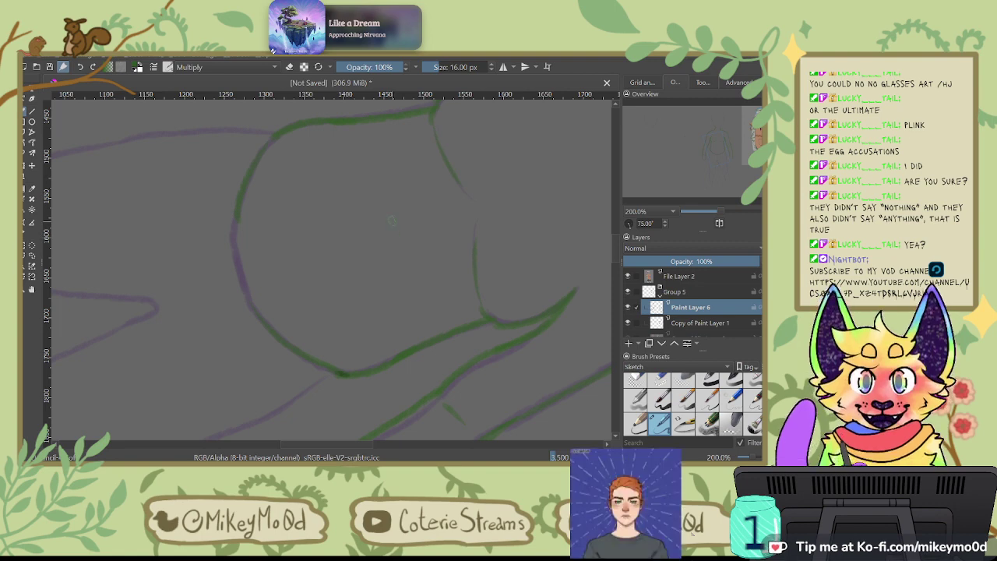
Step: Try to trace the outer thigh in green from the hip beside the fully sketched arm
key(4)
key(4)
key(4)
key(4)
key(4)
key(4)
key(4)
key(4)
key(4)
key(4)
key(4)
key(4)
key(4)
key(4)
key(4)
key(4)
key(4)
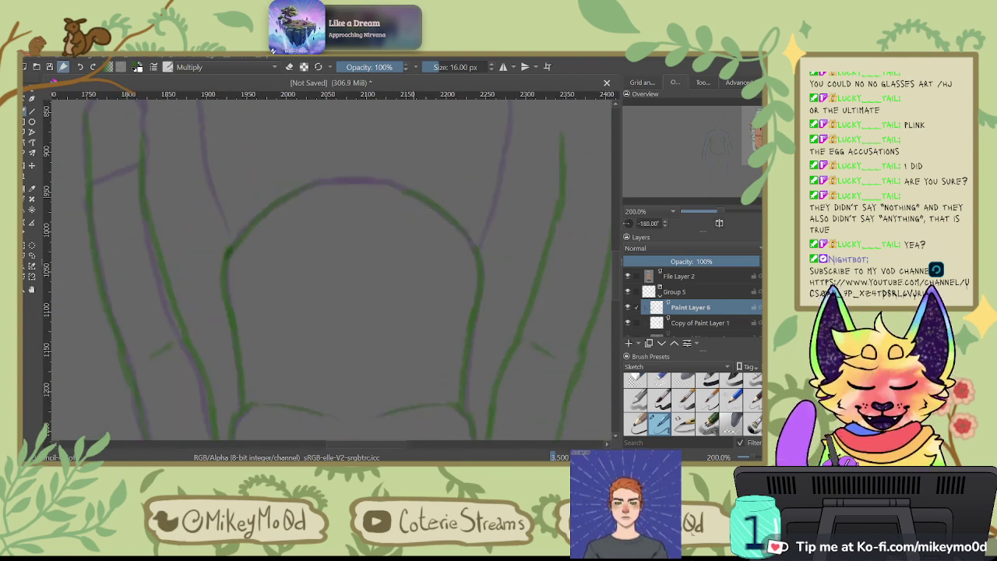
drag(413, 187, 534, 341)
drag(348, 407, 317, 196)
key(6)
key(6)
key(6)
key(6)
key(6)
key(6)
key(6)
key(6)
key(6)
key(6)
key(6)
key(6)
key(6)
key(6)
key(minus)
key(minus)
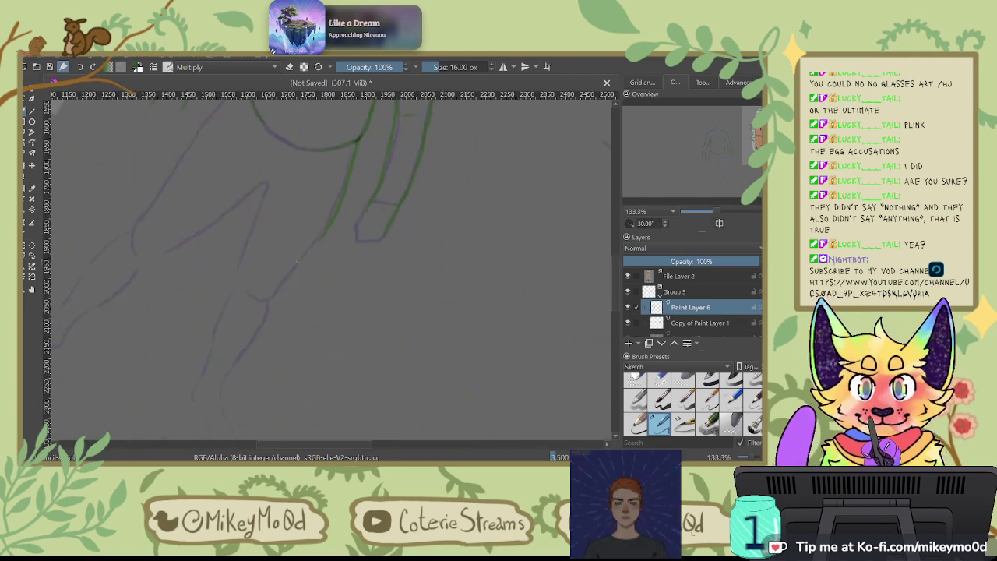
key(ctrl+z)
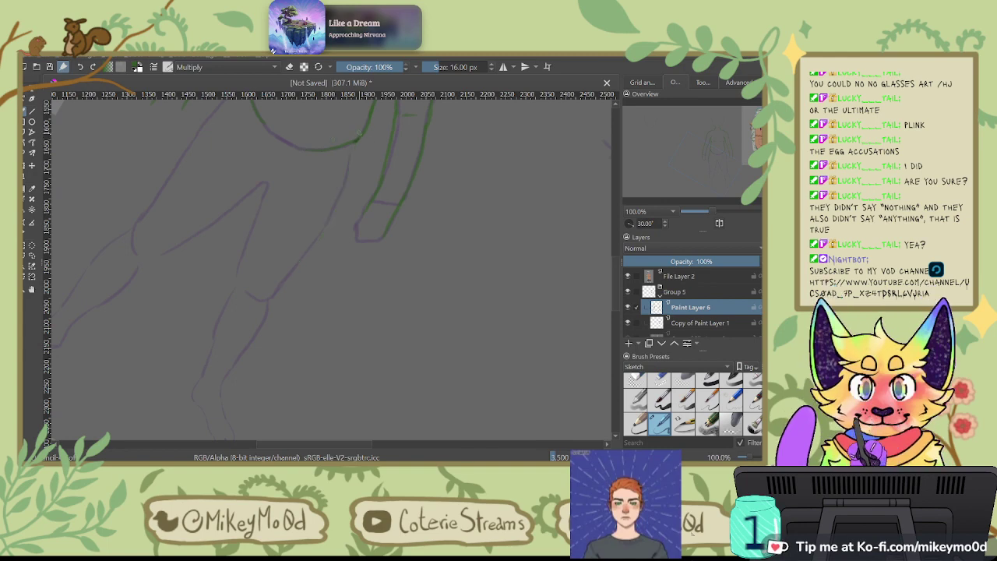
Step: Retrace the outer thigh below the fully sketched arm in green, slightly outside the base line
key(4)
key(4)
key(4)
key(4)
key(4)
key(4)
key(4)
key(4)
key(4)
key(4)
key(4)
key(4)
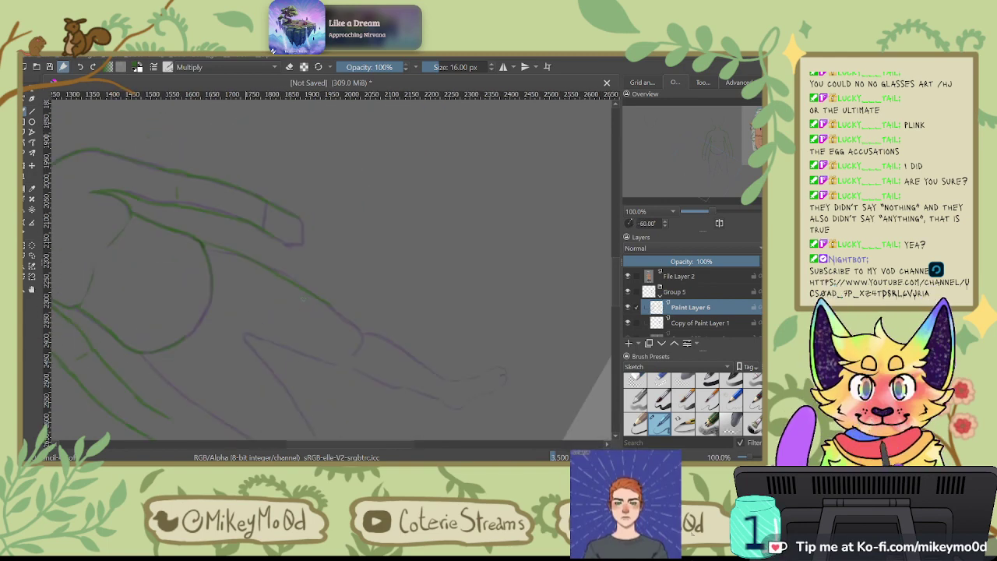
drag(300, 404, 347, 292)
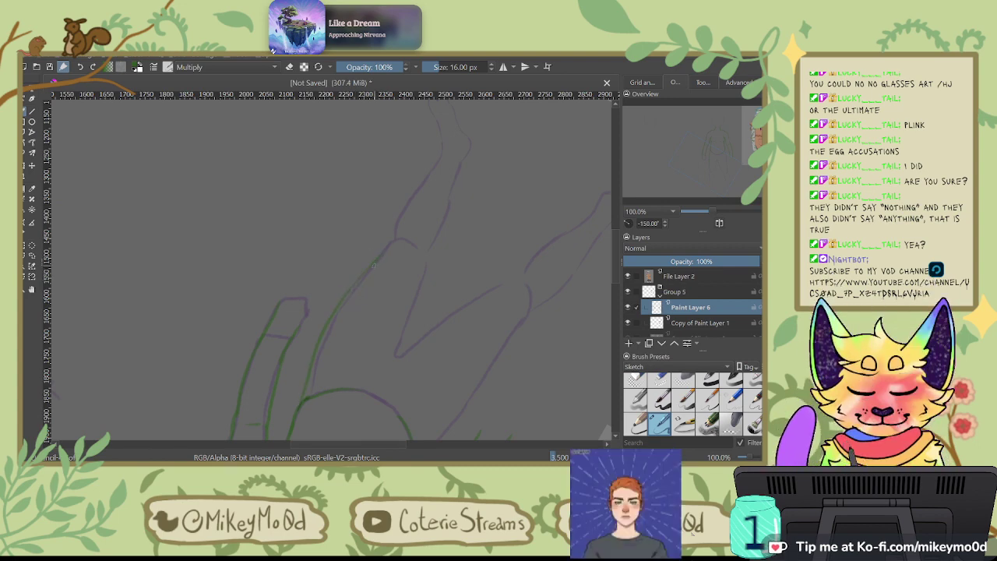
key(6)
key(6)
key(6)
key(6)
key(6)
key(6)
key(6)
key(6)
key(6)
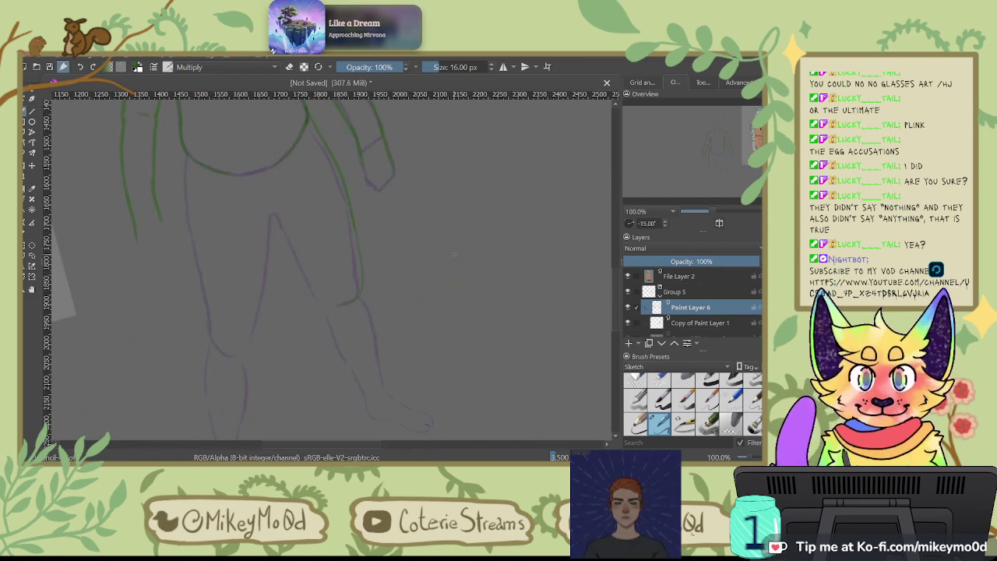
Step: Try to trace the lower outer thigh and knee curve in green on the leg below the fully sketched arm
scroll(430, 320, up, 2)
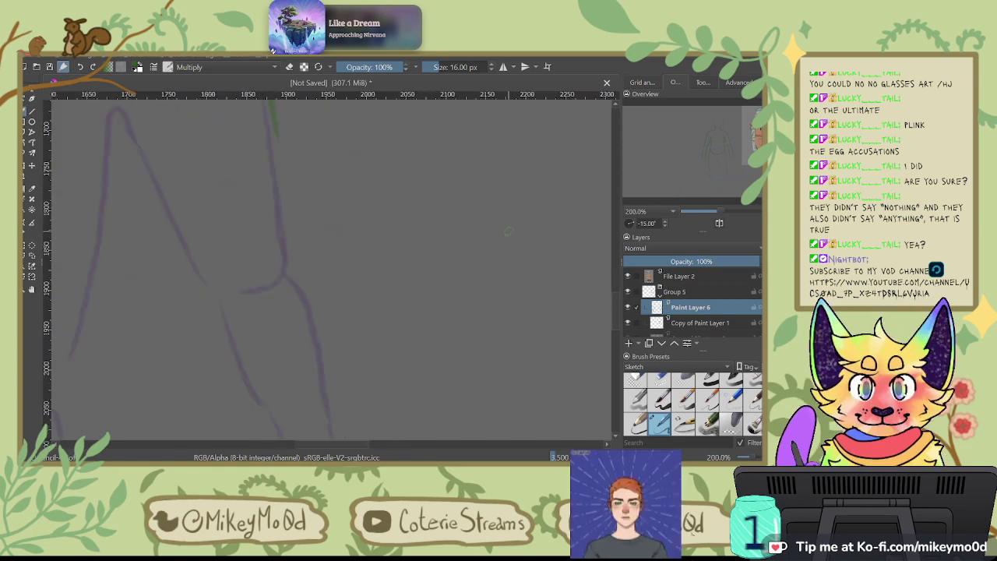
drag(274, 123, 288, 193)
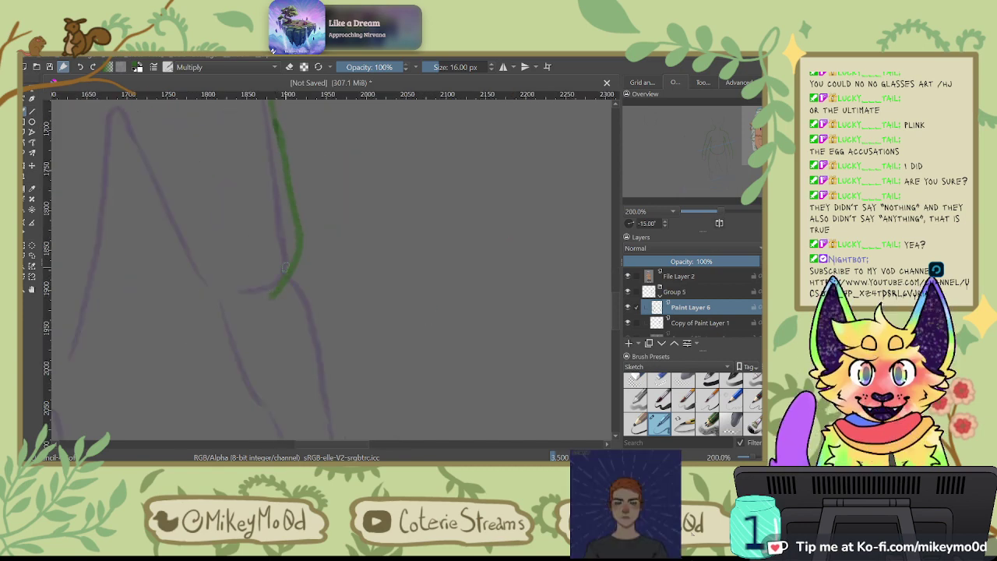
key(ctrl+z)
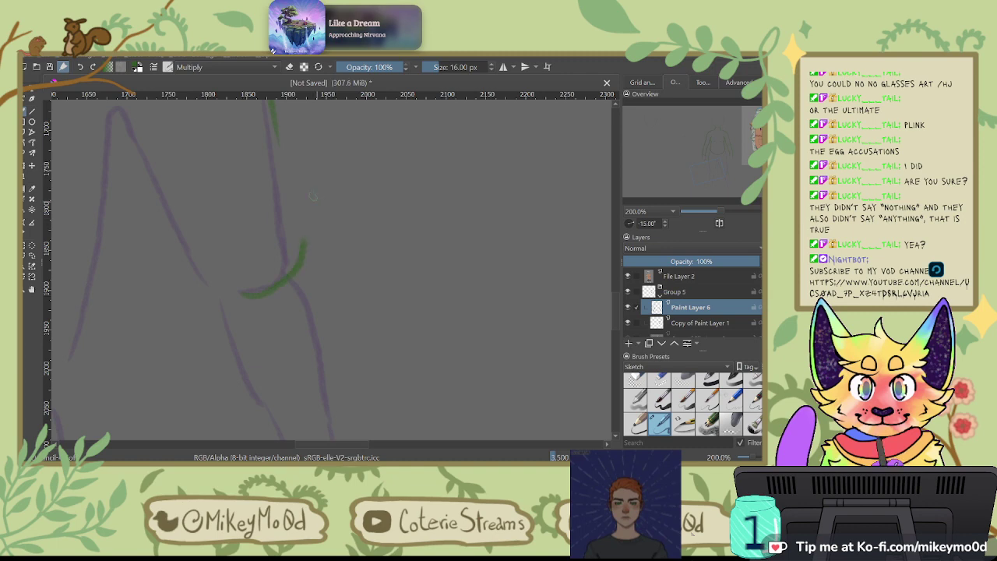
Step: Try to extend the green outer thigh line down to the knee, slightly outside the base line
key(6)
key(6)
key(6)
key(6)
key(6)
key(6)
key(6)
key(6)
key(6)
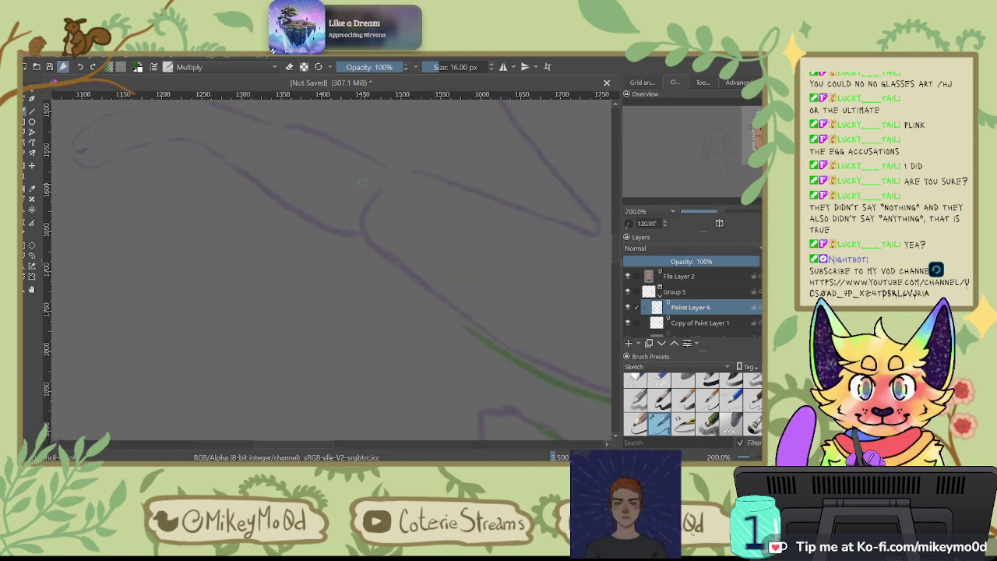
drag(360, 252, 421, 279)
mouse_move(381, 200)
mouse_down()
mouse_move(380, 275)
mouse_move(486, 346)
mouse_up()
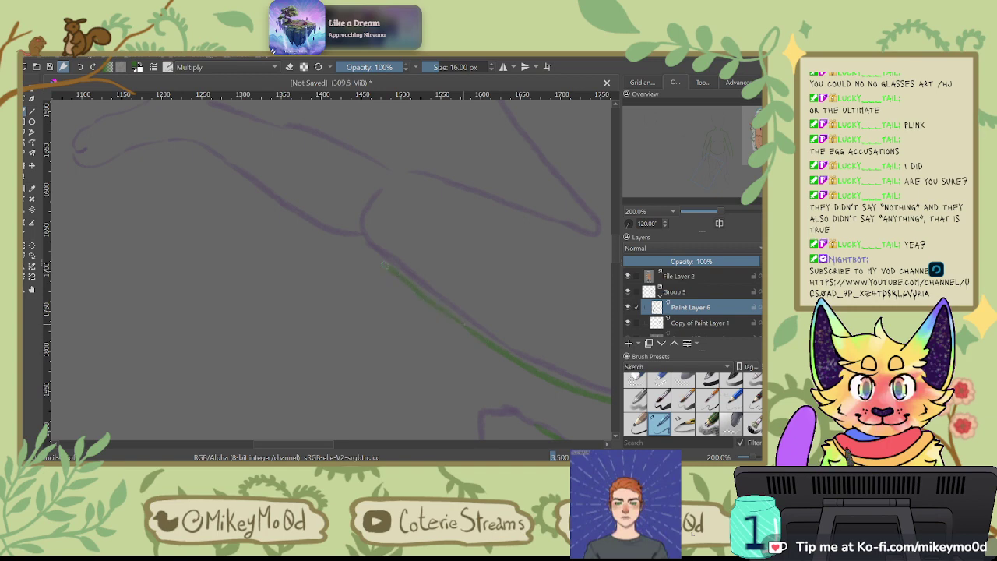
key(6)
key(6)
key(6)
key(6)
key(6)
key(6)
key(6)
key(6)
key(6)
key(6)
key(6)
key(6)
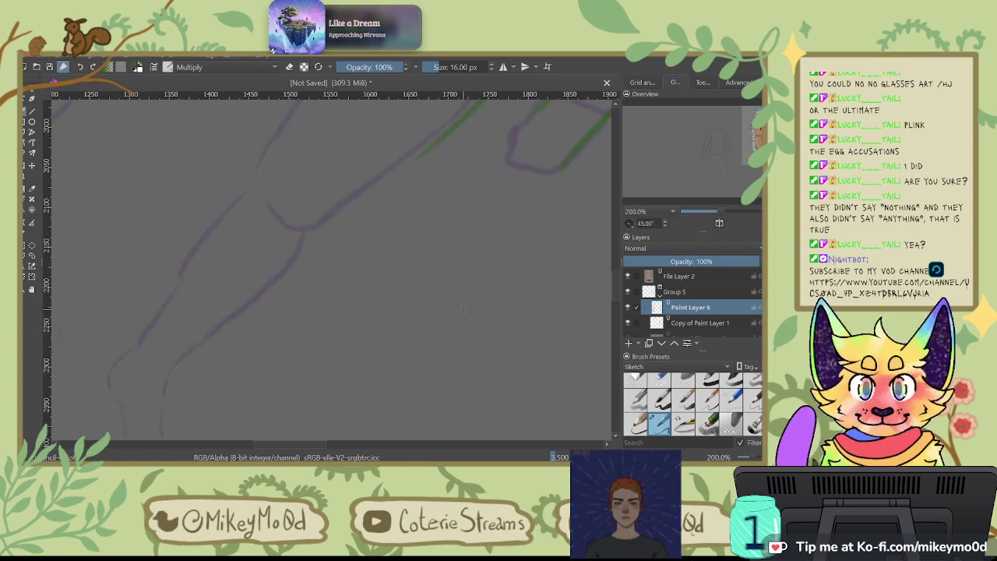
key(4)
key(4)
key(4)
key(4)
key(4)
key(4)
key(4)
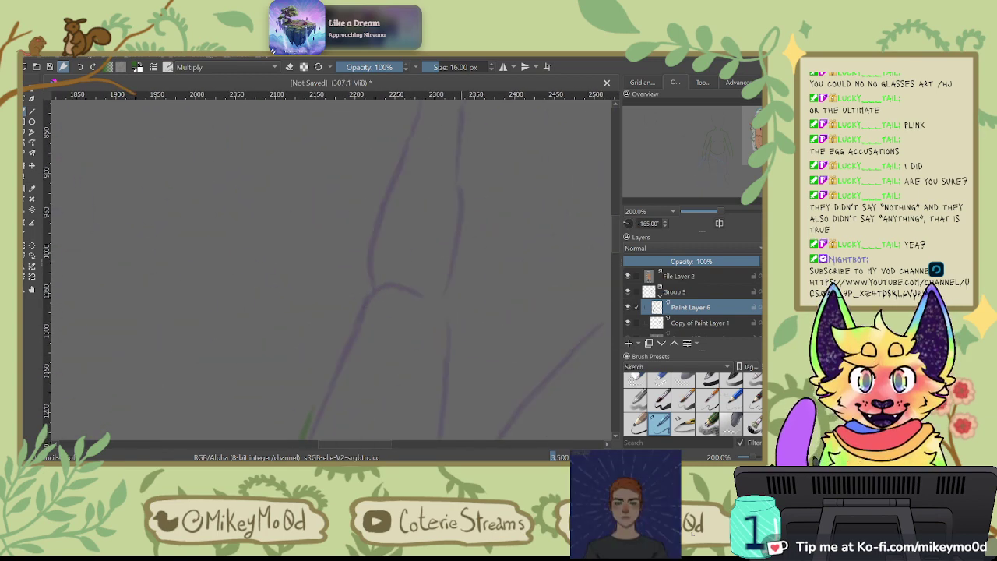
key(6)
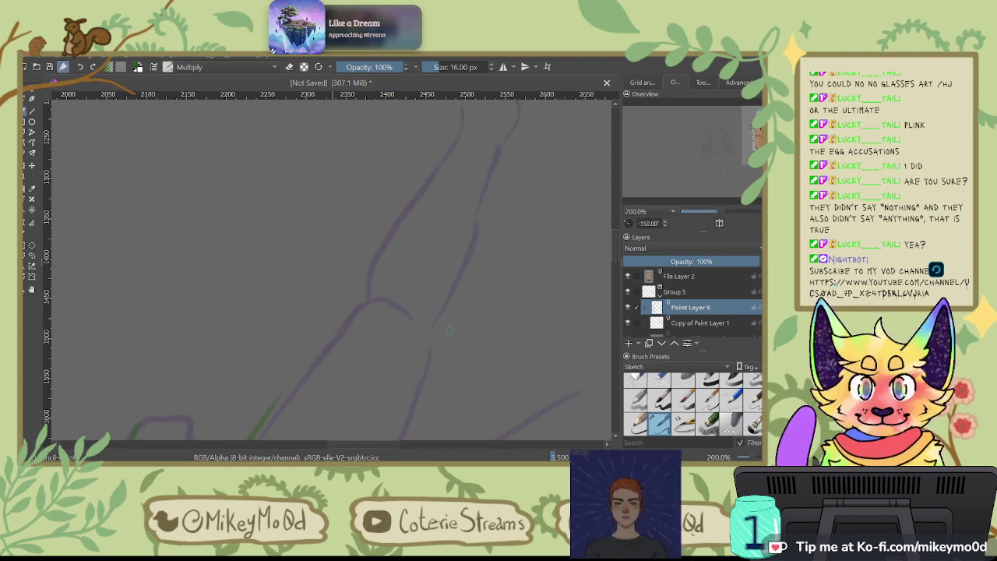
drag(426, 314, 507, 269)
key(ctrl+z)
key(6)
key(4)
key(4)
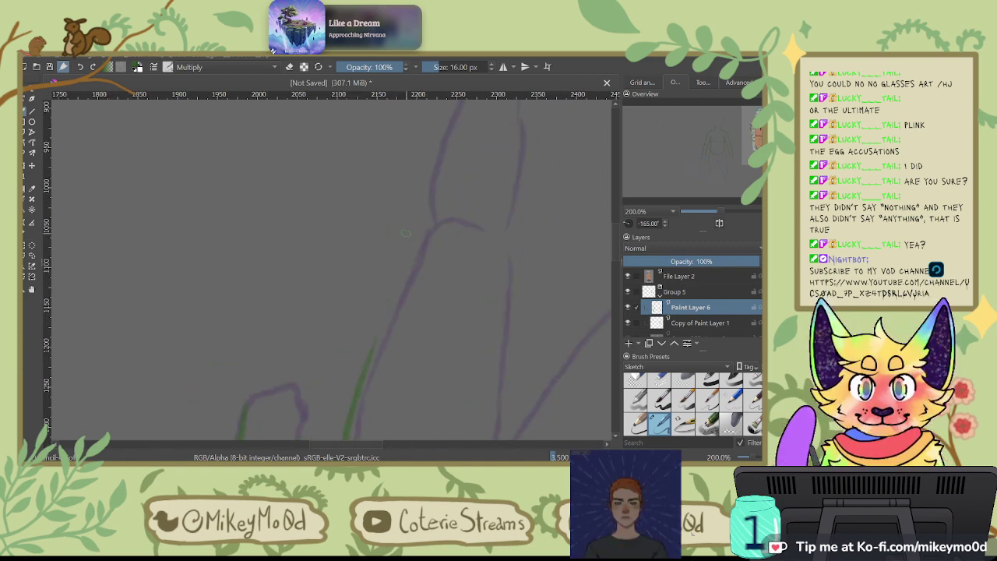
Step: Trace the lower outer thigh and the curve around the knee in green, slightly outside the base line
drag(375, 352, 372, 358)
key(4)
key(4)
key(4)
key(4)
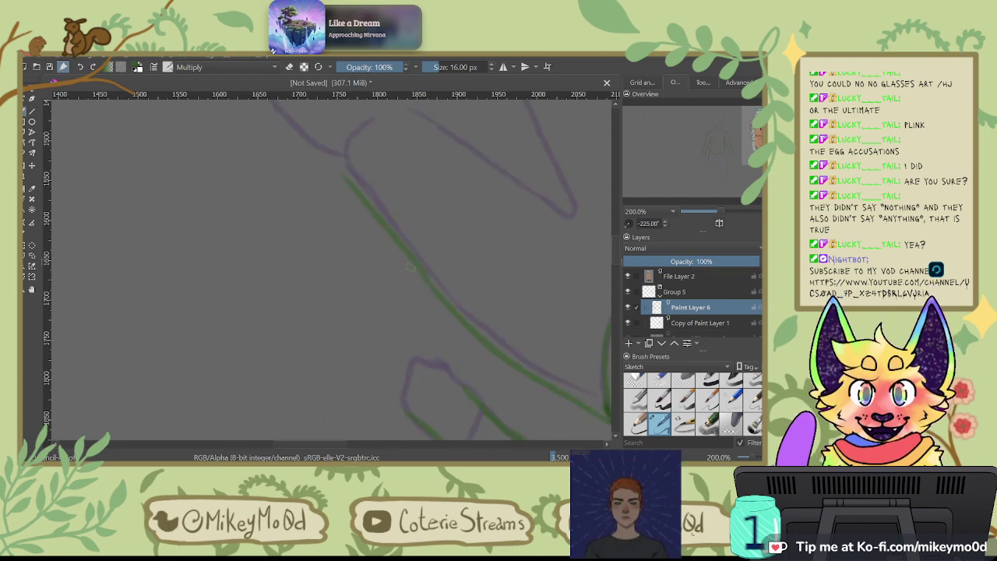
key(ctrl+z)
mouse_move(417, 273)
mouse_down()
mouse_move(348, 174)
mouse_move(344, 155)
mouse_move(376, 117)
mouse_up()
Step: Darken the green line at the corner where the outer thigh turns into the knee curve
key(4)
key(4)
key(4)
key(4)
key(4)
key(4)
key(4)
key(4)
key(4)
key(4)
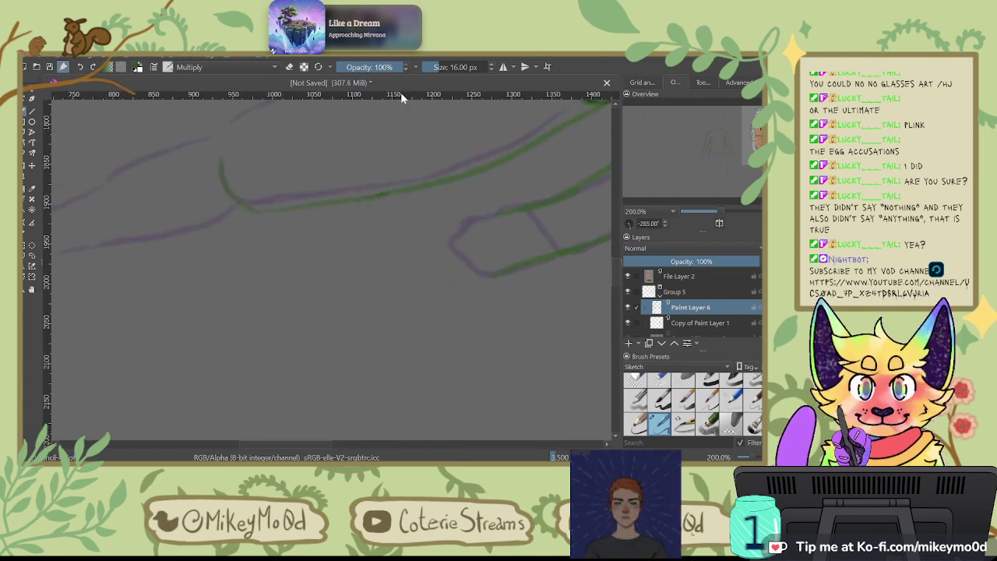
key(4)
key(4)
key(4)
key(4)
key(4)
key(4)
key(4)
key(4)
key(4)
key(4)
key(4)
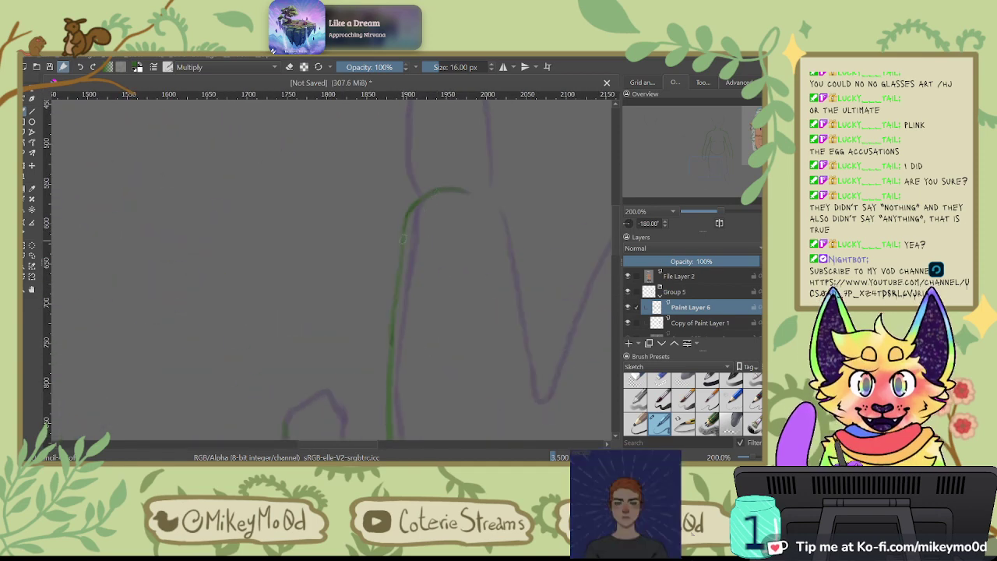
key(4)
key(4)
key(4)
key(4)
key(4)
key(4)
key(4)
key(4)
key(4)
key(6)
key(6)
key(6)
key(6)
key(6)
key(6)
key(6)
key(6)
key(6)
key(6)
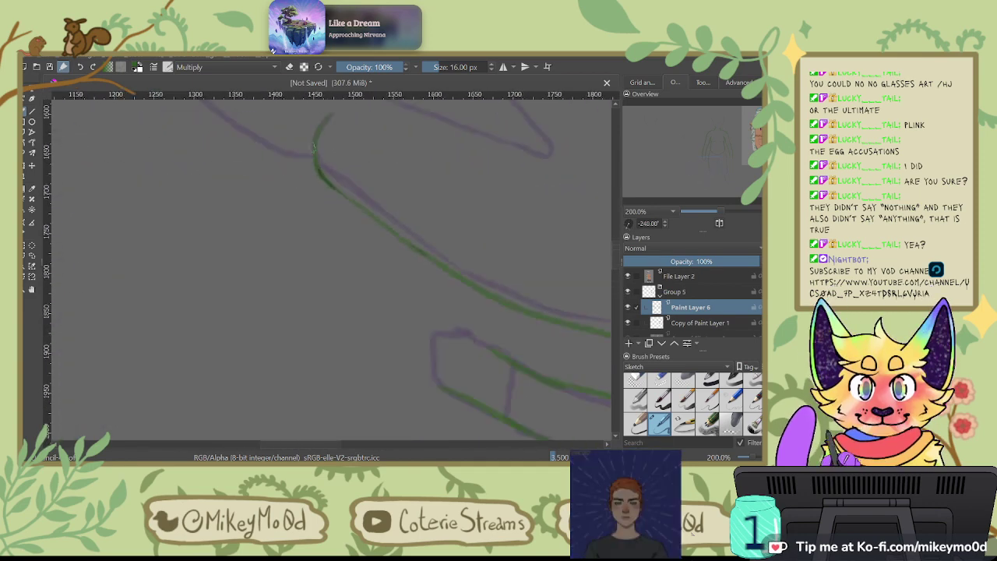
drag(462, 258, 411, 380)
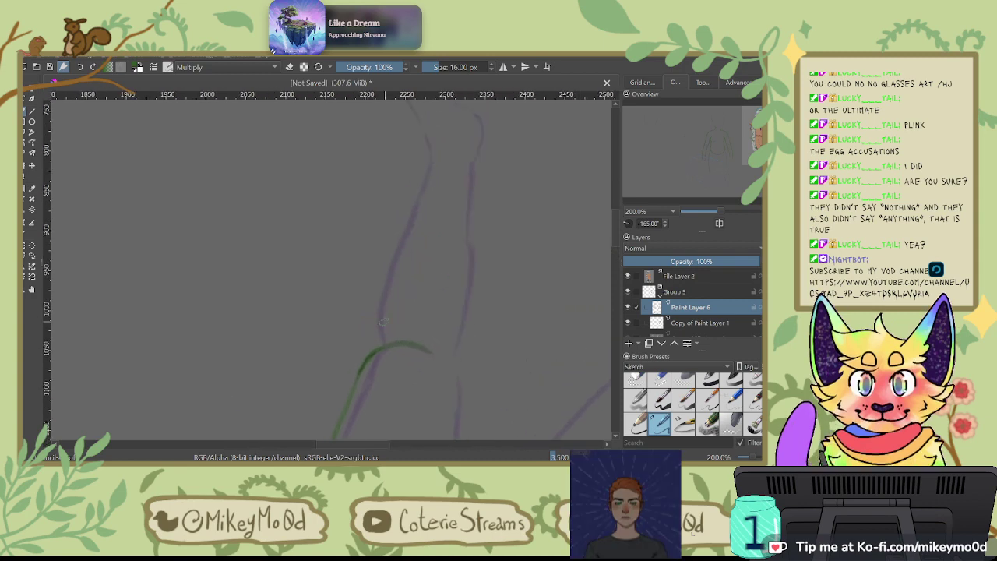
drag(382, 346, 373, 304)
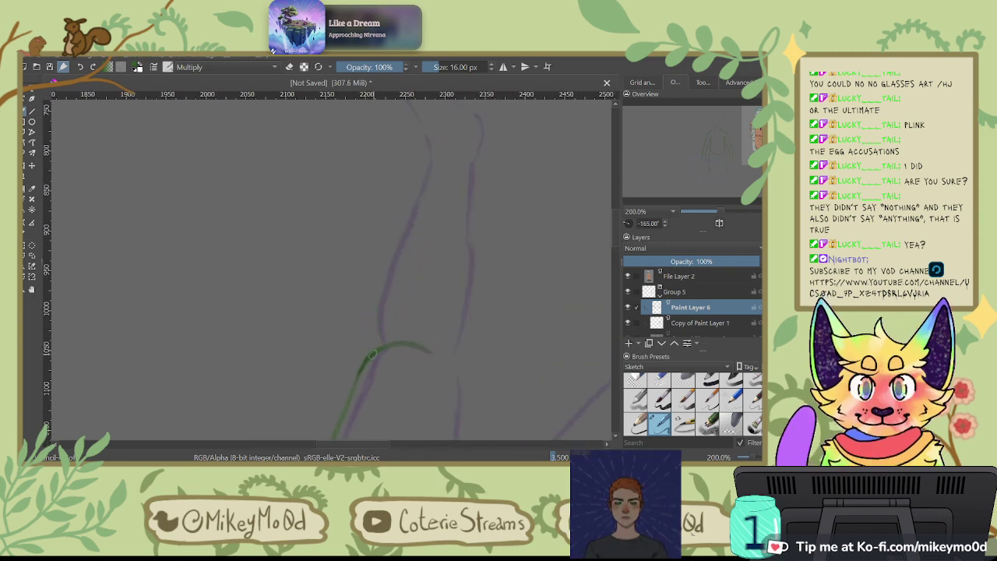
Step: Try to trace the upper outer shin in green from the knee, close to the base line
key(6)
key(6)
key(6)
key(6)
key(6)
key(6)
key(6)
key(6)
key(6)
key(6)
drag(407, 221, 444, 190)
key(ctrl+z)
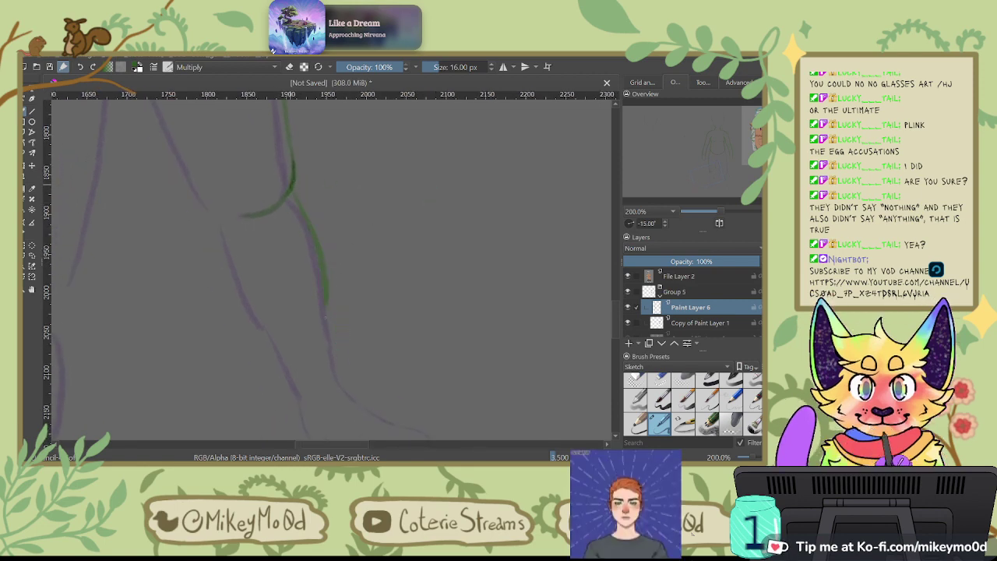
key(ctrl+z)
Step: Trace the outer shin in green from the knee down to the ankle, slightly outside the base line
mouse_move(294, 188)
mouse_down()
mouse_move(323, 247)
mouse_move(334, 359)
mouse_up()
key(ctrl+z)
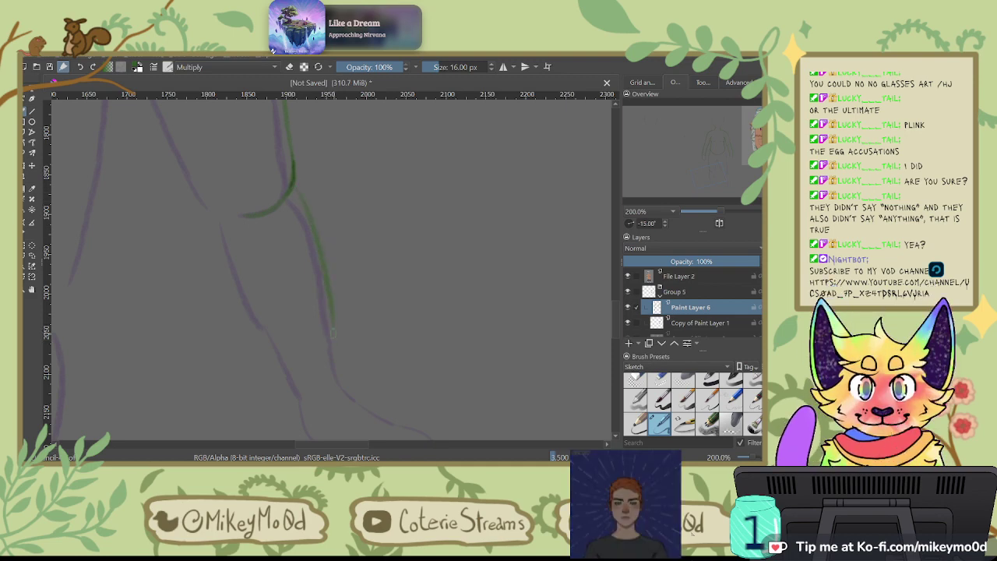
drag(333, 316, 345, 386)
Step: Trace the inner calf of the same leg in green from below the knee to the ankle, outside the base line
mouse_move(223, 231)
mouse_down()
mouse_move(248, 315)
mouse_move(278, 360)
mouse_up()
mouse_move(219, 232)
mouse_down()
mouse_move(259, 366)
mouse_move(310, 403)
mouse_up()
mouse_move(326, 297)
mouse_down()
mouse_move(355, 168)
mouse_move(367, 279)
mouse_up()
key(ctrl+z)
mouse_move(268, 184)
mouse_down()
mouse_move(278, 230)
mouse_move(337, 351)
mouse_up()
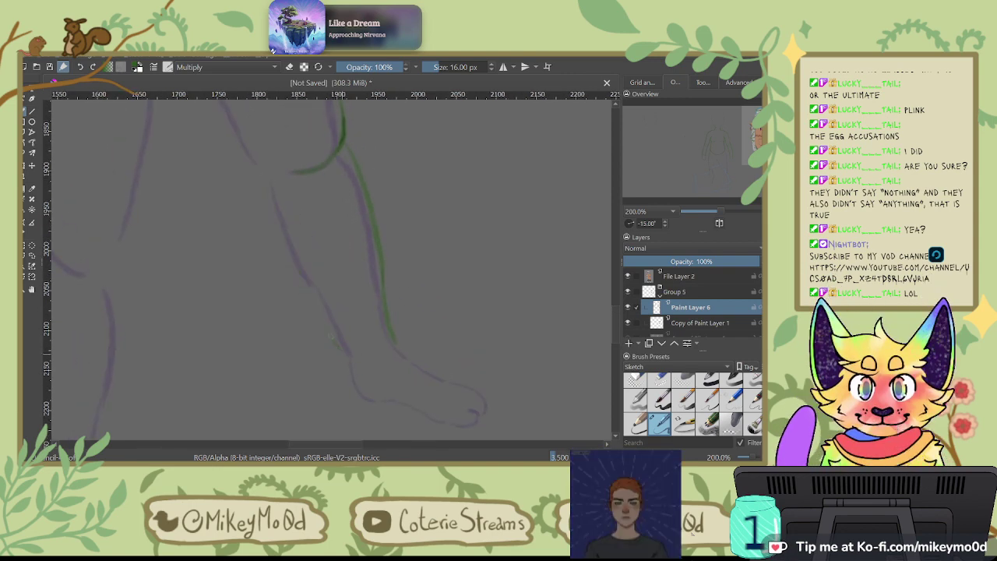
drag(264, 184, 289, 266)
key(ctrl+z)
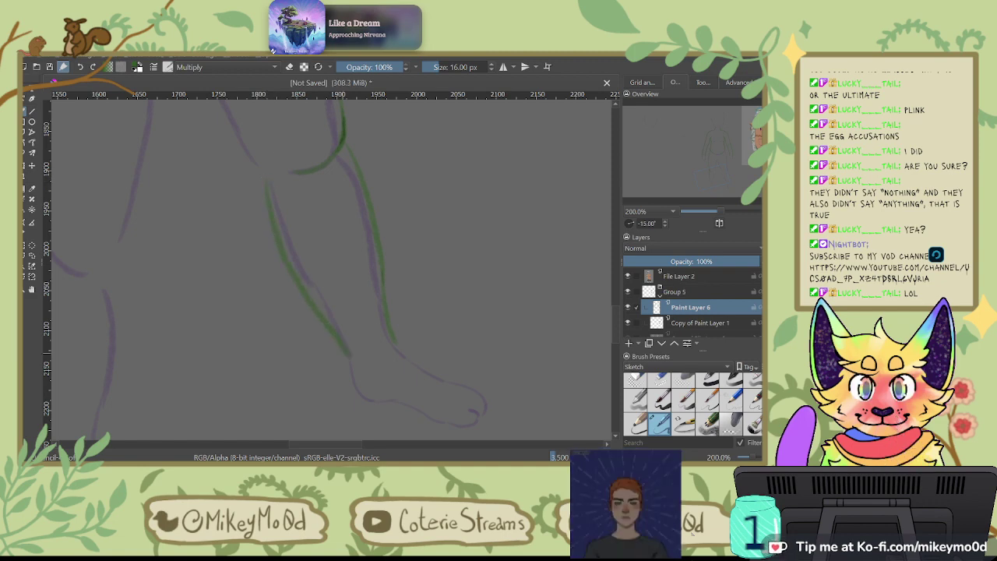
Step: Trace the foot of the same leg in green around the heel, sole, toes and instep
key(6)
key(6)
key(6)
key(6)
key(6)
key(6)
drag(426, 247, 596, 182)
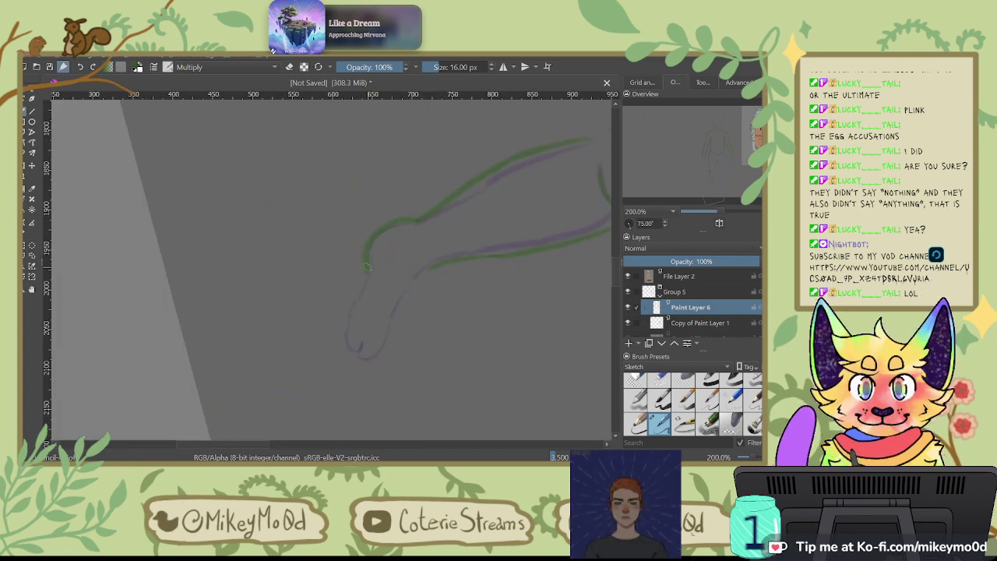
key(ctrl+z)
key(ctrl+bracketleft)
key(ctrl+bracketleft)
key(ctrl+bracketleft)
key(ctrl+bracketleft)
key(ctrl+bracketleft)
key(ctrl+bracketleft)
key(ctrl+bracketleft)
key(ctrl+bracketleft)
key(ctrl+bracketleft)
key(ctrl+bracketleft)
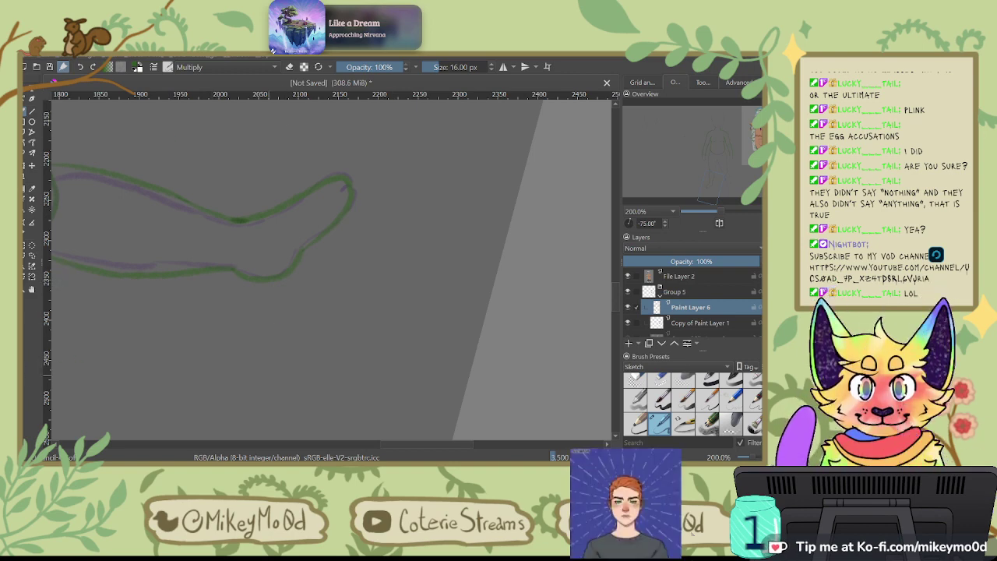
Step: Trace the inner thigh of the leg with the outlined foot in green from the crotch down to the knee
scroll(279, 300, down, 4)
scroll(105, 345, up, 3)
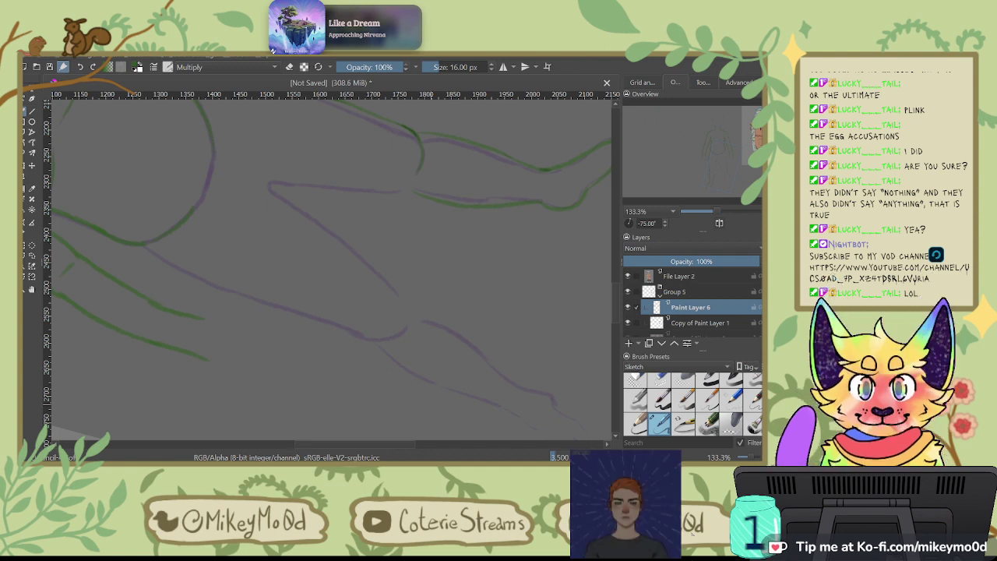
key(6)
key(6)
key(6)
key(6)
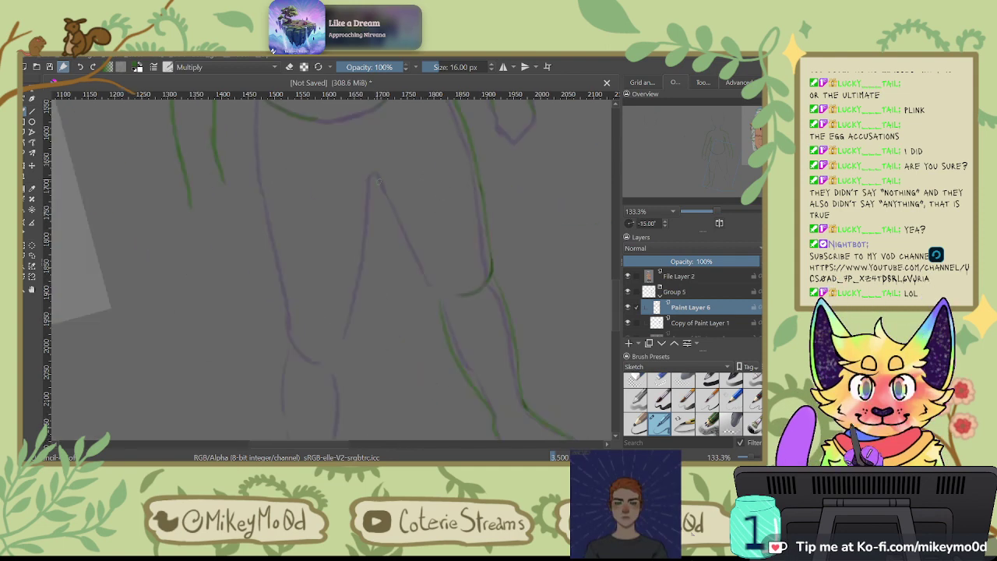
drag(378, 178, 435, 286)
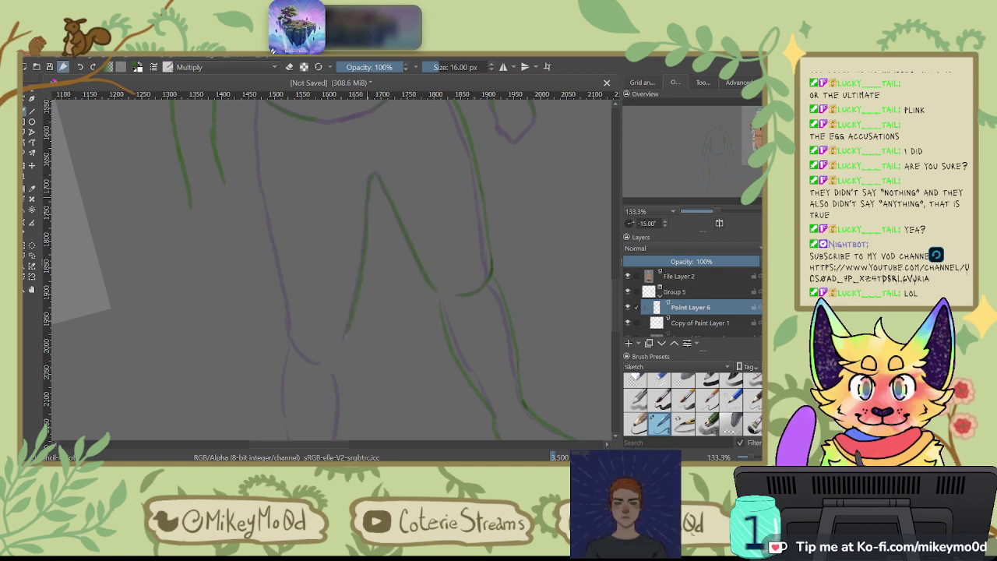
Step: Trace the other leg's inner thigh in green from the crotch down to the knee, joining both lines at the top
drag(372, 178, 371, 265)
key(ctrl+z)
drag(370, 181, 345, 343)
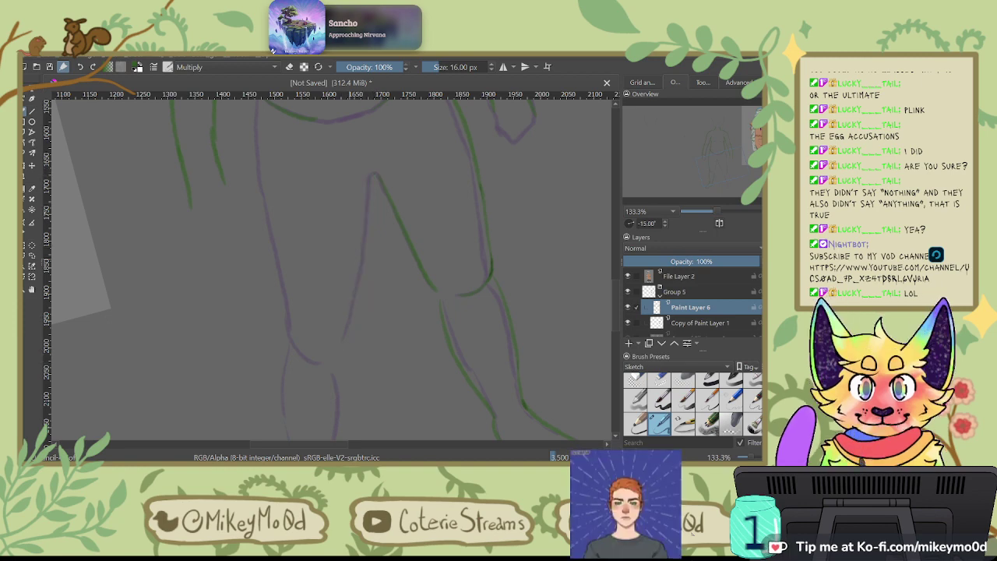
drag(370, 178, 340, 353)
drag(369, 185, 378, 174)
key(4)
key(4)
key(4)
key(4)
key(4)
key(4)
key(4)
key(4)
key(4)
key(4)
key(4)
key(4)
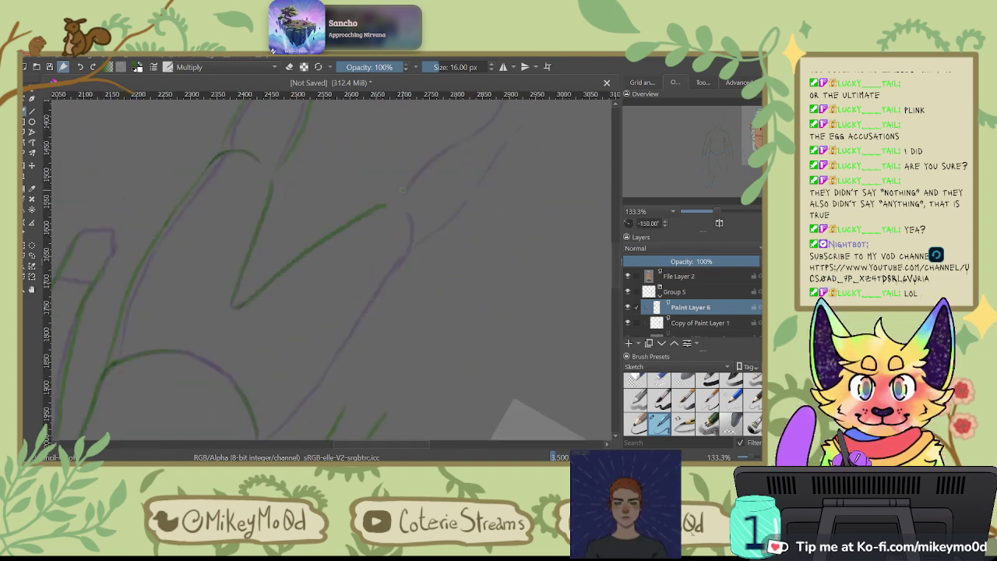
key(4)
key(4)
key(4)
key(4)
key(4)
key(4)
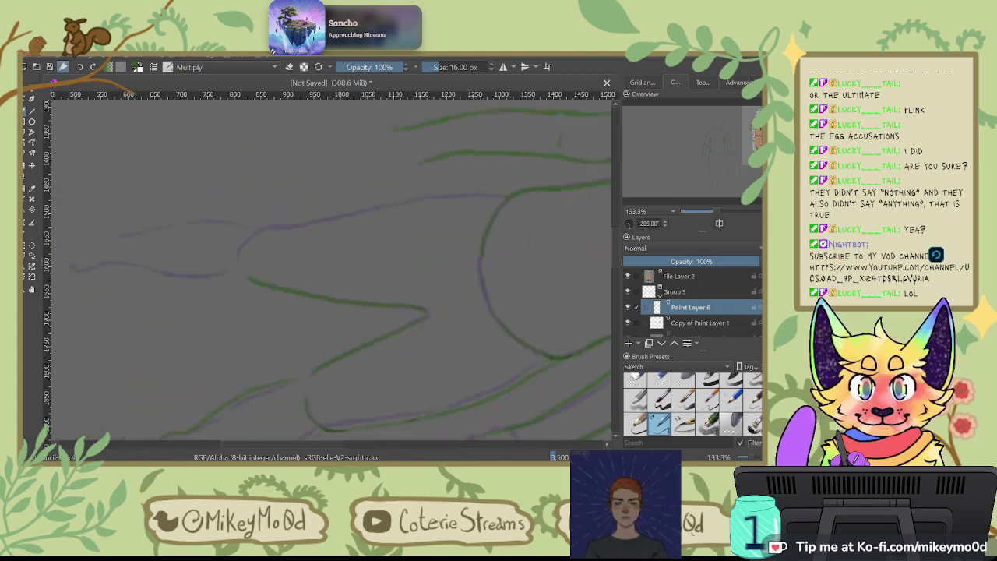
Step: Trace the other leg's outer thigh in green from the hip downward, slightly outside the base line
drag(402, 253, 569, 311)
key(5)
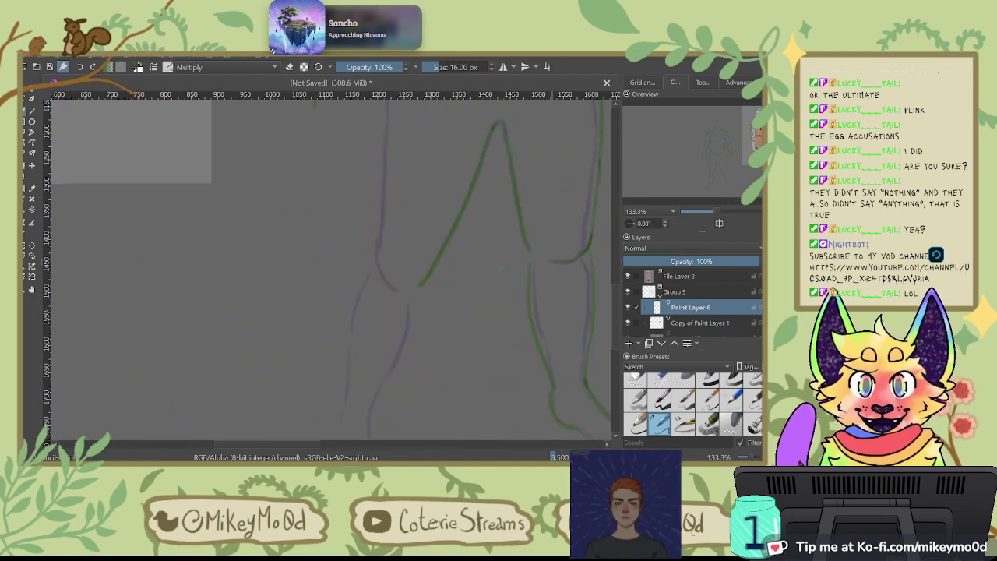
drag(436, 183, 521, 287)
mouse_move(504, 166)
mouse_down()
mouse_move(494, 206)
mouse_move(334, 268)
mouse_move(411, 218)
mouse_up()
key(ctrl+z)
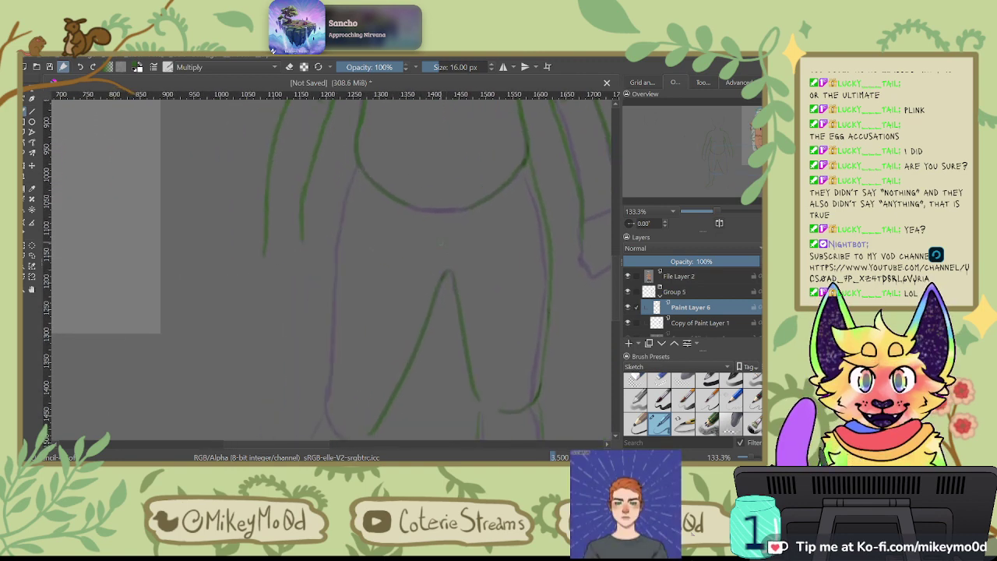
key(ctrl+z)
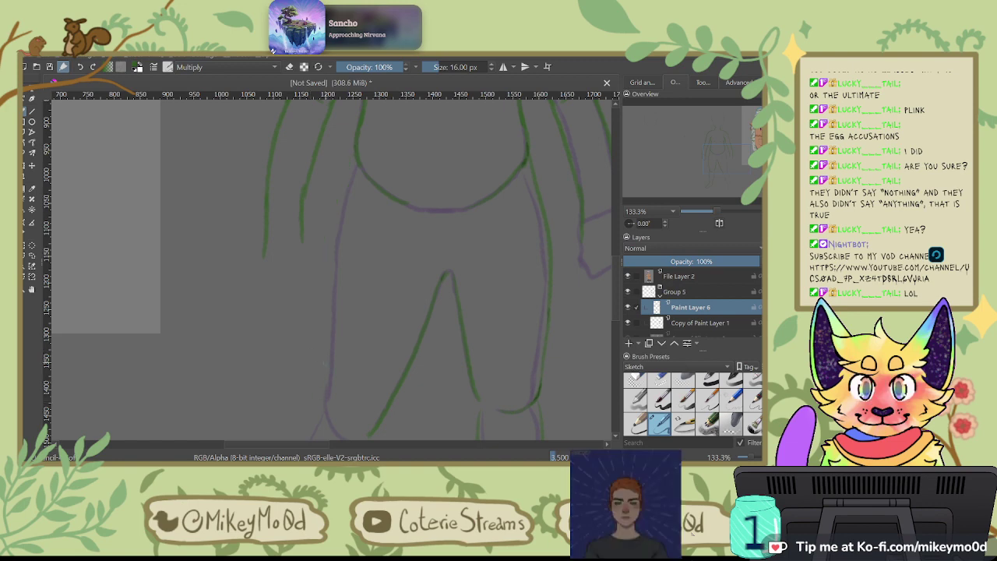
drag(355, 157, 318, 308)
key(ctrl+z)
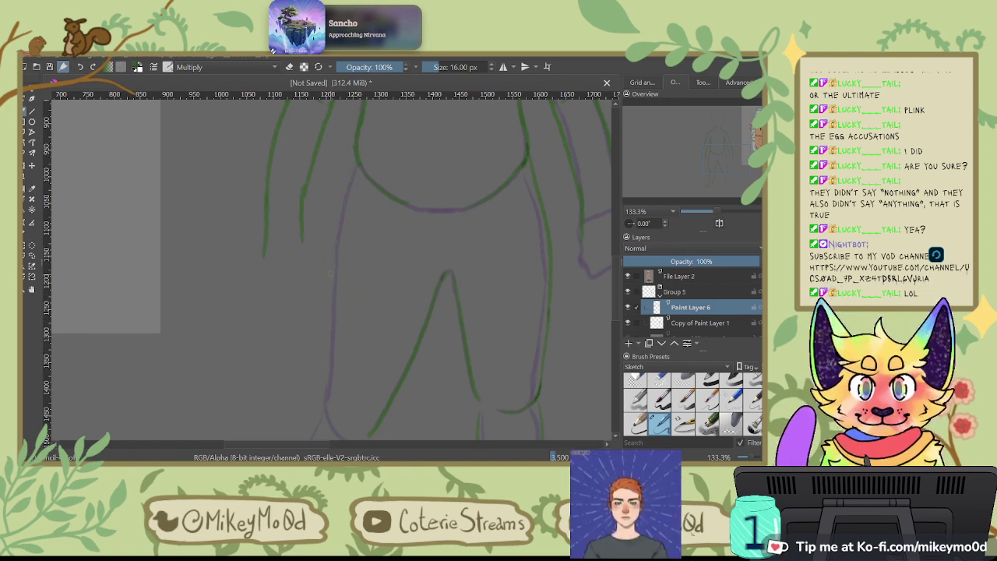
key(ctrl+z)
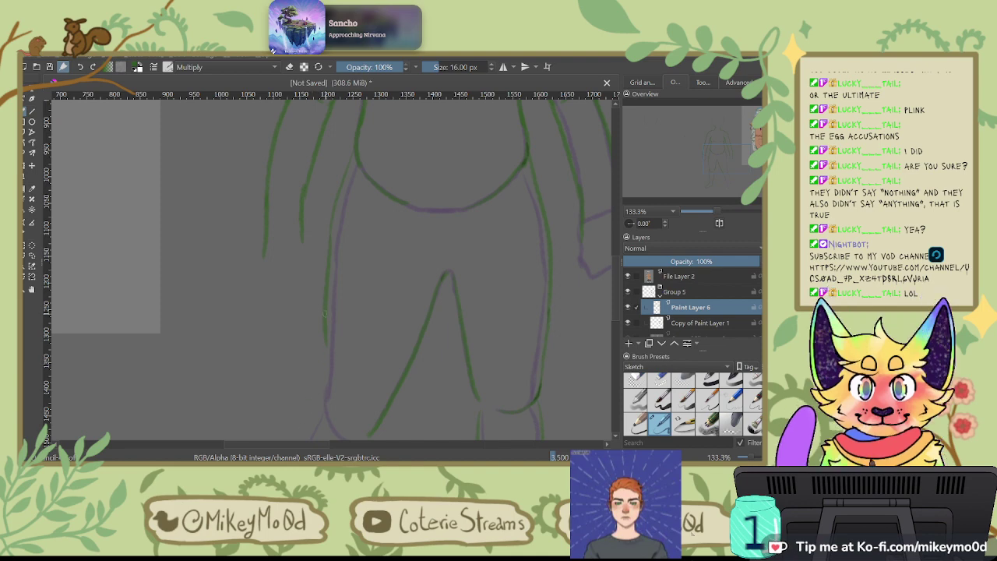
Step: Extend the same outer thigh line in green down to the knee and curve it inward beneath the kneecap
drag(374, 296, 433, 178)
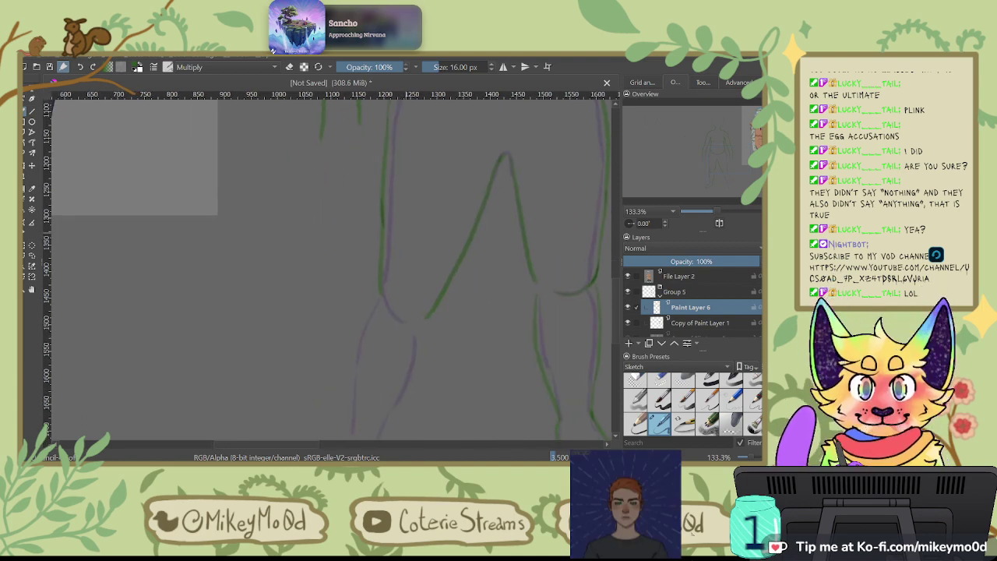
key(6)
key(6)
key(6)
key(6)
key(6)
key(6)
key(6)
key(6)
key(6)
key(6)
key(6)
key(6)
key(6)
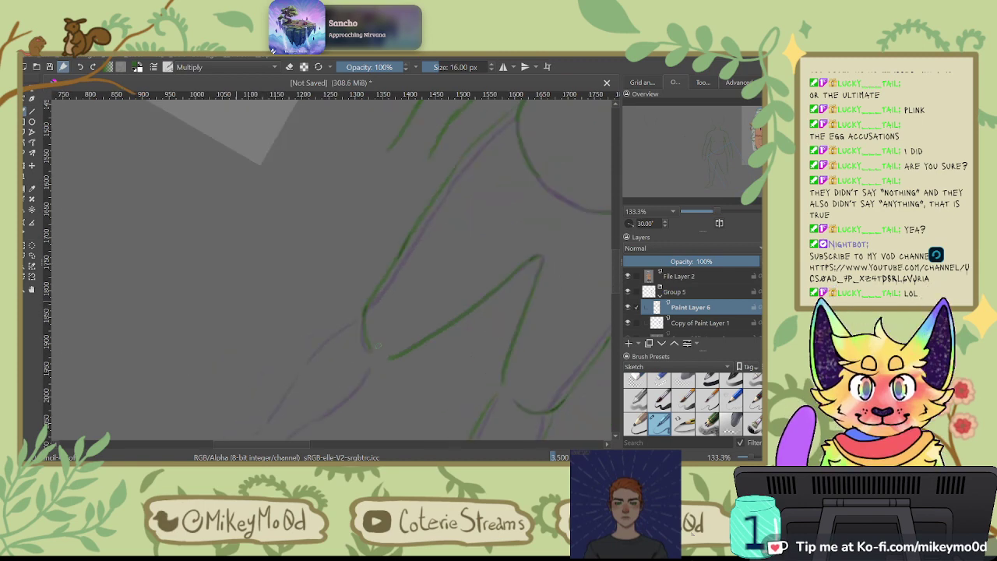
key(6)
key(6)
key(6)
key(6)
key(6)
key(6)
key(6)
key(6)
key(6)
key(6)
key(6)
key(6)
key(6)
key(6)
key(6)
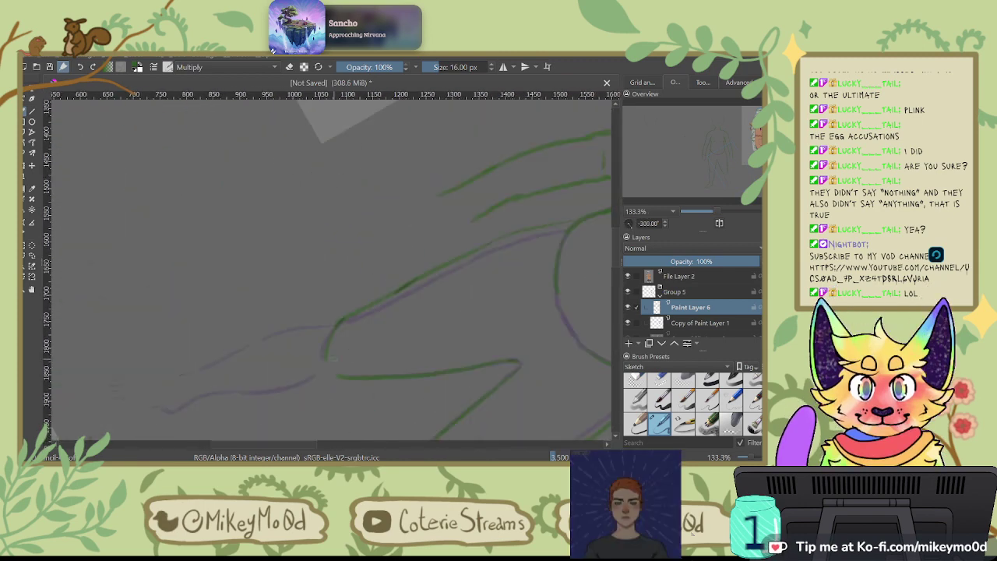
Step: Trace the outer calf of the same leg in green from the knee curve down toward the ankle, just outside the base line
key(6)
key(6)
key(6)
key(6)
key(6)
key(6)
key(6)
key(6)
key(6)
key(6)
key(6)
key(6)
key(6)
key(6)
key(6)
key(6)
key(6)
drag(333, 358, 265, 341)
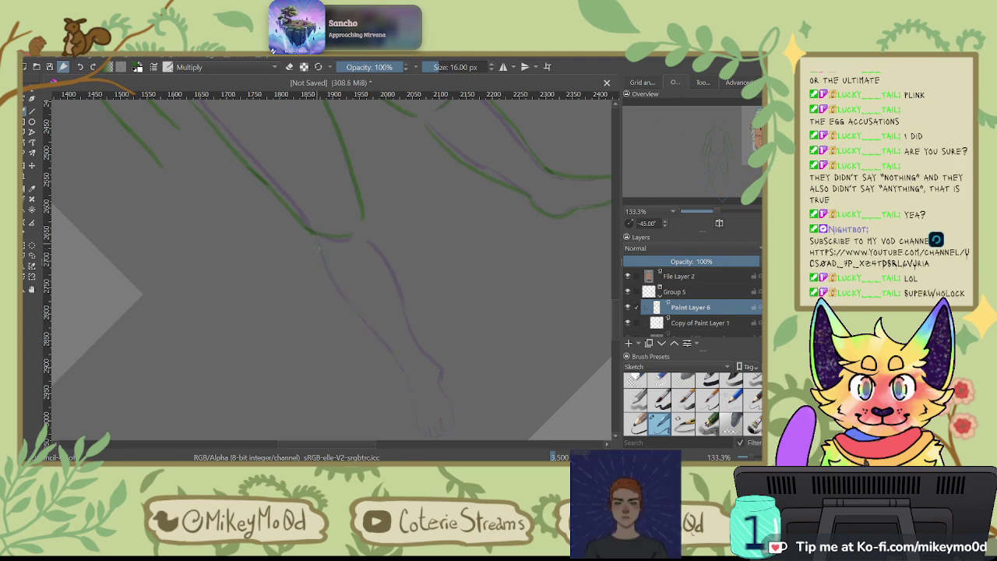
drag(343, 304, 405, 381)
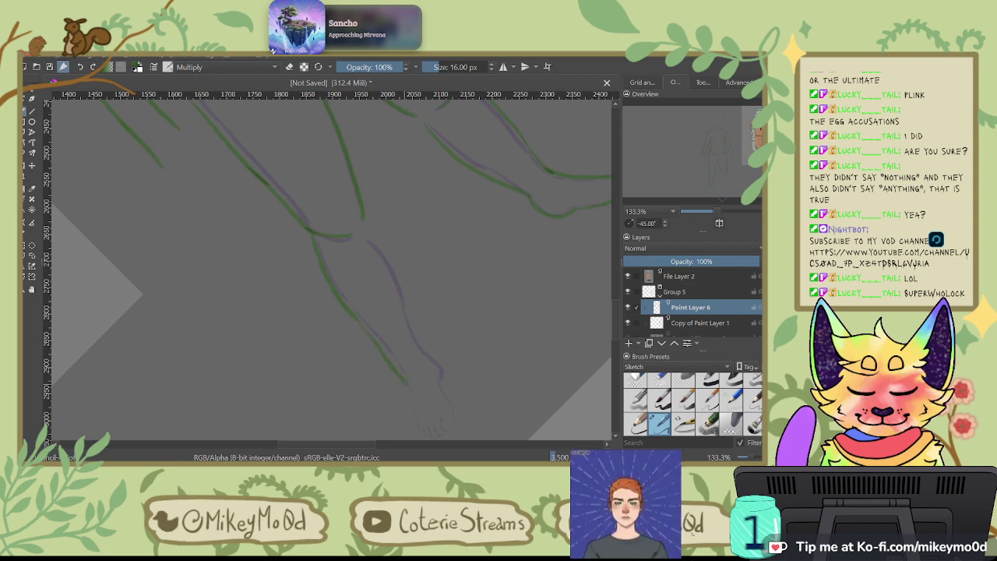
Step: Trace the inner calf of the same leg in green from below the knee toward the ankle
drag(368, 231, 398, 268)
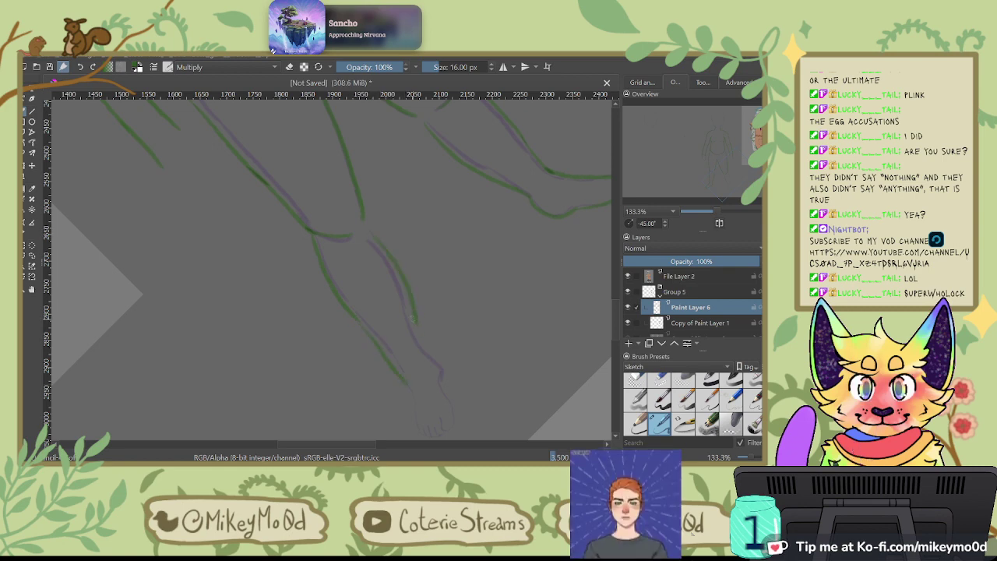
drag(365, 232, 409, 315)
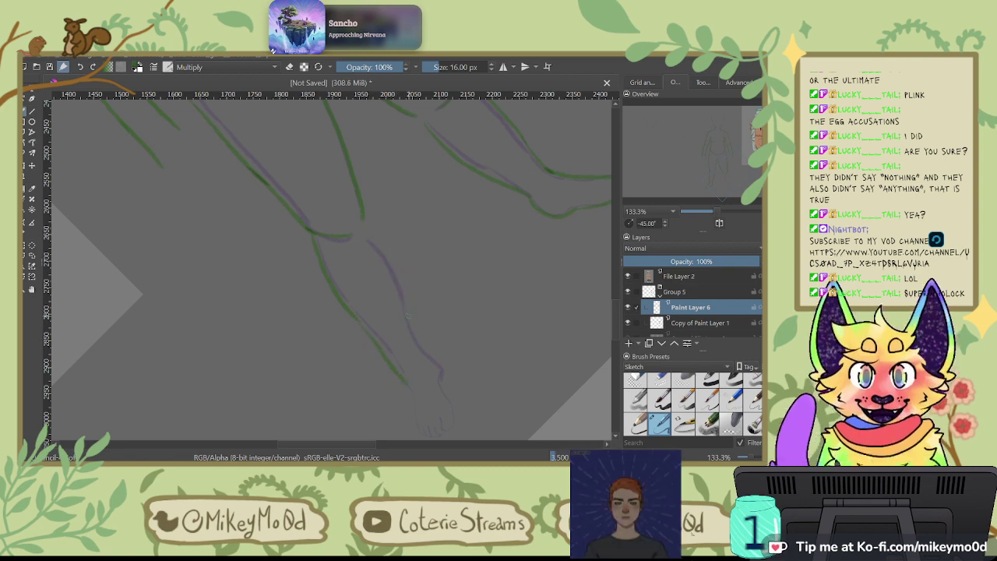
scroll(406, 315, up, 1)
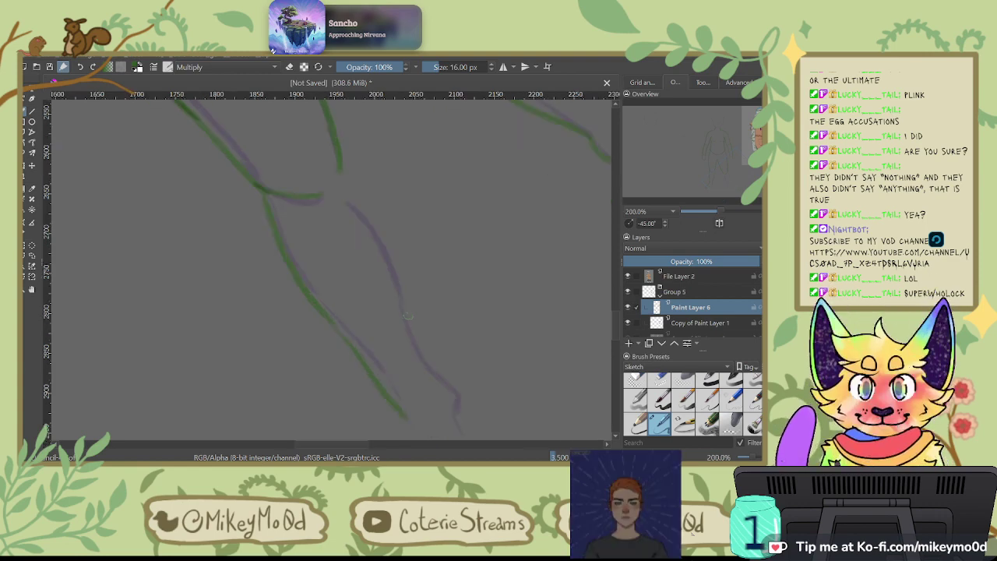
drag(343, 187, 405, 281)
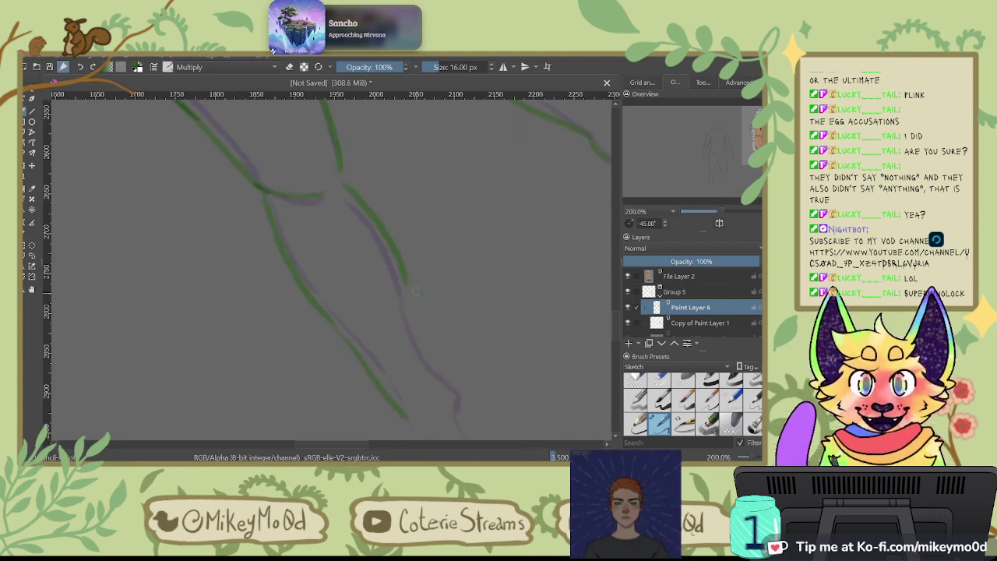
drag(405, 284, 446, 369)
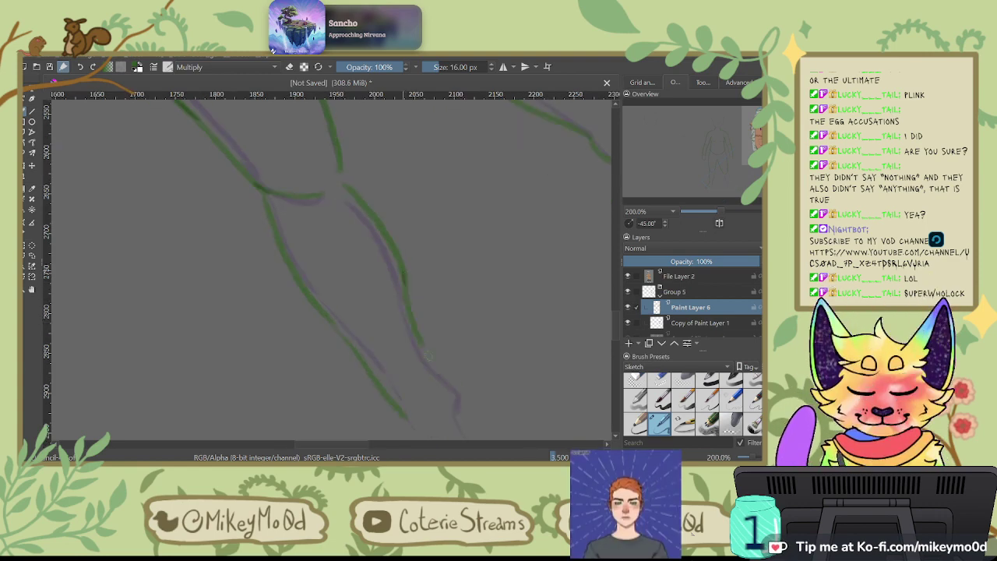
Step: Trace the ankle and foot of the same leg in green, redrawing the toe end as a short, flat curve
drag(460, 330, 428, 167)
mouse_move(431, 240)
mouse_down()
mouse_move(441, 291)
mouse_move(439, 331)
mouse_up()
mouse_move(390, 304)
mouse_down()
mouse_move(403, 347)
mouse_move(428, 338)
mouse_up()
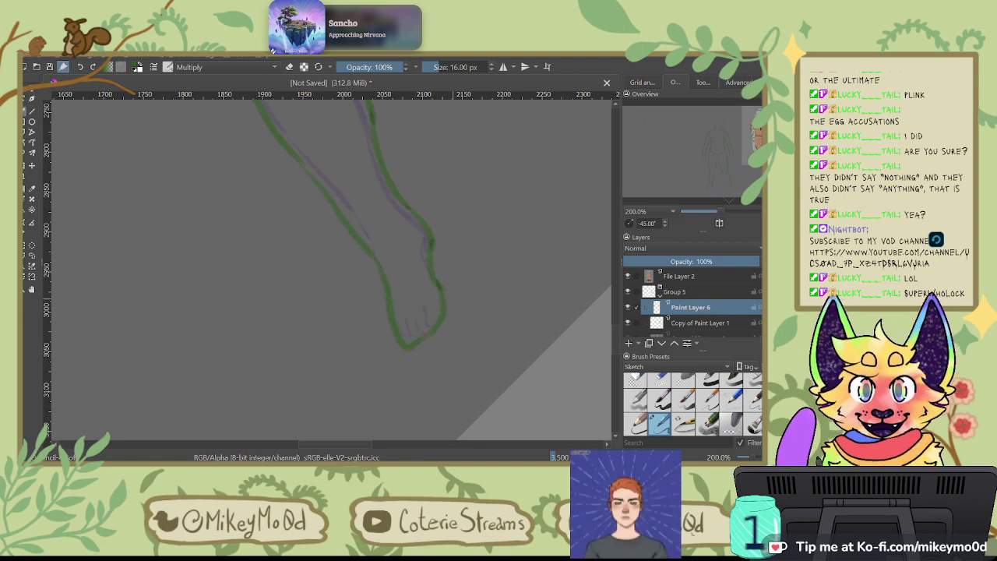
key(ctrl+z)
drag(376, 259, 407, 335)
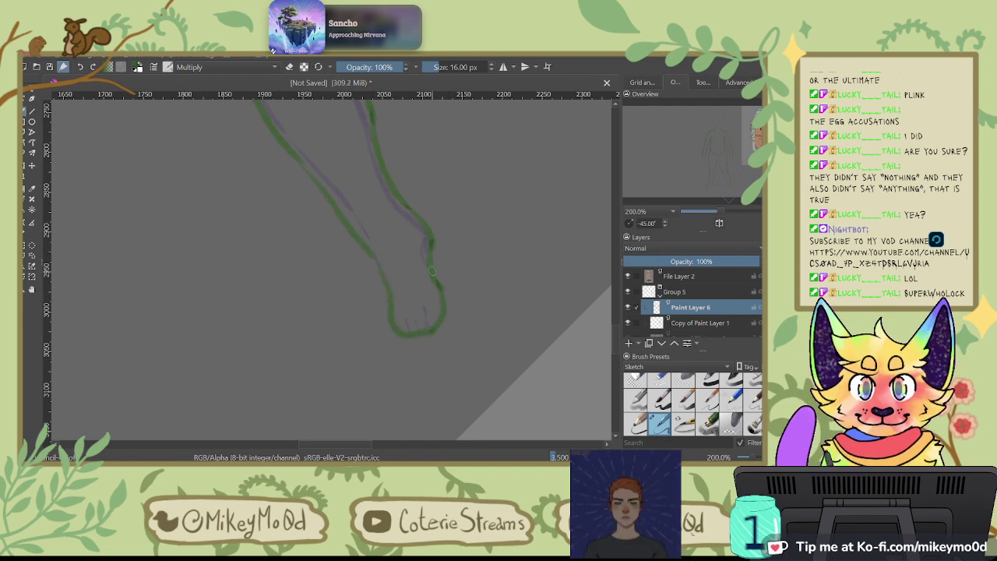
Step: Smooth the green line on the outer ankle so the calf flows continuously into the foot
key(6)
key(6)
key(6)
key(6)
key(6)
key(6)
key(6)
key(6)
key(6)
key(6)
key(6)
key(6)
key(6)
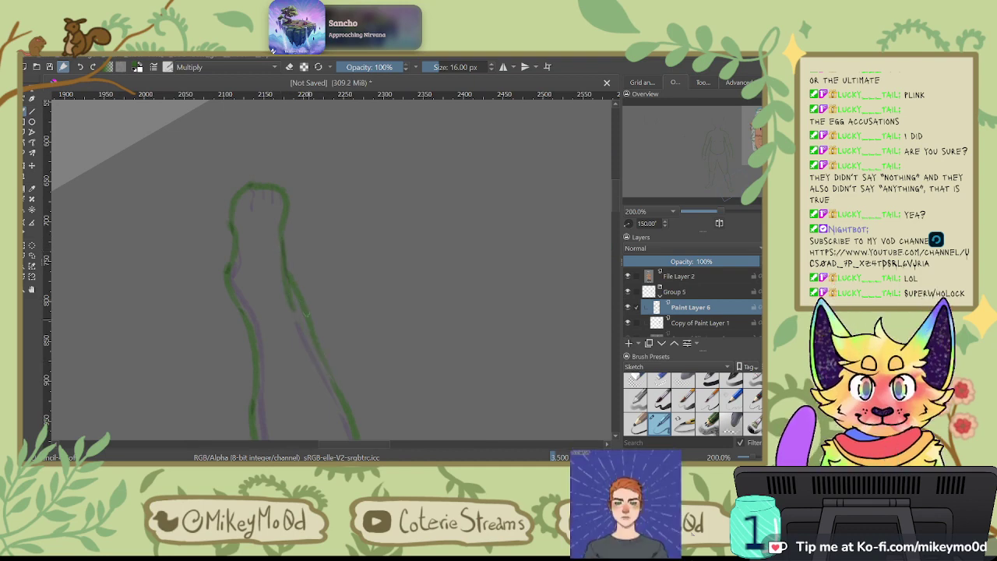
drag(282, 224, 297, 289)
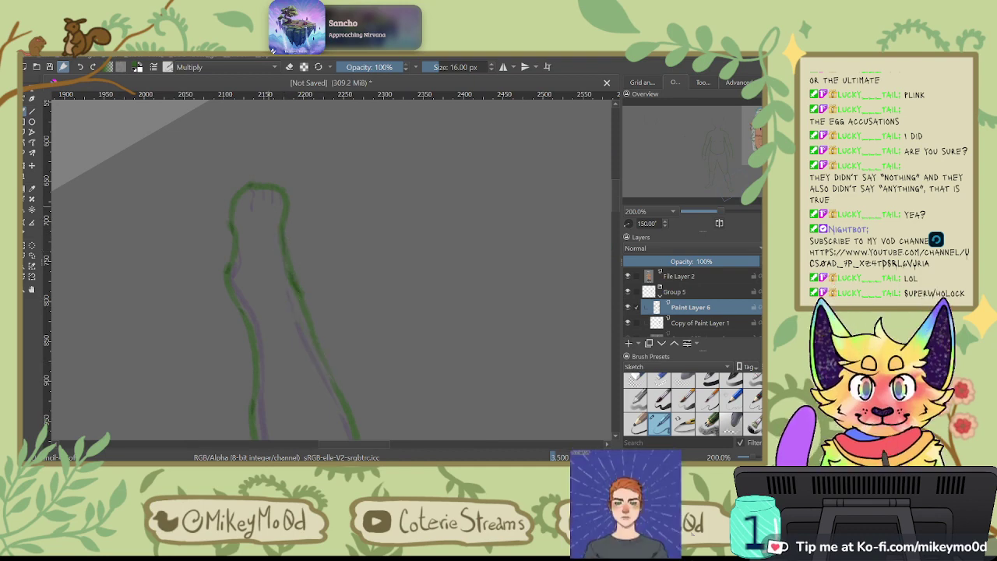
Step: Review the whole traced figure beside the coloured reference character, from the feet up to the head
key(4)
key(4)
key(4)
key(4)
key(4)
key(4)
key(4)
key(4)
key(4)
key(4)
key(4)
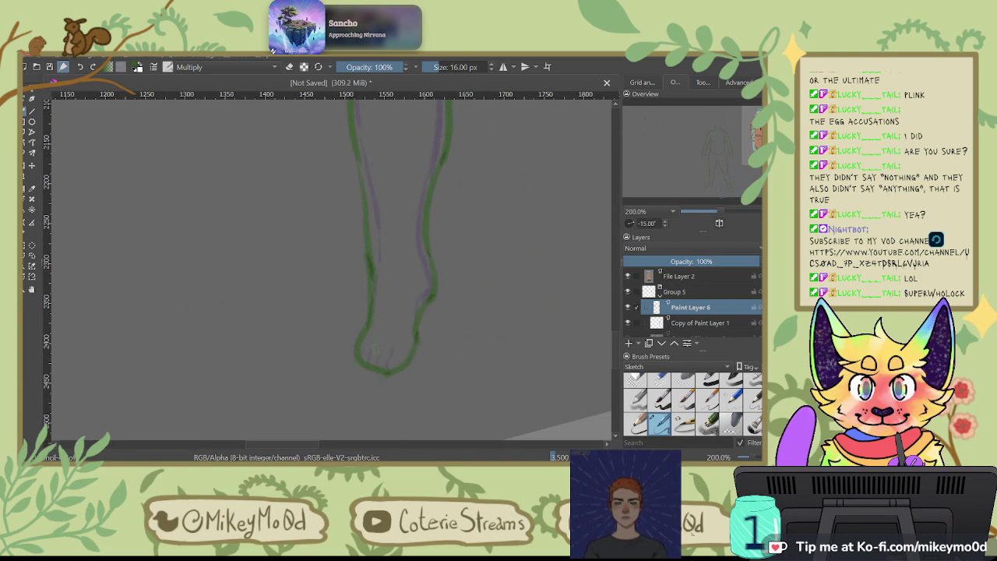
mouse_move(454, 238)
mouse_down()
mouse_move(347, 281)
mouse_move(366, 409)
mouse_move(482, 361)
mouse_move(493, 250)
mouse_move(373, 258)
mouse_move(295, 315)
mouse_up()
key(ctrl+z)
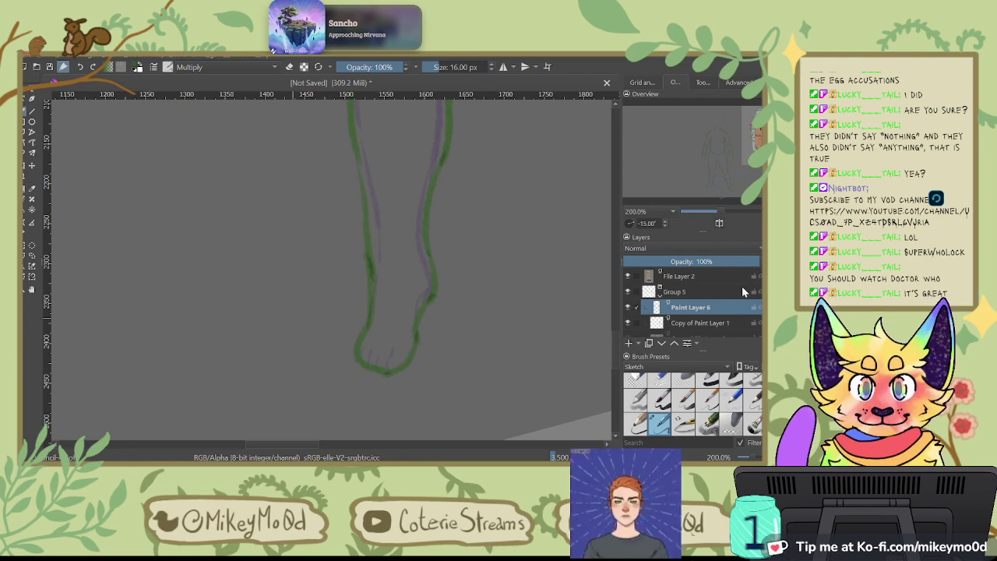
scroll(160, 177, down, 5)
key(minus)
key(minus)
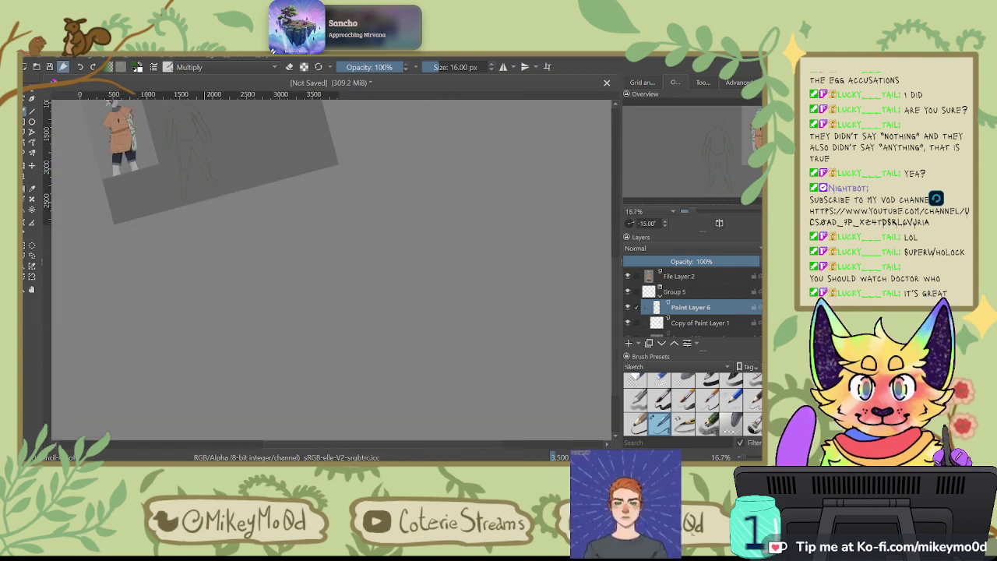
scroll(121, 133, up, 4)
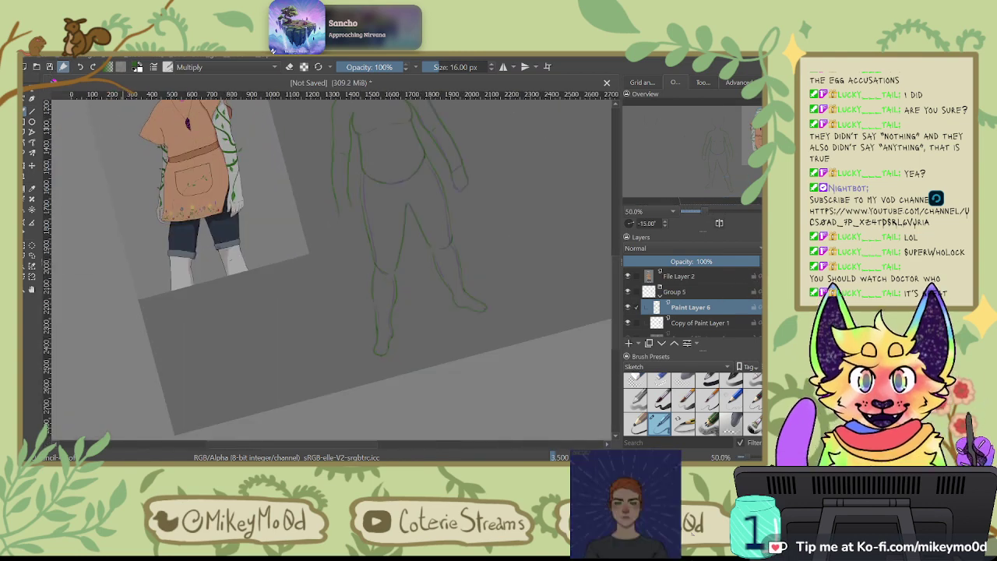
mouse_move(477, 275)
mouse_down()
mouse_move(431, 378)
mouse_move(444, 382)
mouse_up()
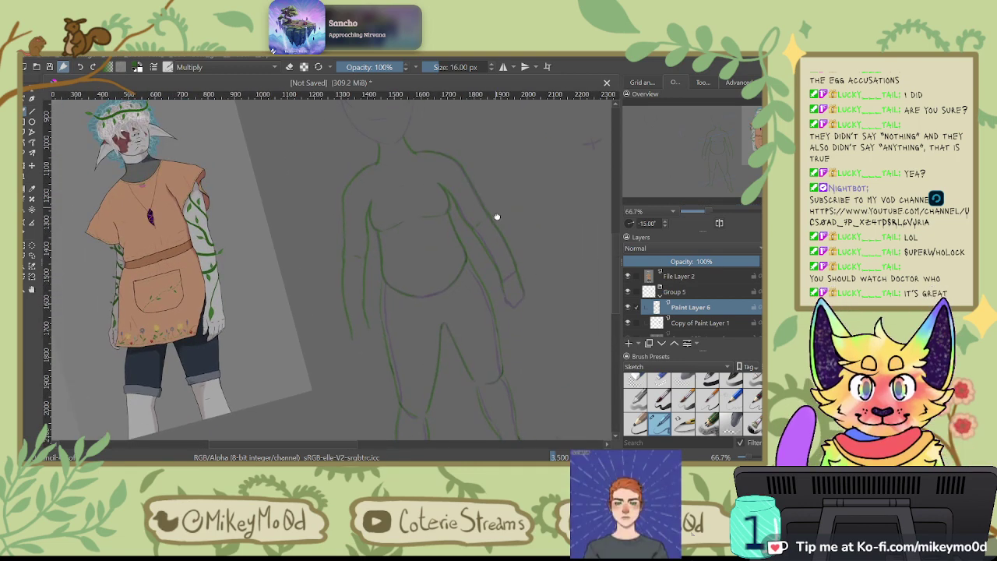
drag(496, 215, 505, 304)
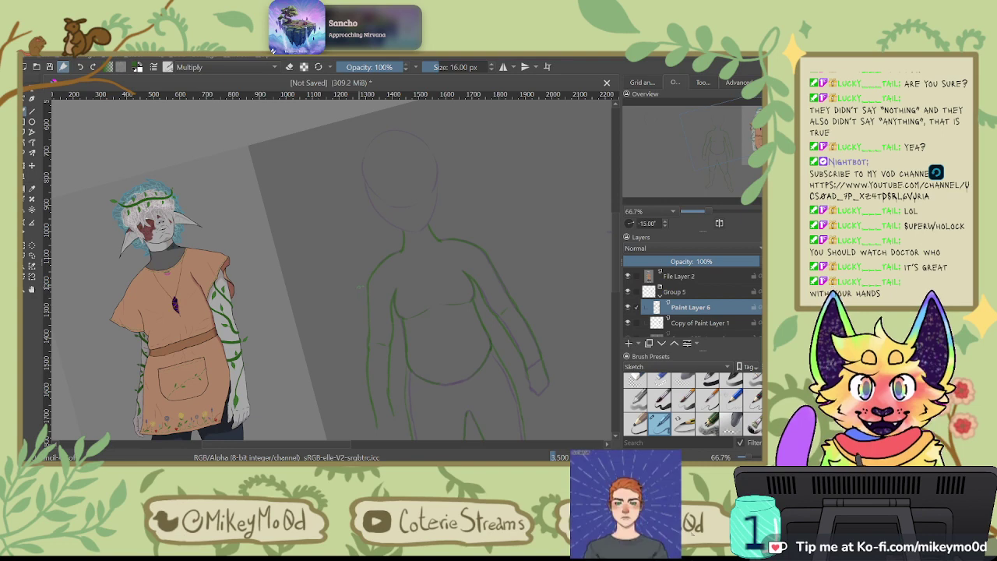
Step: Try to trace the chin in green, and turn on horizontal mirroring with its axis through the middle of the head
scroll(358, 282, up, 2)
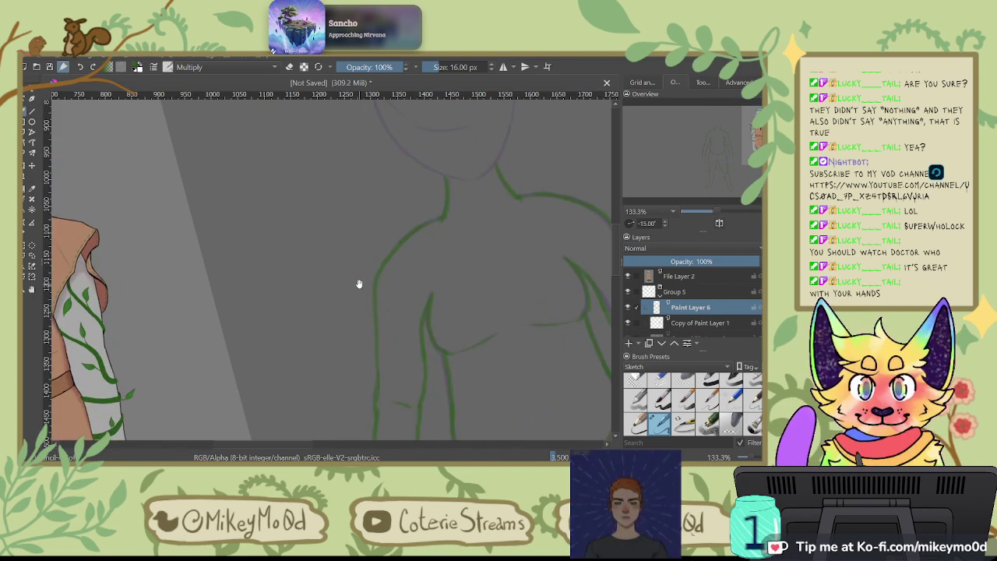
drag(481, 354, 482, 402)
key(6)
key(6)
key(6)
key(6)
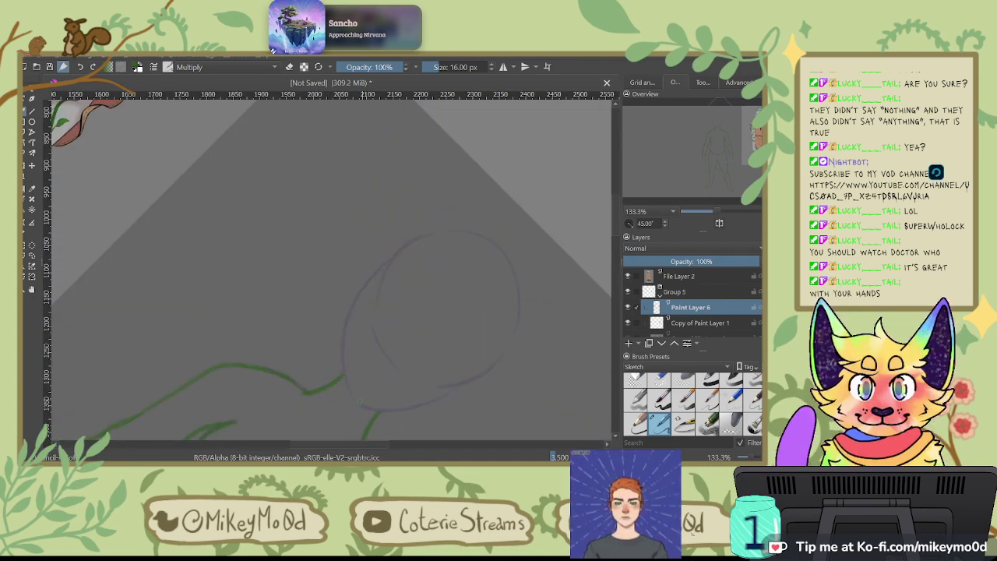
key(6)
key(6)
key(6)
key(6)
key(6)
key(6)
key(6)
key(ctrl+z)
drag(184, 363, 177, 338)
mouse_move(195, 260)
mouse_down()
mouse_move(226, 255)
mouse_move(296, 282)
mouse_up()
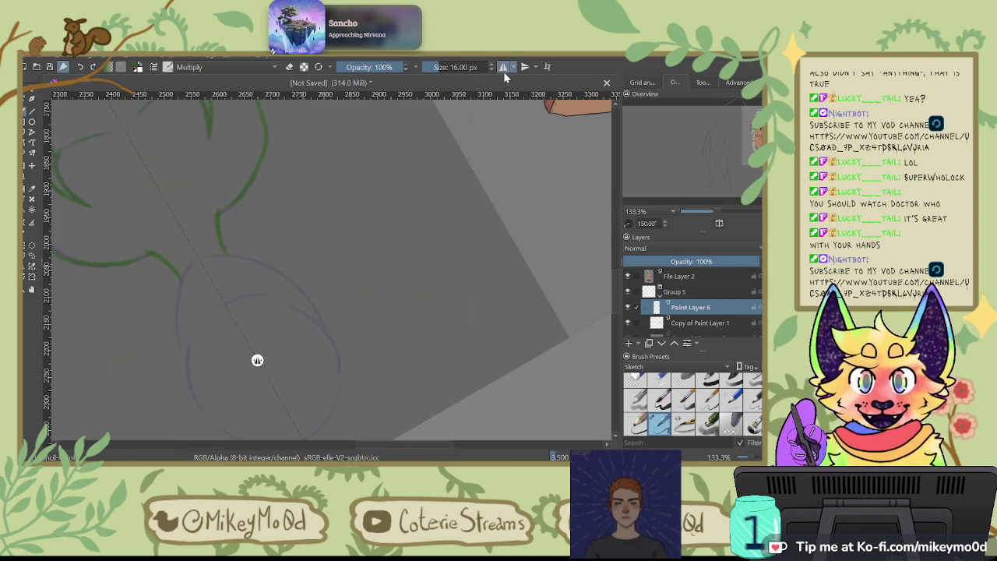
Step: Trace both sides of the jaw in green with mirroring, plus the sides and lower arc of the cranium circle
key(4)
key(4)
key(4)
key(4)
key(4)
key(4)
key(4)
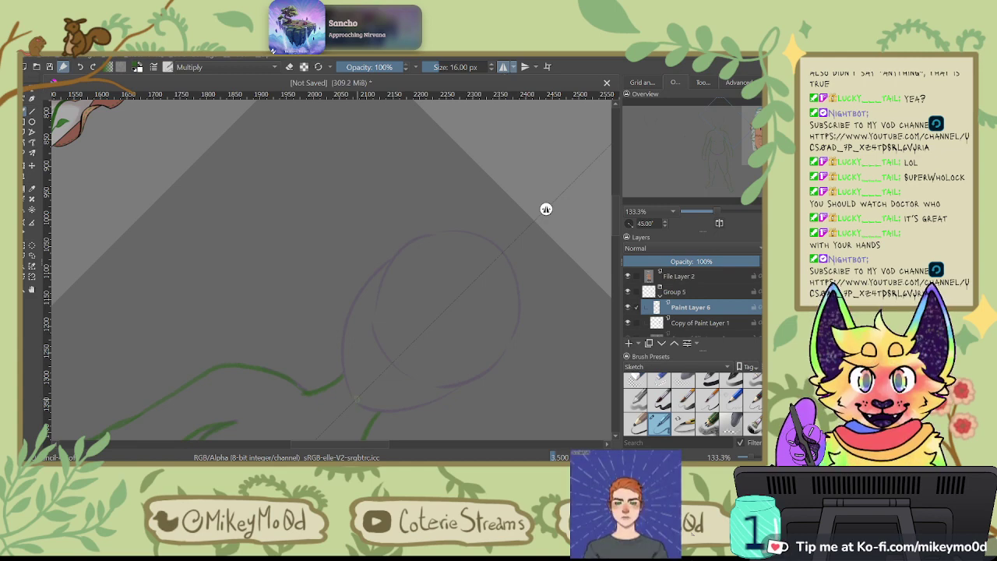
drag(354, 401, 343, 337)
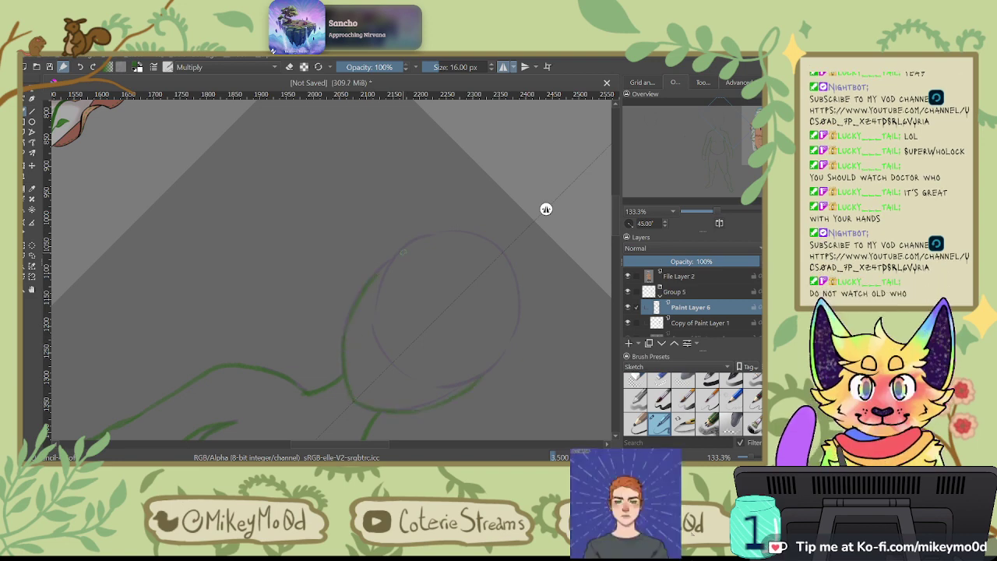
key(4)
drag(508, 179, 367, 192)
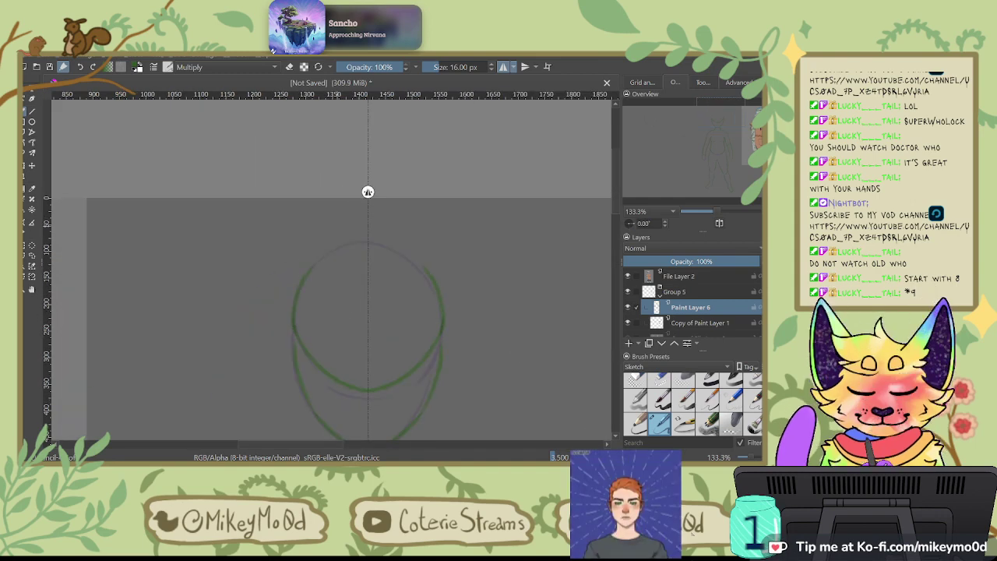
Step: Trace the top of the cranium in green with mirrored strokes, joining the side lines to close the circle
scroll(269, 156, up, 2)
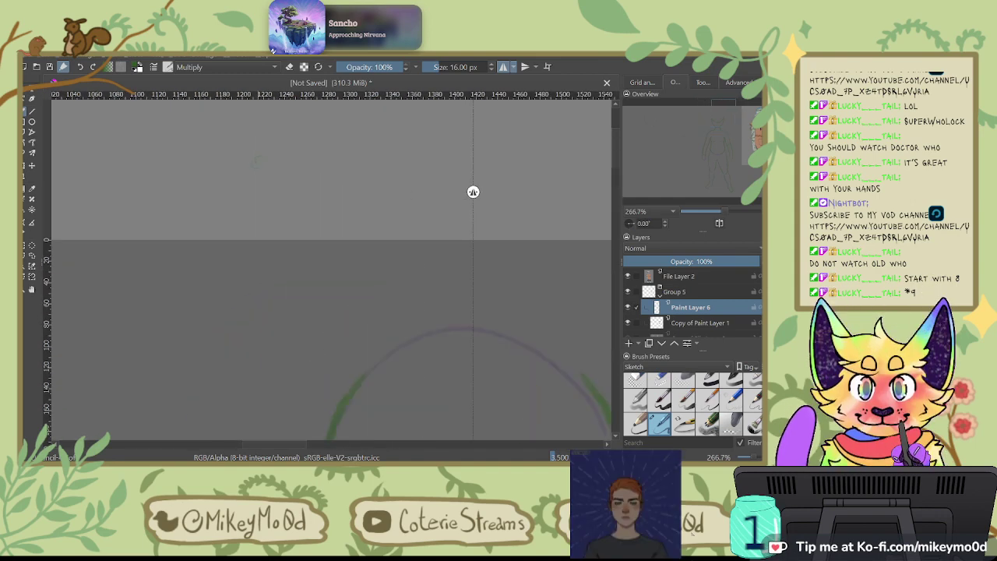
drag(491, 245, 446, 155)
drag(427, 192, 373, 192)
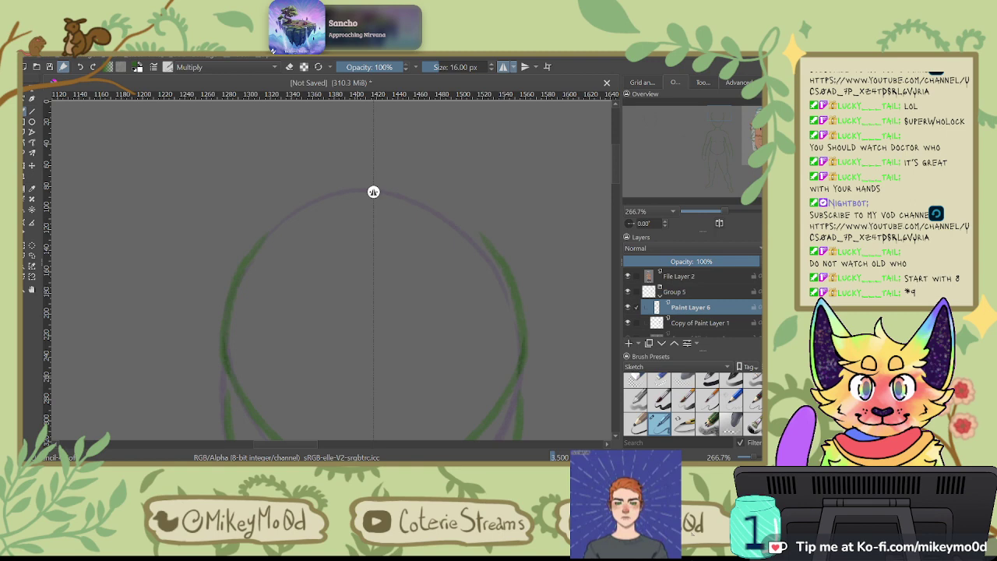
key(4)
key(4)
key(4)
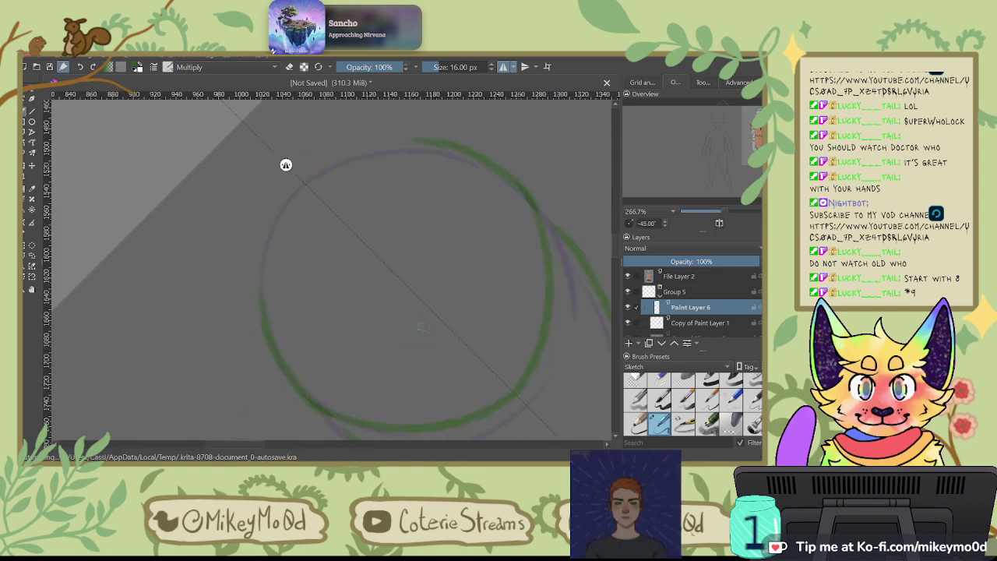
mouse_move(265, 307)
mouse_down()
mouse_move(260, 263)
mouse_move(290, 192)
mouse_up()
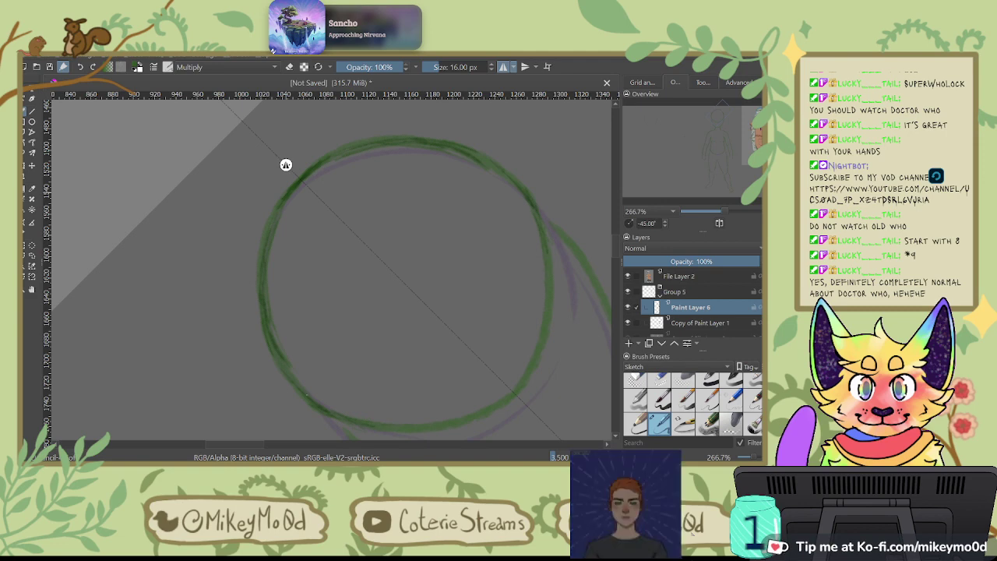
Step: Darken the green cranium circle and jaw outline with further mirrored strokes, and check the head against the body
drag(320, 397, 321, 227)
drag(371, 164, 458, 189)
mouse_move(294, 231)
mouse_down()
mouse_move(289, 292)
mouse_move(302, 369)
mouse_move(340, 434)
mouse_up()
scroll(296, 234, down, 5)
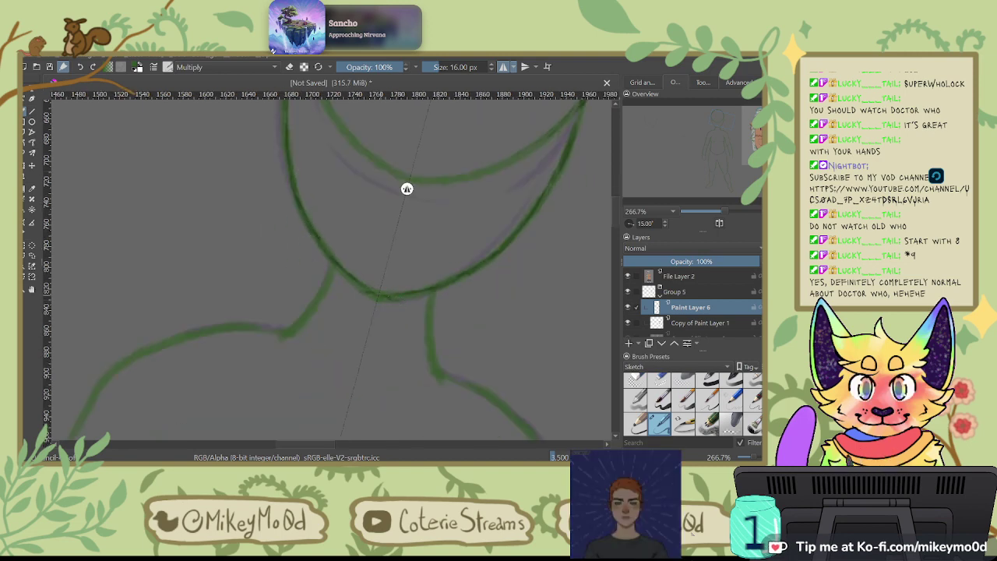
scroll(405, 187, down, 4)
scroll(403, 187, down, 1)
scroll(402, 187, up, 1)
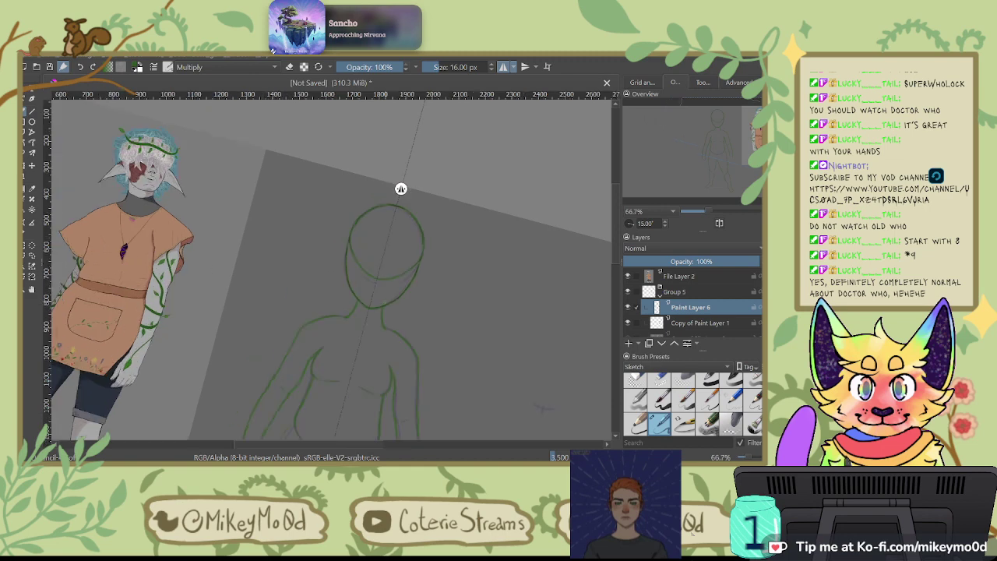
scroll(400, 187, up, 2)
scroll(393, 188, up, 1)
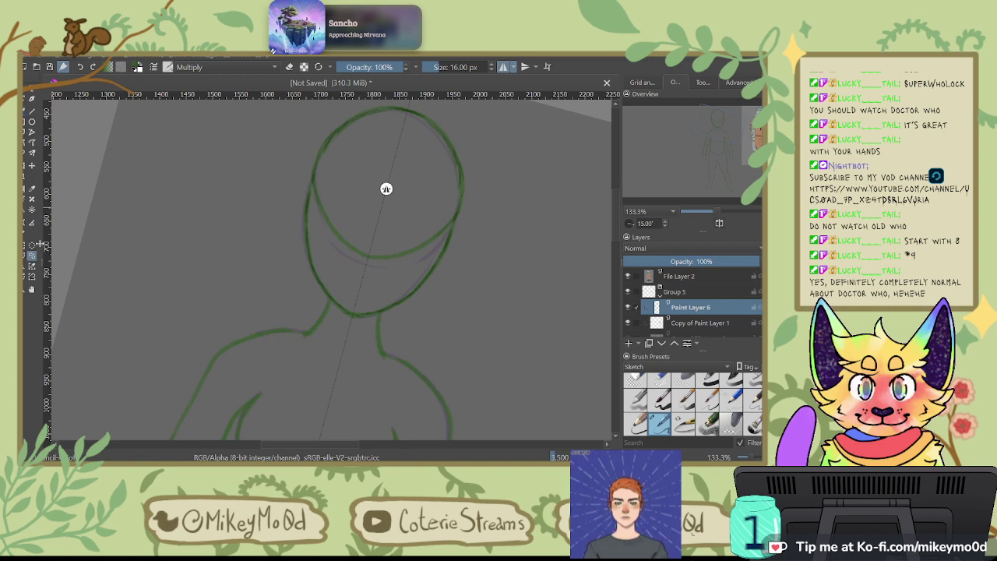
Step: Make a freehand selection around the green head outline, skirting the chin and leaving out the neck and shoulder lines
drag(530, 283, 530, 304)
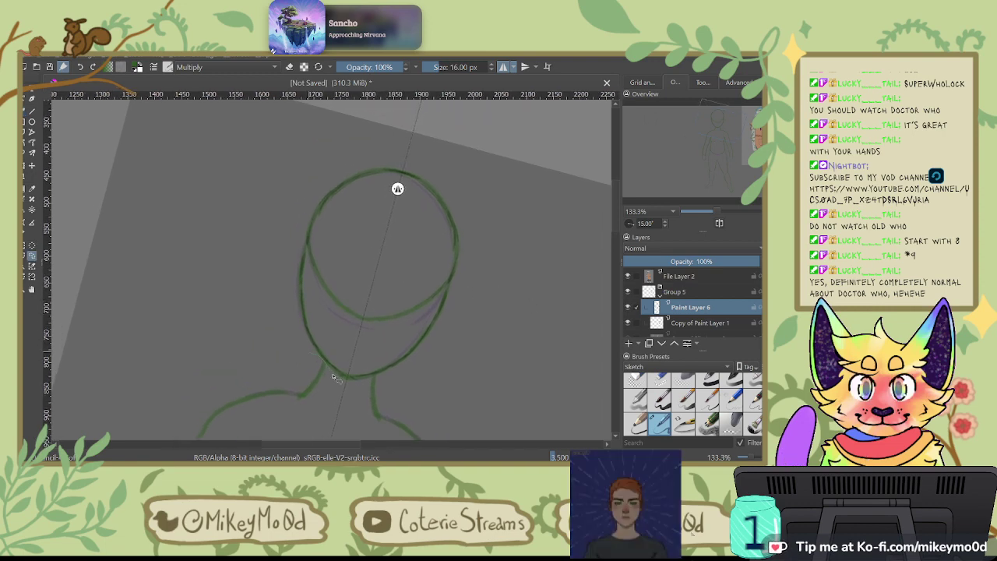
drag(407, 366, 420, 365)
drag(421, 364, 518, 338)
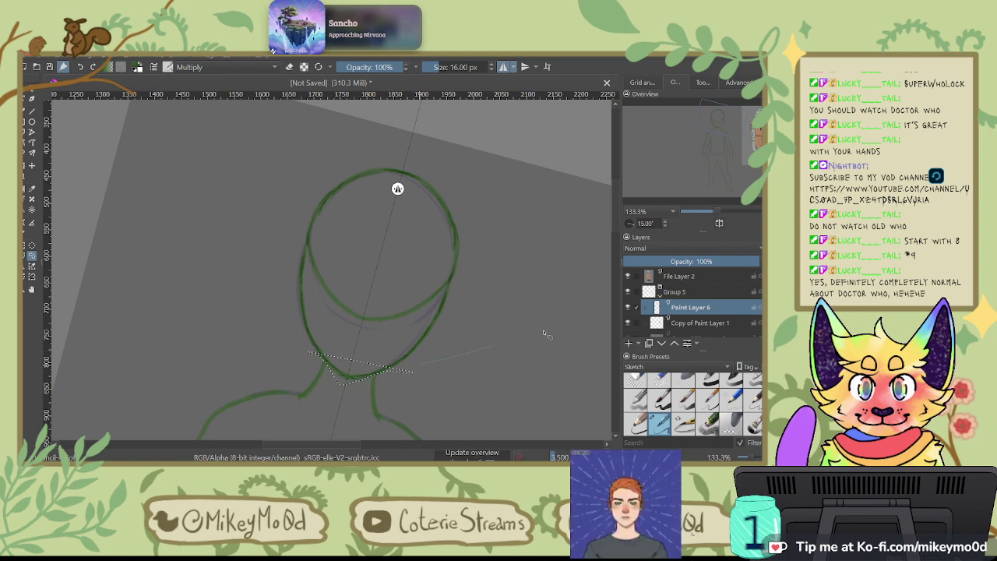
mouse_move(374, 378)
mouse_down()
mouse_move(407, 369)
mouse_move(421, 332)
mouse_move(465, 292)
mouse_move(486, 226)
mouse_up()
mouse_move(390, 152)
mouse_down()
mouse_move(265, 249)
mouse_move(299, 342)
mouse_move(331, 372)
mouse_move(363, 381)
mouse_up()
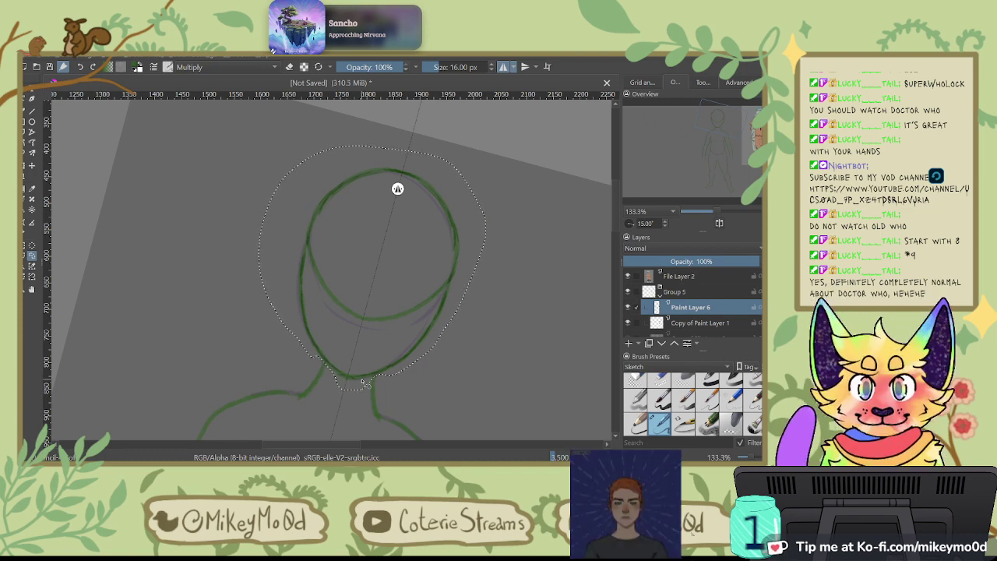
Step: Transform the selected head slightly smaller than the underlying sketch and position its chin over the neck
click(27, 155)
mouse_move(419, 283)
mouse_down()
mouse_move(416, 299)
mouse_move(445, 248)
mouse_up()
drag(522, 159, 500, 170)
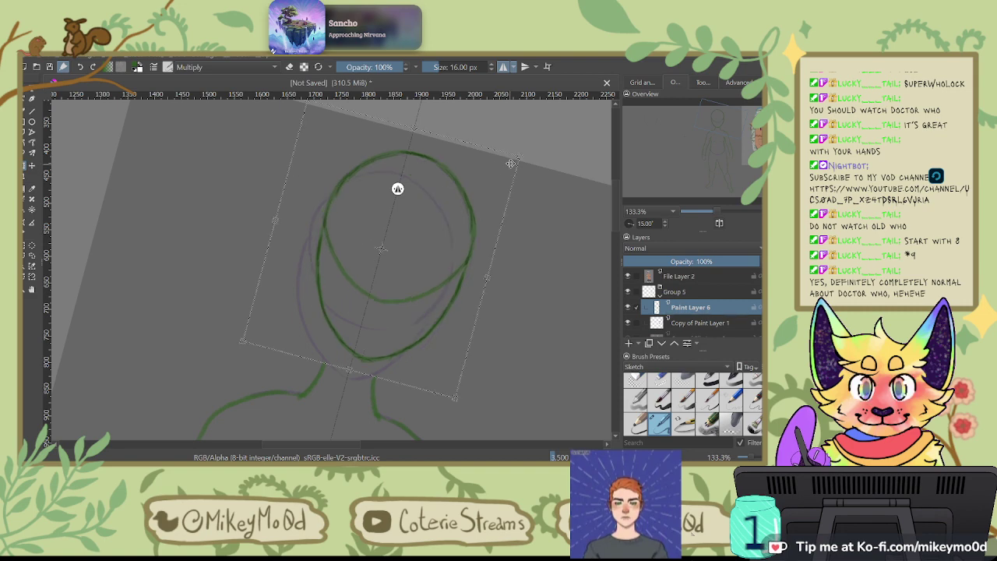
mouse_move(514, 161)
mouse_down()
mouse_move(470, 194)
mouse_move(501, 171)
mouse_up()
drag(396, 292, 391, 320)
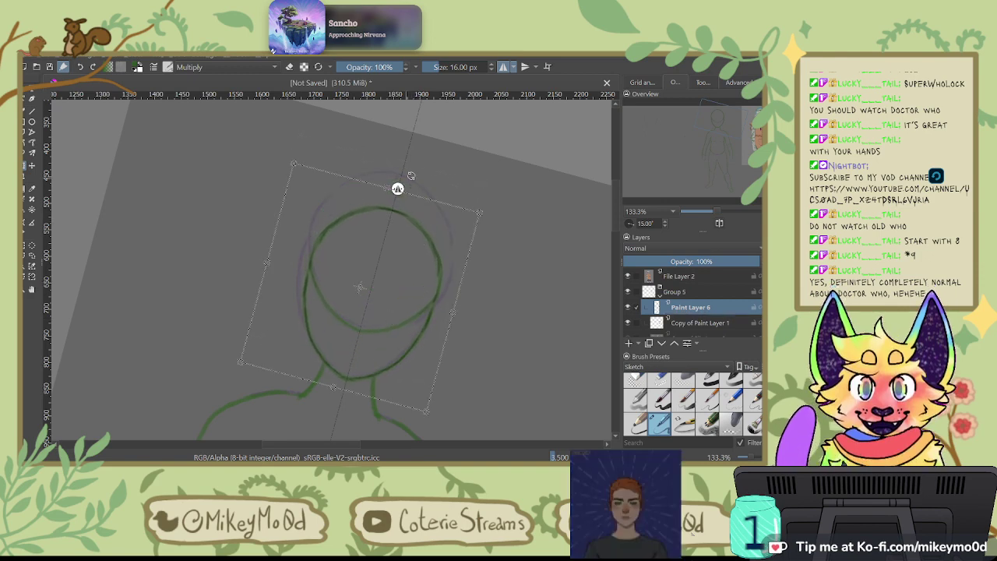
drag(390, 187, 392, 178)
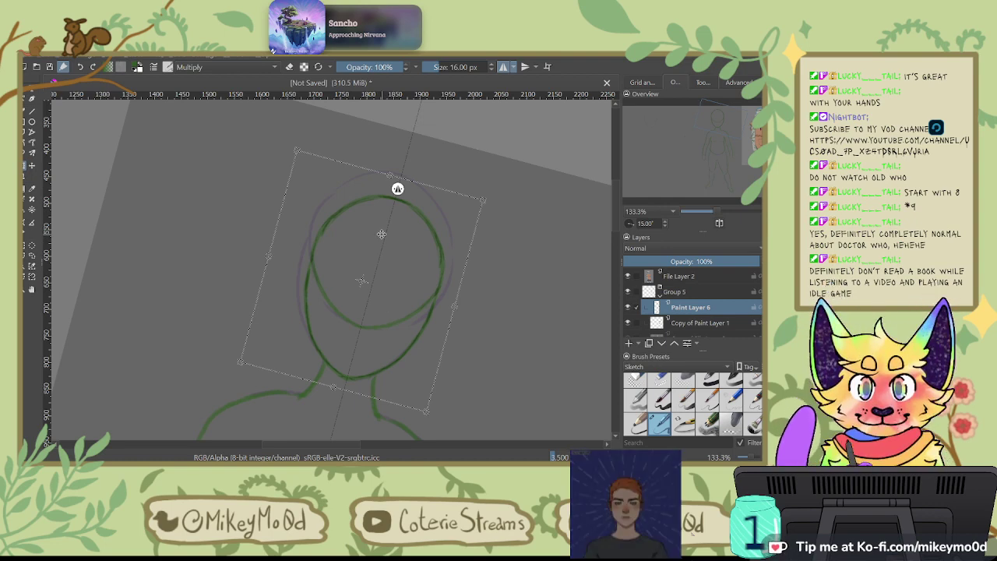
drag(453, 306, 456, 305)
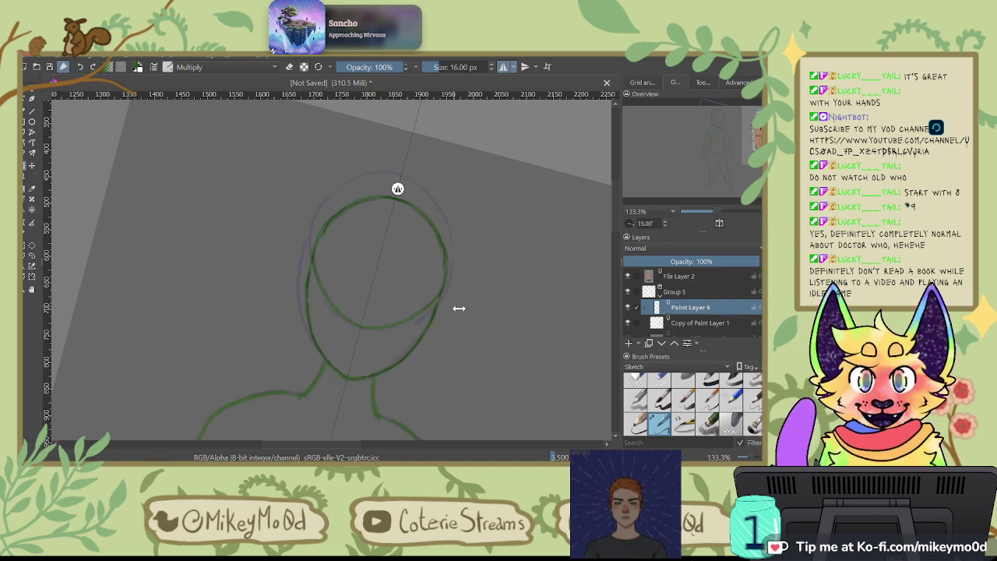
drag(398, 314, 396, 320)
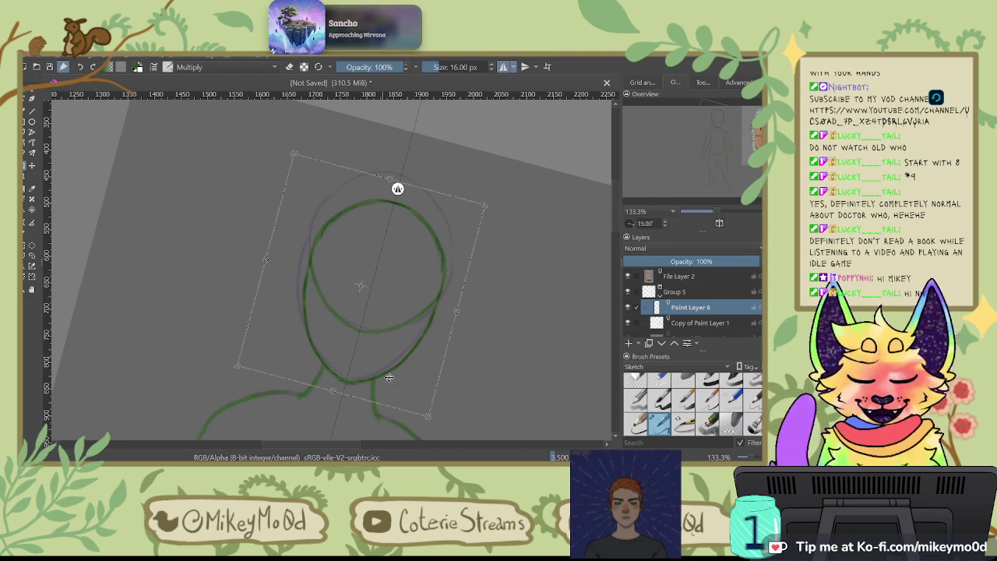
key(Return)
drag(408, 293, 404, 292)
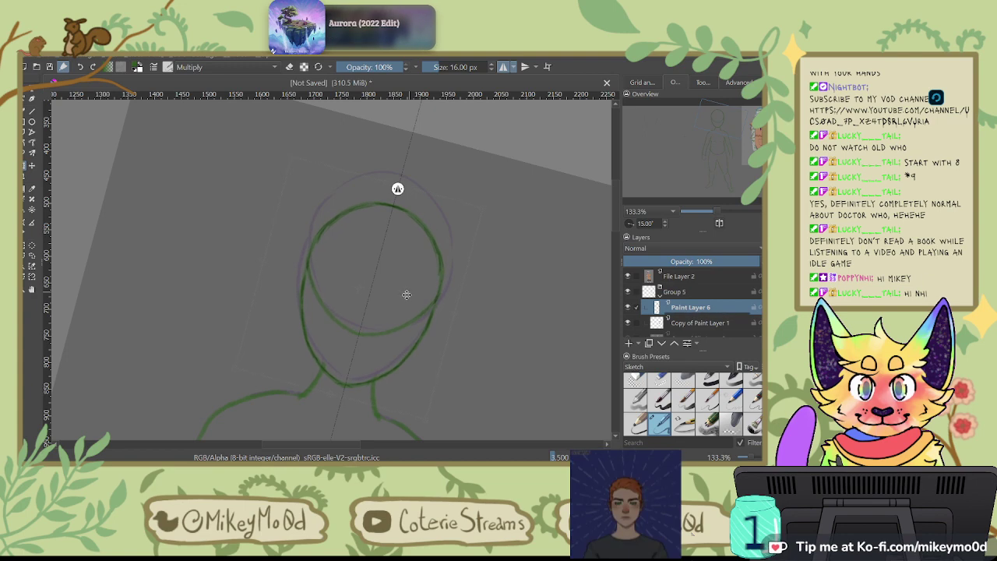
click(406, 295)
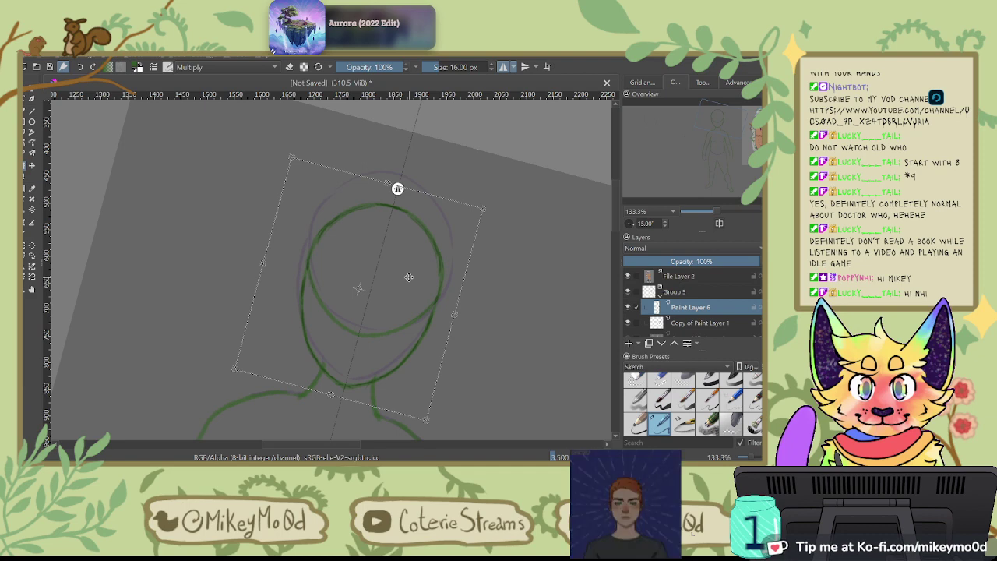
Step: Apply the head transform with the canvas rotated back to 0°, clearing the selection and turning off horizontal mirroring
scroll(390, 269, down, 1)
scroll(389, 270, down, 3)
scroll(360, 390, up, 2)
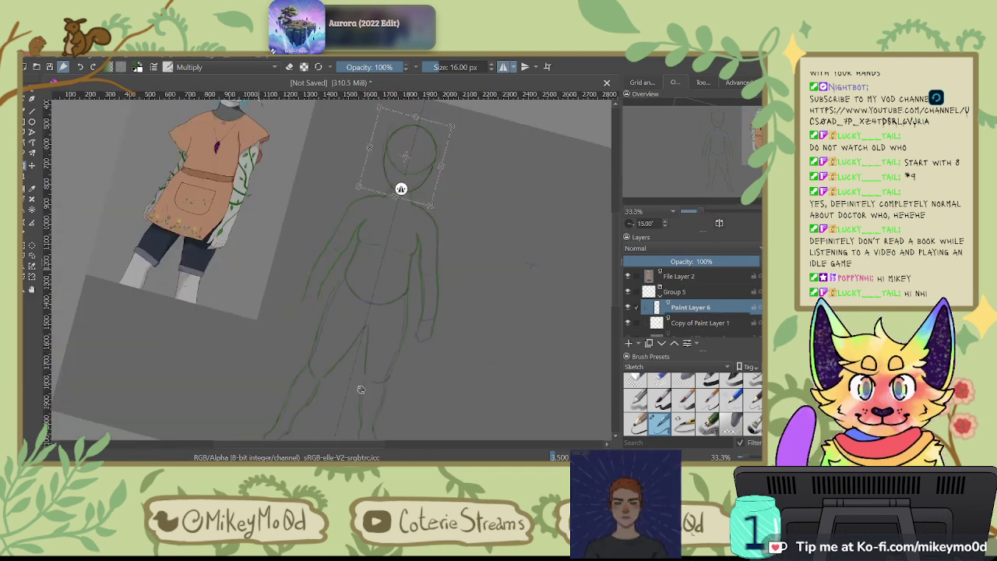
key(4)
key(4)
key(4)
key(6)
key(6)
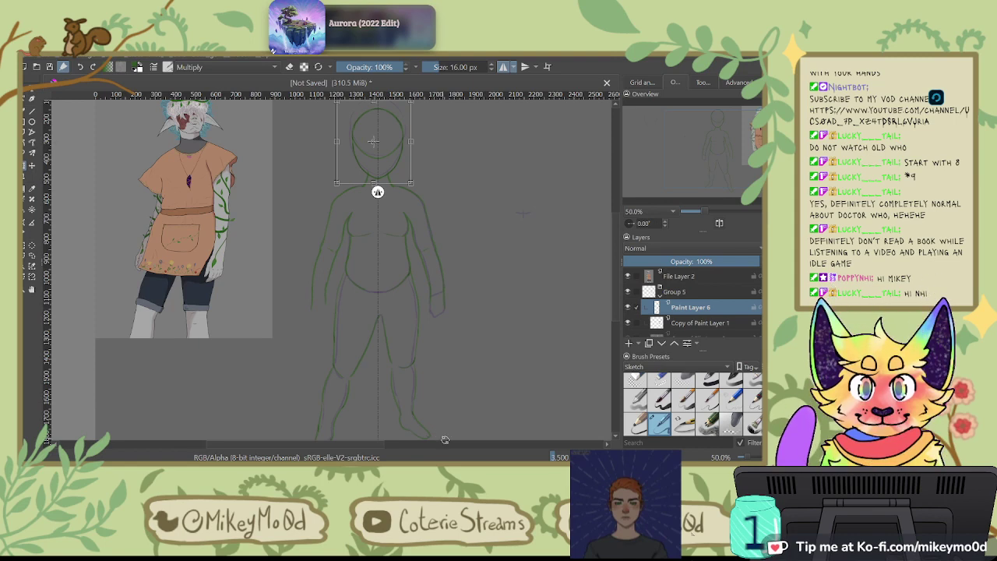
click(24, 108)
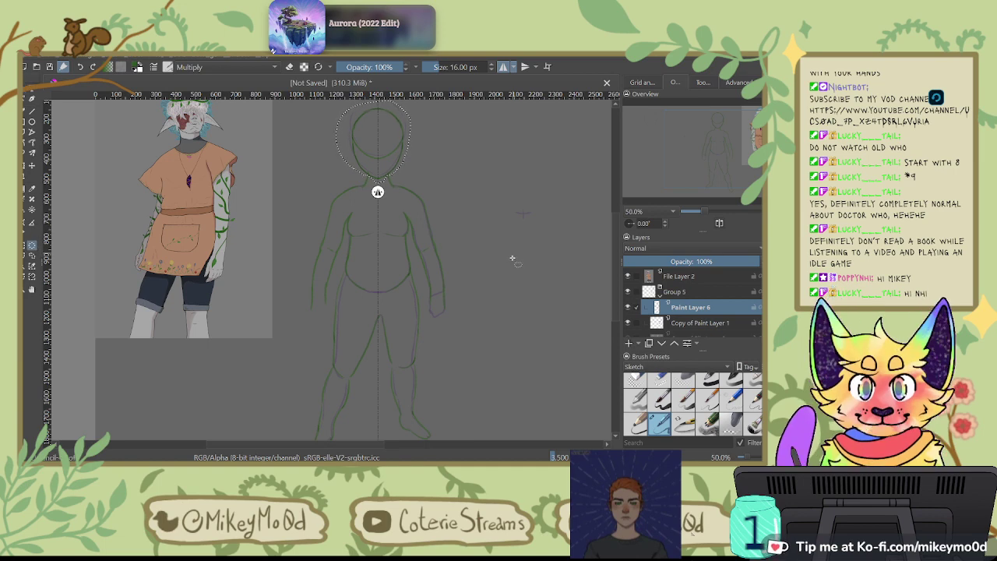
click(548, 291)
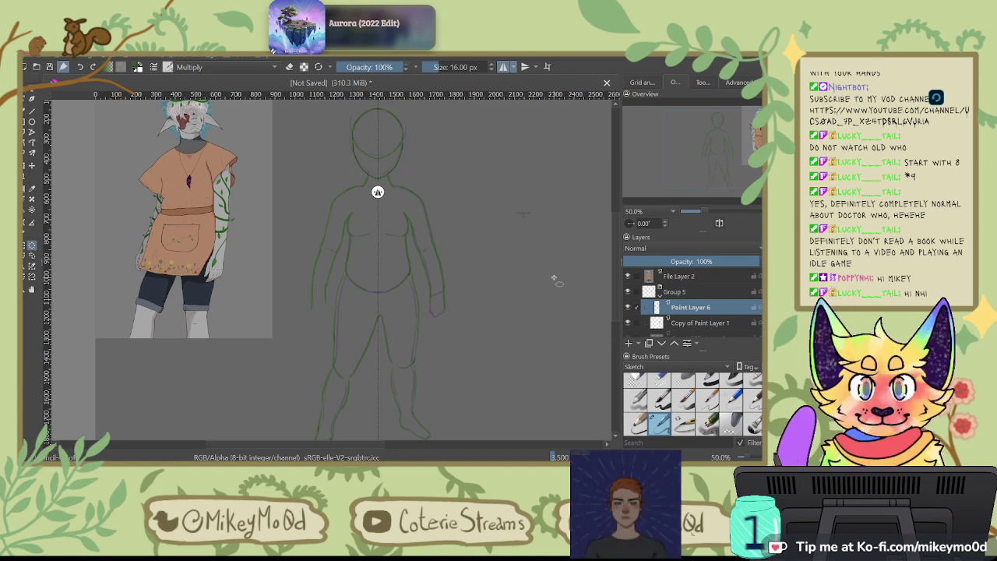
click(503, 66)
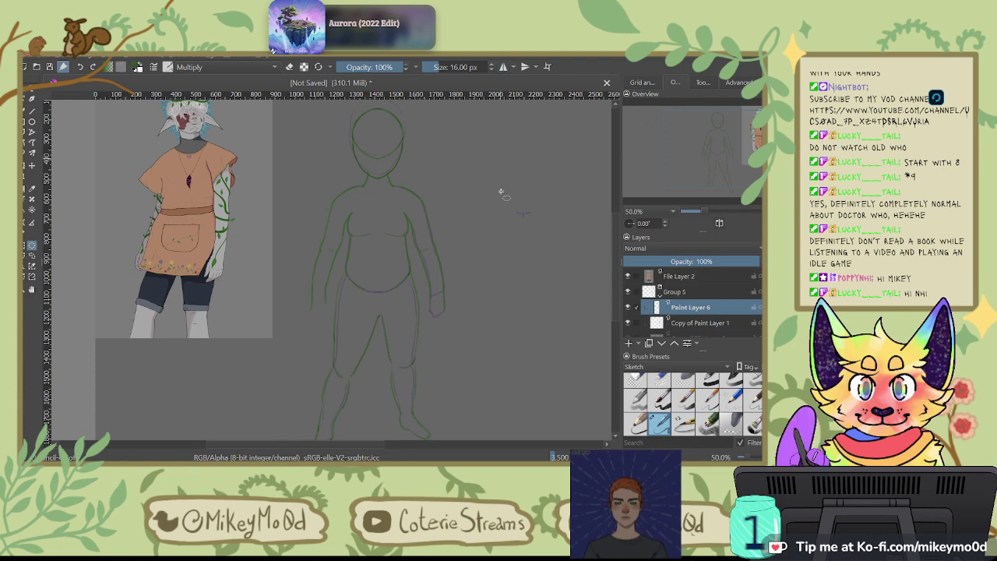
scroll(514, 284, down, 1)
drag(515, 285, 519, 278)
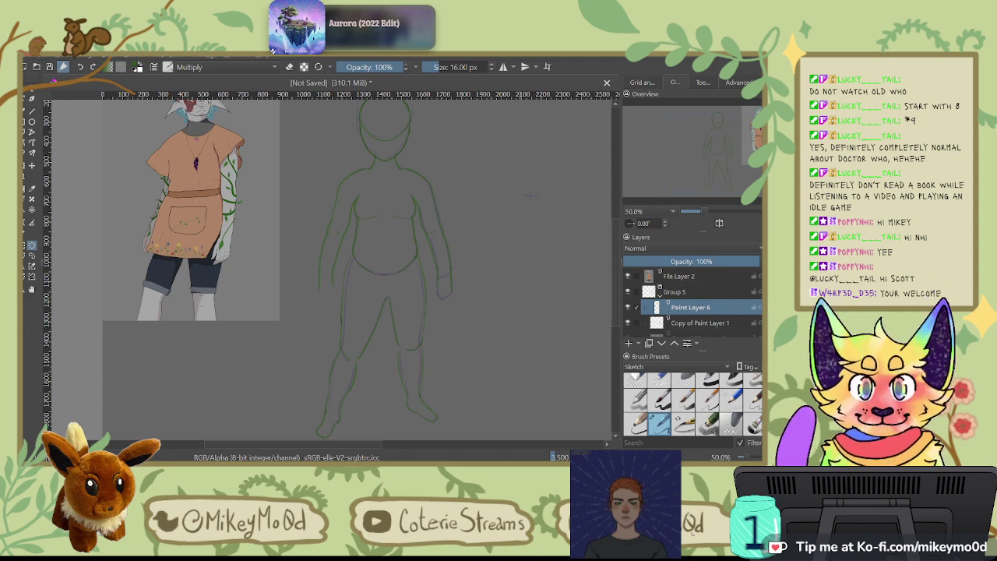
drag(312, 356, 489, 458)
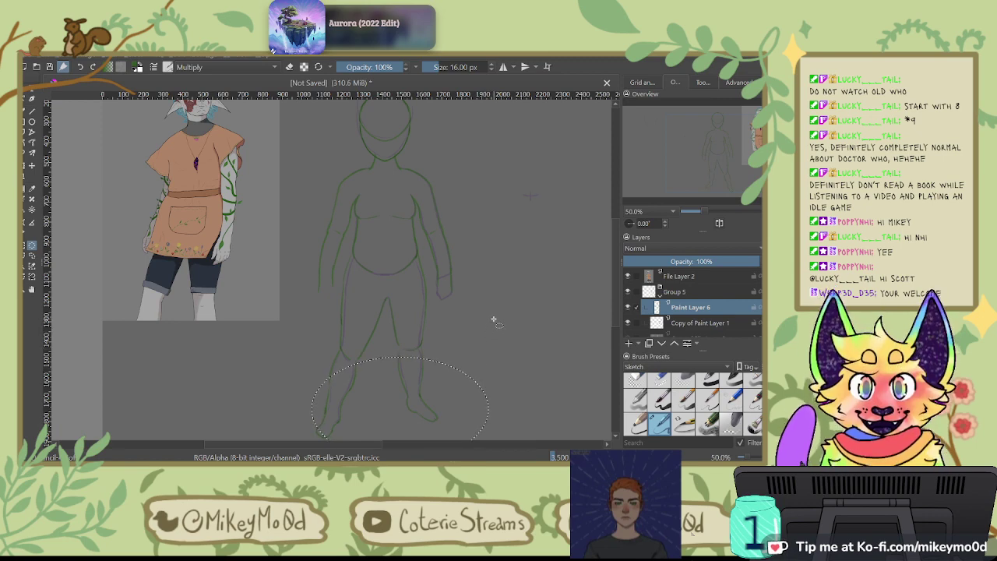
click(32, 244)
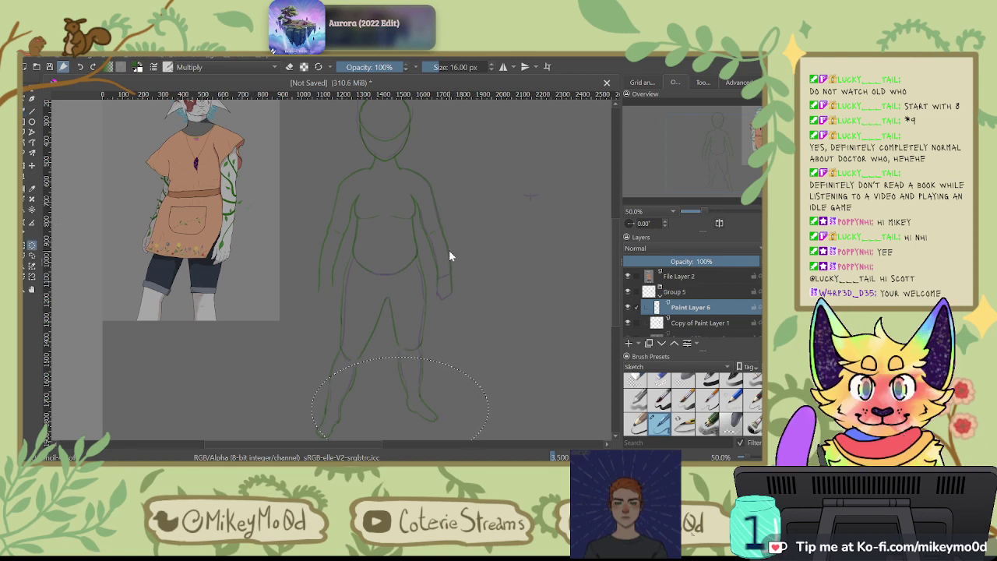
key(ctrl+shift+a)
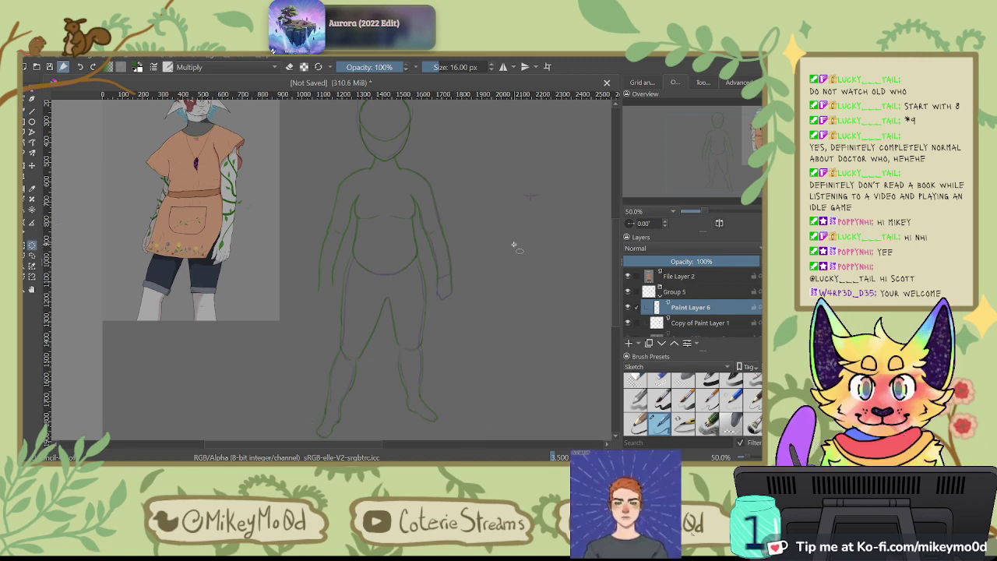
scroll(507, 253, down, 1)
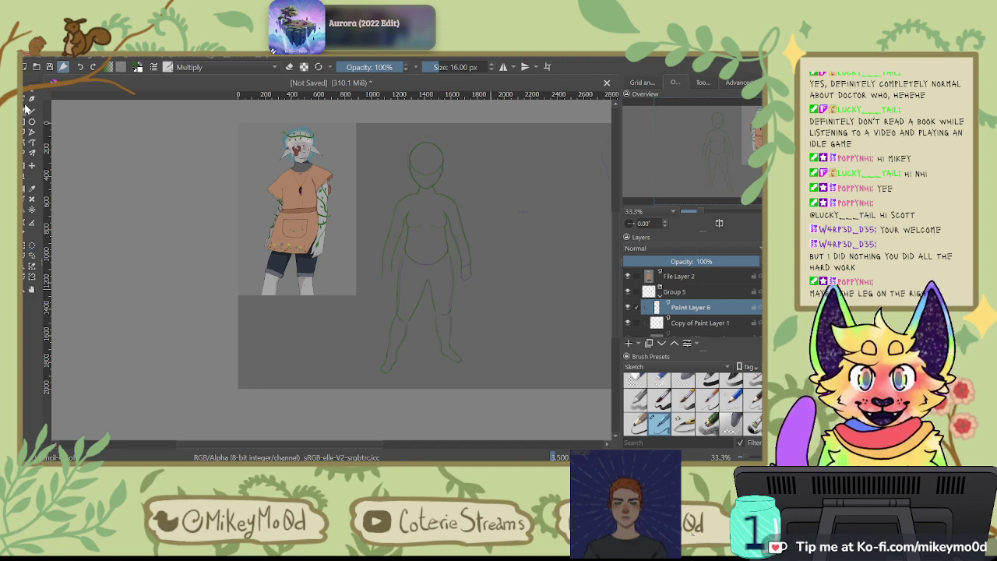
scroll(201, 222, up, 1)
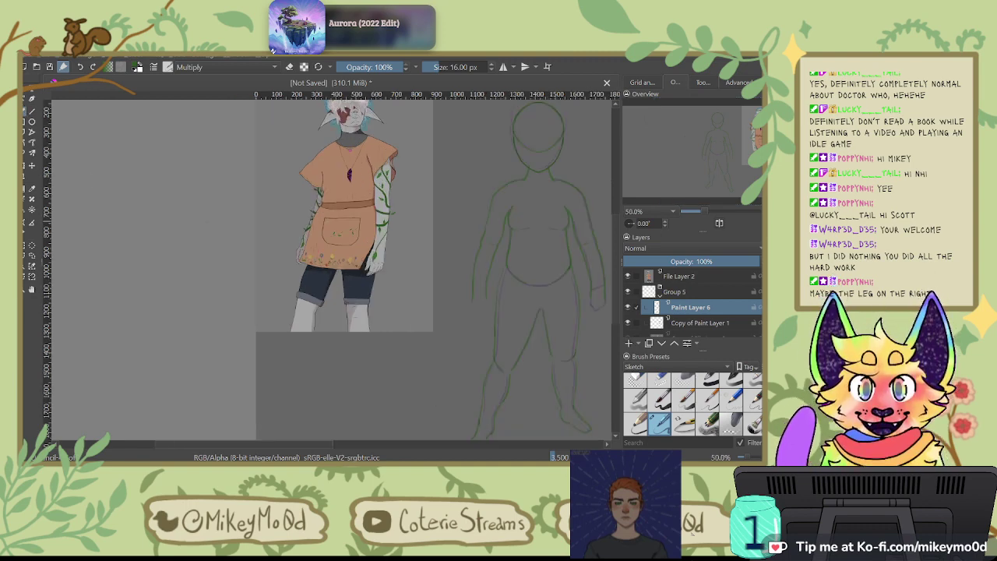
click(684, 259)
drag(684, 258, 760, 261)
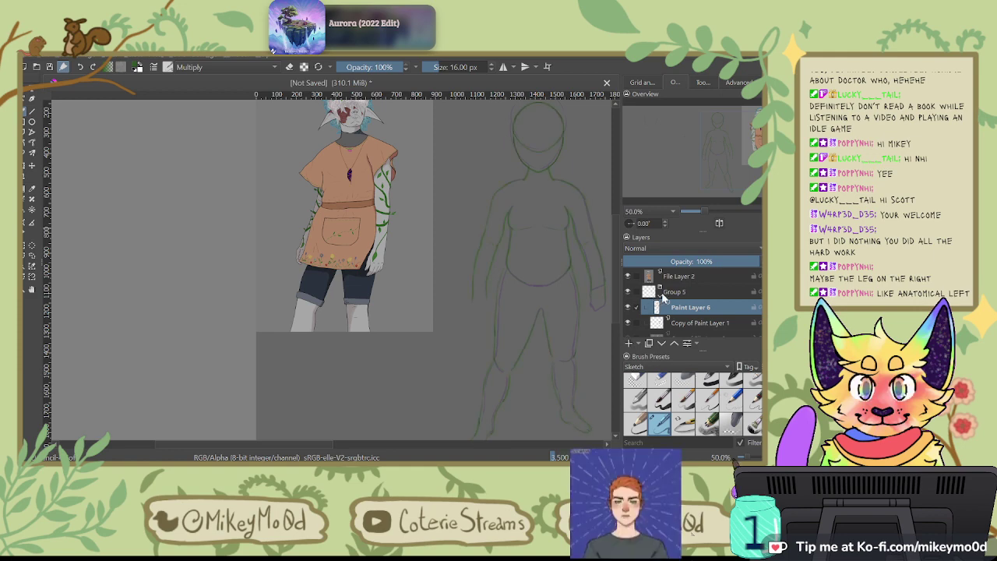
drag(494, 309, 382, 238)
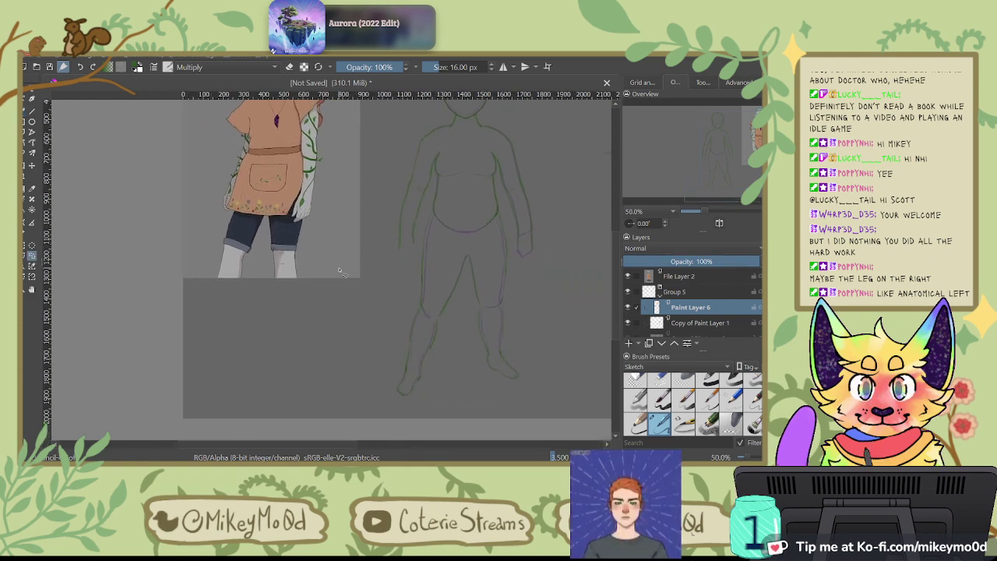
mouse_move(447, 231)
mouse_down()
mouse_move(410, 254)
mouse_move(400, 419)
mouse_move(473, 284)
mouse_up()
drag(454, 237, 436, 222)
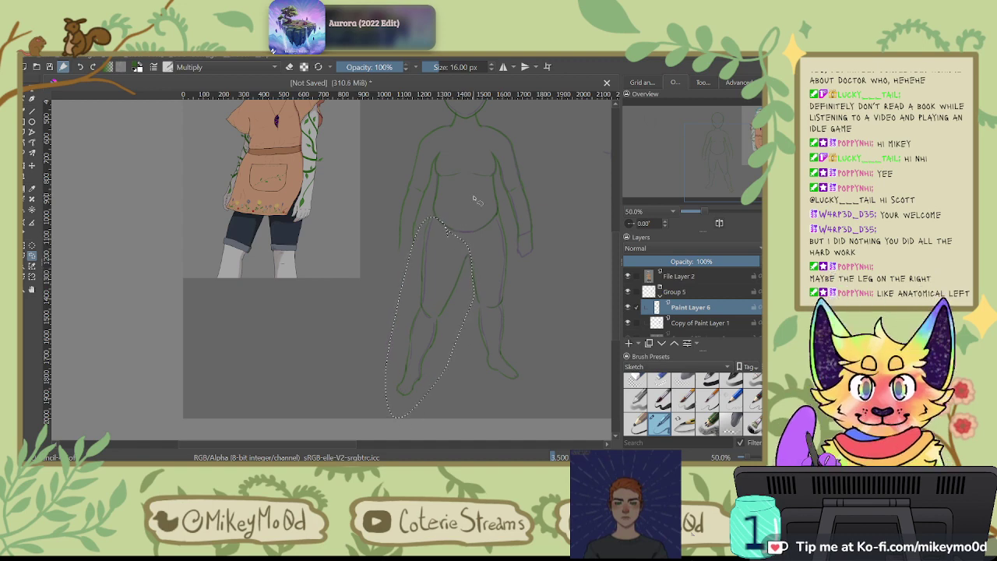
click(544, 266)
drag(533, 246, 554, 315)
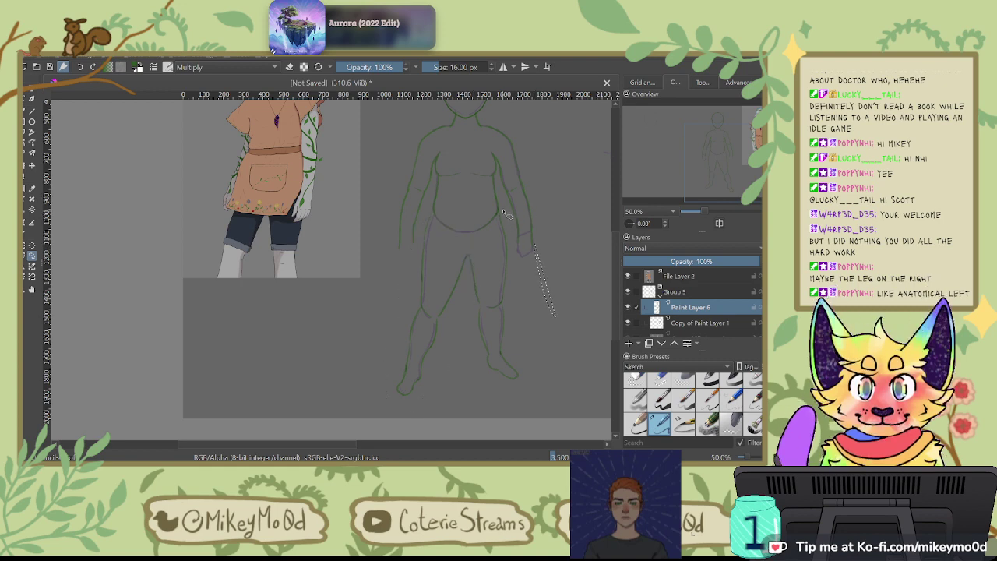
Step: Select the green leg on the image's right side freehand, move it onto its own layer and hide that layer
drag(498, 208, 474, 383)
drag(549, 395, 500, 212)
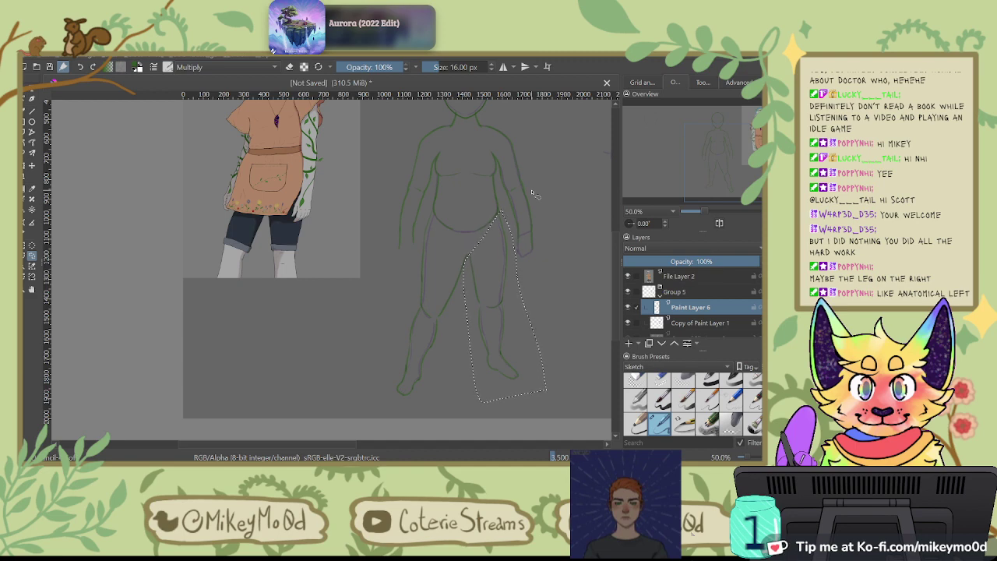
key(ctrl+v)
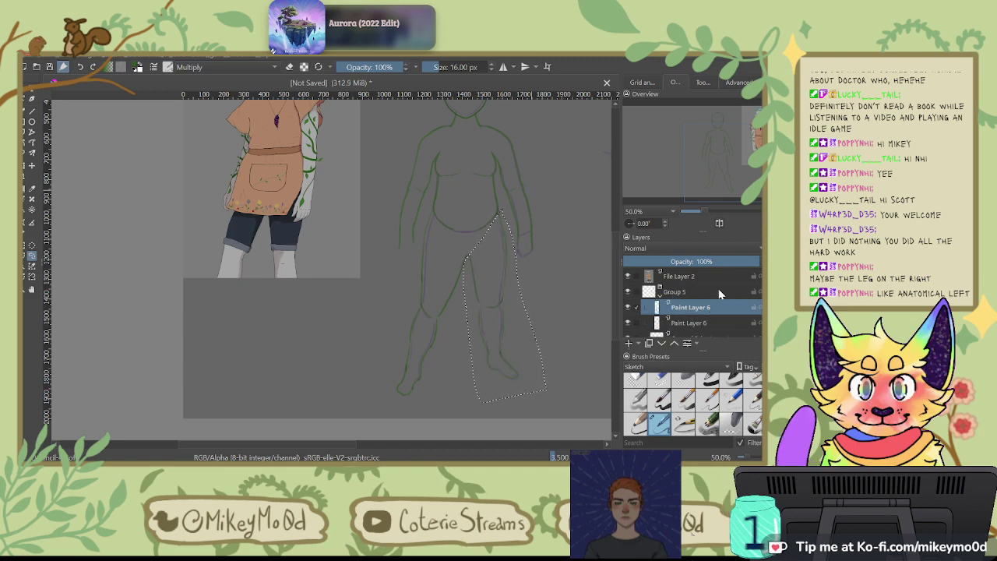
click(629, 307)
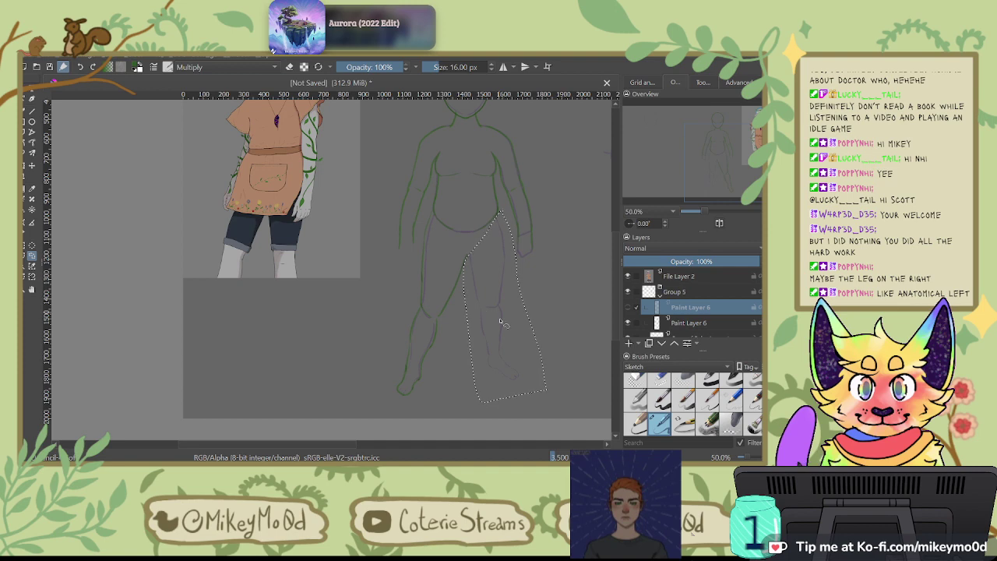
Step: Select the whole canvas and turn on horizontal mirroring to rework the hidden leg
key(ctrl+a)
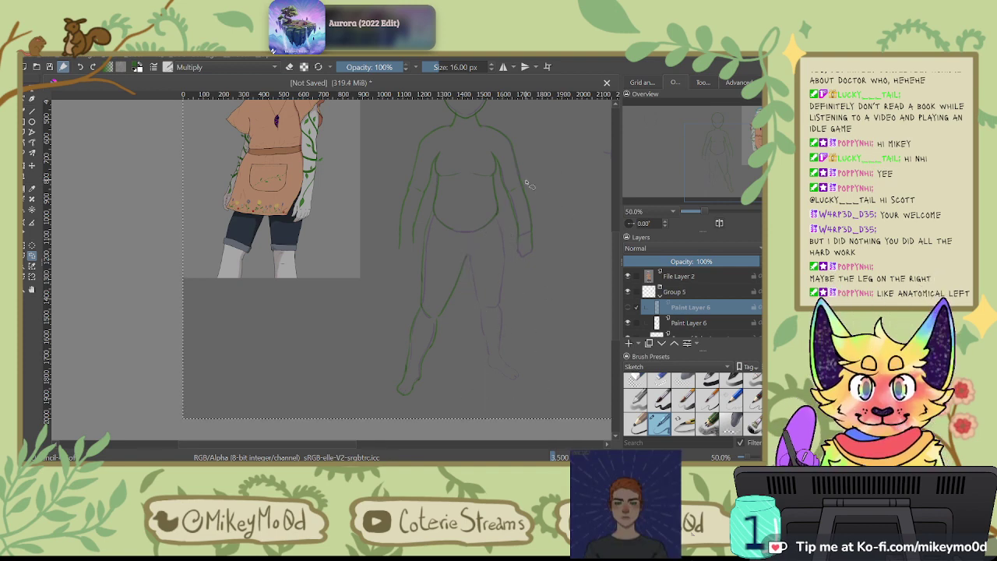
click(503, 67)
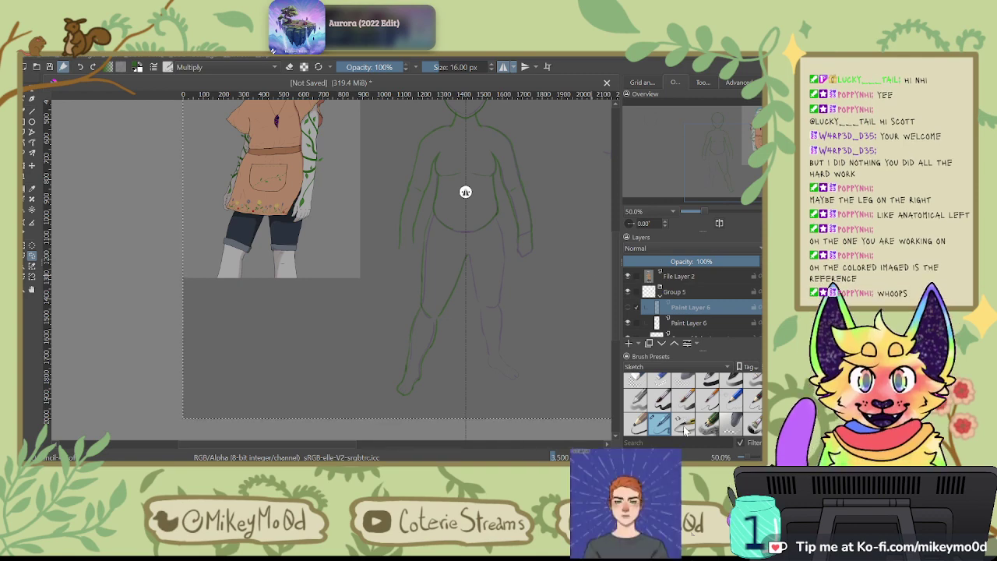
scroll(556, 255, up, 1)
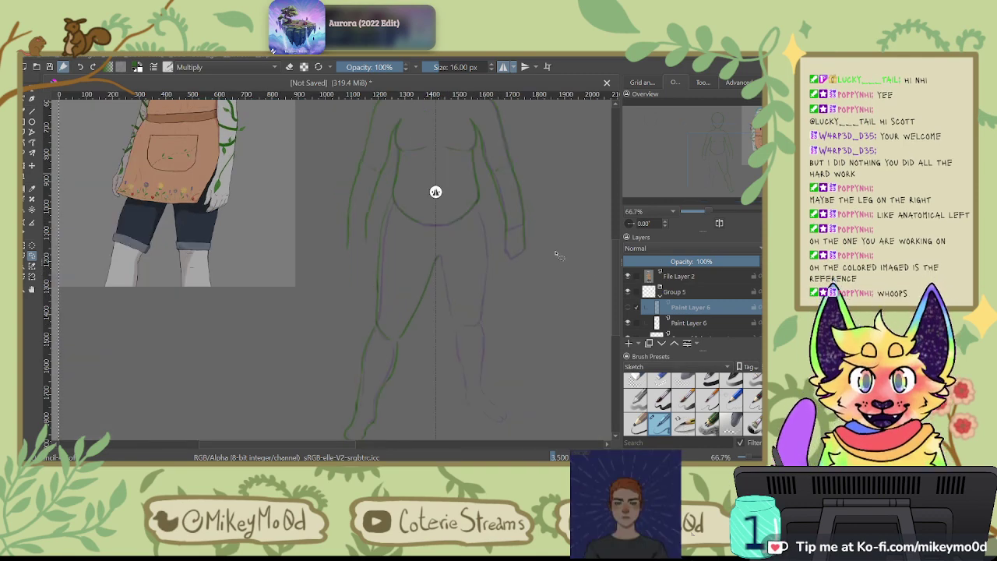
scroll(555, 254, up, 1)
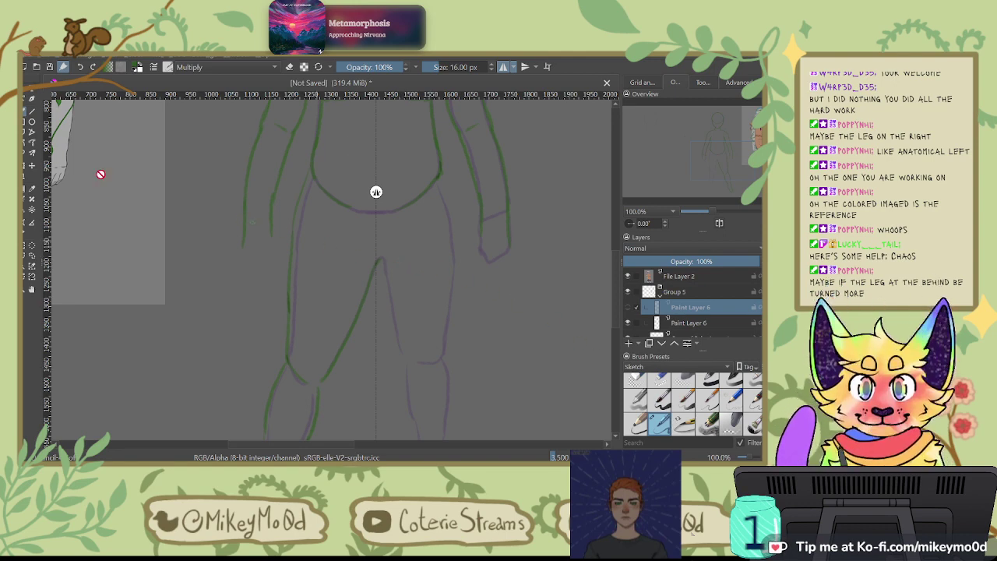
right_click(414, 289)
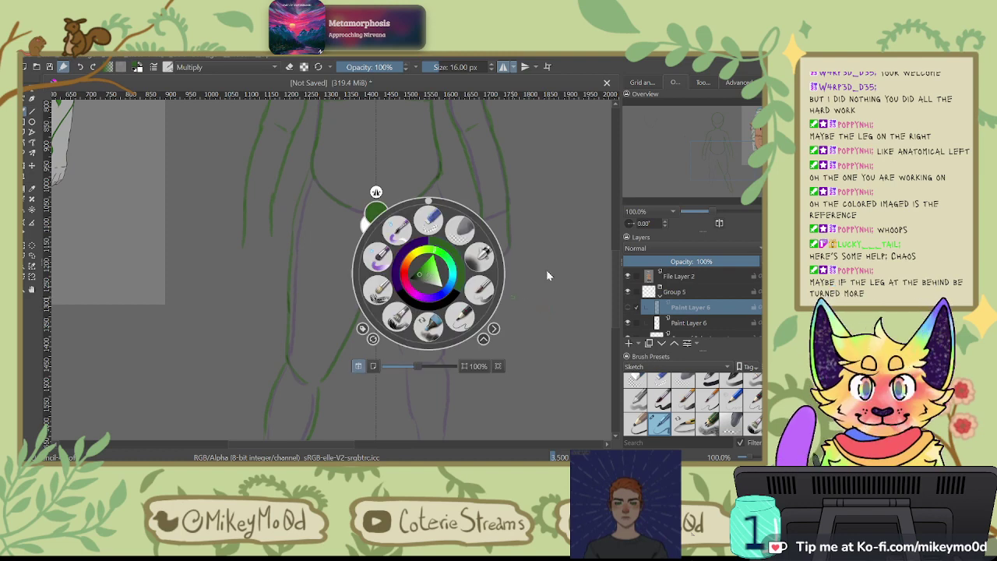
click(579, 266)
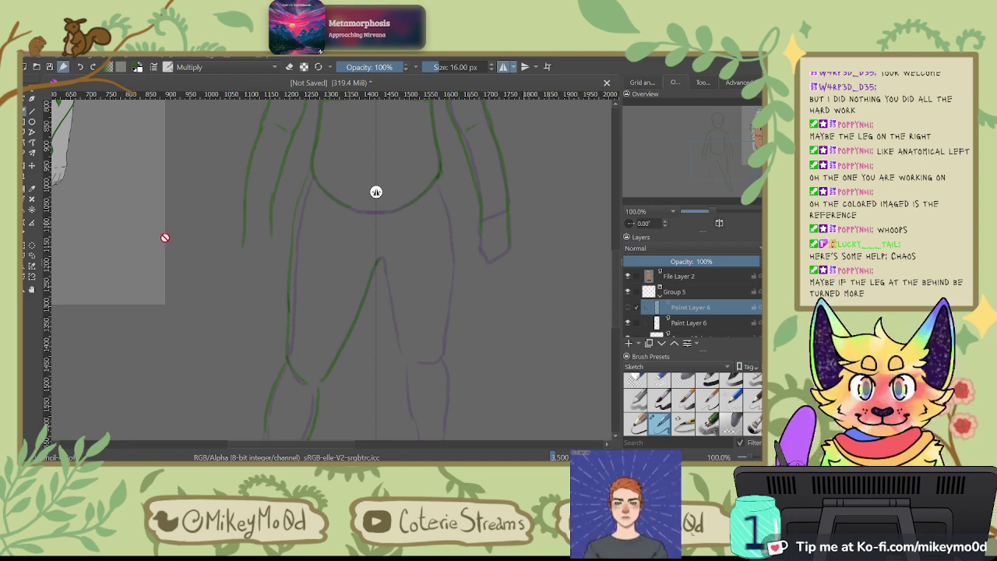
scroll(241, 296, down, 3)
scroll(286, 312, up, 2)
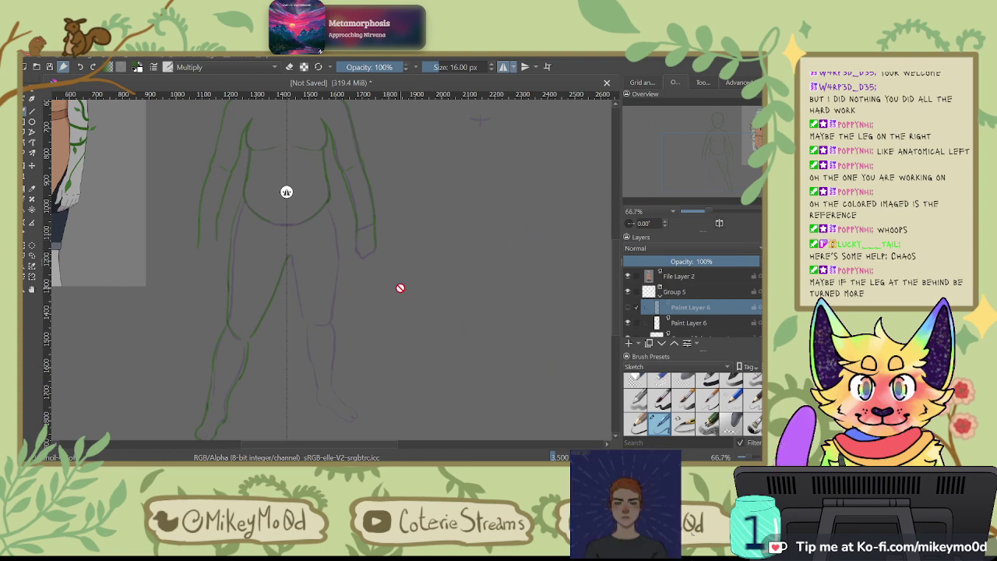
Step: Select the lower body-line layer, make the hidden leg layer visible again and turn off horizontal mirroring
click(707, 327)
click(628, 323)
click(629, 322)
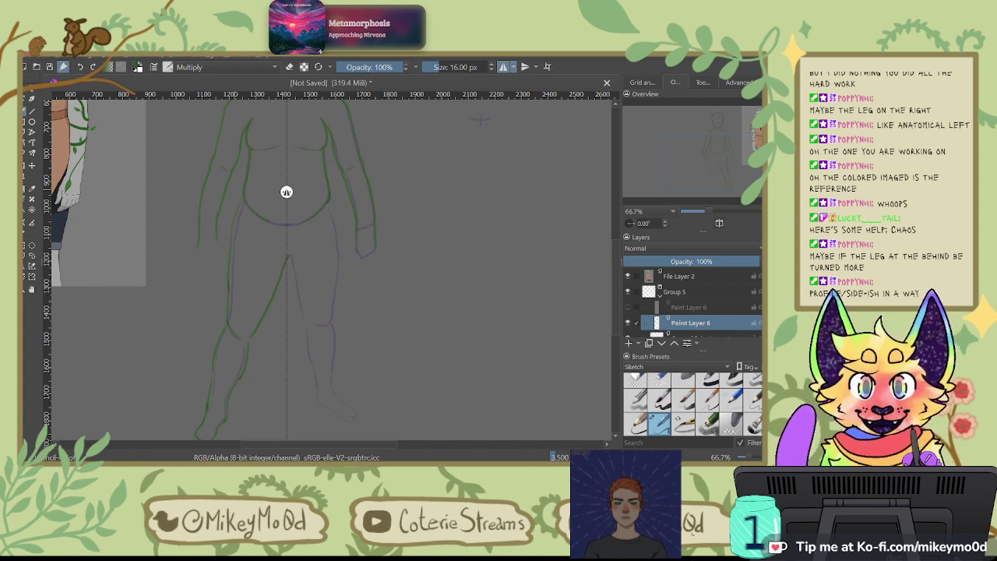
scroll(287, 192, up, 1)
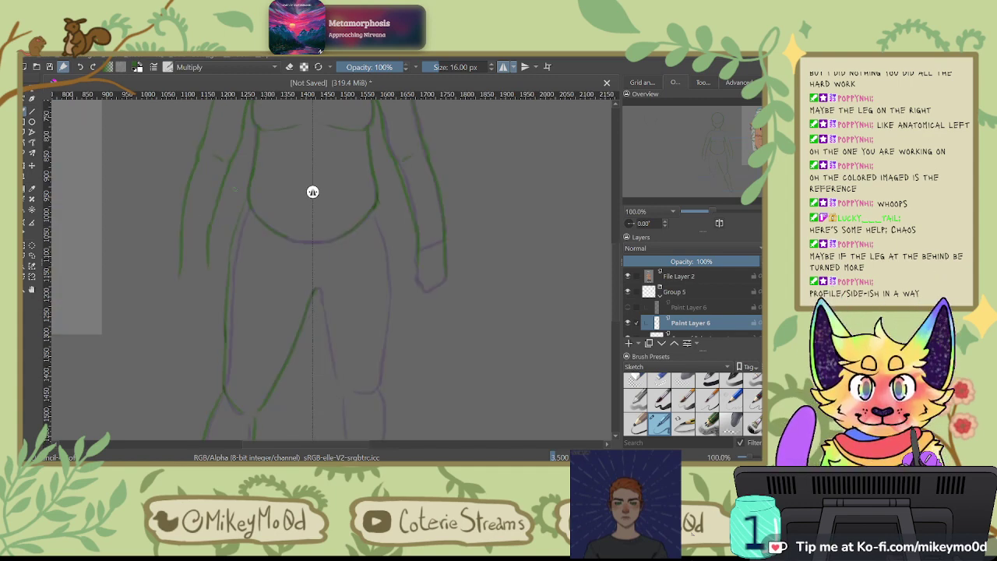
click(629, 308)
drag(451, 315, 449, 223)
drag(416, 273, 410, 226)
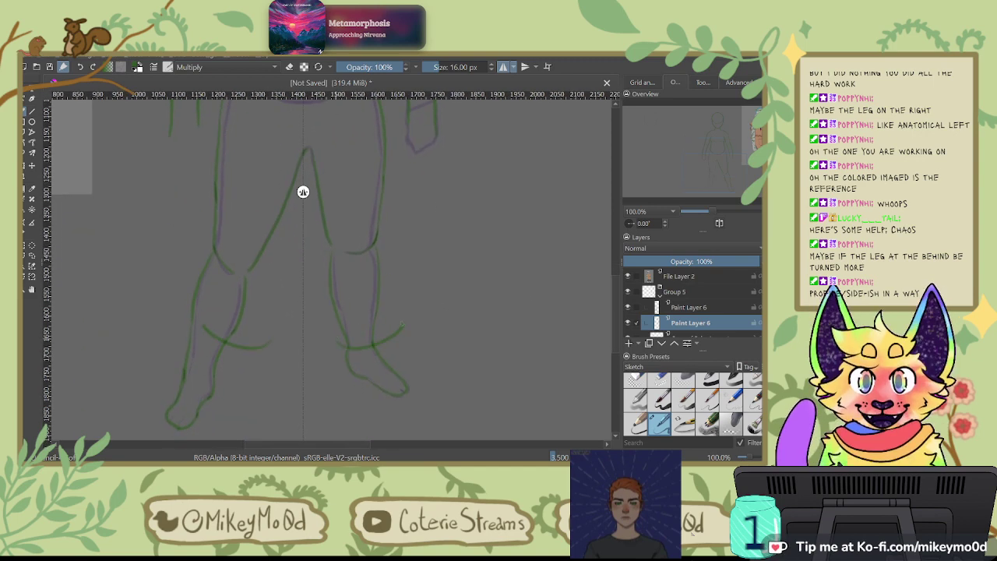
click(503, 67)
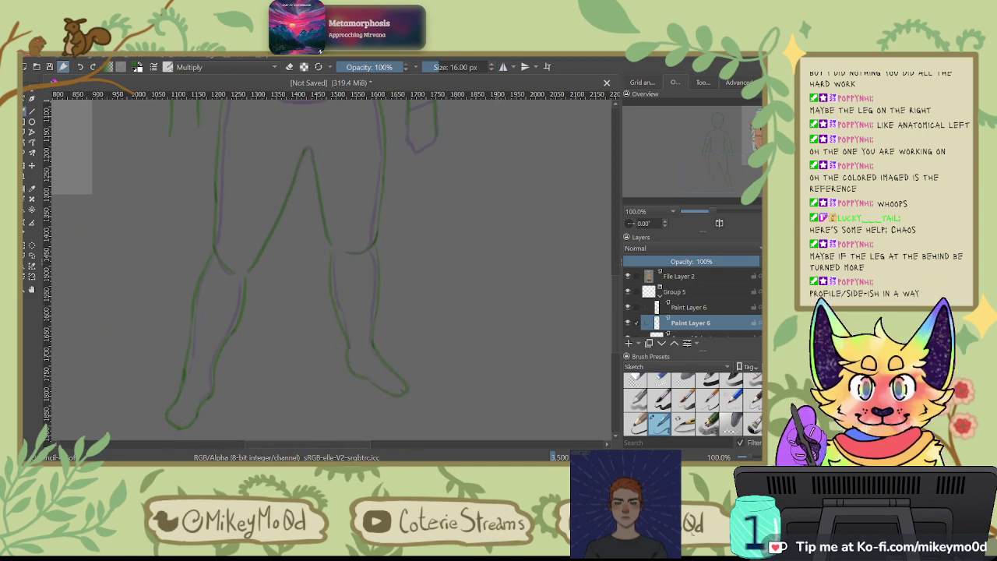
Step: Sketch an arrow pointing outward from the ankle and start a rough rounded leg shape beside the figure
mouse_move(355, 342)
mouse_down()
mouse_move(419, 317)
mouse_move(418, 333)
mouse_up()
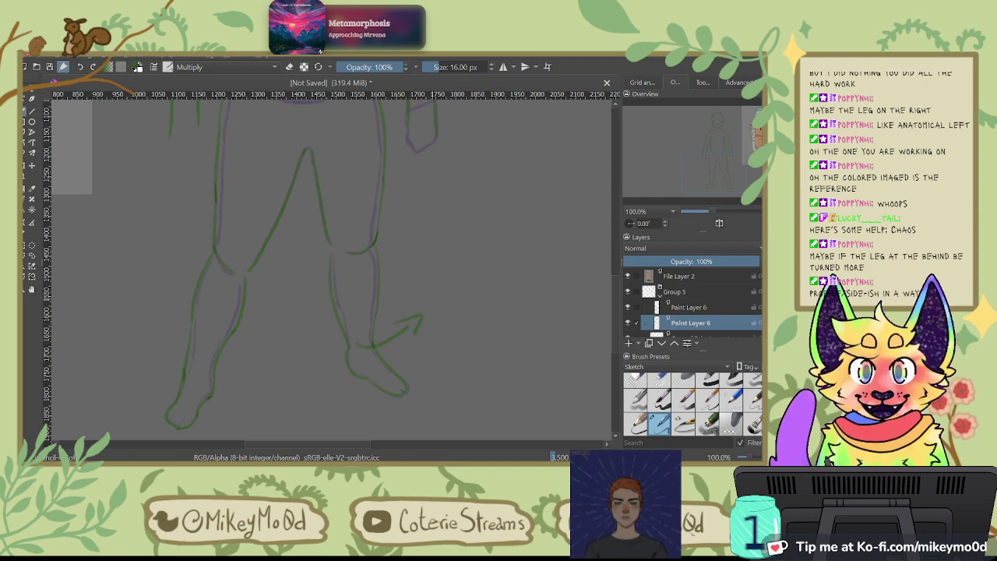
mouse_move(447, 194)
mouse_down()
mouse_move(458, 369)
mouse_move(504, 365)
mouse_move(503, 351)
mouse_move(490, 381)
mouse_up()
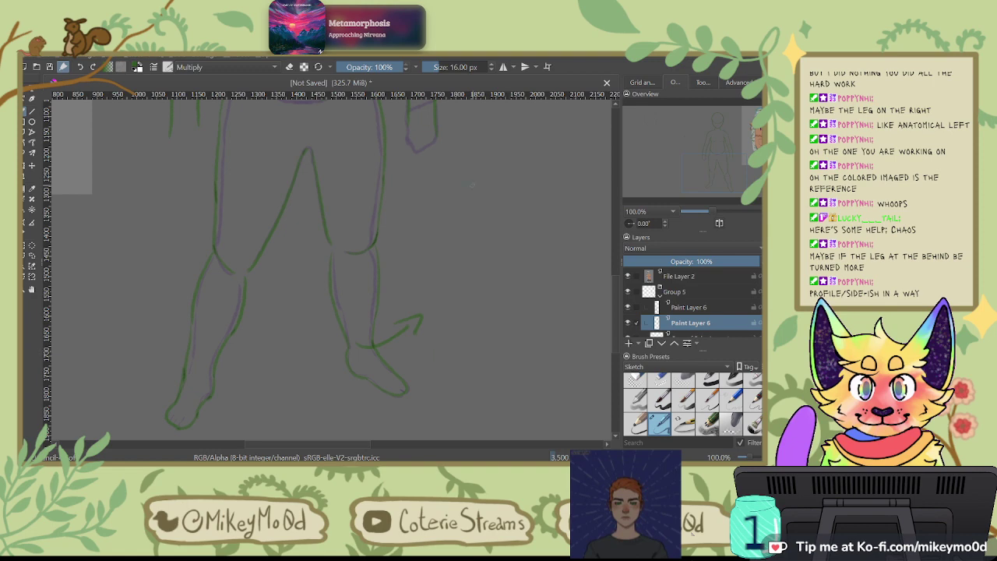
drag(449, 214, 452, 262)
key(6)
key(6)
key(6)
key(6)
key(6)
key(6)
key(6)
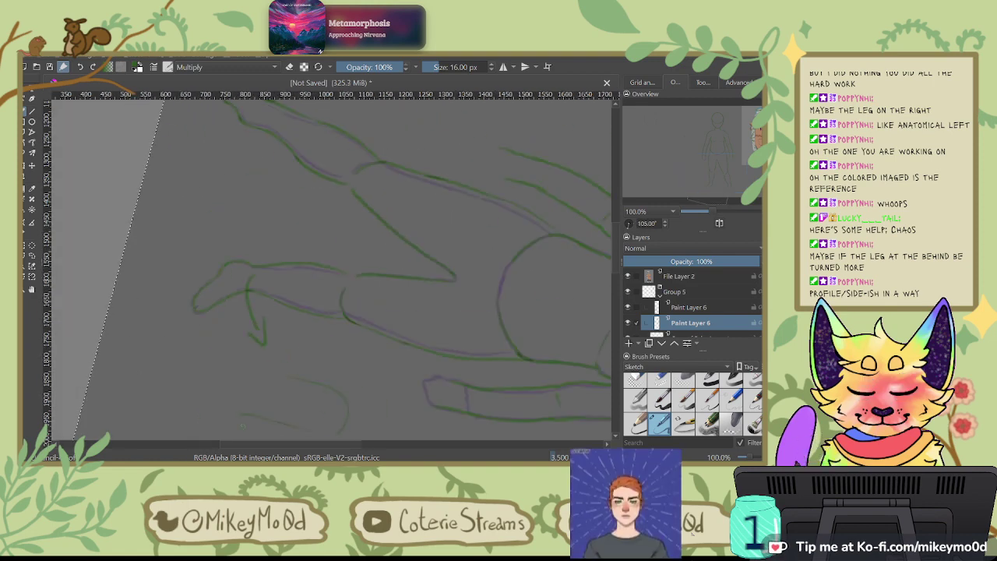
Step: Add the lower edge and a rounded foot to the rough side-view leg doodle beside the figure
drag(362, 335, 532, 221)
key(4)
key(4)
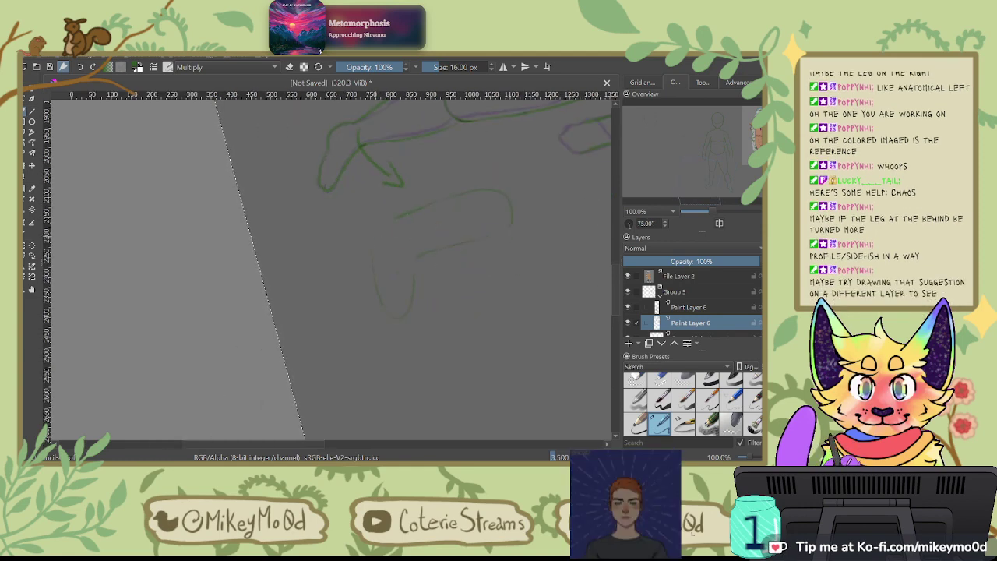
key(4)
key(4)
key(4)
key(4)
key(4)
key(4)
key(4)
key(4)
key(4)
drag(407, 247, 514, 255)
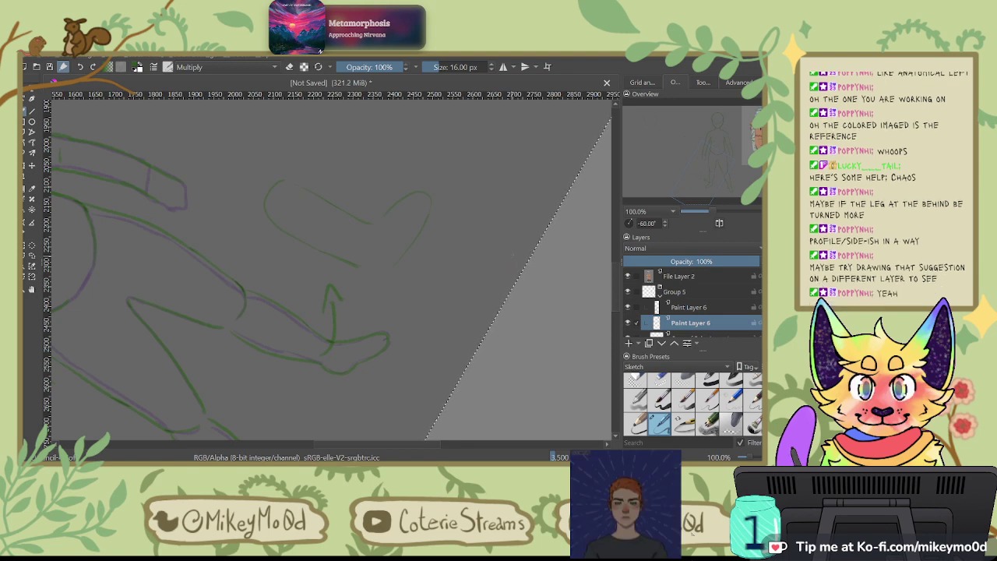
Step: Undo the ankle arrow and the rough side-view leg doodle
key(ctrl+z)
key(ctrl+z)
key(ctrl+z)
key(ctrl+z)
key(ctrl+z)
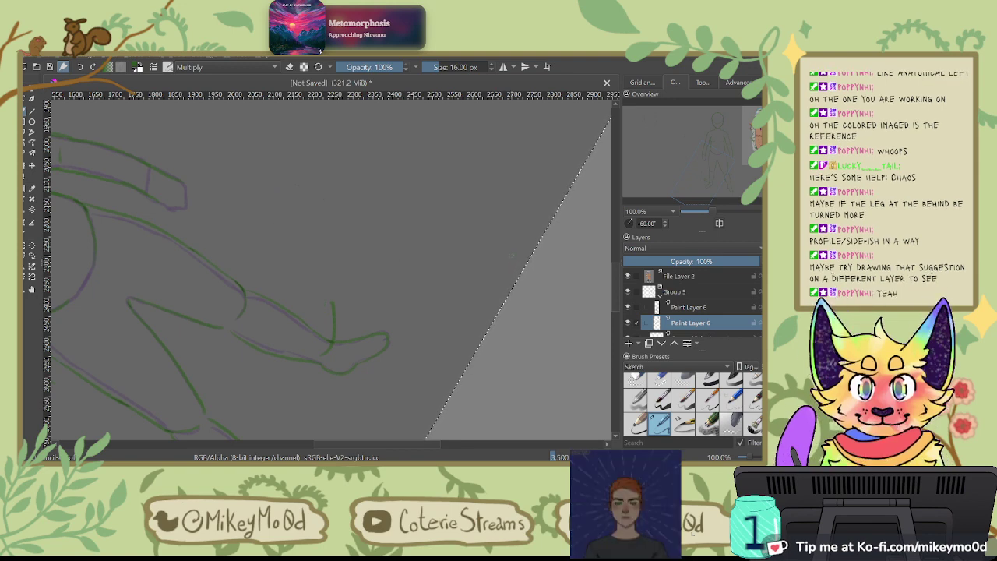
key(ctrl+])
key(ctrl+])
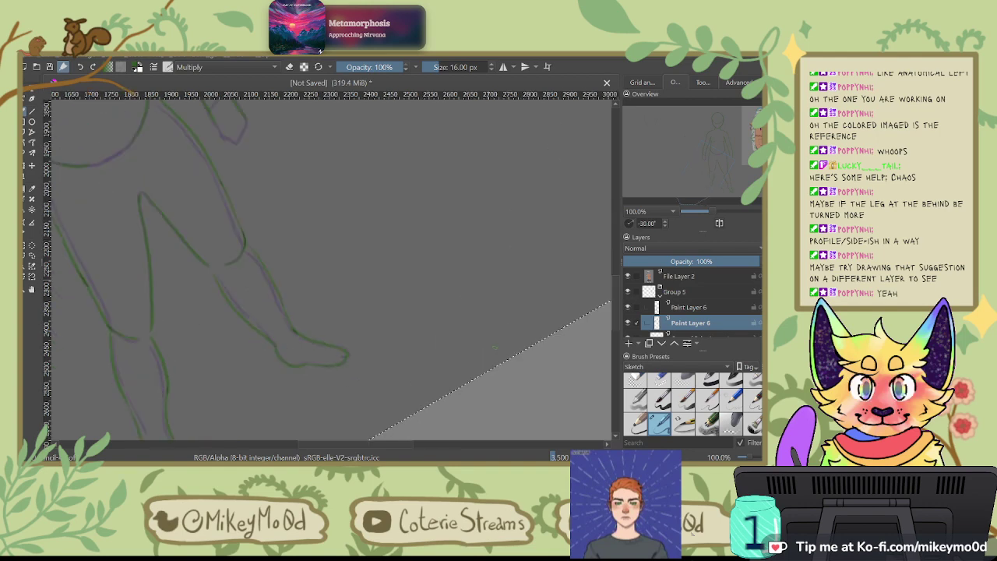
Step: Add a new paint layer above the green leg layer and choose a bright cyan brush colour
key(Insert)
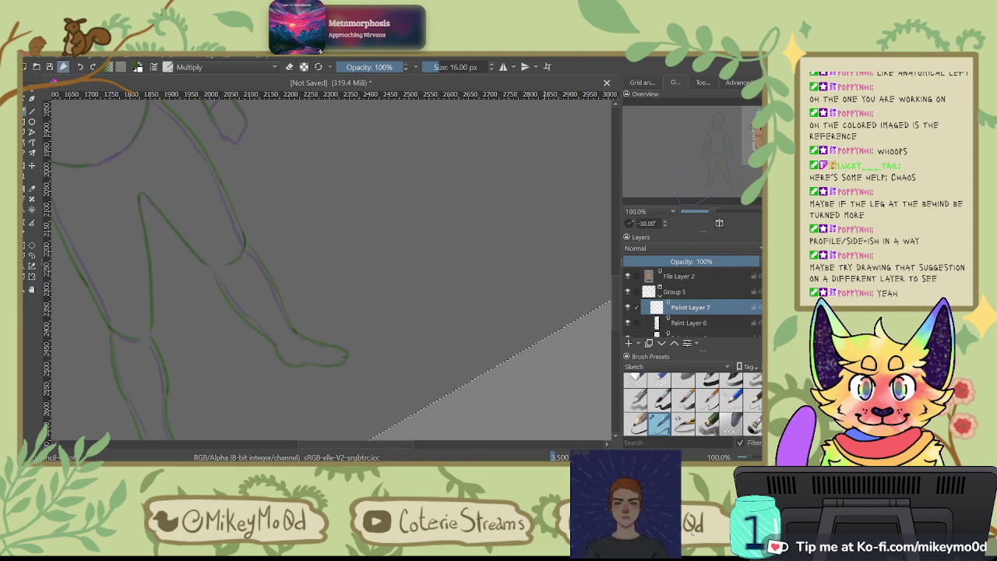
click(739, 81)
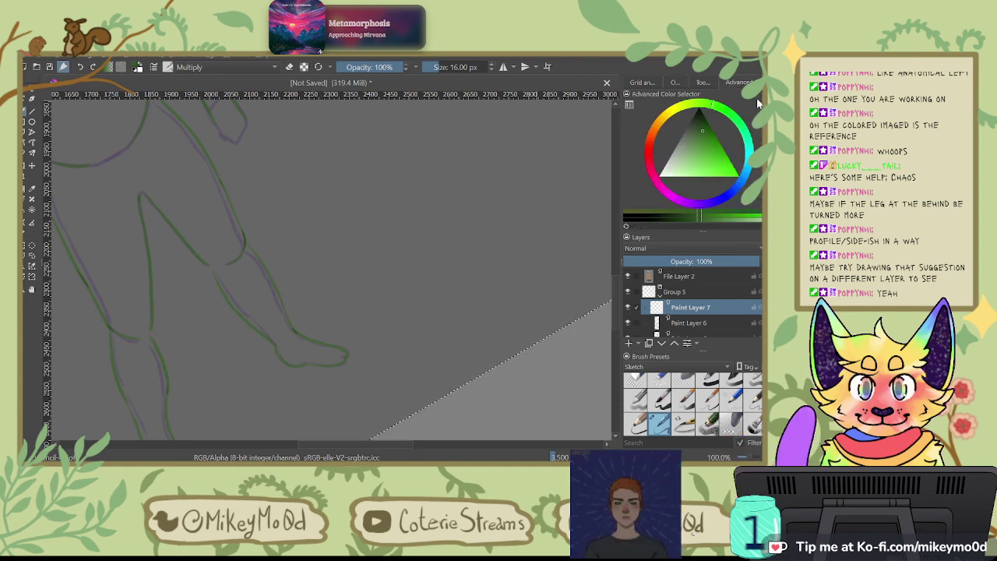
click(748, 146)
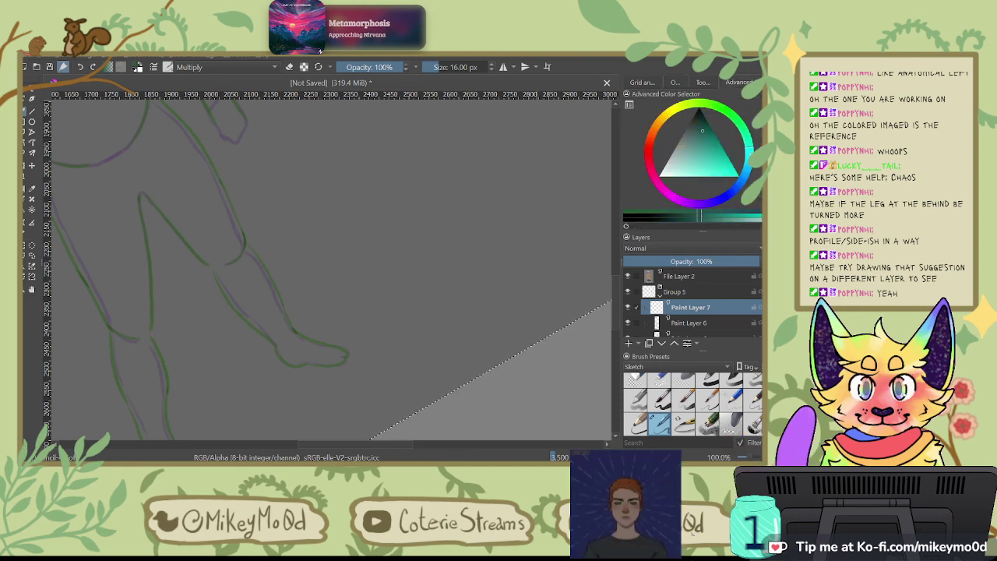
click(705, 171)
Step: Try tracing the back of the lower leg from below the knee to the heel in cyan
drag(304, 193, 364, 177)
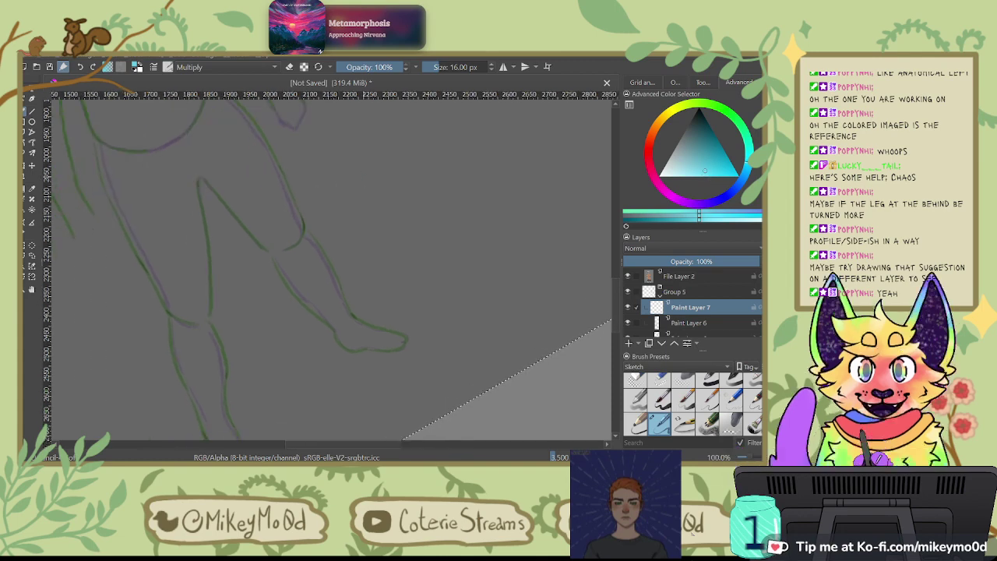
scroll(363, 177, up, 2)
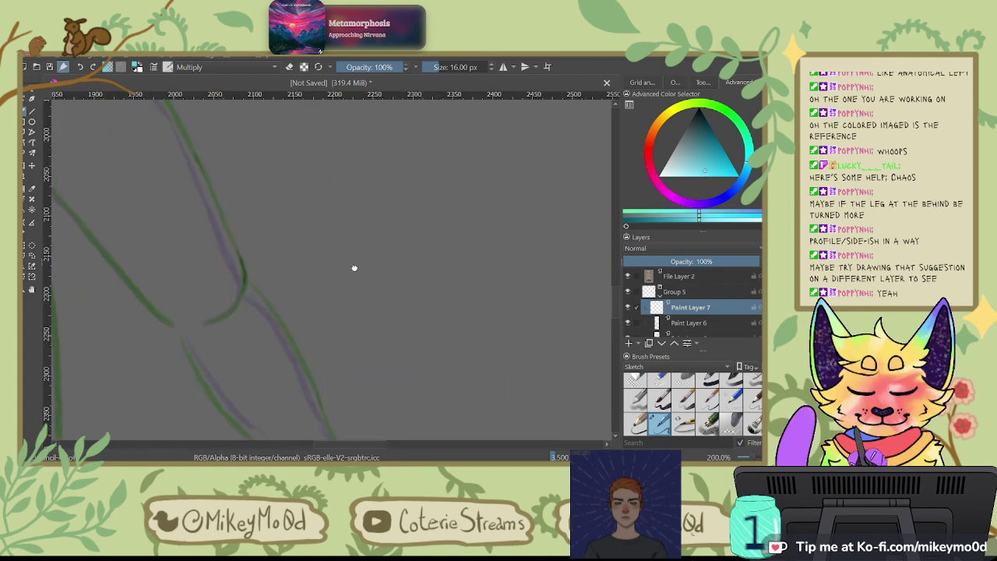
drag(343, 342, 324, 157)
drag(165, 154, 212, 236)
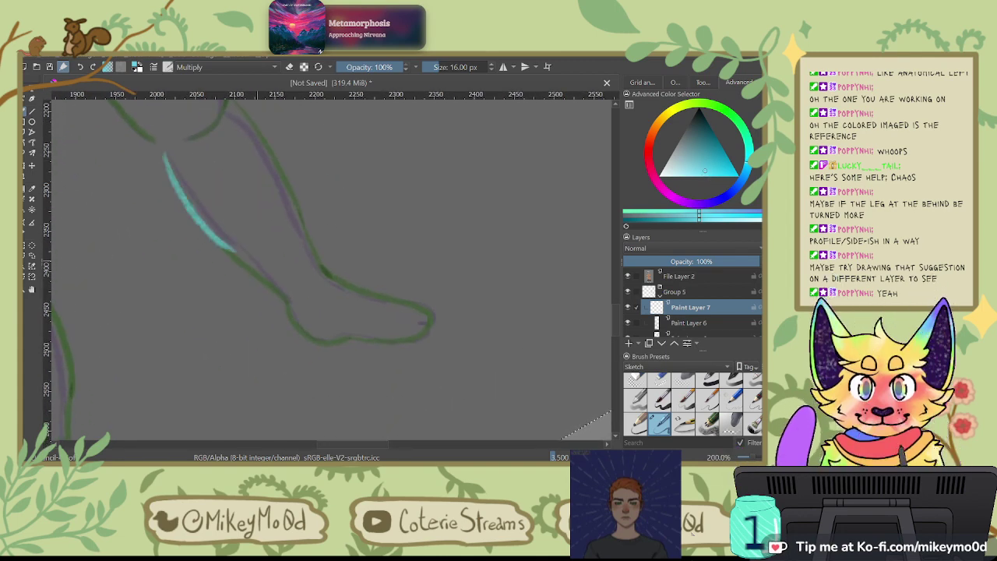
key(ctrl+z)
drag(165, 156, 288, 298)
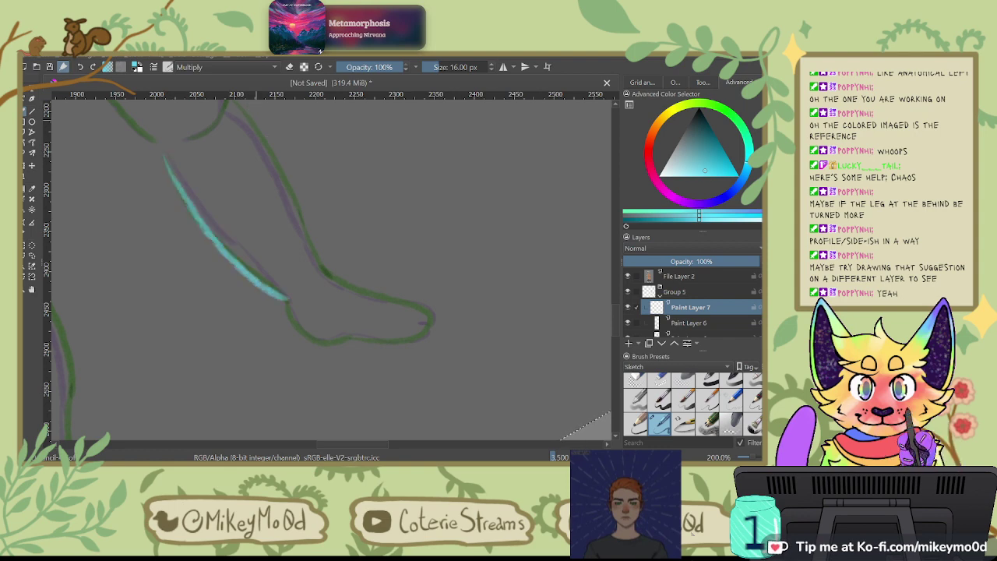
drag(234, 234, 285, 292)
Step: Try tracing the shin, heel and sole of the same leg in cyan
drag(285, 159, 382, 320)
key(6)
key(6)
key(6)
key(ctrl+z)
mouse_move(375, 159)
mouse_down()
mouse_move(365, 226)
mouse_move(322, 337)
mouse_up()
key(6)
key(6)
mouse_move(241, 299)
mouse_down()
mouse_move(217, 342)
mouse_move(230, 366)
mouse_up()
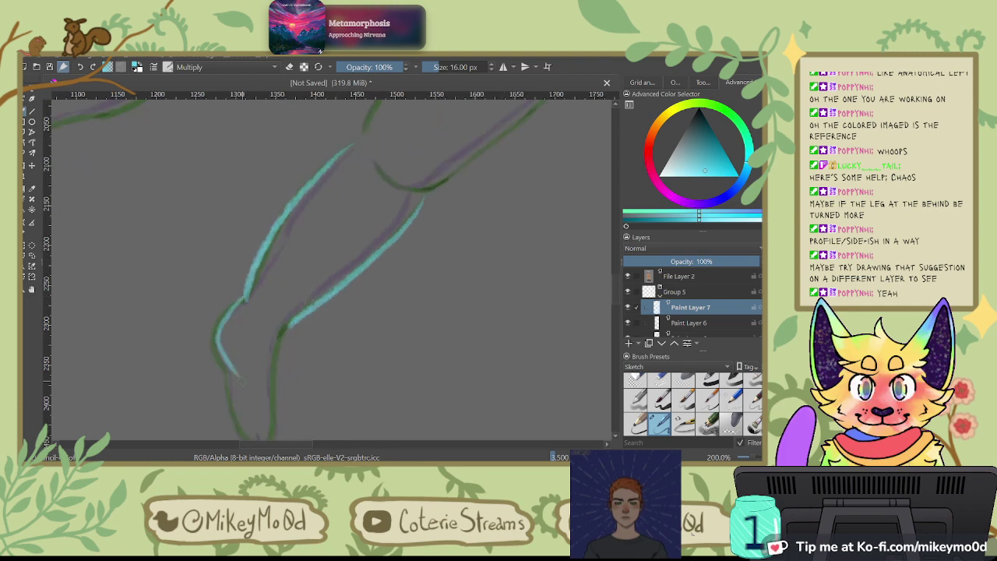
mouse_move(243, 299)
mouse_down()
mouse_move(217, 330)
mouse_move(228, 370)
mouse_move(264, 223)
mouse_up()
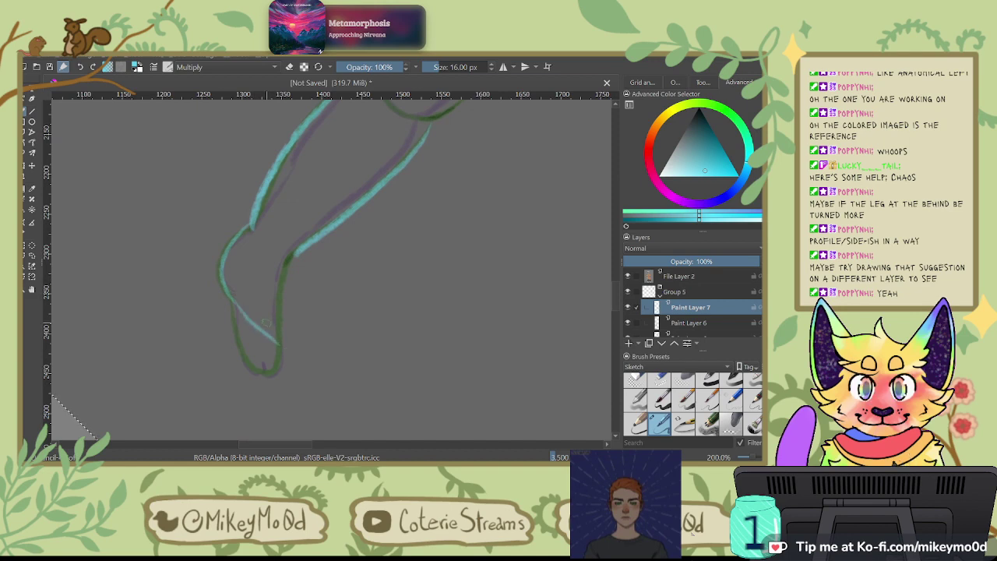
Step: Undo all the cyan strokes on the lower leg and foot
key(ctrl+z)
key(ctrl+z)
key(ctrl+z)
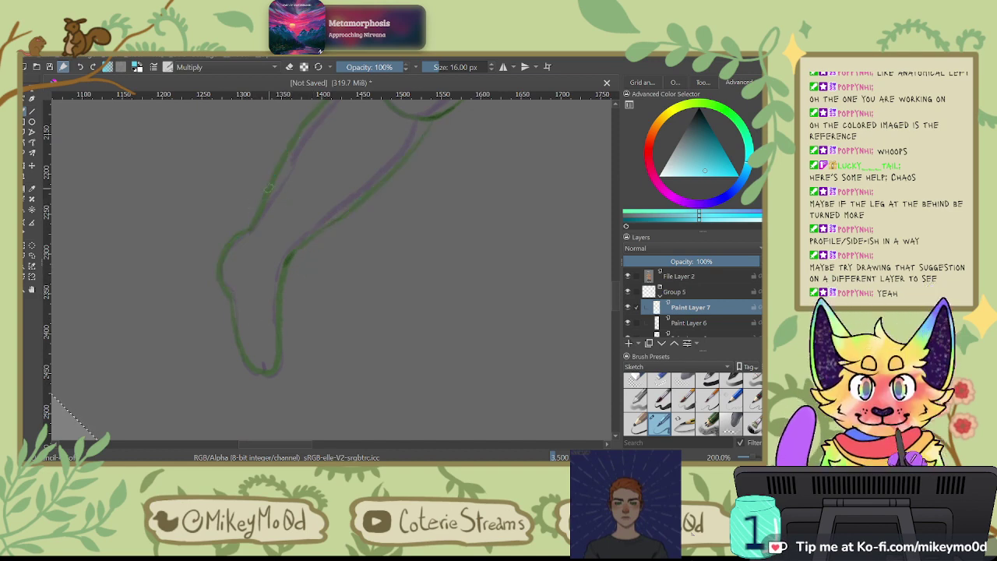
Step: Draw the calf in cyan from below the knee down around the heel, slightly outside the green line
mouse_move(255, 199)
mouse_down()
mouse_move(254, 294)
mouse_move(270, 273)
mouse_up()
drag(298, 223, 370, 162)
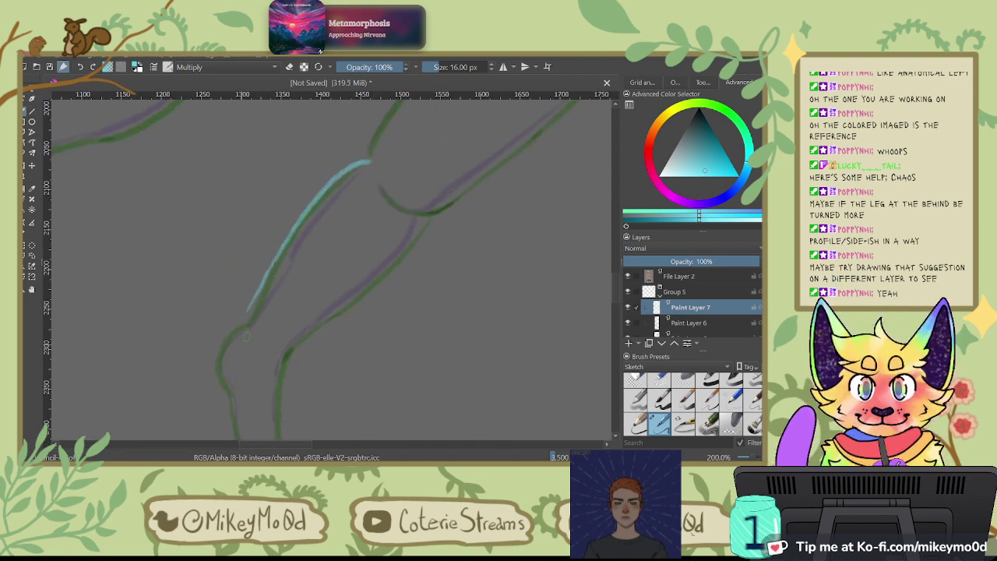
drag(247, 310, 220, 340)
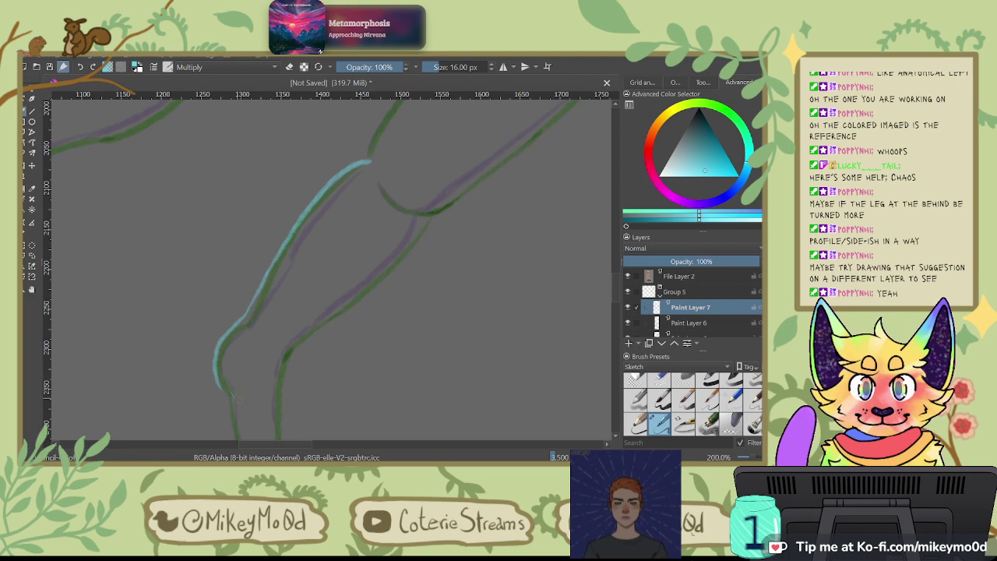
Step: Draw the shin in cyan down to the ankle and curve the instep outward, away from the green foot
drag(427, 222, 304, 343)
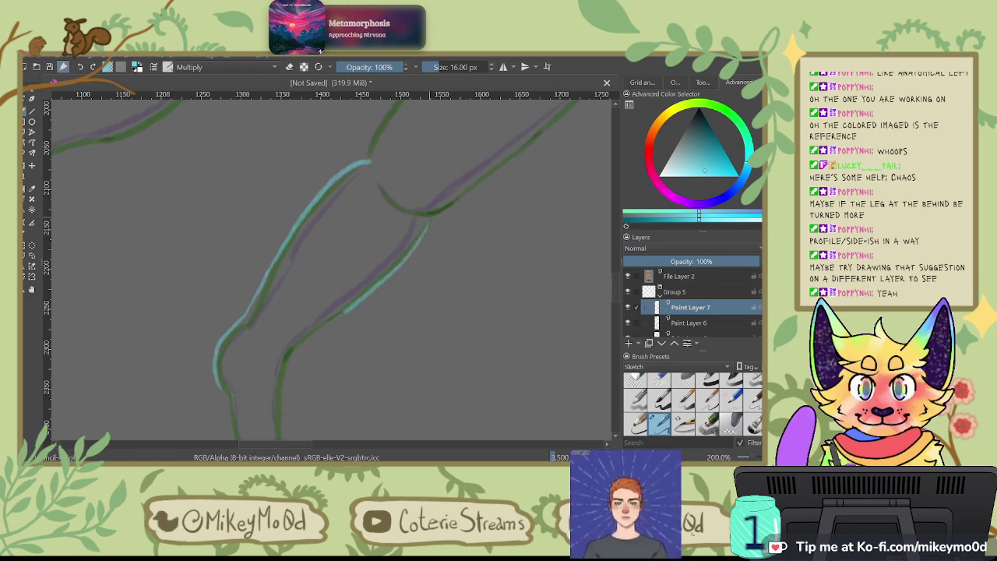
key(ctrl+z)
drag(299, 347, 315, 382)
key(ctrl+z)
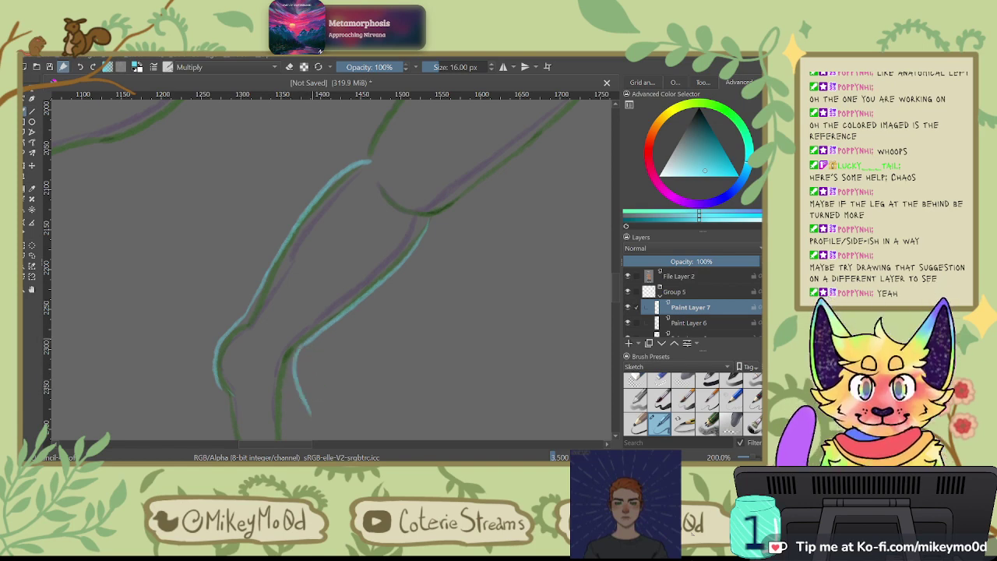
drag(311, 414, 320, 430)
mouse_move(312, 251)
mouse_down()
mouse_move(299, 388)
mouse_move(358, 124)
mouse_up()
key(ctrl+z)
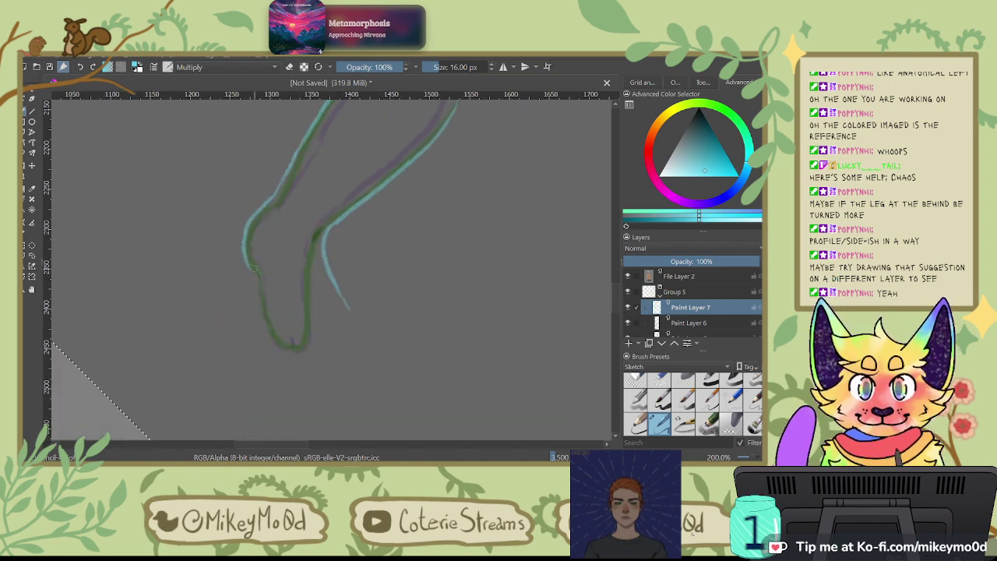
Step: Draw the sole and rounded toe in cyan over the green foot outline
mouse_move(296, 317)
mouse_down()
mouse_move(349, 339)
mouse_move(350, 310)
mouse_up()
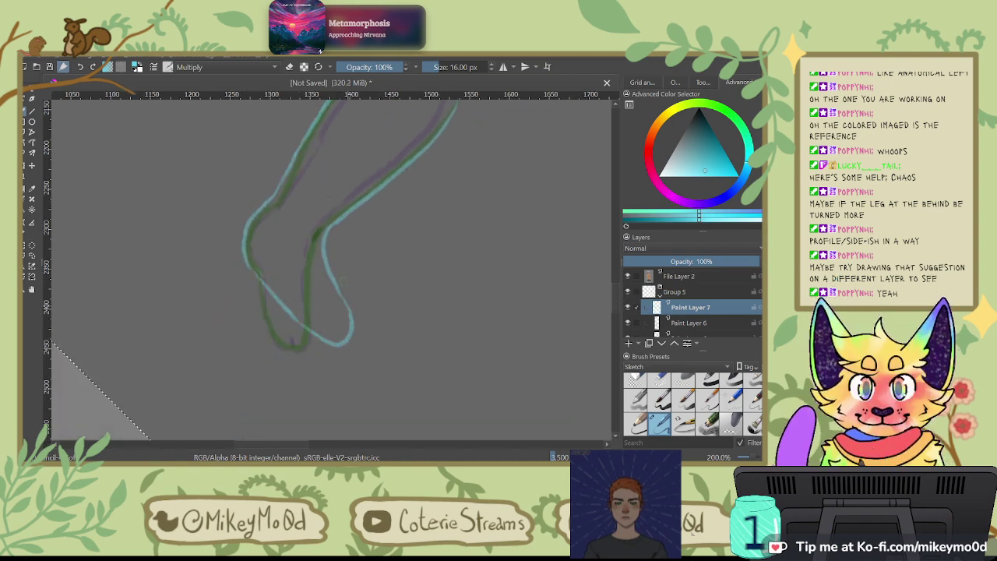
key(4)
key(4)
key(4)
key(4)
key(4)
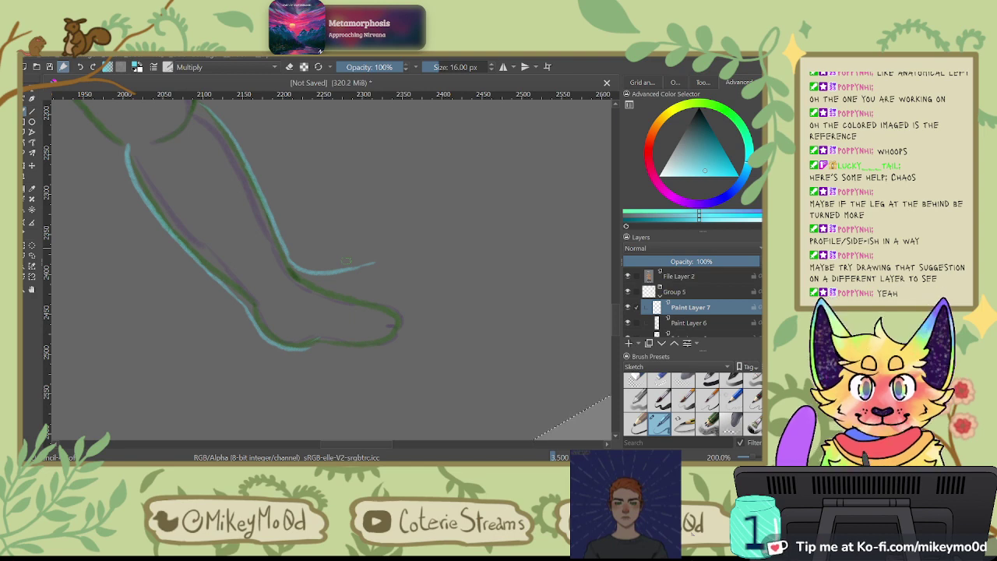
key(4)
key(4)
key(4)
key(4)
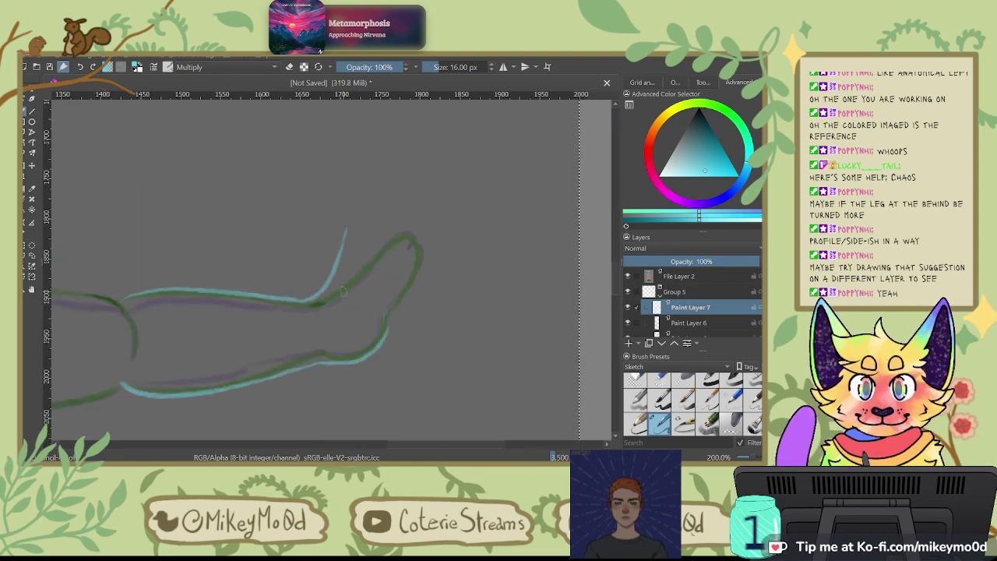
mouse_move(400, 233)
mouse_down()
mouse_move(410, 275)
mouse_move(385, 314)
mouse_up()
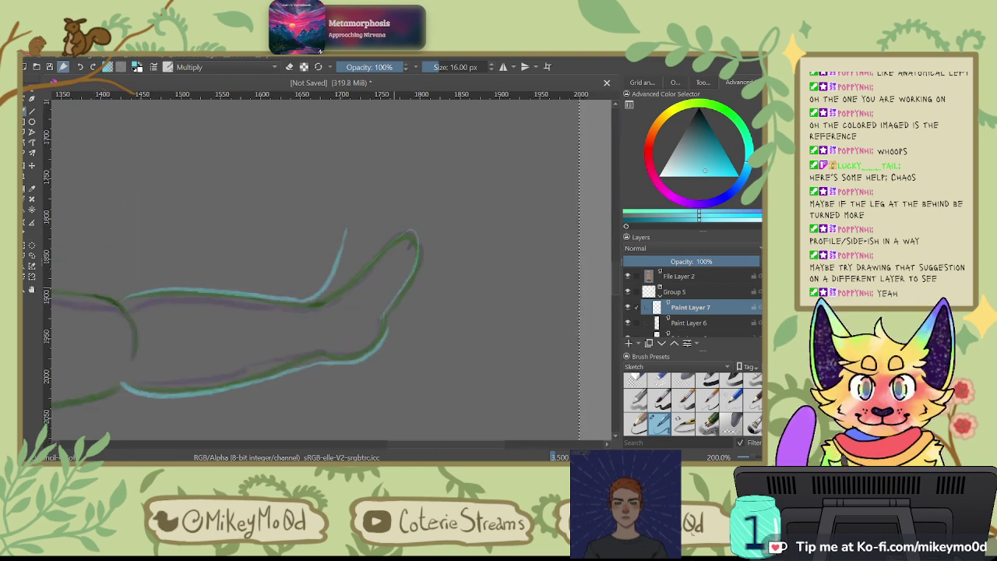
Step: Select the cyan toe and sole, rotate them outward from the green foot with a transform, and clear the selection
click(31, 255)
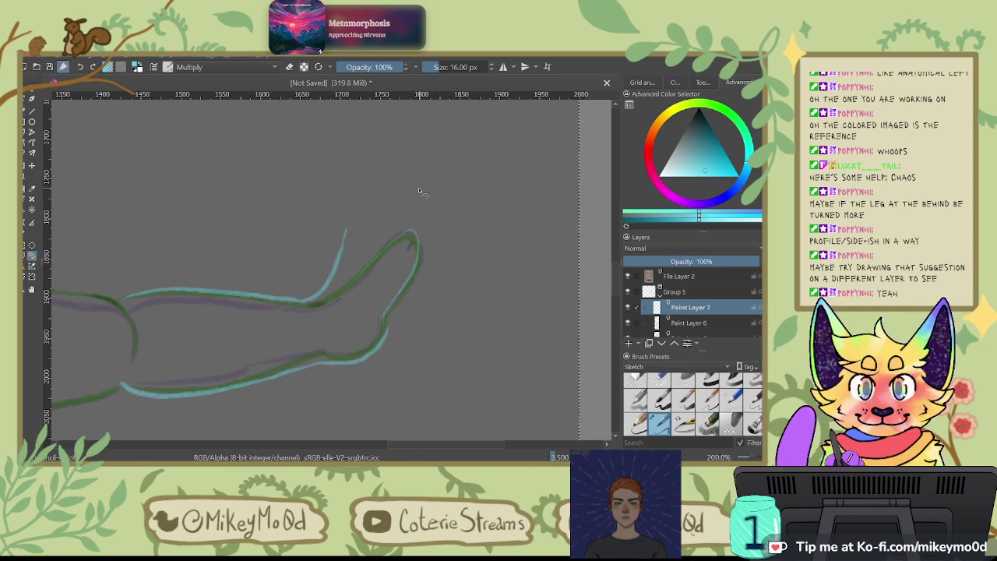
mouse_move(398, 211)
mouse_down()
mouse_move(337, 291)
mouse_move(375, 323)
mouse_move(406, 309)
mouse_move(446, 262)
mouse_move(401, 209)
mouse_up()
click(31, 167)
drag(490, 207, 468, 186)
drag(389, 254, 429, 230)
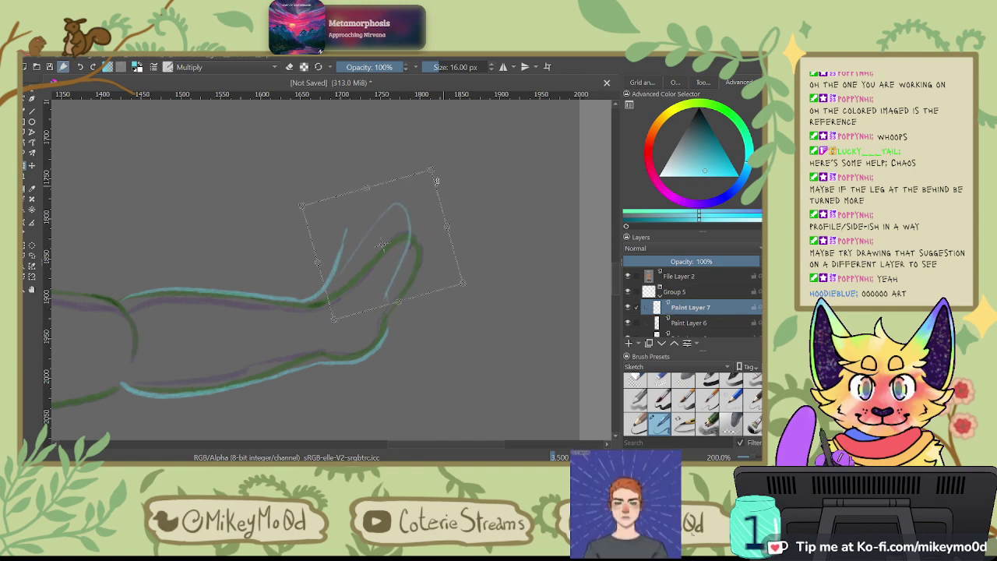
drag(460, 170, 453, 167)
drag(385, 236, 383, 237)
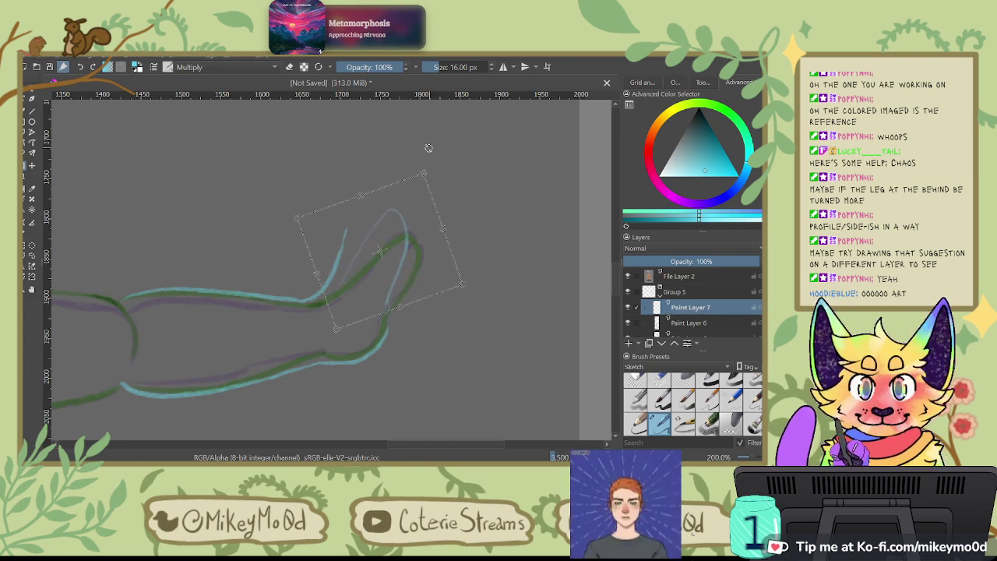
drag(448, 148, 457, 158)
key(Return)
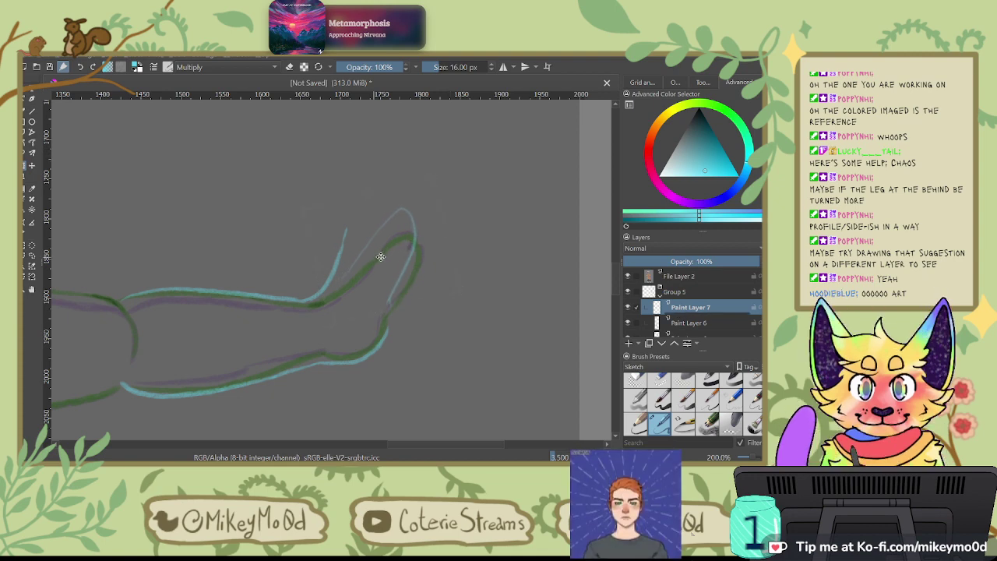
drag(380, 258, 380, 257)
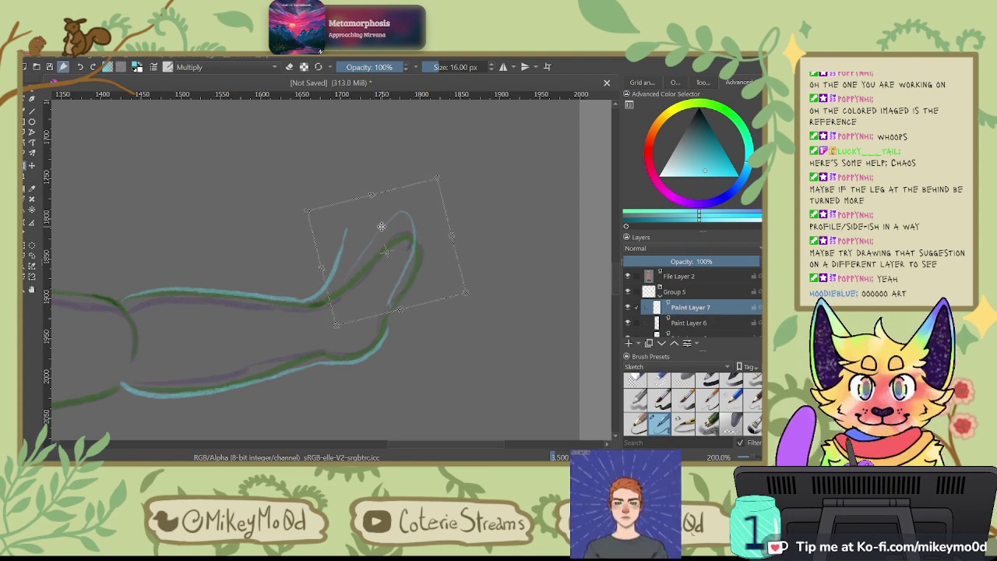
key(Return)
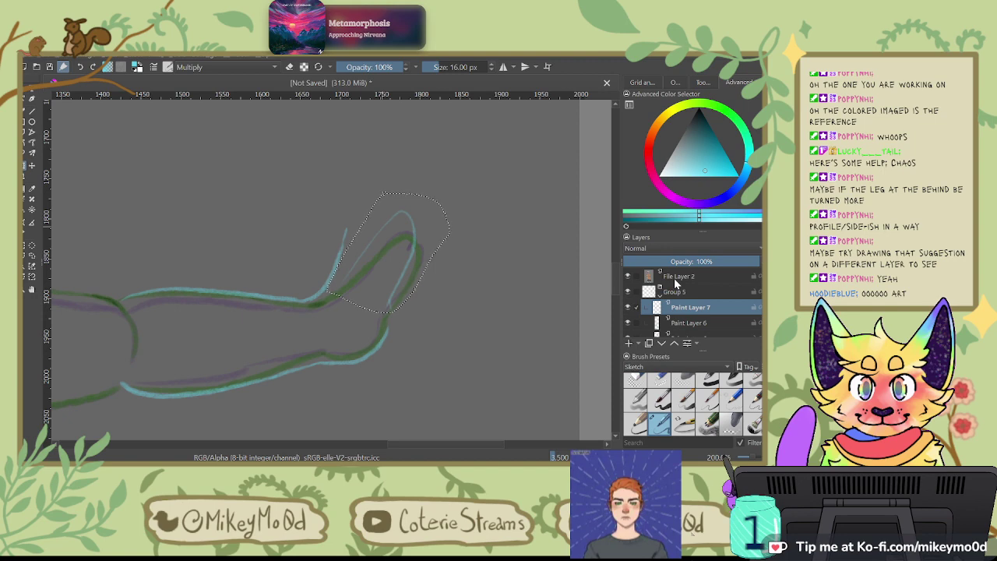
click(26, 111)
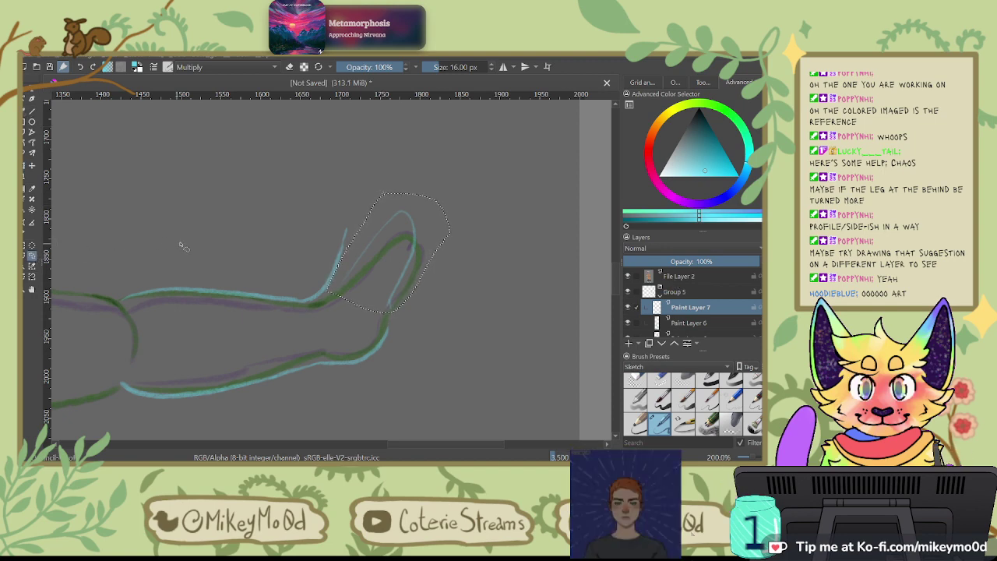
key(ctrl+shift+a)
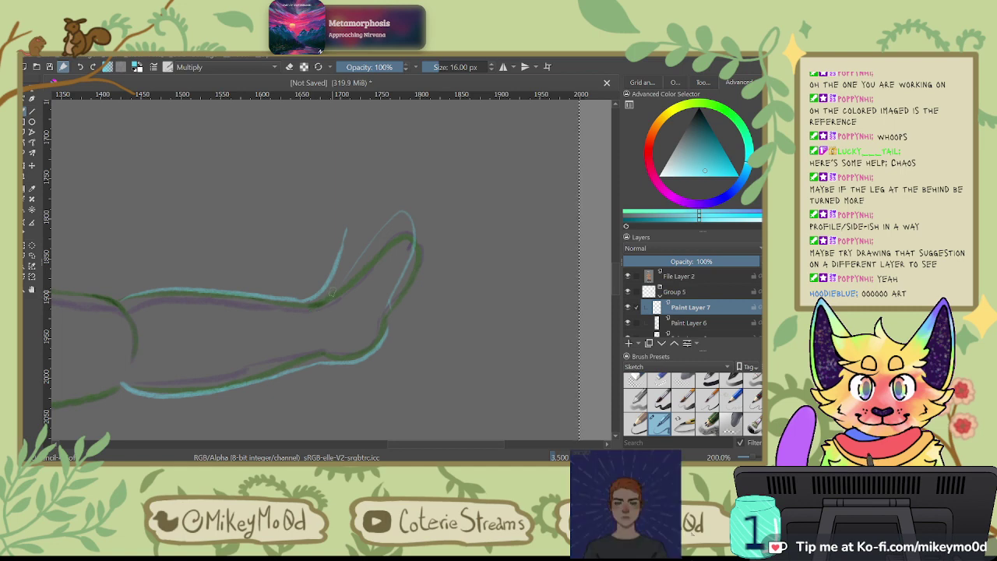
Step: Erase the flared end of the cyan instep line in front of the ankle
key(6)
key(6)
key(6)
key(6)
key(6)
key(6)
key(6)
key(6)
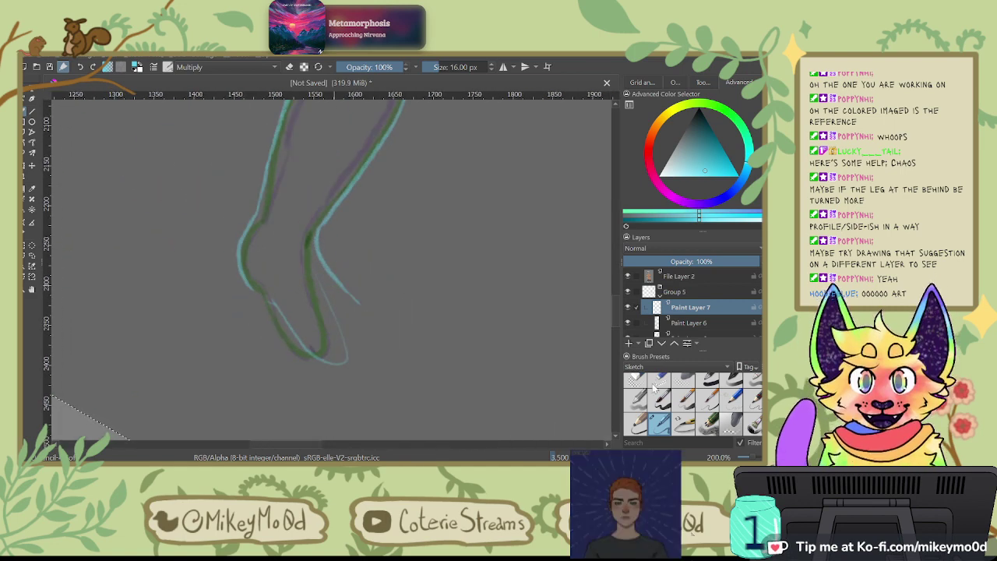
key(slash)
mouse_move(363, 302)
mouse_down()
mouse_move(343, 264)
mouse_move(353, 289)
mouse_up()
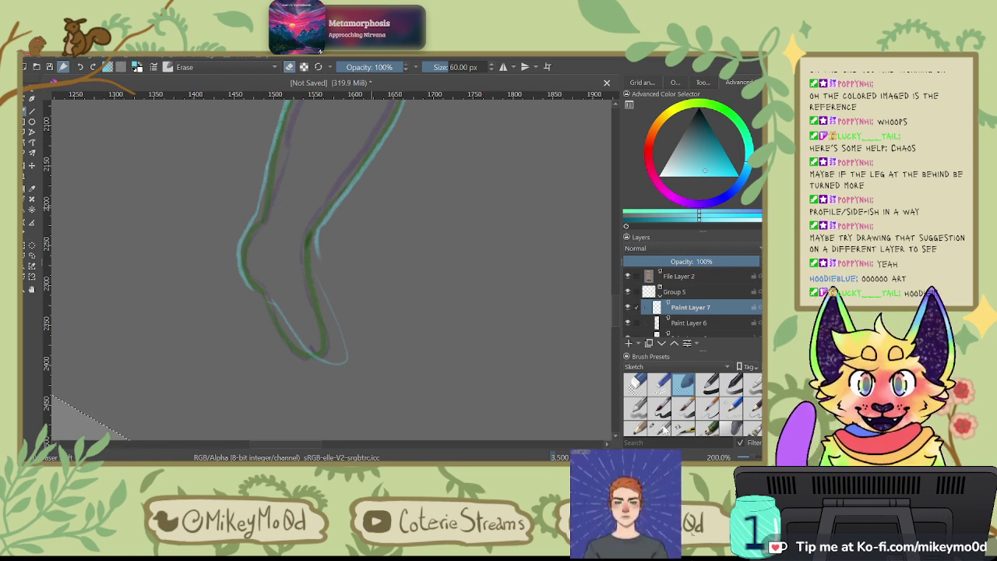
Step: Redraw the cyan instep from the ankle to the toe and strengthen the toe and sole outline with the 16 px sketch pencil
click(658, 421)
drag(317, 243, 333, 313)
drag(262, 270, 338, 204)
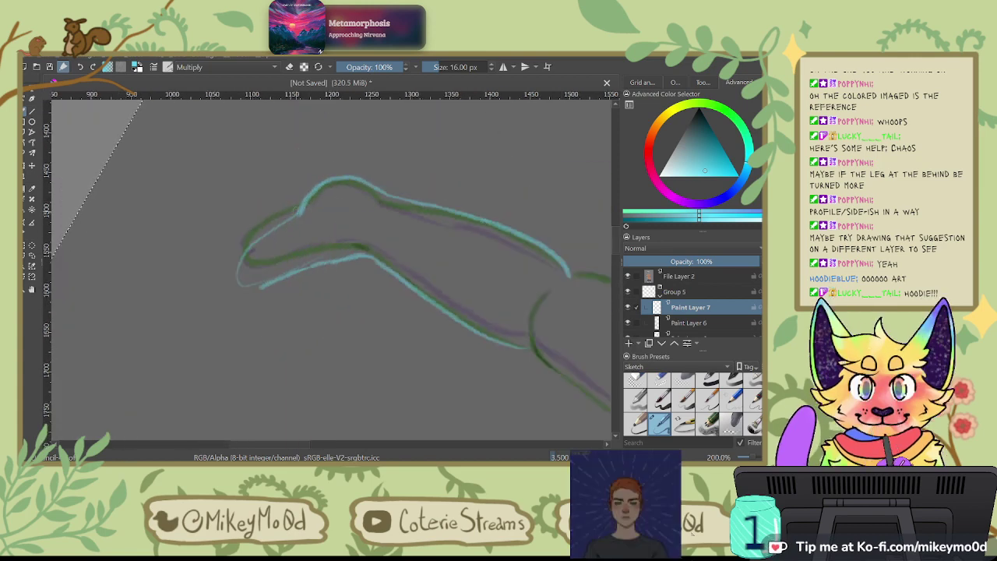
drag(327, 235, 309, 297)
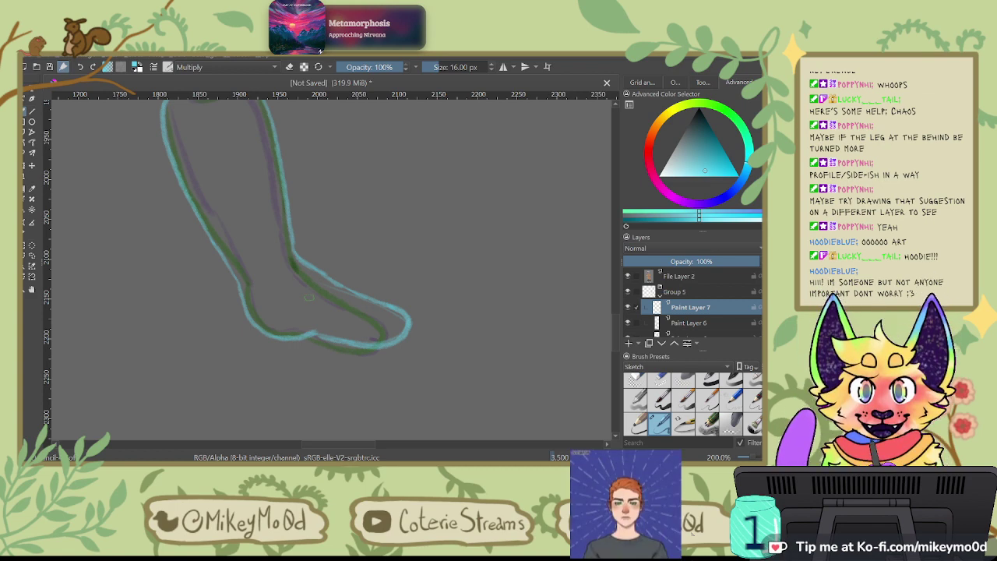
Step: Examine the redrawn sideways leg against the whole figure and the coloured reference
scroll(311, 288, down, 2)
scroll(331, 265, down, 2)
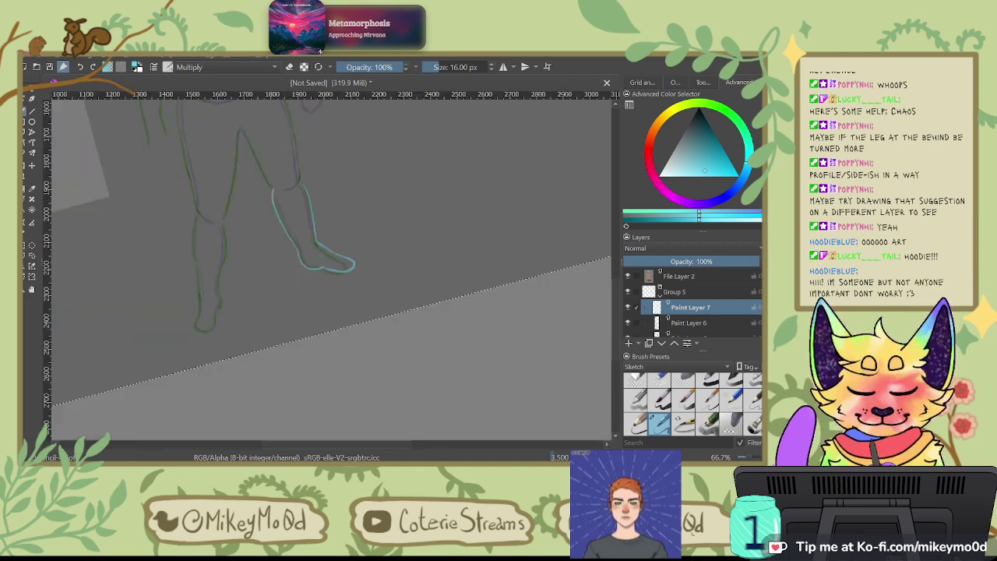
scroll(331, 265, down, 1)
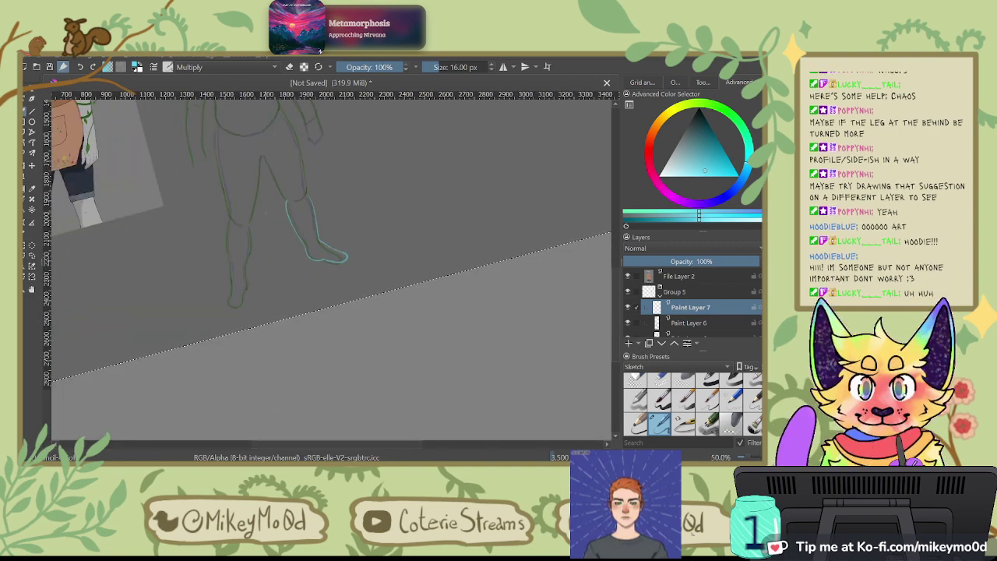
scroll(256, 213, up, 1)
scroll(264, 212, up, 1)
scroll(265, 213, up, 1)
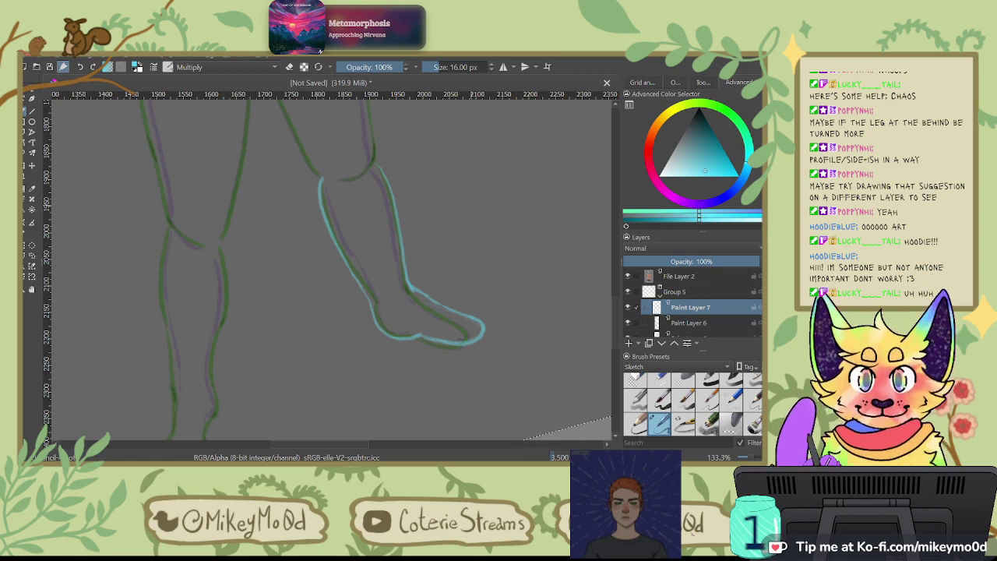
scroll(471, 209, down, 4)
scroll(428, 256, down, 2)
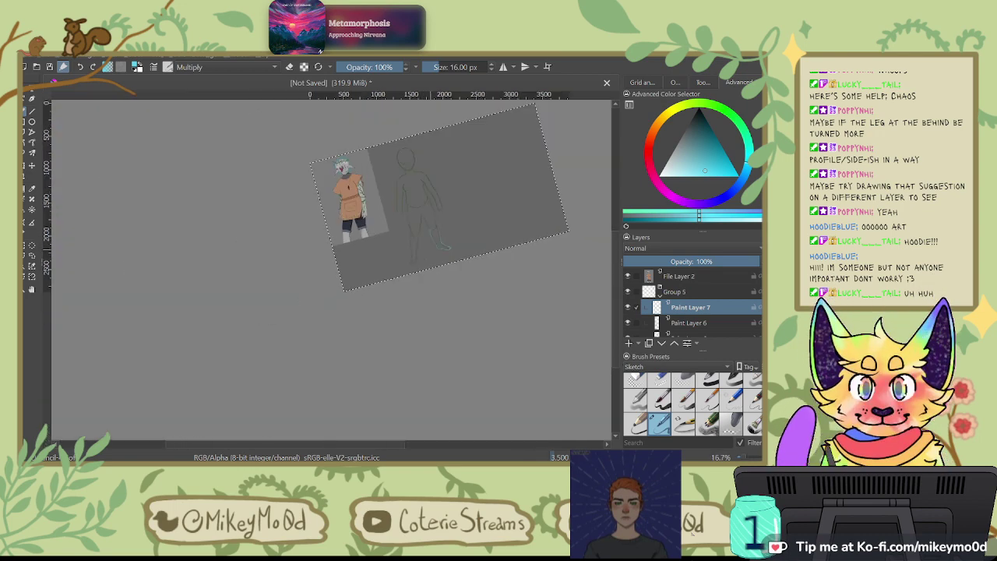
scroll(483, 137, up, 2)
scroll(405, 203, up, 3)
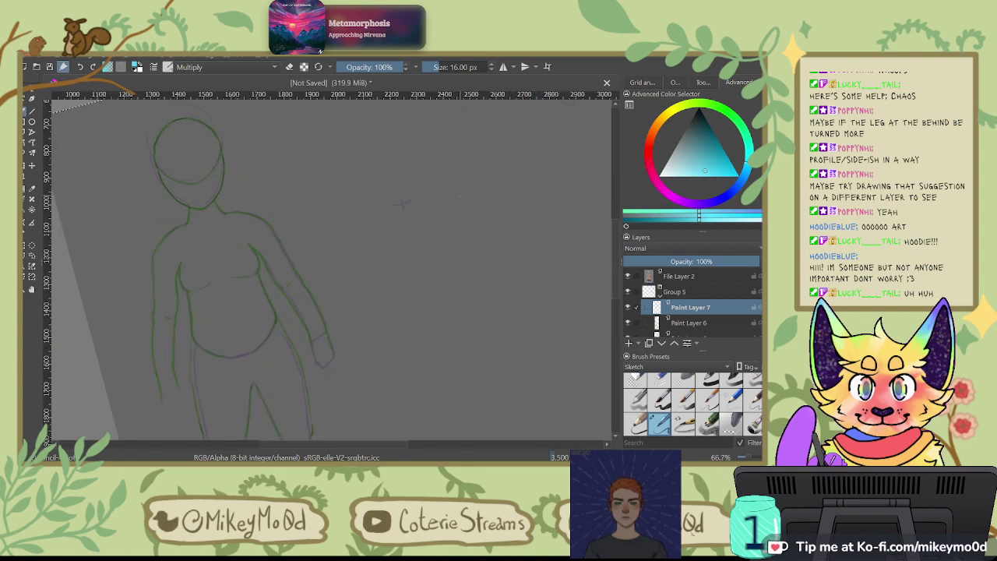
drag(482, 222, 375, 237)
drag(374, 368, 501, 257)
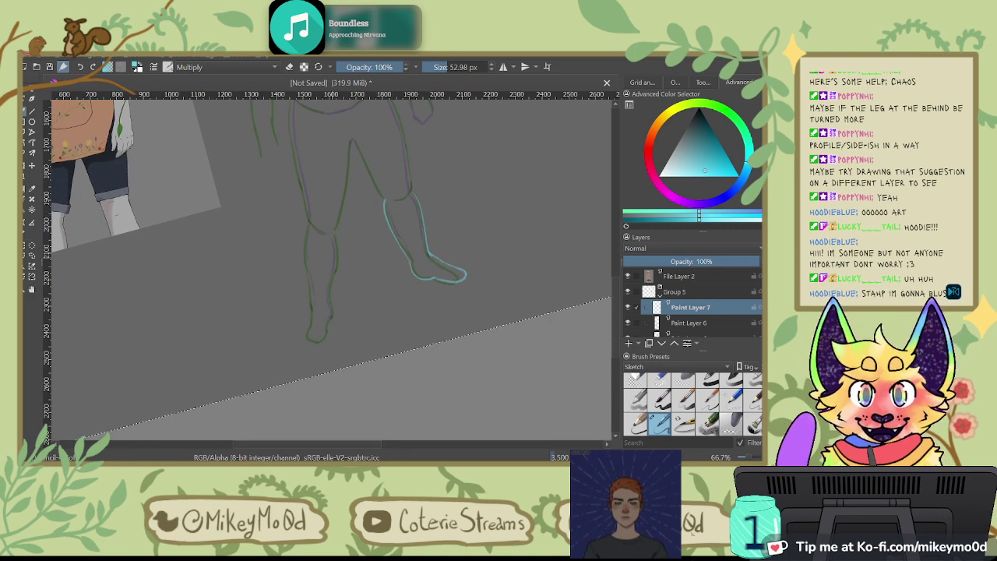
Step: Undo the overly thick test stroke below the straight leg's knee and set the brush size to 21.22 px
scroll(332, 256, up, 2)
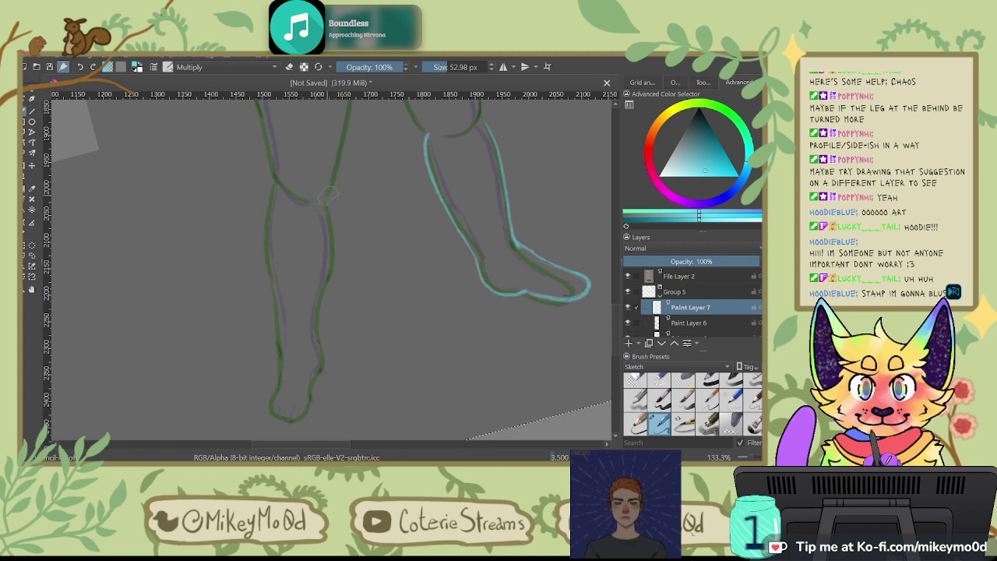
drag(327, 199, 336, 265)
key(ctrl+z)
drag(403, 259, 398, 258)
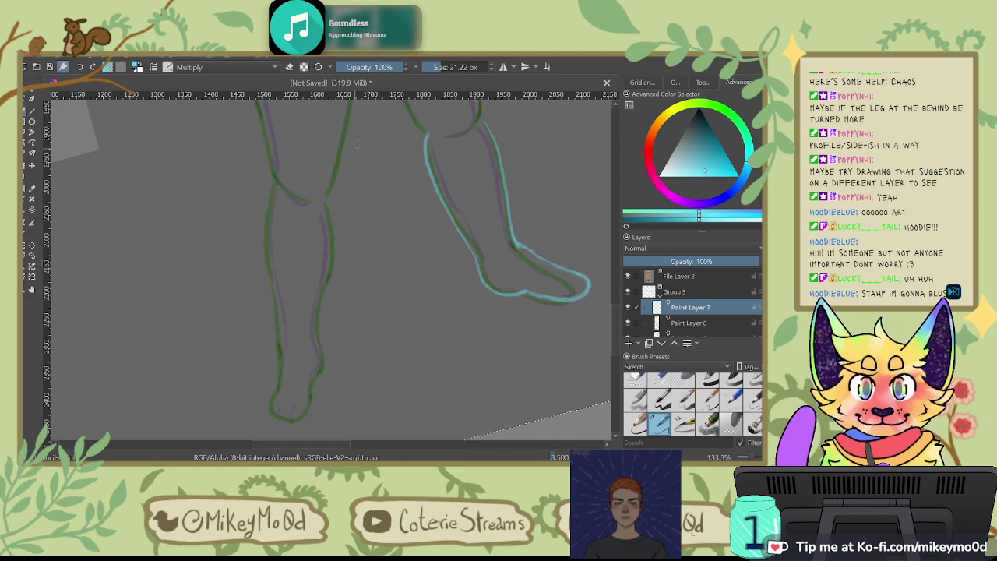
drag(273, 183, 265, 259)
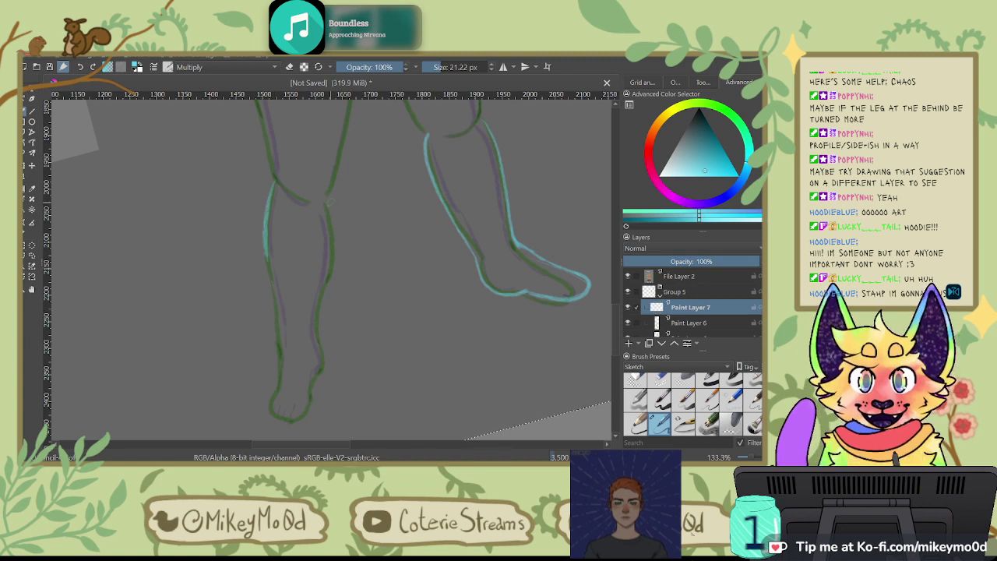
drag(328, 201, 340, 269)
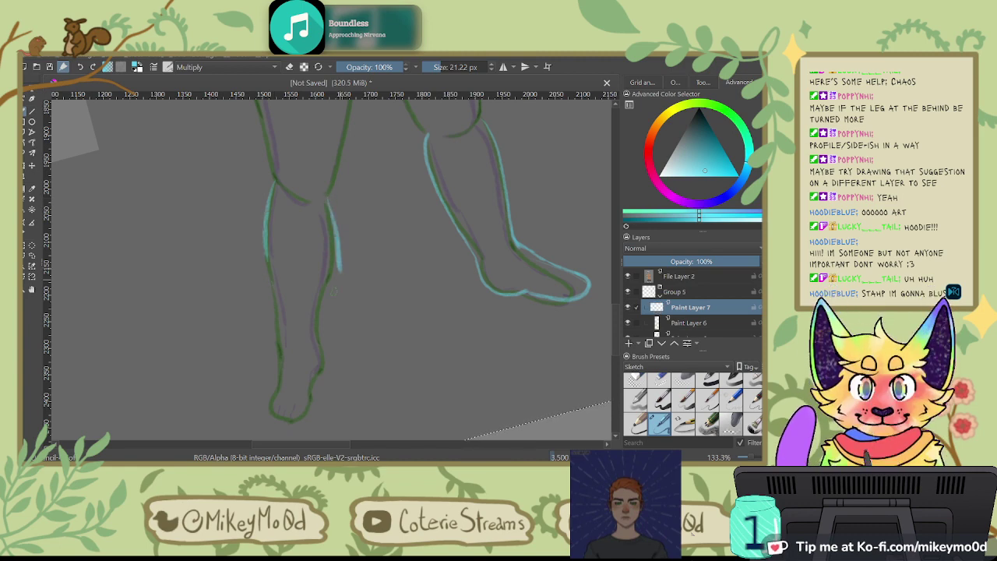
key(ctrl+z)
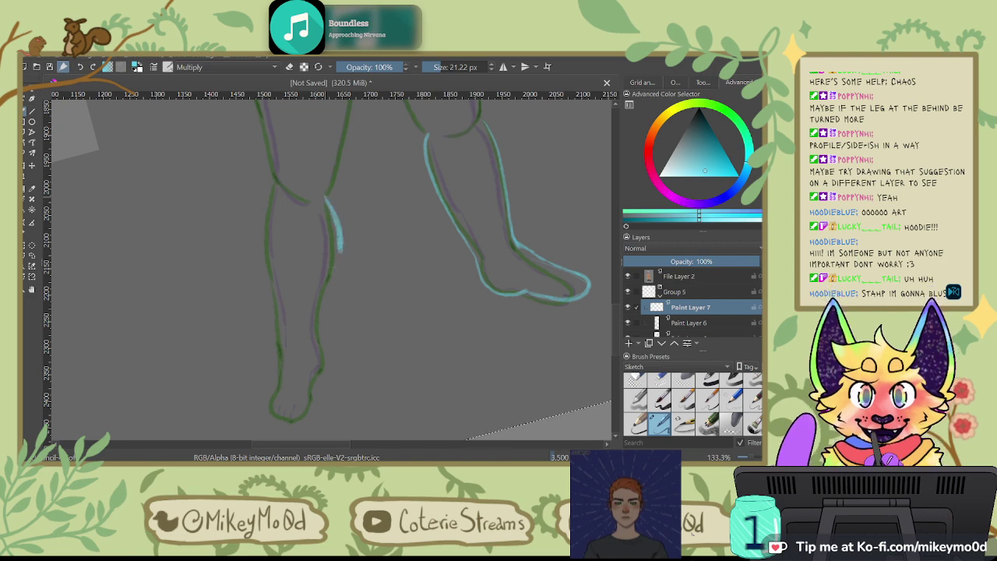
drag(326, 198, 323, 299)
key(ctrl+z)
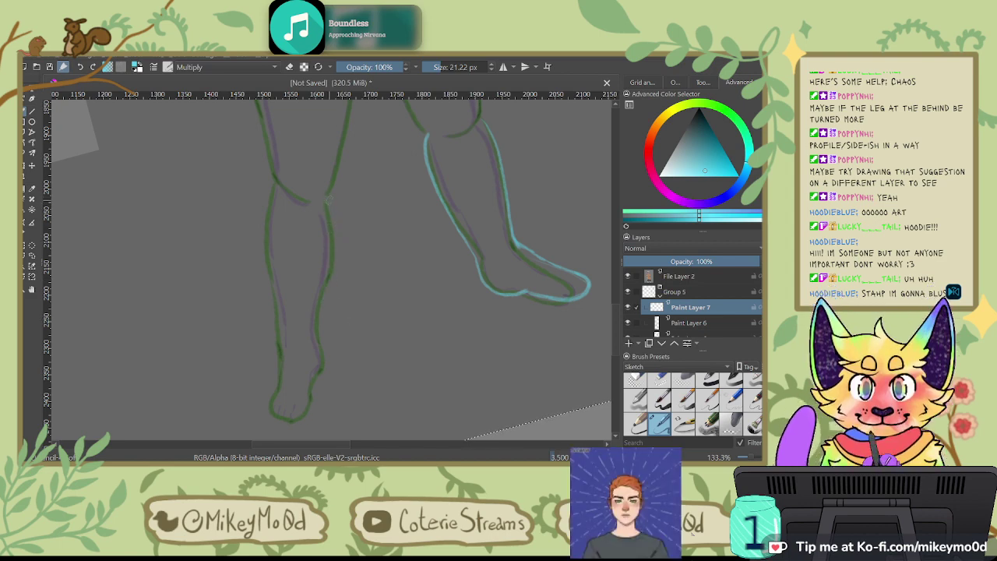
Step: Outline both sides of the straight leg's calf in cyan, slightly outside the green lines, and add the inner ankle bump
drag(327, 200, 321, 313)
drag(271, 186, 266, 305)
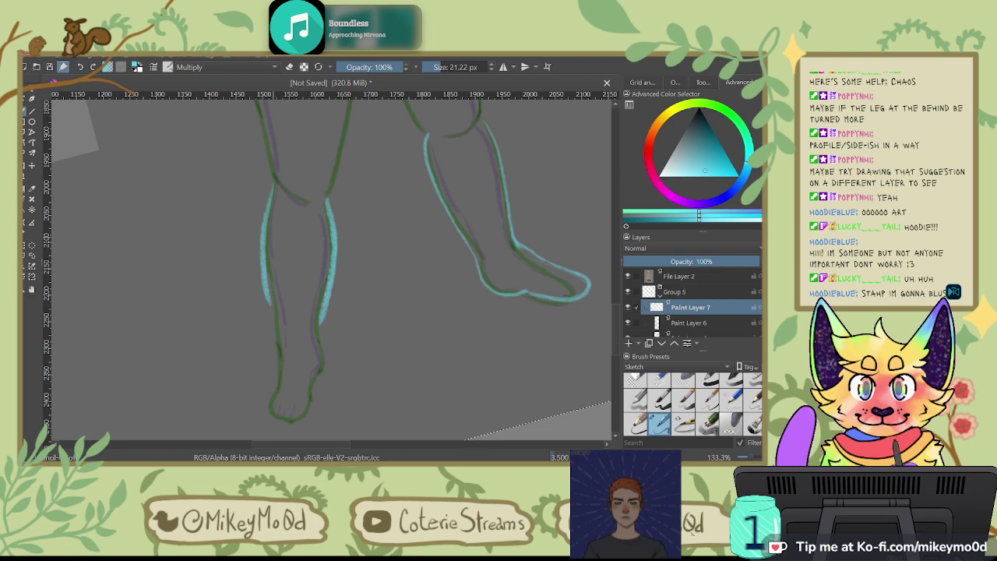
key(ctrl+z)
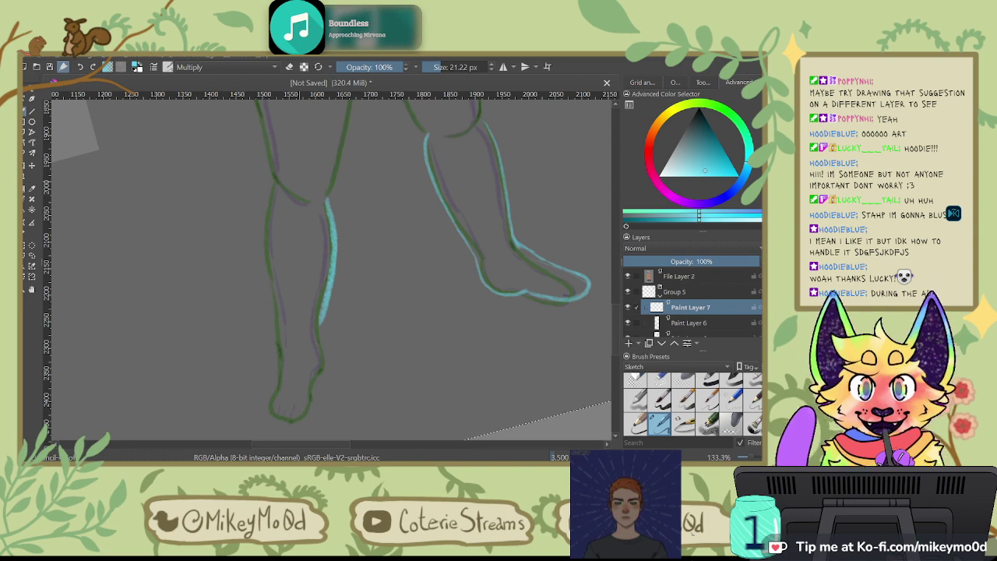
drag(275, 179, 266, 247)
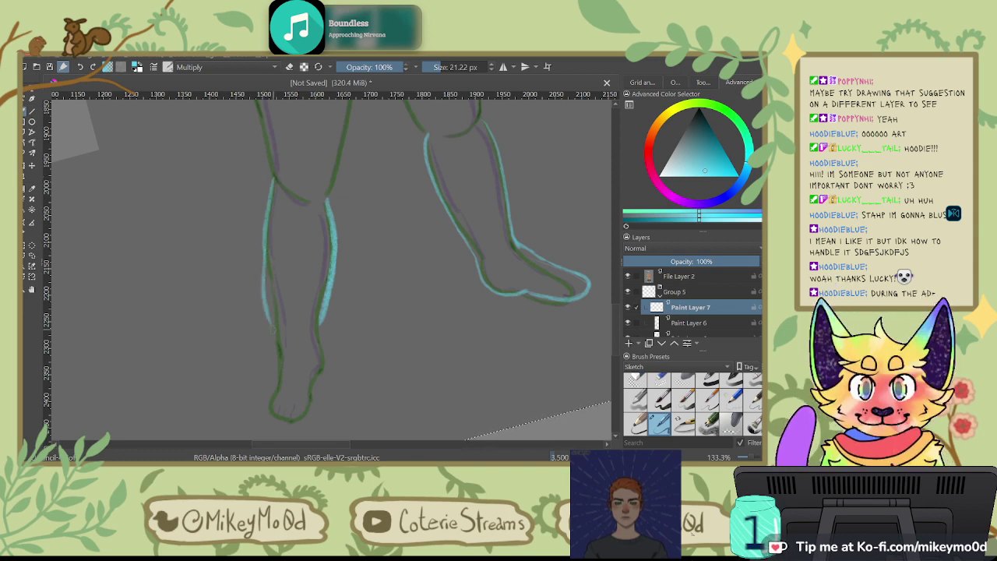
key(ctrl+z)
mouse_move(265, 224)
mouse_down()
mouse_move(261, 254)
mouse_move(278, 332)
mouse_up()
key(ctrl+z)
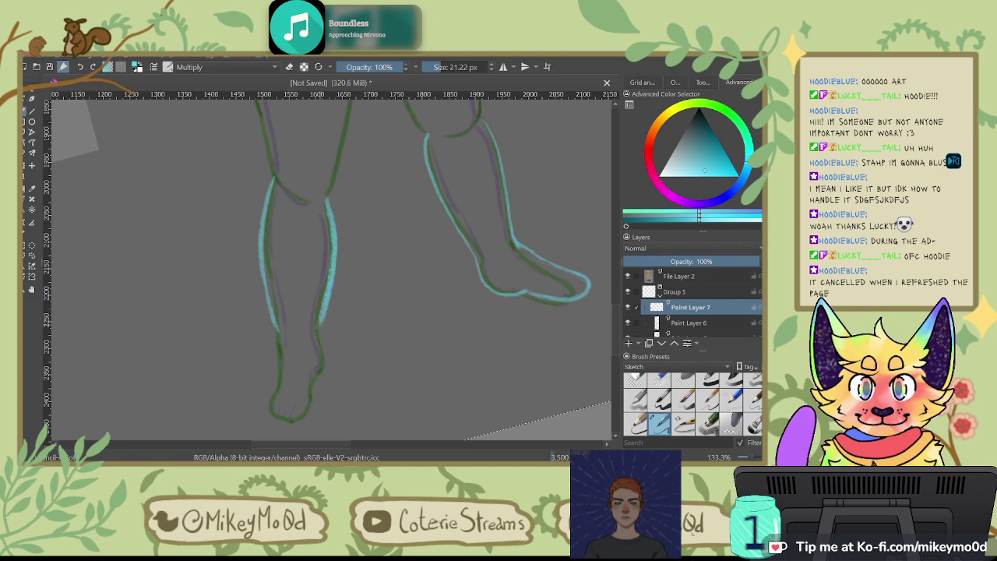
drag(327, 348, 314, 384)
drag(276, 327, 269, 394)
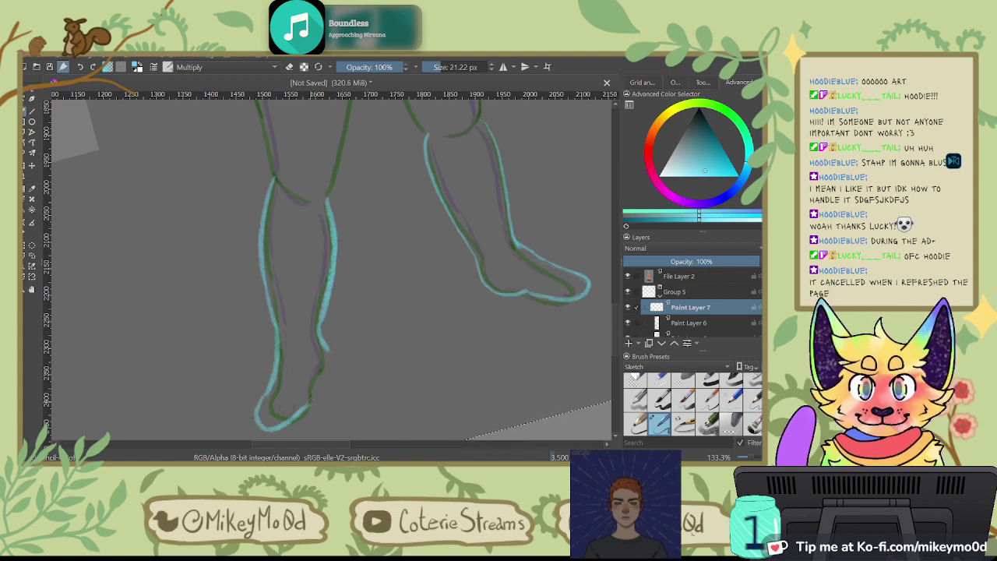
key(ctrl+z)
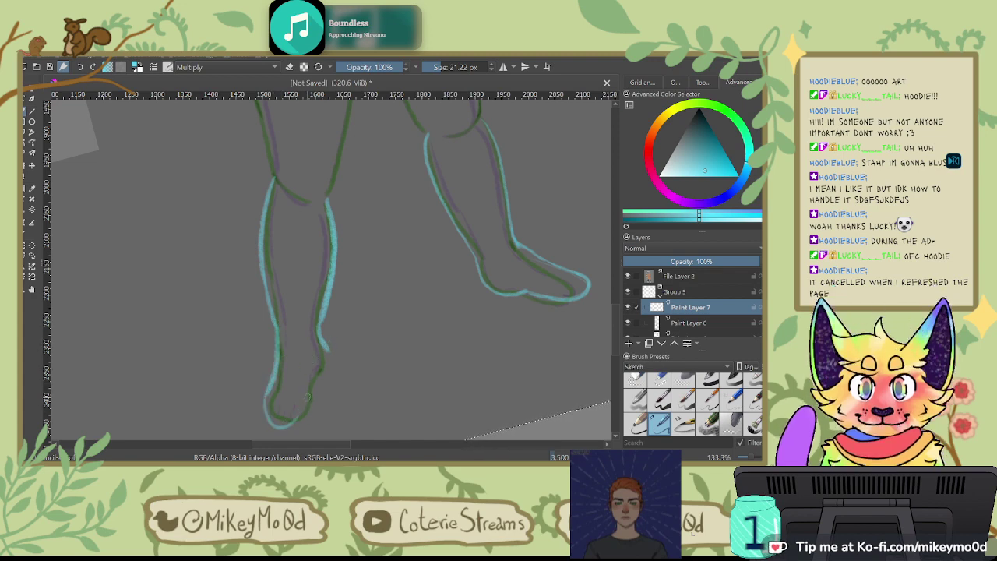
mouse_move(267, 396)
mouse_down()
mouse_move(271, 419)
mouse_move(299, 424)
mouse_up()
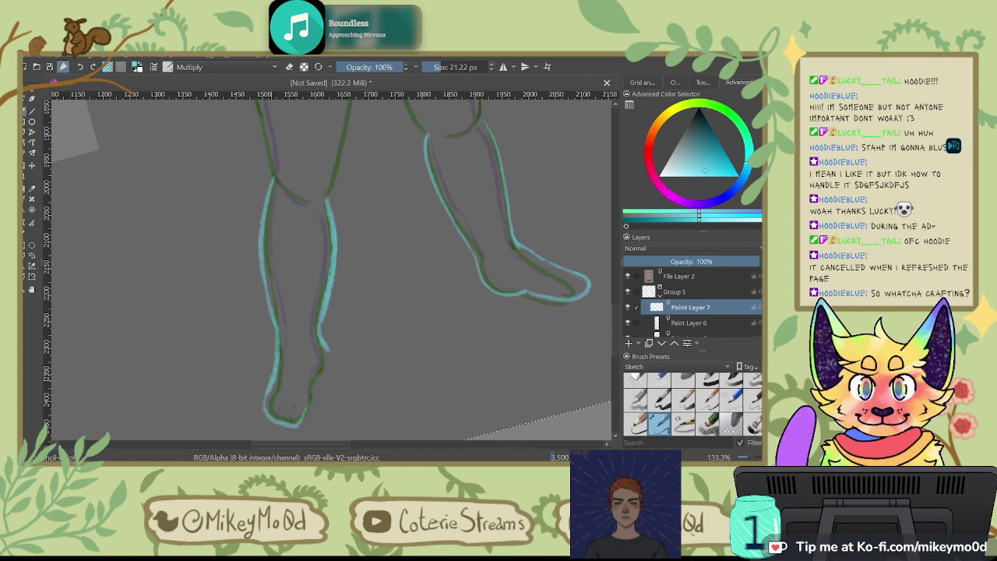
key(ctrl+z)
key(ctrl+z)
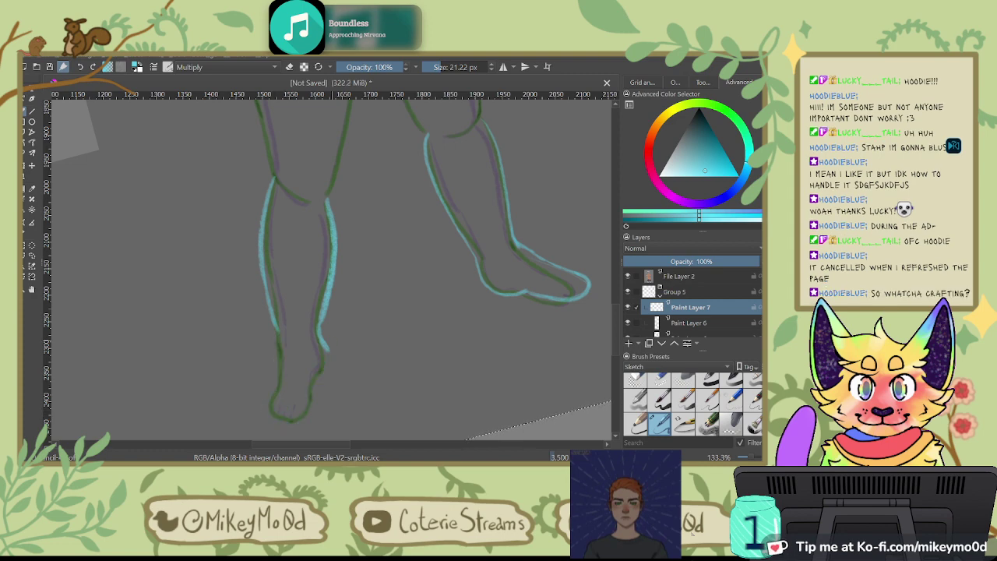
Step: Extend the straight leg's inner ankle line in cyan from the ankle bump along the edge of the foot
key(4)
key(4)
key(4)
key(4)
key(4)
key(4)
key(4)
key(4)
key(4)
key(4)
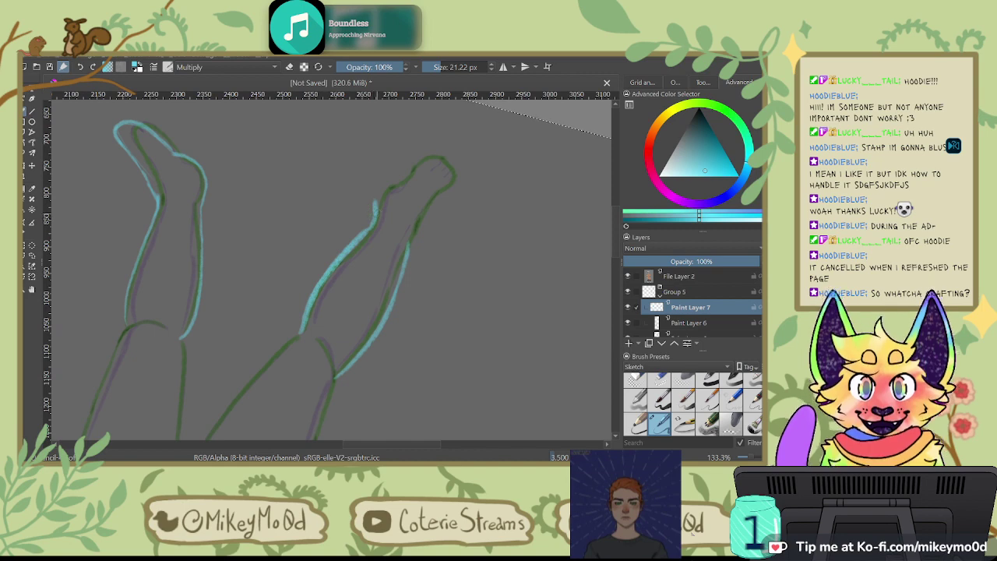
mouse_move(413, 158)
mouse_down()
mouse_move(400, 216)
mouse_move(408, 219)
mouse_up()
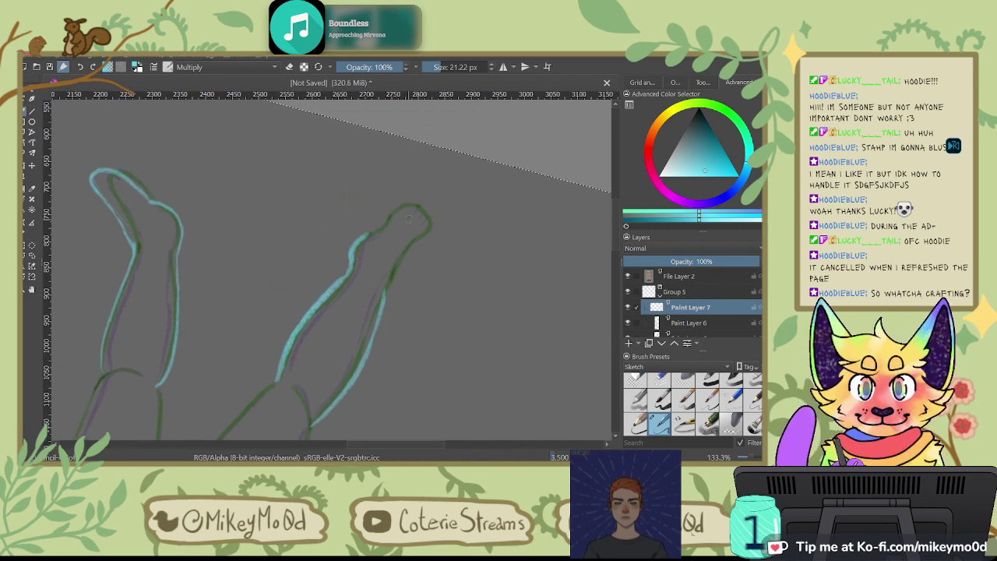
scroll(385, 220, up, 1)
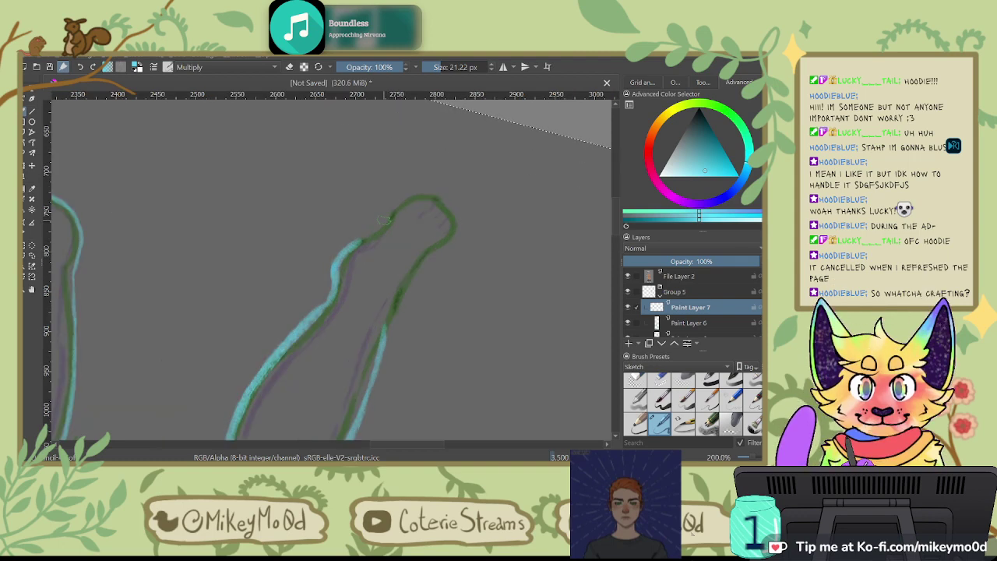
Step: Examine the cyan lower legs in the whole figure alongside the coloured reference
scroll(384, 220, down, 7)
key(6)
key(6)
key(6)
key(6)
key(6)
key(6)
key(6)
key(6)
key(6)
key(6)
key(6)
key(6)
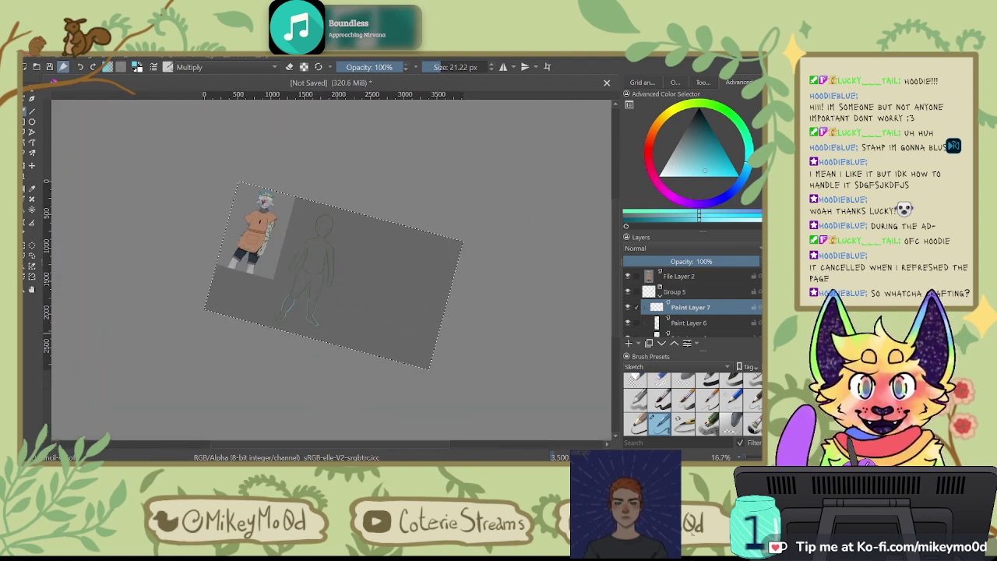
key(4)
key(4)
scroll(386, 220, up, 2)
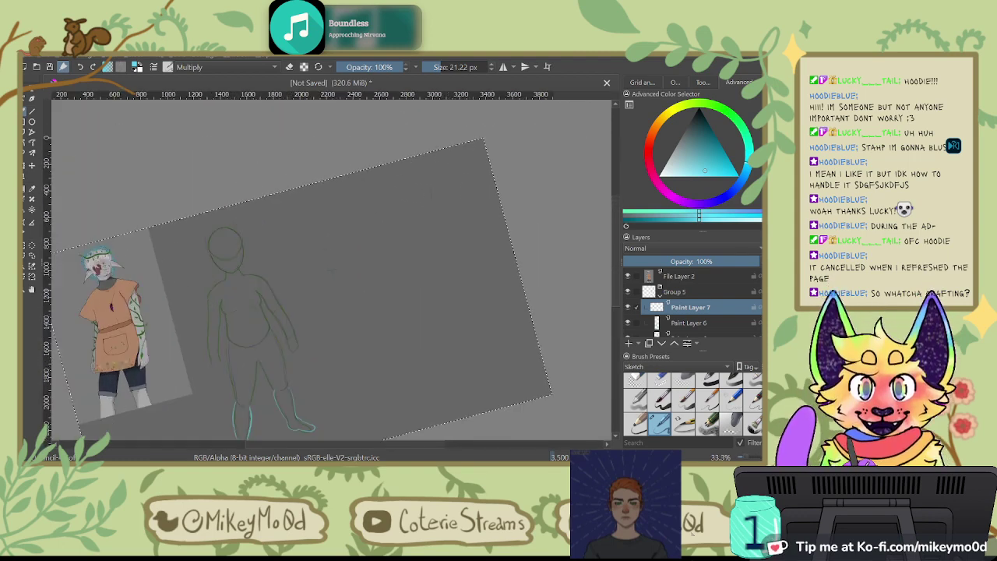
scroll(383, 220, up, 1)
drag(342, 319, 551, 227)
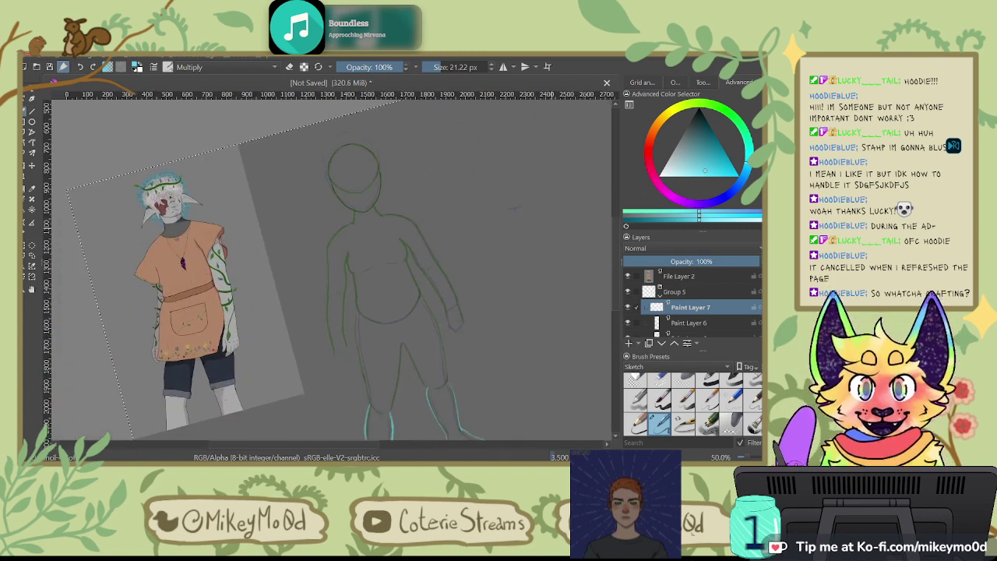
drag(278, 278, 402, 267)
drag(381, 200, 394, 249)
key(ctrl+z)
click(696, 276)
drag(282, 198, 339, 170)
key(ctrl+z)
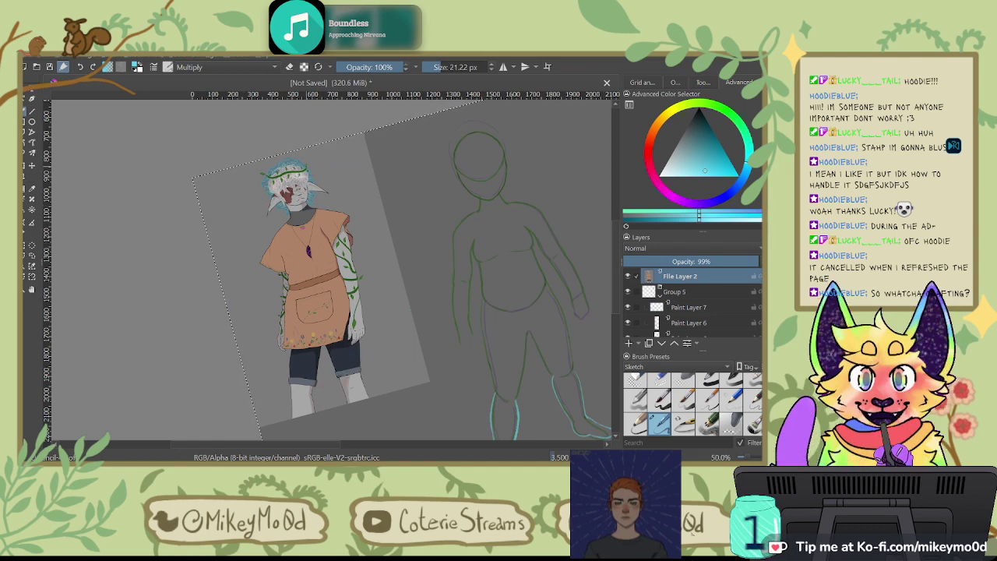
key(ctrl+z)
drag(594, 353, 429, 227)
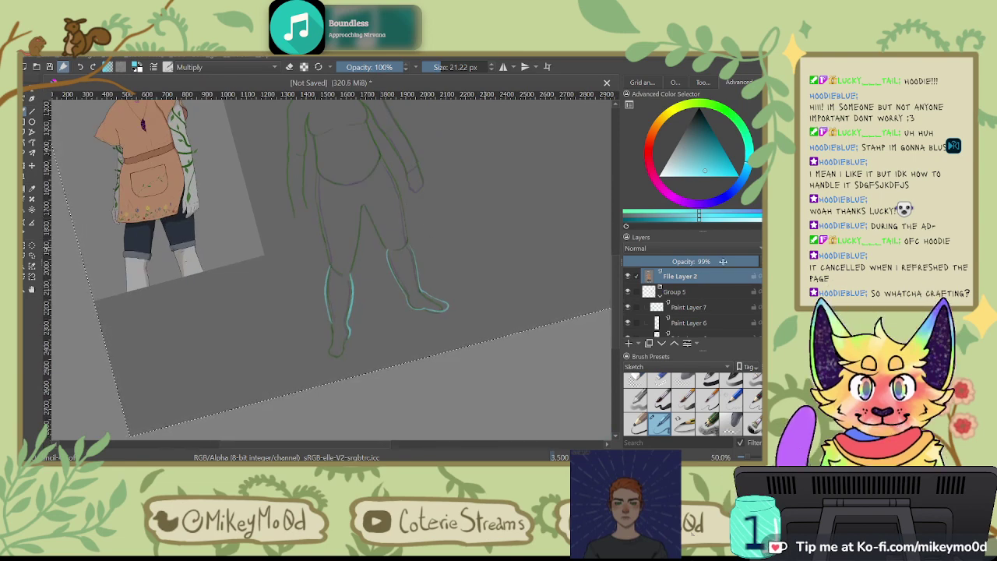
scroll(733, 314, down, 1)
scroll(739, 292, down, 1)
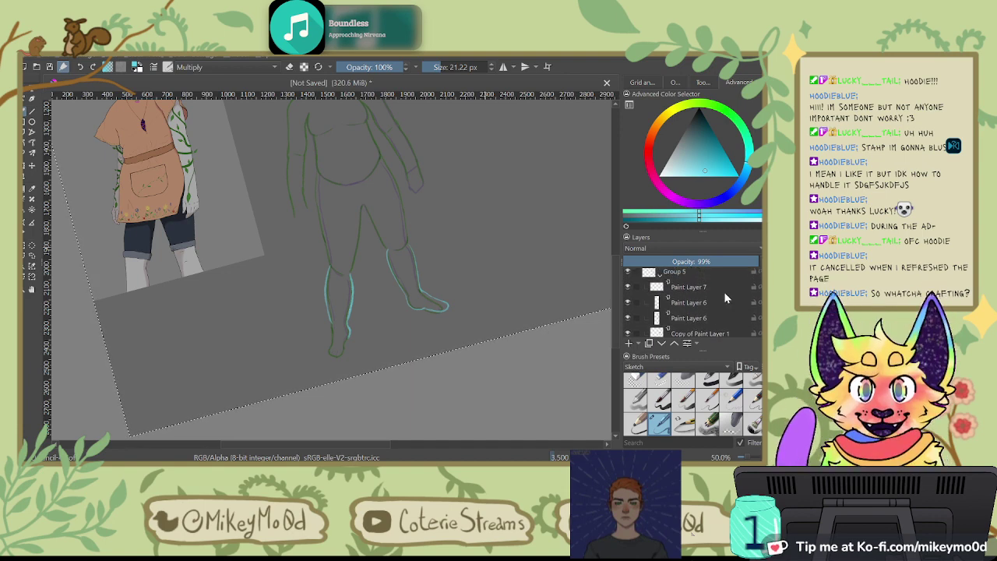
click(735, 285)
scroll(735, 273, up, 1)
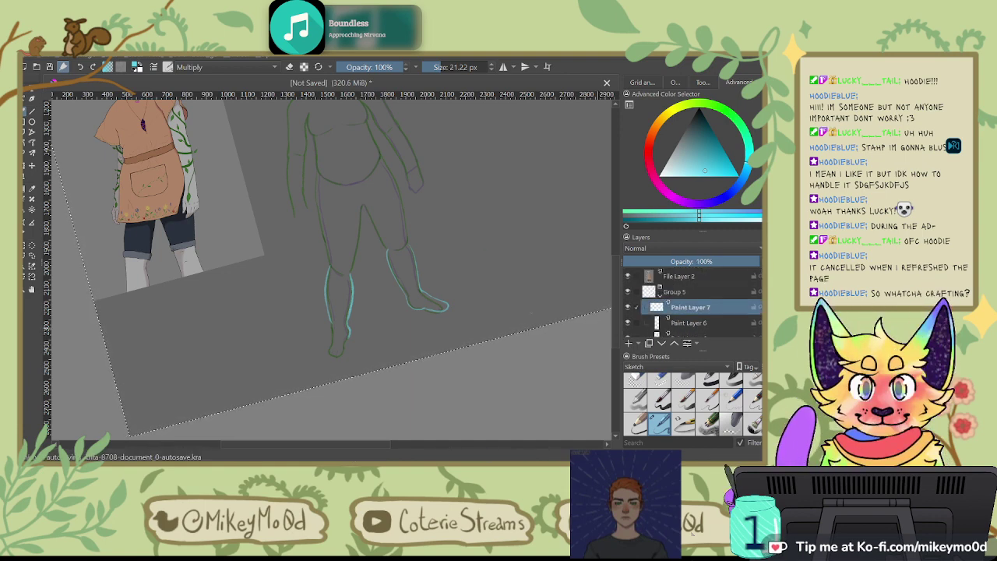
Step: Draw the straight leg's outer ankle line in cyan down toward the foot, slightly outside the green line
scroll(347, 319, up, 6)
mouse_move(346, 319)
mouse_down()
mouse_move(460, 191)
mouse_move(467, 234)
mouse_up()
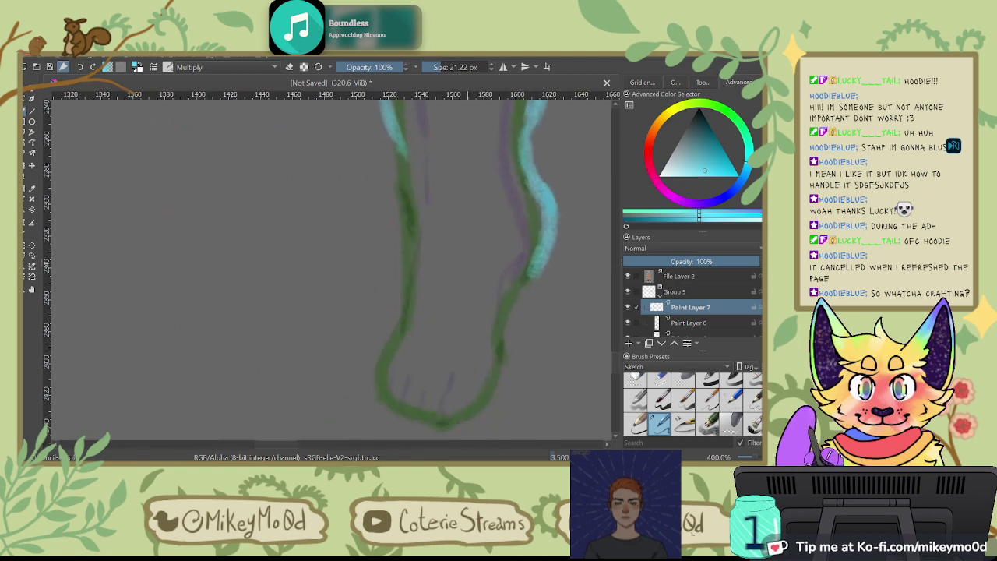
drag(396, 134, 410, 245)
key(ctrl+z)
mouse_move(400, 132)
mouse_down()
mouse_move(394, 265)
mouse_move(366, 354)
mouse_up()
key(ctrl+z)
mouse_move(402, 144)
mouse_down()
mouse_move(403, 198)
mouse_move(364, 382)
mouse_up()
key(ctrl+z)
mouse_move(400, 144)
mouse_down()
mouse_move(406, 241)
mouse_move(389, 335)
mouse_up()
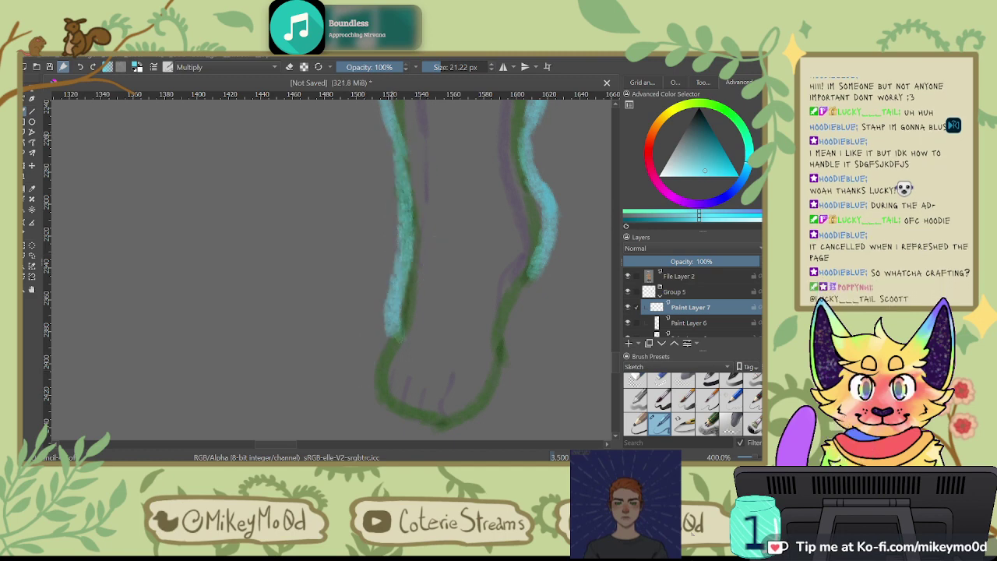
key(ctrl+z)
drag(400, 140, 393, 313)
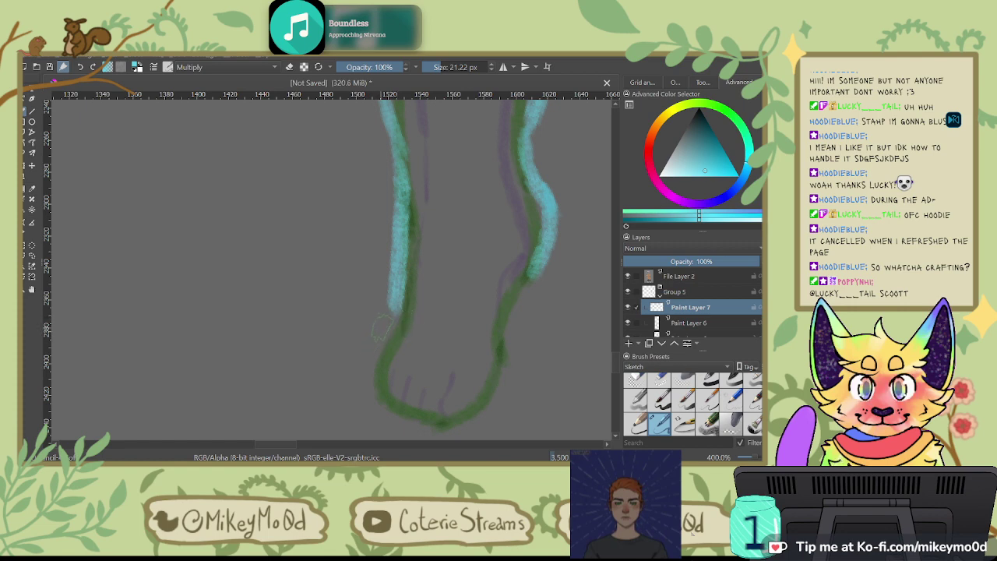
Step: Outline the straight leg's foot in cyan around the heel-wide toe end and back up to the inner ankle bump
drag(437, 336, 393, 266)
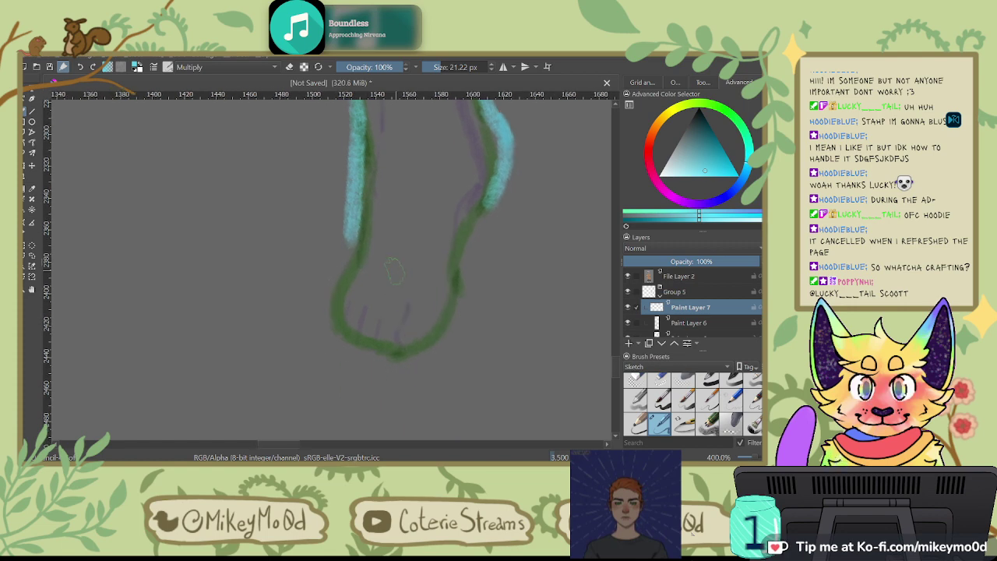
mouse_move(351, 234)
mouse_down()
mouse_move(341, 328)
mouse_move(391, 352)
mouse_up()
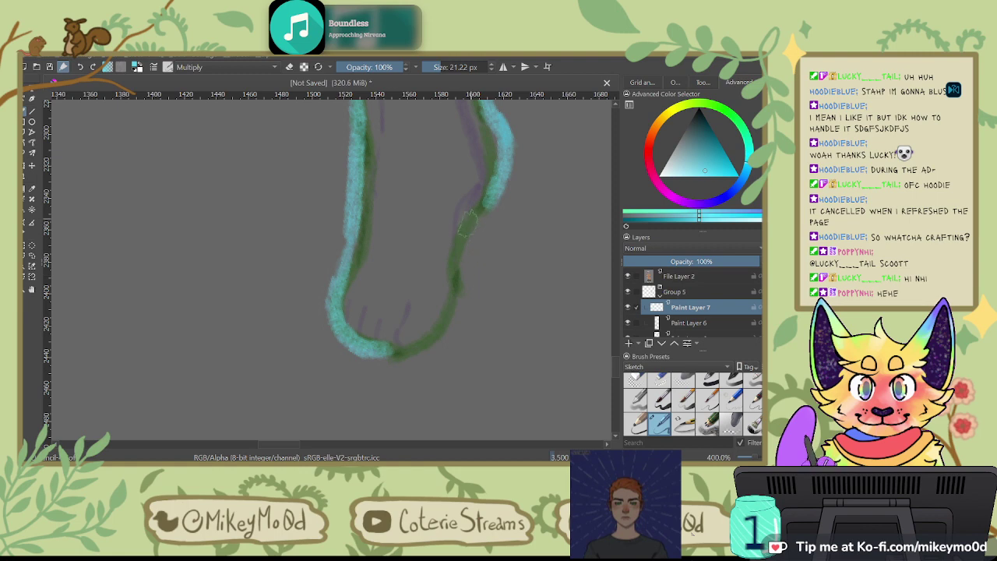
key(6)
key(6)
key(6)
key(6)
key(6)
key(6)
key(6)
key(6)
key(6)
key(6)
key(6)
key(6)
mouse_move(283, 179)
mouse_down()
mouse_move(251, 177)
mouse_move(212, 205)
mouse_move(202, 296)
mouse_move(181, 344)
mouse_up()
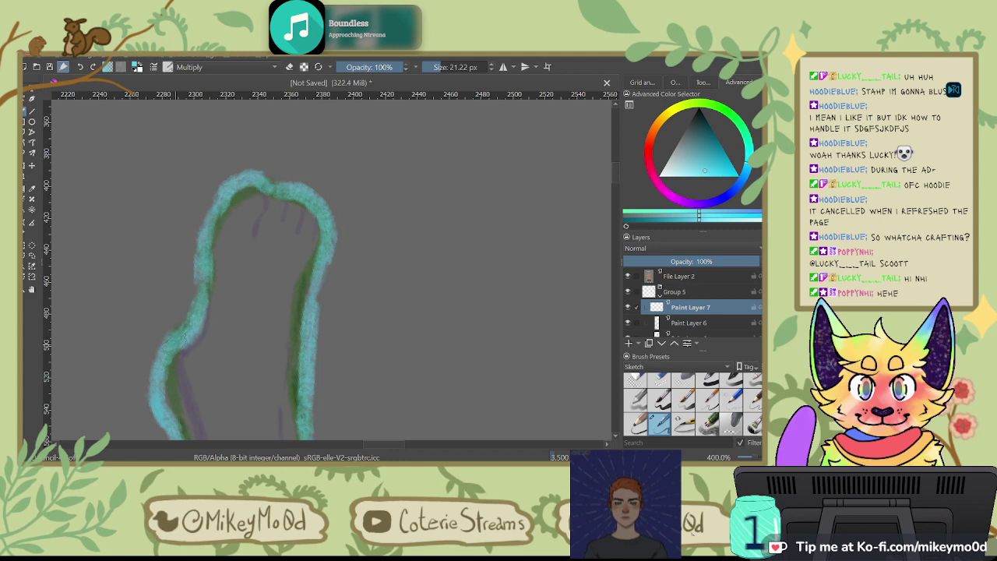
Step: Examine both cyan lower legs and feet in proportion to the rest of the figure
key(4)
key(4)
key(4)
key(4)
key(4)
key(4)
key(4)
key(4)
key(4)
scroll(156, 323, down, 4)
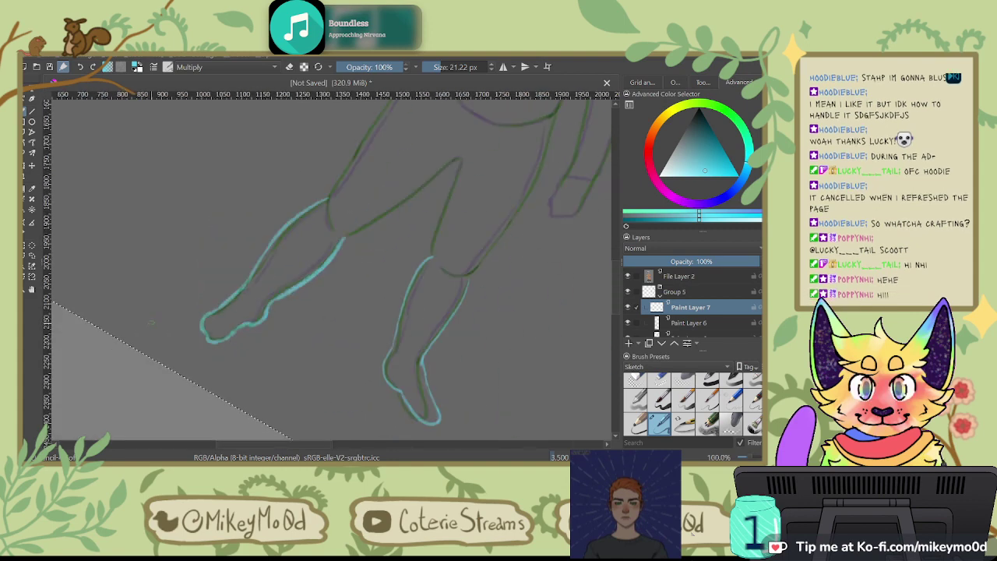
scroll(152, 321, down, 1)
key(4)
key(4)
key(4)
key(4)
scroll(154, 321, down, 1)
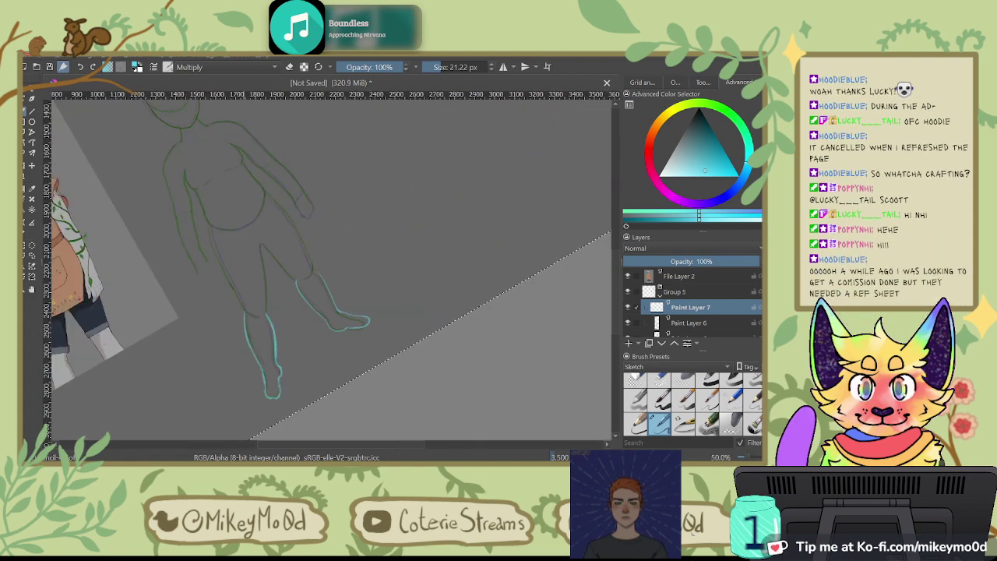
Step: Clear the selection and warp the straight foot's cyan outline outward around the toes and along the outer edge
key(plus)
key(plus)
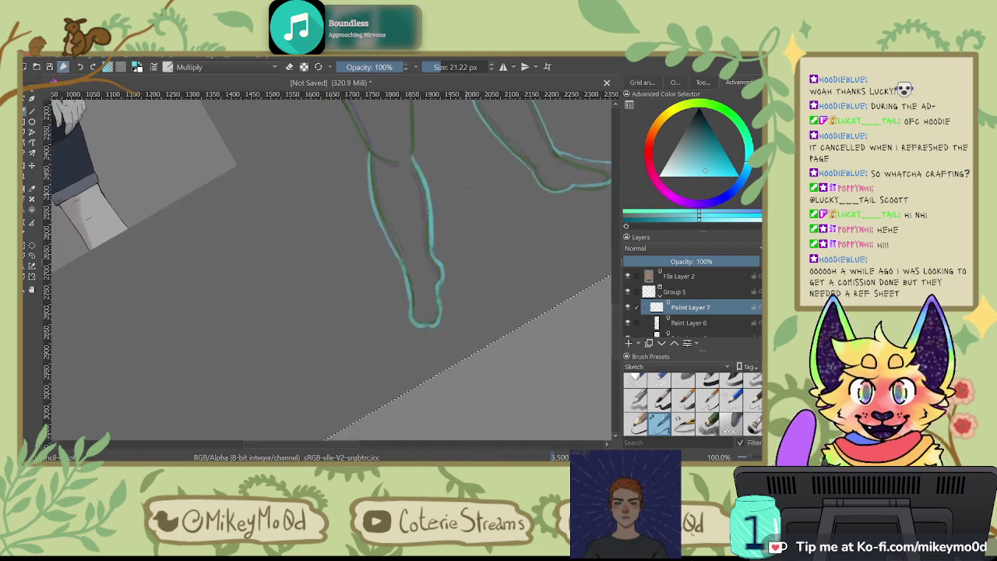
key(plus)
drag(466, 194, 474, 20)
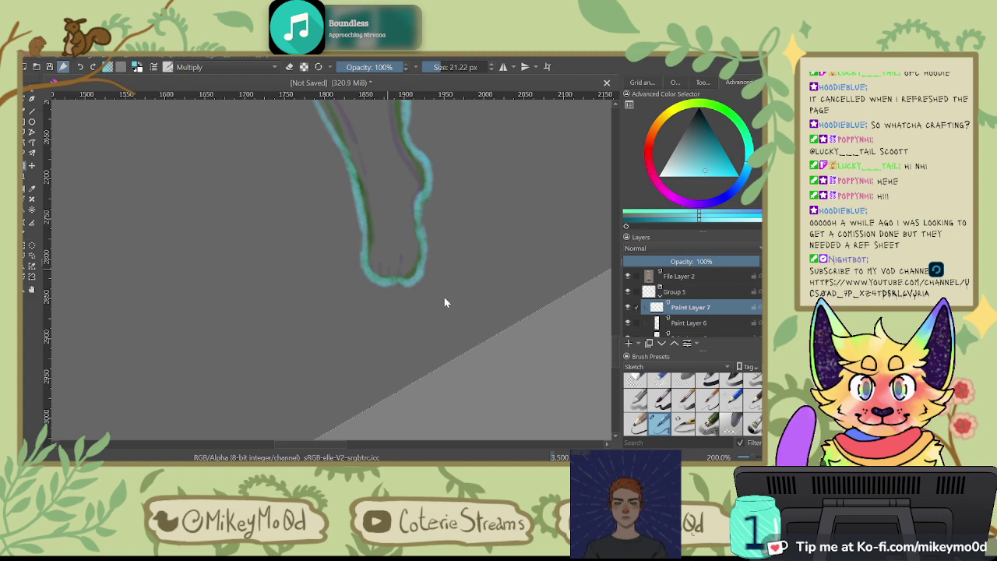
mouse_move(404, 251)
mouse_down()
mouse_move(384, 252)
mouse_move(418, 253)
mouse_up()
key(ctrl+shift+a)
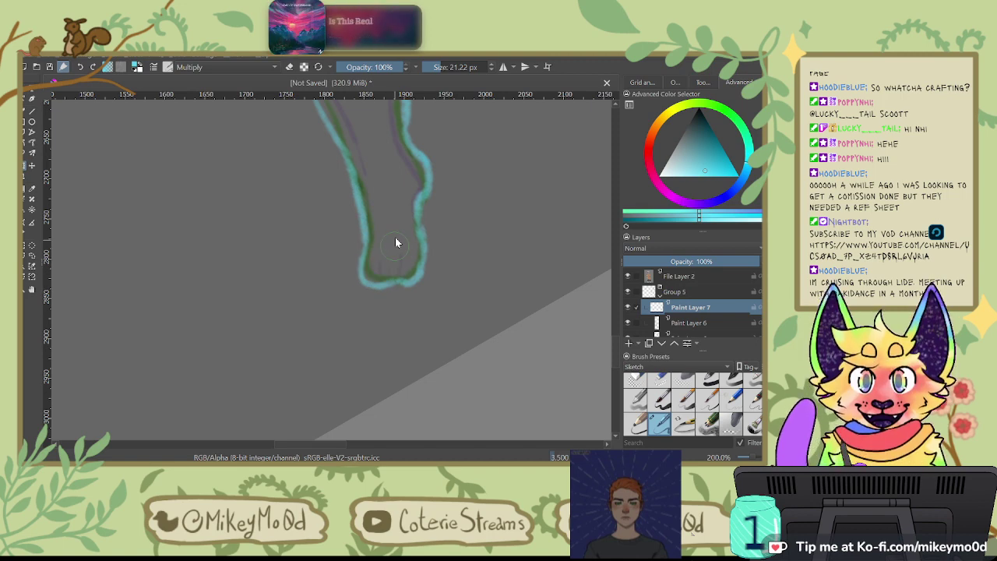
drag(359, 268, 396, 284)
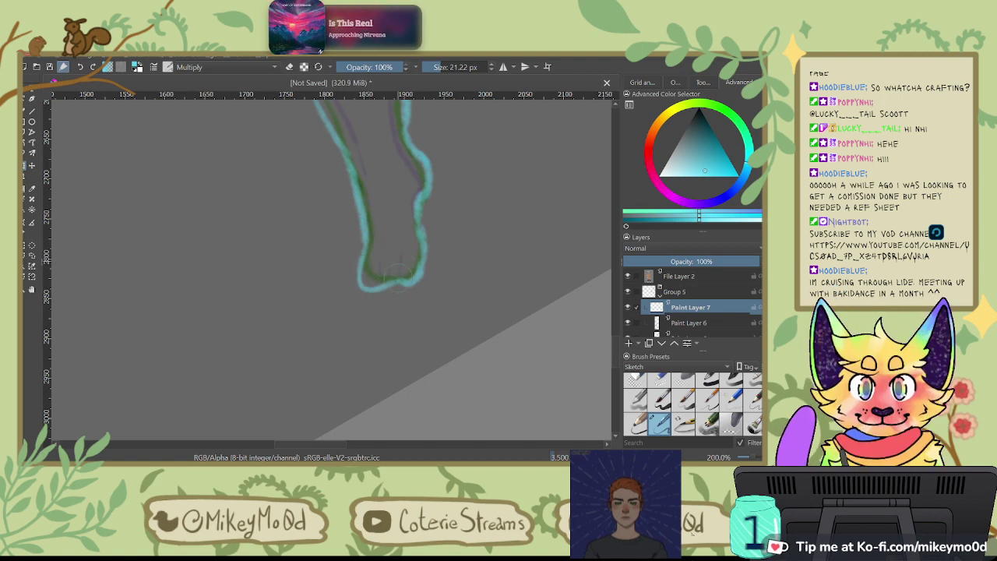
key(ctrl+z)
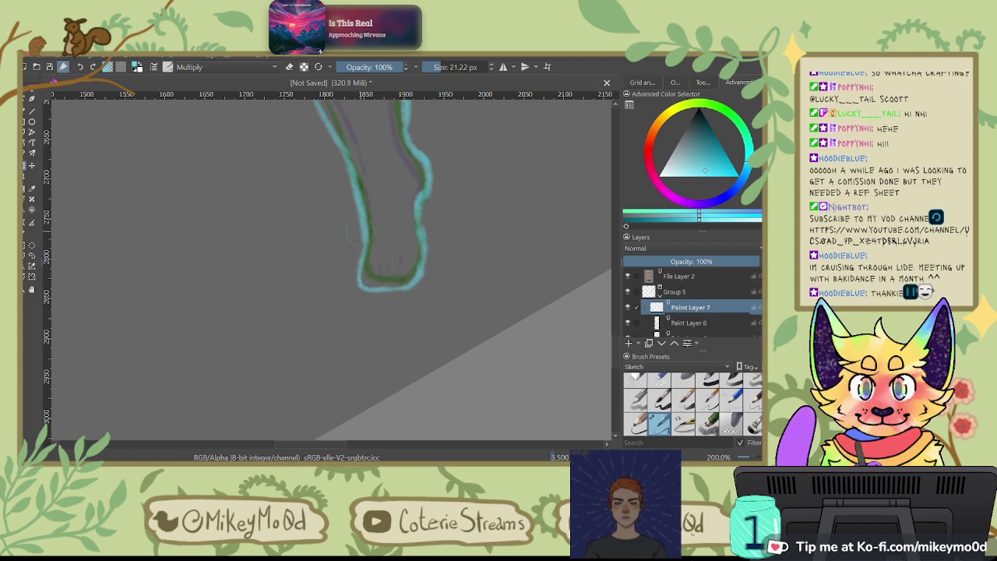
key(ctrl+z)
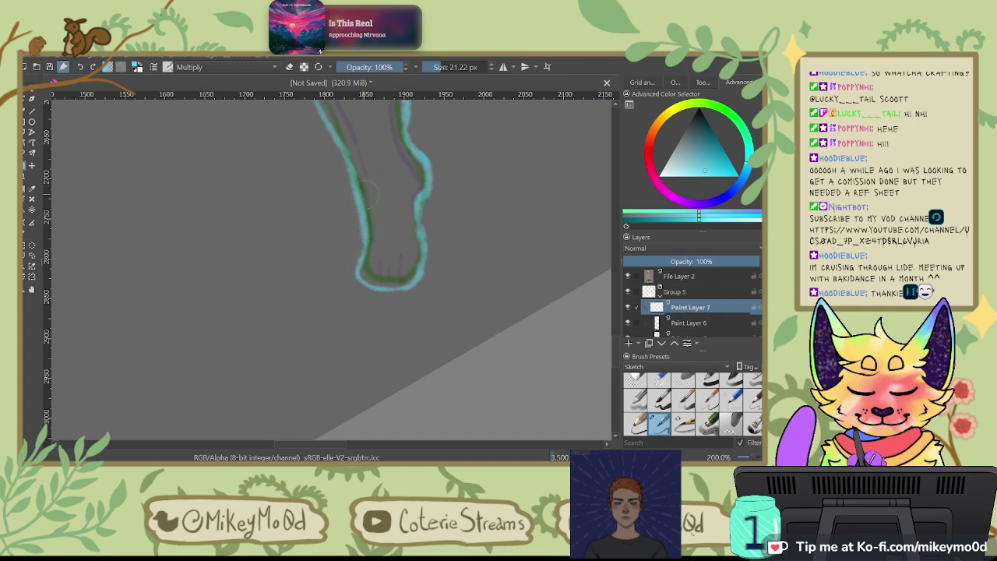
drag(357, 170, 368, 247)
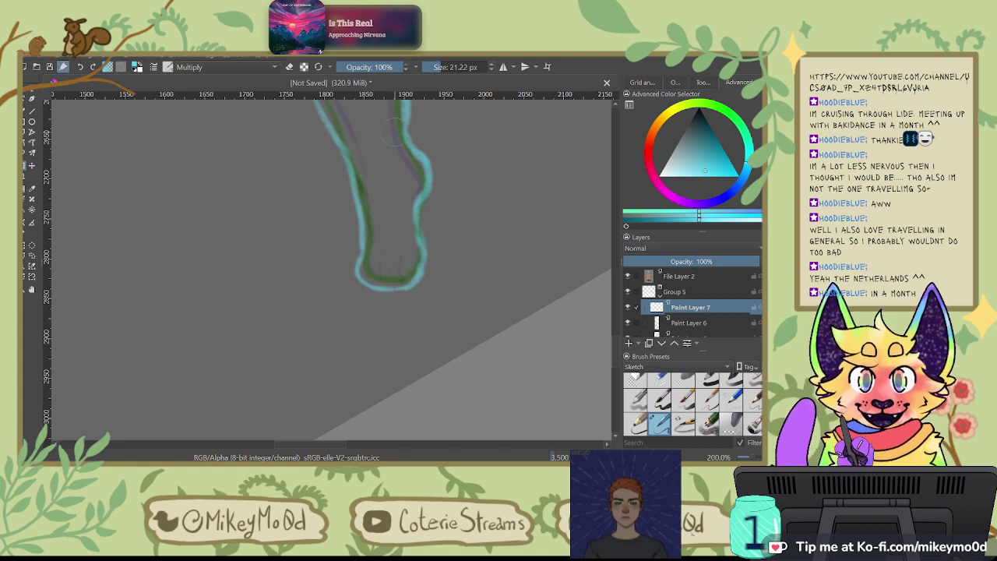
Step: Draw a wider cyan outer edge for the straight foot from the ankle toward the toes, outside the existing line
scroll(396, 132, down, 1)
scroll(390, 129, down, 3)
scroll(405, 112, up, 4)
scroll(406, 109, up, 4)
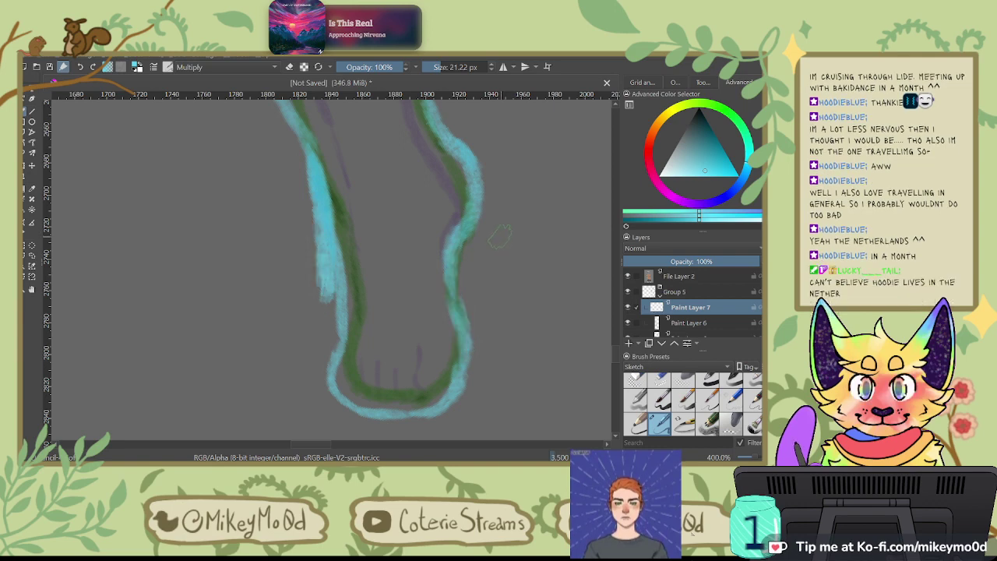
mouse_move(309, 139)
mouse_down()
mouse_move(313, 193)
mouse_move(333, 252)
mouse_up()
drag(317, 206, 317, 328)
drag(318, 291, 310, 381)
Step: Draw a larger cyan toe outline beyond the existing one, joining the foot's inner side to the widened outer edge
key(6)
key(6)
key(6)
key(6)
key(6)
key(6)
key(6)
key(6)
key(6)
key(6)
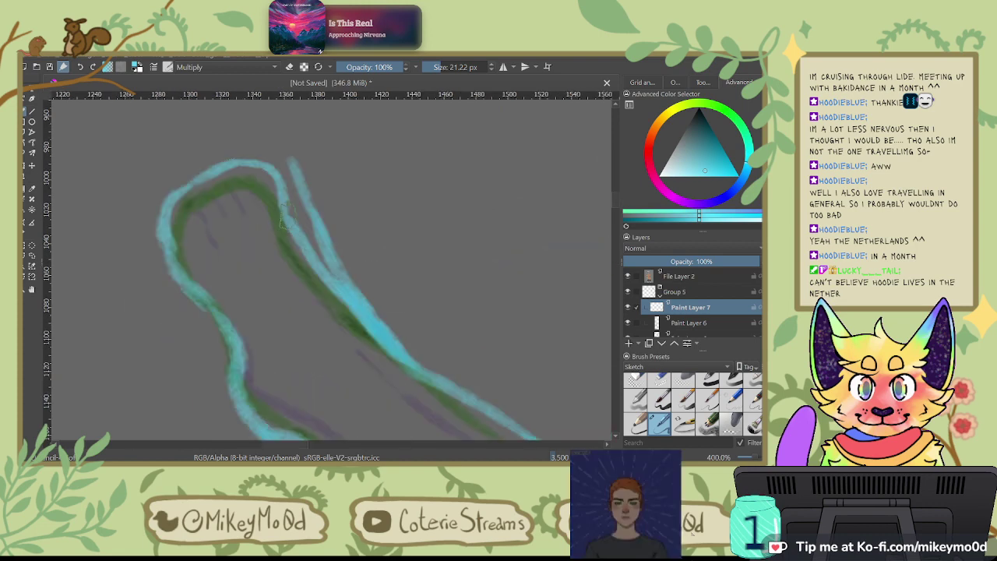
mouse_move(234, 333)
mouse_down()
mouse_move(178, 222)
mouse_move(217, 147)
mouse_move(240, 143)
mouse_move(302, 173)
mouse_move(306, 185)
mouse_up()
key(ctrl+z)
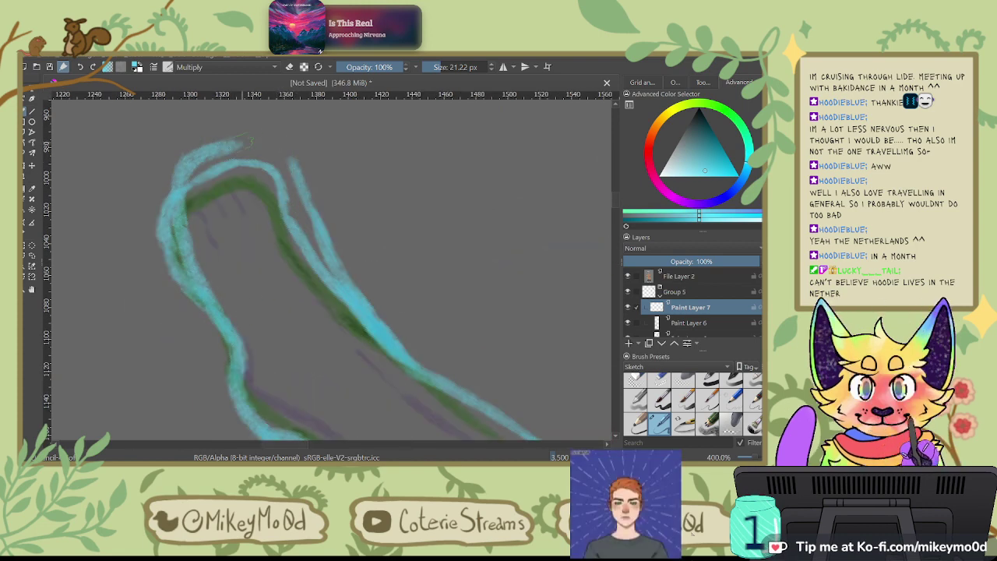
drag(236, 146, 293, 167)
key(ctrl+z)
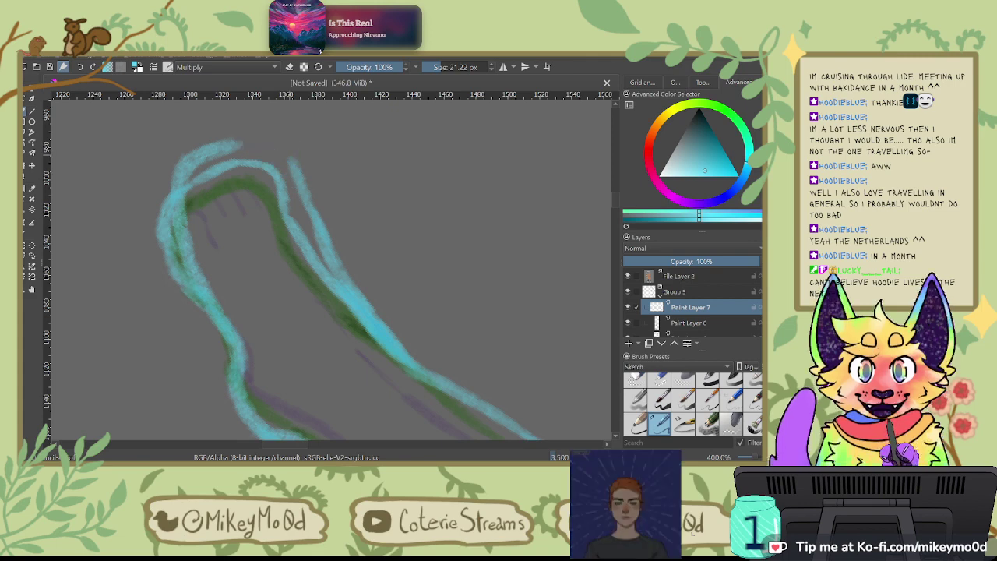
drag(247, 133, 290, 160)
drag(214, 153, 178, 189)
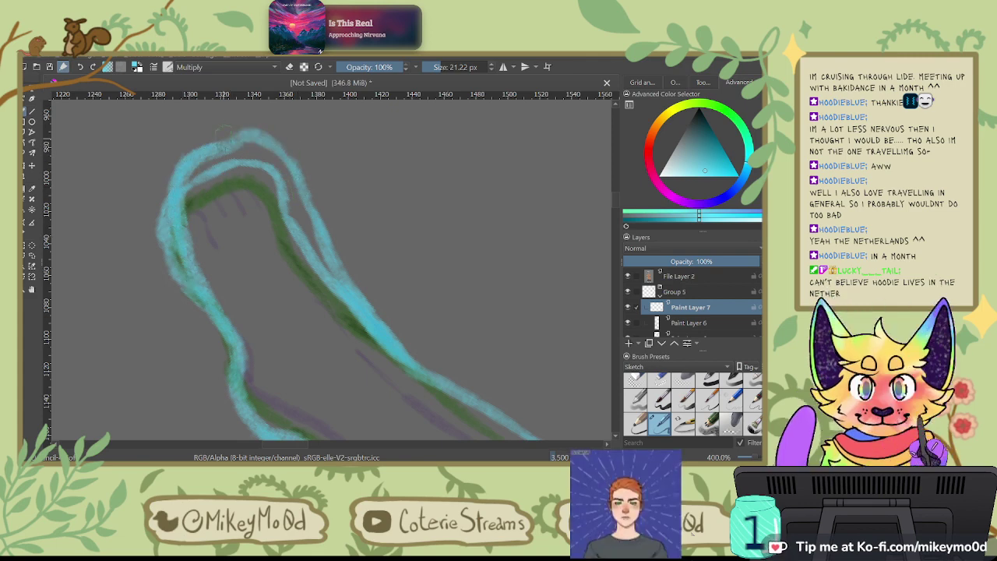
Step: Erase the old inner cyan toe line of the straight foot with the soft eraser, keeping the enlarged outline
key(4)
key(4)
key(4)
key(4)
key(4)
key(4)
key(4)
key(4)
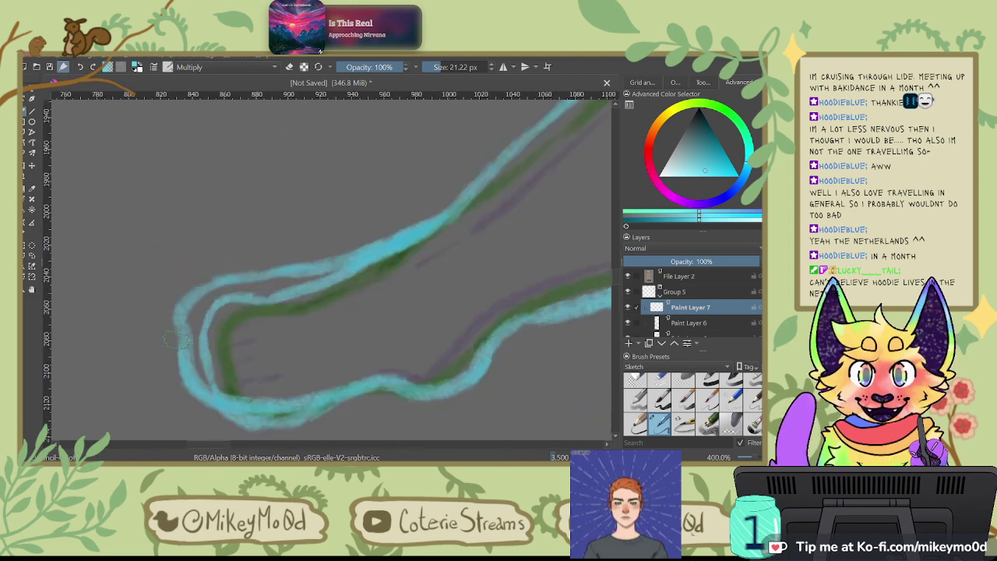
key(4)
key(6)
key(6)
key(6)
key(6)
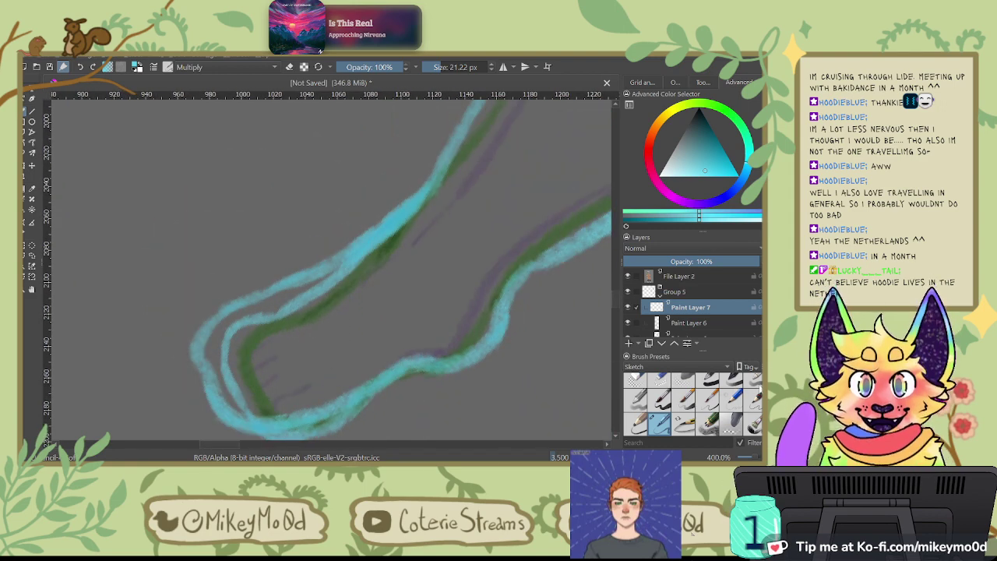
scroll(723, 375, up, 5)
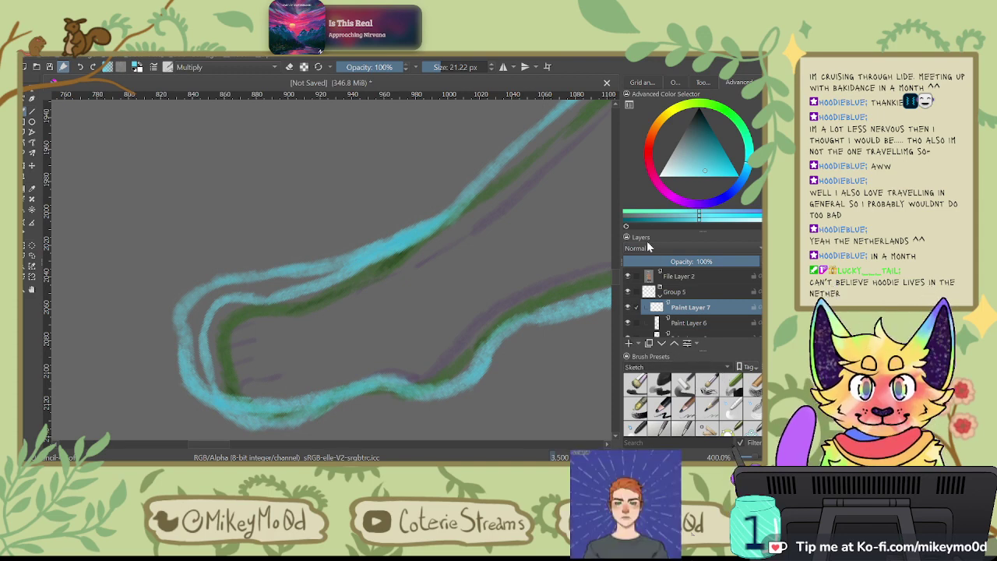
click(676, 308)
scroll(727, 414, up, 5)
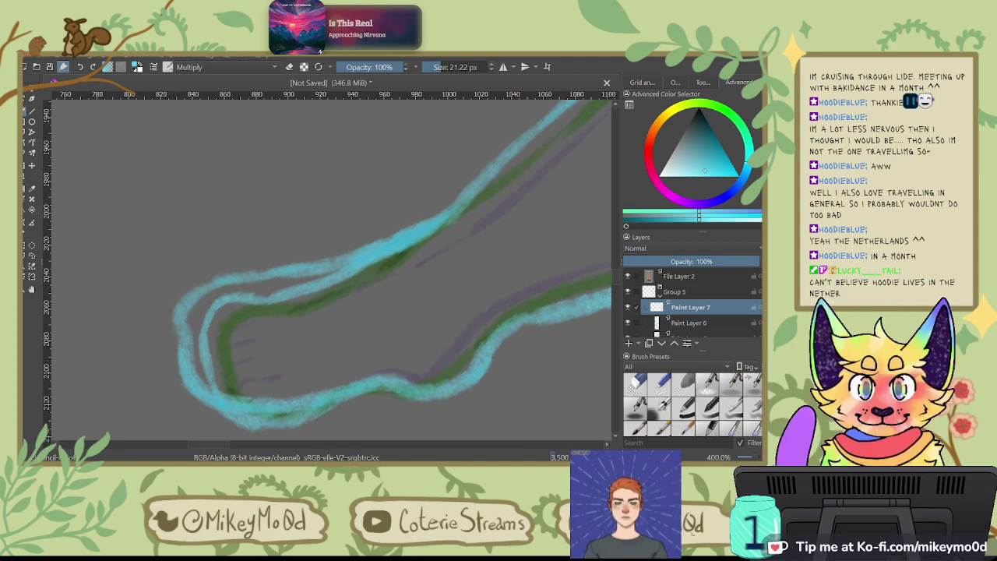
click(684, 383)
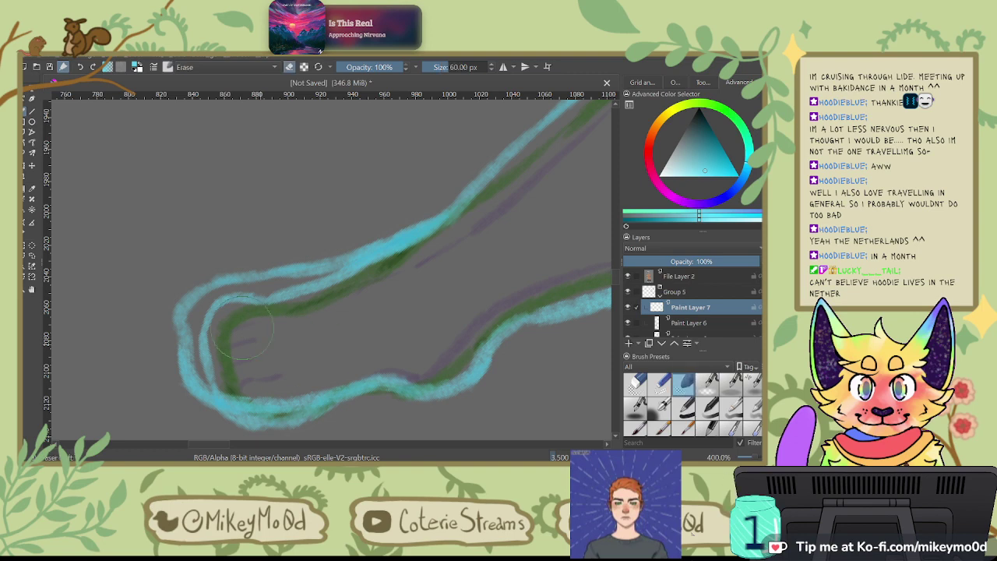
key(4)
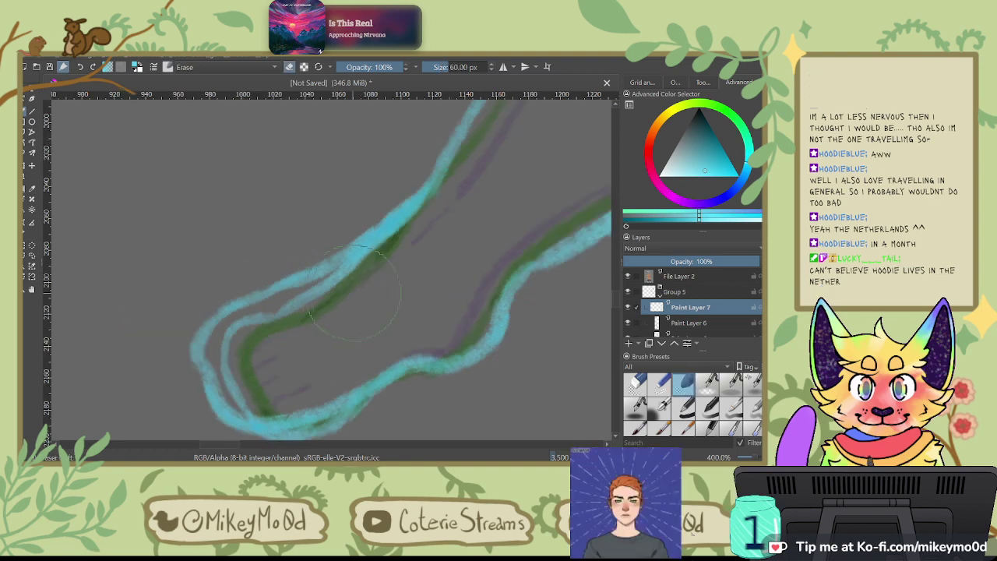
drag(417, 282, 396, 282)
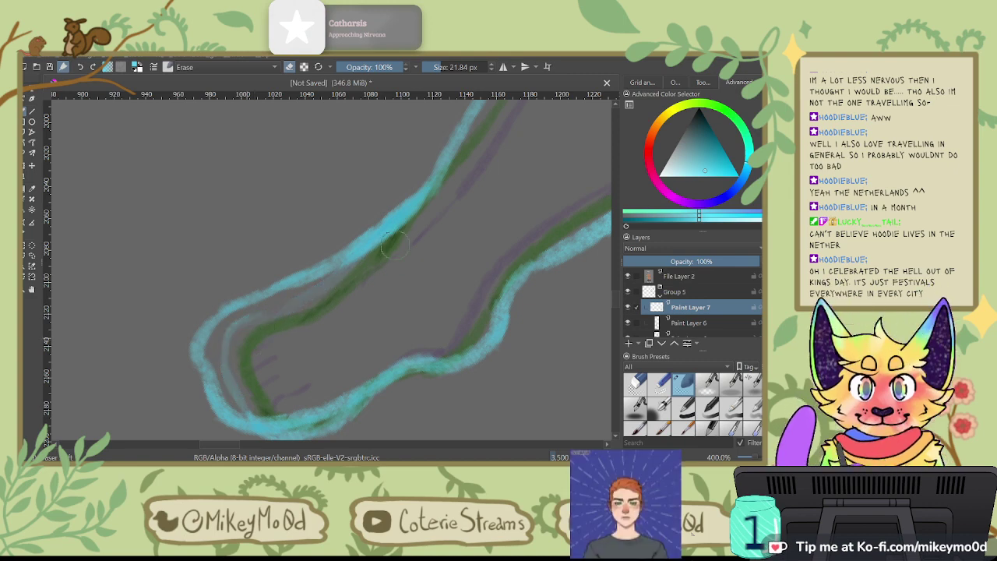
Step: Trim the outer part of the cyan line along the straight foot's inner side below the toes
key(6)
key(6)
key(6)
key(6)
key(6)
key(6)
key(6)
key(6)
drag(196, 148, 189, 237)
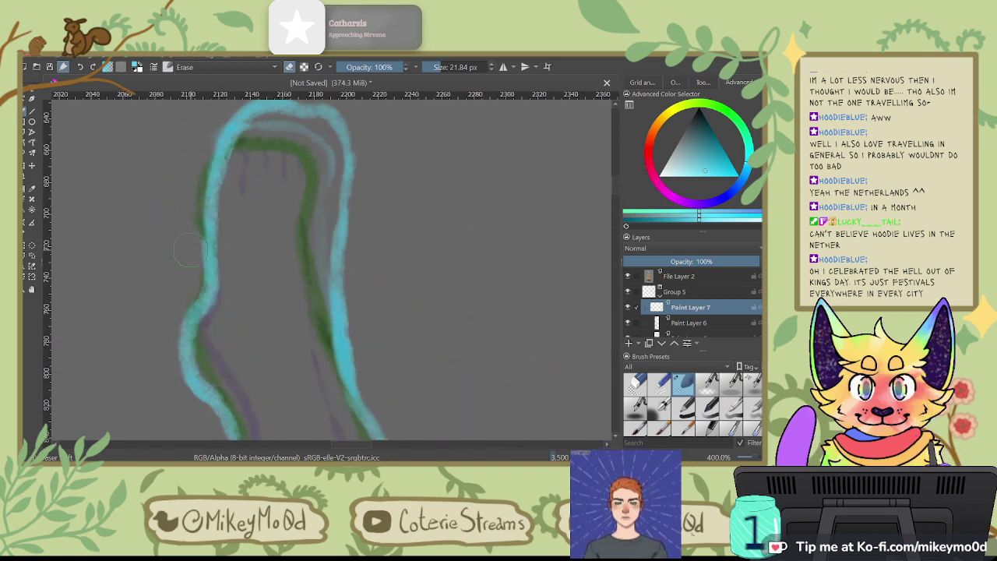
Step: Switch back to the Sketch pencil brush and redraw the cyan inner side of the straight foot up to the toes
key(4)
key(4)
key(4)
key(4)
key(4)
key(4)
key(4)
key(4)
key(4)
key(4)
key(4)
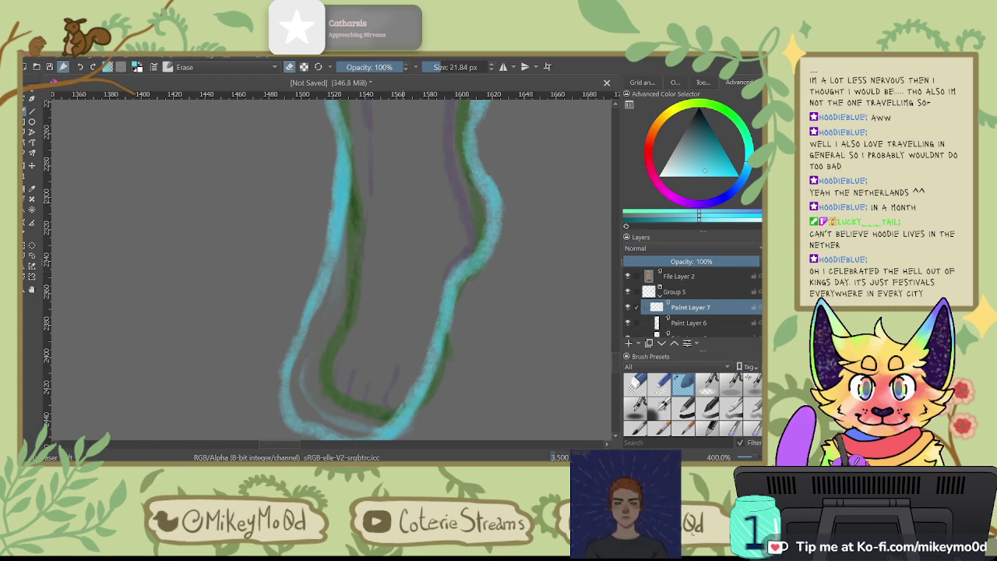
scroll(345, 301, down, 1)
scroll(368, 314, up, 1)
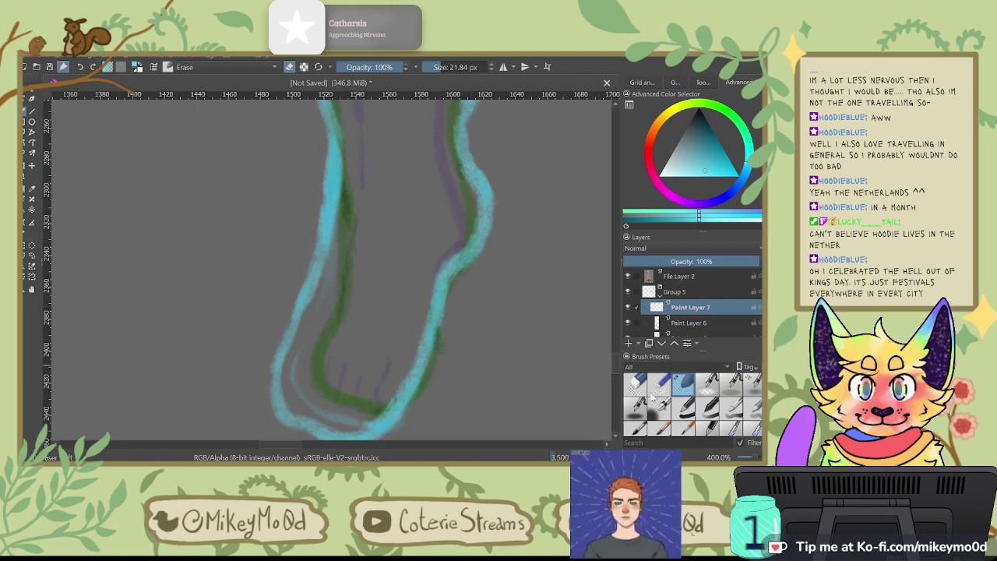
click(654, 433)
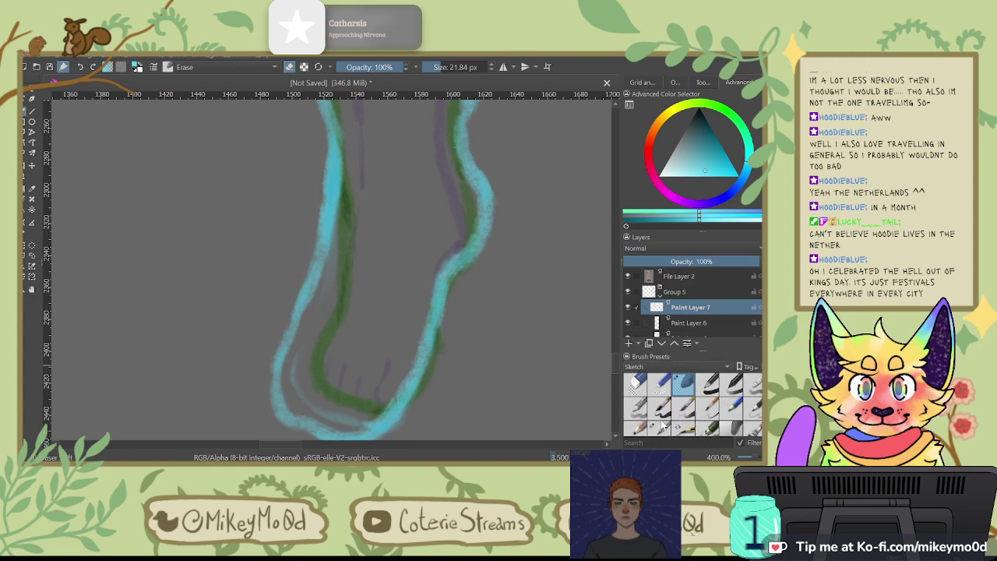
click(659, 424)
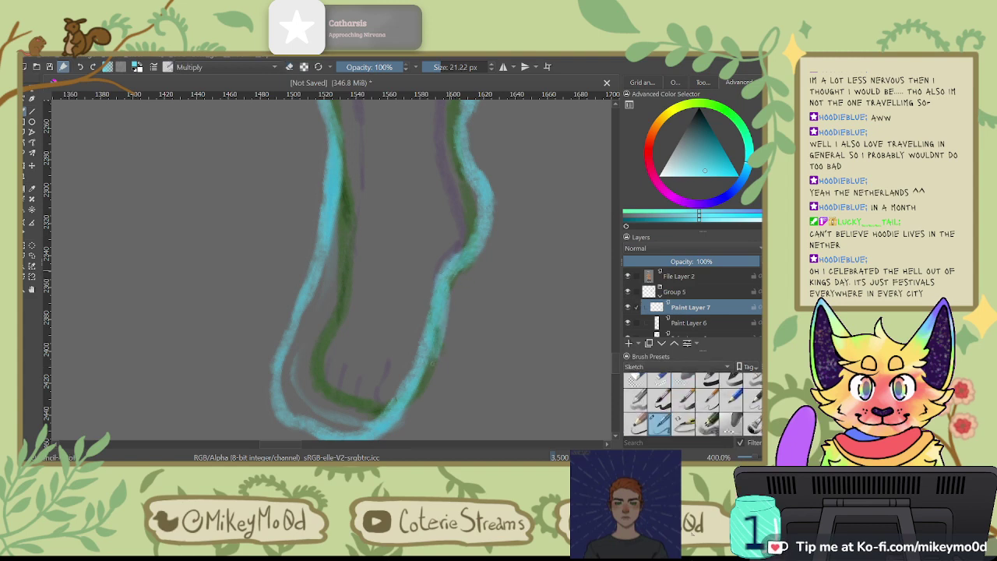
drag(431, 345, 401, 410)
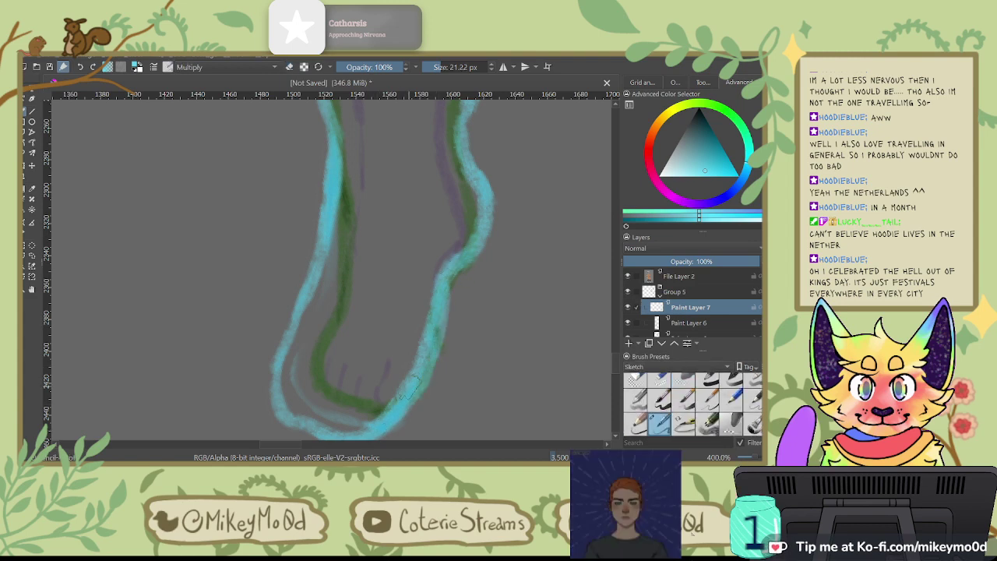
Step: Thicken the cyan inner side of the straight foot with overlapping strokes around the toe corner
key(6)
key(6)
key(6)
key(6)
key(6)
key(6)
key(6)
key(6)
key(6)
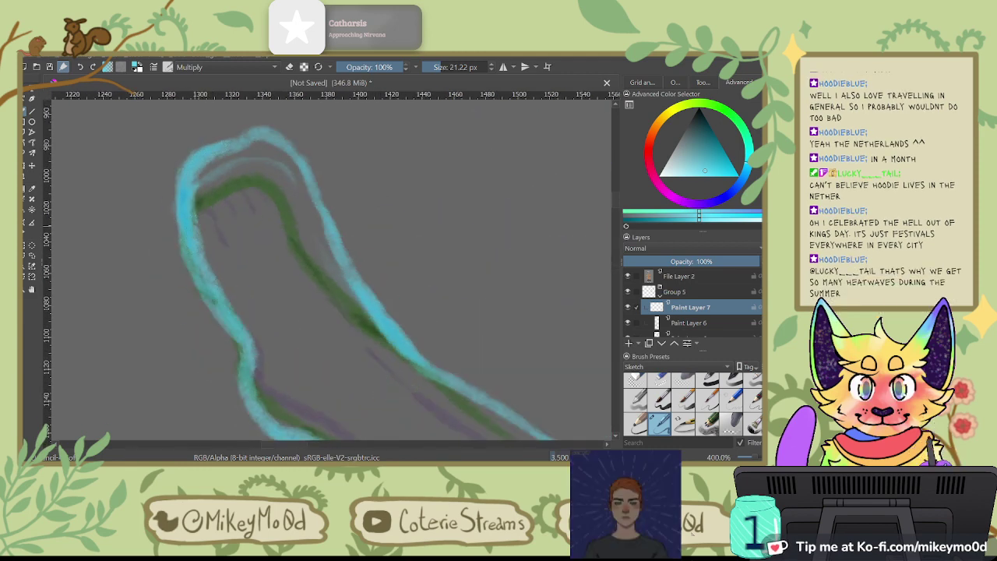
drag(184, 208, 184, 155)
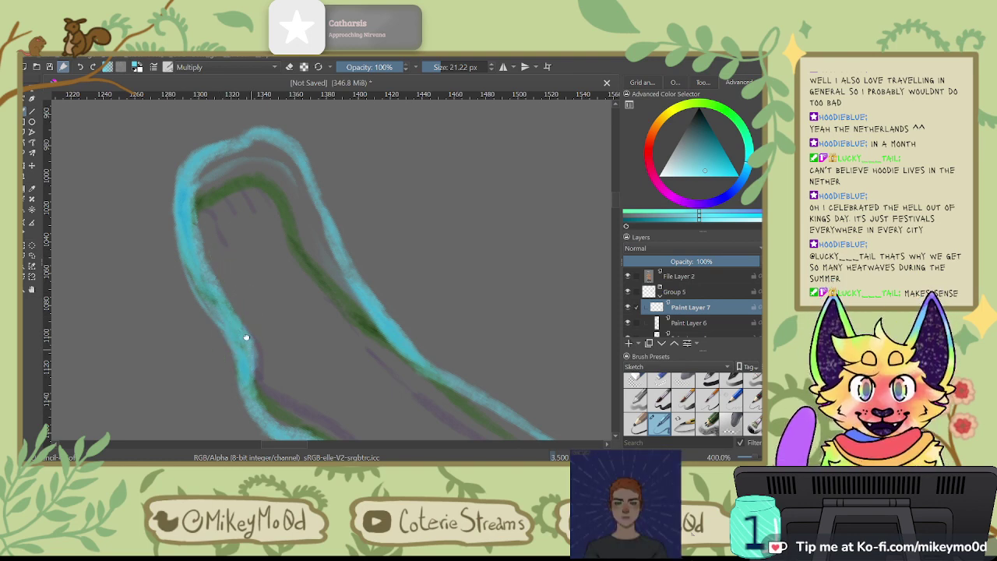
Step: Add a fuller cyan curve outside the existing line where the straight foot's inner side meets the ankle
drag(249, 352, 420, 192)
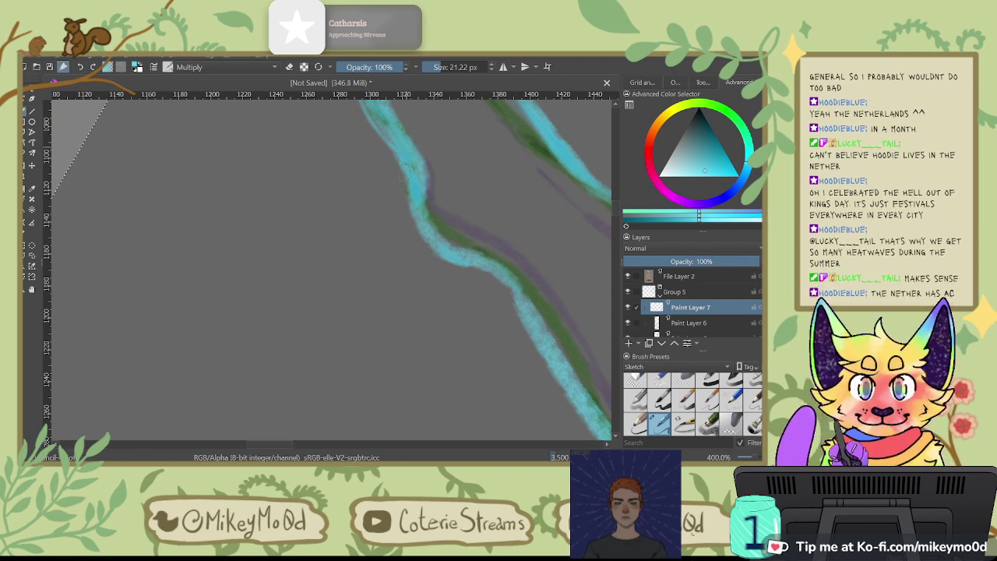
mouse_move(406, 170)
mouse_down()
mouse_move(404, 227)
mouse_move(432, 253)
mouse_up()
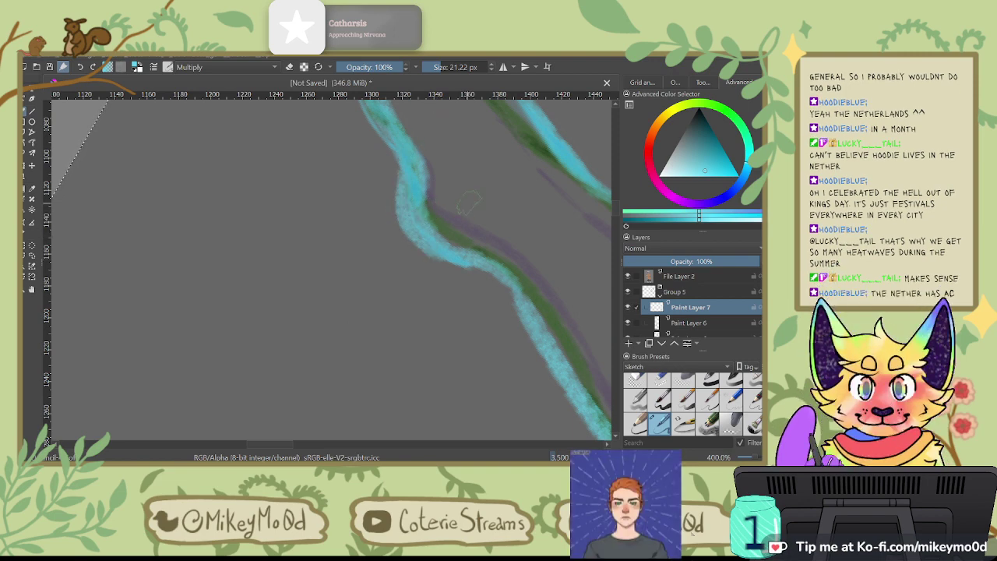
drag(469, 205, 478, 385)
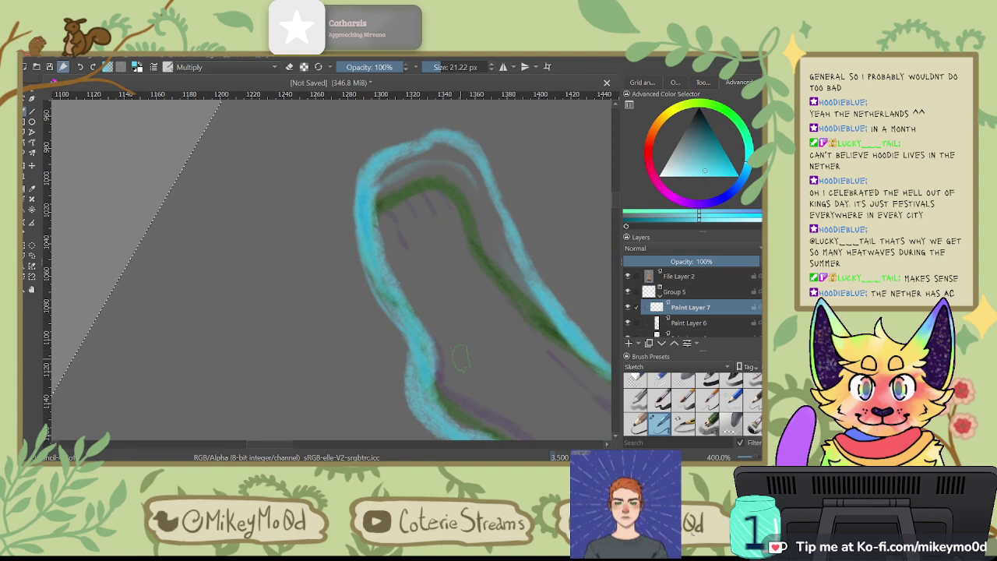
Step: Examine the enlarged feet against the full figure and the clothed reference
scroll(460, 358, down, 7)
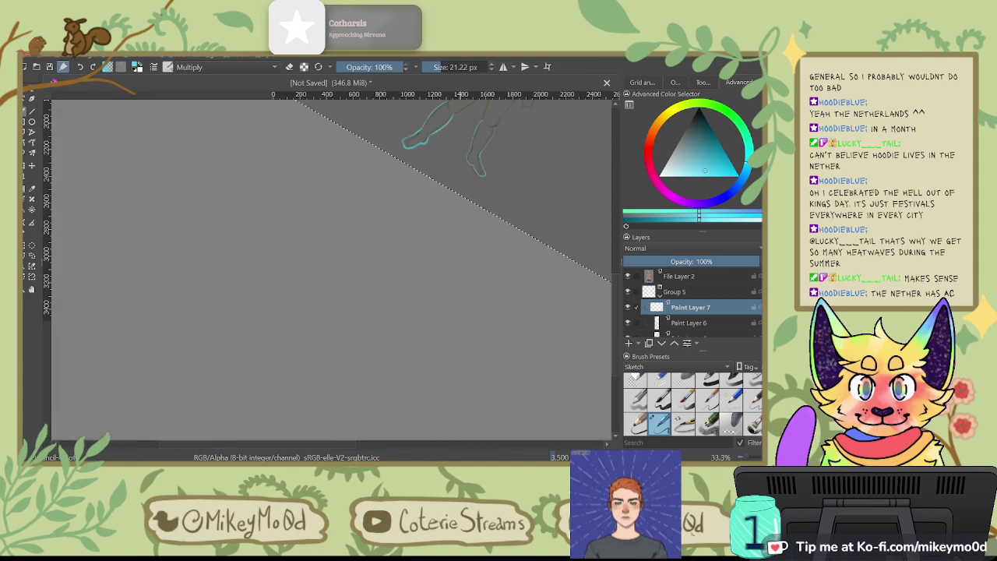
drag(491, 309, 444, 407)
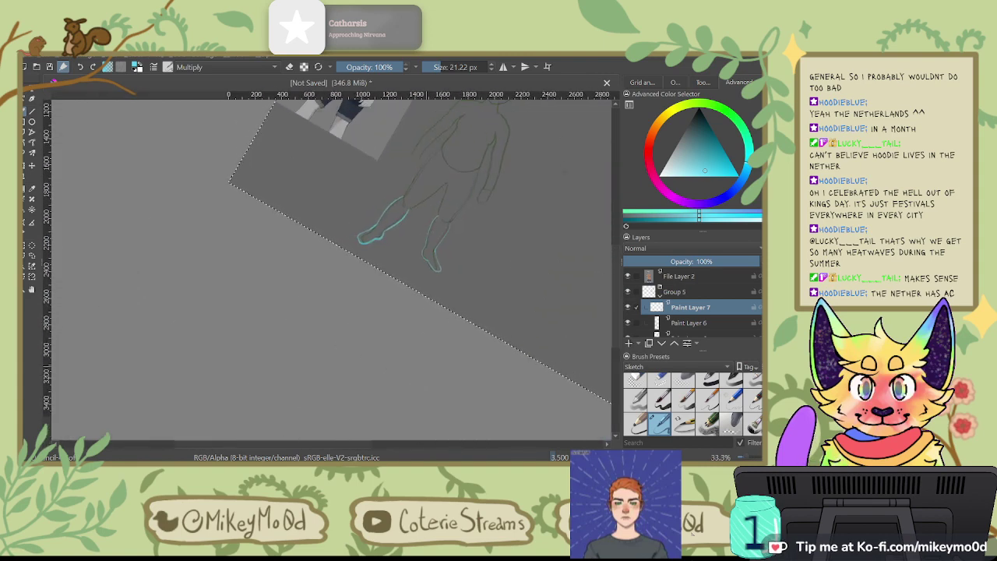
scroll(436, 401, down, 2)
scroll(420, 273, up, 2)
key(4)
key(4)
key(4)
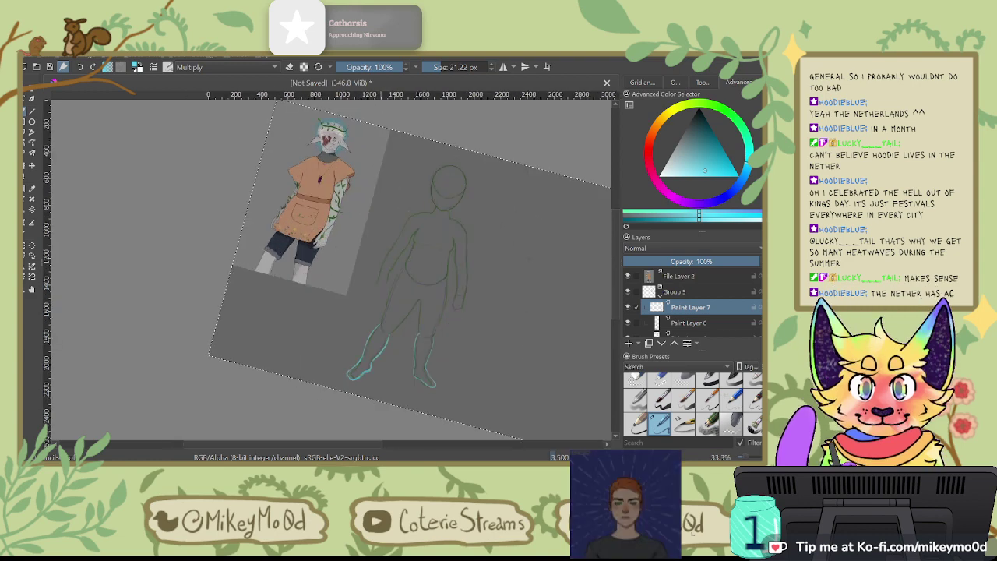
key(6)
scroll(478, 265, up, 2)
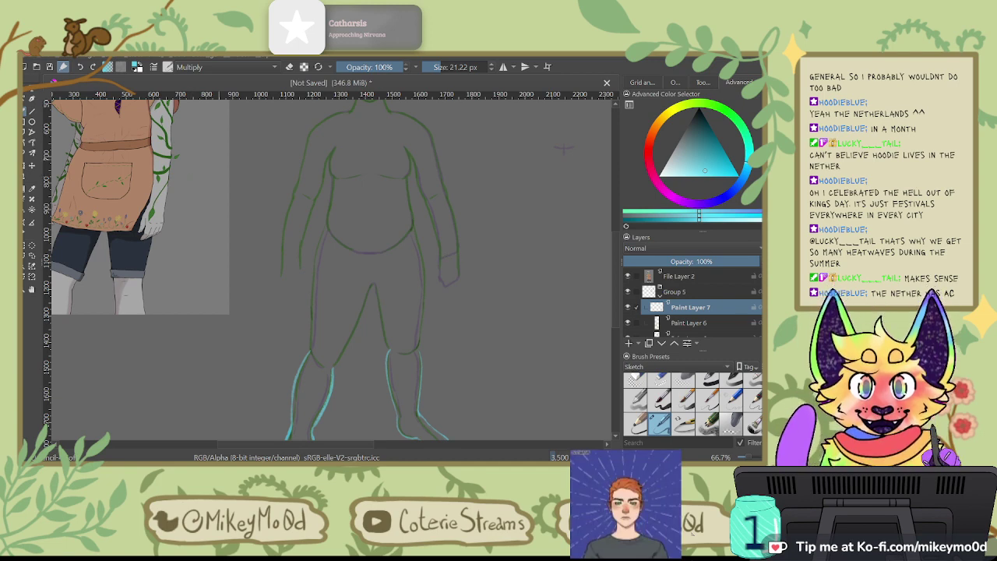
key(minus)
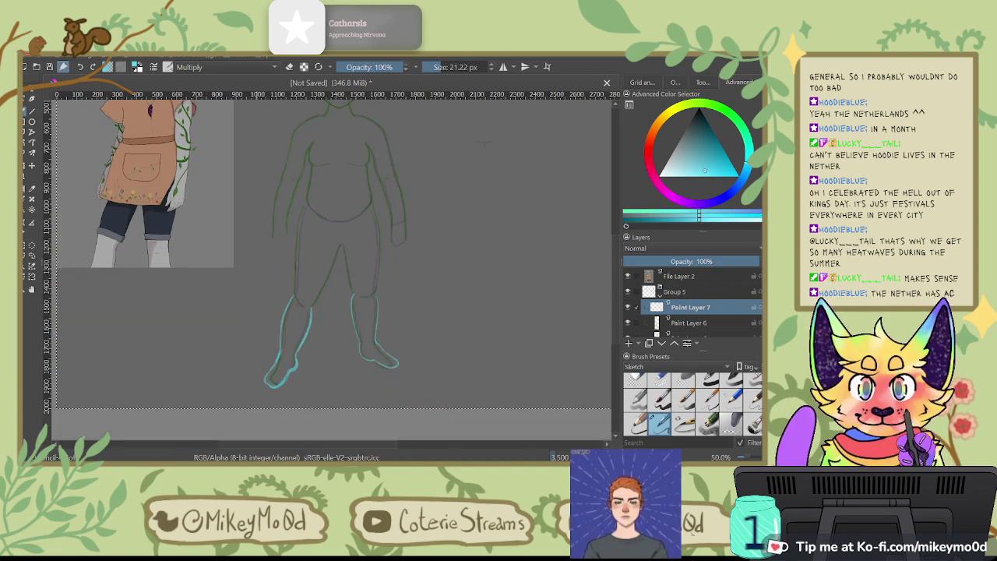
Step: Try to outline a larger box-shaped cyan hand around the small purple one
key(plus)
key(plus)
key(plus)
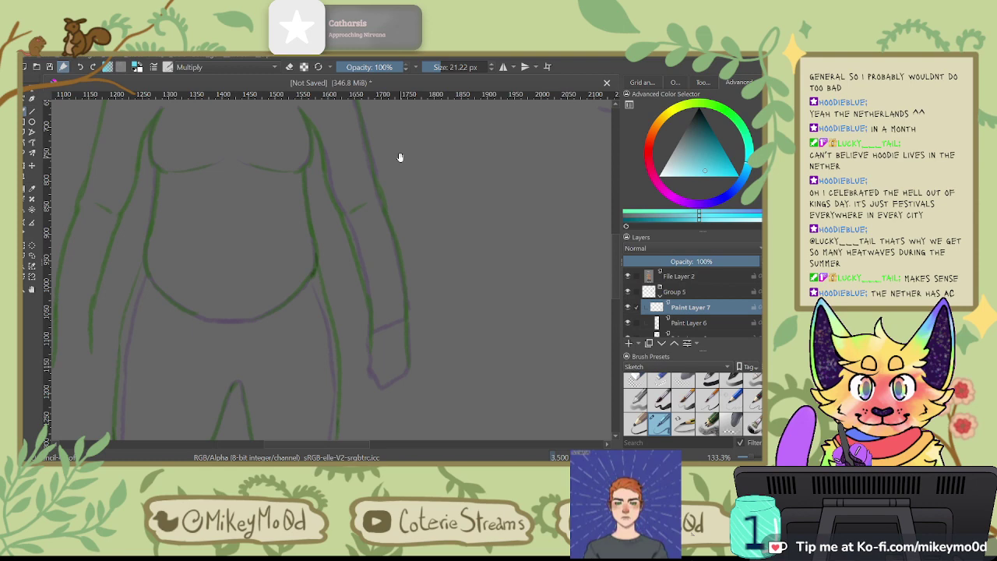
drag(400, 157, 423, 112)
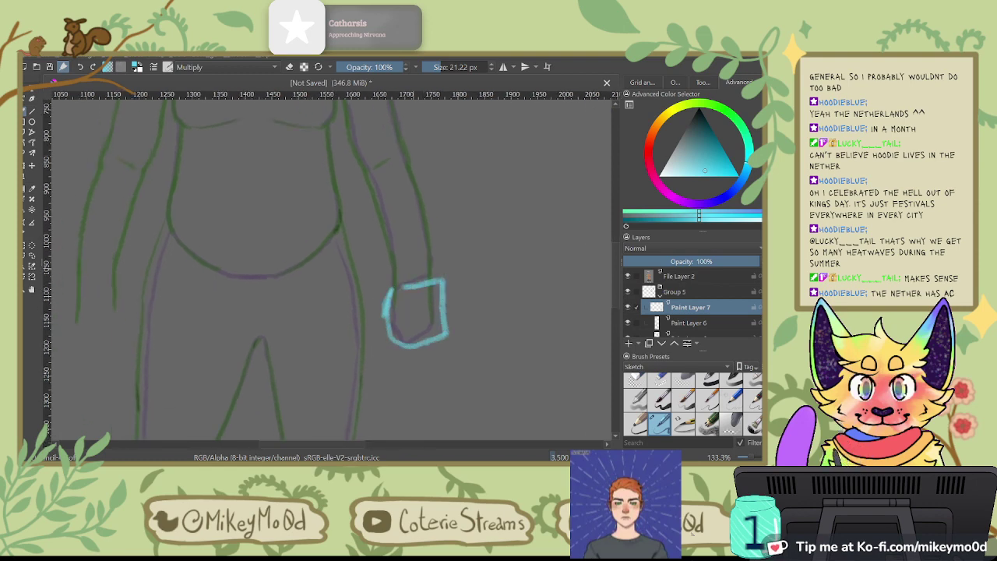
key(4)
key(ctrl+z)
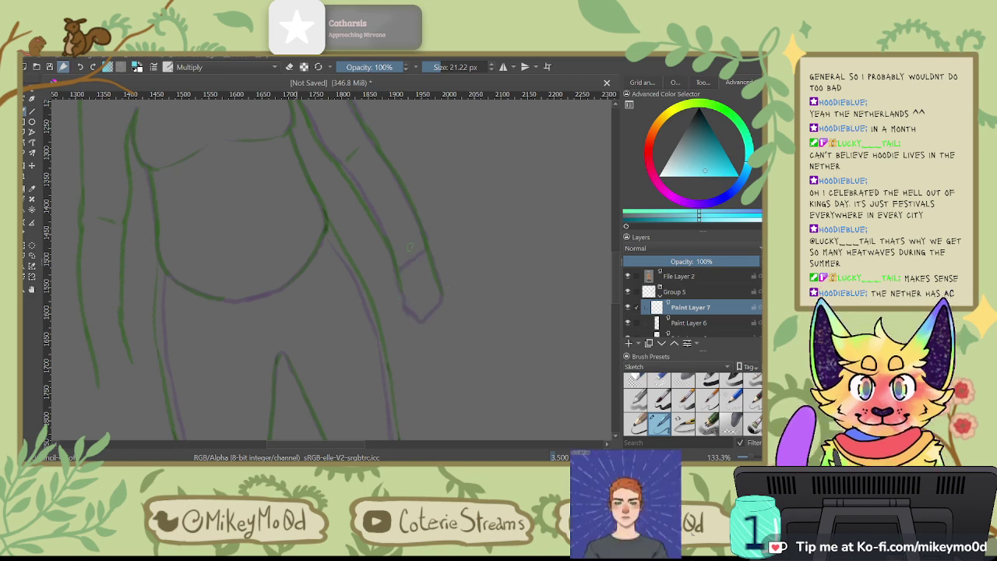
Step: Draw a larger cyan box around the purple hand, with an arrow toward it and the handwritten note "Hand Do"
mouse_move(459, 292)
mouse_down()
mouse_move(471, 312)
mouse_move(389, 289)
mouse_up()
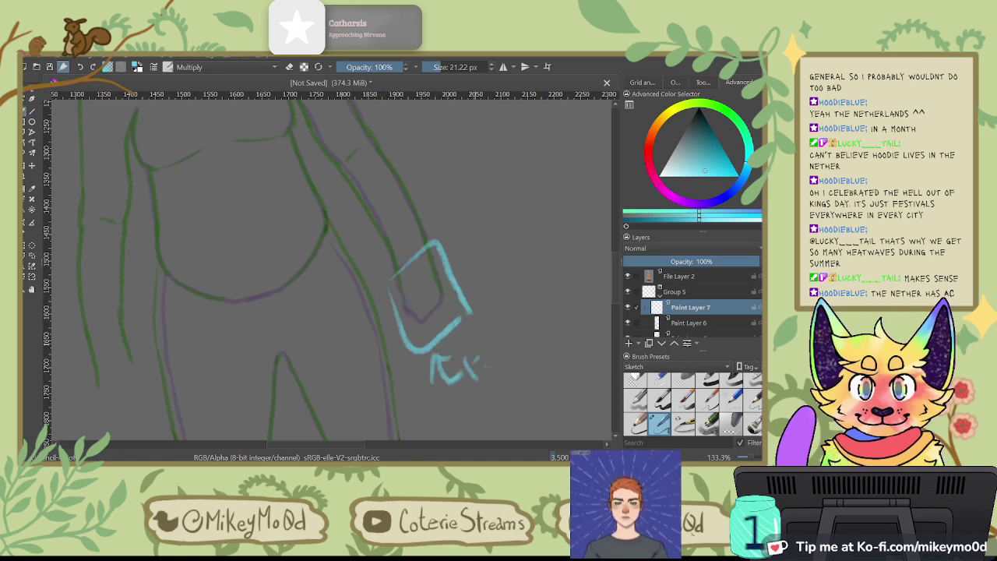
drag(481, 344, 486, 367)
drag(472, 361, 492, 355)
drag(503, 345, 511, 356)
drag(536, 288, 565, 307)
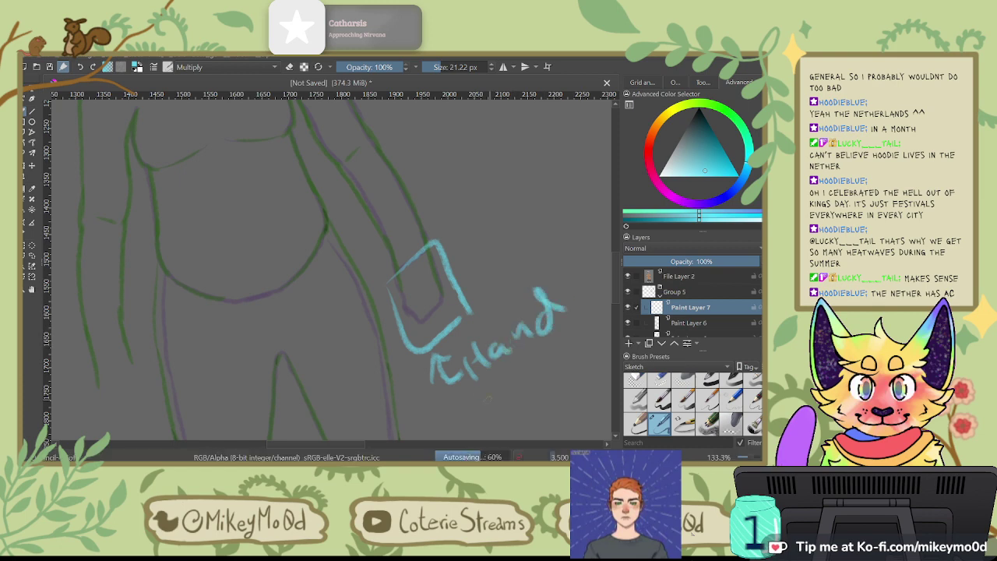
mouse_move(484, 386)
mouse_down()
mouse_move(486, 412)
mouse_move(529, 386)
mouse_up()
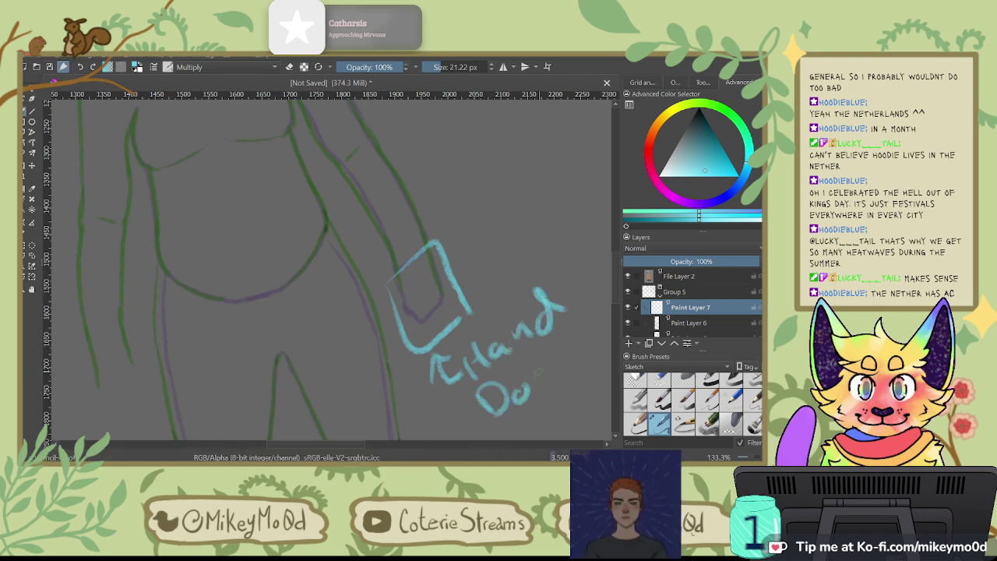
Step: Undo the handwritten lettering and rewrite the cyan note beside the arrow at the hand
key(ctrl+z)
key(ctrl+z)
key(ctrl+z)
key(ctrl+z)
key(ctrl+z)
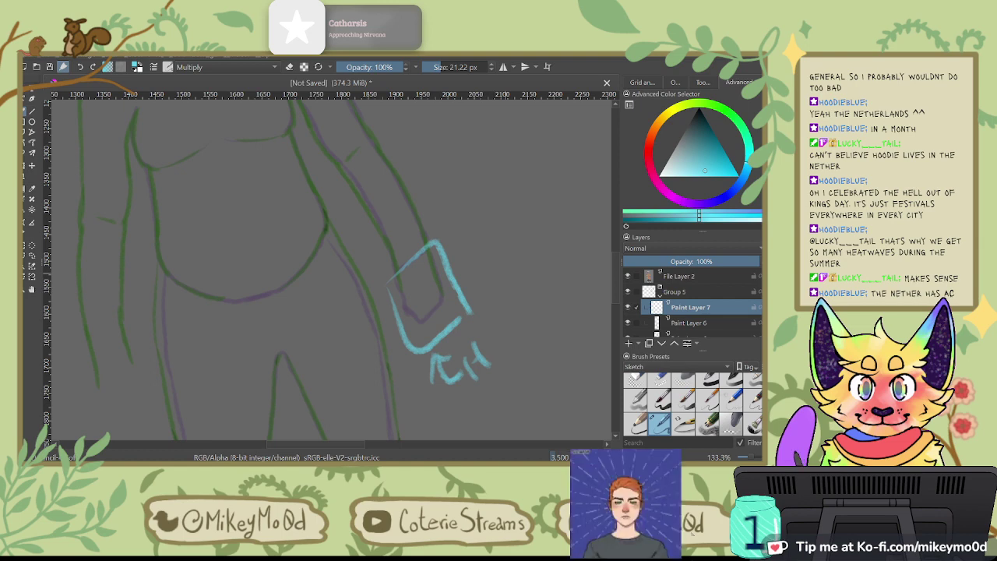
key(ctrl+z)
drag(469, 356, 468, 379)
drag(500, 349, 511, 348)
drag(524, 294, 547, 314)
drag(532, 310, 566, 296)
drag(562, 274, 576, 269)
Step: Show the Copy of File Layer 3 reference and move it slightly down beneath the head sketch
mouse_move(374, 335)
mouse_down()
mouse_move(412, 403)
mouse_move(506, 489)
mouse_up()
drag(399, 134, 483, 352)
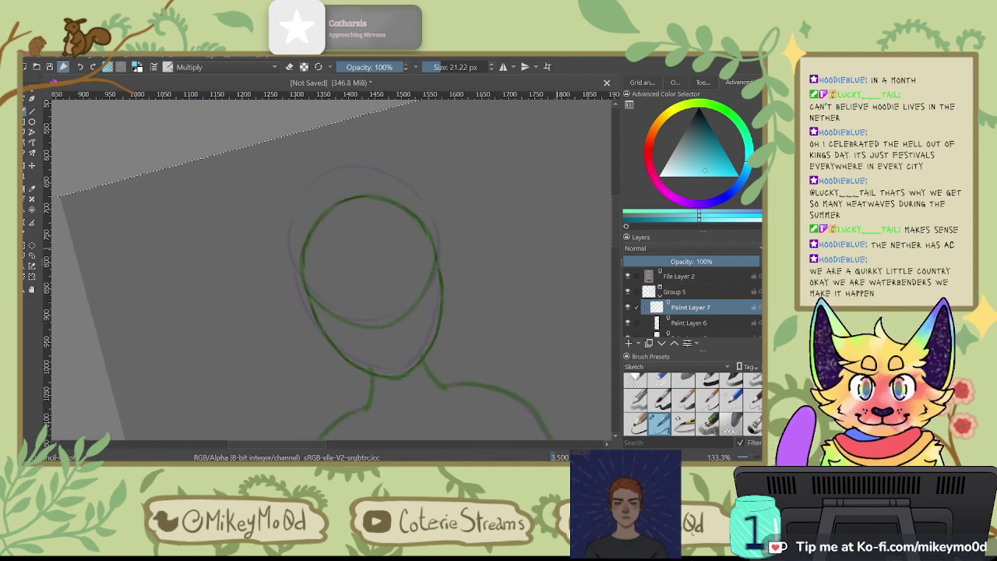
scroll(686, 303, down, 5)
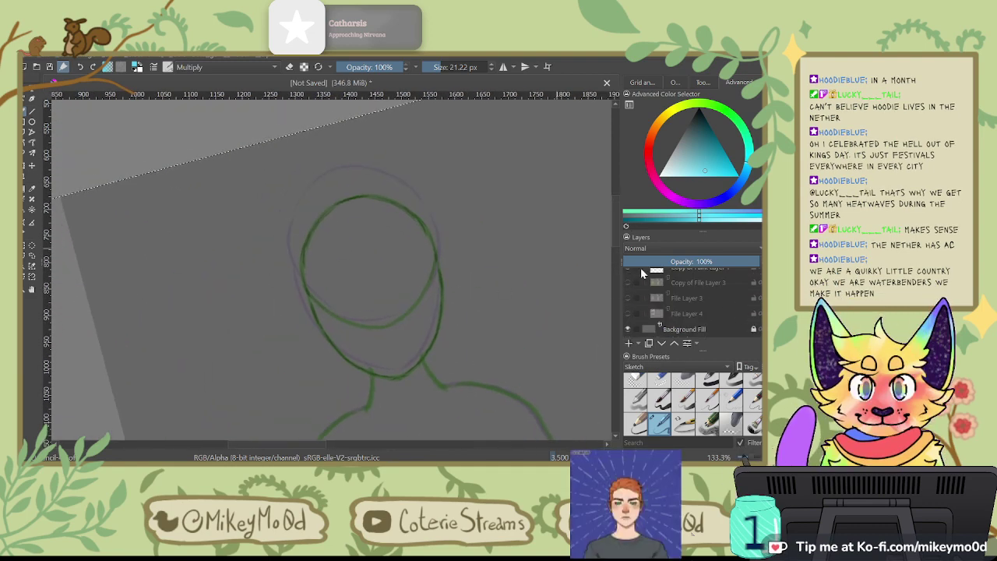
click(628, 282)
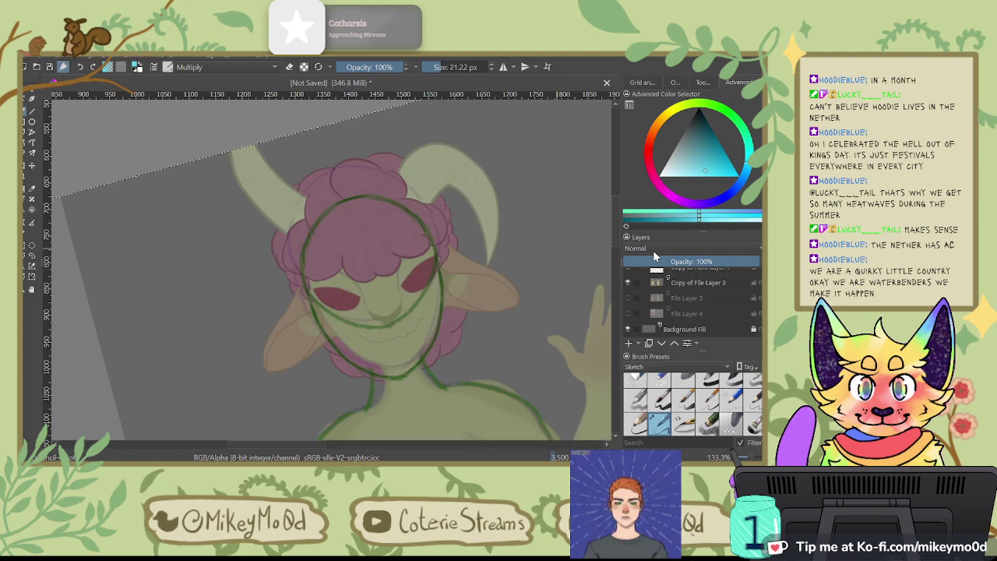
click(700, 282)
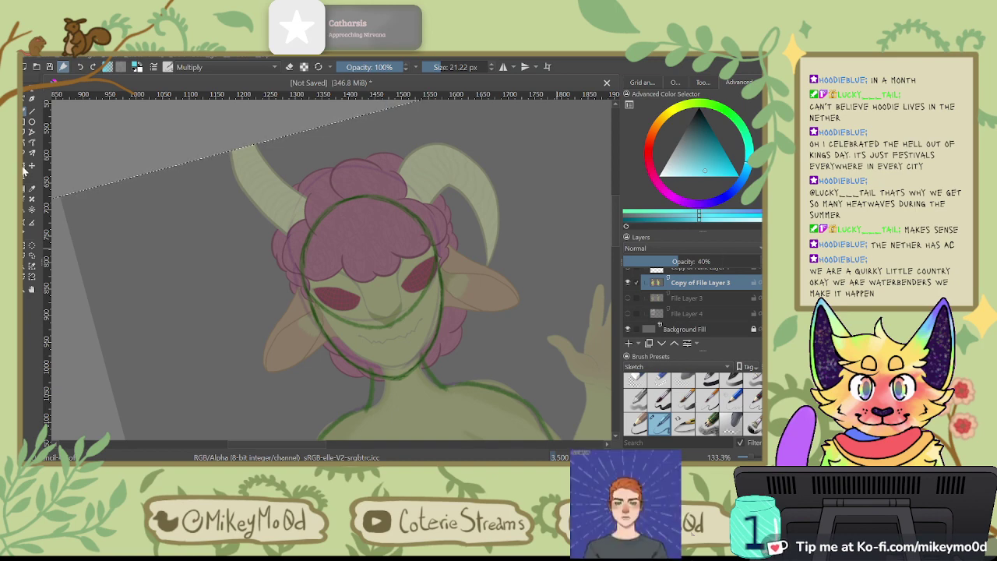
drag(395, 321, 400, 325)
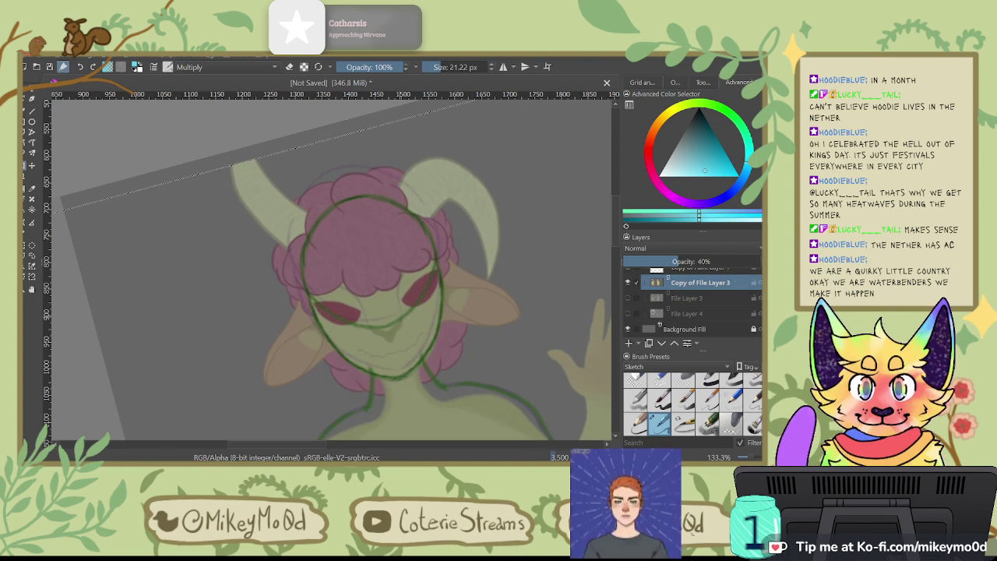
Step: Activate Paint Layer 7 and try a short cyan stroke on the lower edge of the pink fringe
scroll(692, 304, up, 5)
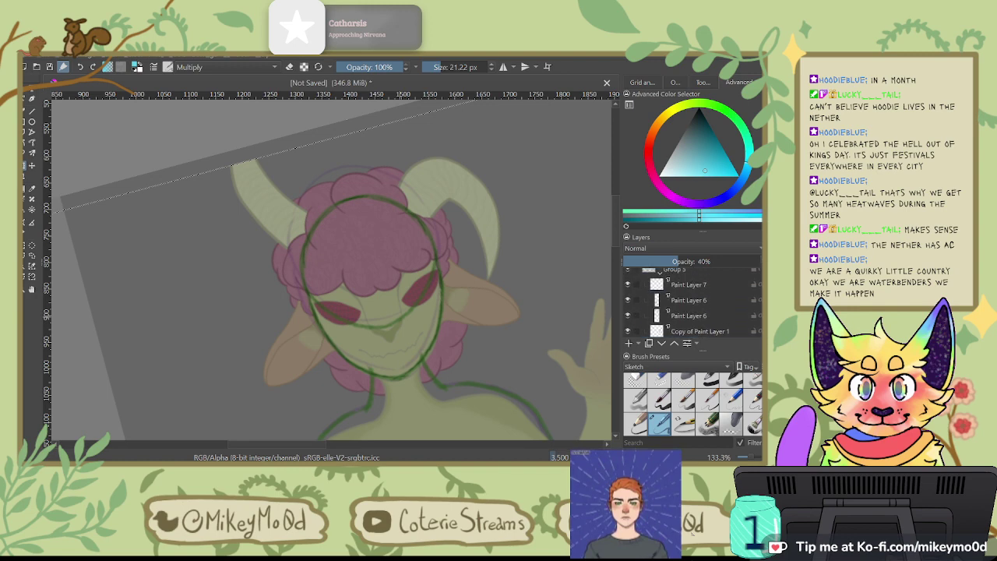
click(701, 298)
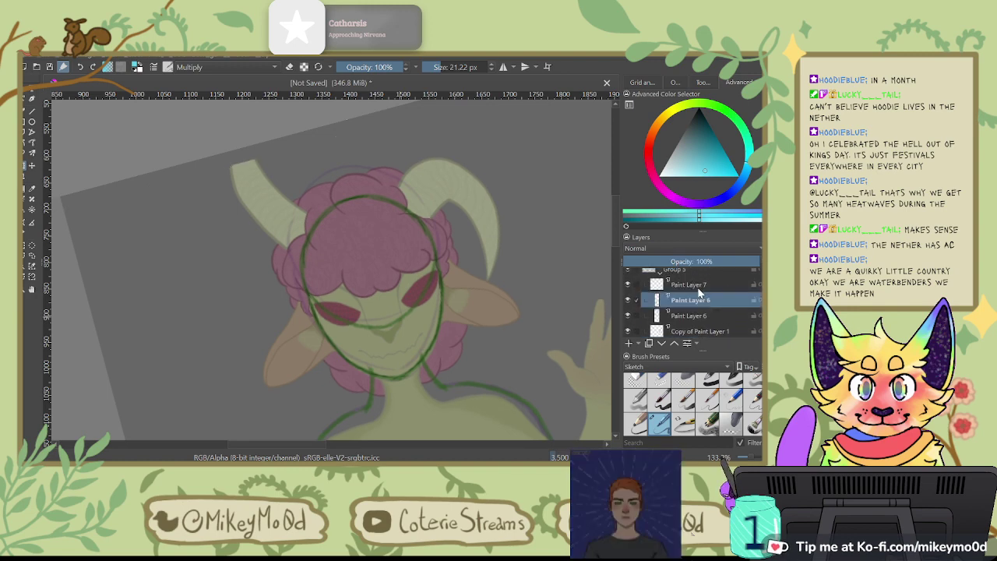
click(699, 286)
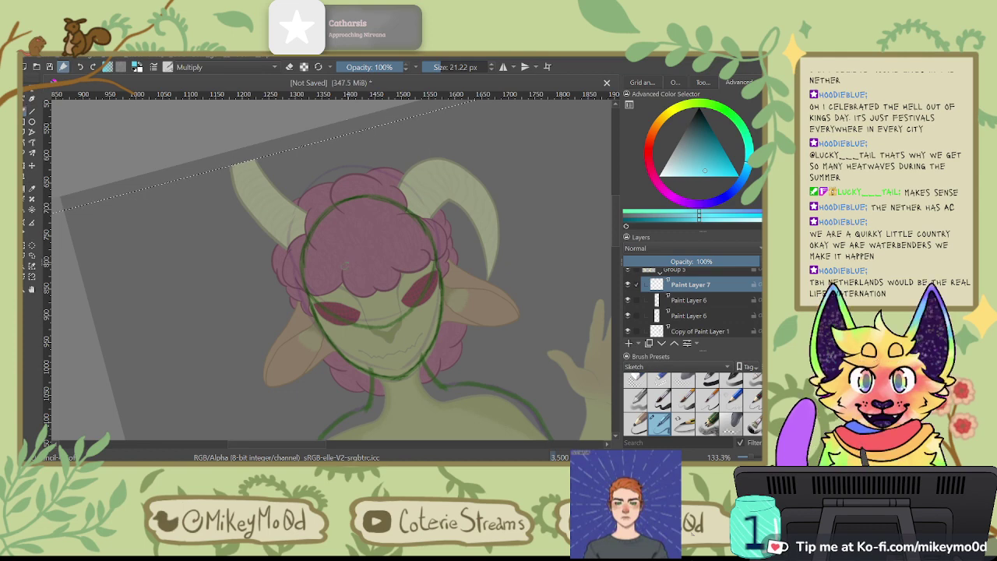
drag(347, 285, 374, 281)
scroll(374, 282, down, 1)
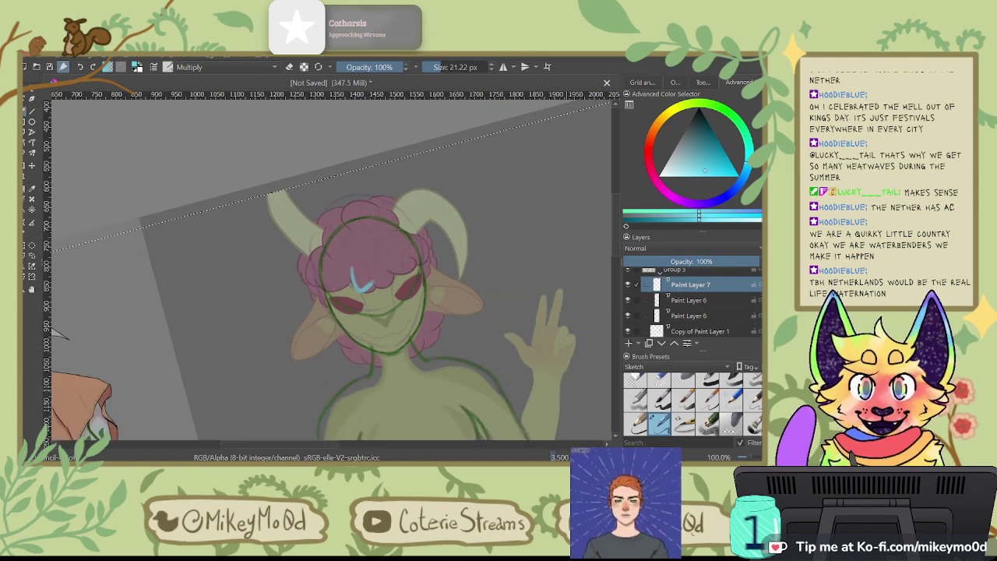
scroll(374, 281, down, 1)
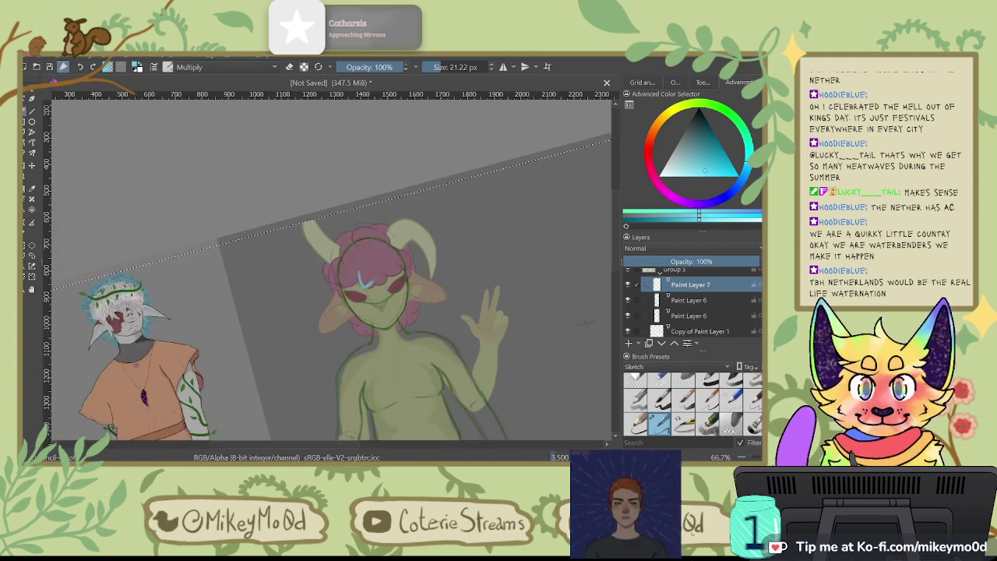
scroll(374, 281, up, 2)
key(plus)
key(plus)
key(plus)
key(plus)
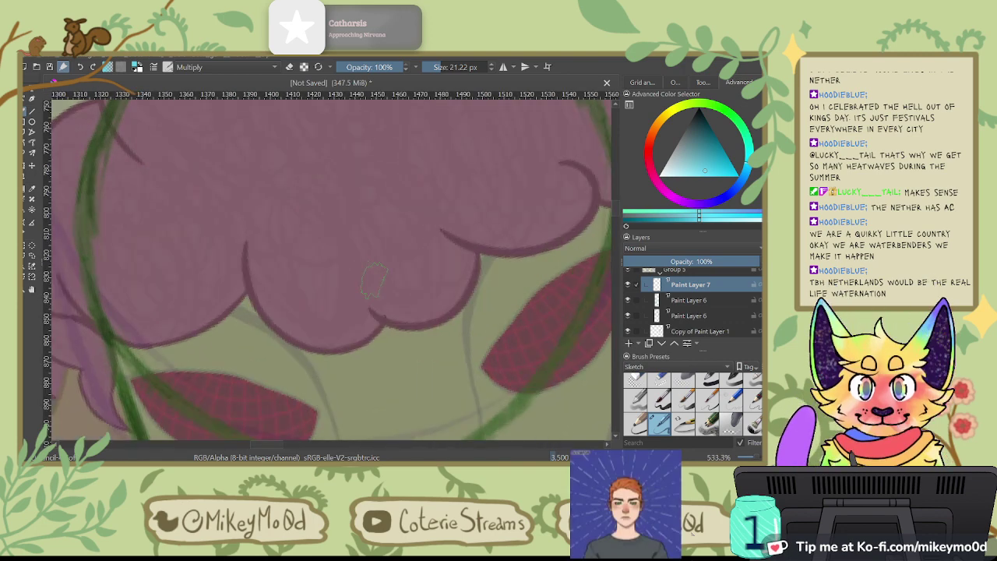
Step: Try tracing the scalloped fringe and the curl above the right-hand eye with thick cyan strokes
mouse_move(245, 226)
mouse_down()
mouse_move(277, 339)
mouse_move(375, 321)
mouse_up()
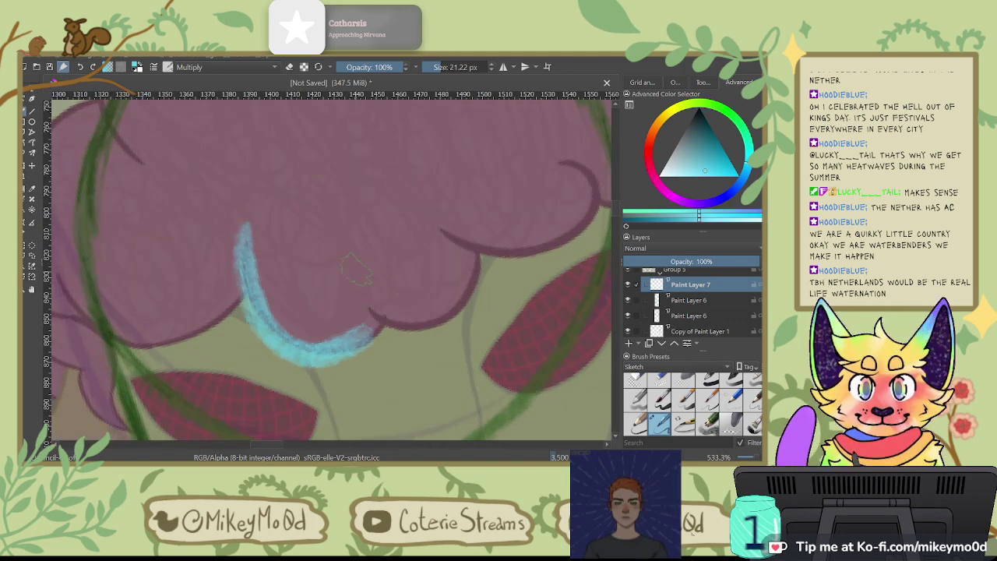
mouse_move(358, 285)
mouse_down()
mouse_move(471, 307)
mouse_move(499, 260)
mouse_up()
mouse_move(405, 206)
mouse_down()
mouse_move(600, 204)
mouse_move(433, 302)
mouse_up()
mouse_move(323, 126)
mouse_down()
mouse_move(433, 168)
mouse_move(365, 289)
mouse_up()
drag(437, 255, 421, 302)
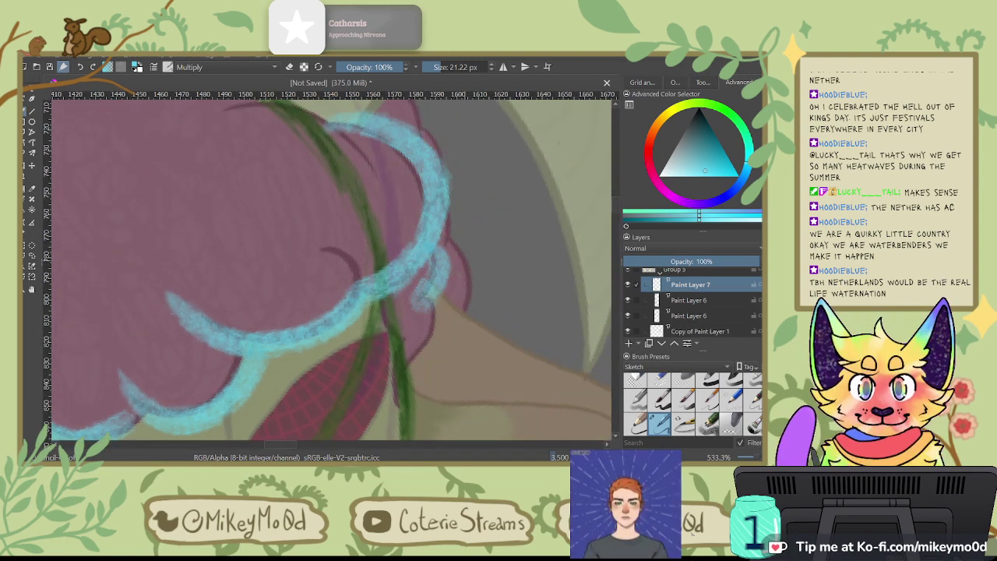
key(ctrl+z)
drag(321, 247, 362, 274)
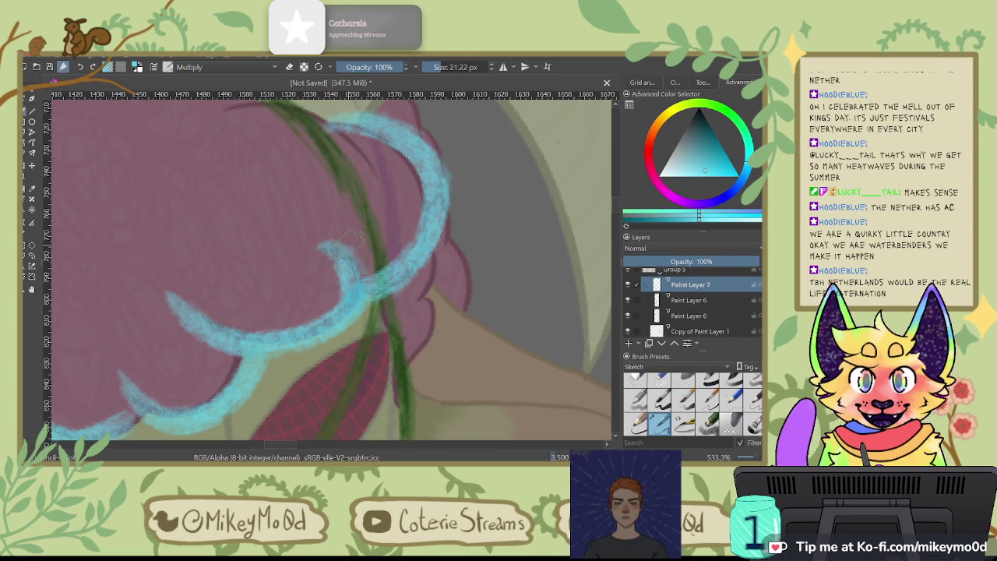
Step: Undo the thick cyan fringe strokes and reduce the brush size to 9.94 px
key(ctrl+z)
key(ctrl+z)
key(ctrl+z)
key(ctrl+z)
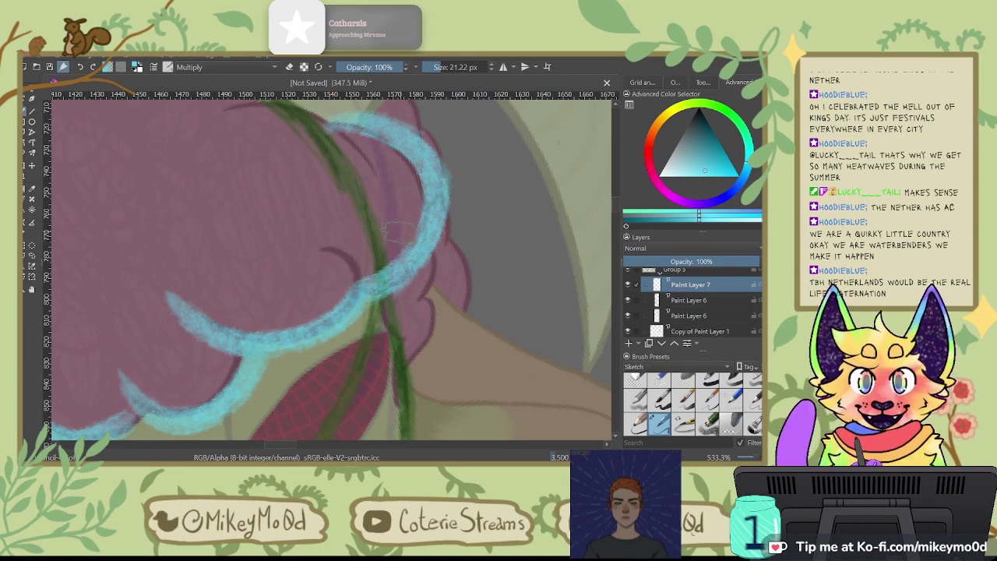
mouse_move(298, 274)
mouse_down()
mouse_move(513, 184)
mouse_move(467, 206)
mouse_up()
key(ctrl+z)
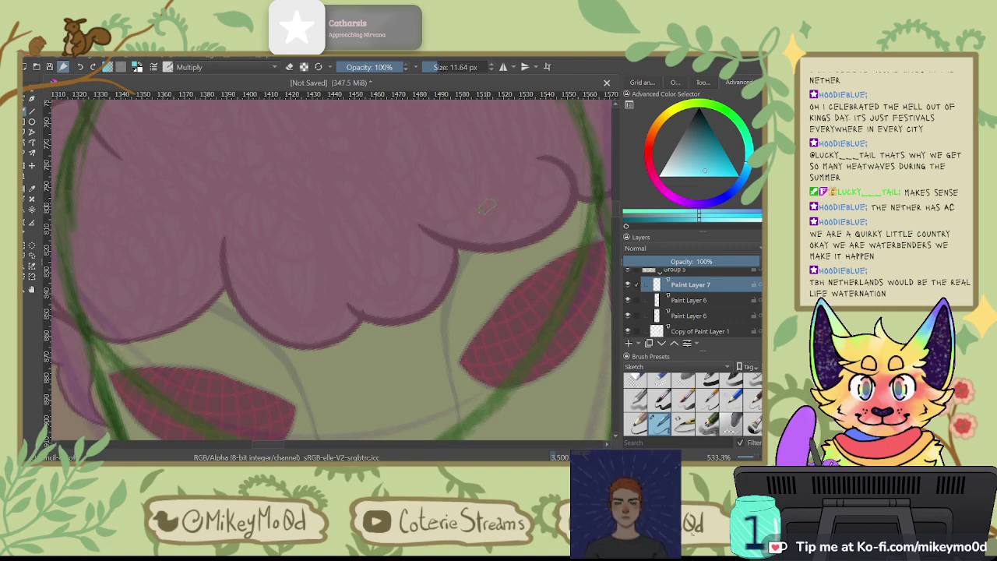
mouse_move(222, 212)
mouse_down()
mouse_move(335, 331)
mouse_move(365, 276)
mouse_up()
key(ctrl+z)
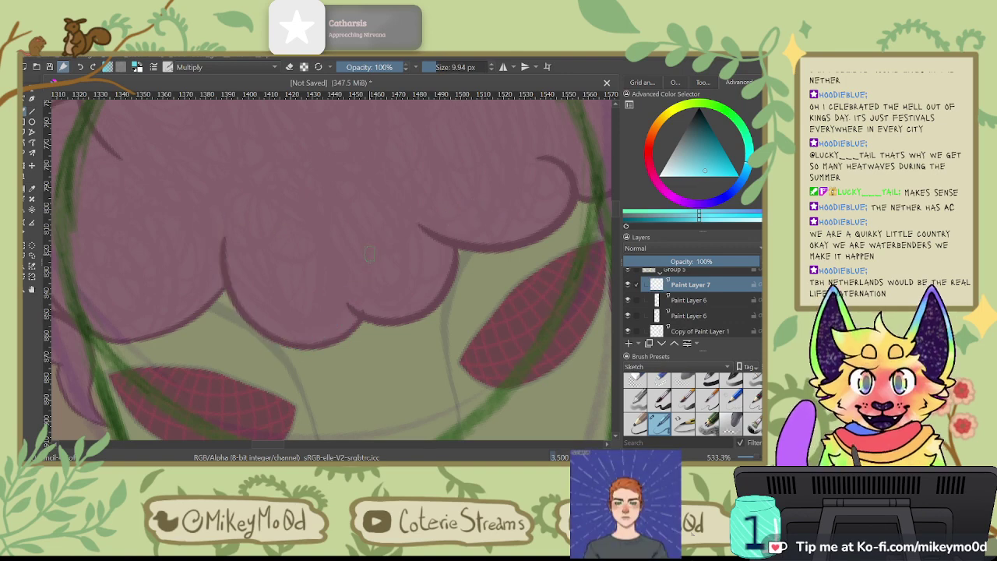
Step: Try outlining the two middle scallops of the fringe with thinner cyan strokes
drag(222, 214, 342, 343)
mouse_move(335, 292)
mouse_down()
mouse_move(362, 315)
mouse_move(432, 280)
mouse_move(465, 242)
mouse_up()
key(ctrl+z)
drag(345, 312, 463, 263)
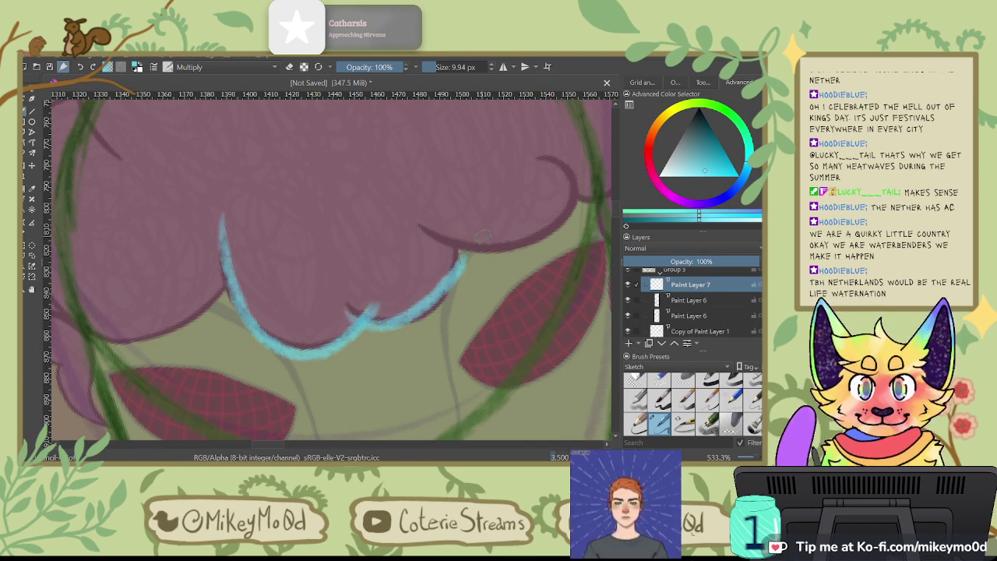
key(ctrl+z)
key(ctrl+z)
Step: Try retracing the fringe scallops in thin cyan, adding the upper curl and a wavy lock beside the right-hand ear
drag(360, 318, 224, 282)
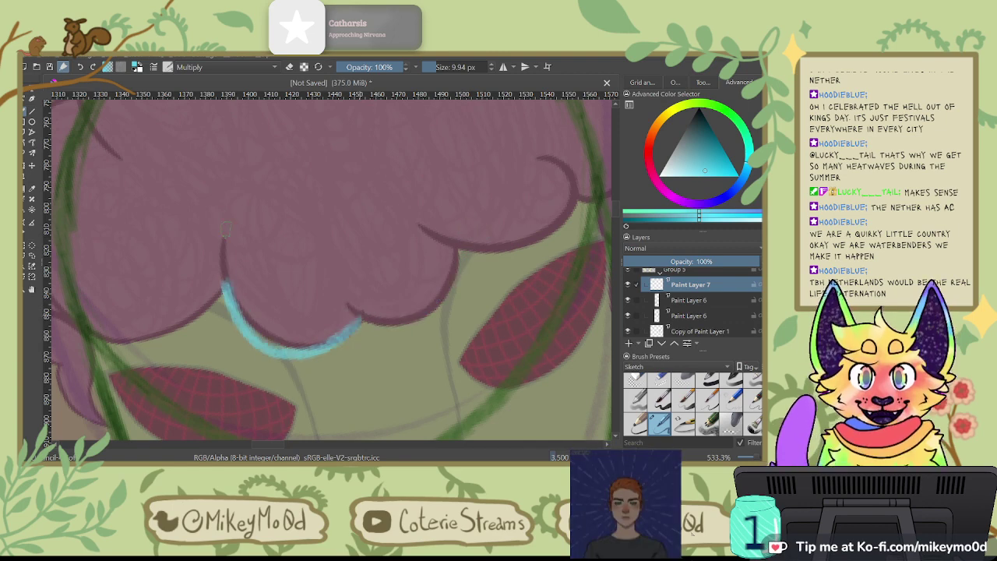
drag(335, 284, 471, 259)
mouse_move(412, 220)
mouse_down()
mouse_move(581, 204)
mouse_move(369, 308)
mouse_up()
drag(329, 243, 386, 297)
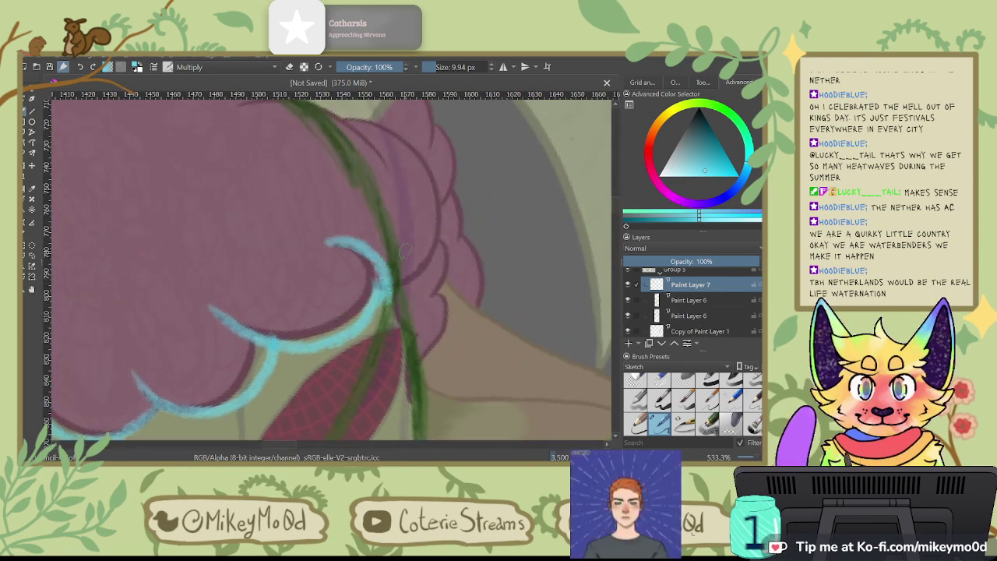
key(ctrl+z)
drag(335, 227, 387, 291)
mouse_move(363, 117)
mouse_down()
mouse_move(446, 179)
mouse_move(383, 290)
mouse_up()
mouse_move(450, 243)
mouse_down()
mouse_move(436, 284)
mouse_move(433, 407)
mouse_up()
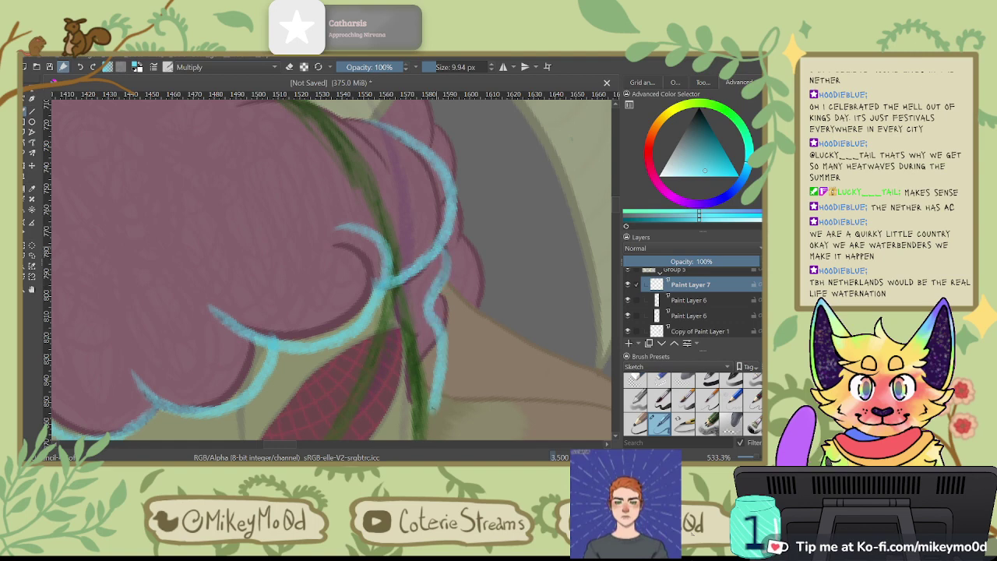
Step: Try outlining a thin cyan lock of hair hanging between the left-hand eye and ear, joined to the fringe
drag(472, 317, 488, 233)
mouse_move(400, 204)
mouse_down()
mouse_move(433, 360)
mouse_move(458, 412)
mouse_move(453, 266)
mouse_up()
drag(459, 311, 554, 248)
drag(154, 405, 320, 347)
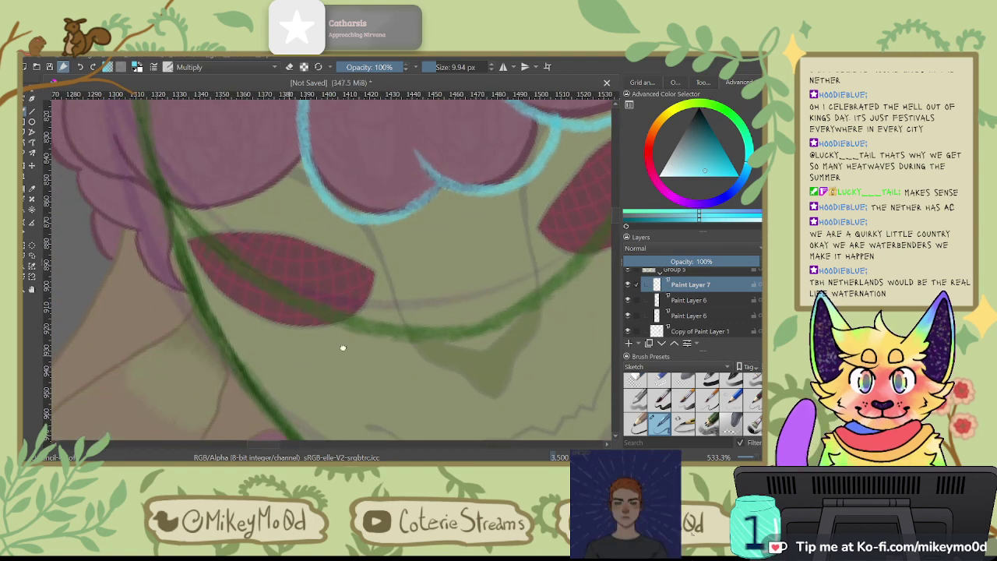
drag(176, 313, 416, 311)
scroll(397, 255, down, 8)
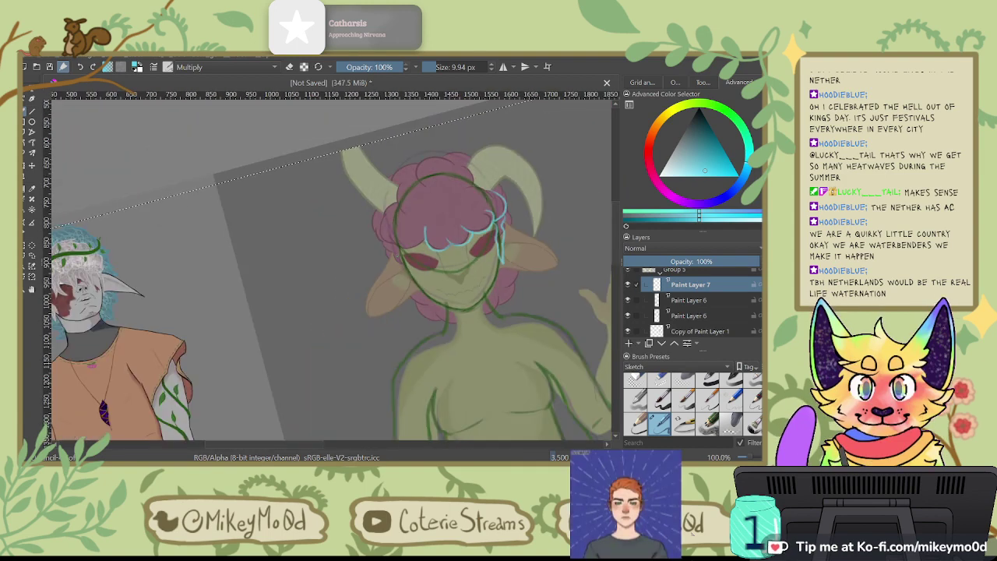
scroll(396, 255, up, 2)
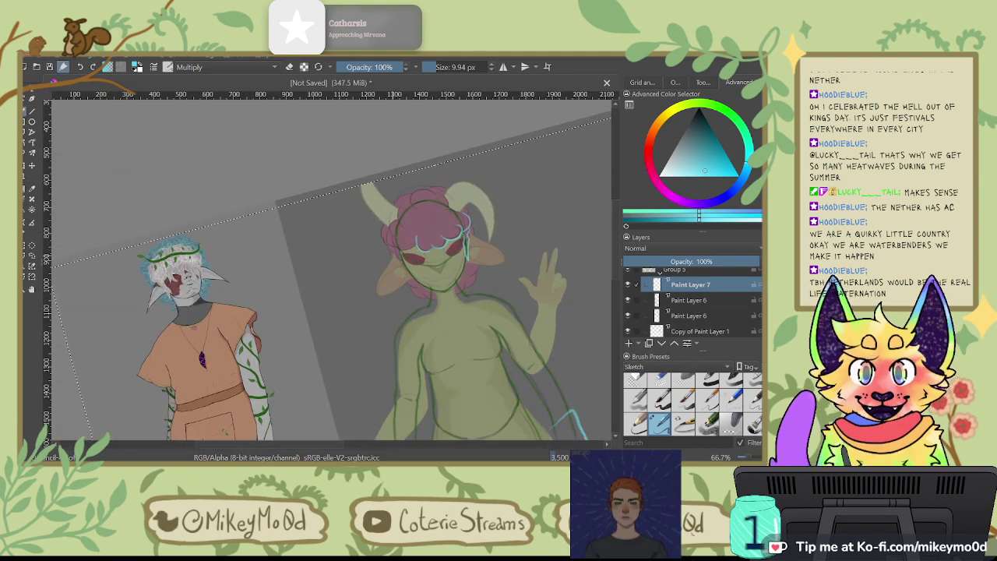
scroll(436, 263, up, 4)
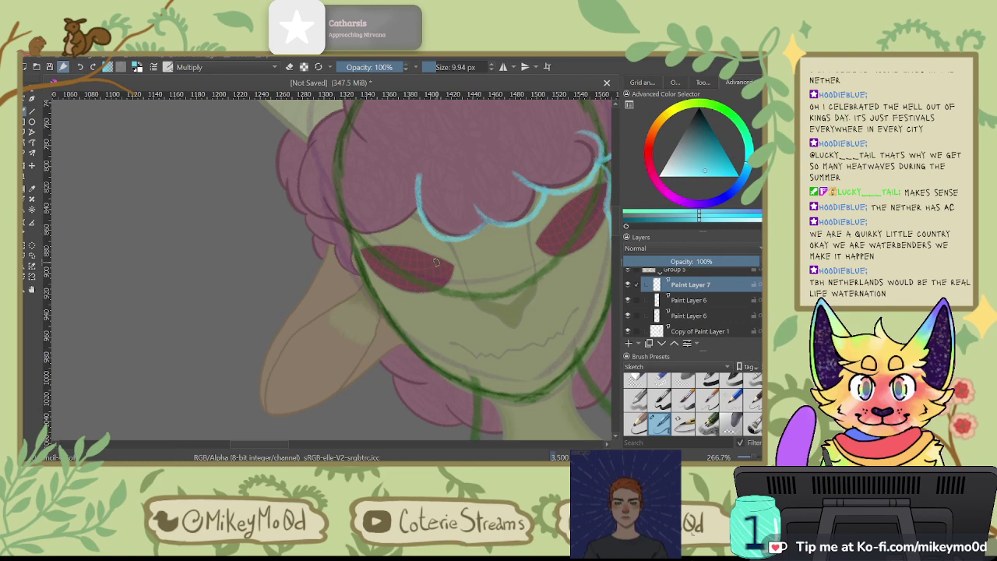
mouse_move(355, 238)
mouse_down()
mouse_move(365, 305)
mouse_move(401, 335)
mouse_move(413, 382)
mouse_up()
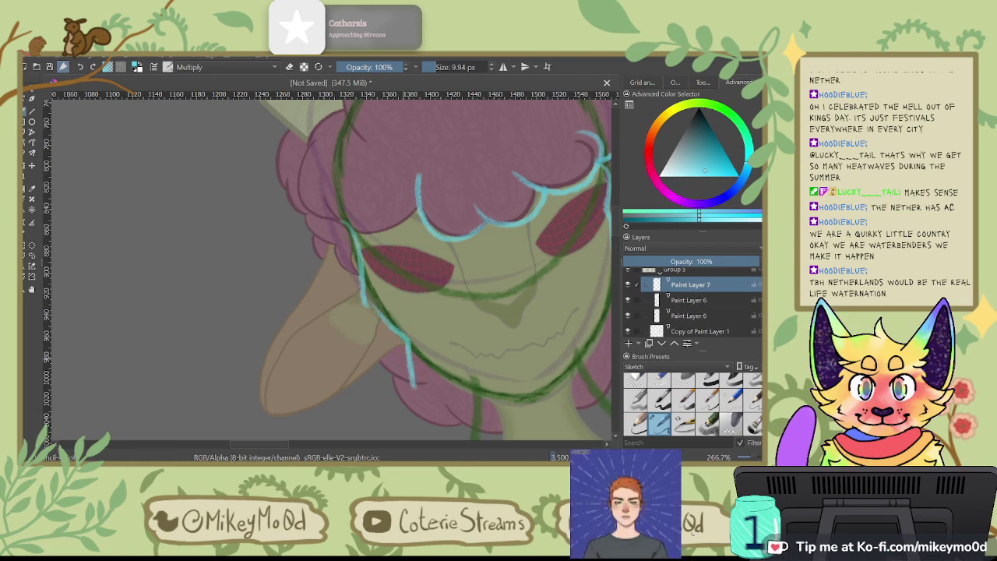
mouse_move(371, 232)
mouse_down()
mouse_move(380, 287)
mouse_move(417, 374)
mouse_up()
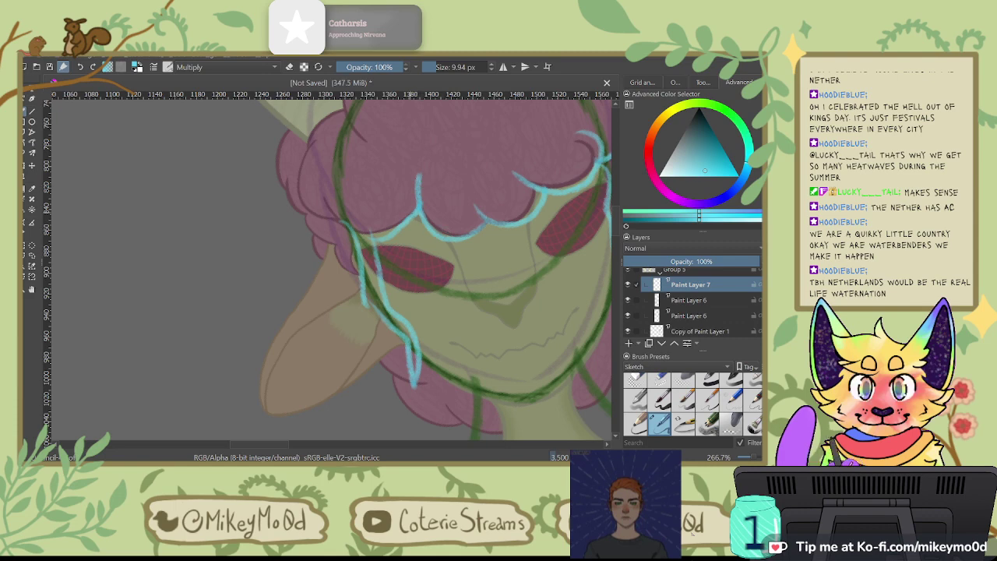
Step: Undo all the thin cyan fringe and side-lock strokes on the head
drag(446, 273, 447, 239)
key(ctrl+z)
key(ctrl+z)
key(ctrl+z)
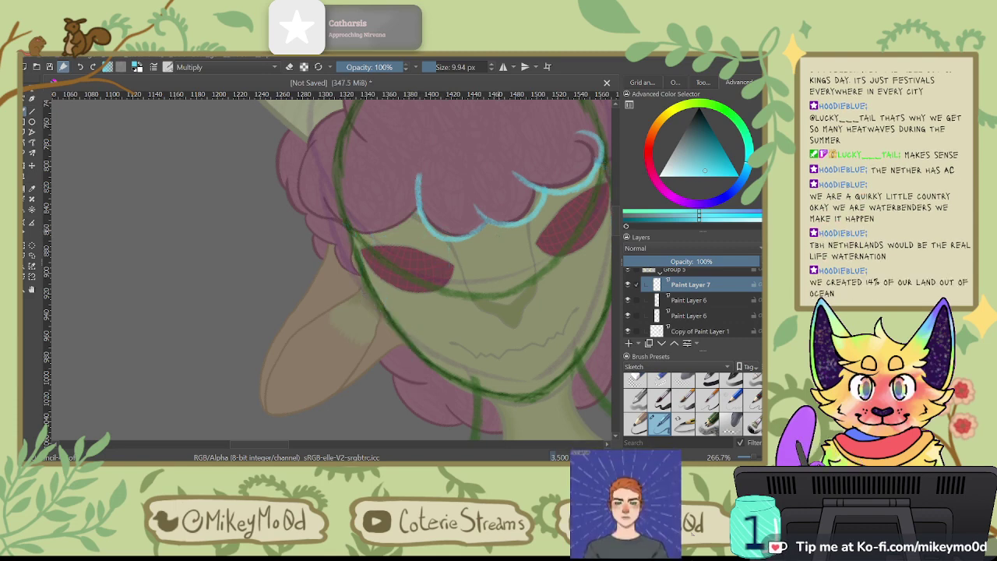
key(ctrl+z)
key(ctrl+z)
key(ctrl+z)
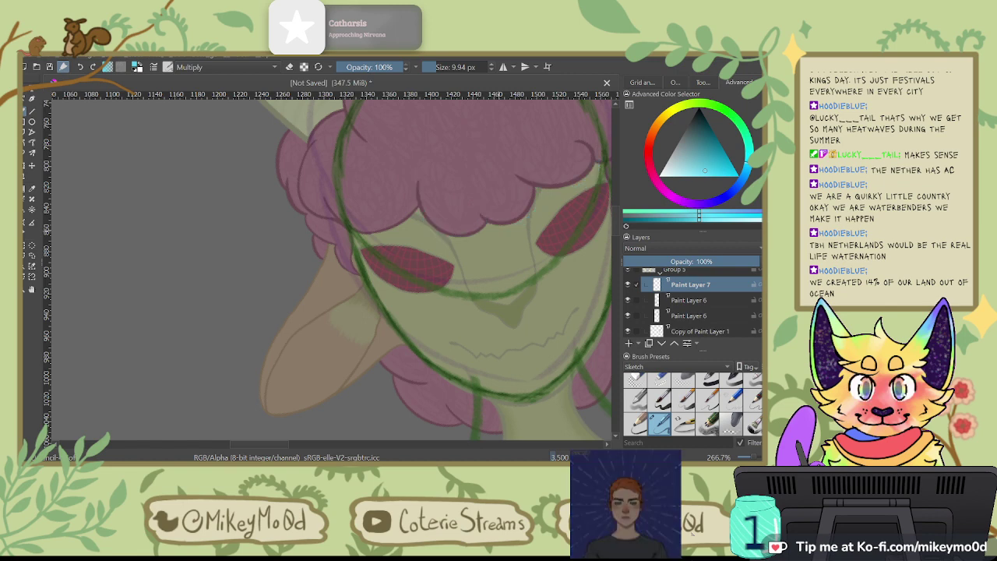
Step: Try a narrow cyan side lock beside the left-hand eye, with pointed strands over that eye
mouse_move(495, 245)
mouse_down()
mouse_move(421, 223)
mouse_move(433, 260)
mouse_move(425, 270)
mouse_up()
mouse_move(219, 238)
mouse_down()
mouse_move(278, 351)
mouse_move(269, 318)
mouse_up()
mouse_move(250, 253)
mouse_down()
mouse_move(288, 287)
mouse_move(301, 253)
mouse_up()
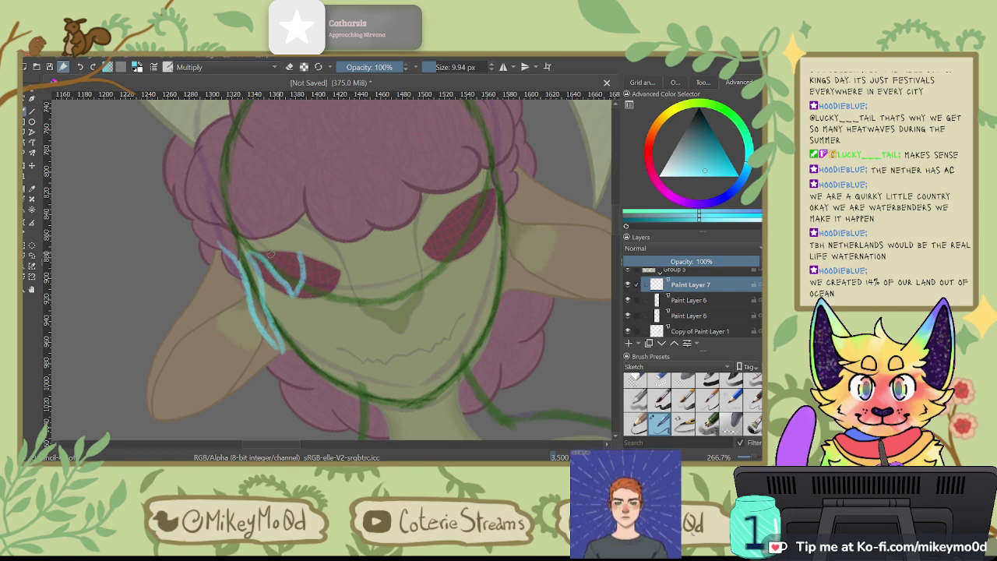
key(ctrl+z)
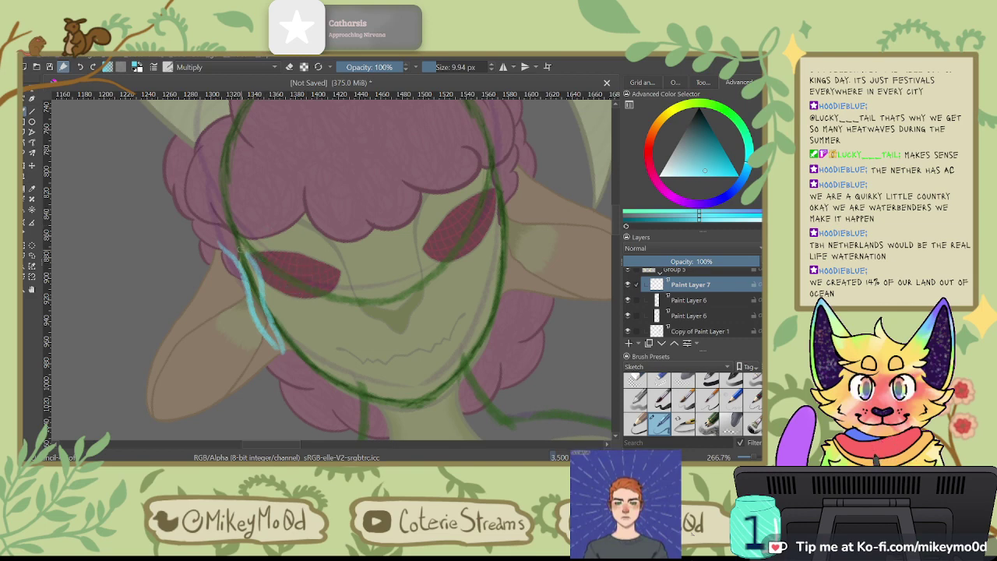
mouse_move(281, 299)
mouse_down()
mouse_move(288, 270)
mouse_move(353, 292)
mouse_up()
key(ctrl+z)
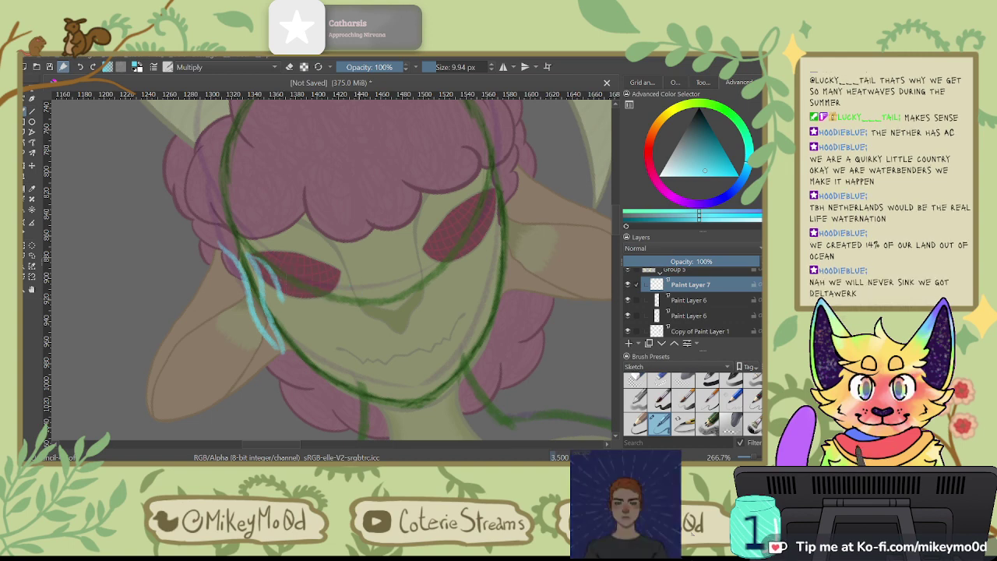
Step: Try a matching cyan side lock beside the right-hand eye and a jagged fringe line across the left-hand eye
drag(515, 161, 507, 194)
drag(503, 201, 520, 294)
drag(495, 179, 485, 231)
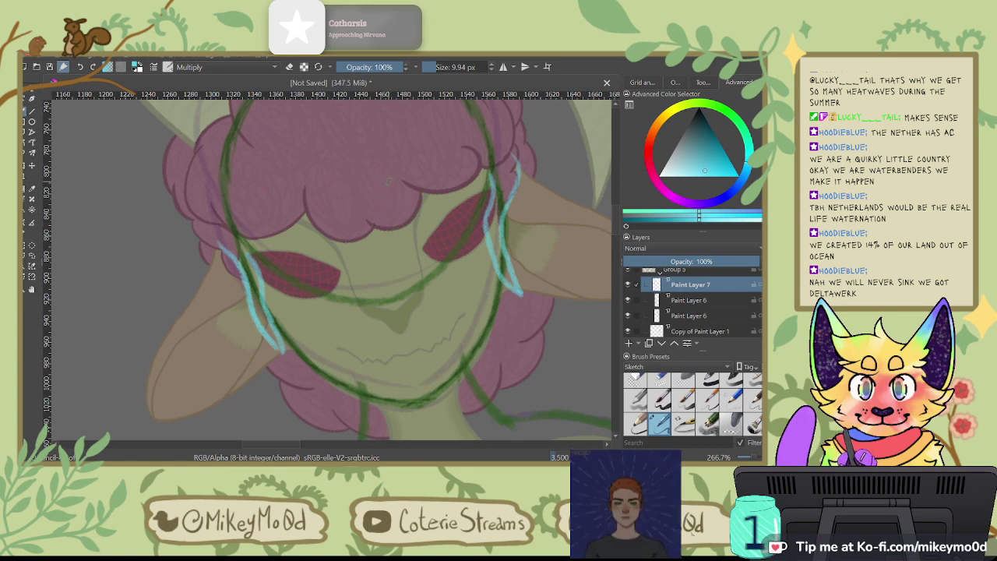
mouse_move(258, 272)
mouse_down()
mouse_move(293, 249)
mouse_move(311, 291)
mouse_up()
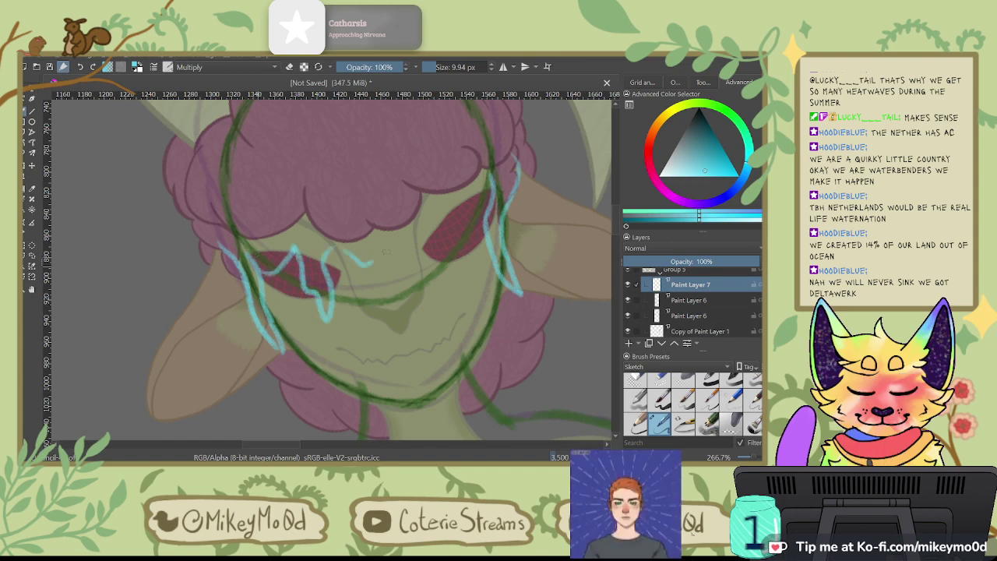
Step: Undo the remaining cyan side locks and jagged fringe, and rotate the canvas so the head lies sideways
key(ctrl+z)
key(ctrl+z)
key(ctrl+z)
key(ctrl+z)
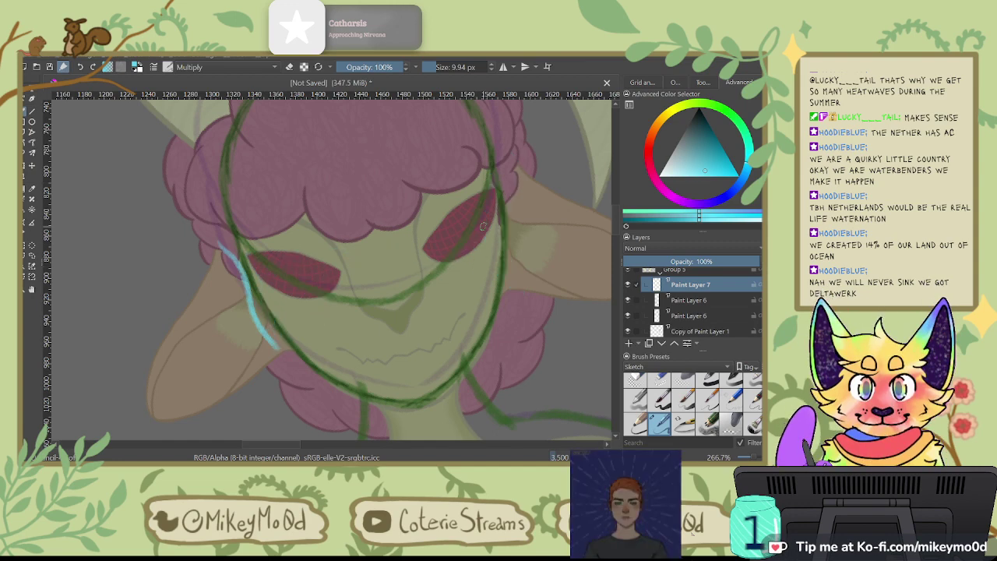
key(ctrl+z)
mouse_move(263, 283)
mouse_down()
mouse_move(497, 208)
mouse_move(425, 408)
mouse_move(360, 437)
mouse_up()
key(ctrl+z)
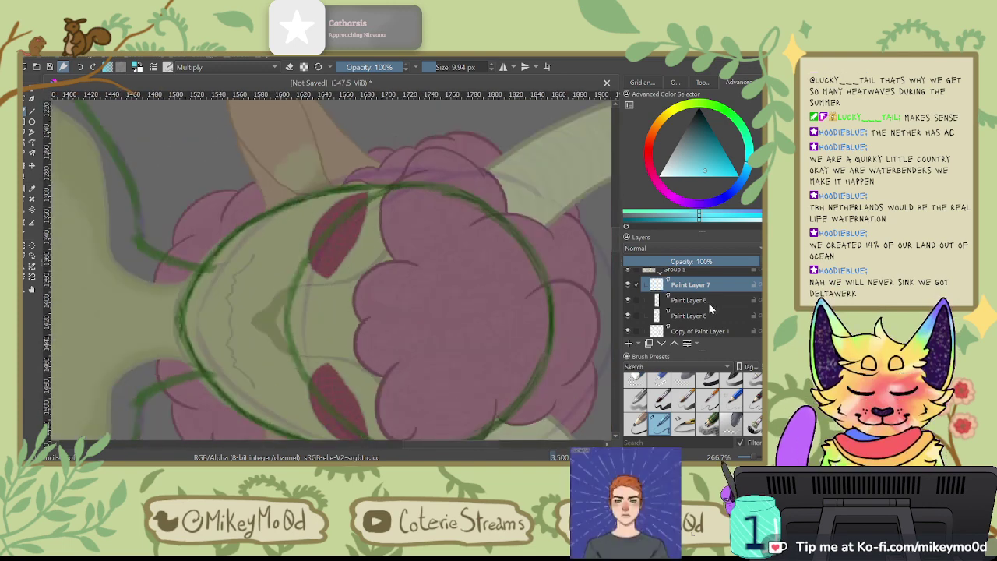
Step: On the upper Paint Layer 6, sample the sketch's dark green and draw a second curved guideline across the face through both eyes
click(637, 299)
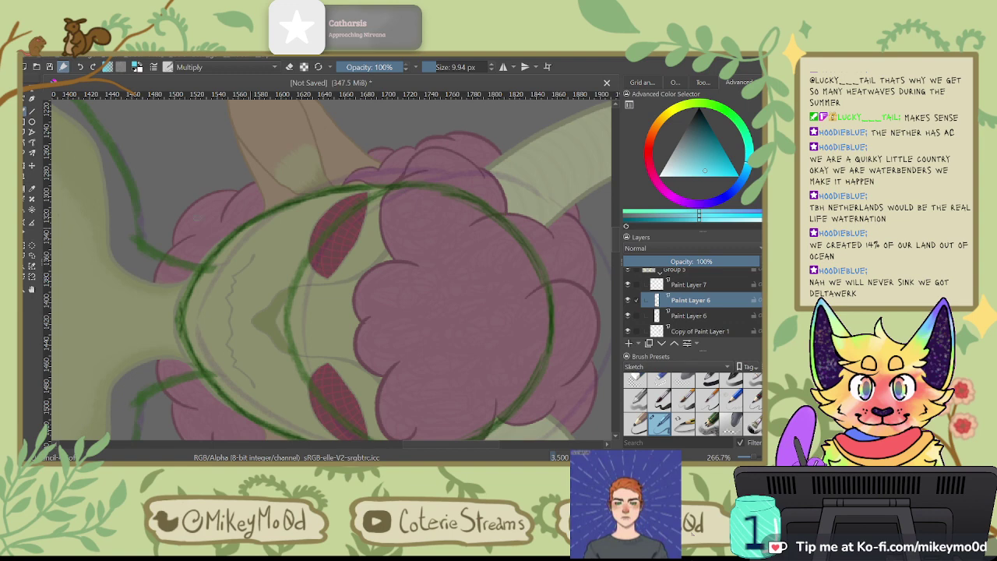
ctrl+click(117, 159)
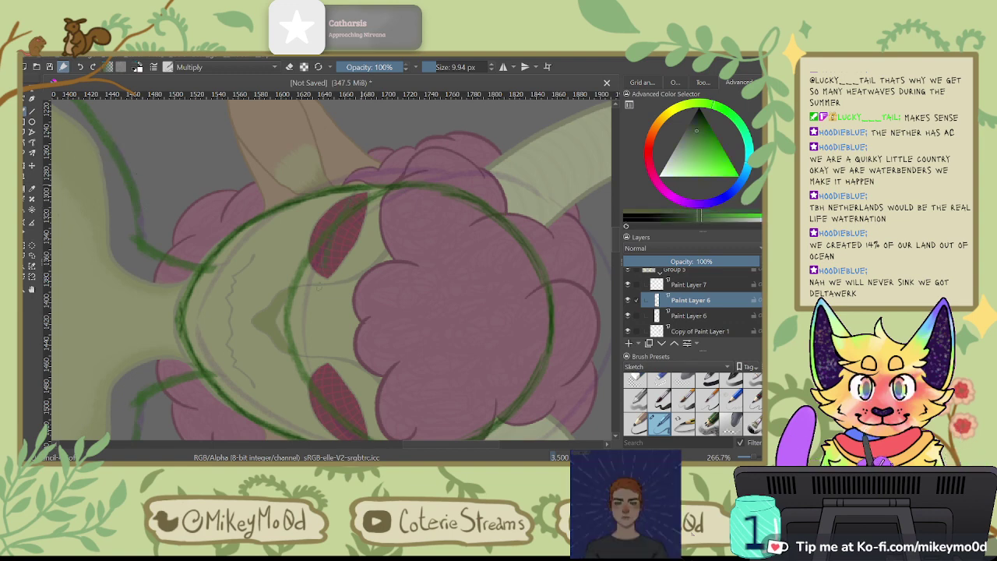
drag(321, 267, 344, 429)
drag(380, 286, 412, 238)
key(ctrl+z)
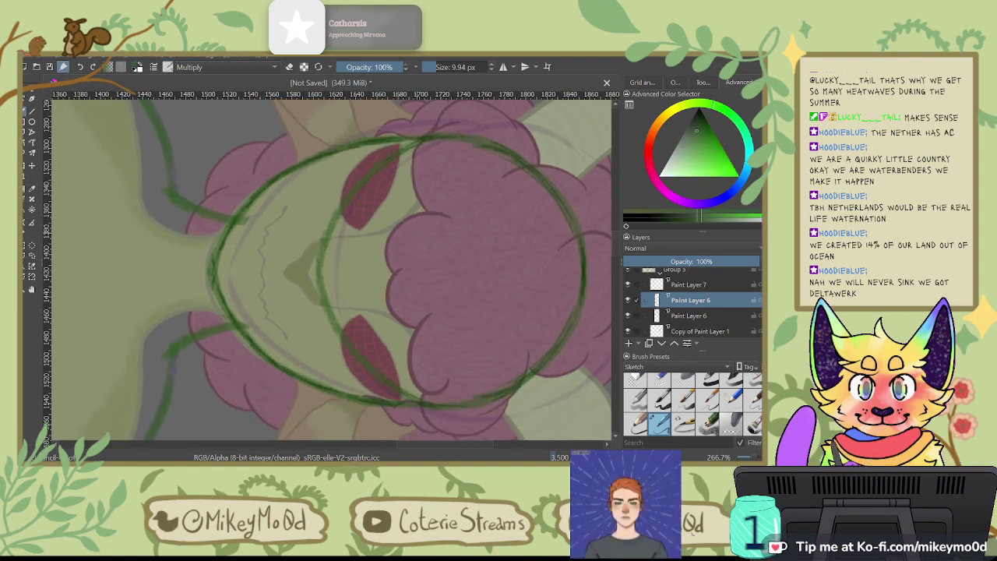
mouse_move(401, 142)
mouse_down()
mouse_move(350, 204)
mouse_move(344, 329)
mouse_move(389, 395)
mouse_up()
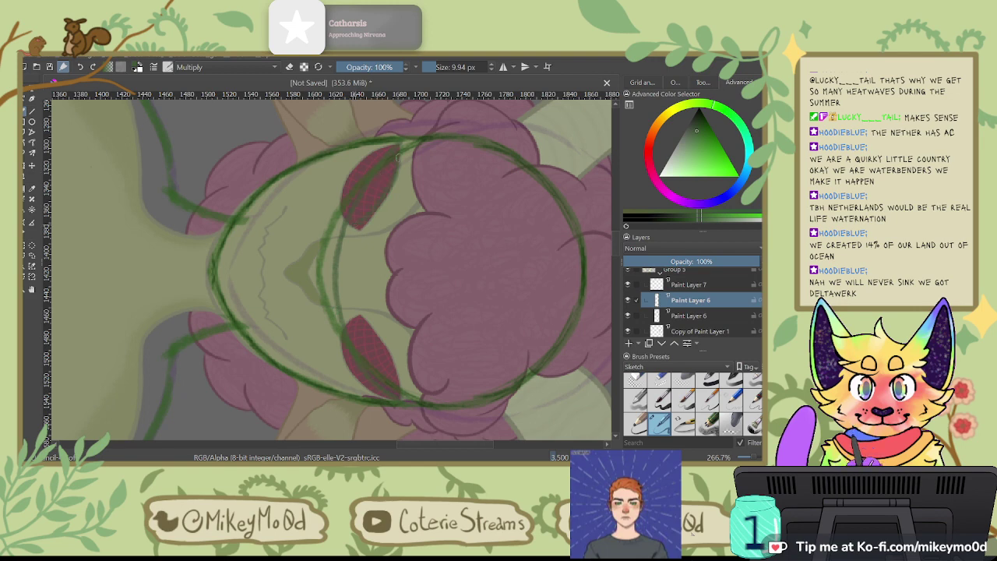
Step: Outline the right-hand eye in dark green on the upper Paint Layer 6, checking the face mirrored, and undo the extra stroke
key(5)
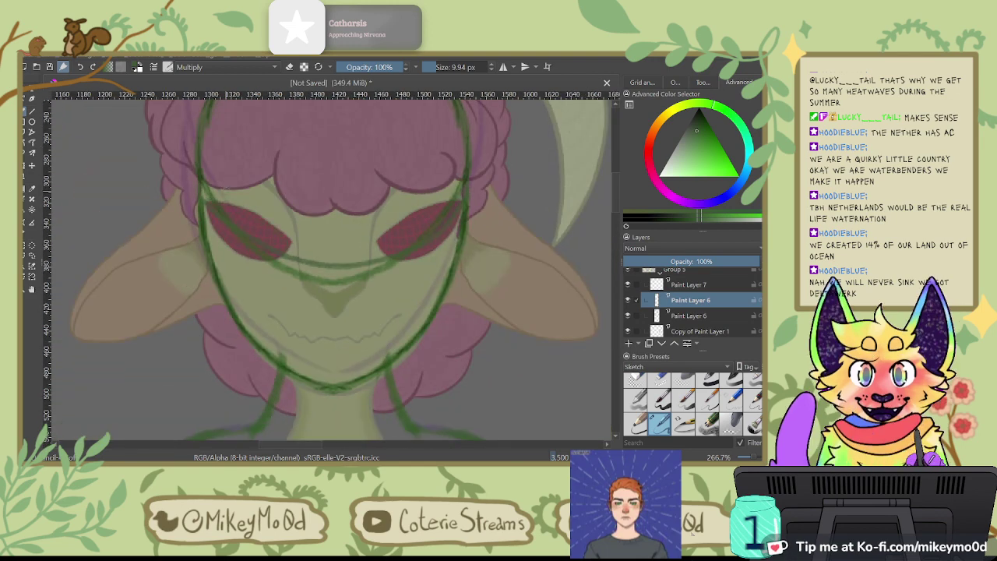
key(6)
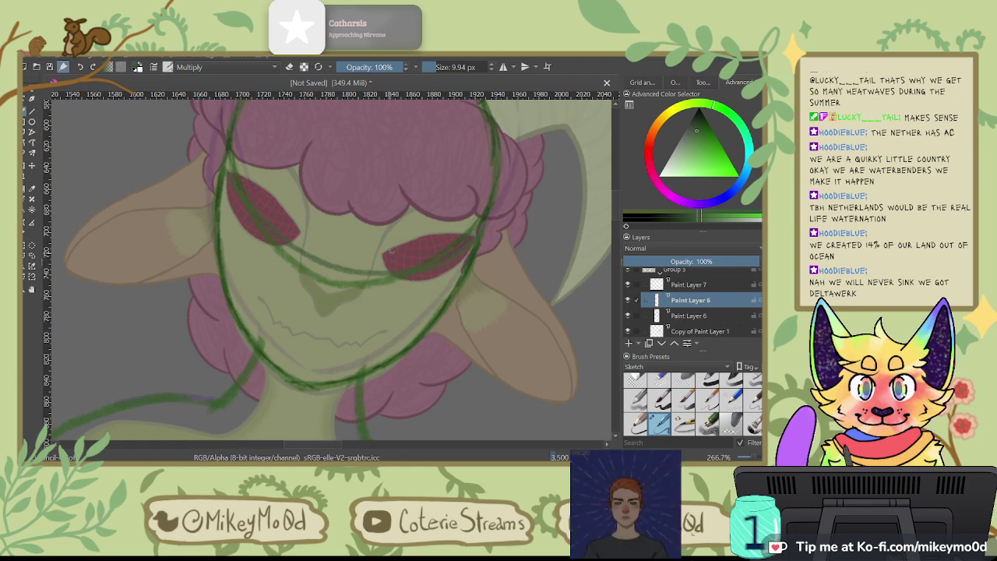
key(6)
key(m)
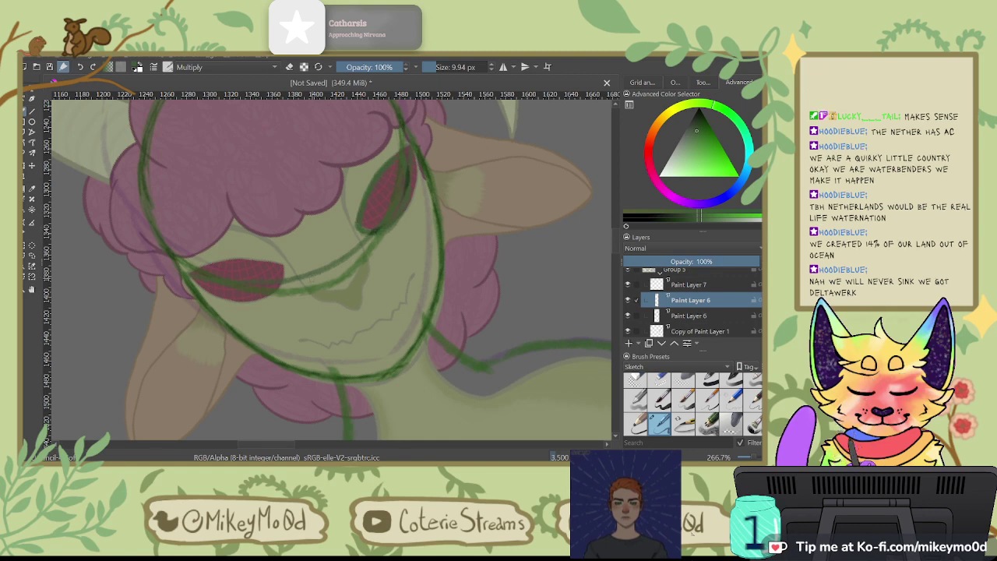
drag(330, 226, 353, 303)
key(ctrl+z)
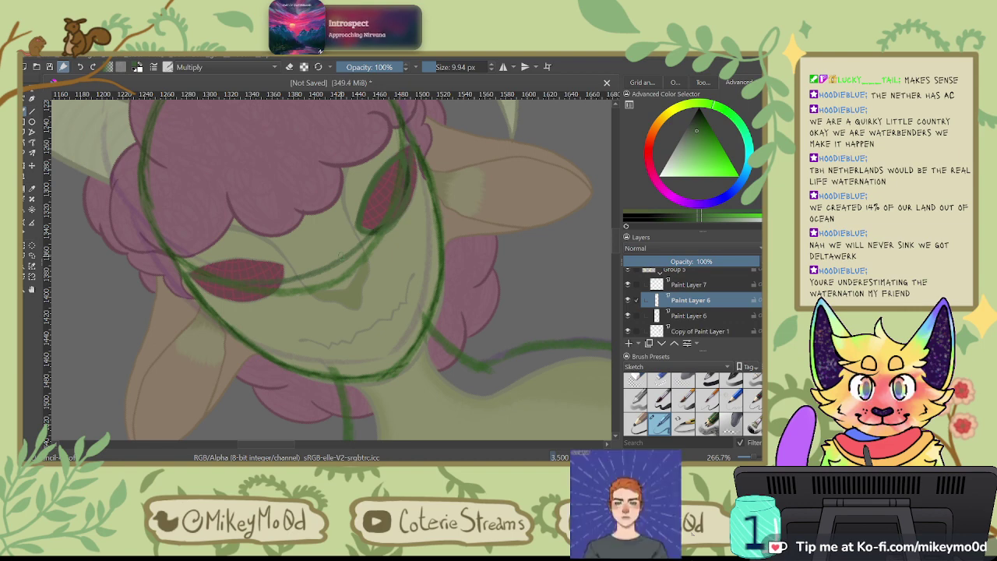
Step: On Paint Layer 7, sketch two cyan scalloped curl arcs along the hair beside the left-hand horn, with the head lying sideways
click(703, 288)
key(m)
key(6)
key(6)
key(6)
key(6)
key(6)
key(6)
key(4)
key(4)
key(4)
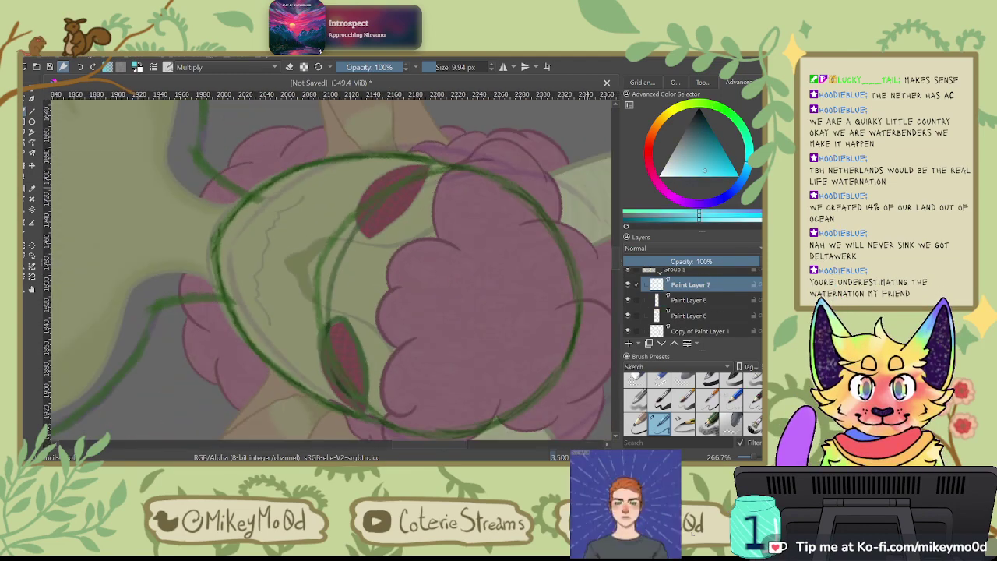
drag(574, 194, 443, 199)
drag(350, 150, 427, 214)
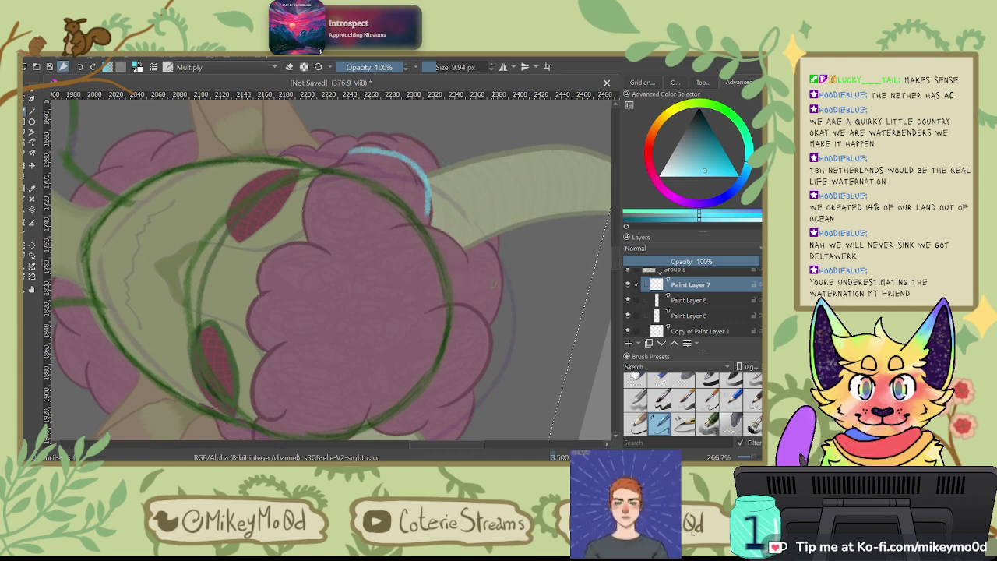
drag(436, 214, 456, 327)
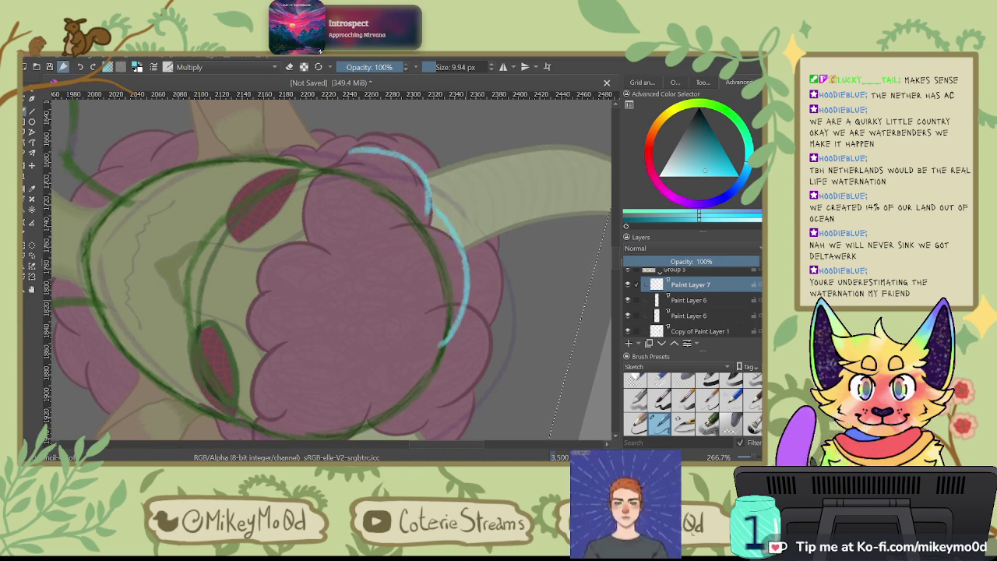
Step: Continue the cyan scalloped hair outline over the crown and down to the right-hand temple, redrawing the misplaced arc
key(4)
key(4)
key(4)
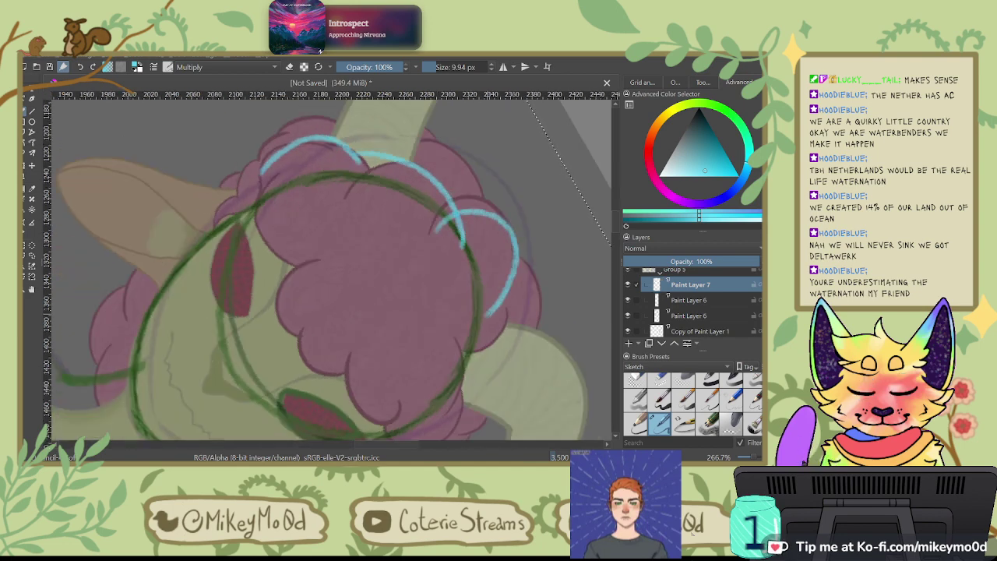
key(ctrl+z)
mouse_move(358, 159)
mouse_down()
mouse_move(421, 241)
mouse_move(502, 256)
mouse_move(478, 340)
mouse_up()
drag(443, 262, 407, 165)
drag(446, 327, 400, 346)
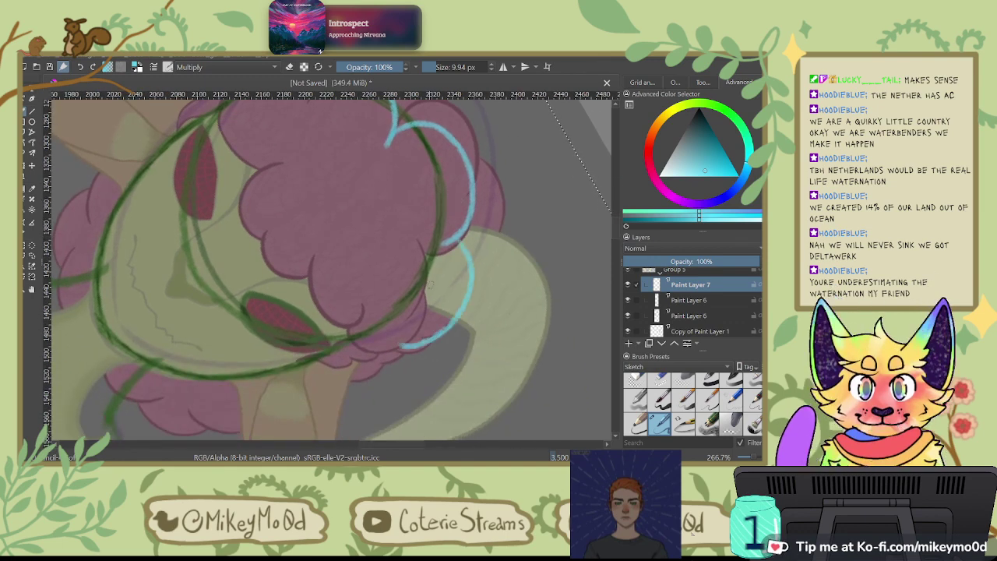
key(6)
key(6)
key(6)
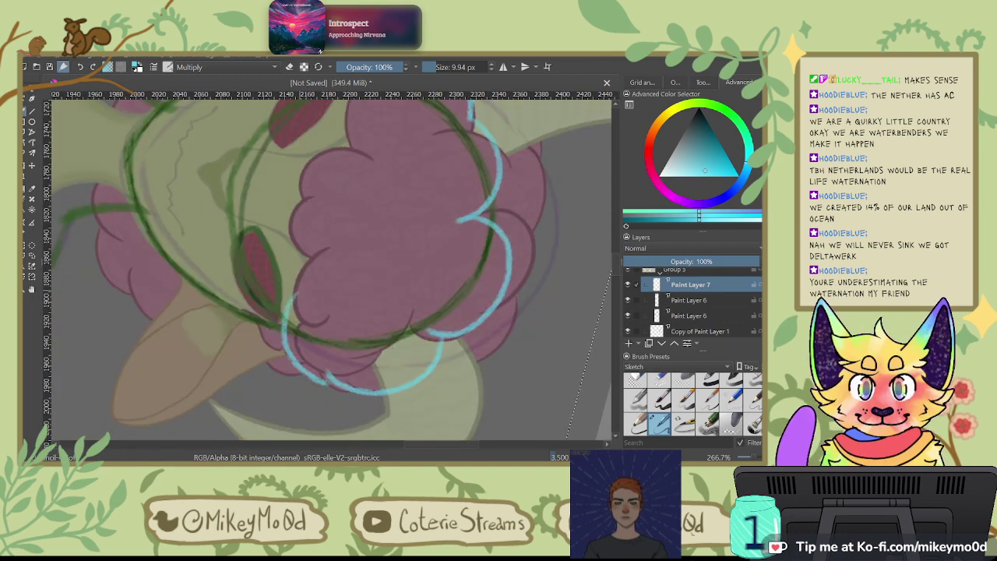
Step: Try a long cyan side lock running from the right-hand temple past the eye towards the jaw
key(4)
key(6)
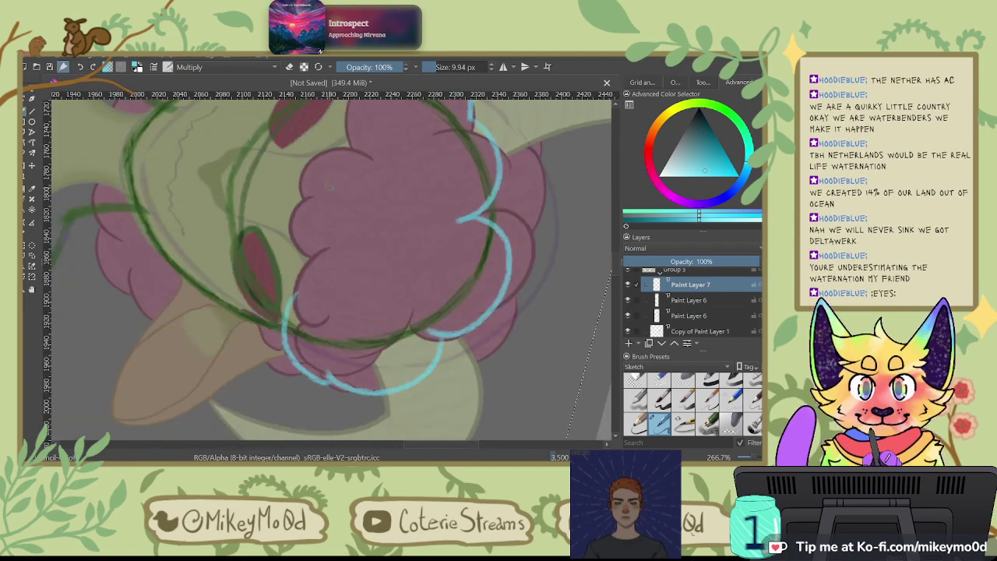
key(6)
key(6)
drag(370, 198, 403, 310)
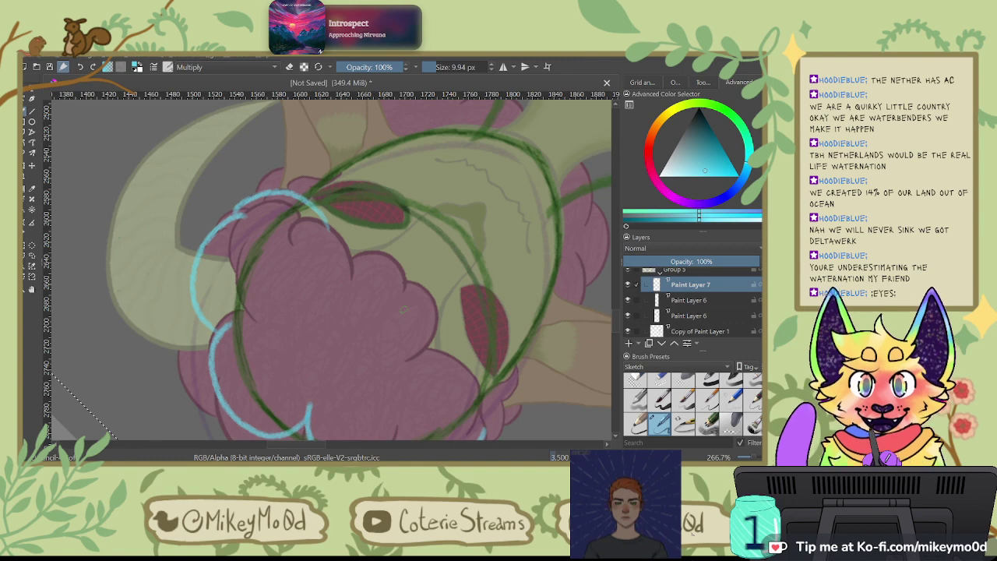
drag(402, 212, 414, 281)
mouse_move(301, 256)
mouse_down()
mouse_move(333, 250)
mouse_move(414, 193)
mouse_up()
key(ctrl+z)
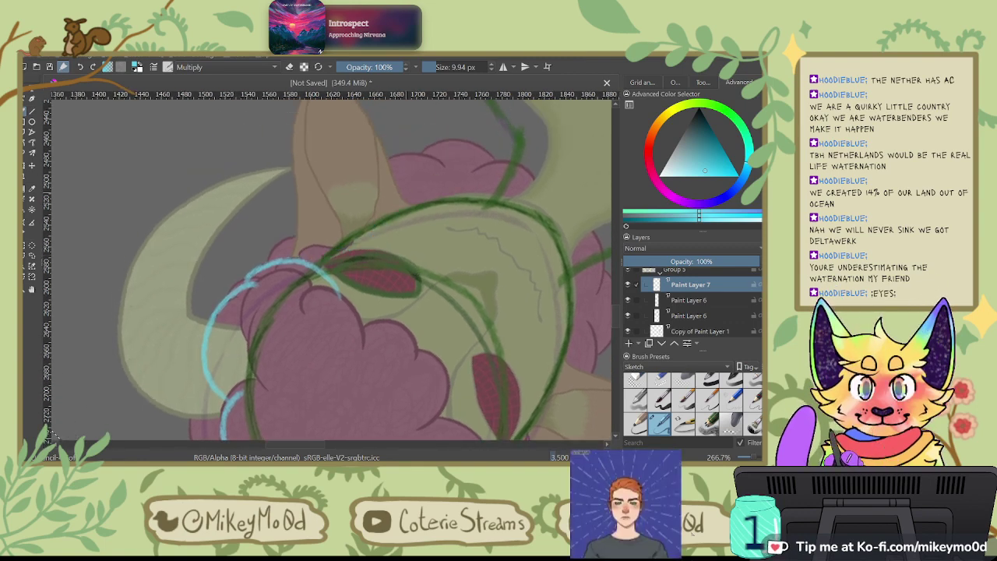
drag(321, 255, 444, 193)
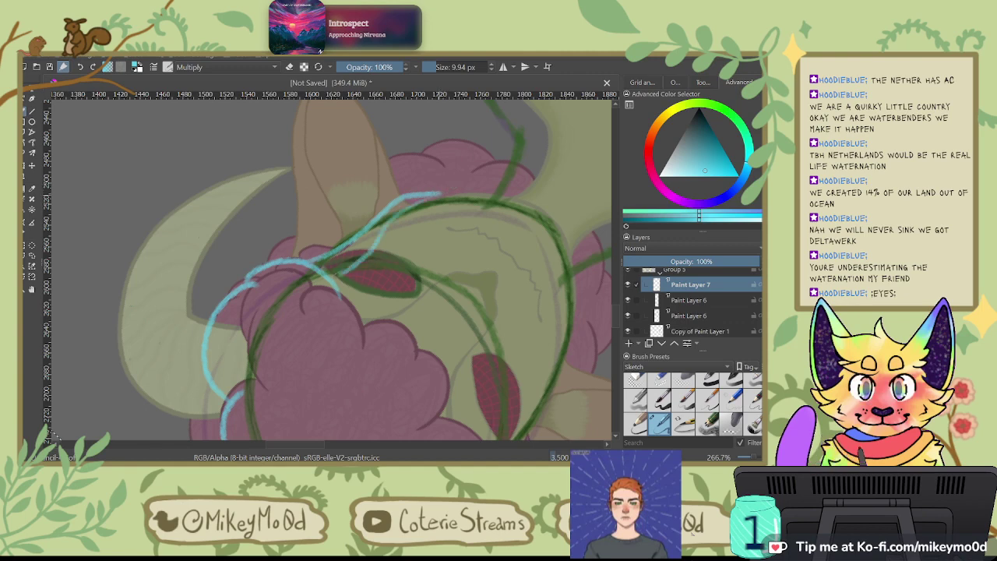
Step: Undo the long side lock strokes and redraw it as a shorter pointed lock from the right-hand temple to below the ear base
key(6)
key(6)
key(6)
key(6)
key(6)
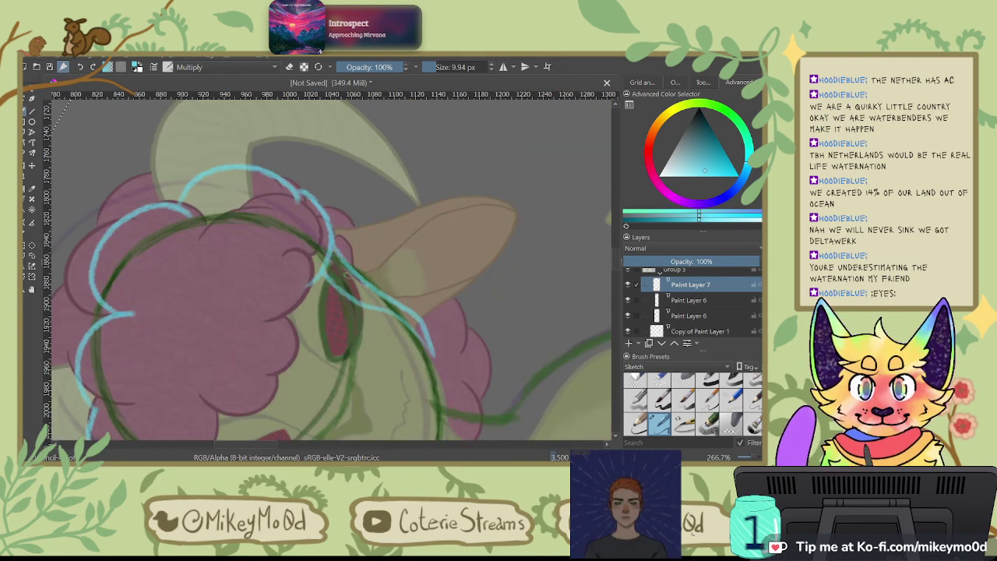
drag(347, 274, 337, 286)
key(ctrl+z)
key(ctrl+z)
mouse_move(314, 225)
mouse_down()
mouse_move(313, 303)
mouse_move(337, 424)
mouse_up()
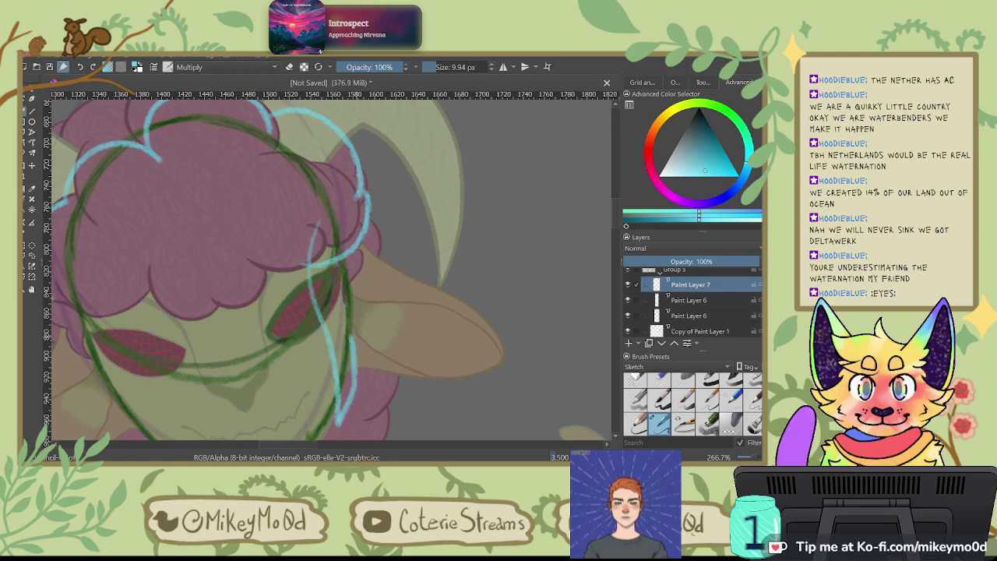
key(ctrl+z)
drag(315, 268, 365, 401)
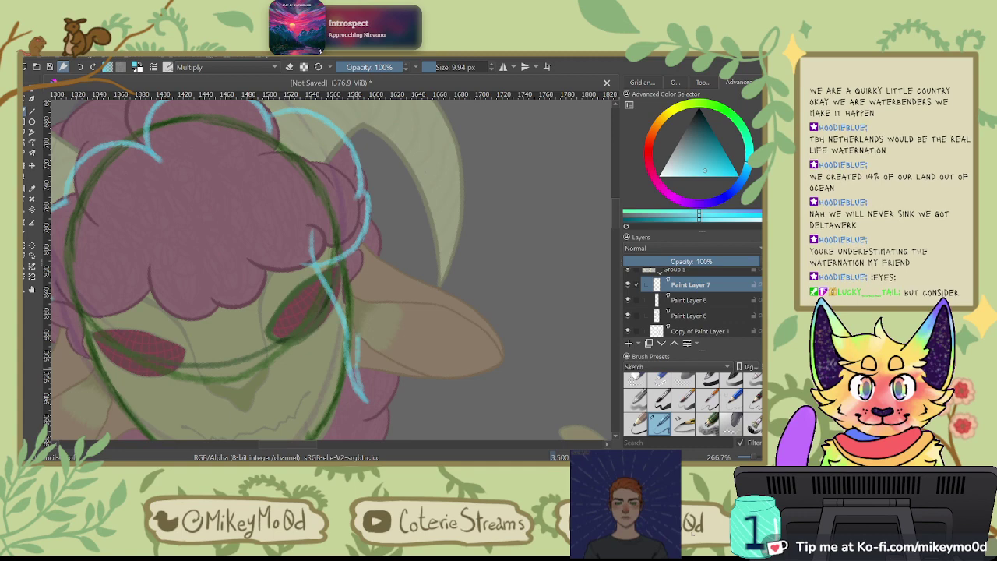
Step: Try an extra cyan curl bulging outside the hair outline below the right-hand horn, and undo it
mouse_move(366, 195)
mouse_down()
mouse_move(380, 209)
mouse_move(388, 268)
mouse_up()
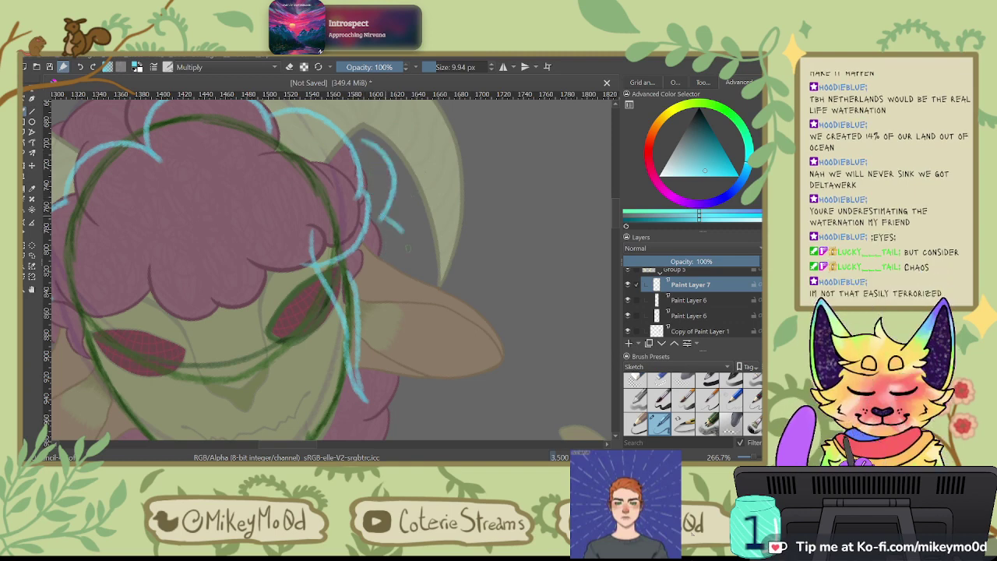
key(ctrl+z)
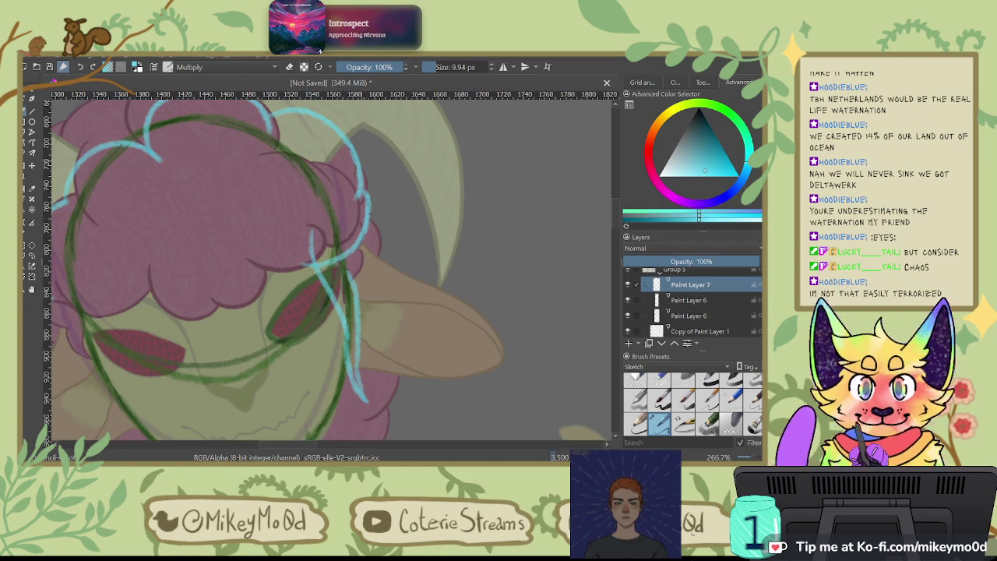
drag(376, 190, 389, 261)
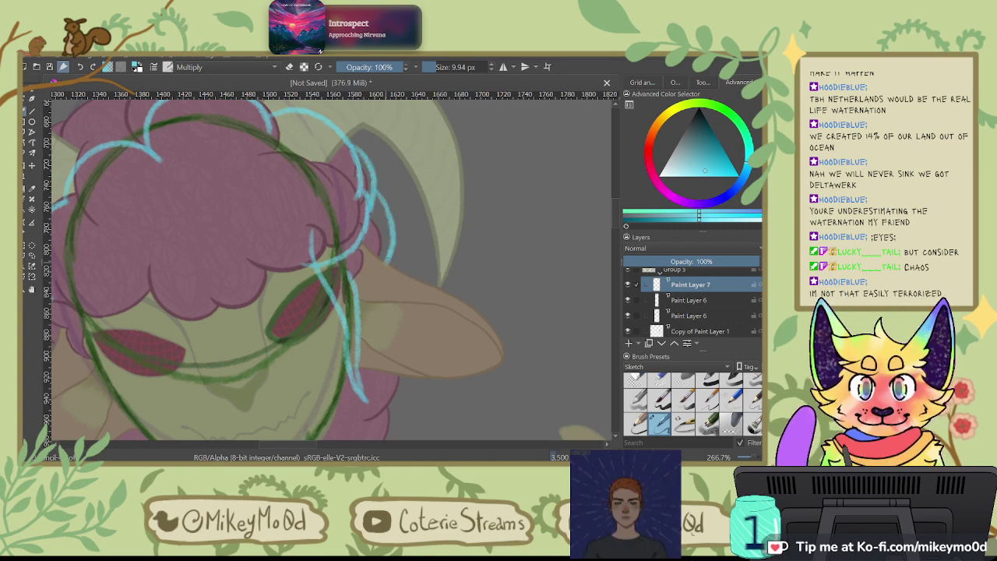
key(ctrl+z)
key(ctrl+z)
drag(347, 308, 487, 208)
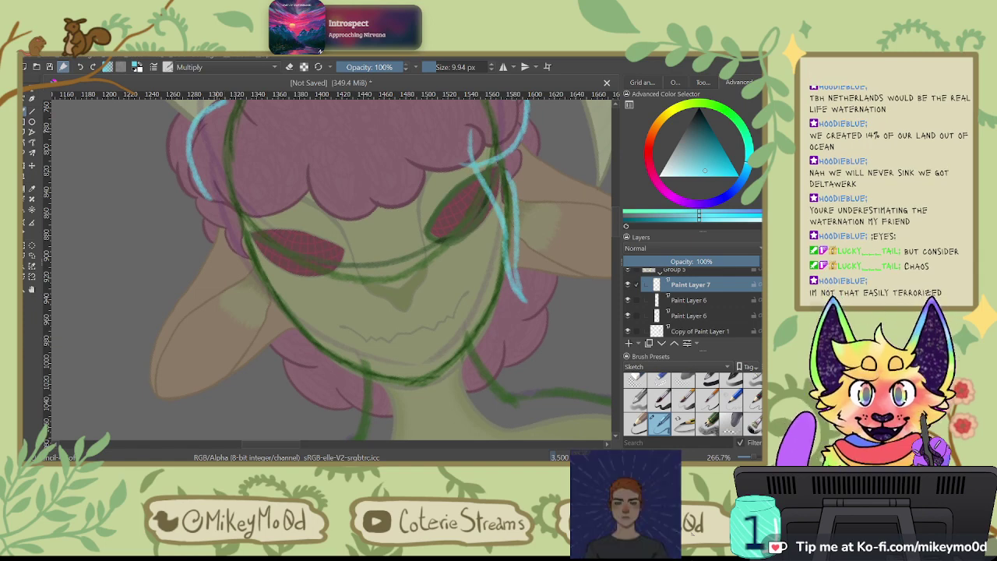
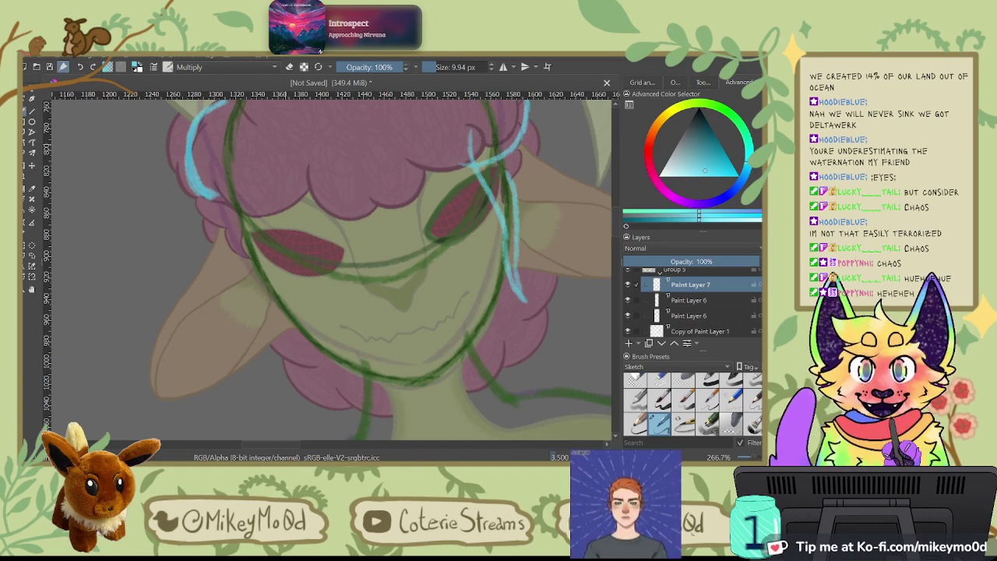
Step: Examine the fringe and side locks of the white-haired reference portrait, undoing the stray stroke and toggling File Layer 2's visibility
mouse_move(278, 283)
mouse_down()
mouse_move(465, 350)
mouse_move(354, 340)
mouse_move(553, 233)
mouse_move(280, 277)
mouse_move(338, 314)
mouse_move(554, 247)
mouse_up()
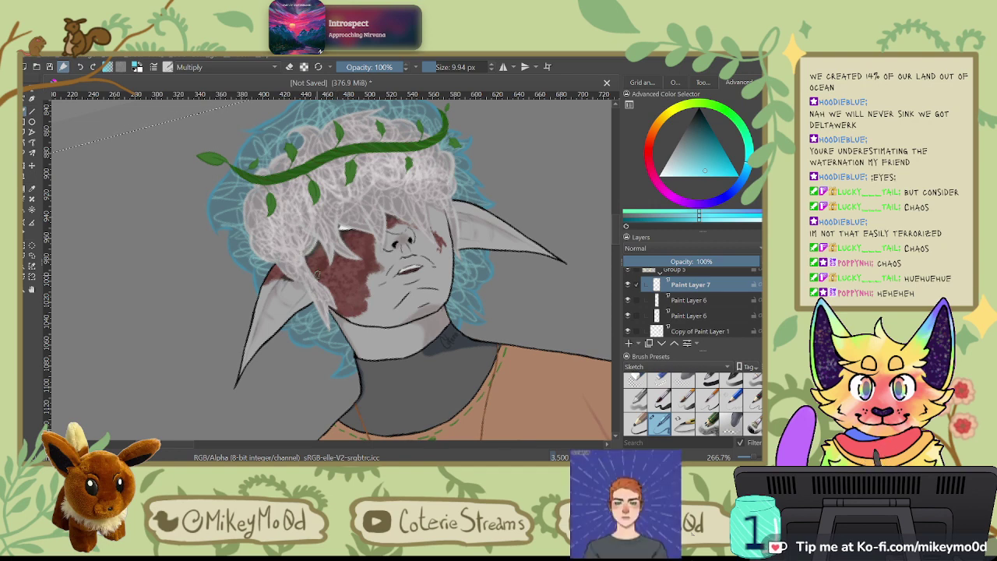
key(ctrl+z)
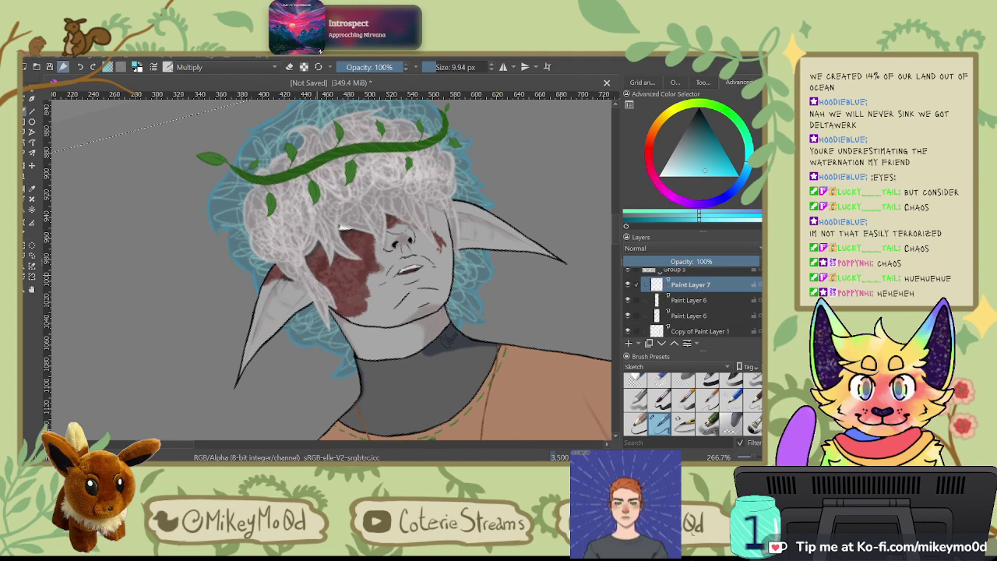
scroll(617, 288, up, 2)
click(627, 277)
click(627, 276)
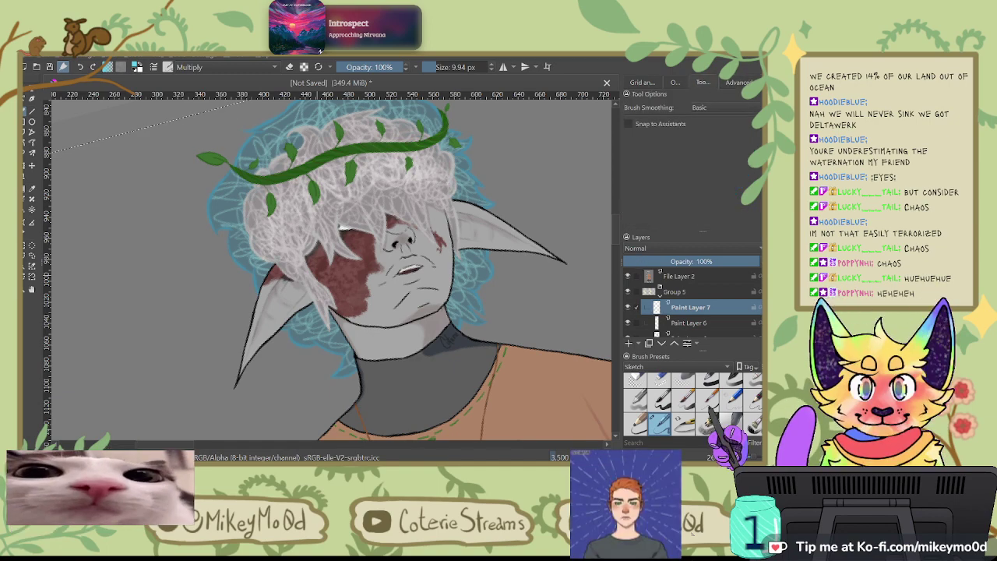
Step: Return to the head sketch using the overview and draw cyan pointed fringe strands over the left-hand eye and between the eyes
click(674, 82)
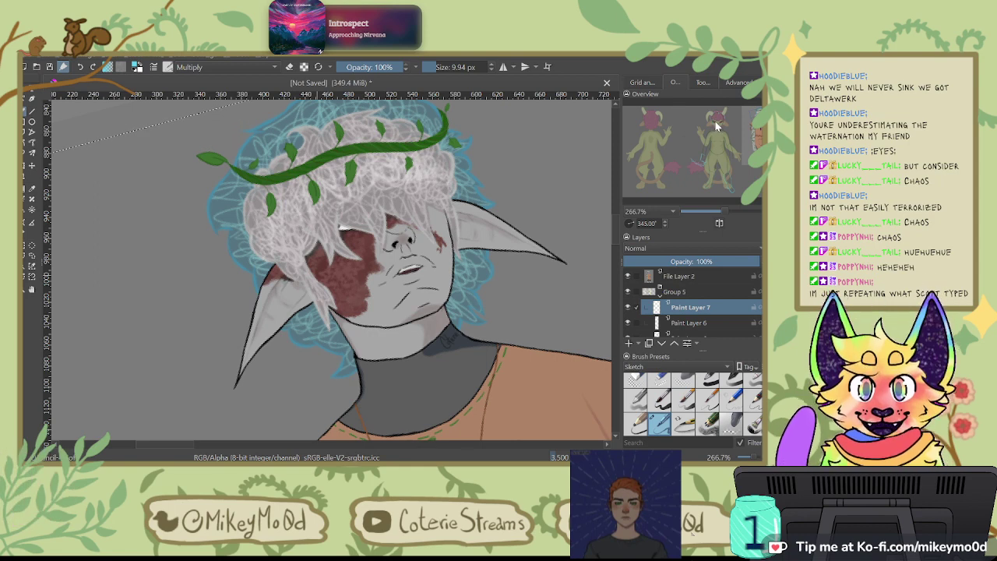
click(717, 119)
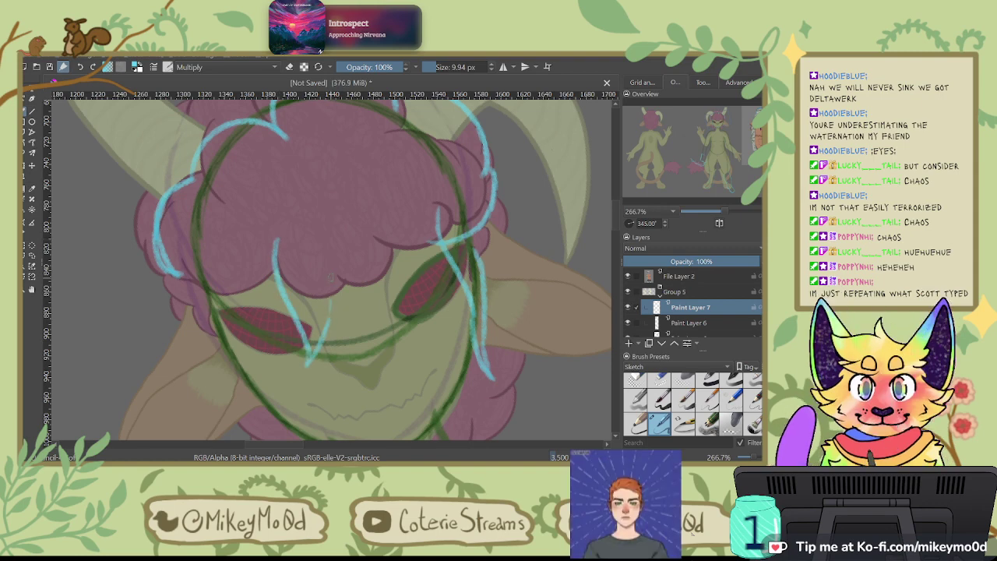
drag(350, 316, 369, 271)
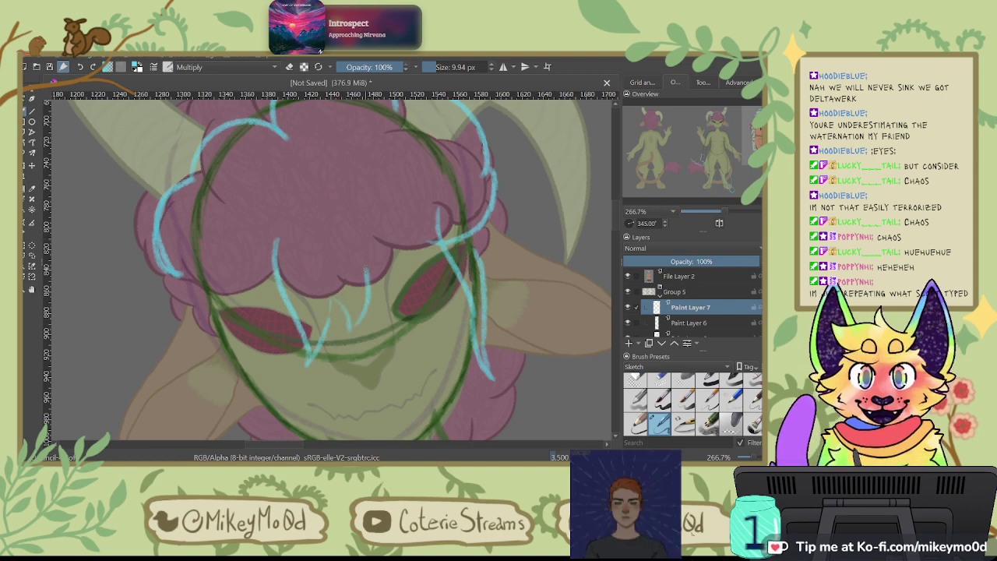
Step: Sketch jagged cyan fringe strands from the forehead down over the horned character's eye on the viewer's right
key(4)
key(4)
key(4)
key(4)
key(4)
key(4)
key(4)
key(4)
key(ctrl+])
key(ctrl+])
key(ctrl+])
key(ctrl+])
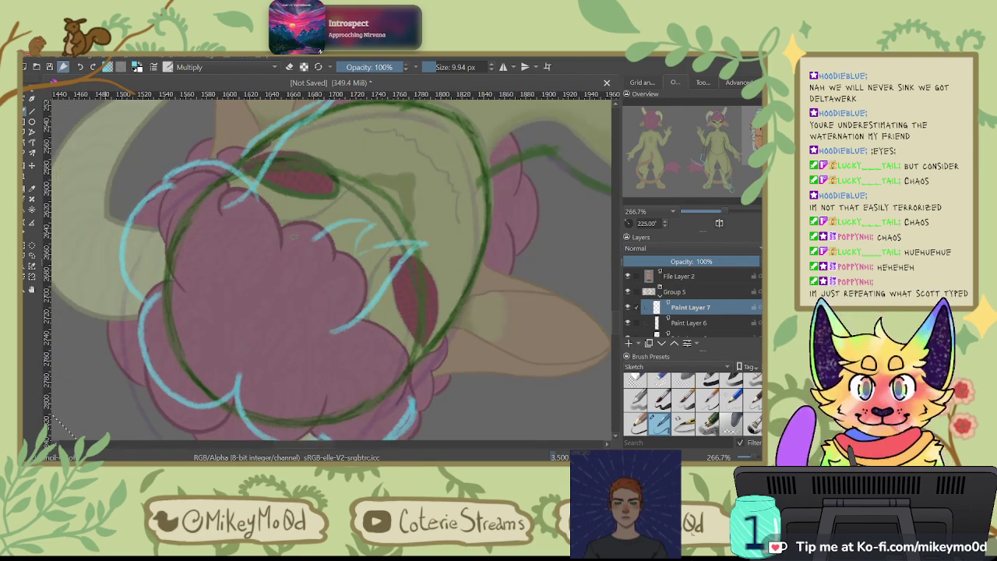
key(ctrl+])
key(ctrl+])
key(ctrl+])
key(ctrl+])
key(ctrl+])
key(ctrl+])
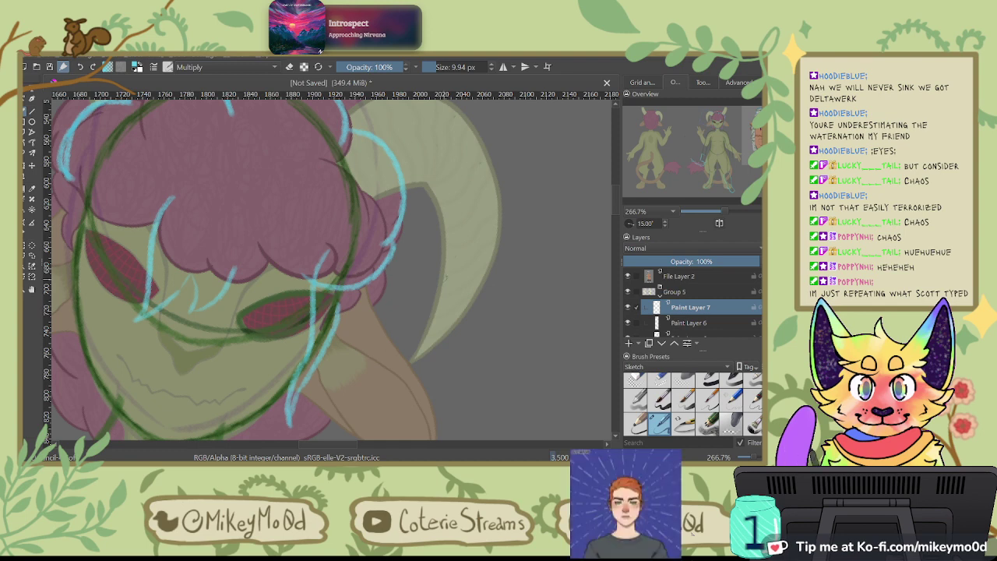
scroll(448, 275, up, 2)
drag(384, 304, 598, 268)
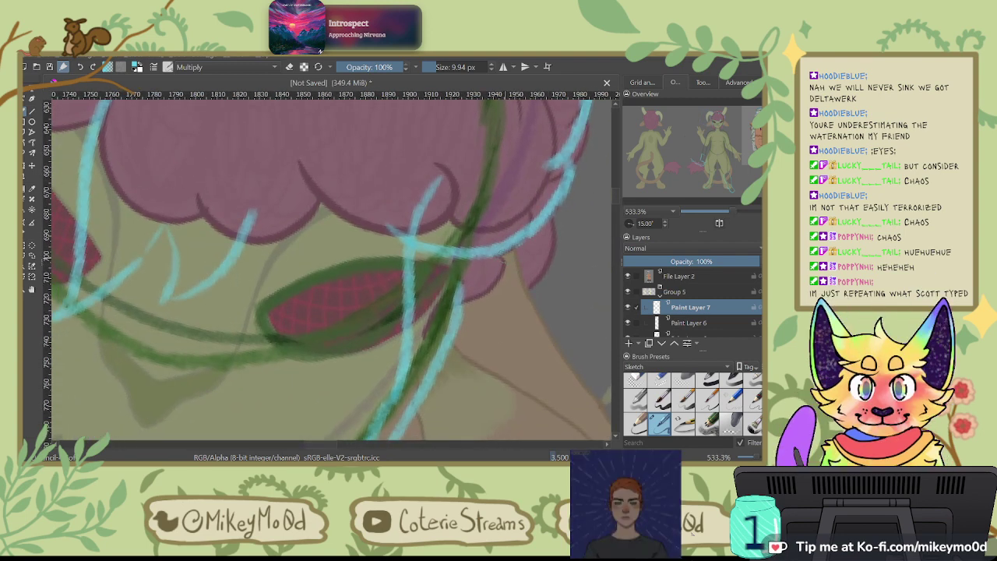
mouse_move(241, 267)
mouse_down()
mouse_move(240, 320)
mouse_move(292, 301)
mouse_up()
key(ctrl+z)
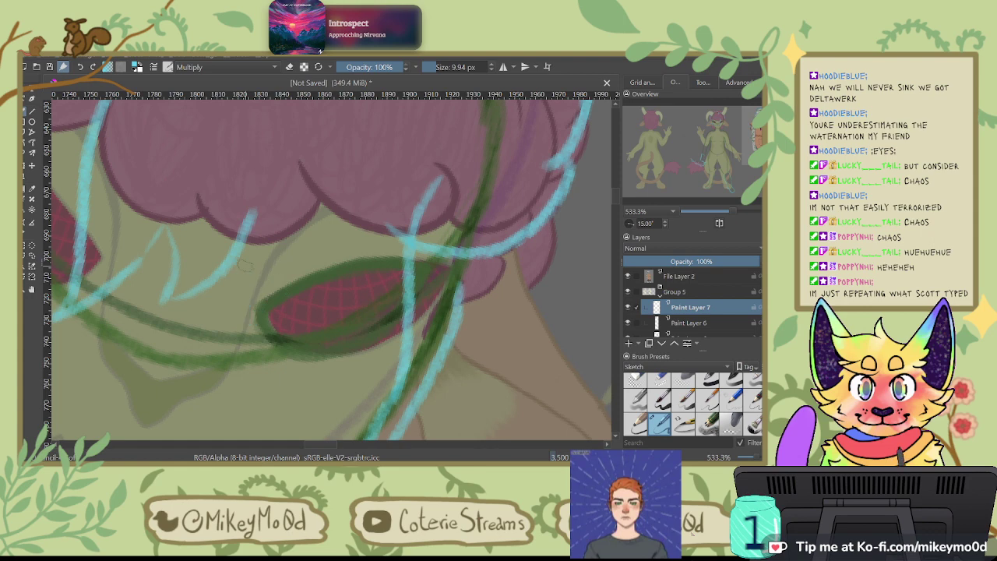
drag(225, 274, 304, 298)
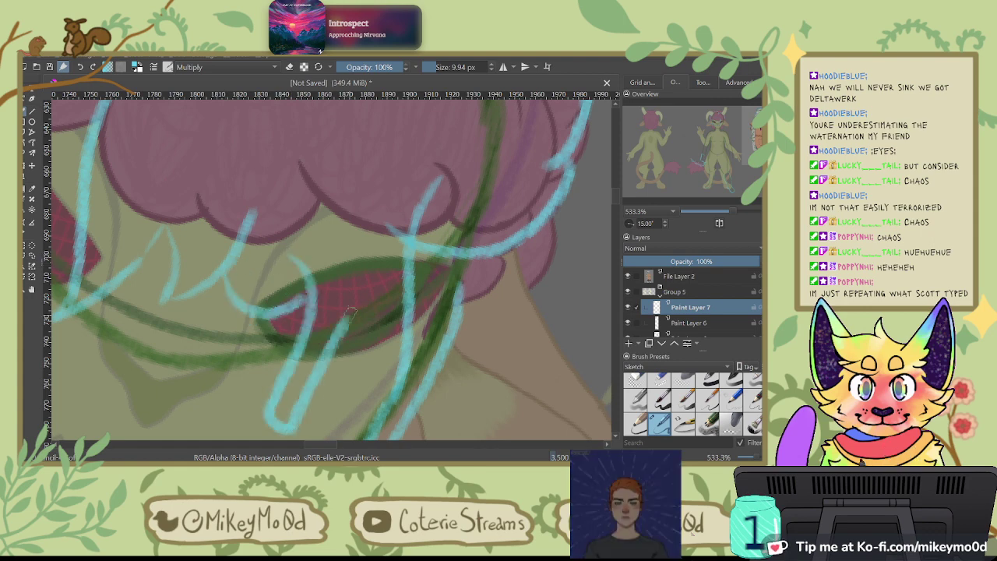
mouse_move(337, 349)
mouse_down()
mouse_move(299, 409)
mouse_move(350, 383)
mouse_up()
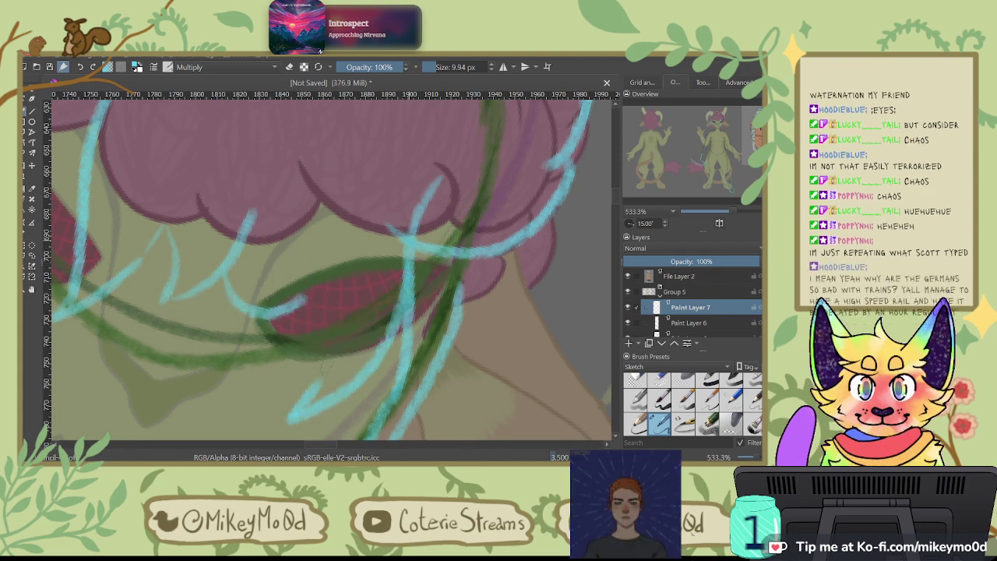
drag(329, 343, 303, 299)
Step: Extend the cyan side lock from the outer hairline down past the ear to the cheek on the viewer's left
key(4)
key(4)
key(4)
key(4)
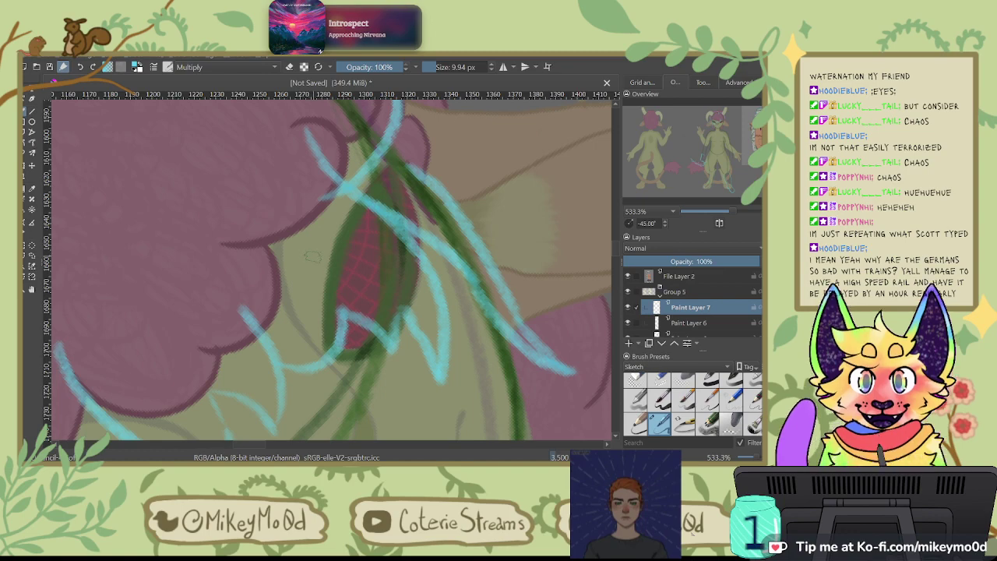
drag(312, 257, 442, 229)
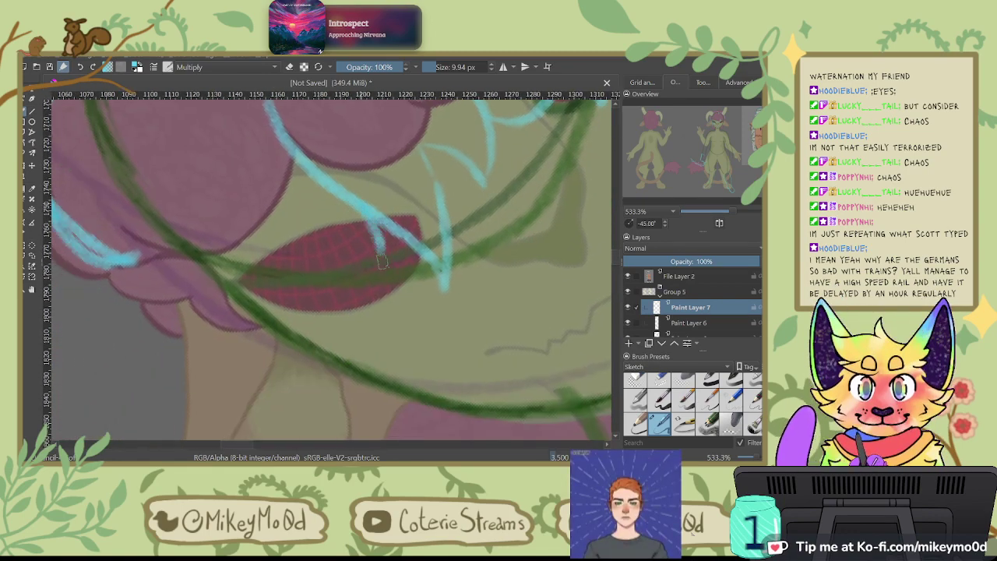
mouse_move(374, 234)
mouse_down()
mouse_move(405, 338)
mouse_move(436, 349)
mouse_up()
key(ctrl+z)
mouse_move(132, 257)
mouse_down()
mouse_move(318, 399)
mouse_move(362, 387)
mouse_move(429, 405)
mouse_up()
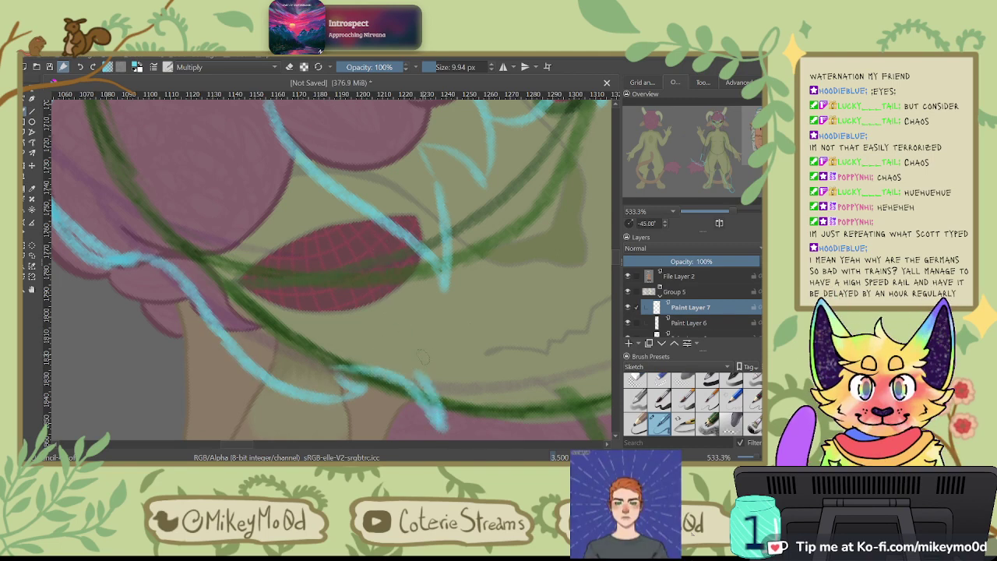
key(ctrl+z)
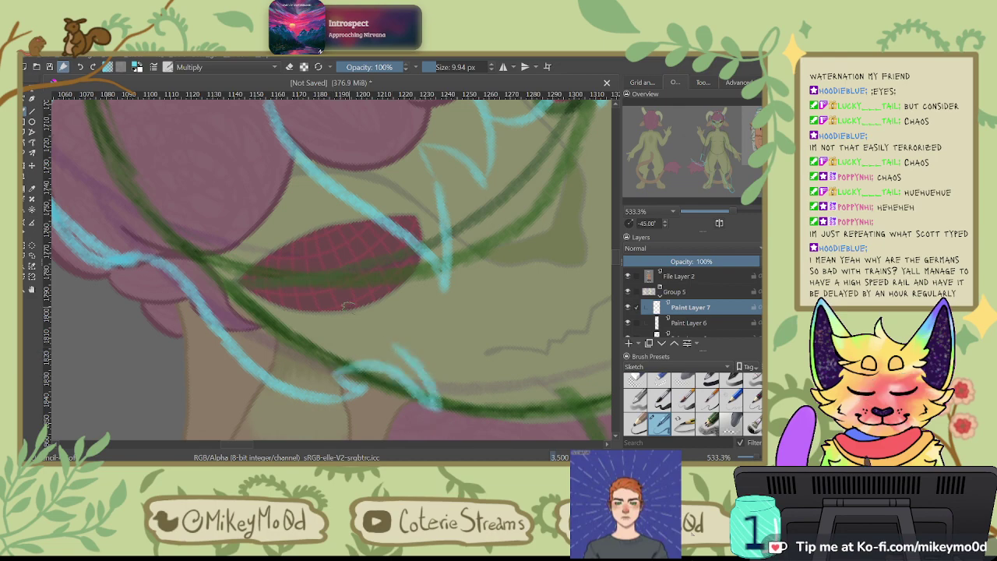
drag(342, 377, 460, 408)
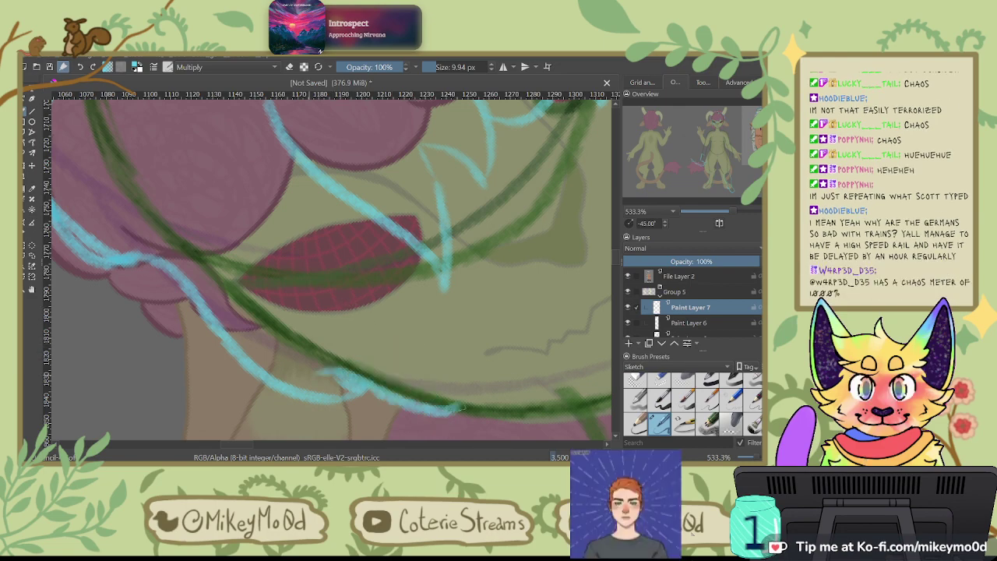
key(ctrl+z)
Step: Try sketching pointed cyan strands across the eye on the viewer's left, joining the fringe to the side lock
key(6)
key(6)
key(6)
key(6)
key(6)
key(6)
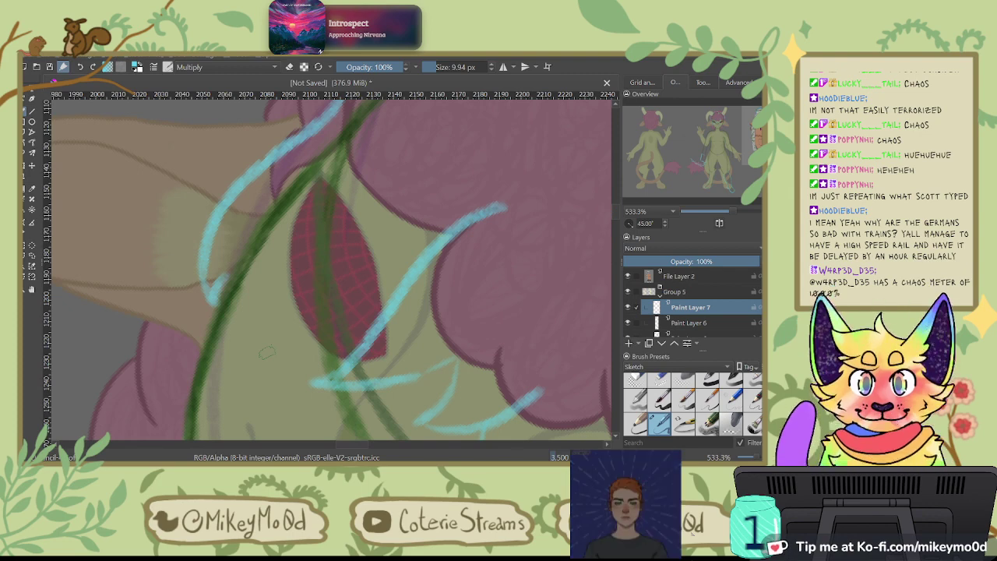
drag(331, 218, 372, 207)
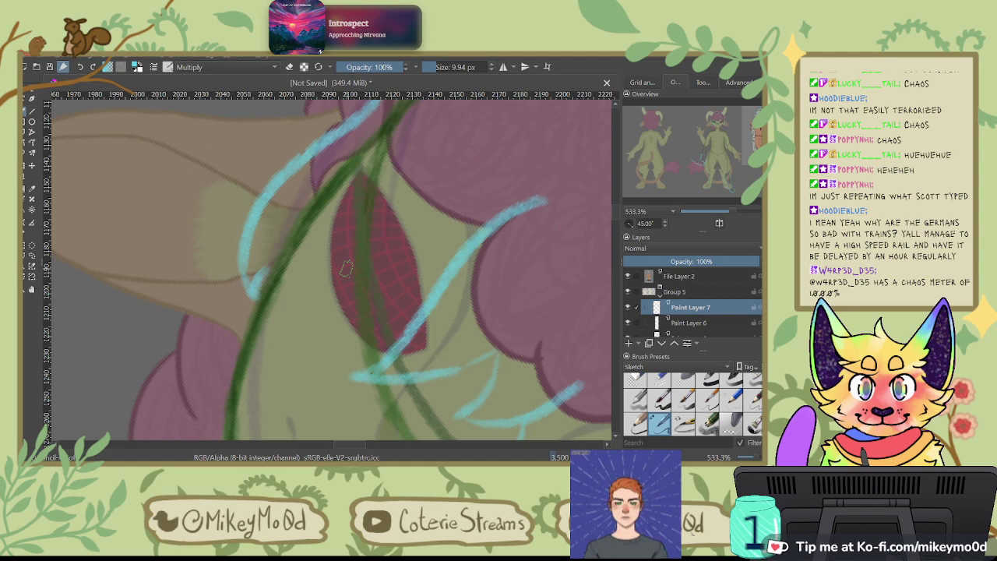
key(5)
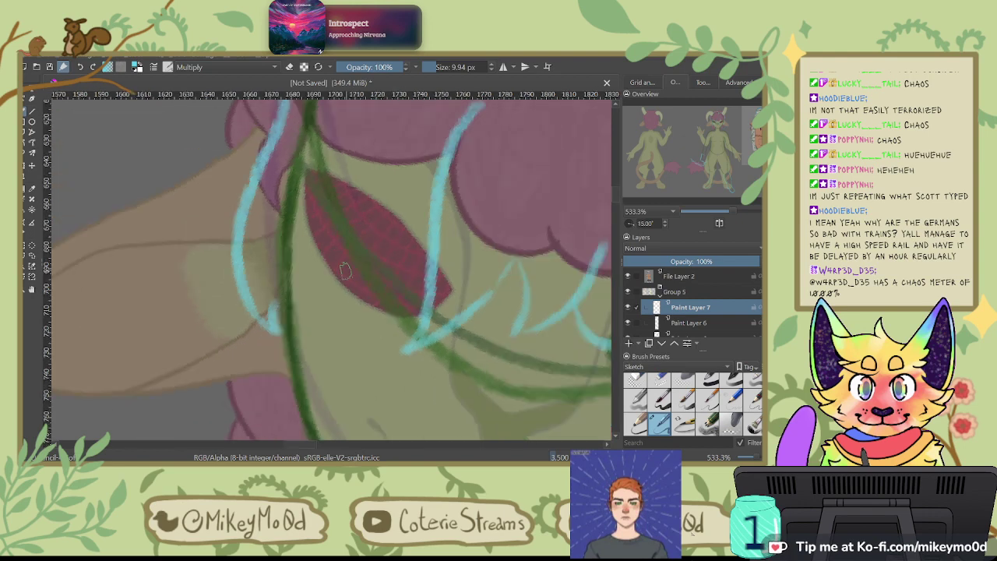
mouse_move(401, 134)
mouse_down()
mouse_move(348, 176)
mouse_move(356, 235)
mouse_move(327, 388)
mouse_up()
key(ctrl+z)
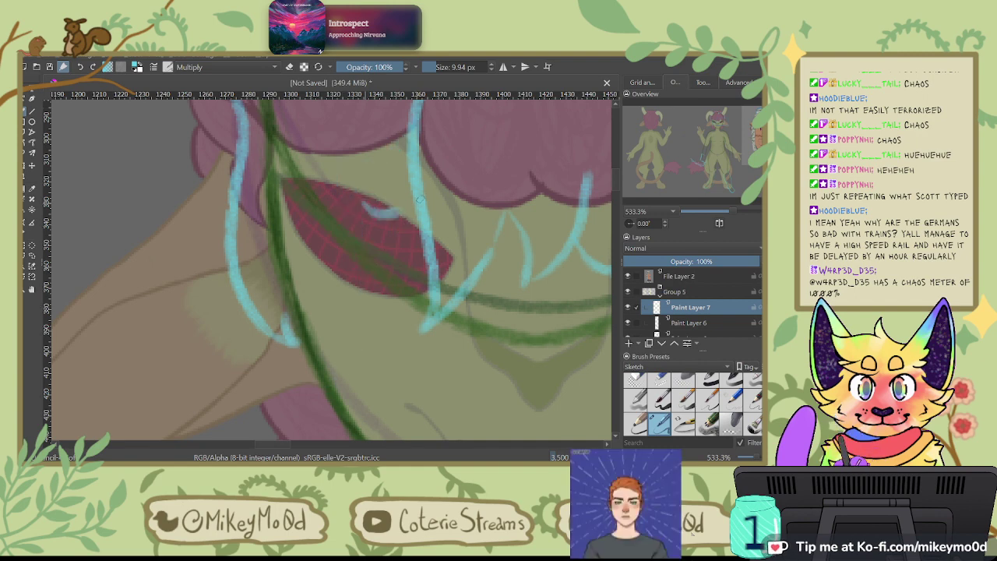
mouse_move(416, 204)
mouse_down()
mouse_move(318, 405)
mouse_move(382, 204)
mouse_up()
key(ctrl+z)
mouse_move(336, 248)
mouse_down()
mouse_move(306, 380)
mouse_move(293, 313)
mouse_up()
key(ctrl+z)
key(ctrl+z)
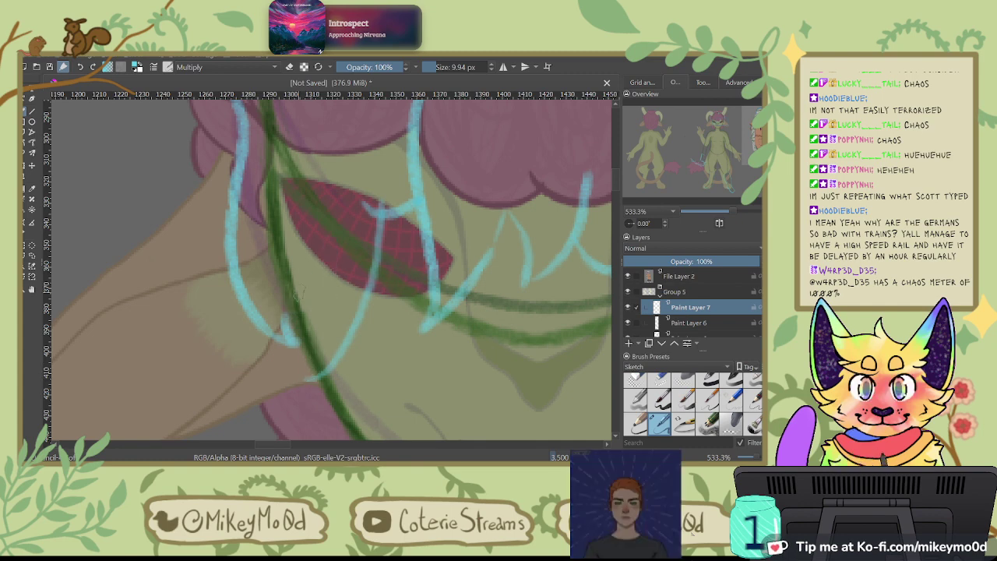
mouse_move(330, 246)
mouse_down()
mouse_move(278, 298)
mouse_move(330, 236)
mouse_move(333, 255)
mouse_move(289, 382)
mouse_move(336, 372)
mouse_up()
key(ctrl+z)
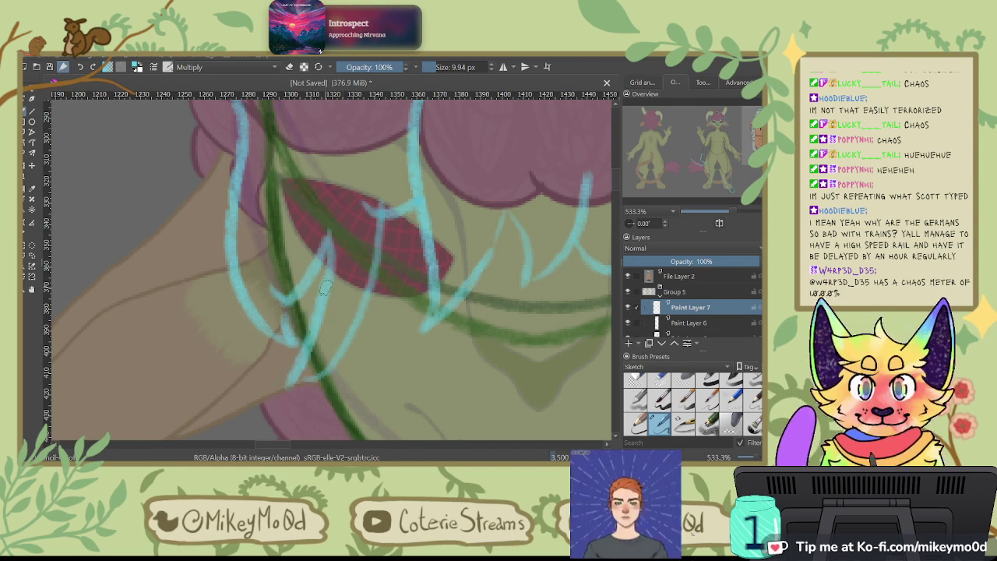
key(ctrl+z)
key(ctrl+z)
mouse_move(312, 378)
mouse_down()
mouse_move(321, 262)
mouse_move(282, 310)
mouse_move(285, 323)
mouse_up()
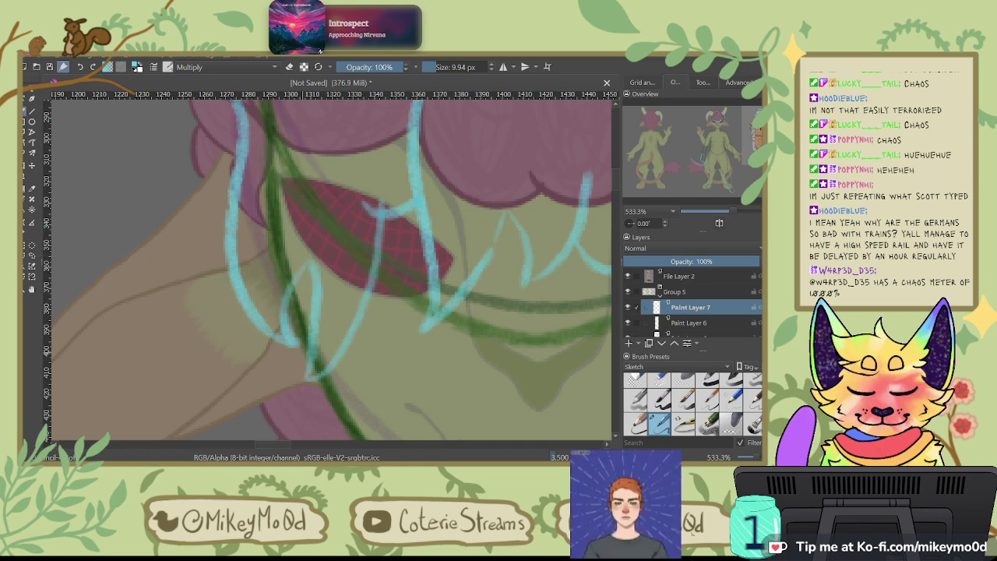
Step: Try erasing the cyan fringe strands across the face with the 50 px eraser
key(minus)
key(minus)
key(minus)
key(minus)
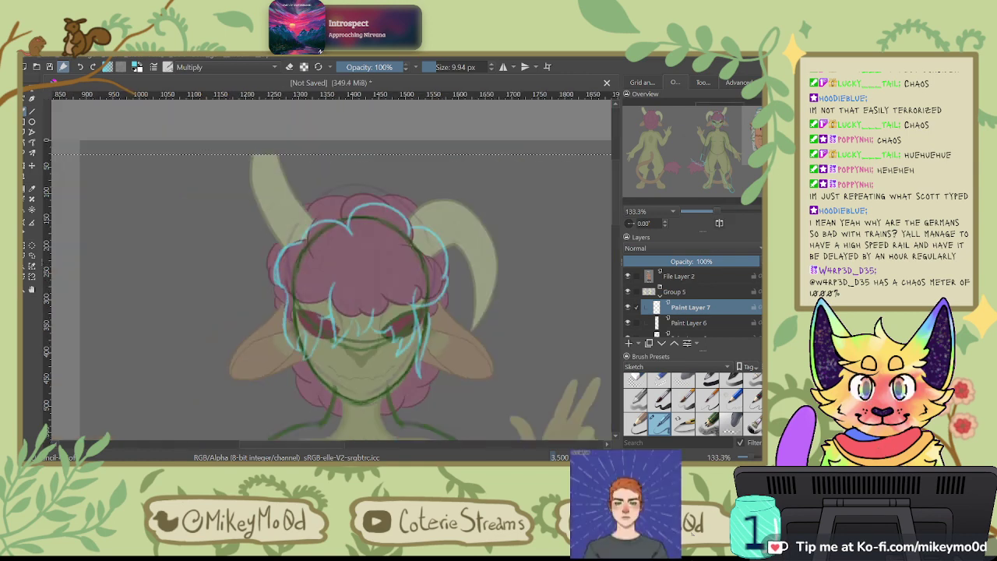
key(4)
key(equal)
key(equal)
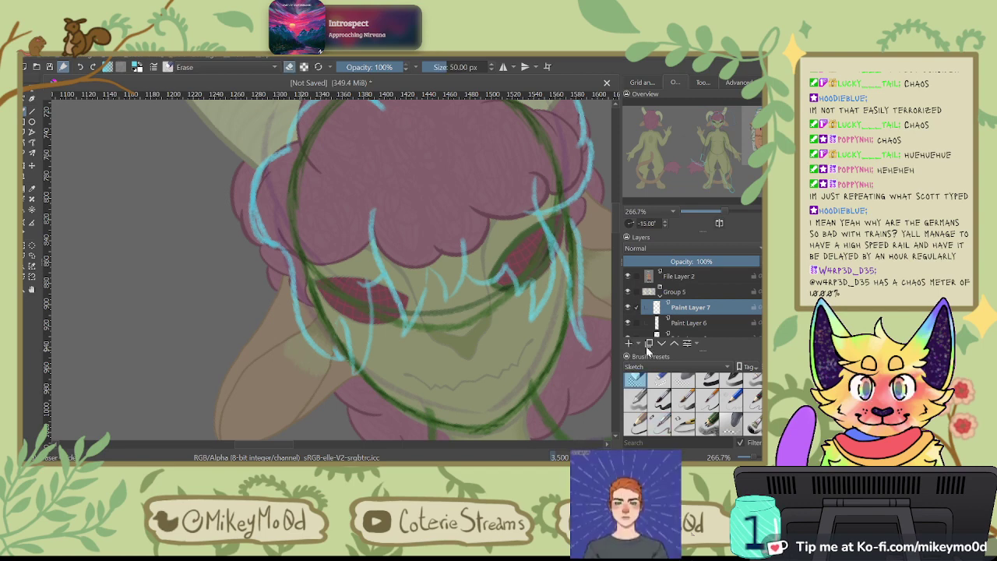
click(637, 380)
mouse_move(554, 179)
mouse_down()
mouse_move(572, 316)
mouse_move(524, 265)
mouse_move(487, 269)
mouse_move(428, 247)
mouse_move(400, 337)
mouse_up()
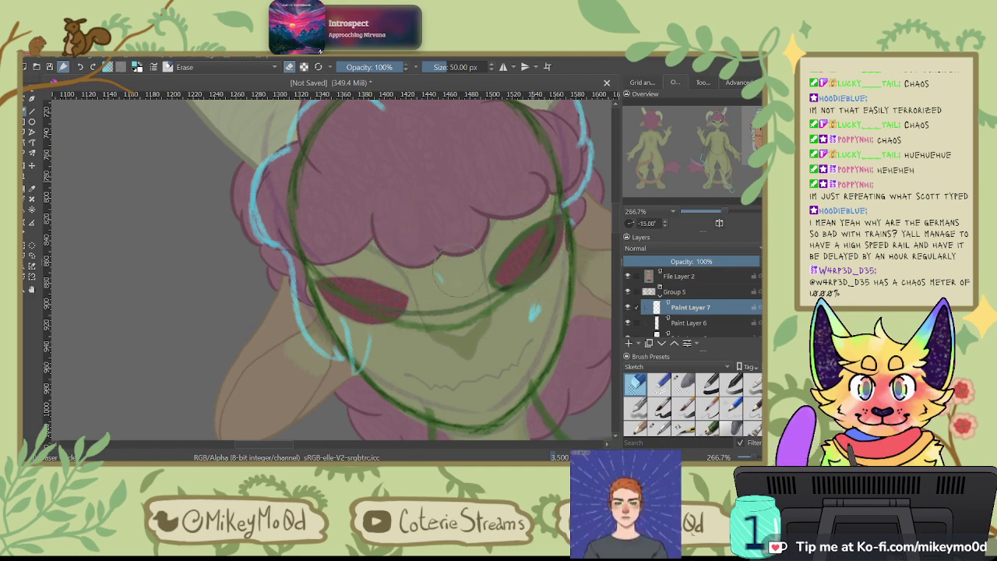
key(ctrl+z)
key(ctrl+z)
key(ctrl+z)
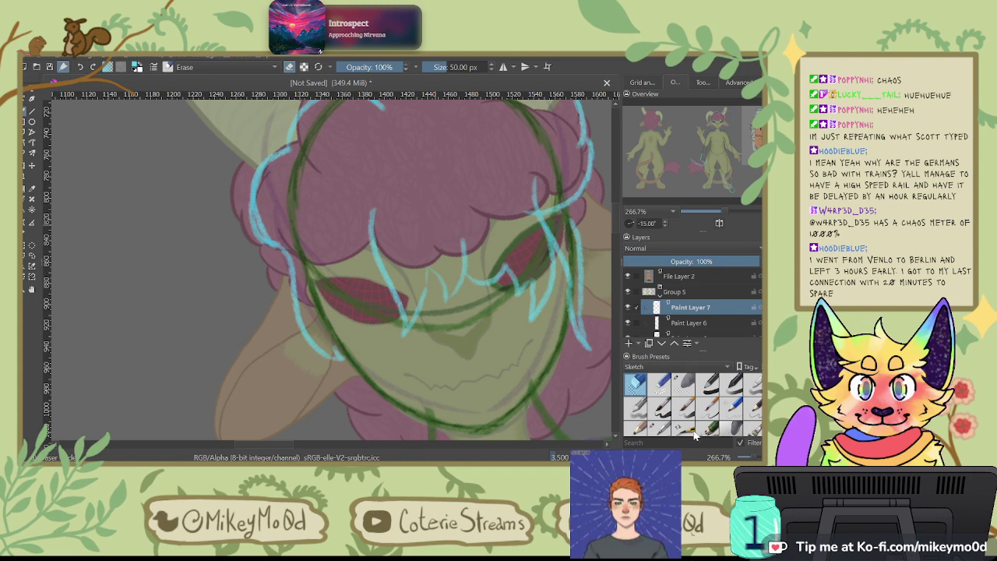
Step: Switch back to the 9.94 px sketch brush and draw a pointed strand across the viewer's left eye down to the cheek
click(664, 384)
scroll(670, 389, up, 1)
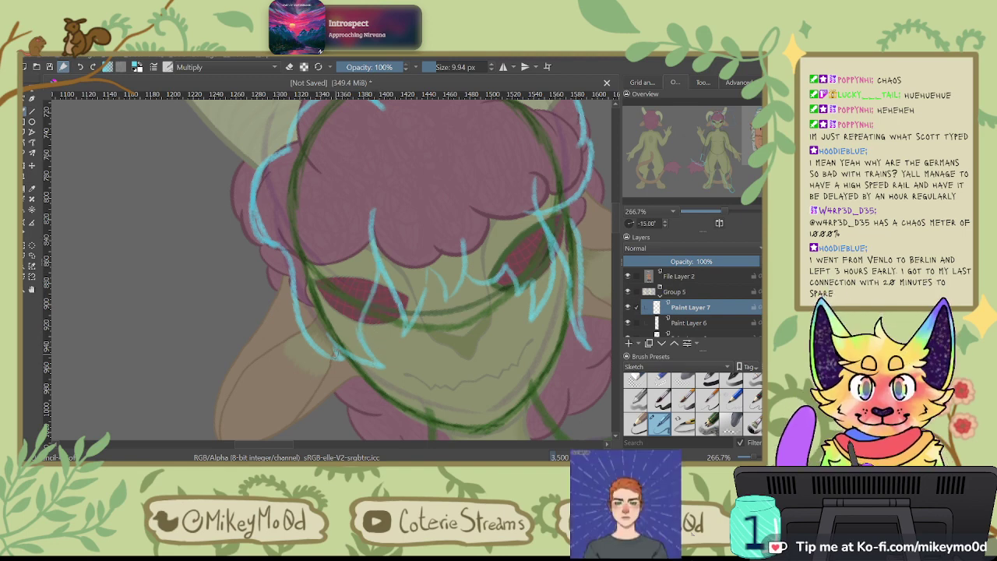
drag(344, 373, 362, 406)
key(ctrl+z)
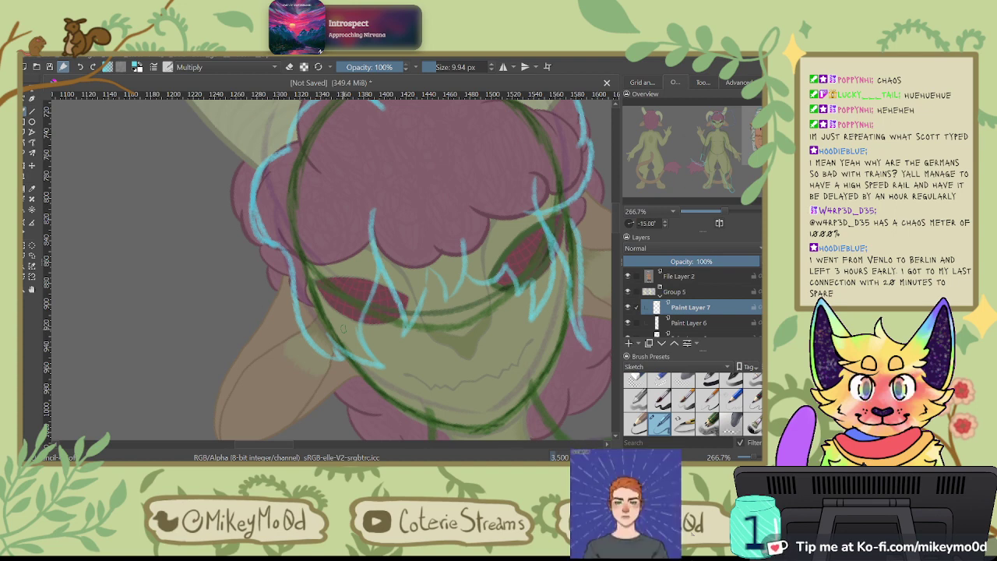
Step: Try sketching a long tapered lock hanging from the viewer's left cheek past the jaw towards the shoulder
drag(343, 329, 436, 171)
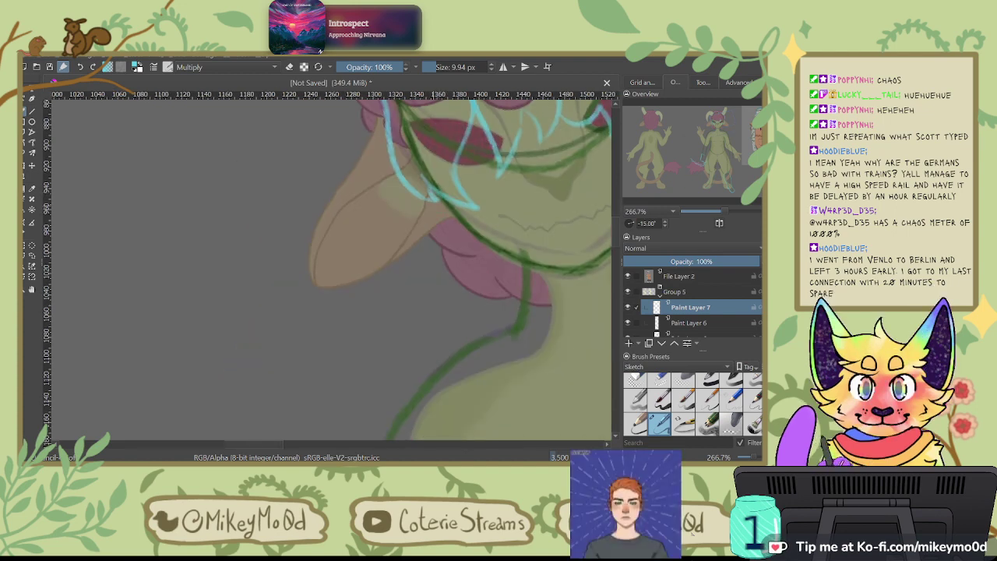
drag(454, 290, 460, 248)
key(ctrl+z)
mouse_move(425, 201)
mouse_down()
mouse_move(451, 237)
mouse_move(459, 214)
mouse_move(460, 306)
mouse_move(452, 221)
mouse_up()
key(ctrl+z)
key(ctrl+z)
key(ctrl+z)
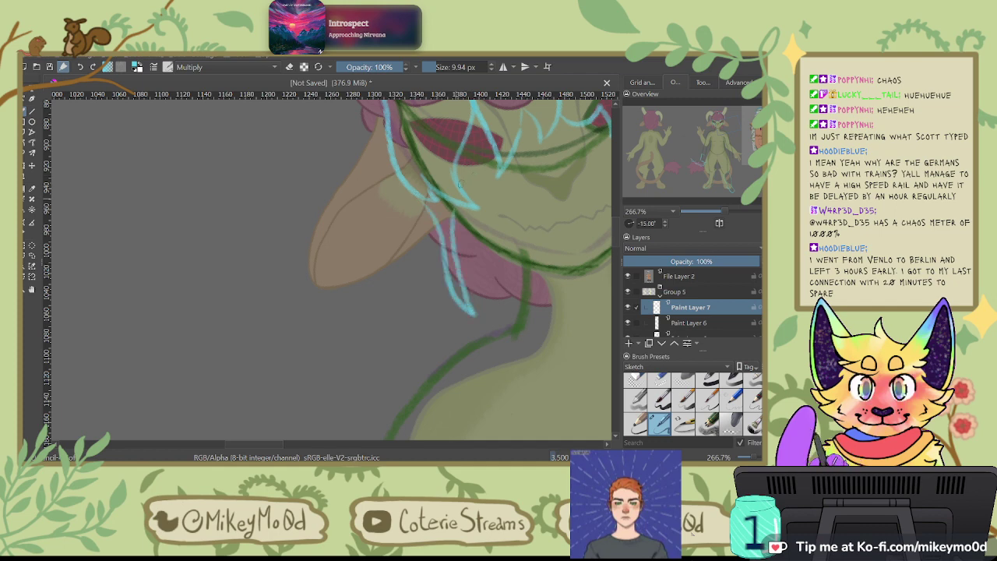
drag(397, 281, 524, 235)
key(ctrl+z)
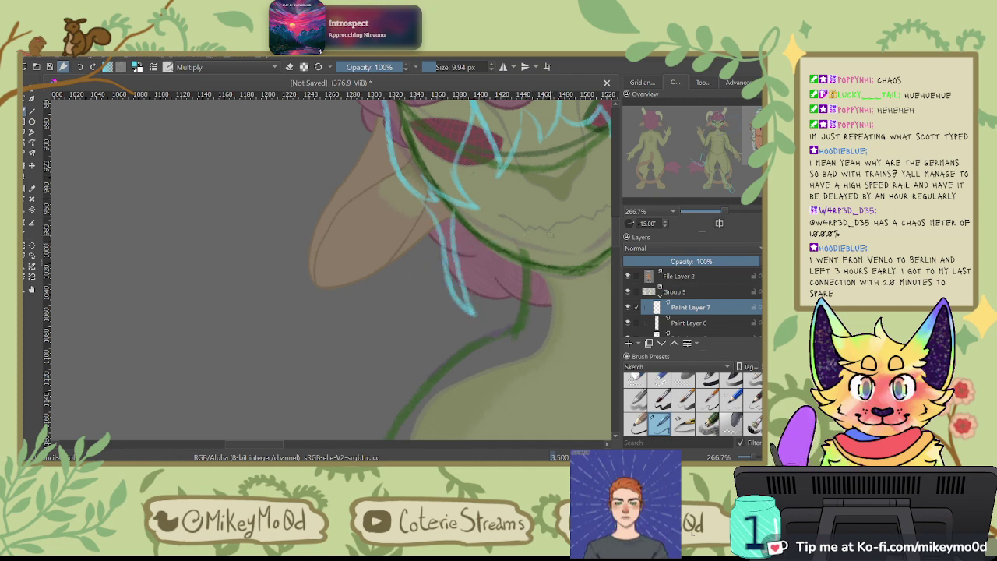
key(ctrl+z)
drag(425, 204, 469, 327)
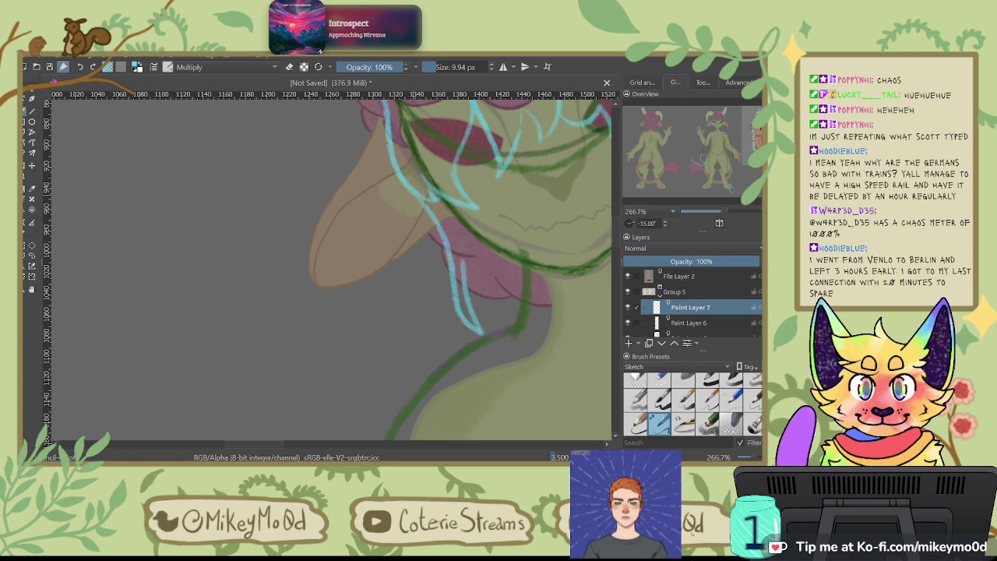
Step: Undo the long tapered lock and try new strokes where it meets the cheek
drag(561, 221, 356, 260)
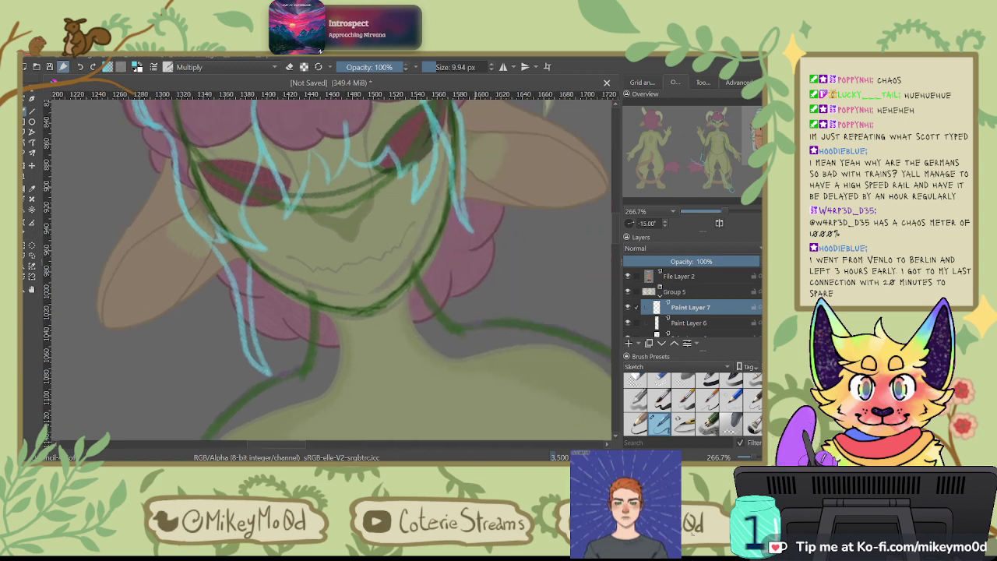
key(ctrl+z)
key(ctrl+z)
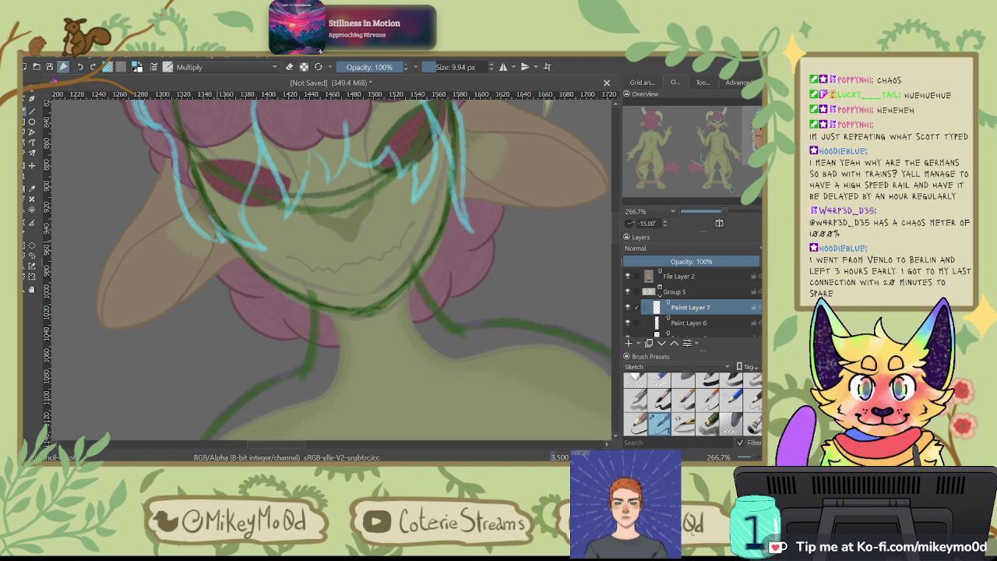
key(ctrl+z)
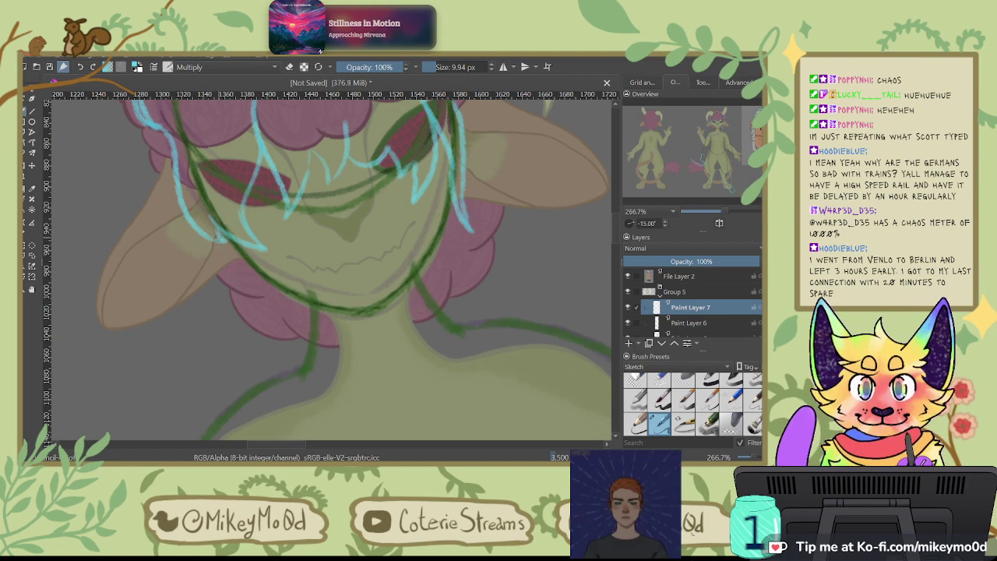
mouse_move(211, 242)
mouse_down()
mouse_move(222, 282)
mouse_move(240, 251)
mouse_up()
key(ctrl+z)
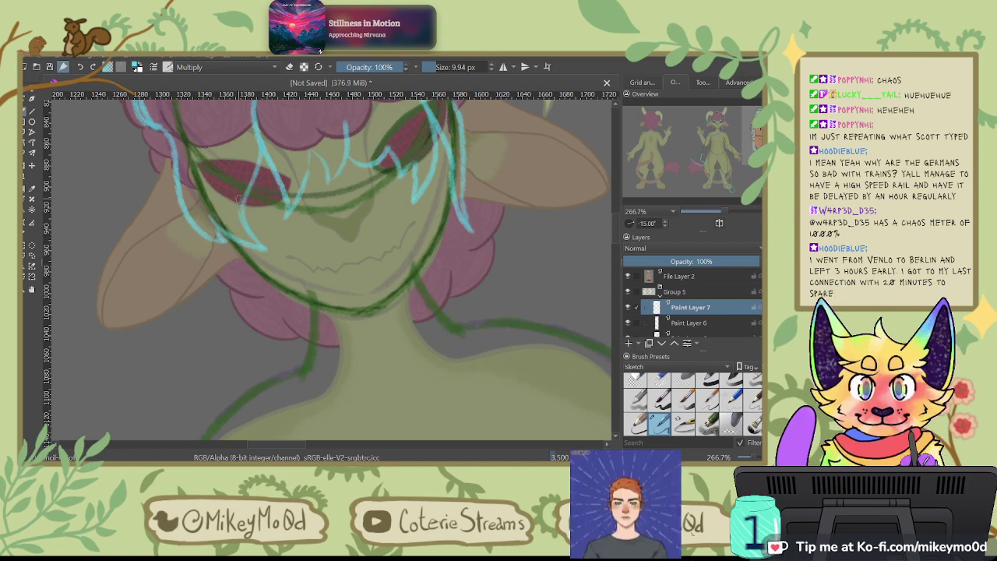
mouse_move(193, 226)
mouse_down()
mouse_move(218, 287)
mouse_move(243, 262)
mouse_up()
key(ctrl+z)
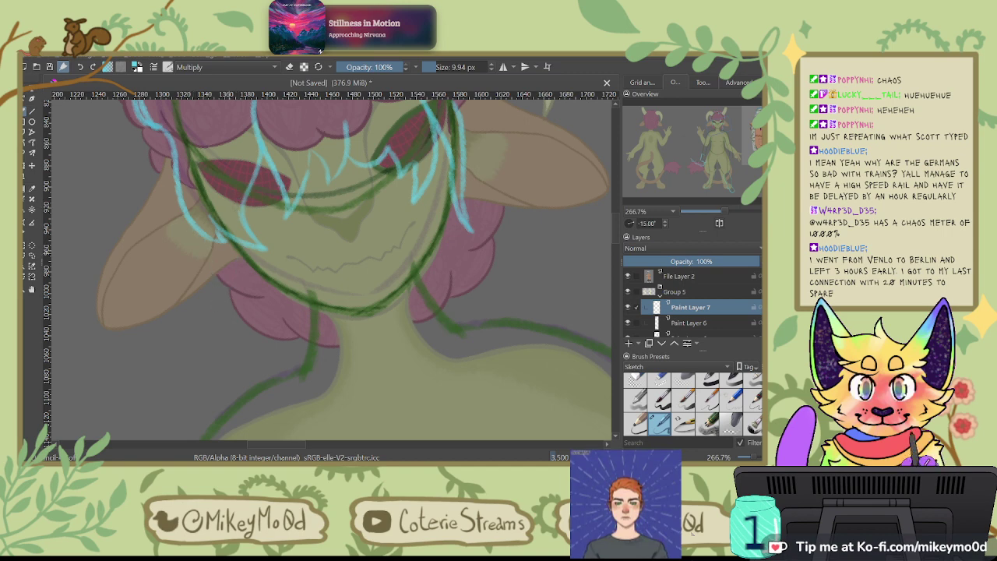
Step: Consult the vine-crowned reference character's hair and sketch a pointed cyan tuft at the top of the horned character's hair outline
drag(503, 144, 492, 254)
drag(553, 274, 559, 312)
click(756, 139)
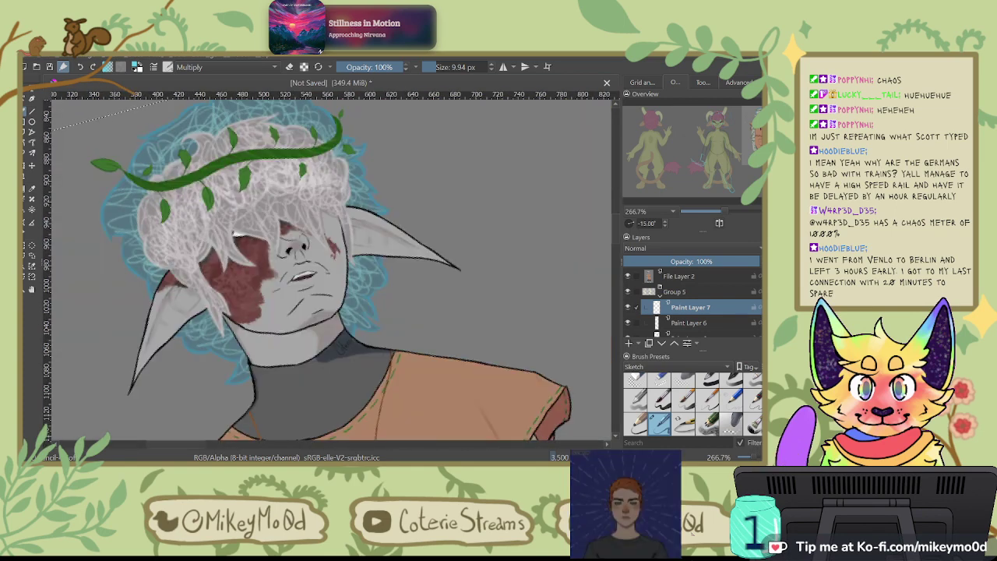
click(707, 127)
drag(419, 238, 537, 296)
drag(343, 206, 584, 258)
mouse_move(410, 177)
mouse_down()
mouse_move(383, 198)
mouse_move(398, 222)
mouse_up()
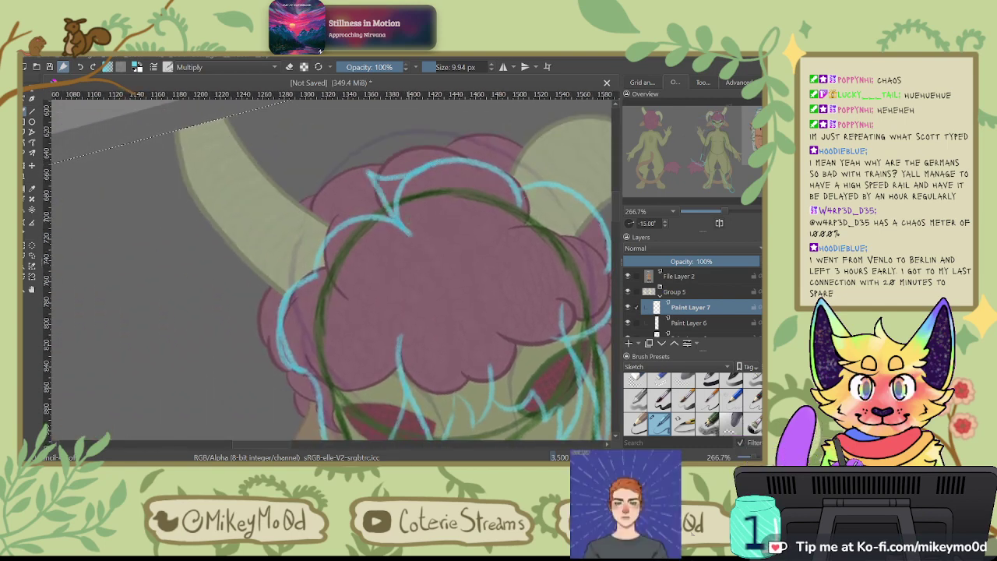
Step: Undo the pointed tuft and try wider outer hair arcs beyond the inner outline across the viewer's left horn
key(ctrl+z)
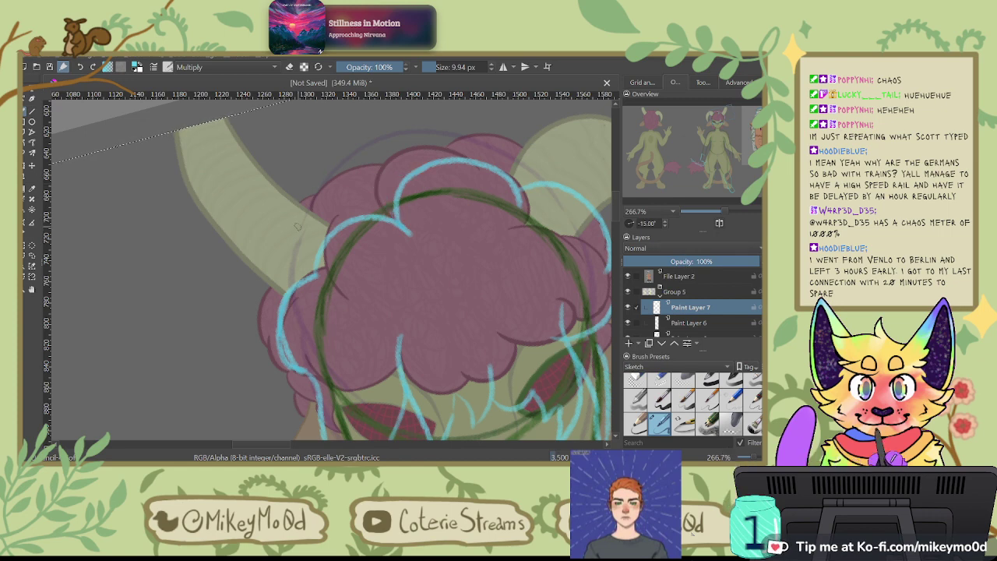
drag(279, 249, 371, 147)
key(ctrl+z)
drag(296, 232, 393, 134)
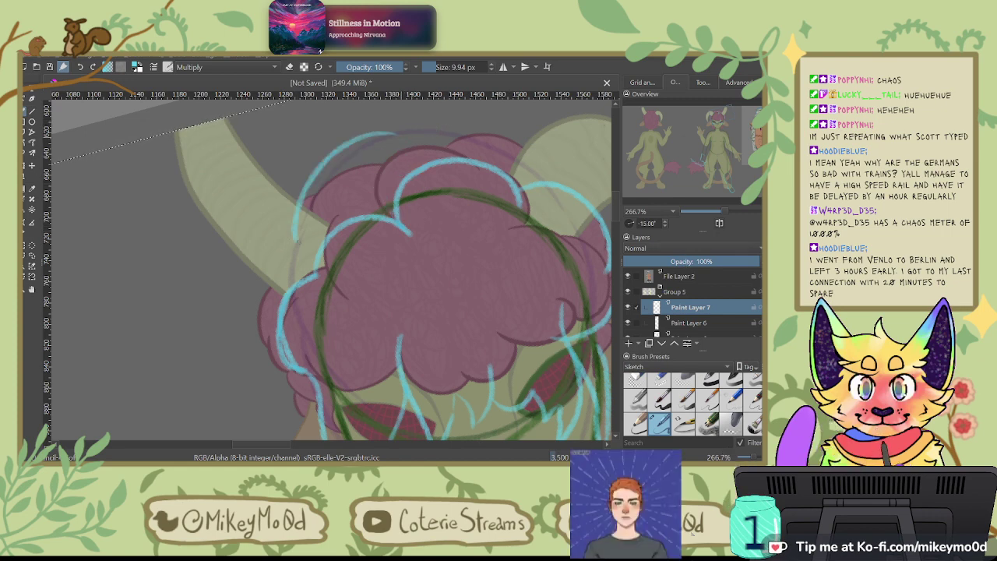
drag(296, 206, 236, 333)
key(ctrl+z)
key(ctrl+z)
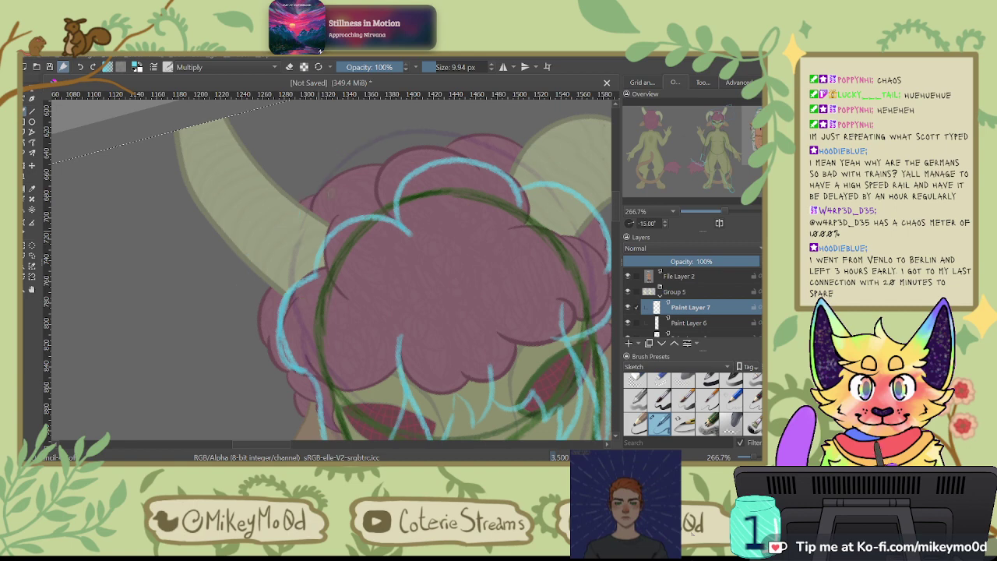
Step: Sketch two large outer scallops from the crown across the viewer's left horn, outside the inner hair outline
mouse_move(401, 131)
mouse_down()
mouse_move(278, 207)
mouse_move(240, 376)
mouse_up()
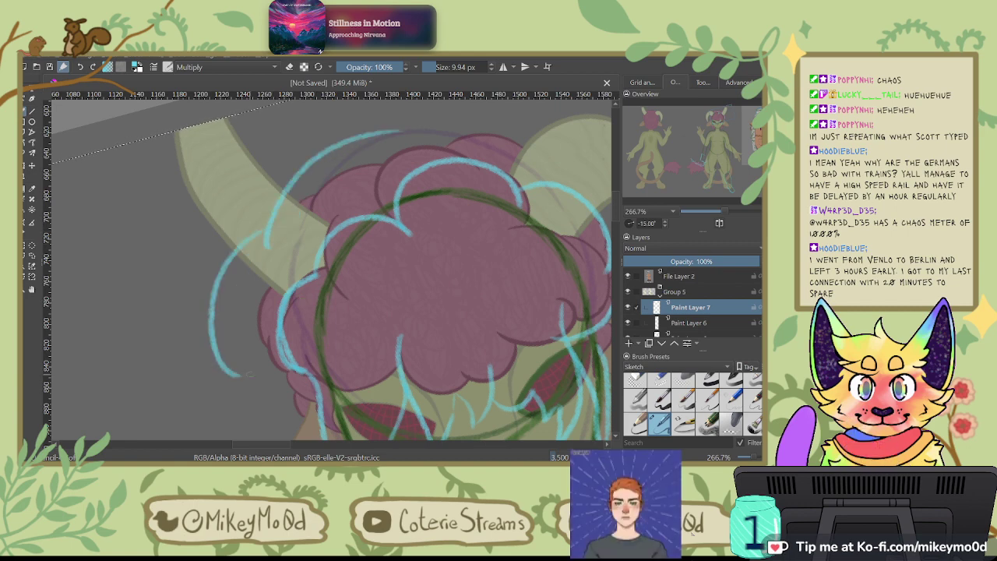
key(ctrl+z)
mouse_move(276, 208)
mouse_down()
mouse_move(223, 321)
mouse_move(261, 368)
mouse_up()
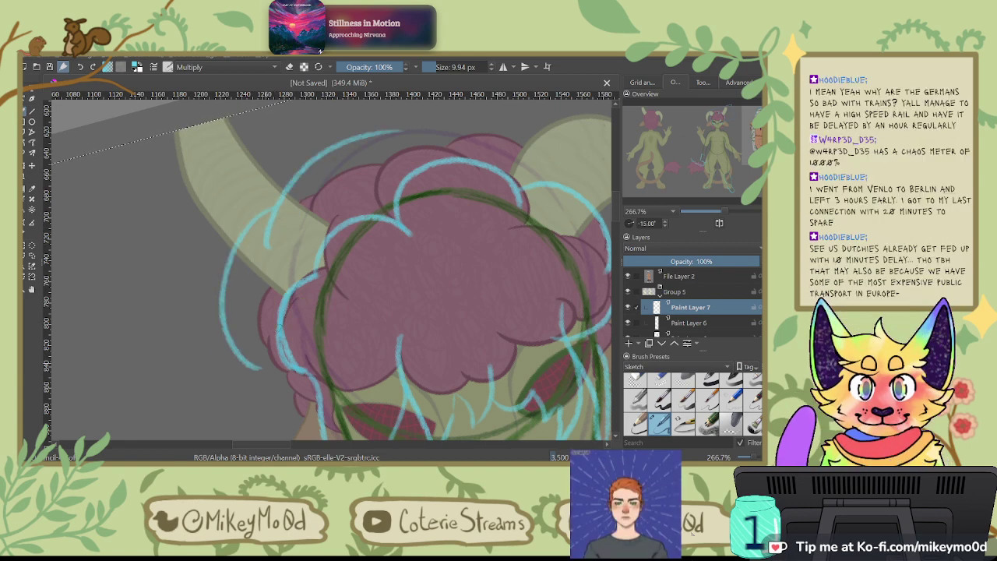
Step: Set the brush size to 13.26 px and extend the outer hair outline down over the ear on the viewer's left
drag(358, 192, 334, 192)
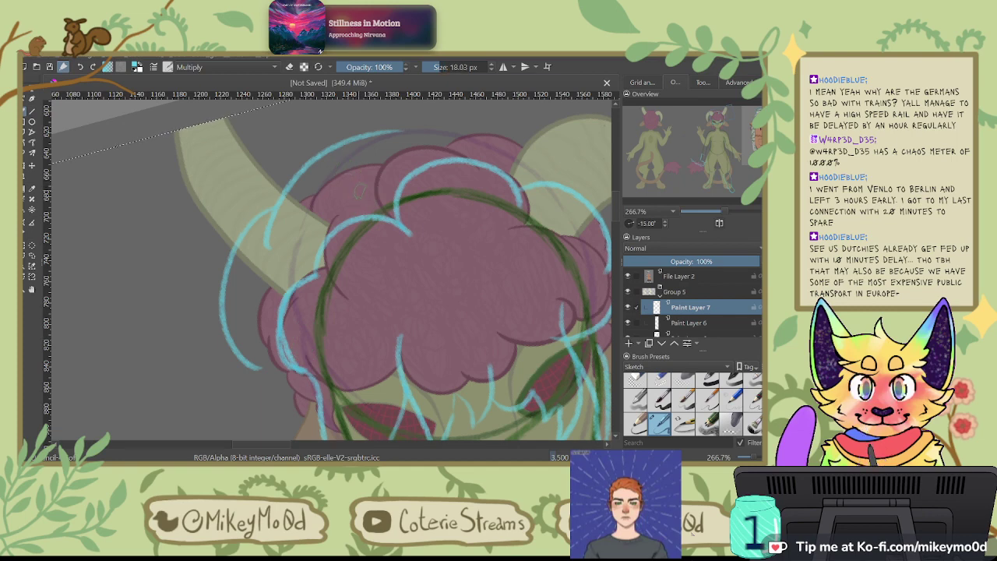
drag(307, 309, 412, 148)
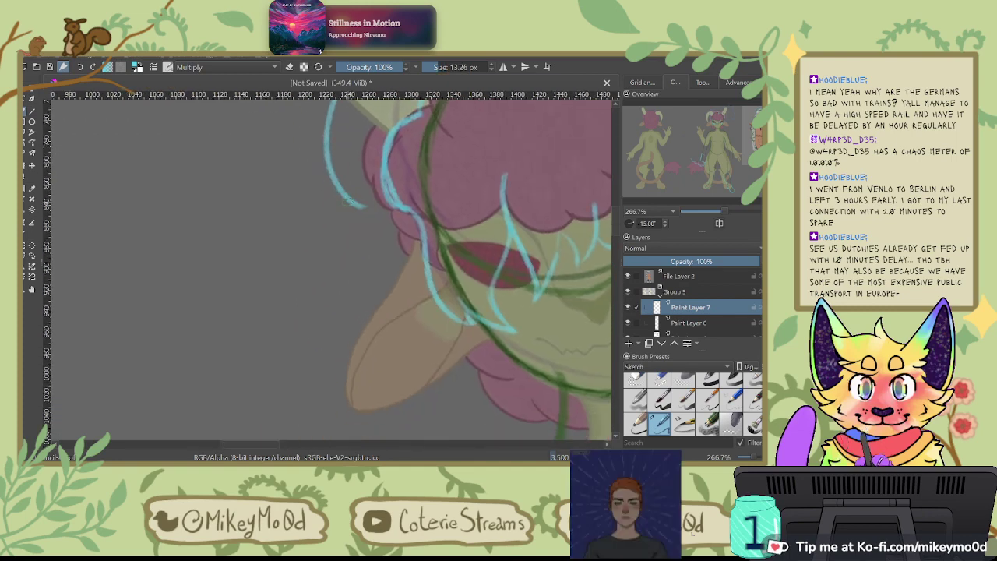
drag(349, 206, 403, 280)
key(ctrl+z)
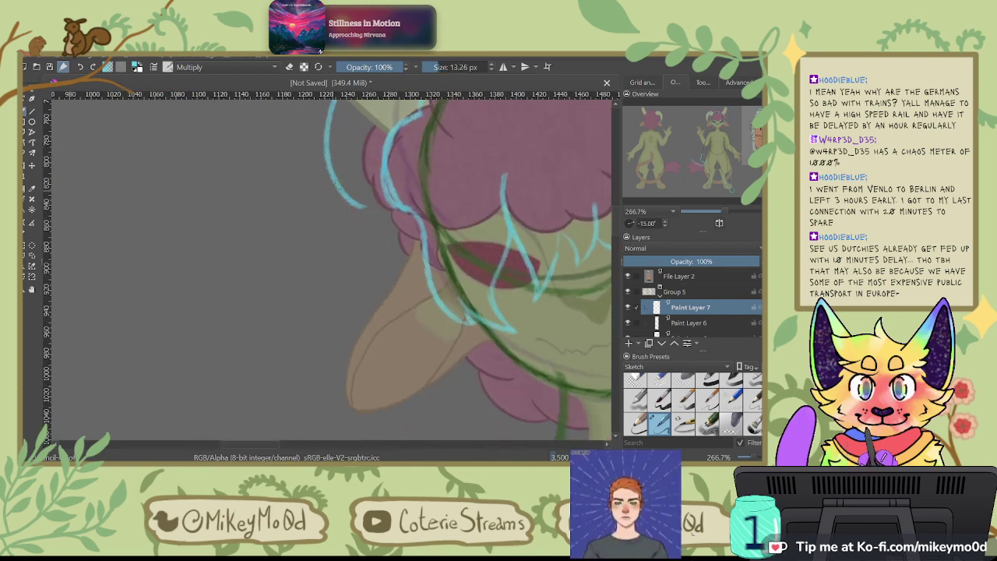
mouse_move(336, 204)
mouse_down()
mouse_move(337, 249)
mouse_move(401, 329)
mouse_up()
Step: Sketch the next outer scallop from the viewer's left ear to the hair beside the jaw
drag(453, 286, 398, 177)
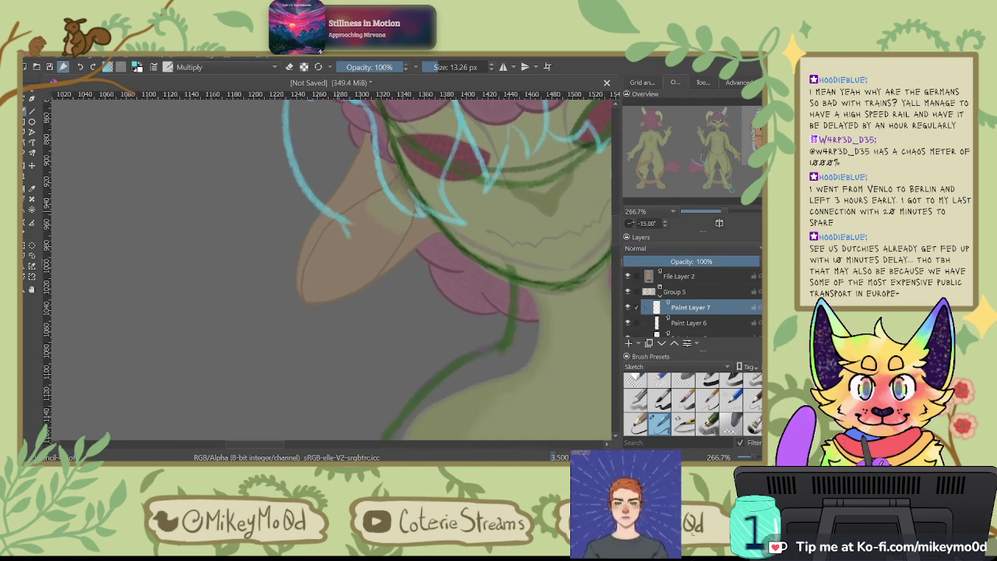
drag(343, 221, 432, 272)
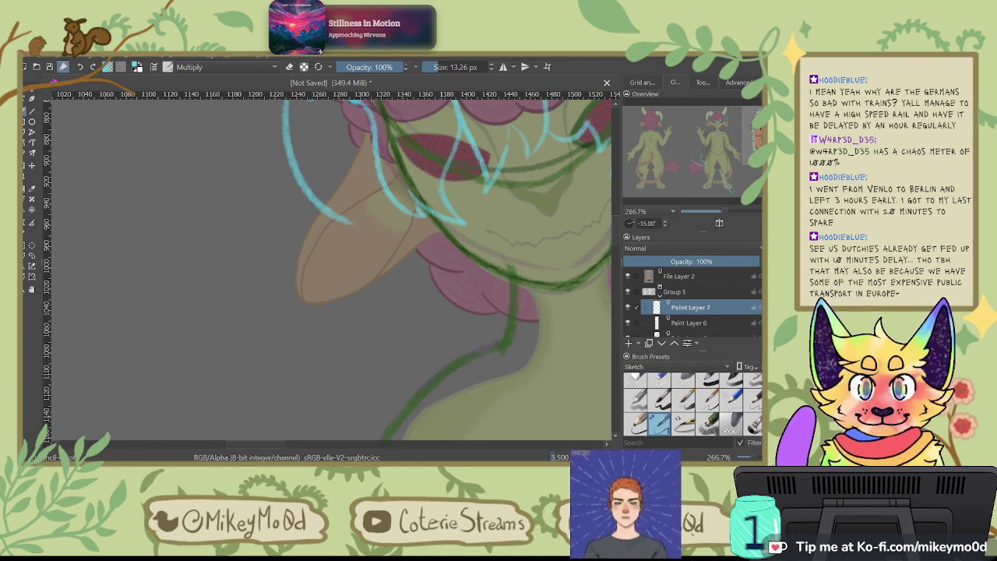
drag(355, 225, 448, 273)
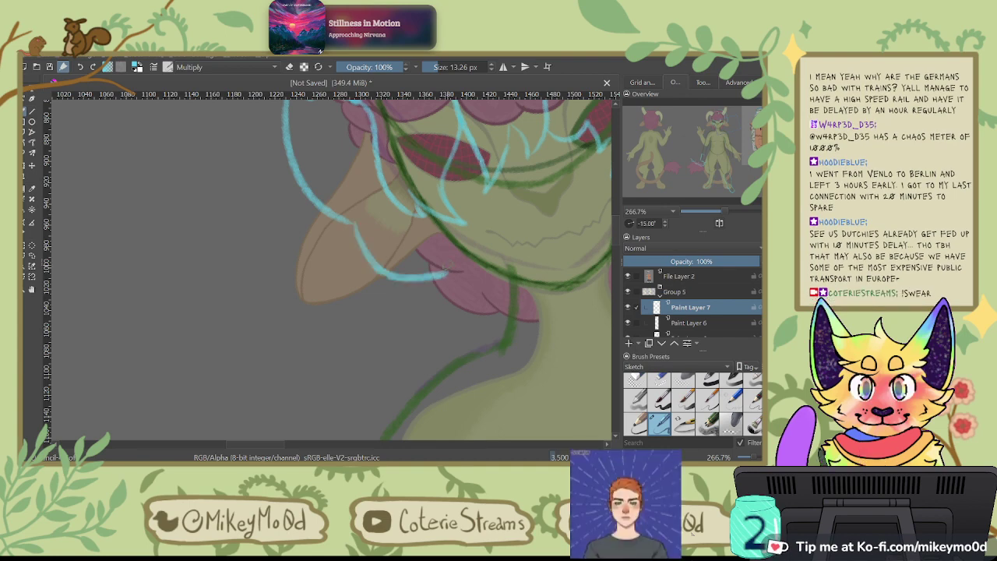
drag(357, 237, 412, 294)
key(ctrl+z)
drag(354, 225, 436, 287)
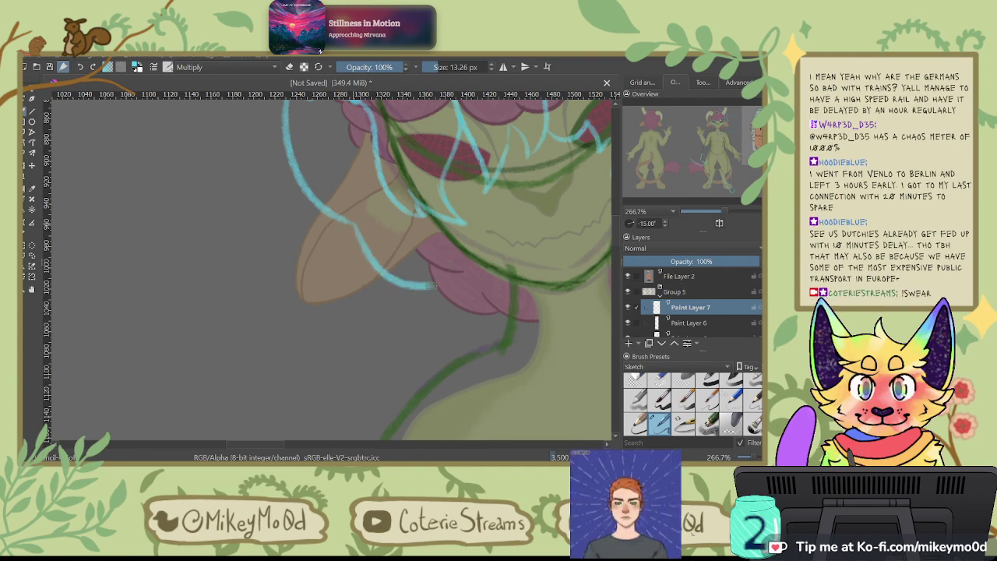
Step: Sketch outer scallops over the top of the head and across the viewer's right horn
drag(554, 257, 525, 374)
drag(491, 229, 412, 327)
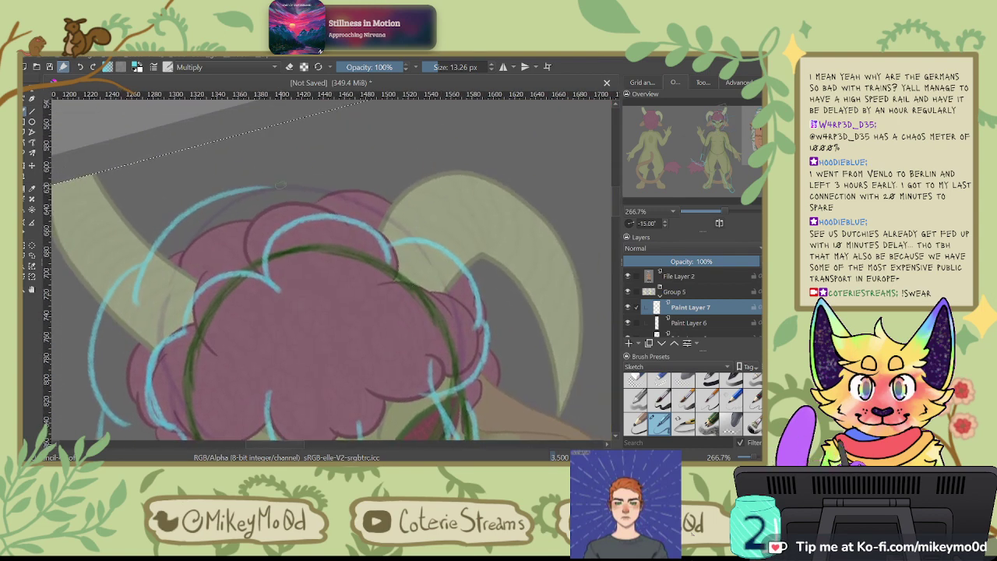
mouse_move(257, 185)
mouse_down()
mouse_move(401, 181)
mouse_move(508, 208)
mouse_up()
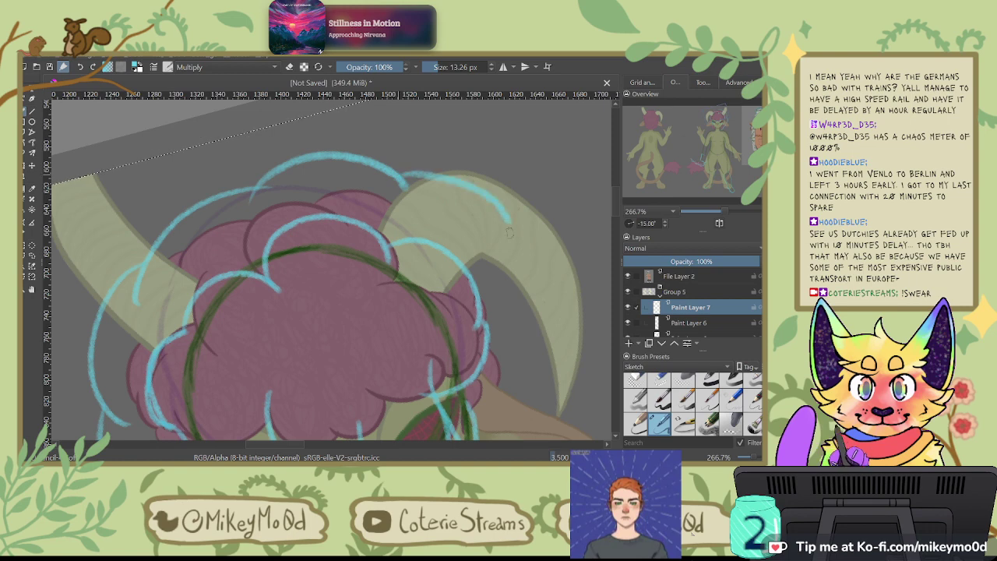
drag(515, 247, 516, 297)
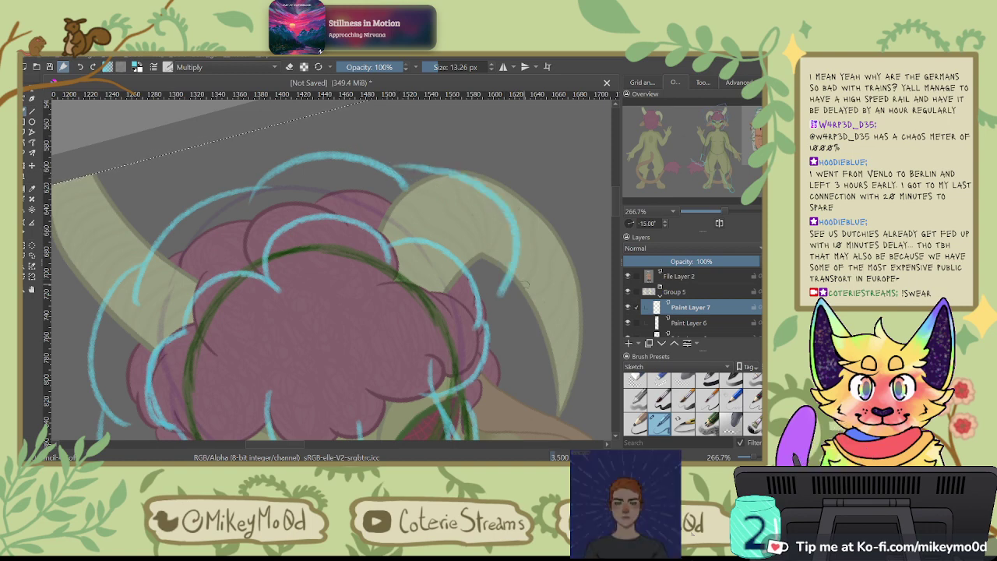
key(ctrl+z)
mouse_move(407, 174)
mouse_down()
mouse_move(517, 298)
mouse_move(537, 387)
mouse_move(522, 404)
mouse_move(535, 162)
mouse_up()
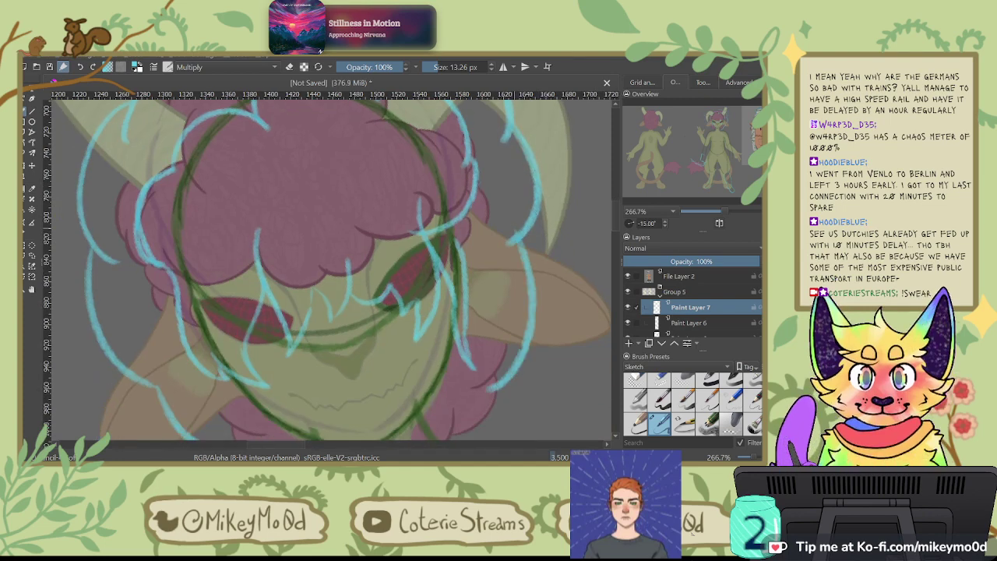
Step: Rework the outer scallops down the viewer's right side, past the ear and curving in towards the neck
key(ctrl+z)
key(ctrl+shift+z)
key(ctrl+z)
key(ctrl+z)
mouse_move(510, 136)
mouse_down()
mouse_move(521, 232)
mouse_move(504, 249)
mouse_up()
mouse_move(510, 345)
mouse_down()
mouse_move(474, 384)
mouse_move(542, 243)
mouse_move(543, 216)
mouse_up()
drag(508, 306, 471, 330)
key(ctrl+z)
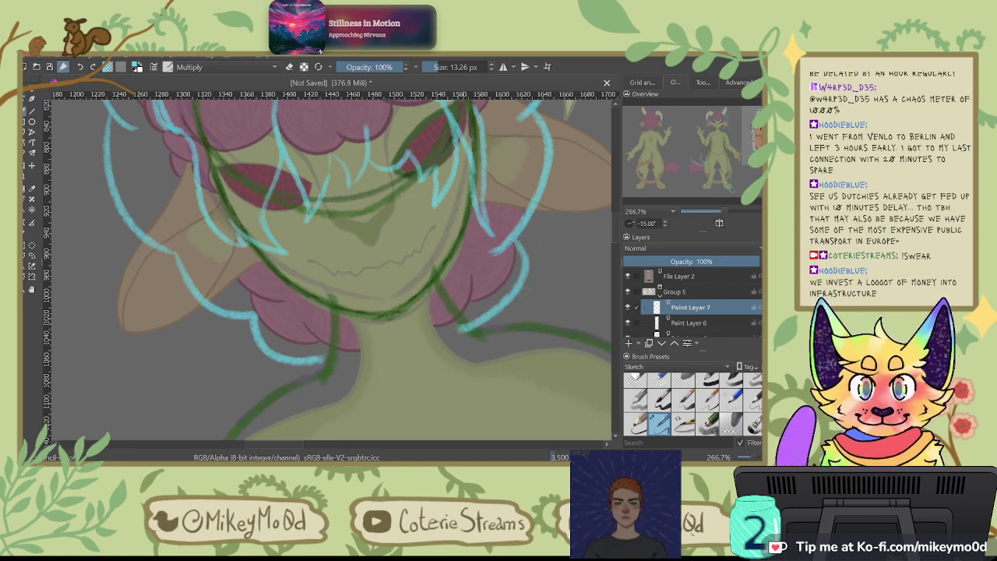
key(ctrl+z)
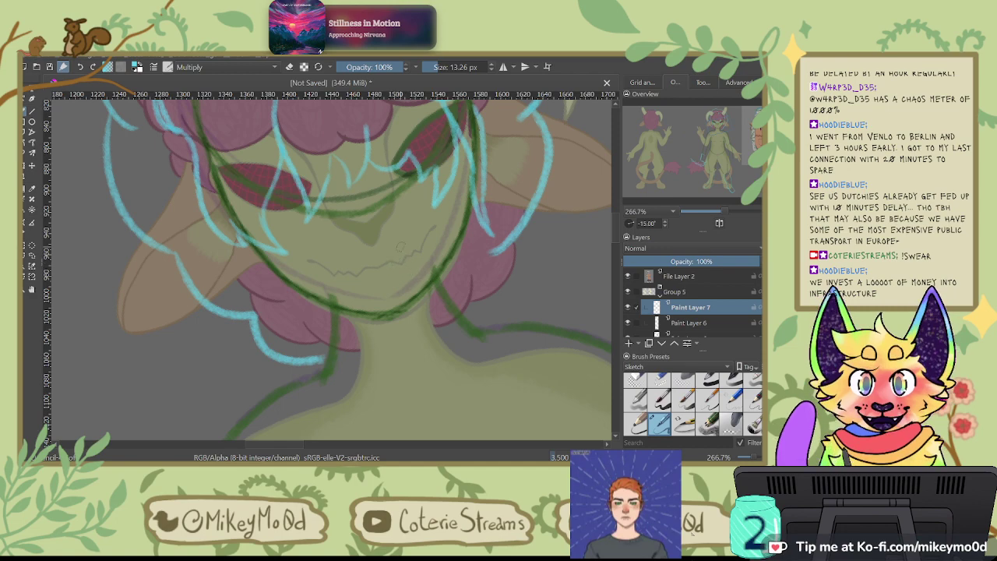
drag(514, 246, 463, 327)
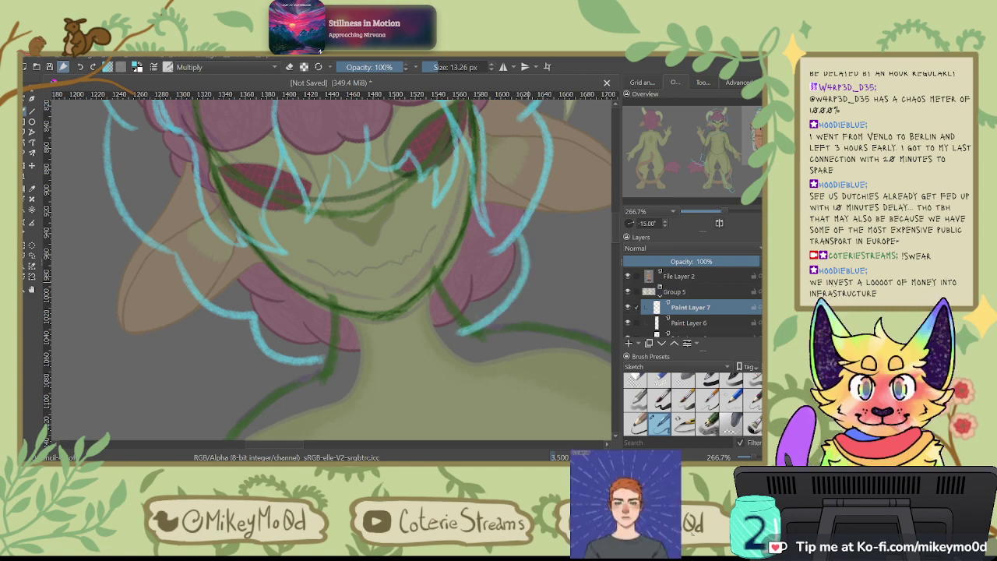
Step: Check the whole hairstyle beside the reference character and sketch a pointed tuft on the inner outline at the crown's viewer-left edge
key(minus)
key(minus)
key(minus)
key(minus)
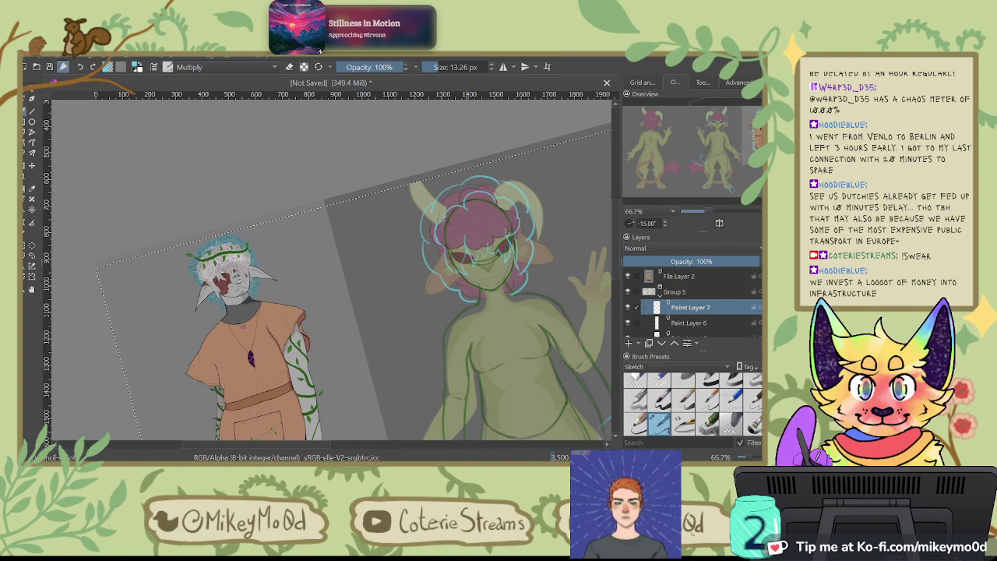
scroll(416, 188, up, 6)
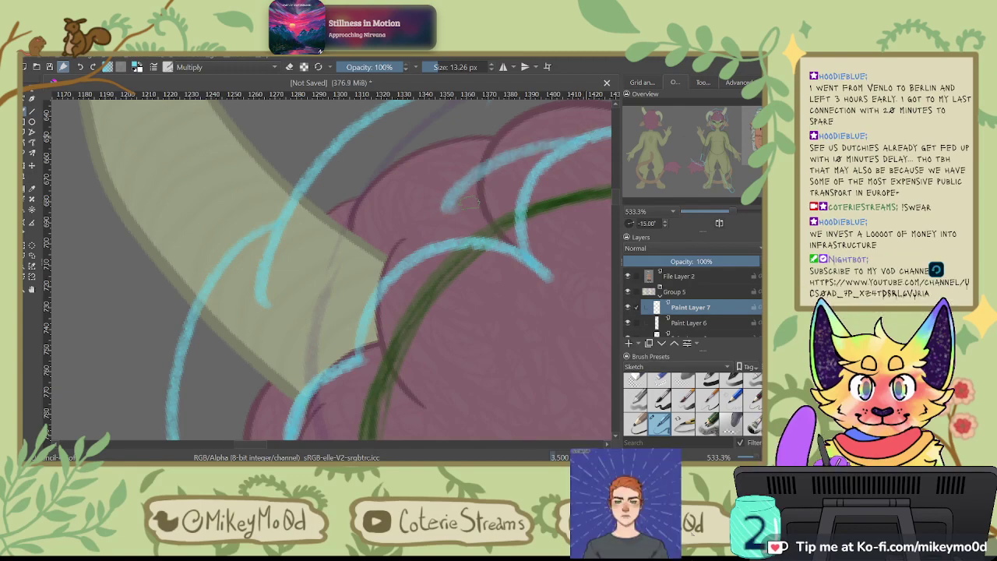
drag(444, 208, 517, 247)
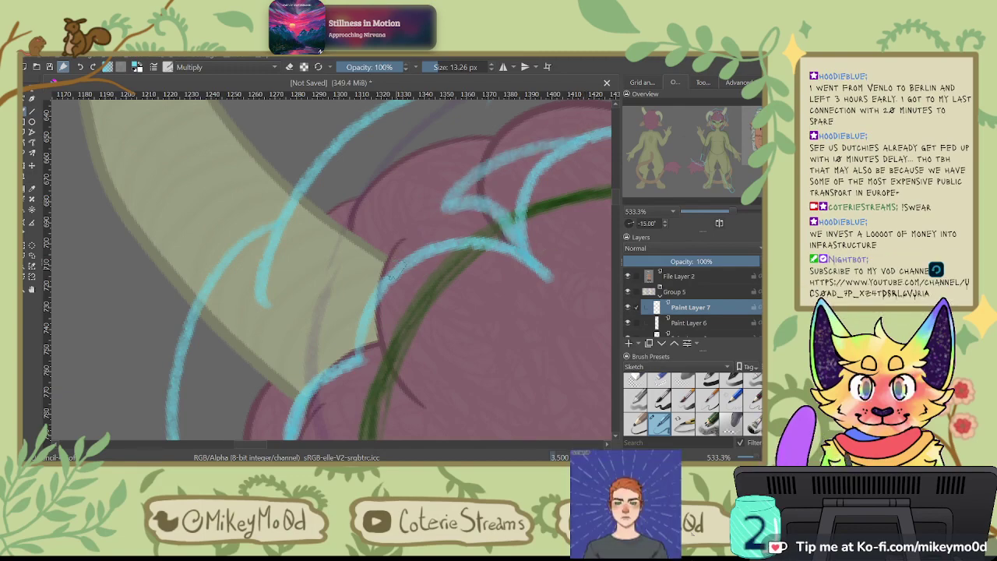
Step: Reduce the brush size to 8.08 px and sketch a downward-pointing tuft on the inner hair outline above the viewer's left ear
drag(374, 290, 380, 164)
mouse_move(354, 319)
mouse_down()
mouse_move(416, 231)
mouse_move(441, 146)
mouse_up()
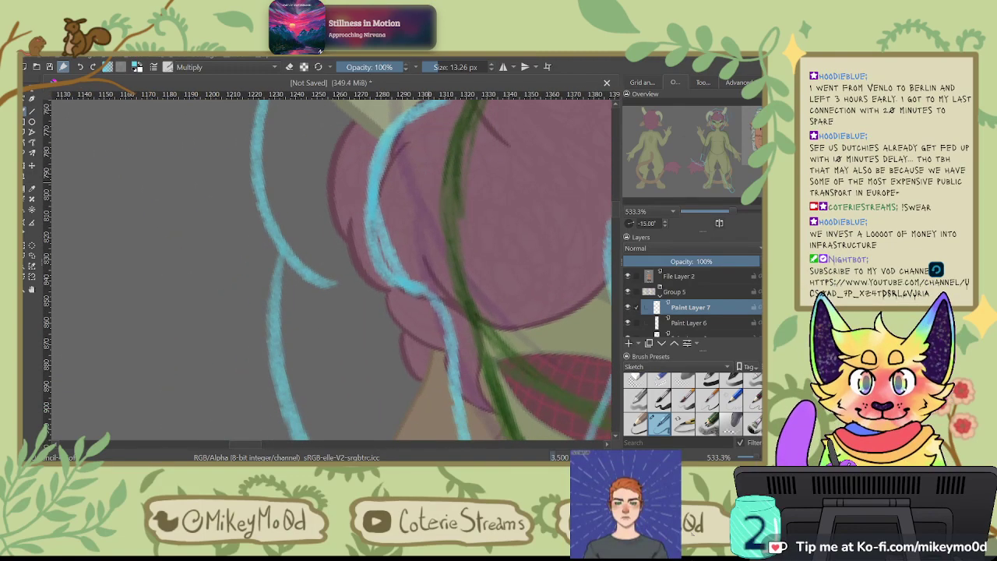
mouse_move(367, 217)
mouse_down()
mouse_move(411, 359)
mouse_move(433, 298)
mouse_up()
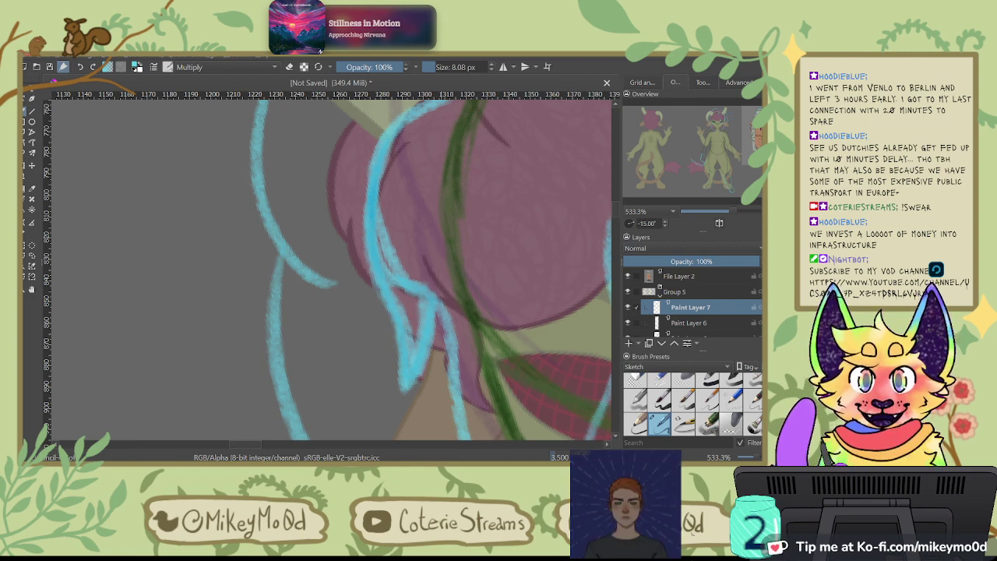
Step: Try different tuft shapes at the base of the viewer's left horn and sketch a small one with an upward-pointing tip
mouse_move(441, 238)
mouse_down()
mouse_move(476, 262)
mouse_move(492, 299)
mouse_up()
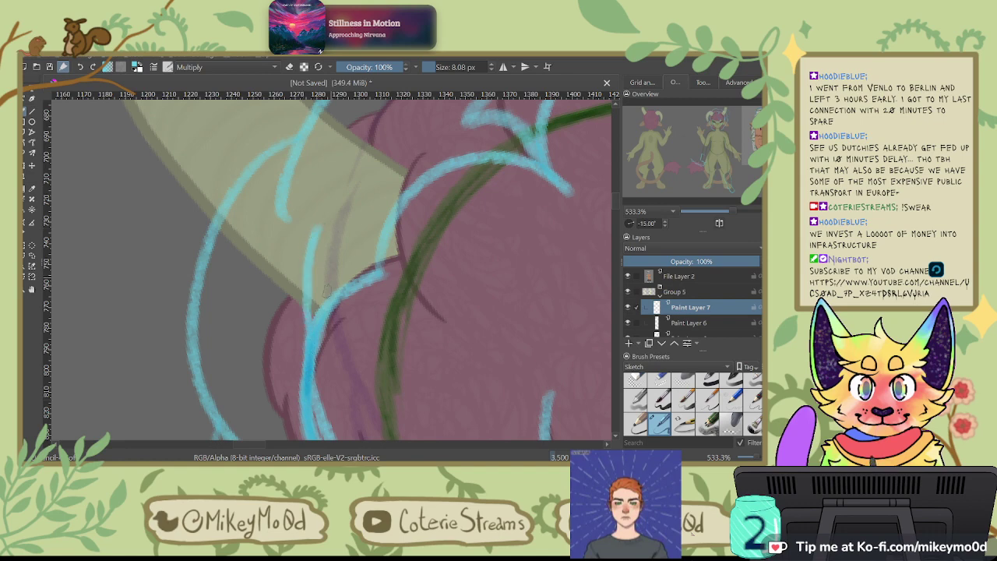
key(ctrl+z)
mouse_move(390, 217)
mouse_down()
mouse_move(306, 248)
mouse_move(303, 260)
mouse_move(385, 268)
mouse_up()
key(ctrl+z)
mouse_move(389, 220)
mouse_down()
mouse_move(339, 248)
mouse_move(348, 277)
mouse_up()
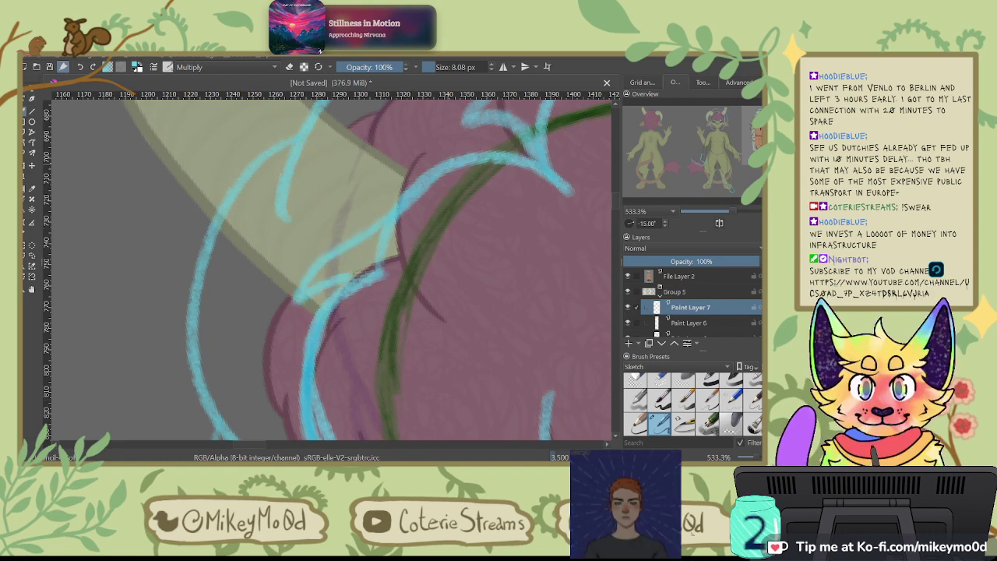
key(ctrl+z)
mouse_move(389, 237)
mouse_down()
mouse_move(304, 263)
mouse_move(390, 260)
mouse_up()
key(ctrl+z)
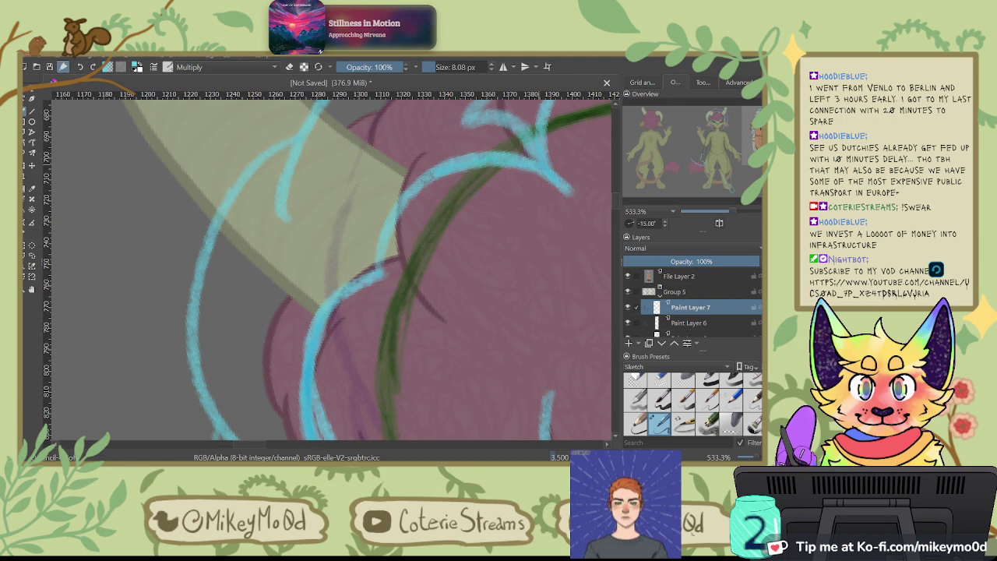
mouse_move(382, 261)
mouse_down()
mouse_move(350, 264)
mouse_move(321, 266)
mouse_up()
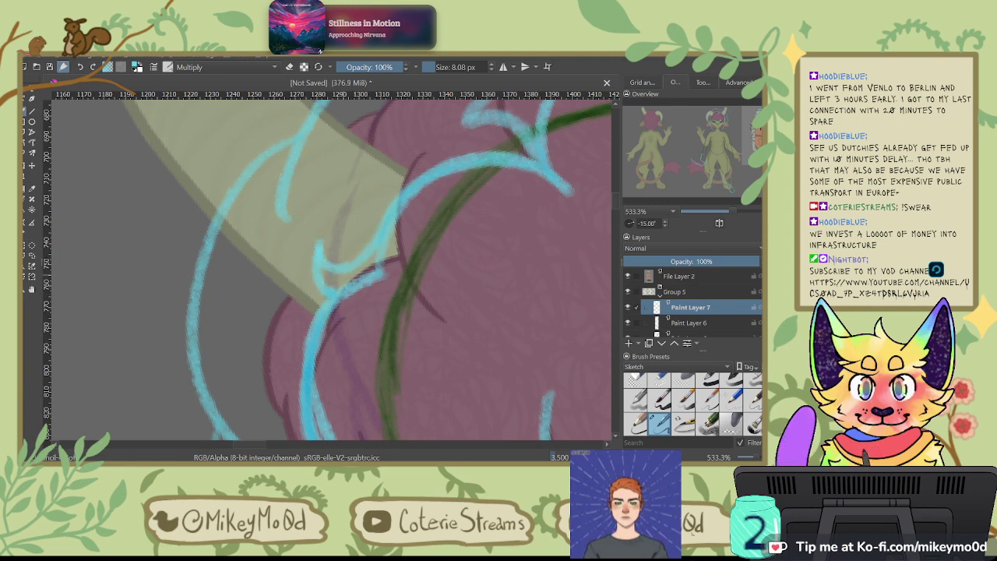
Step: Redraw the outer edge of the crown's viewer-left tuft as a fuller curve running into the crown outline
drag(523, 272, 401, 348)
drag(553, 165, 429, 304)
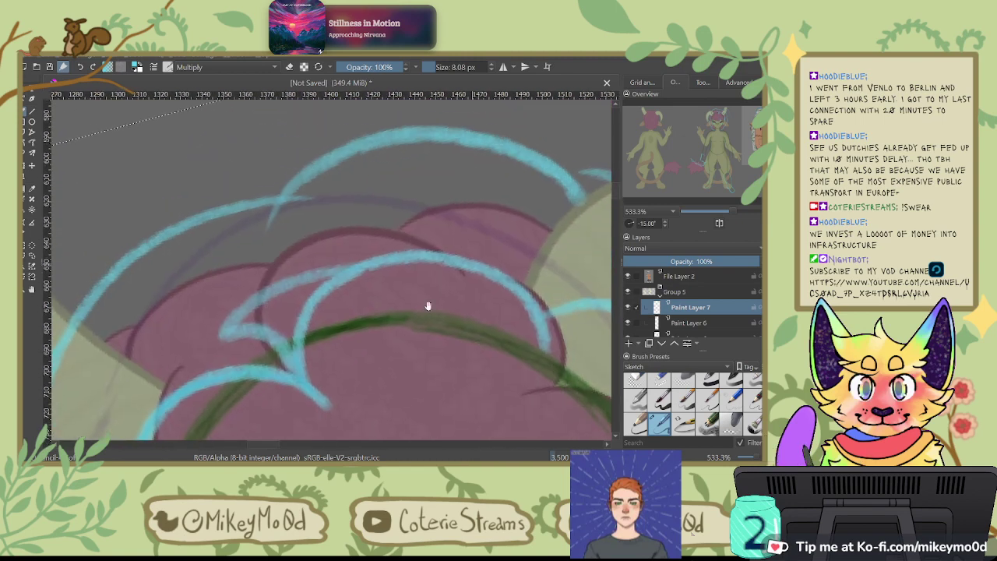
key(4)
key(4)
key(4)
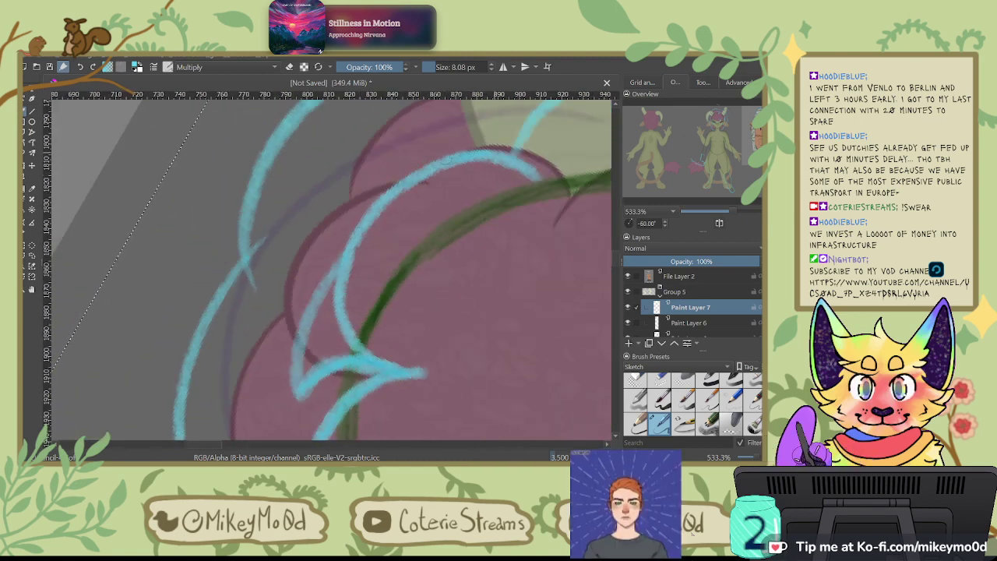
mouse_move(335, 253)
mouse_down()
mouse_move(281, 346)
mouse_move(287, 420)
mouse_move(302, 391)
mouse_up()
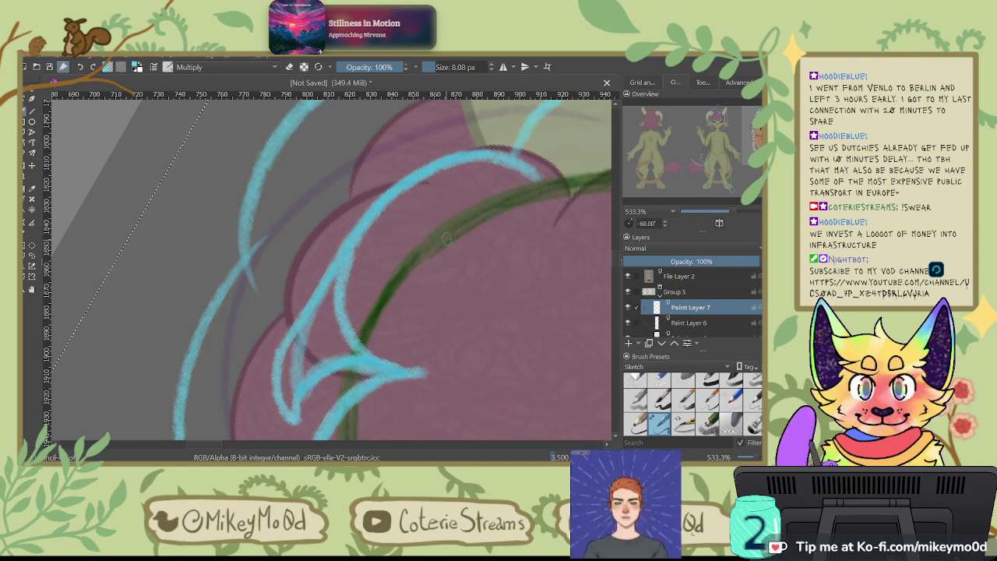
key(ctrl+z)
mouse_move(299, 396)
mouse_down()
mouse_move(295, 318)
mouse_move(369, 208)
mouse_up()
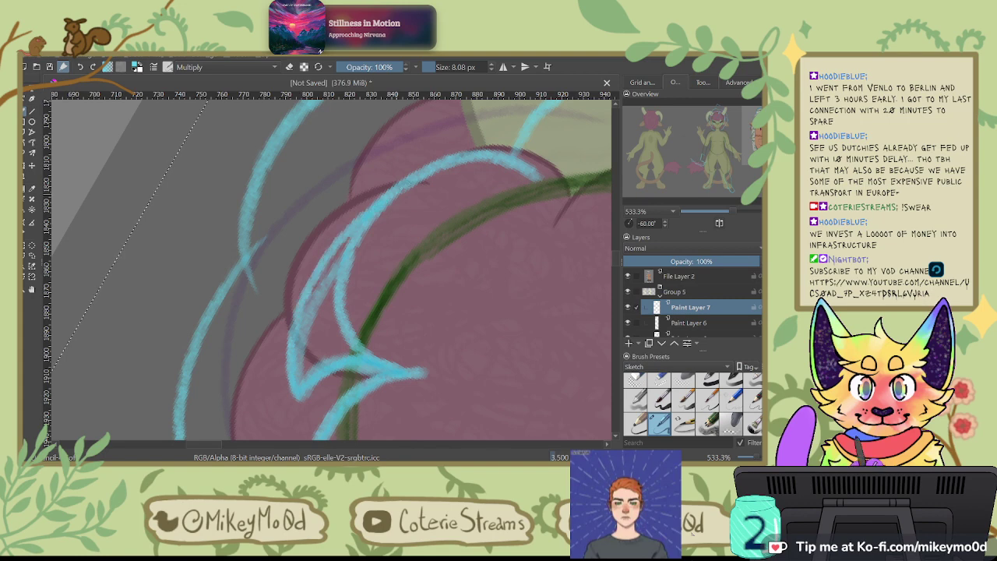
Step: Sketch a second pointed tuft at the viewer's right end of the crown curl, beside the horn
drag(411, 168, 454, 139)
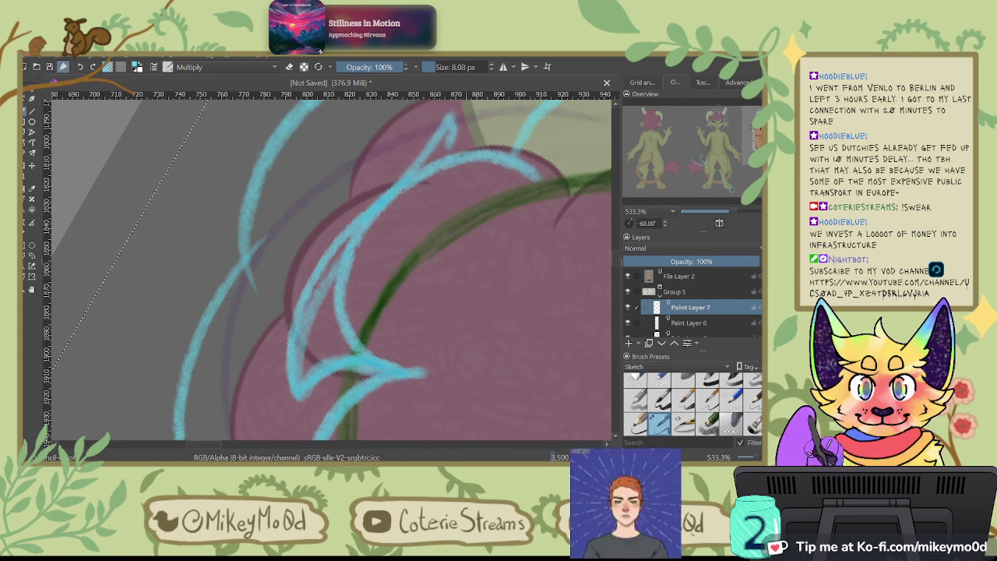
key(4)
key(4)
key(4)
key(4)
drag(395, 160, 440, 289)
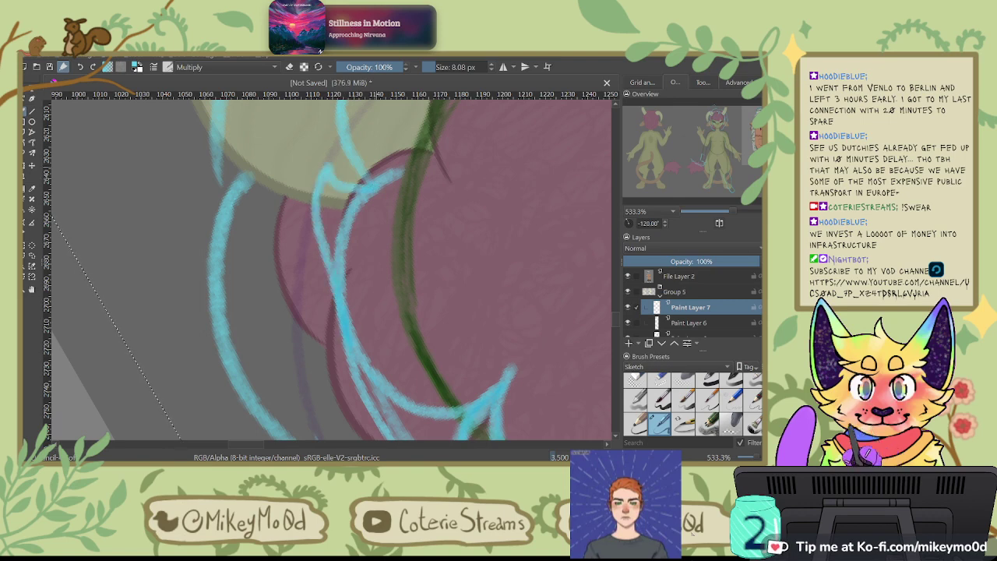
key(6)
key(6)
key(6)
key(6)
key(6)
key(6)
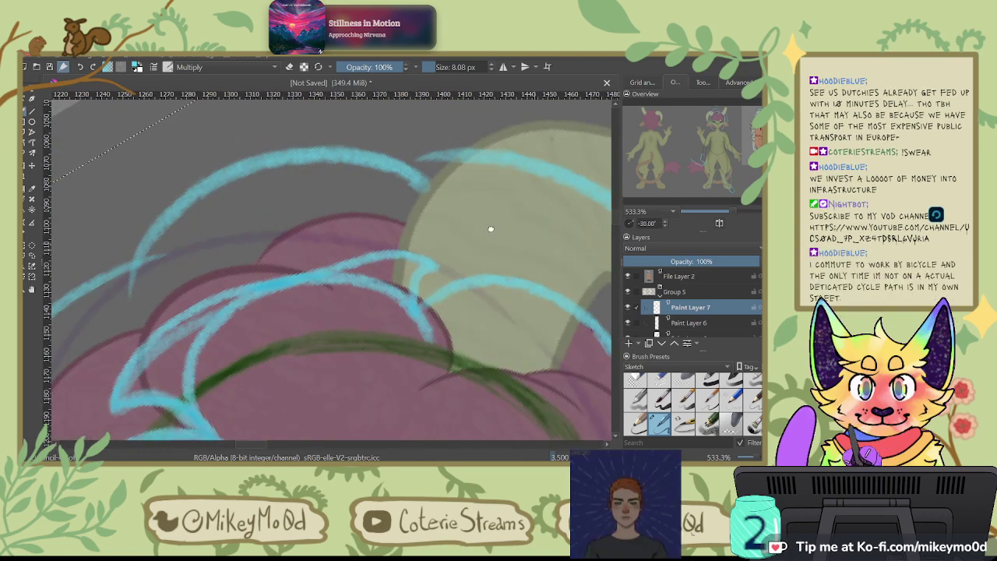
Step: Try tuft shapes along the inner hair outline below the viewer's right horn and sketch a small downward-pointing one above the ear
drag(506, 231, 395, 177)
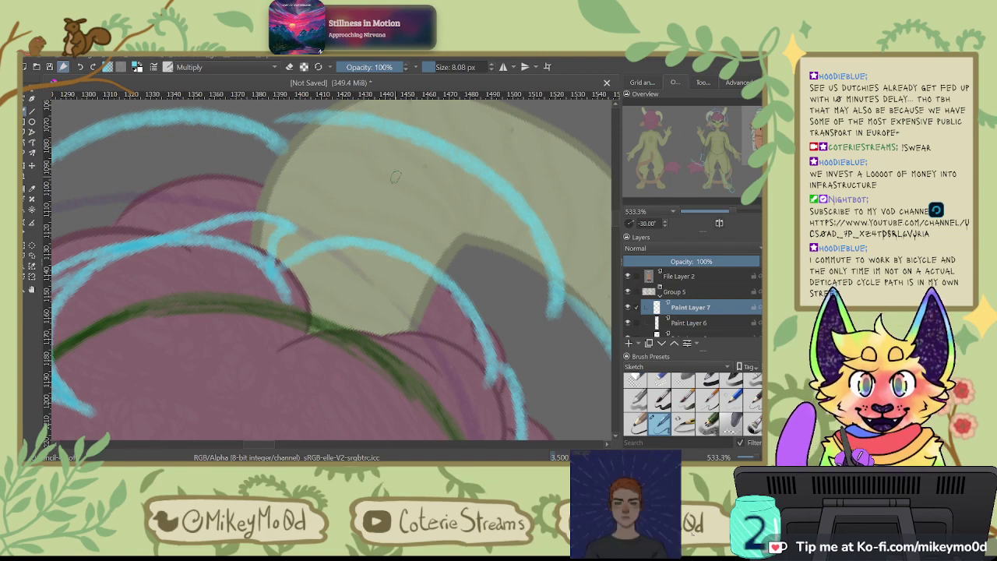
drag(396, 176, 413, 169)
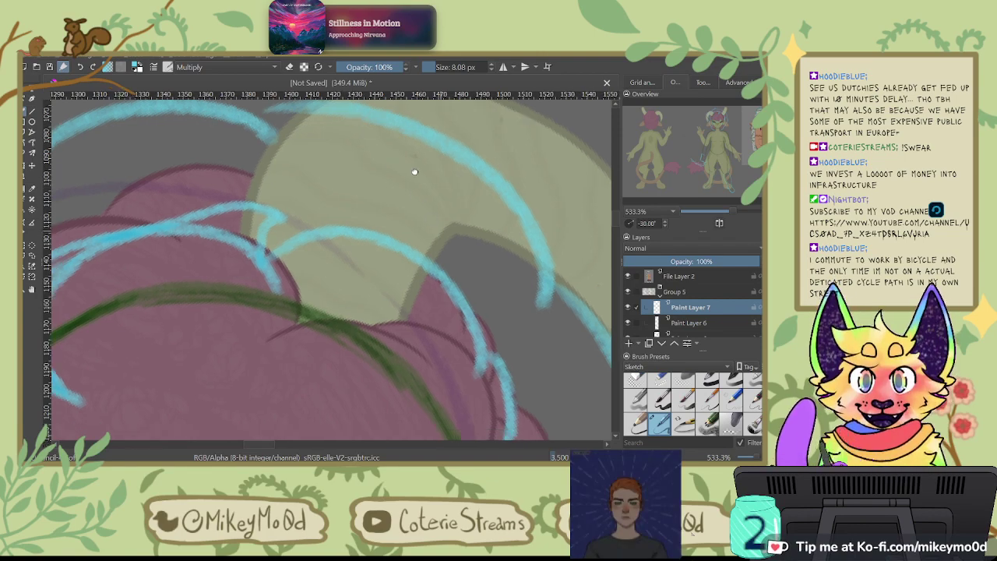
drag(510, 307, 434, 209)
mouse_move(395, 178)
mouse_down()
mouse_move(480, 263)
mouse_move(443, 261)
mouse_up()
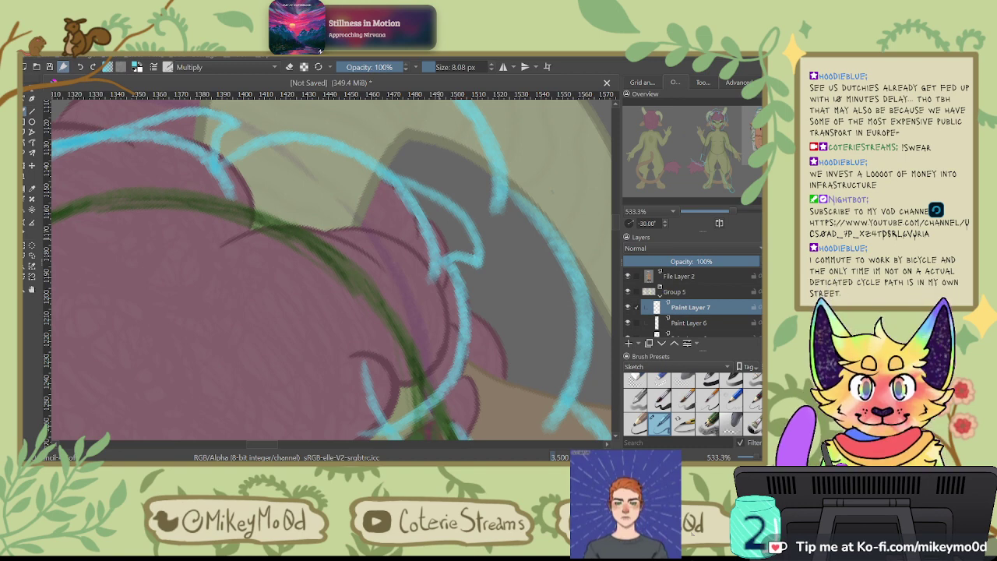
key(ctrl+z)
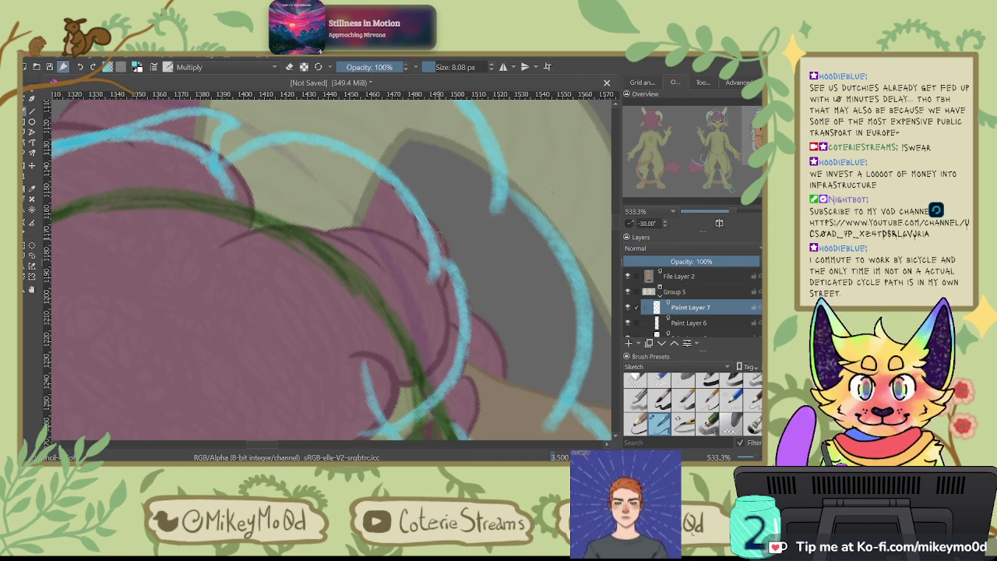
drag(446, 223, 467, 331)
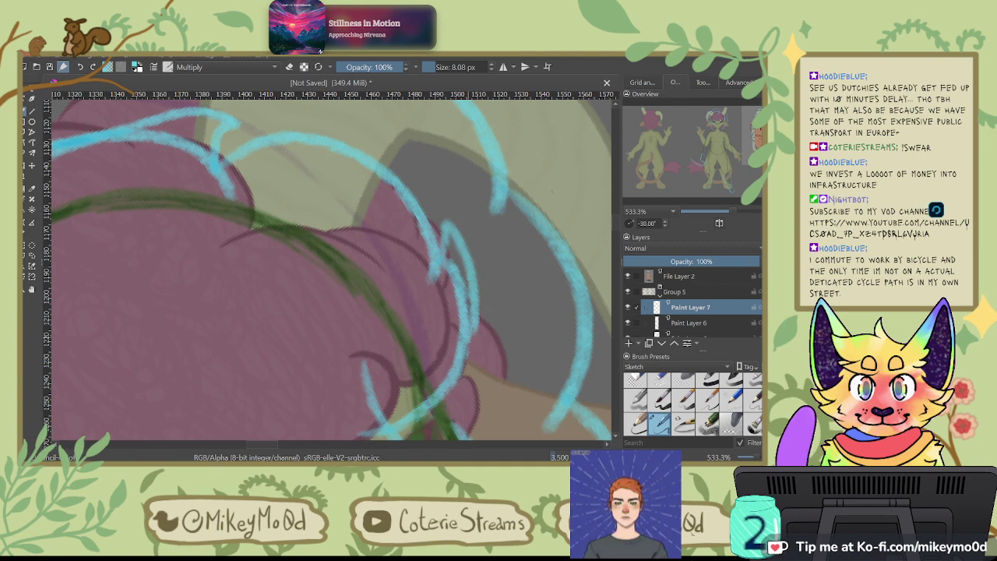
drag(500, 260, 515, 141)
key(ctrl+z)
drag(474, 253, 502, 336)
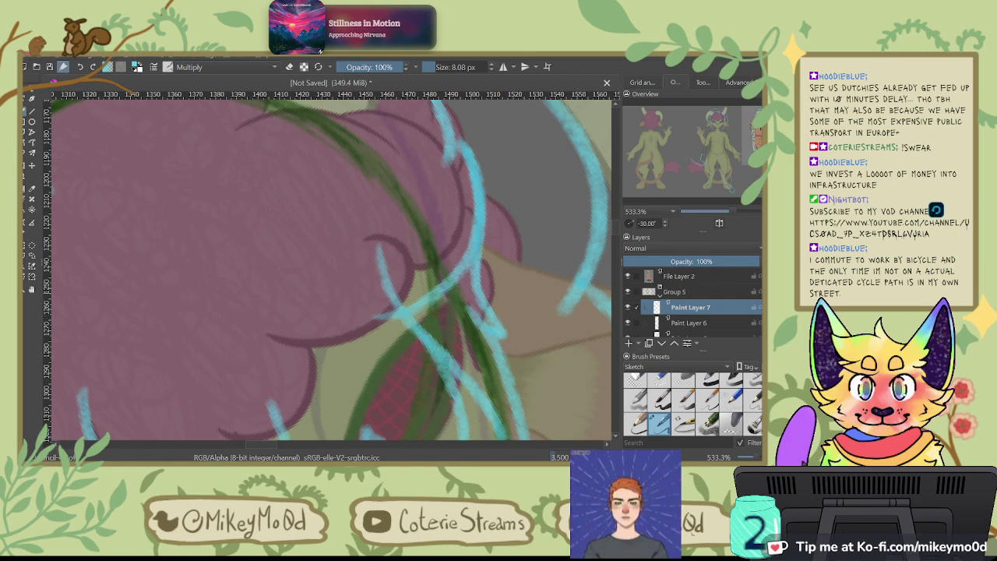
Step: Try different shapes for the crown curl's upper edge and redraw it as a fuller curve down to the viewer-left tuft's tip
scroll(294, 199, down, 5)
scroll(233, 161, up, 6)
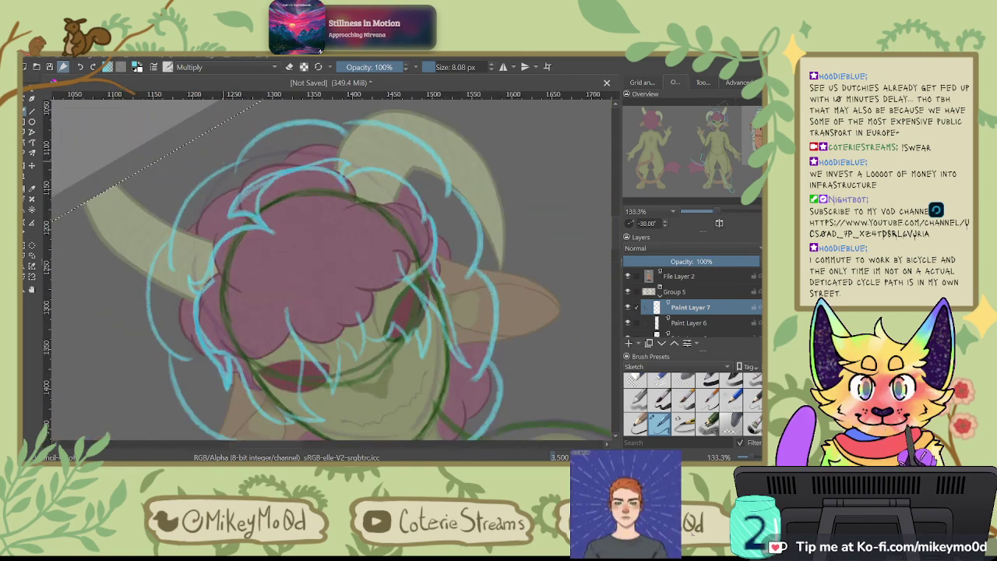
drag(359, 227, 499, 173)
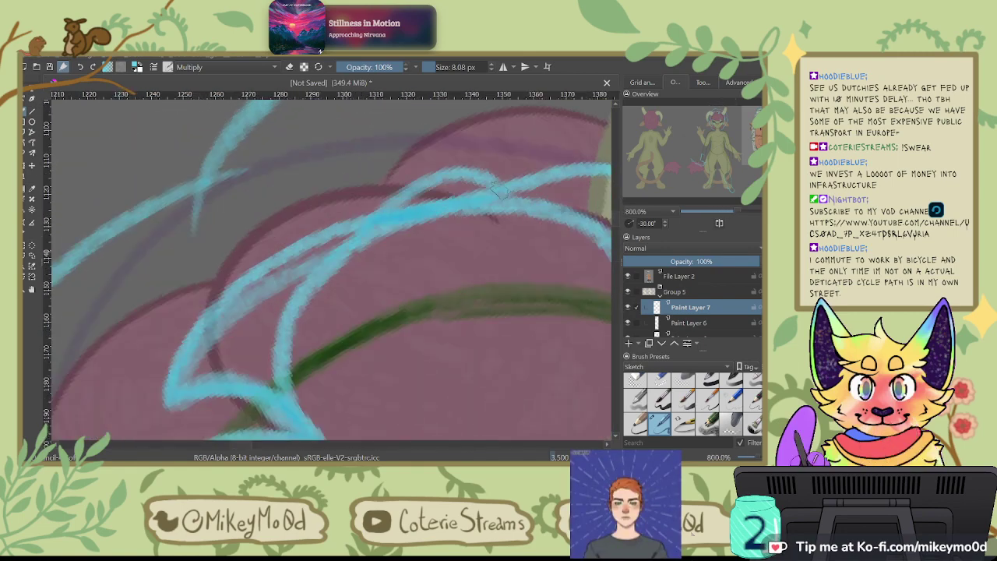
key(ctrl+z)
drag(357, 228, 492, 196)
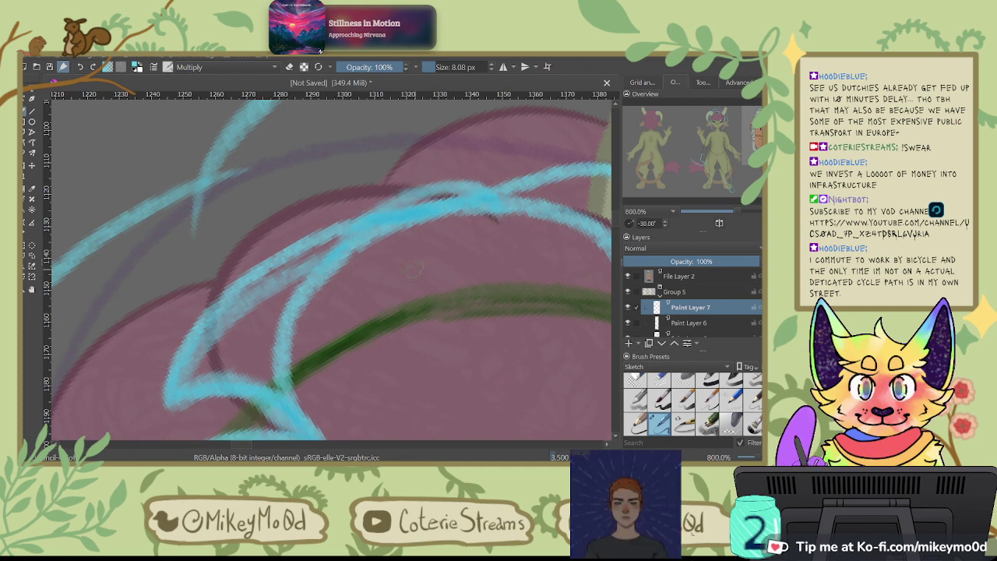
key(ctrl+z)
mouse_move(341, 219)
mouse_down()
mouse_move(478, 198)
mouse_move(510, 260)
mouse_move(414, 199)
mouse_up()
key(ctrl+z)
key(ctrl+z)
mouse_move(312, 234)
mouse_down()
mouse_move(483, 185)
mouse_move(518, 230)
mouse_up()
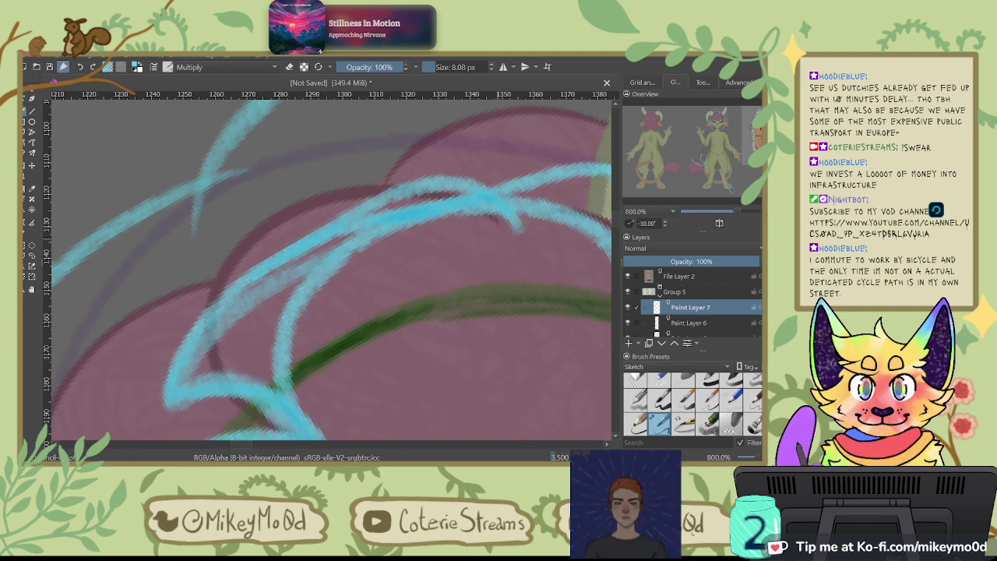
key(ctrl+z)
mouse_move(383, 204)
mouse_down()
mouse_move(276, 243)
mouse_move(195, 329)
mouse_move(174, 394)
mouse_up()
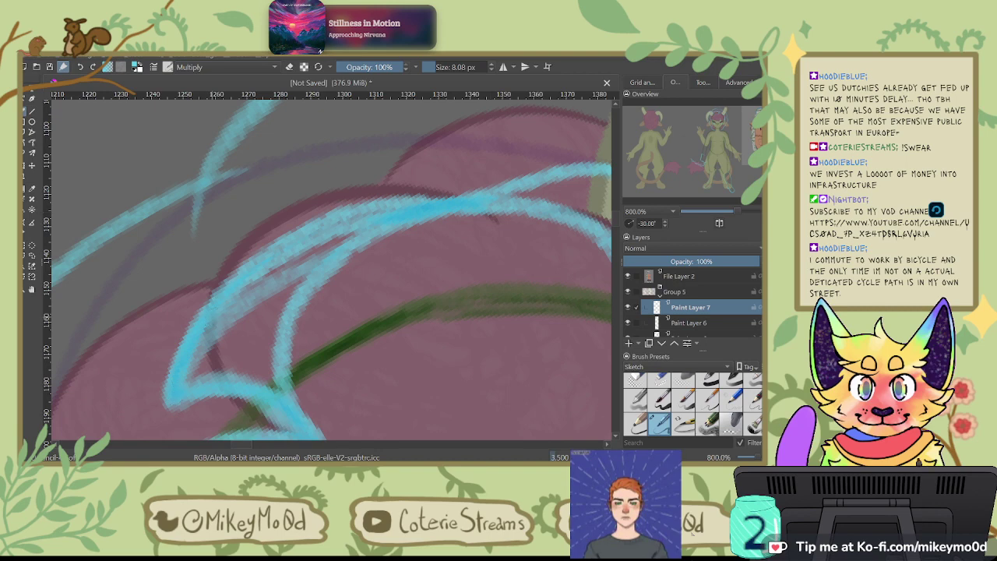
Step: Strengthen the crown curl's outer edge with repeated strokes down to the tip of the viewer-left tuft
key(4)
key(4)
key(4)
key(4)
mouse_move(366, 209)
mouse_down()
mouse_move(382, 207)
mouse_move(382, 185)
mouse_move(385, 225)
mouse_move(387, 195)
mouse_up()
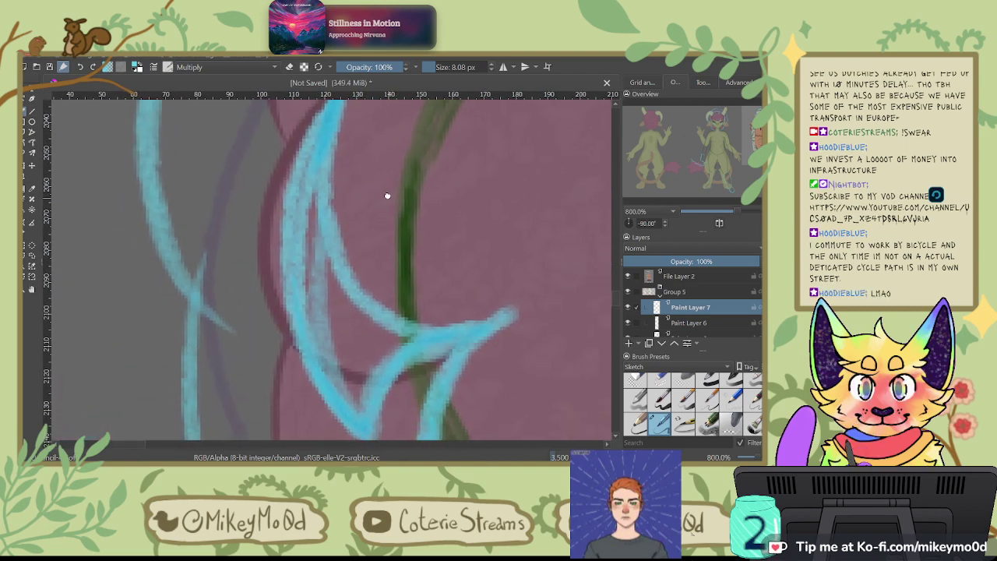
mouse_move(331, 109)
mouse_down()
mouse_move(306, 150)
mouse_move(291, 236)
mouse_move(310, 352)
mouse_move(362, 427)
mouse_up()
mouse_move(333, 374)
mouse_down()
mouse_move(307, 288)
mouse_move(333, 105)
mouse_up()
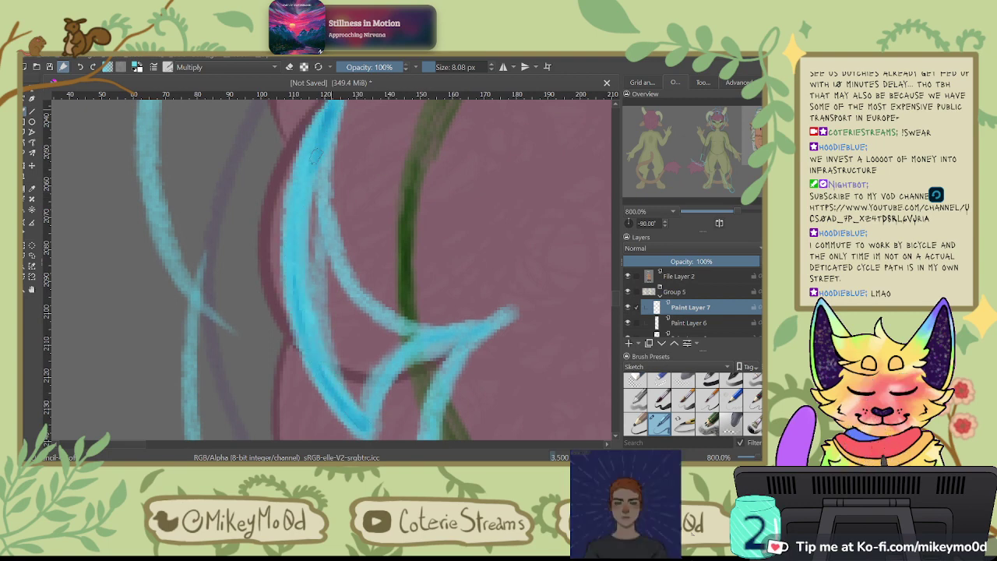
Step: Erase the redundant inner lines of the crown curl beside its new outer edge, using a 5.49 px eraser
click(683, 381)
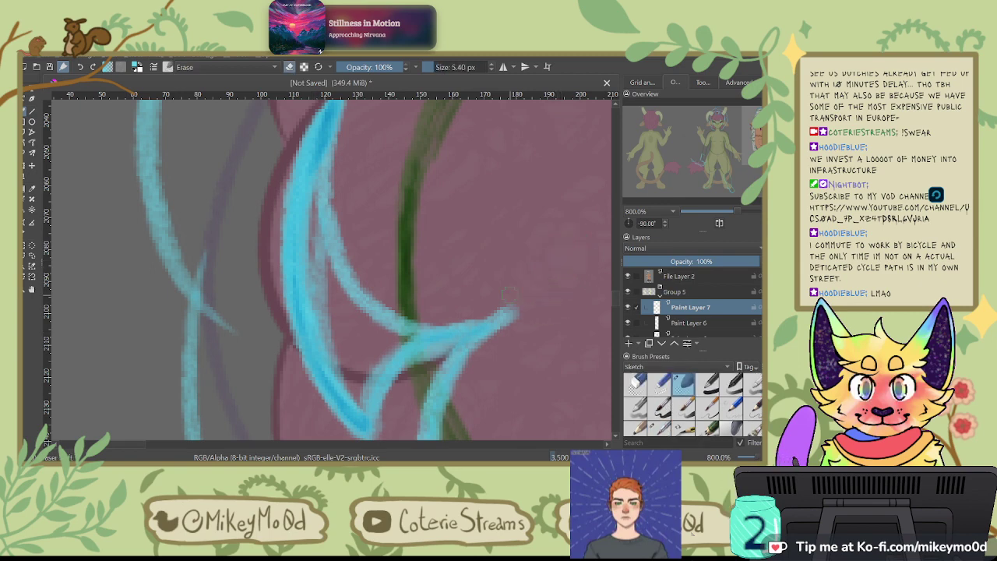
drag(345, 98, 326, 140)
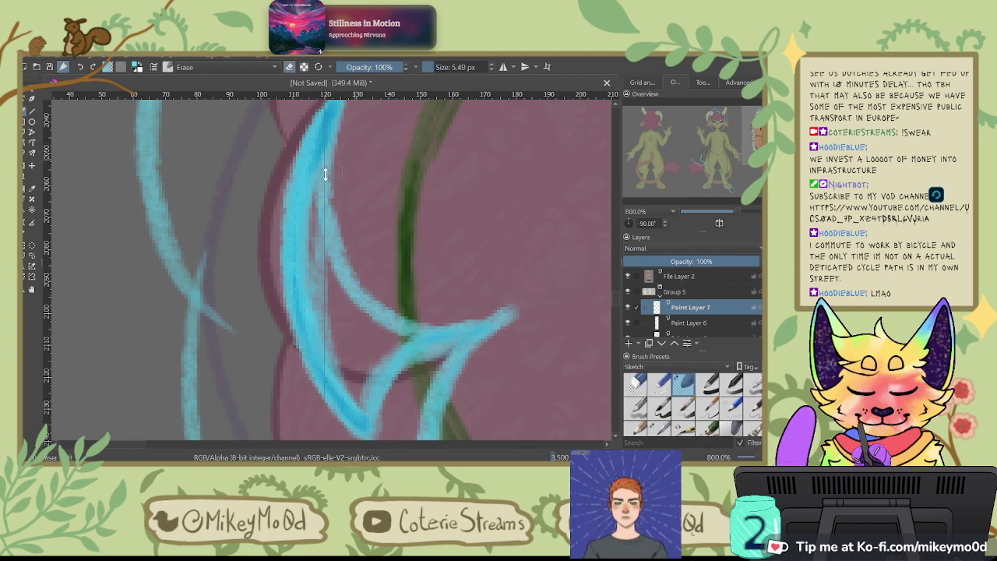
mouse_move(322, 250)
mouse_down()
mouse_move(310, 181)
mouse_move(335, 118)
mouse_move(315, 327)
mouse_move(344, 369)
mouse_up()
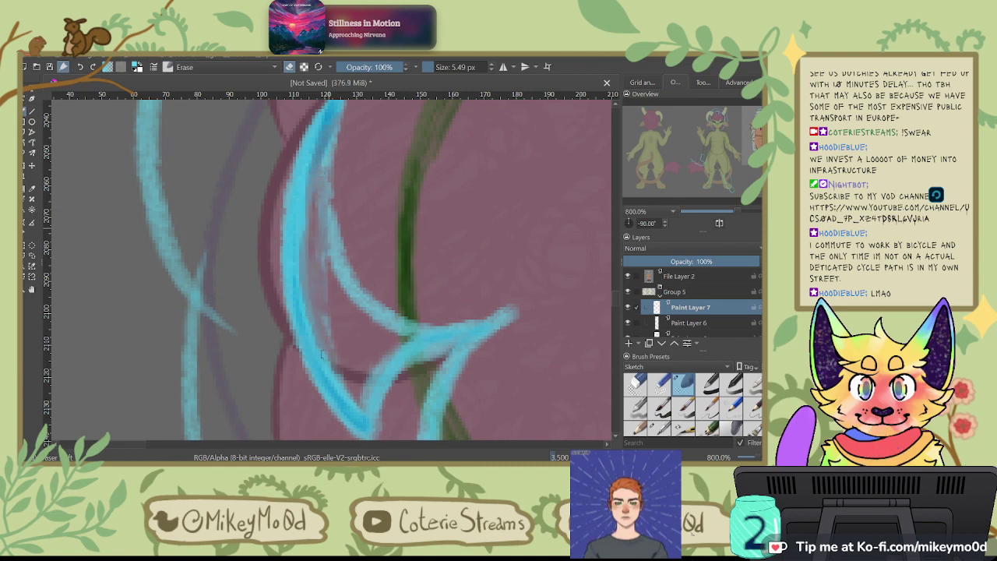
drag(330, 138, 312, 198)
drag(333, 104, 304, 268)
drag(303, 184, 305, 288)
mouse_move(327, 204)
mouse_down()
mouse_move(360, 302)
mouse_move(405, 316)
mouse_up()
Step: Erase the old inner curve beneath the second tuft at the viewer's right end of the crown curl
key(6)
key(6)
key(6)
key(6)
key(6)
key(6)
key(6)
key(6)
drag(245, 294, 237, 336)
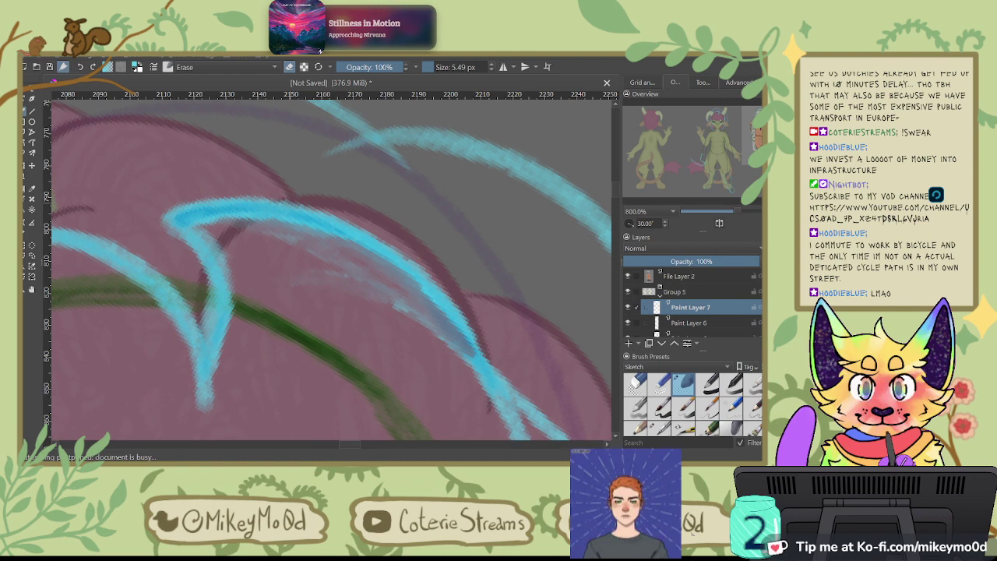
mouse_move(434, 282)
mouse_down()
mouse_move(413, 244)
mouse_move(375, 212)
mouse_move(391, 279)
mouse_up()
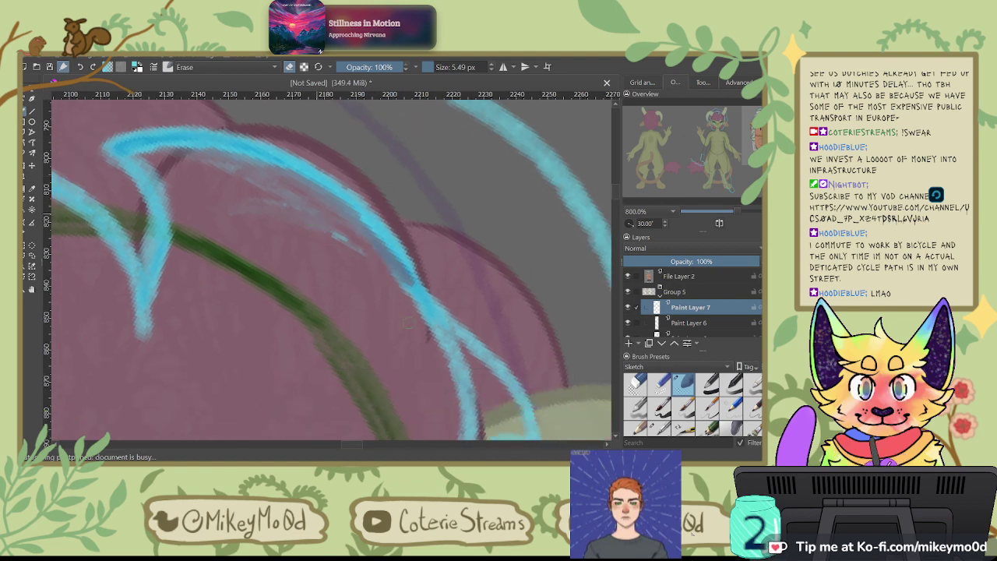
drag(437, 217, 404, 77)
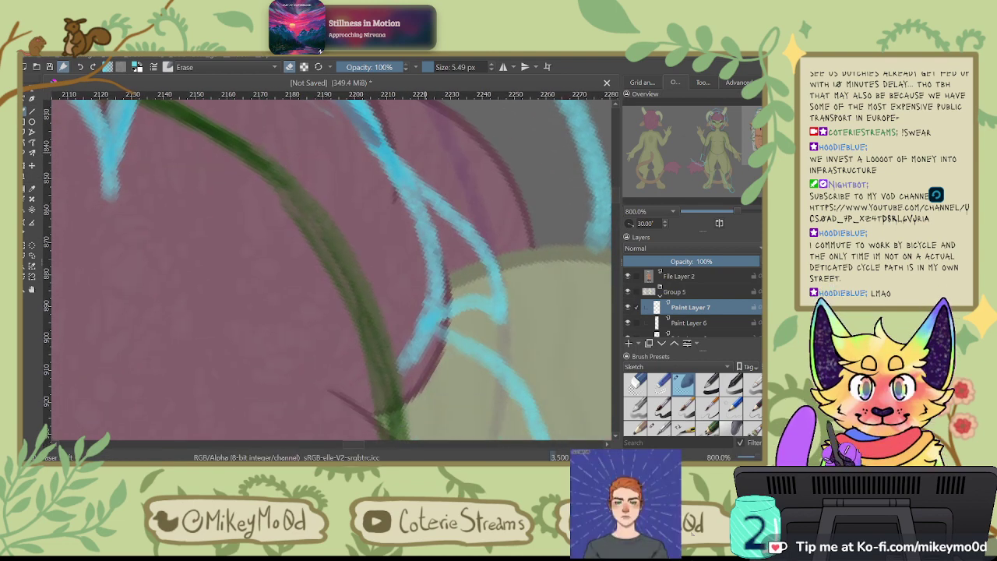
mouse_move(386, 166)
mouse_down()
mouse_move(428, 227)
mouse_move(385, 164)
mouse_move(446, 252)
mouse_move(433, 303)
mouse_up()
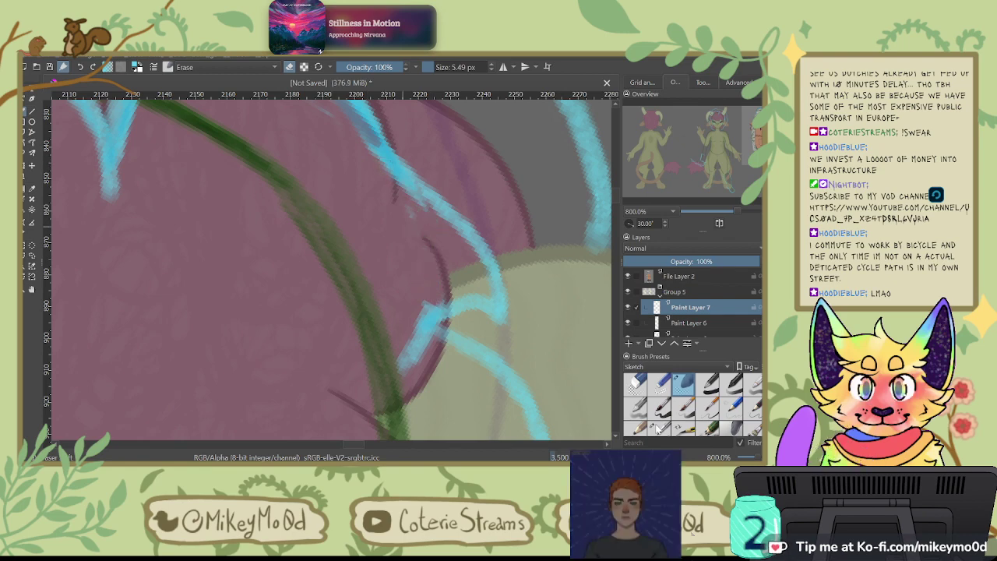
Step: Return to the 8.08 px sketch brush, try several end strands for the crown curl, and extend its viewer-right end inward as a short curve
click(659, 425)
drag(384, 158, 372, 224)
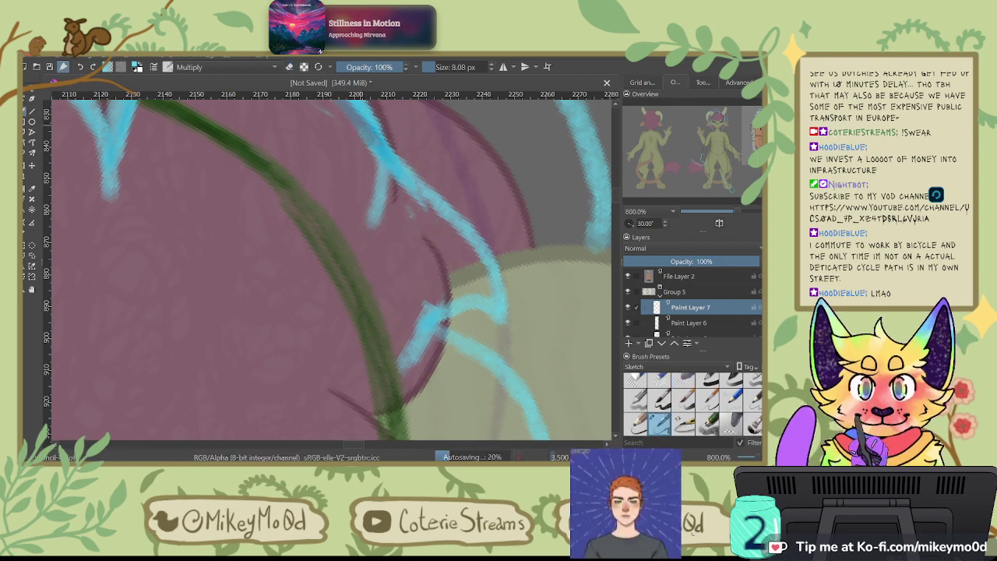
drag(377, 134, 363, 196)
key(ctrl+z)
key(ctrl+z)
key(4)
key(4)
key(4)
key(4)
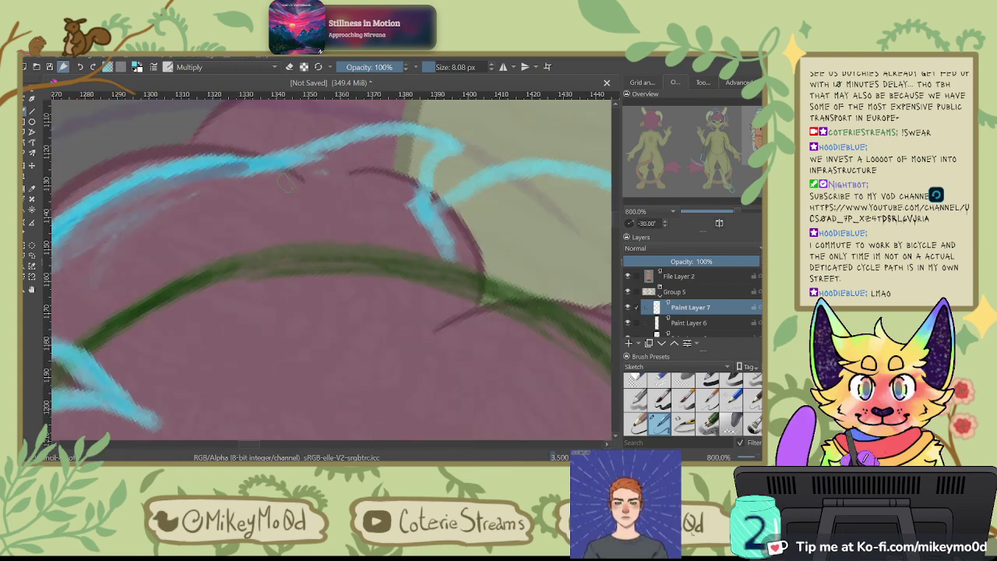
key(4)
key(4)
key(4)
key(4)
key(4)
drag(280, 207, 221, 273)
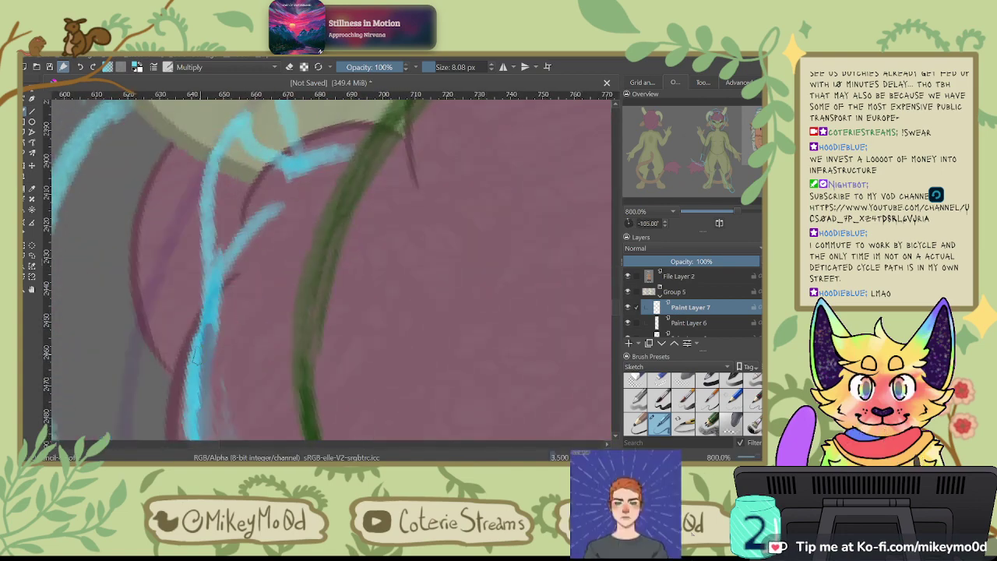
key(ctrl+z)
mouse_move(196, 361)
mouse_down()
mouse_move(233, 254)
mouse_move(299, 190)
mouse_move(222, 291)
mouse_up()
key(ctrl+z)
mouse_move(286, 205)
mouse_down()
mouse_move(246, 257)
mouse_move(219, 321)
mouse_up()
key(ctrl+z)
key(ctrl+z)
key(ctrl+z)
mouse_move(194, 376)
mouse_down()
mouse_move(274, 252)
mouse_move(263, 258)
mouse_up()
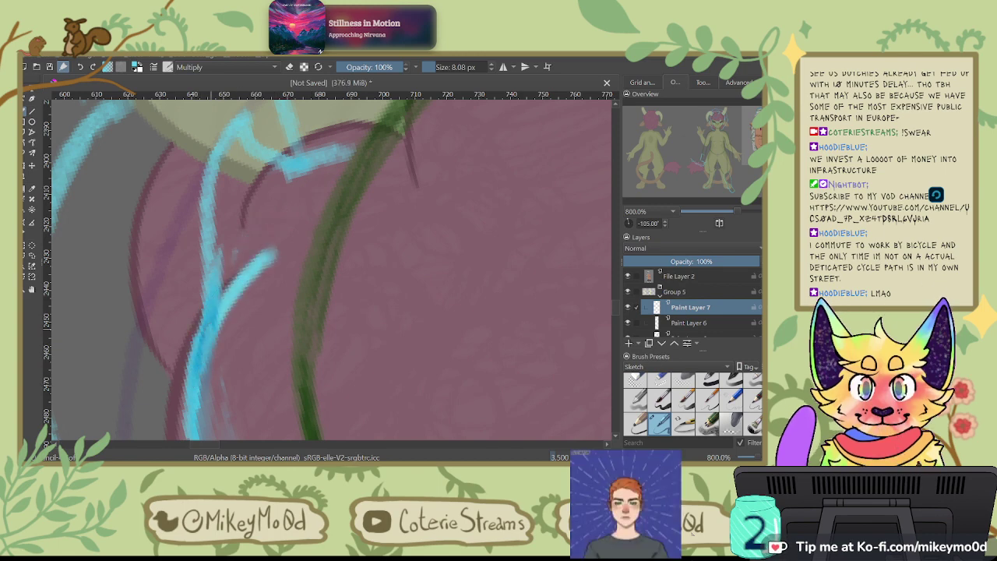
Step: Erase the second pointed tuft between the crown curl's end and the viewer's right horn
scroll(225, 268, down, 2)
key(6)
key(6)
key(6)
key(6)
scroll(148, 242, down, 2)
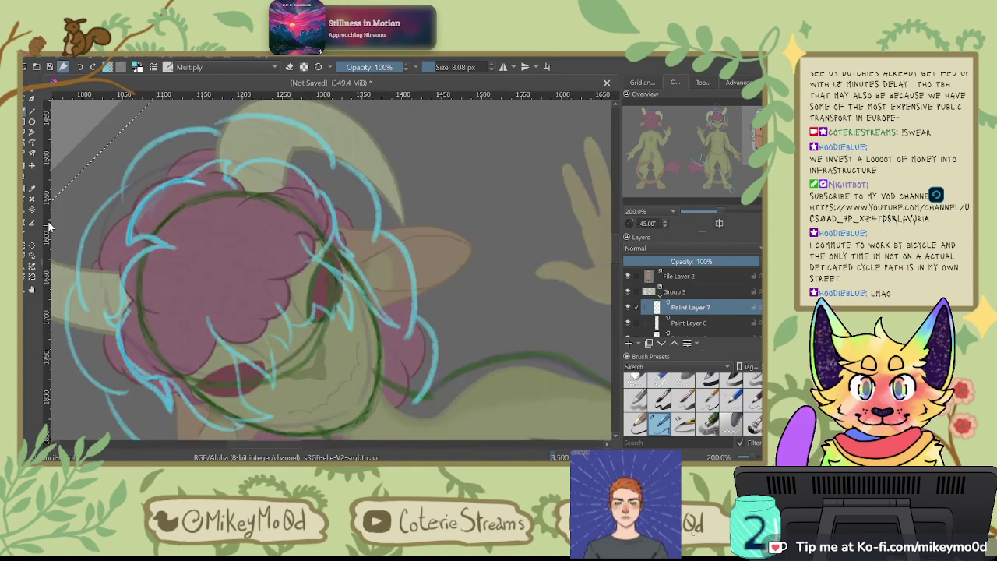
scroll(107, 160, up, 4)
key(5)
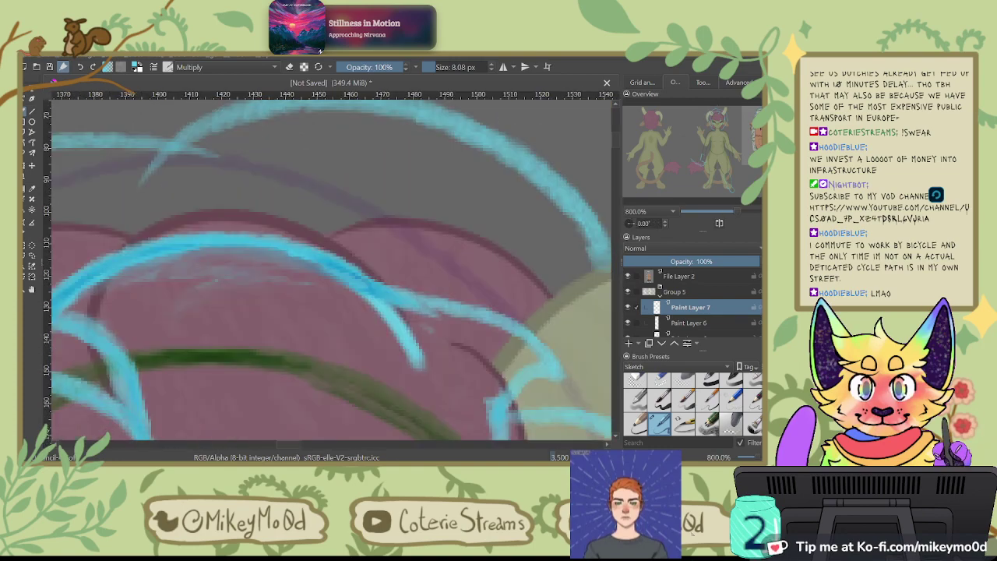
drag(441, 310, 334, 244)
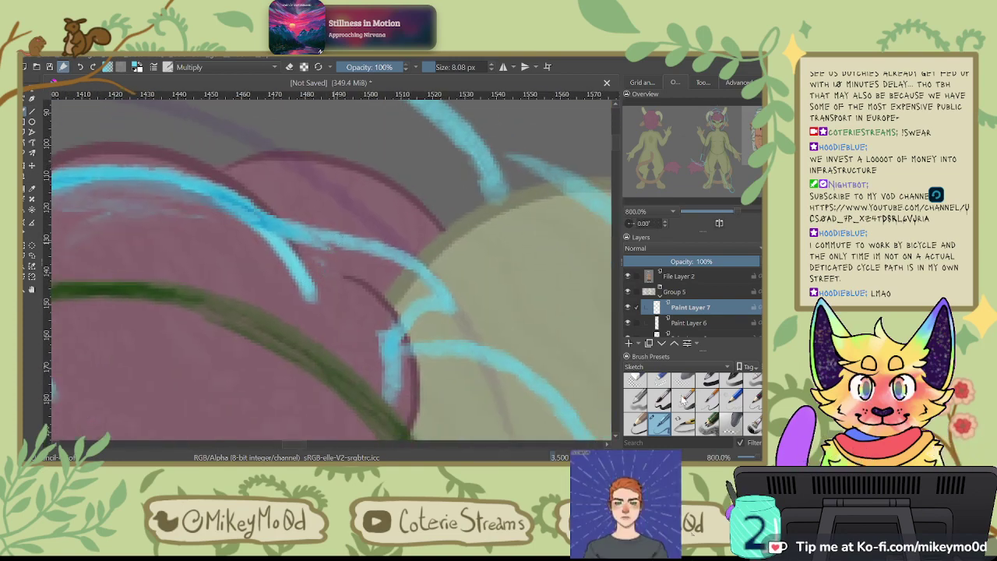
click(682, 381)
drag(338, 242, 274, 218)
mouse_move(337, 239)
mouse_down()
mouse_move(399, 251)
mouse_move(453, 301)
mouse_move(414, 306)
mouse_move(390, 350)
mouse_move(392, 374)
mouse_up()
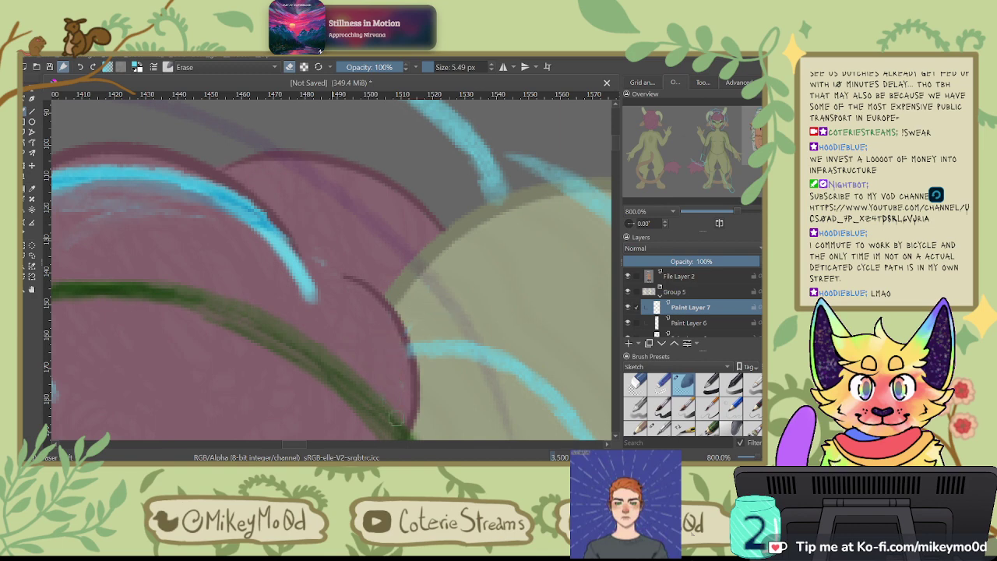
Step: Sketch an upward-pointing tuft with the 8.08 px sketch brush, rising from the crown curl's viewer-right end toward the horn outline
click(659, 423)
mouse_move(308, 261)
mouse_down()
mouse_move(303, 175)
mouse_move(409, 337)
mouse_up()
key(ctrl+z)
mouse_move(298, 261)
mouse_down()
mouse_move(317, 158)
mouse_move(382, 248)
mouse_move(432, 350)
mouse_up()
key(ctrl+z)
mouse_move(298, 263)
mouse_down()
mouse_move(305, 152)
mouse_move(414, 298)
mouse_move(427, 333)
mouse_up()
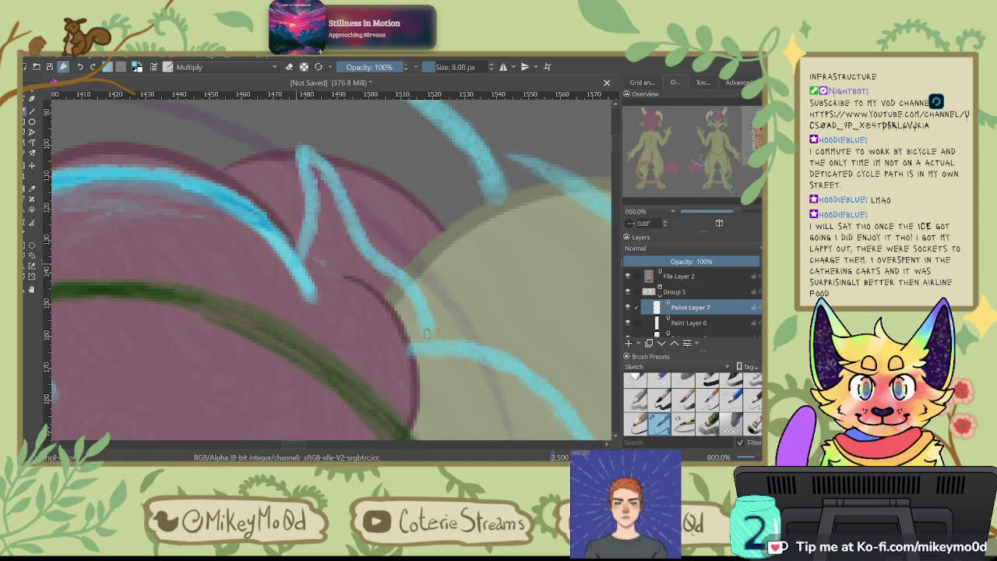
Step: Redraw the upward-pointing tuft's outer edge as a fuller curve meeting the hair outline over the viewer's right horn
mouse_move(299, 261)
mouse_down()
mouse_move(302, 154)
mouse_move(348, 165)
mouse_move(400, 247)
mouse_move(412, 348)
mouse_up()
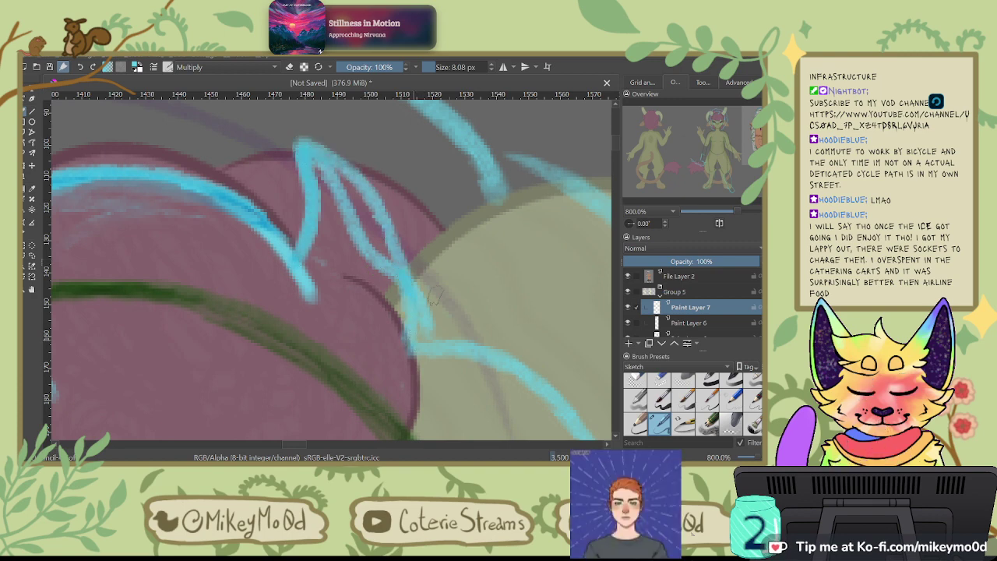
key(ctrl+z)
mouse_move(300, 257)
mouse_down()
mouse_move(297, 139)
mouse_move(399, 196)
mouse_move(428, 331)
mouse_up()
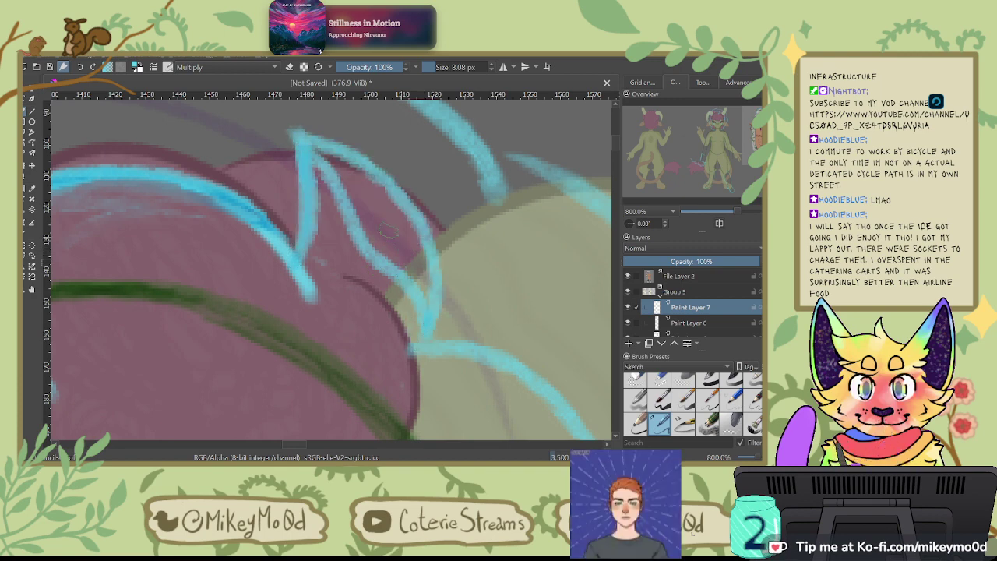
key(ctrl+z)
mouse_move(302, 261)
mouse_down()
mouse_move(302, 145)
mouse_move(399, 221)
mouse_move(430, 294)
mouse_move(423, 351)
mouse_up()
mouse_move(428, 284)
mouse_down()
mouse_move(401, 225)
mouse_move(364, 184)
mouse_move(305, 148)
mouse_move(307, 226)
mouse_move(294, 260)
mouse_up()
Step: Erase the redundant inner edge of the upward-pointing tuft beside the viewer's right horn
click(682, 381)
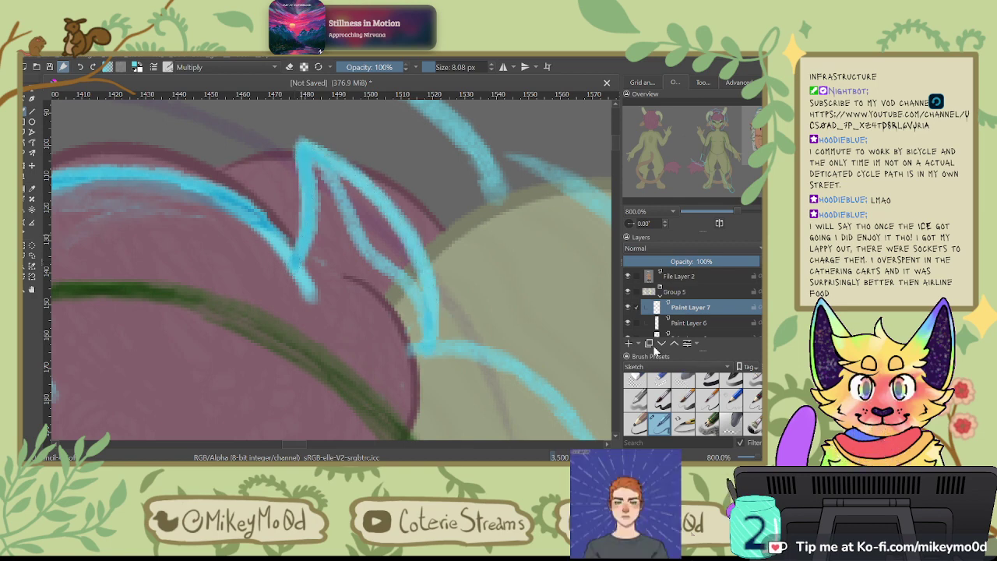
mouse_move(365, 242)
mouse_down()
mouse_move(325, 174)
mouse_move(405, 288)
mouse_move(416, 333)
mouse_up()
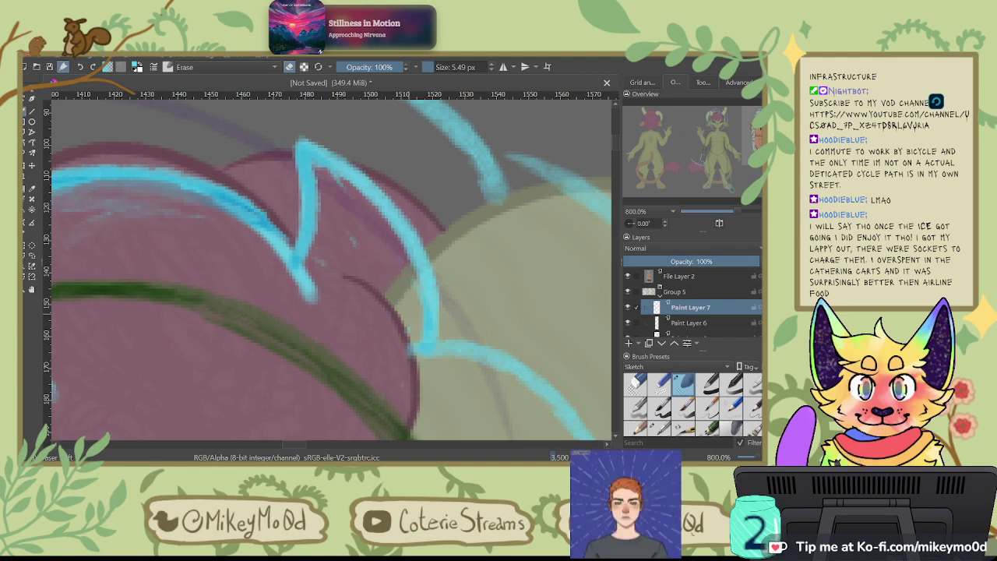
scroll(425, 241, down, 6)
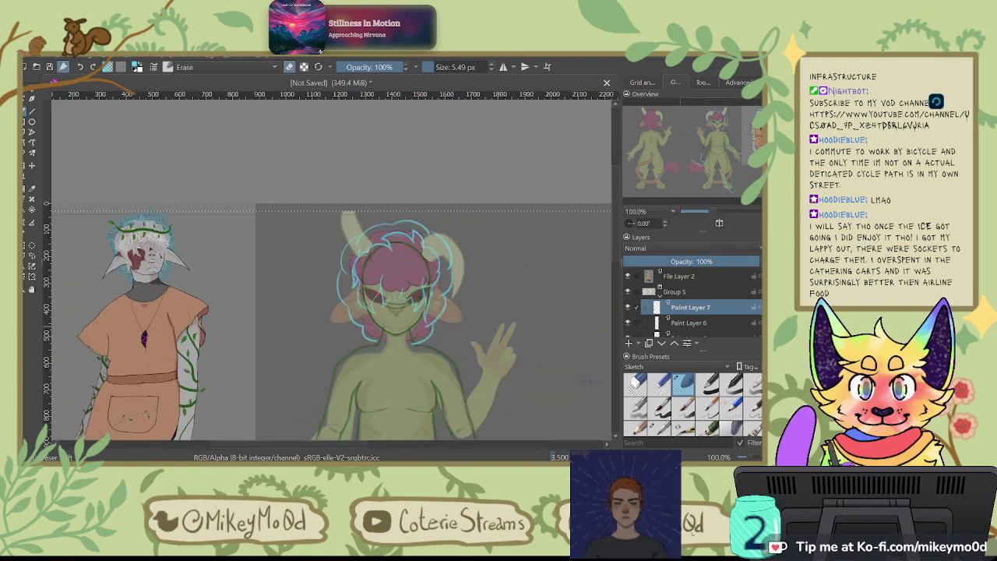
scroll(364, 208, up, 6)
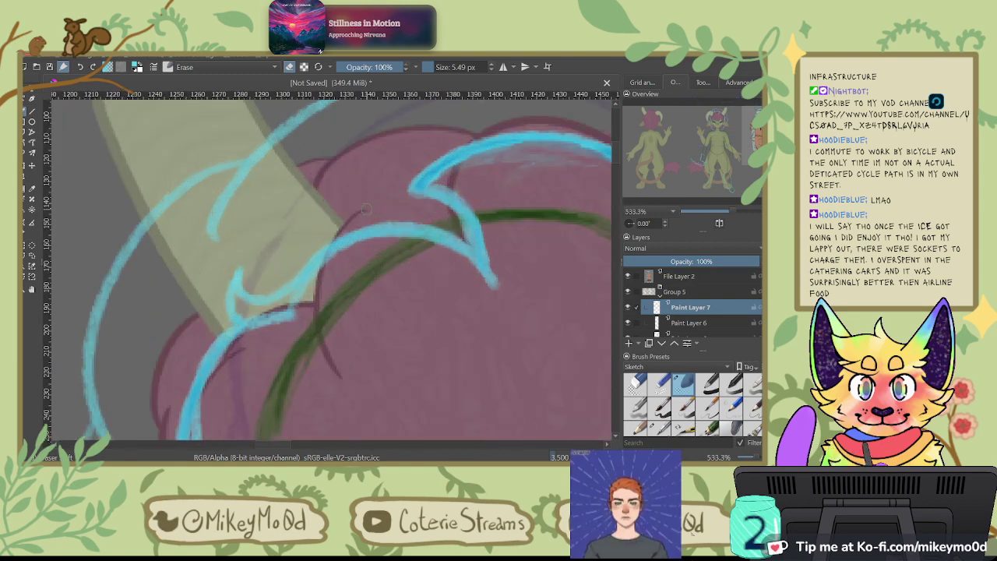
Step: Erase the long point hanging from the crown curl's viewer-left hook and redraw it as a short curve meeting the adjacent arc
scroll(366, 208, up, 3)
drag(456, 197, 502, 335)
mouse_move(498, 285)
mouse_down()
mouse_move(506, 335)
mouse_move(549, 401)
mouse_up()
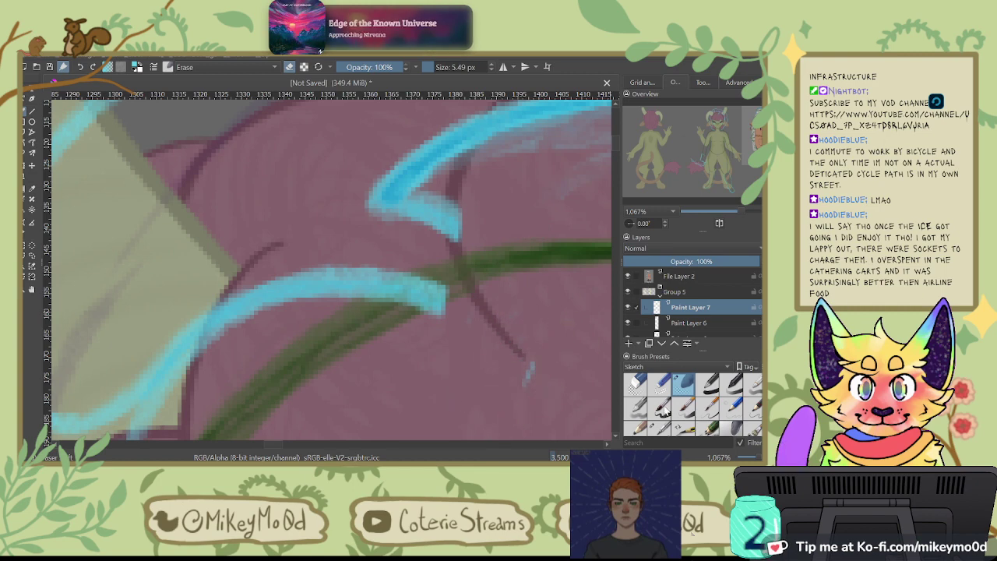
click(659, 423)
drag(450, 201, 450, 310)
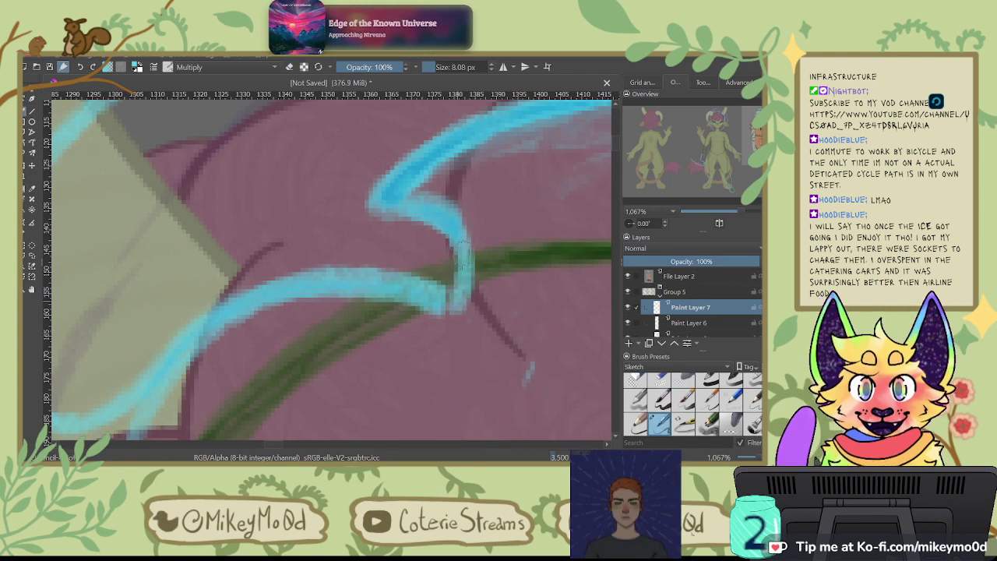
drag(454, 246, 460, 276)
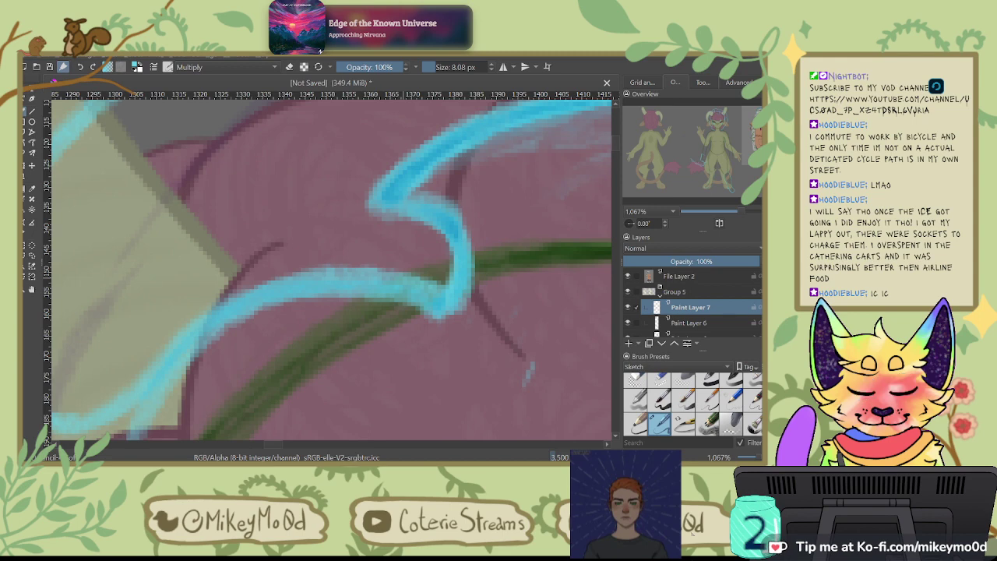
Step: Erase the redundant inner stroke at the base of the small tuft over the viewer's left horn
key(minus)
key(minus)
key(minus)
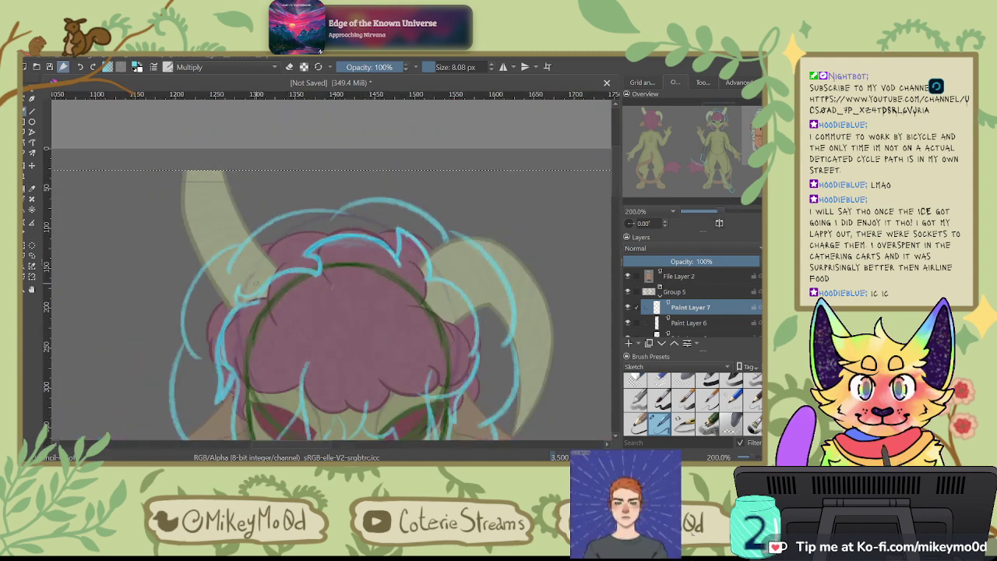
scroll(225, 318, up, 2)
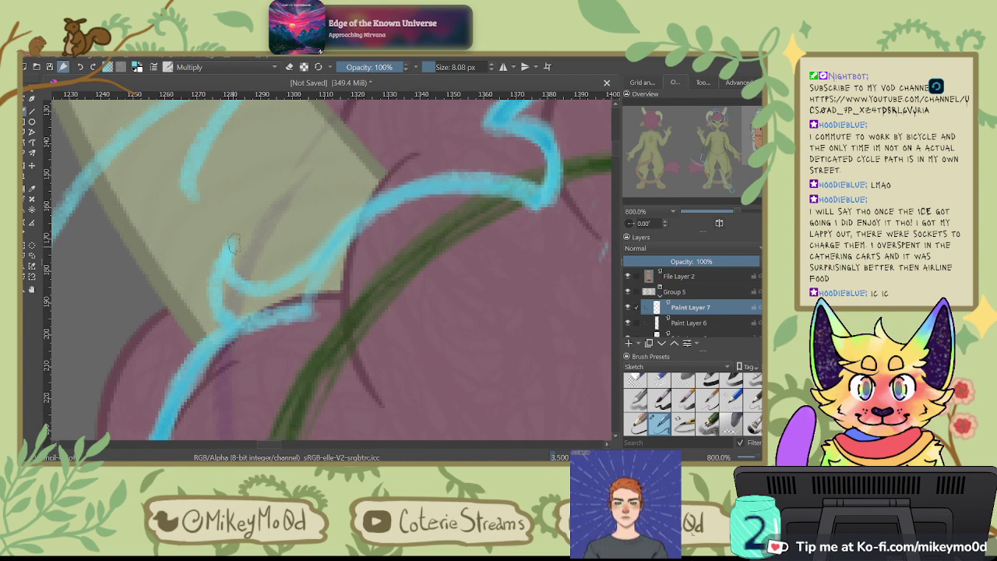
key(6)
key(6)
key(6)
key(6)
key(6)
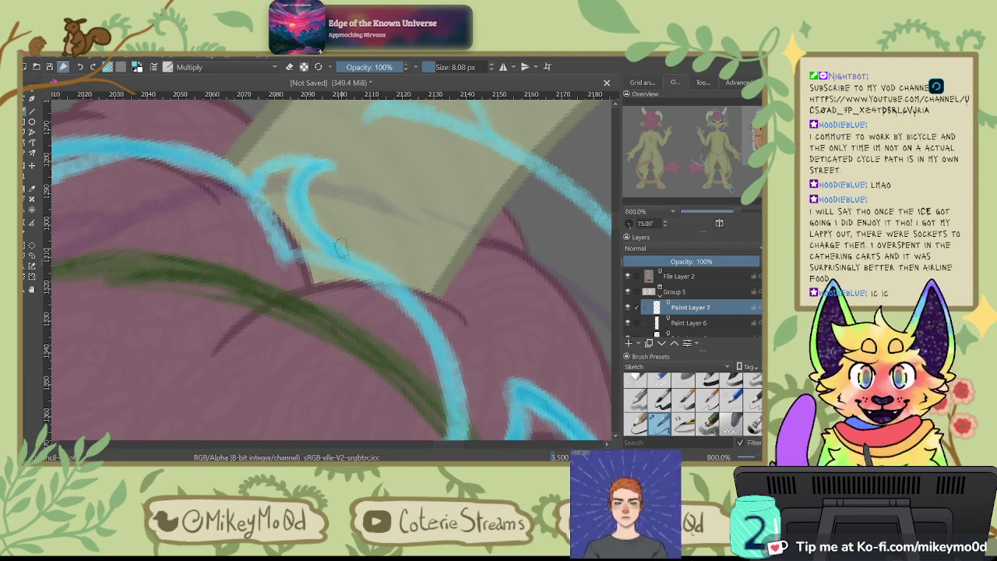
click(683, 381)
drag(263, 217, 267, 195)
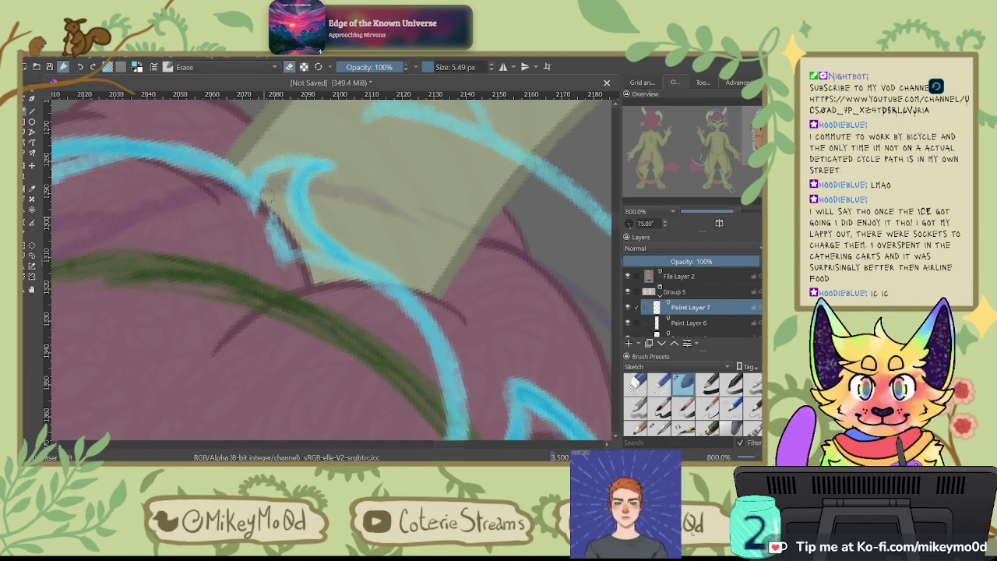
drag(296, 274, 321, 267)
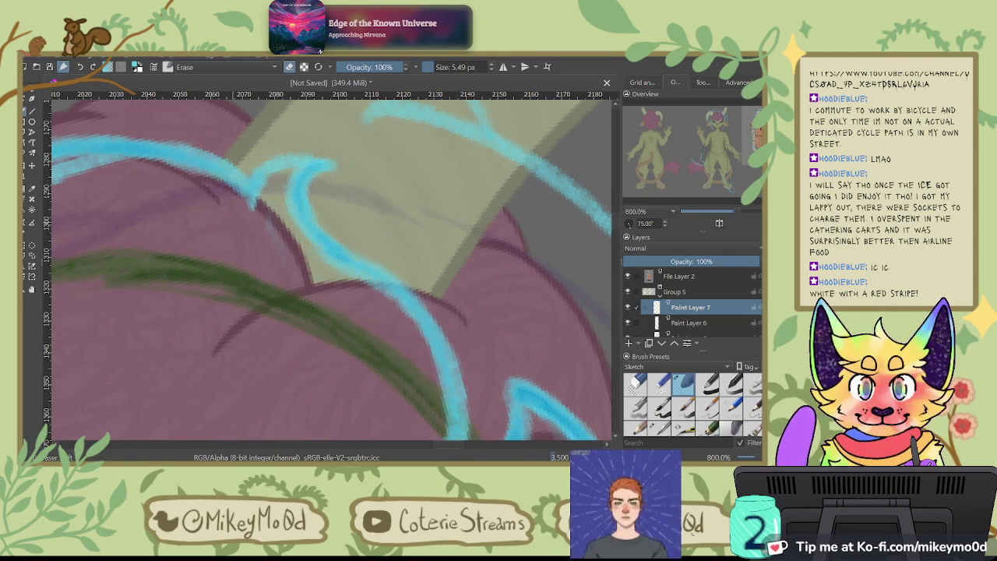
Step: Erase the extra inner strokes of the pointed side lock below the viewer's left horn
drag(317, 320, 577, 332)
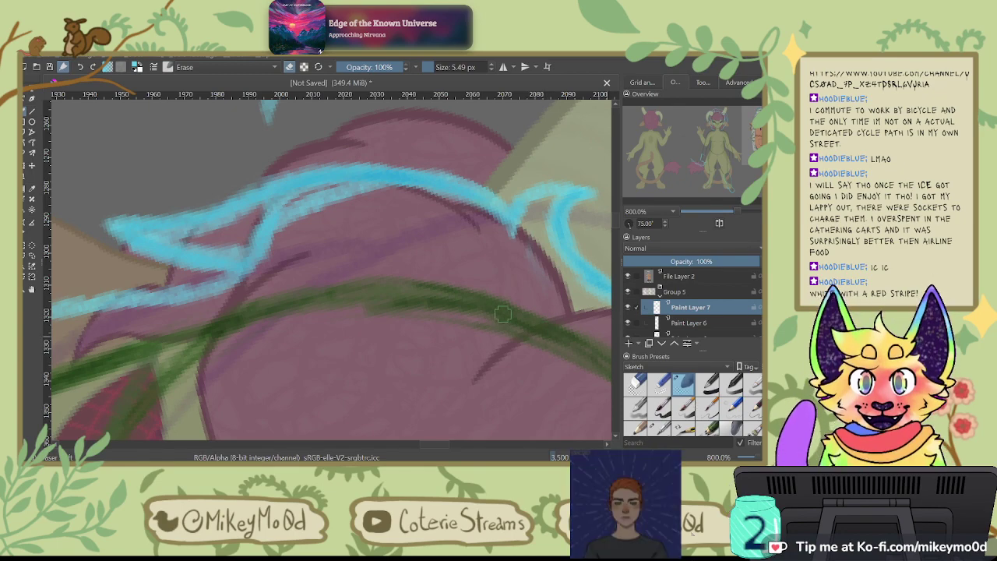
mouse_move(251, 239)
mouse_down()
mouse_move(268, 244)
mouse_move(296, 206)
mouse_up()
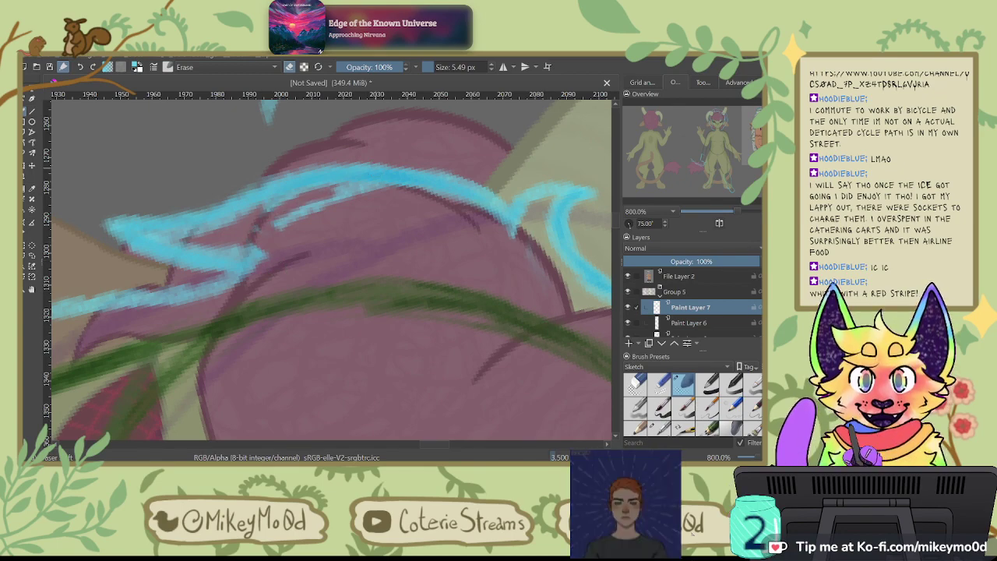
key(5)
drag(264, 324, 261, 218)
drag(270, 301, 262, 202)
drag(272, 281, 271, 313)
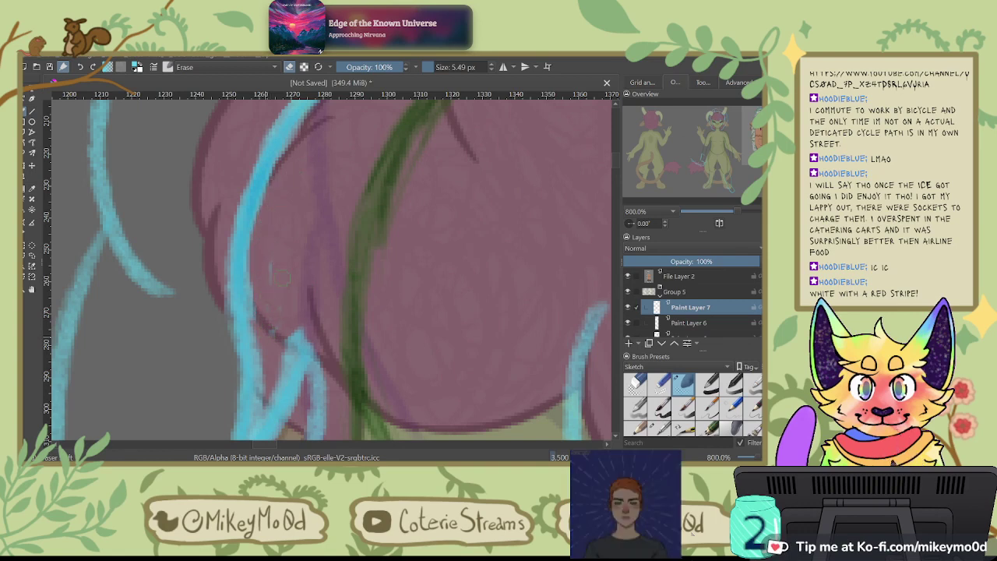
Step: Sharpen the peak where the viewer-left side lock meets the face-framing strand, using the 8.08 px sketch brush
click(660, 424)
drag(311, 325, 312, 287)
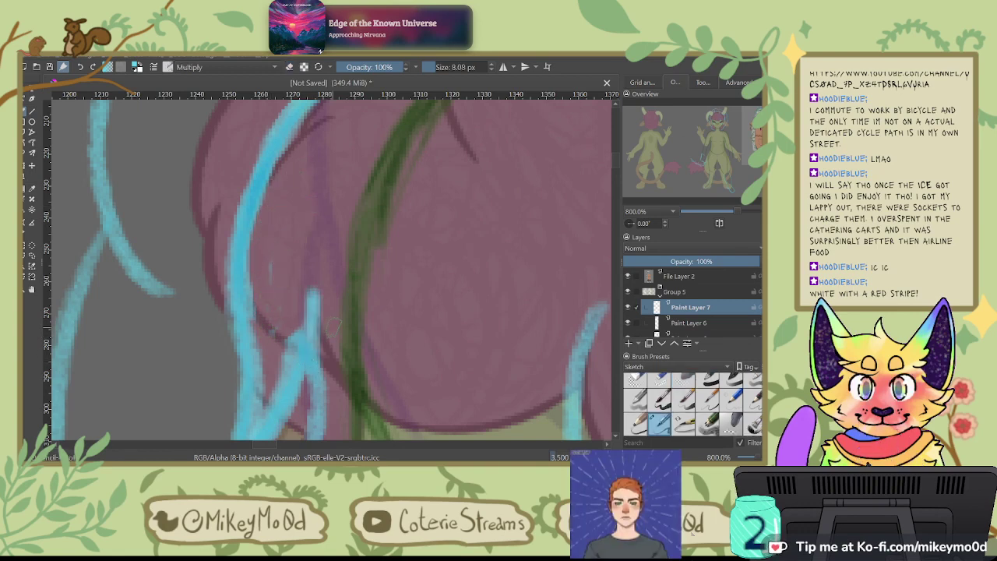
key(ctrl+z)
drag(325, 388, 311, 322)
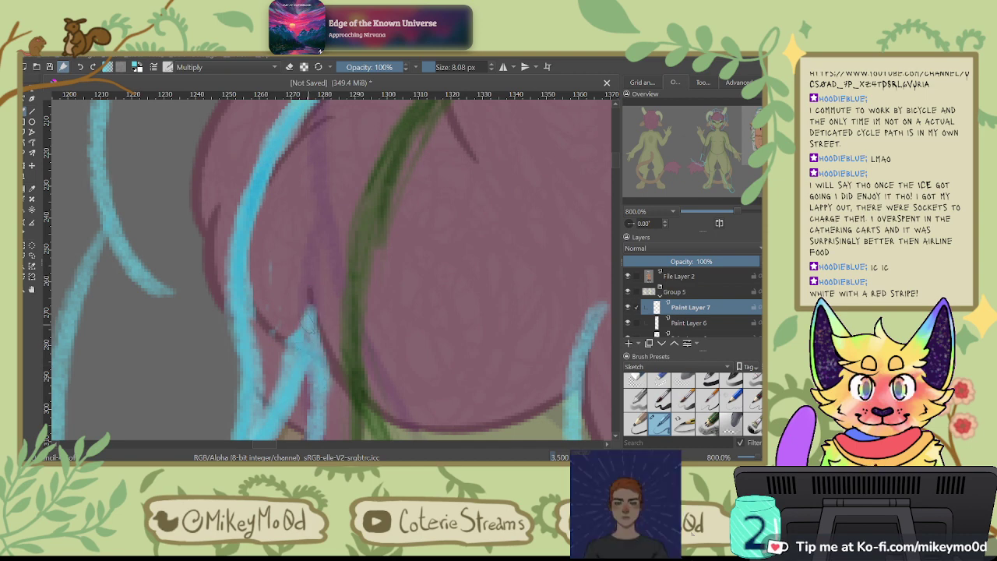
key(ctrl+z)
drag(308, 377, 321, 318)
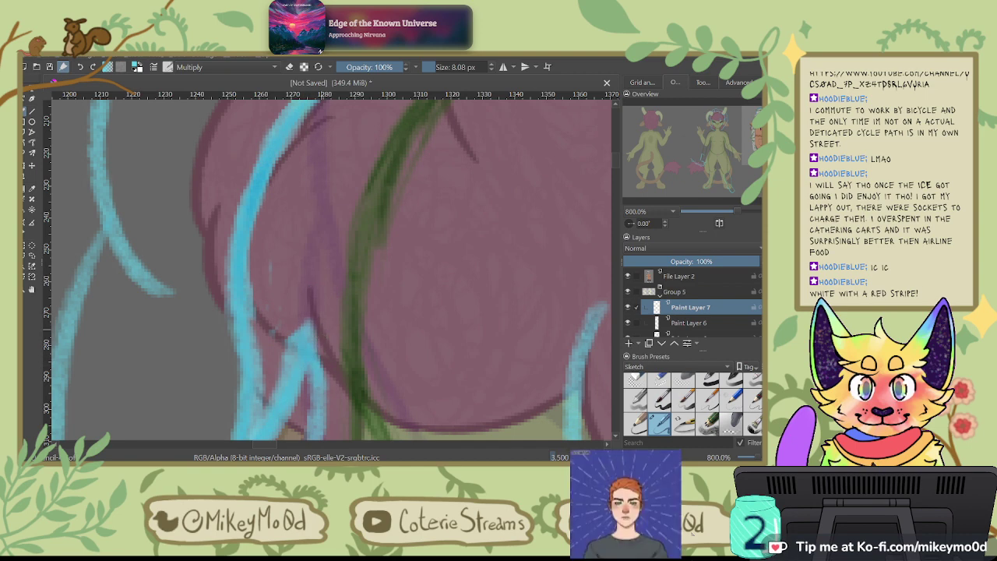
Step: Hide the Copy of File Layer 3 reference so only the sketch lines remain on the canvas
scroll(364, 366, down, 4)
scroll(405, 343, up, 1)
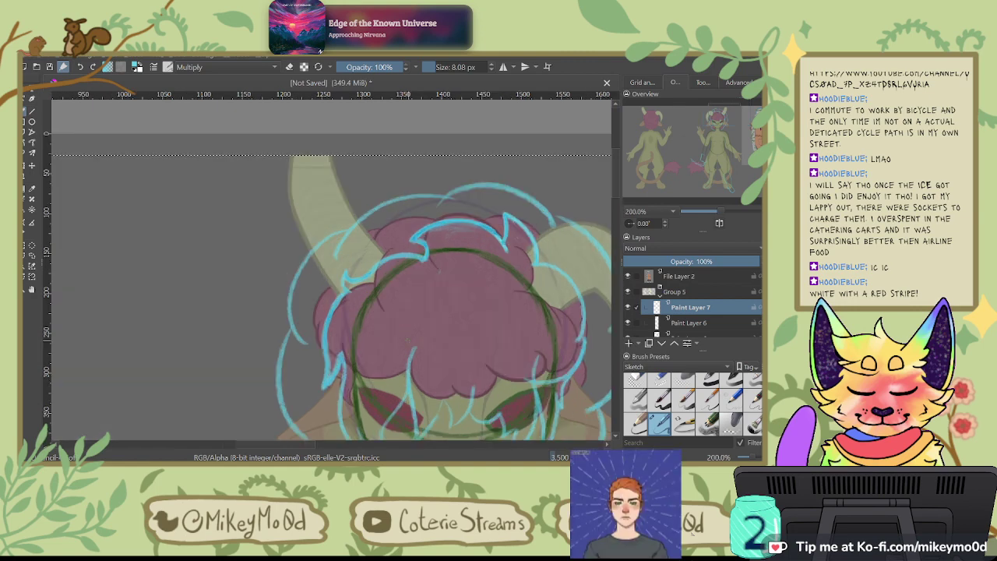
drag(419, 344, 376, 313)
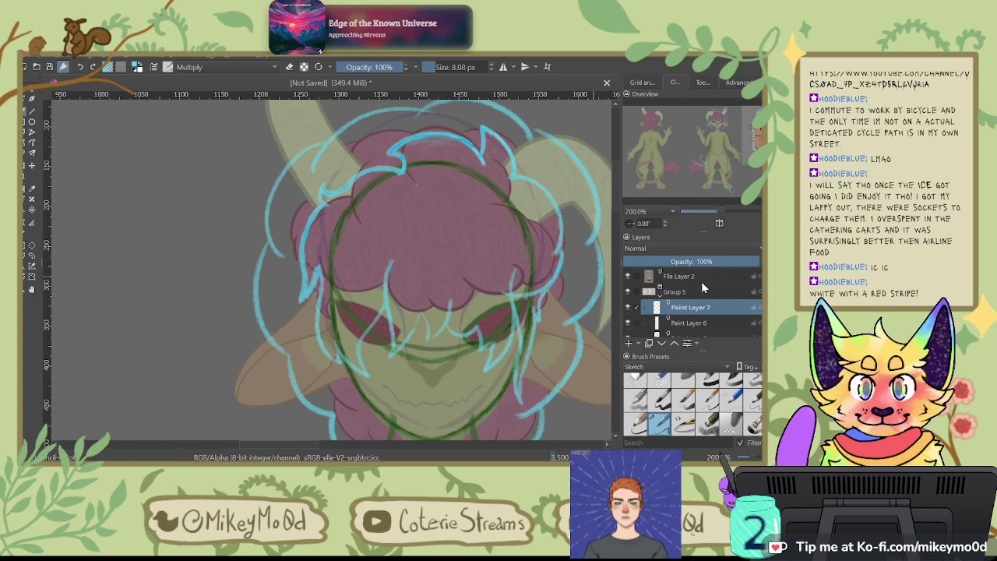
scroll(701, 285, down, 5)
click(628, 288)
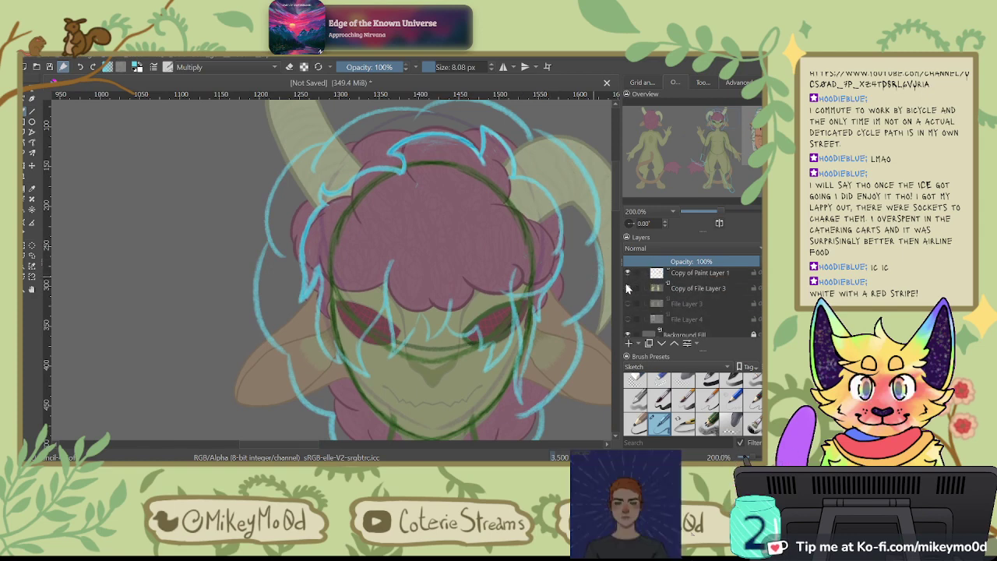
Step: Examine the overall hair shape and its scalloped outer outline without the reference artwork
key(minus)
scroll(459, 316, down, 1)
scroll(468, 323, up, 4)
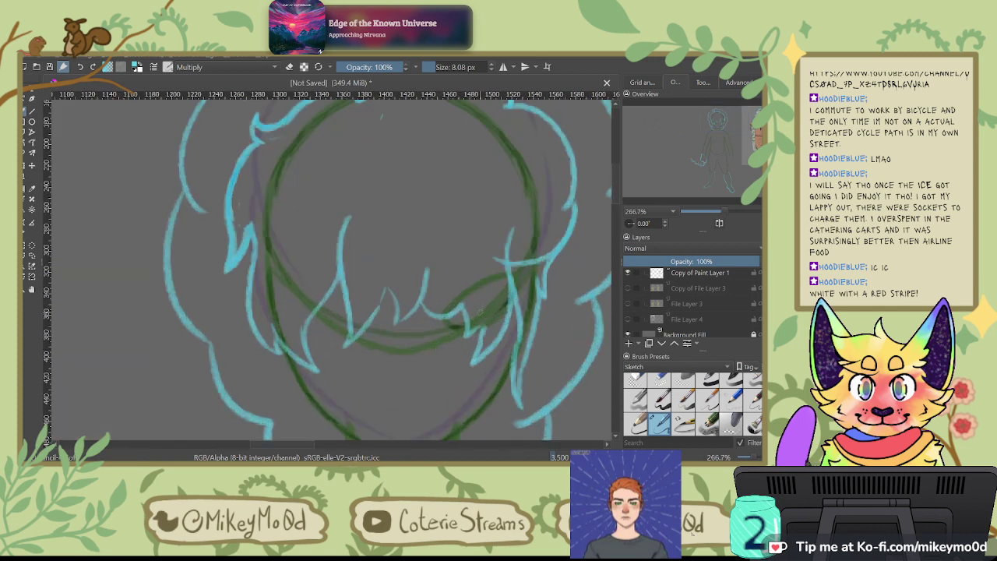
key(minus)
key(minus)
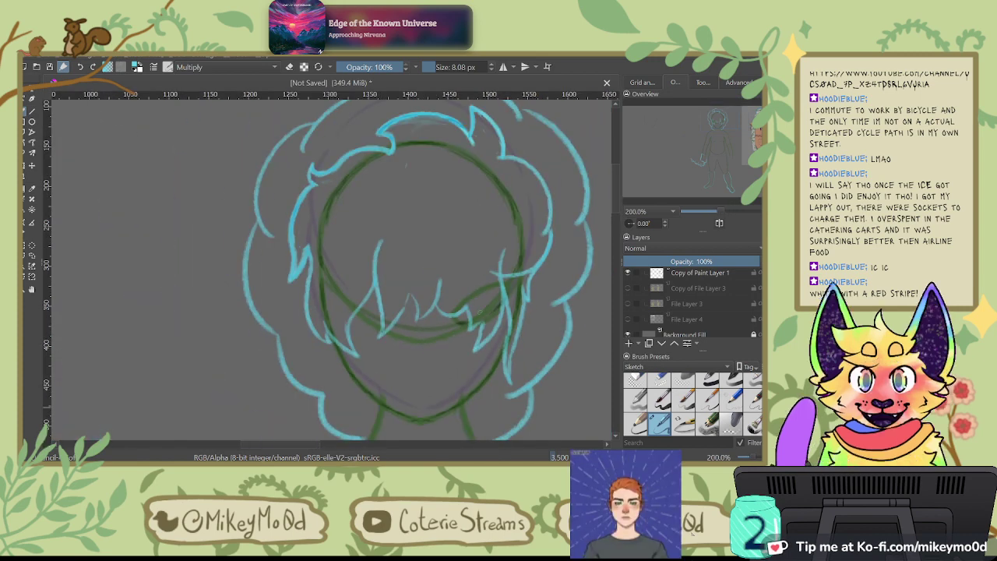
key(plus)
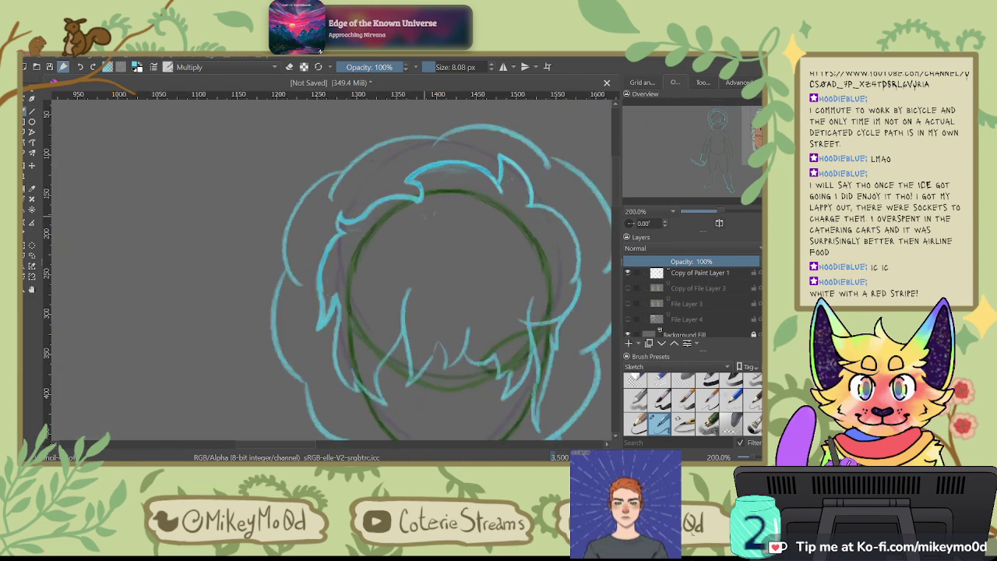
key(minus)
key(plus)
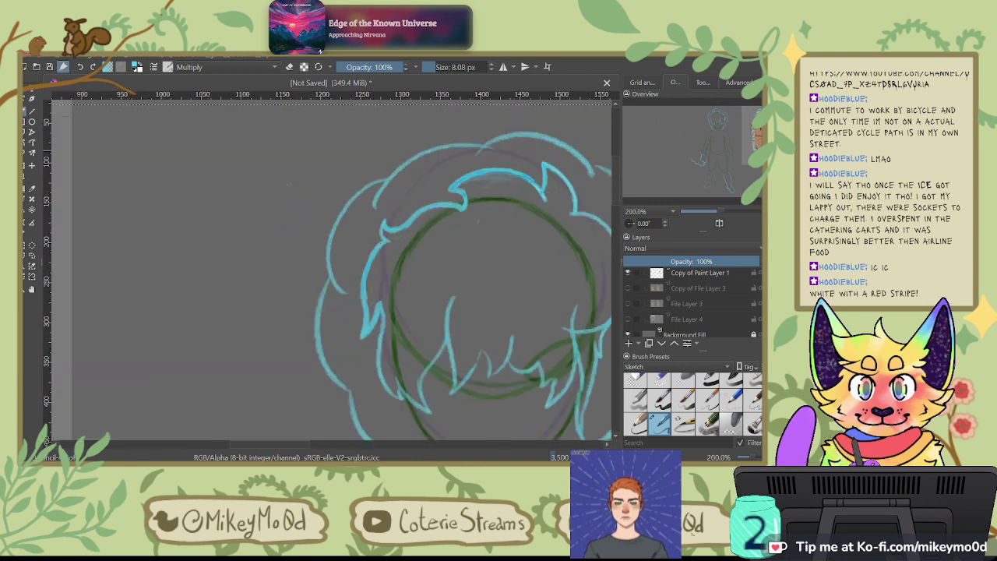
key(plus)
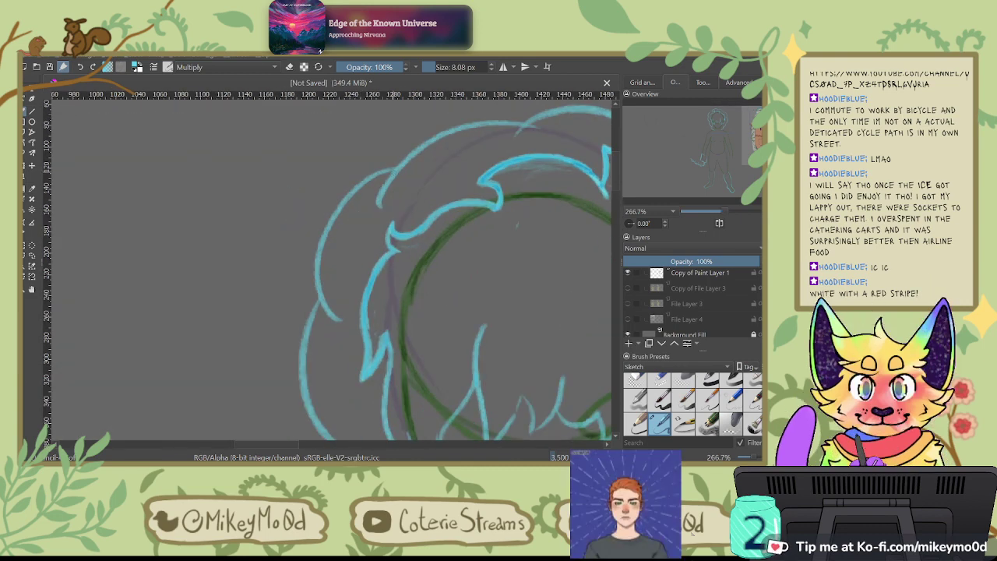
drag(317, 265, 298, 310)
key(ctrl+z)
mouse_move(381, 173)
mouse_down()
mouse_move(319, 234)
mouse_move(289, 331)
mouse_move(339, 320)
mouse_up()
key(ctrl+z)
mouse_move(320, 247)
mouse_down()
mouse_move(293, 306)
mouse_move(341, 318)
mouse_move(314, 306)
mouse_move(315, 268)
mouse_up()
key(ctrl+z)
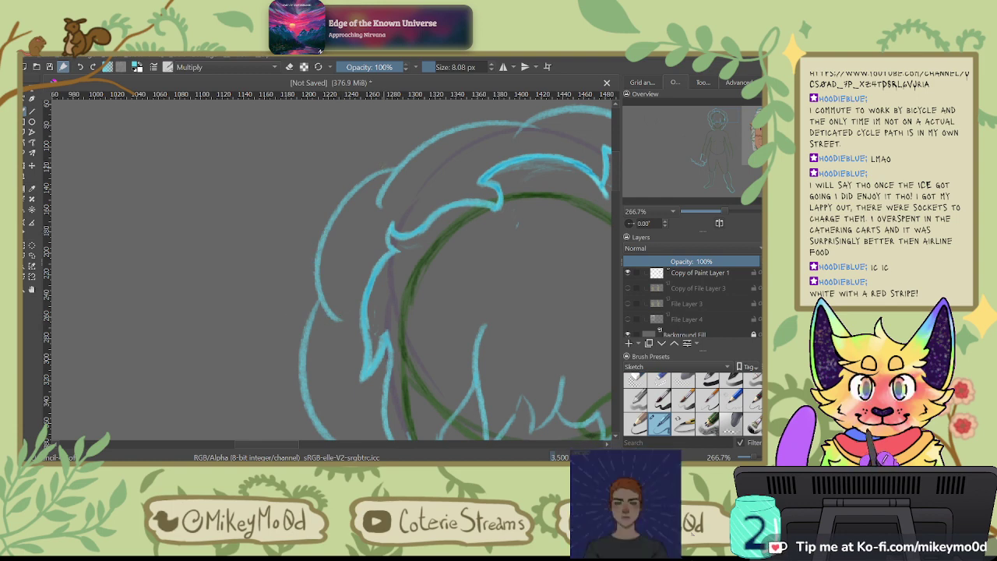
Step: Sketch small pointed tufts at the scallop junctions along the viewer-left outer hair outline, from beside the face down to the neck
mouse_move(291, 310)
mouse_down()
mouse_move(340, 318)
mouse_move(358, 231)
mouse_up()
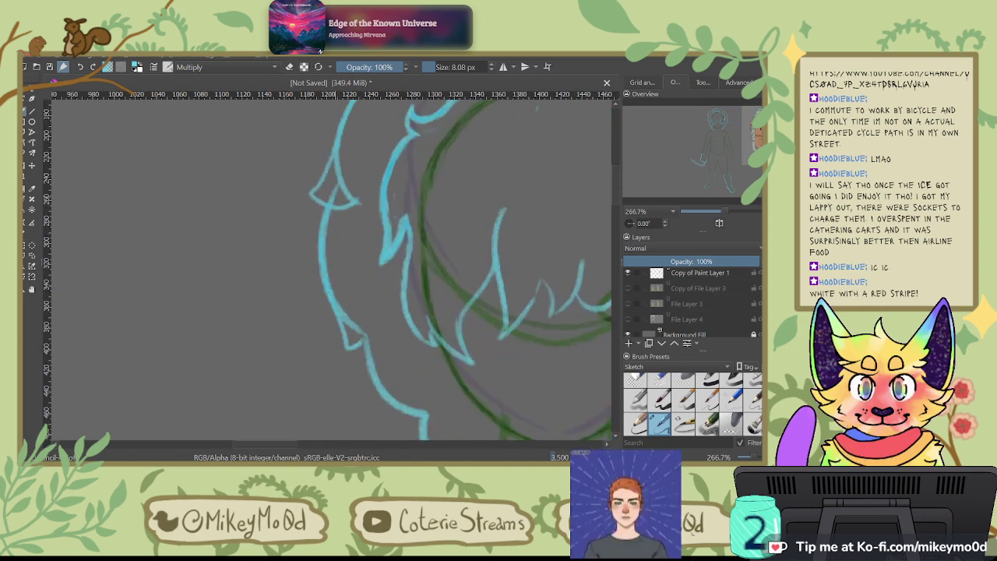
drag(355, 322, 335, 221)
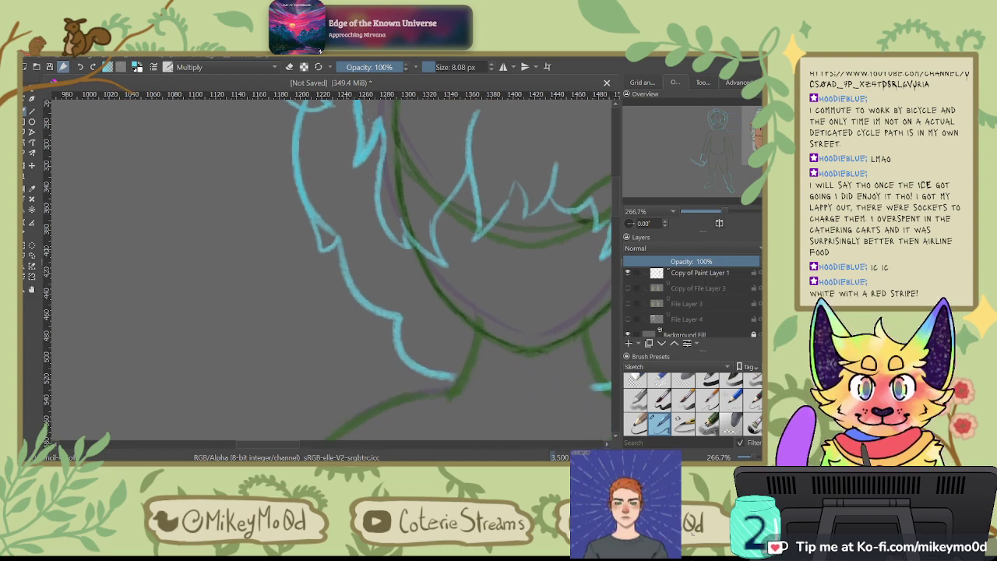
drag(383, 336, 398, 320)
mouse_move(525, 127)
mouse_down()
mouse_move(474, 285)
mouse_move(482, 176)
mouse_move(504, 106)
mouse_up()
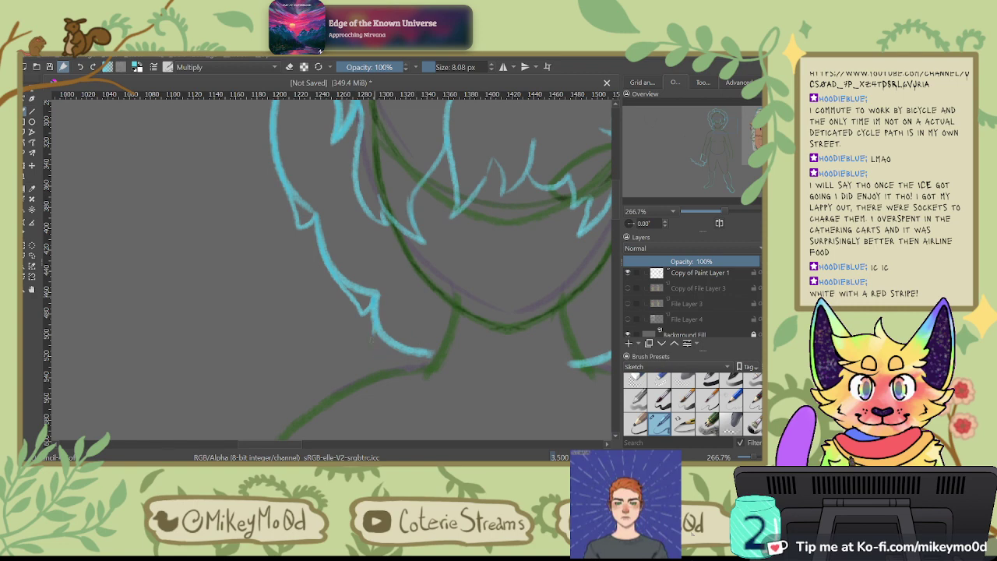
key(ctrl+z)
drag(516, 316, 451, 355)
Step: Try out a short vertical nose line and a curved mouth line on the face below the fringe
drag(432, 260, 434, 288)
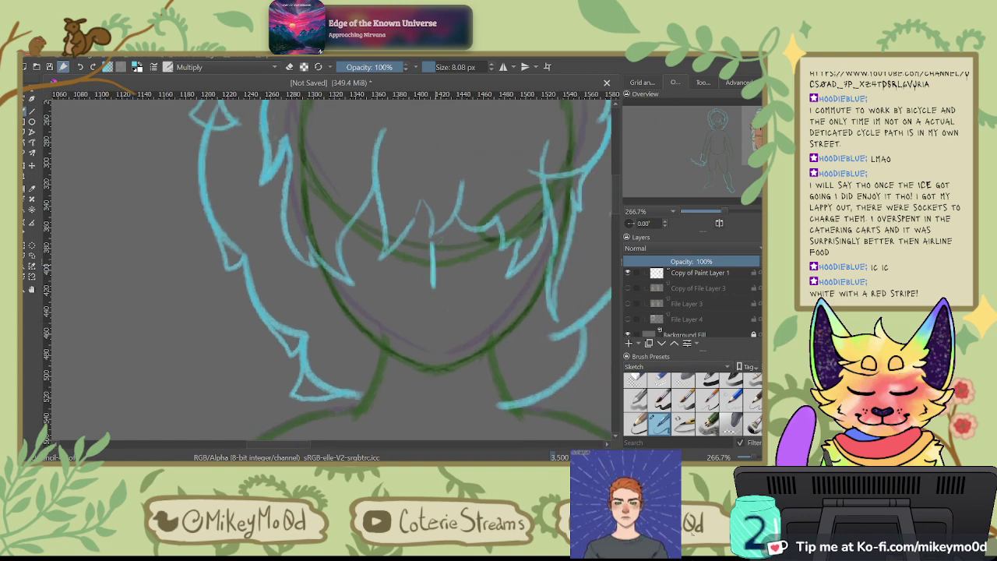
key(ctrl+z)
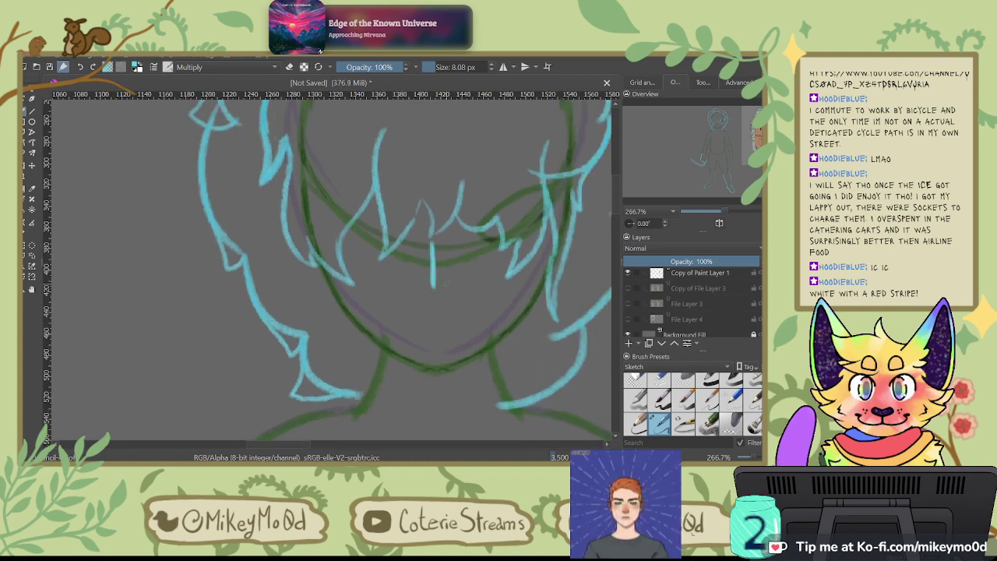
key(4)
key(4)
key(4)
key(4)
key(4)
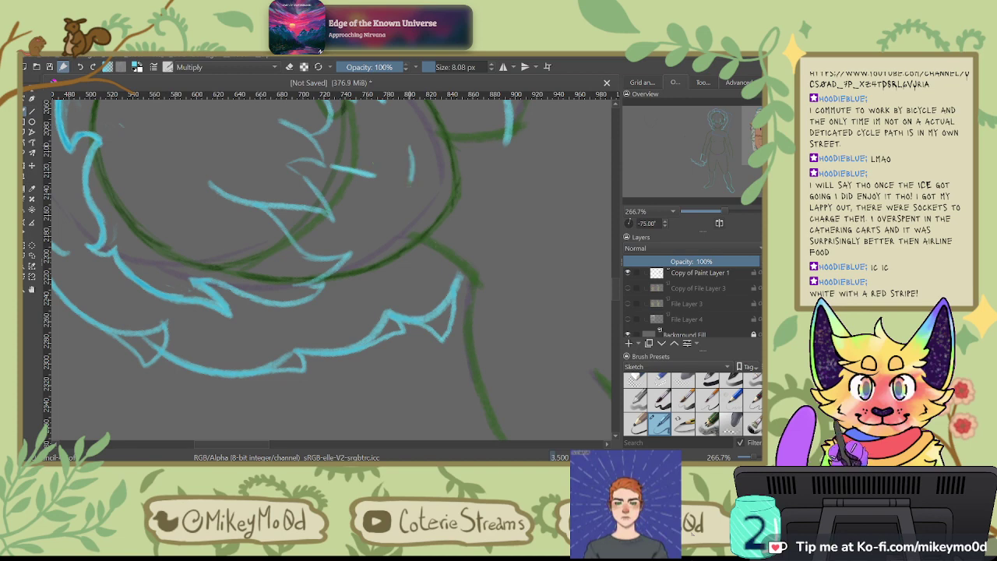
drag(412, 180, 396, 209)
key(ctrl+z)
drag(403, 134, 398, 198)
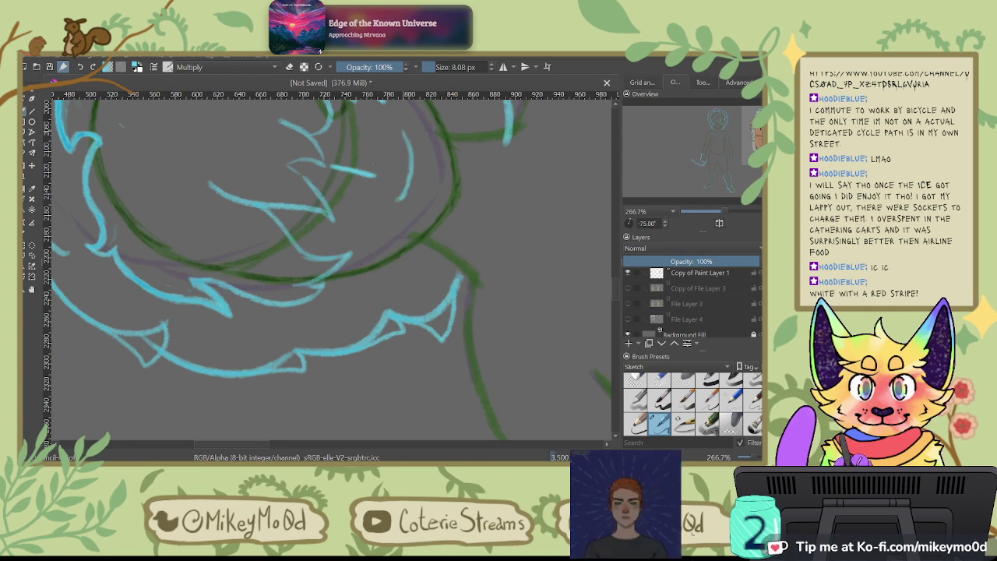
Step: Sketch a short, slightly slanted nose line below the centre of the fringe
key(6)
key(6)
key(6)
key(6)
key(6)
key(6)
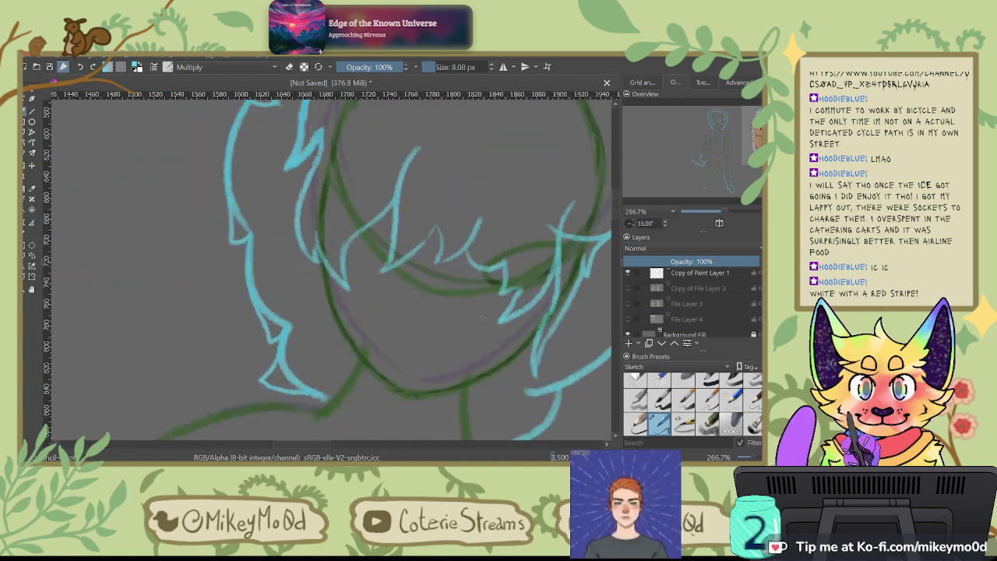
drag(436, 273, 425, 316)
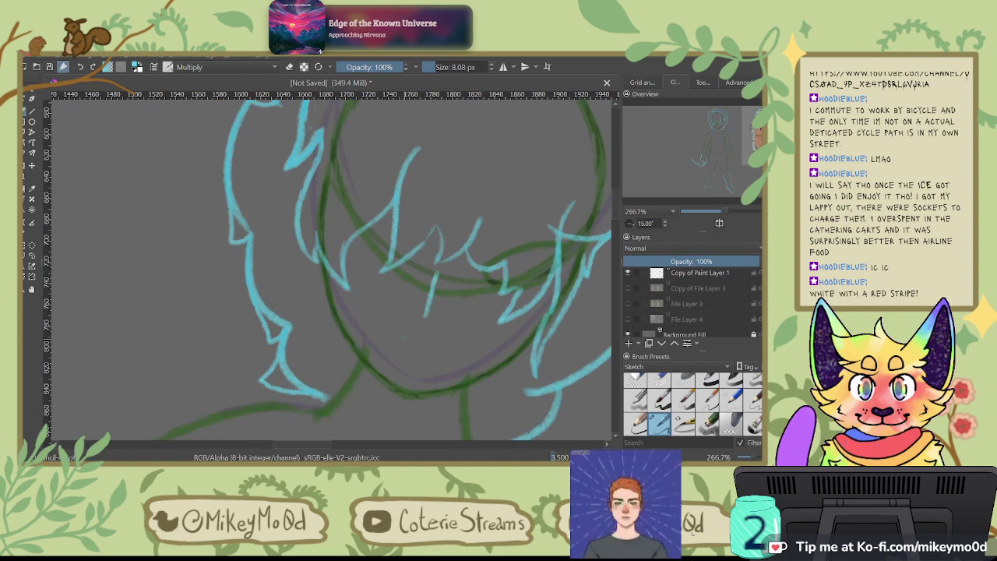
Step: Sketch a short, slanted mouth line between the nose line and the chin
key(6)
key(6)
key(6)
key(6)
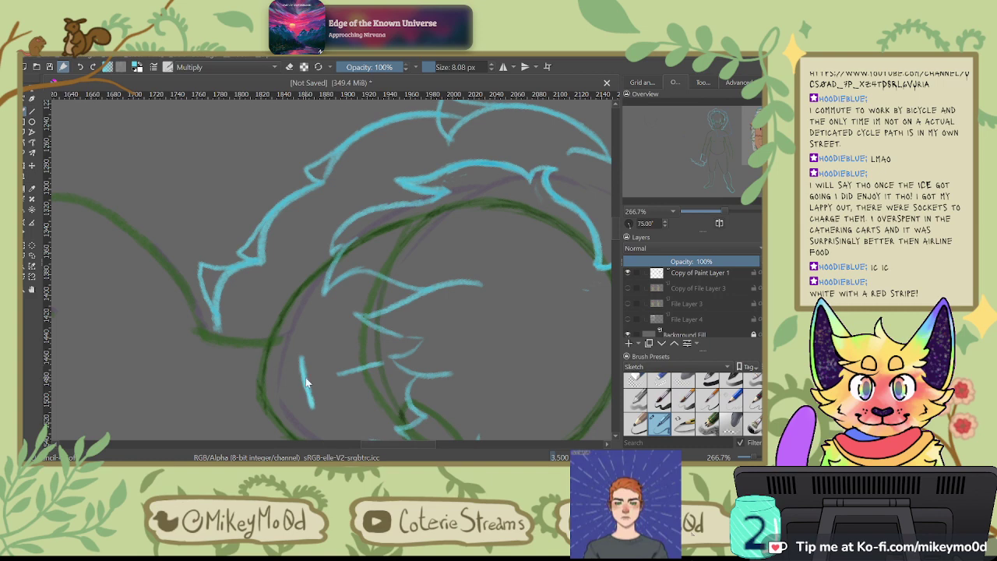
key(4)
key(4)
key(4)
key(4)
key(4)
key(4)
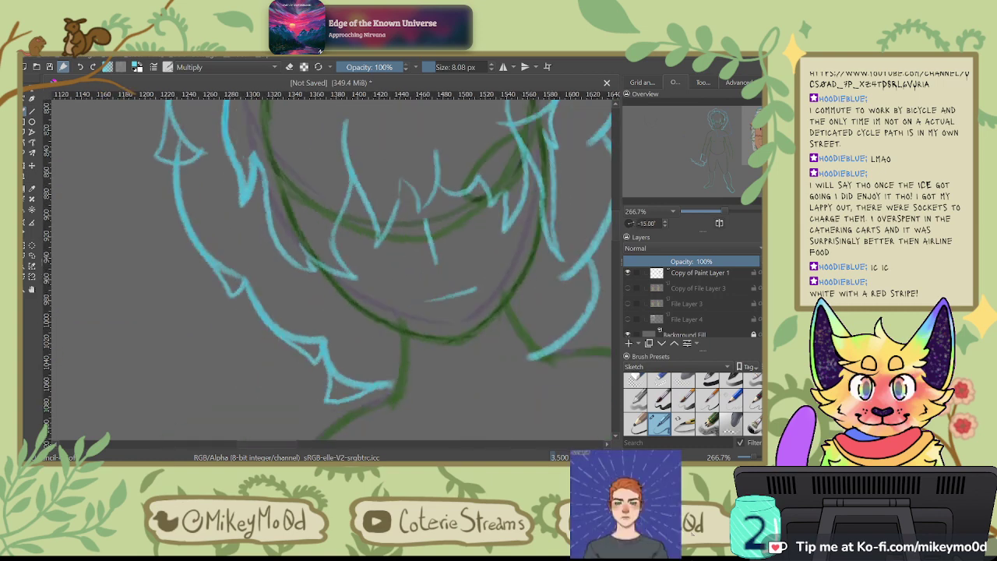
drag(527, 332, 429, 371)
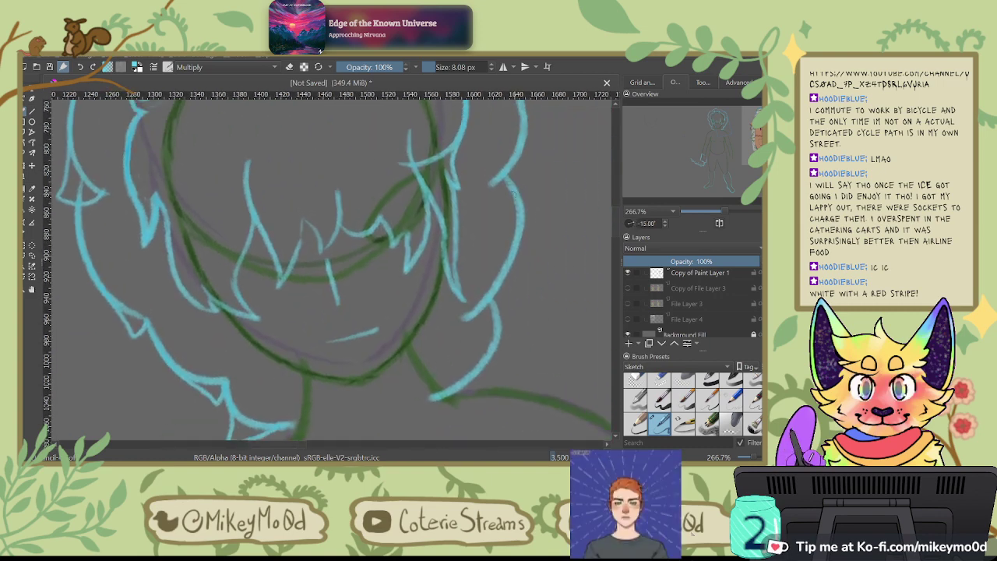
Step: Try out a pointed tuft at the lower scallop junctions of the viewer-right outer hair outline
drag(536, 161, 530, 209)
key(ctrl+z)
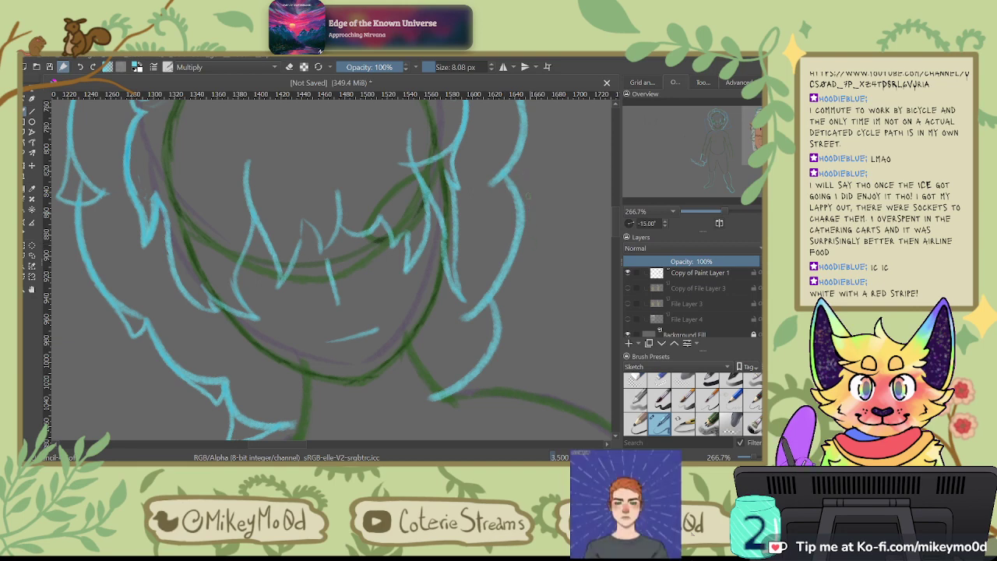
mouse_move(523, 140)
mouse_down()
mouse_move(545, 173)
mouse_move(498, 183)
mouse_up()
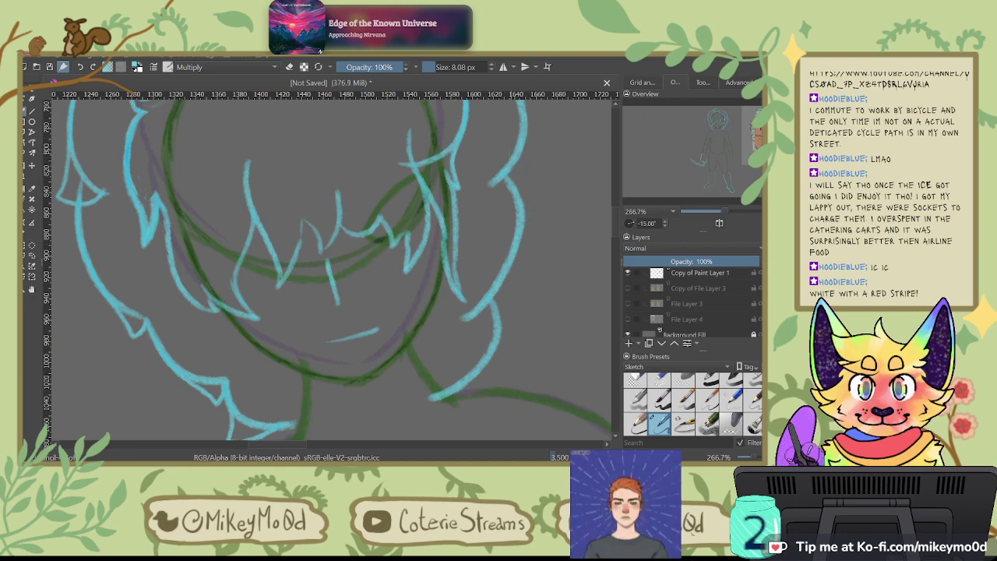
key(6)
key(6)
key(6)
key(6)
drag(474, 363, 409, 251)
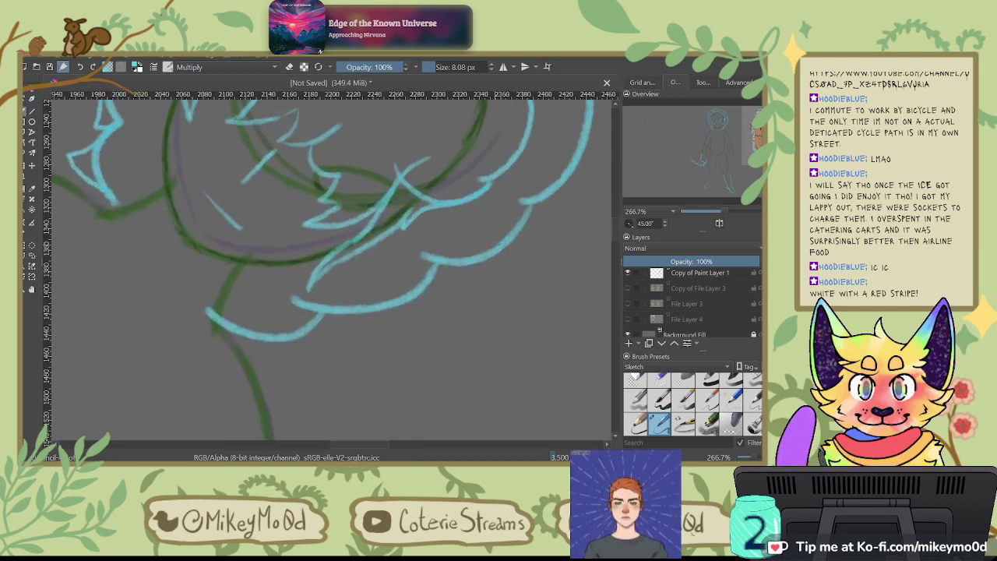
mouse_move(498, 253)
mouse_down()
mouse_move(464, 294)
mouse_move(441, 265)
mouse_up()
key(ctrl+z)
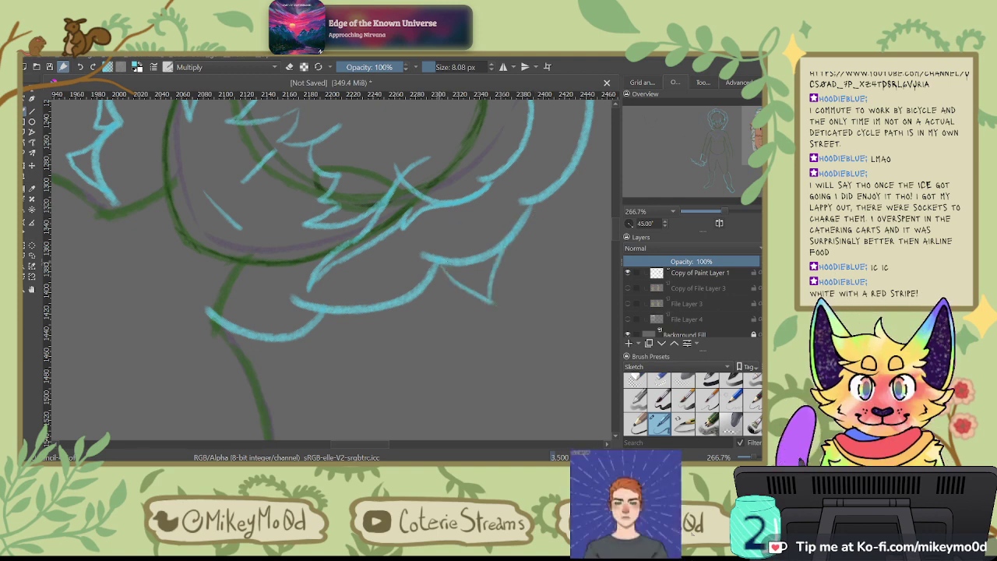
key(ctrl+z)
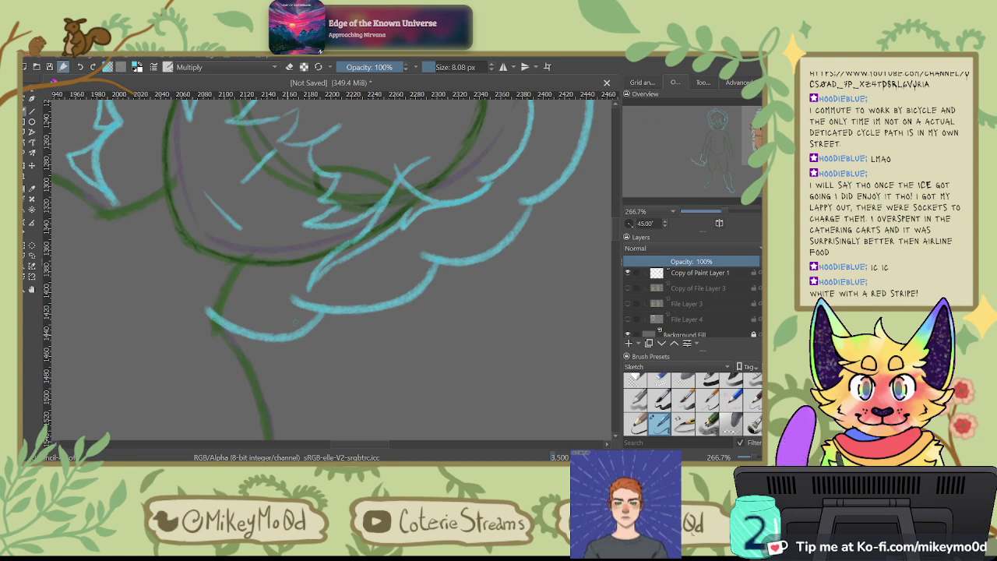
Step: Sketch a pointed tuft at the lowest scallop junction of the viewer-right outer hair outline, beside the jaw
key(4)
key(4)
key(4)
key(4)
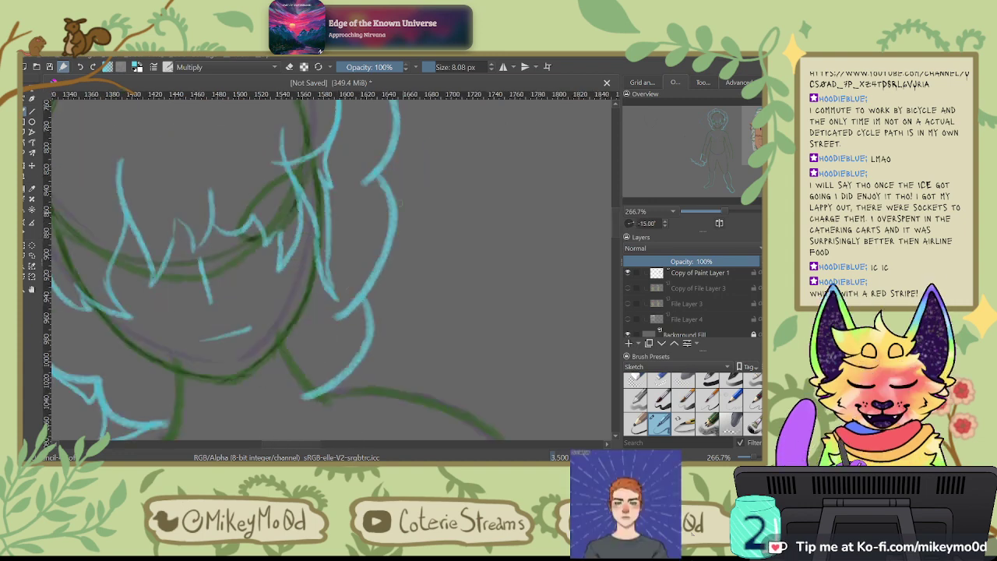
mouse_move(393, 226)
mouse_down()
mouse_move(400, 302)
mouse_move(369, 300)
mouse_up()
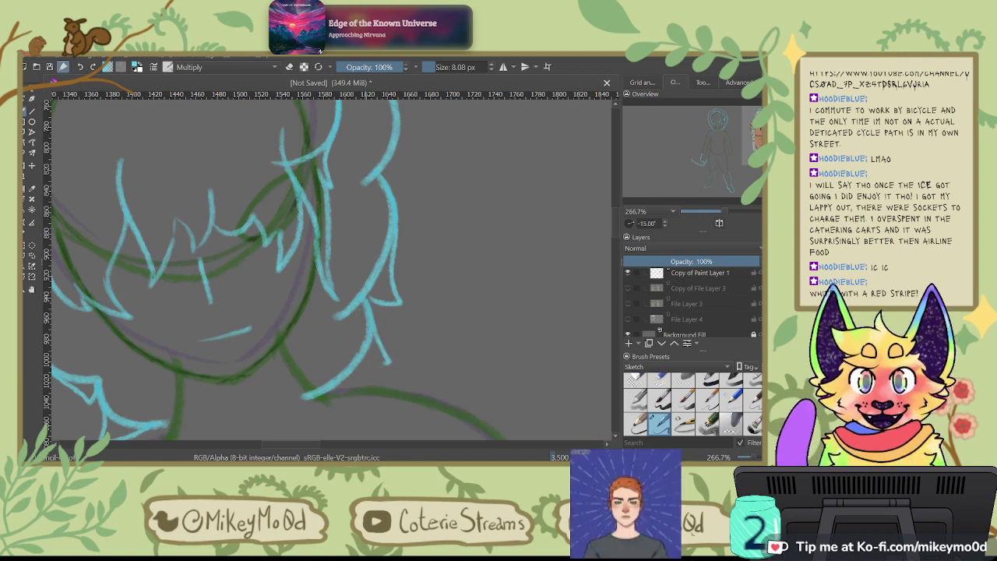
Step: Try out two more pointed tufts at the next scallop junctions up the viewer-right outer hair outline
key(4)
key(4)
key(4)
key(4)
key(4)
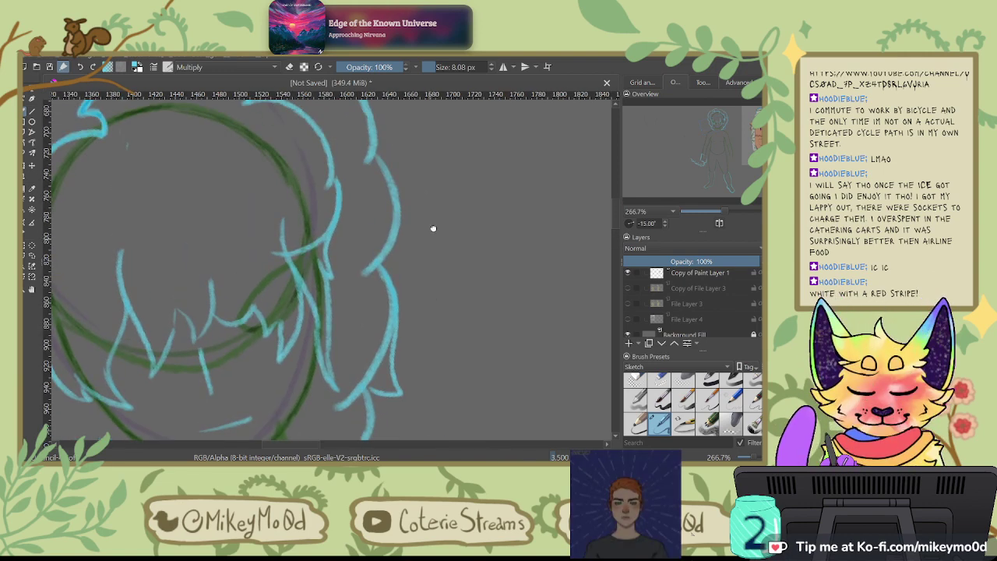
key(4)
key(4)
key(4)
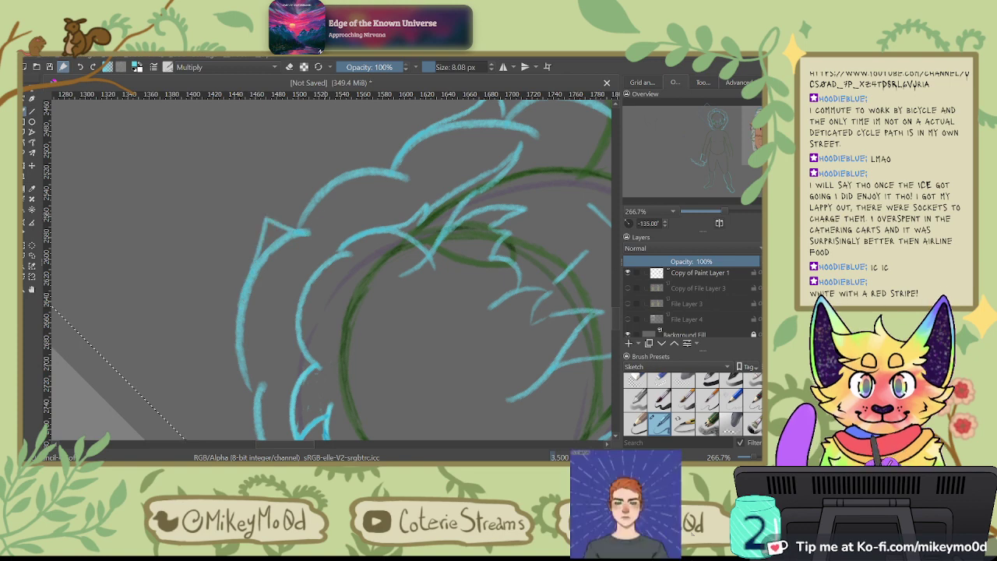
drag(341, 238, 281, 349)
mouse_move(291, 278)
mouse_down()
mouse_move(324, 250)
mouse_move(334, 277)
mouse_up()
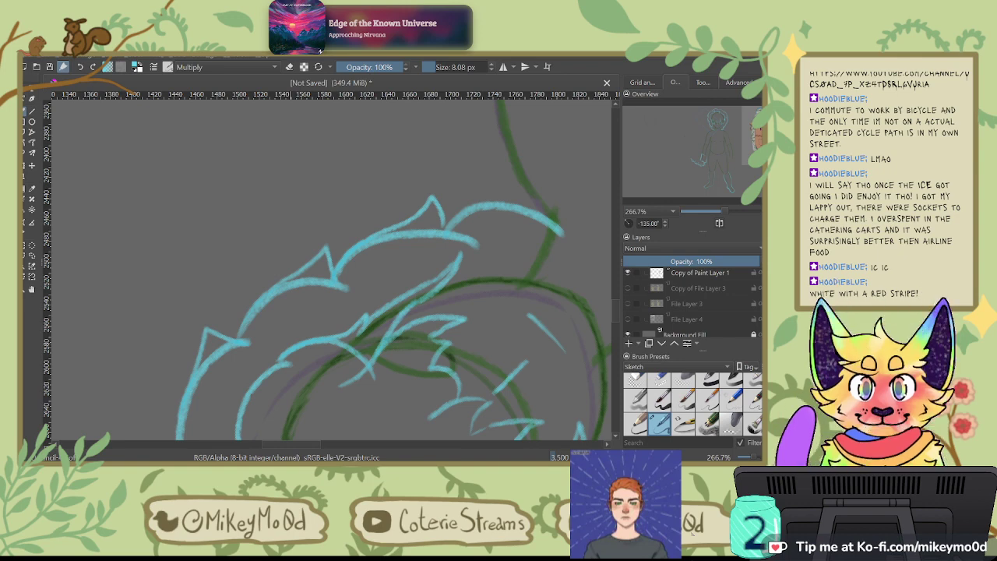
Step: Undo the two upper tufts on the viewer-right outer hair outline
key(6)
key(6)
key(6)
key(6)
key(6)
key(6)
key(ctrl+bracketright)
key(ctrl+bracketright)
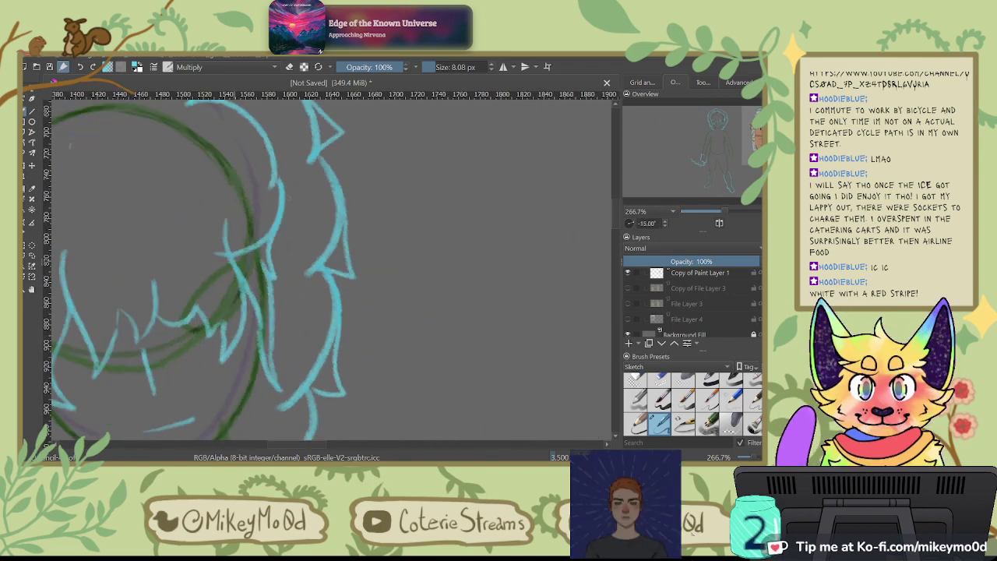
drag(322, 260, 353, 269)
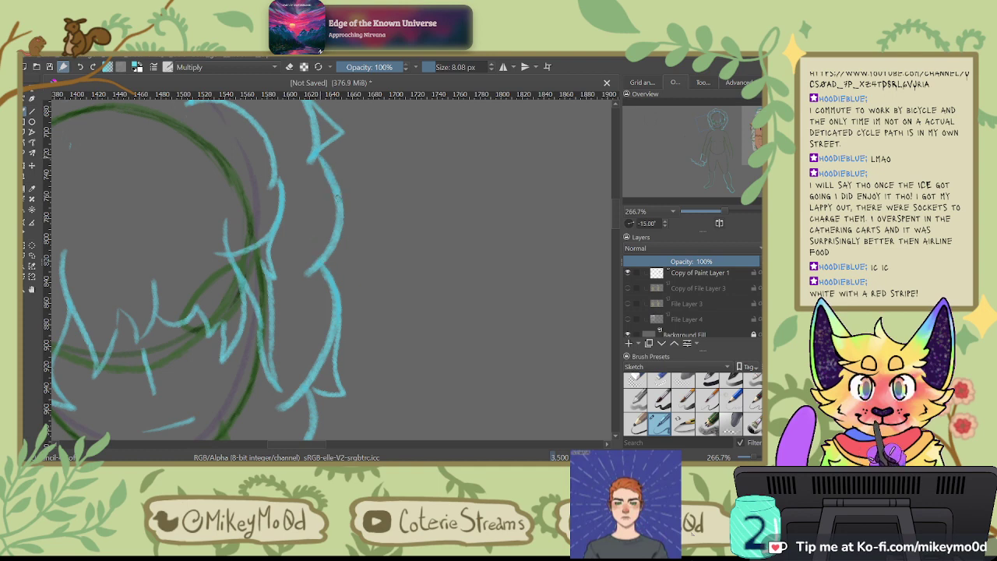
key(ctrl+z)
drag(390, 213, 435, 319)
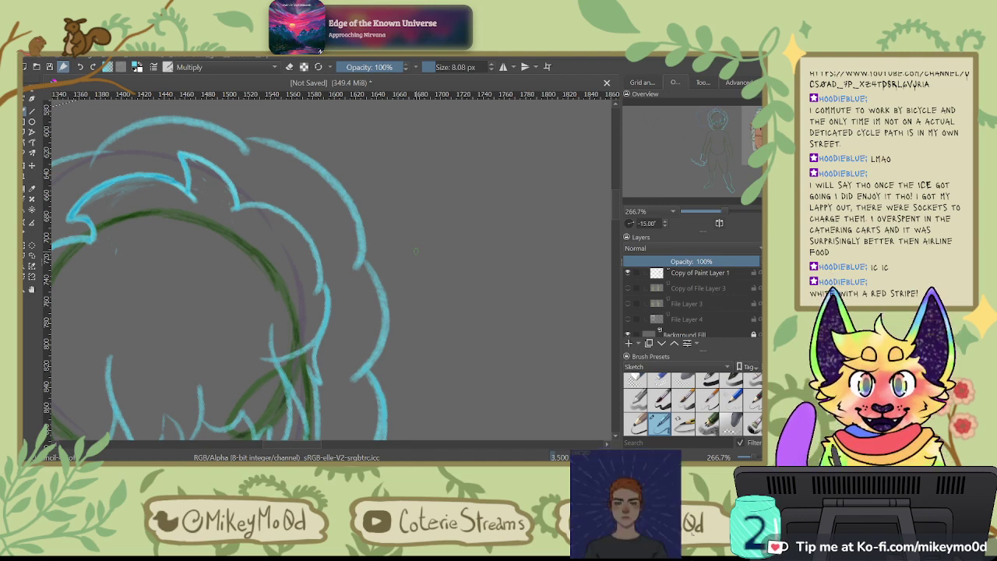
Step: Try out a new pointed tuft at the second-lowest scallop junction of the viewer-right outer hair outline
key(4)
key(4)
key(4)
key(4)
key(4)
key(4)
key(4)
key(4)
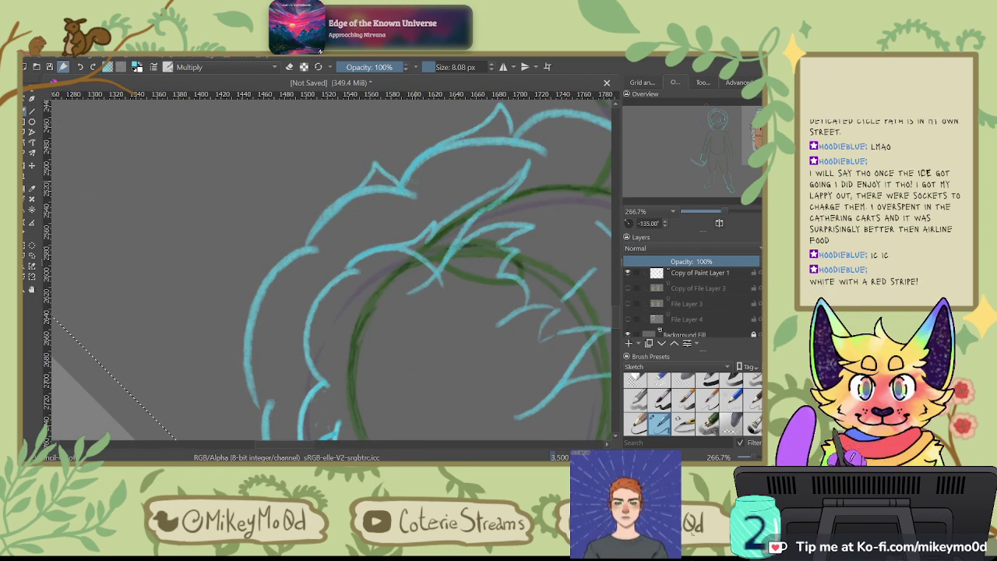
key(4)
key(4)
key(4)
key(4)
key(4)
key(4)
key(4)
key(4)
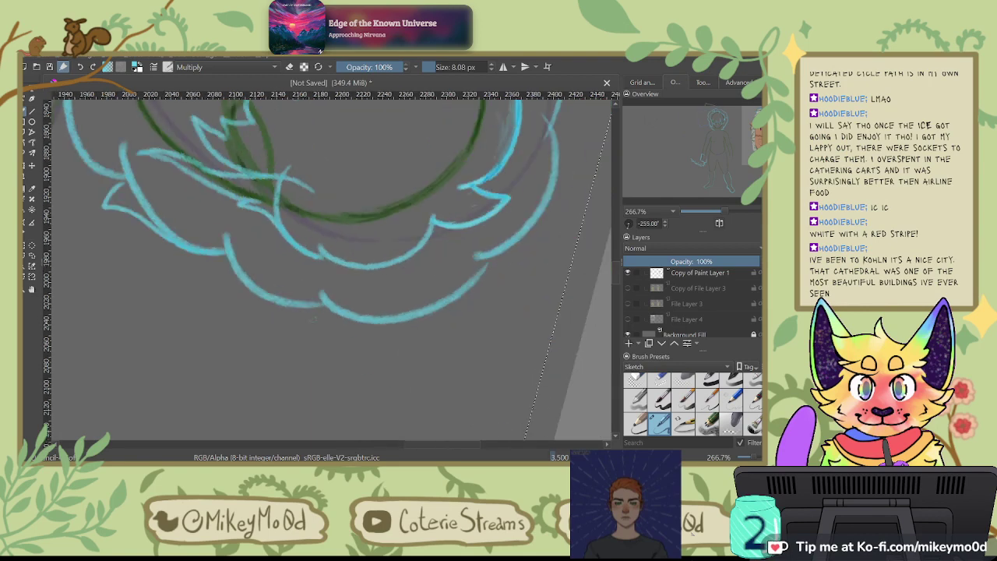
Step: Undo the trial tuft and resketch a pointed tuft beside the fringe on the viewer-right outer hair outline
key(ctrl+[)
key(ctrl+[)
key(ctrl+[)
key(ctrl+[)
key(ctrl+[)
key(ctrl+[)
key(ctrl+[)
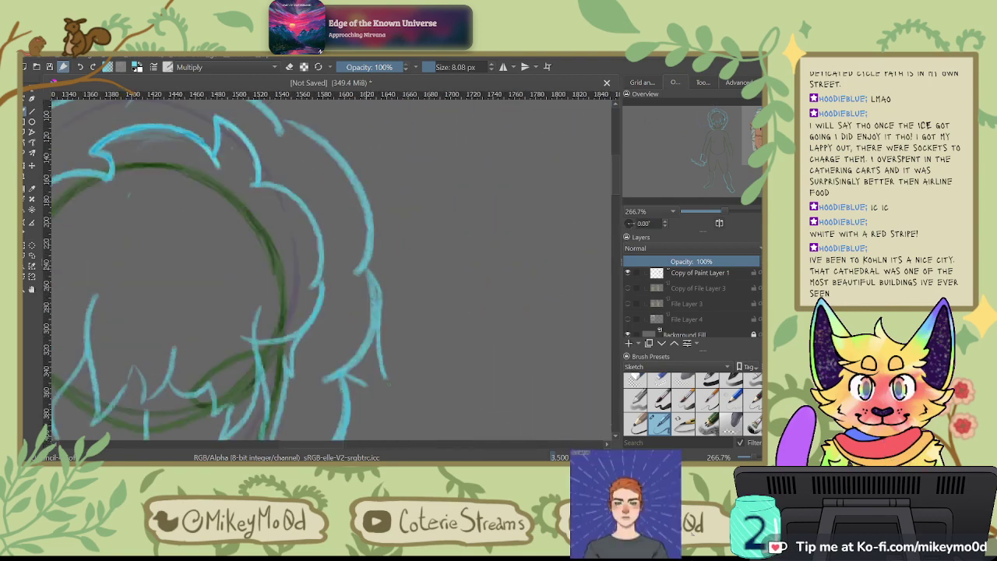
key(ctrl+z)
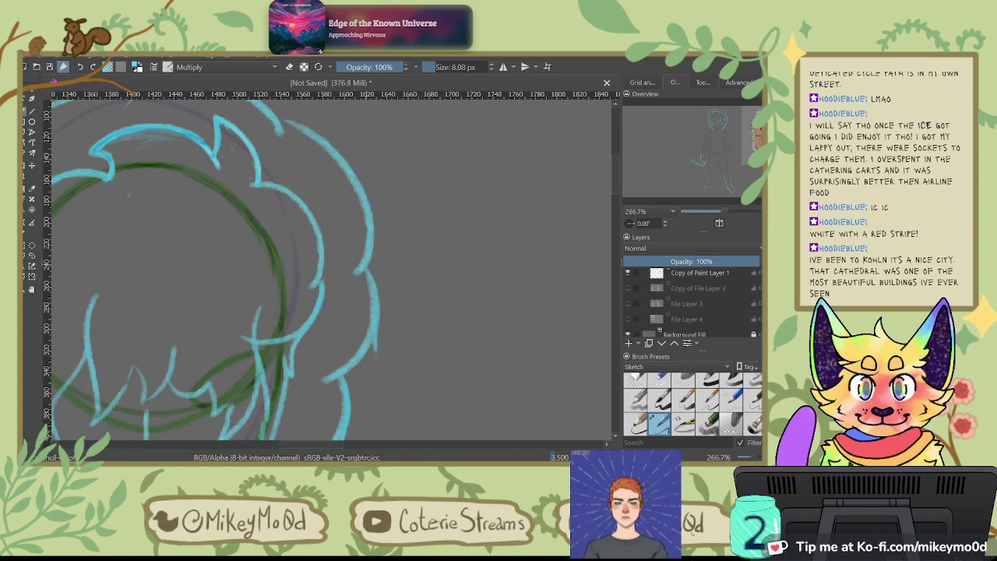
key(ctrl+z)
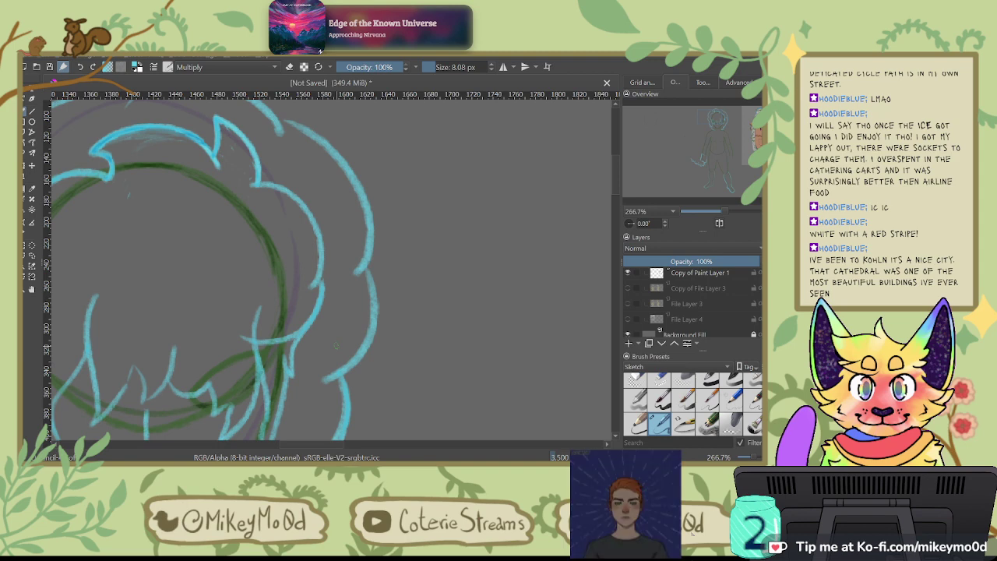
mouse_move(369, 300)
mouse_down()
mouse_move(412, 197)
mouse_move(403, 263)
mouse_up()
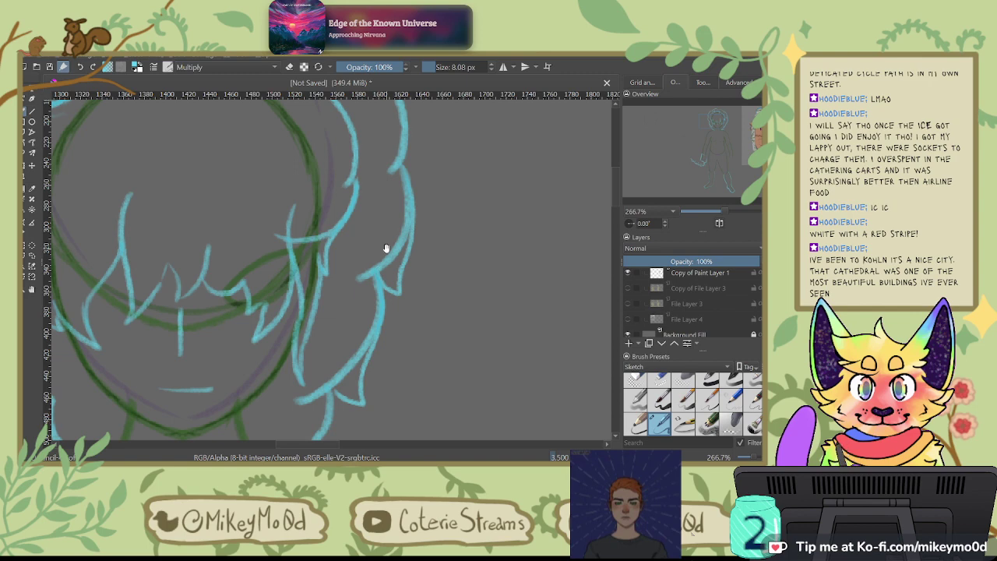
drag(436, 236, 419, 307)
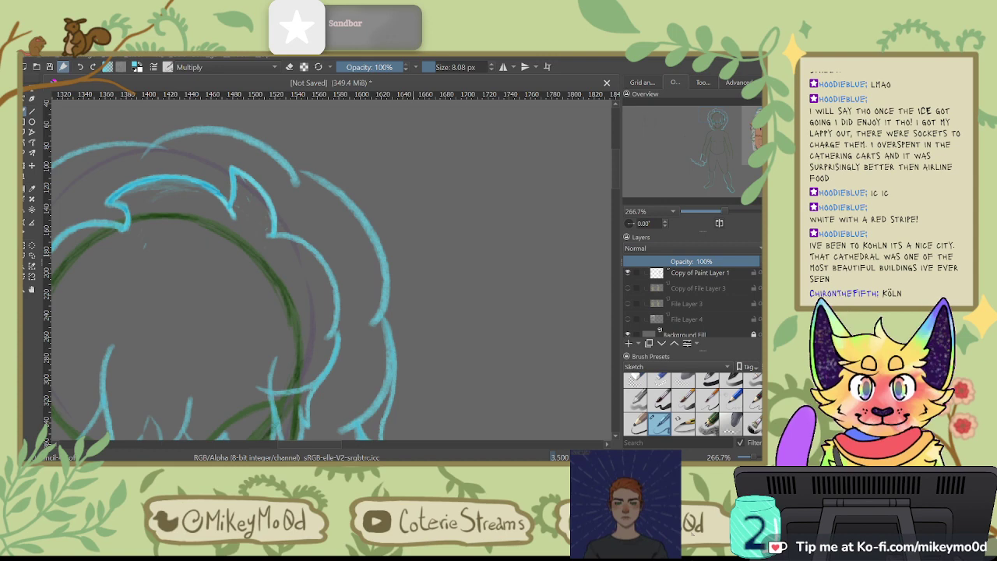
Step: Sketch a large pointed tuft at the upper viewer-left scallop junction of the outer hair outline
drag(354, 187, 531, 276)
mouse_move(349, 327)
mouse_down()
mouse_move(451, 310)
mouse_move(450, 331)
mouse_up()
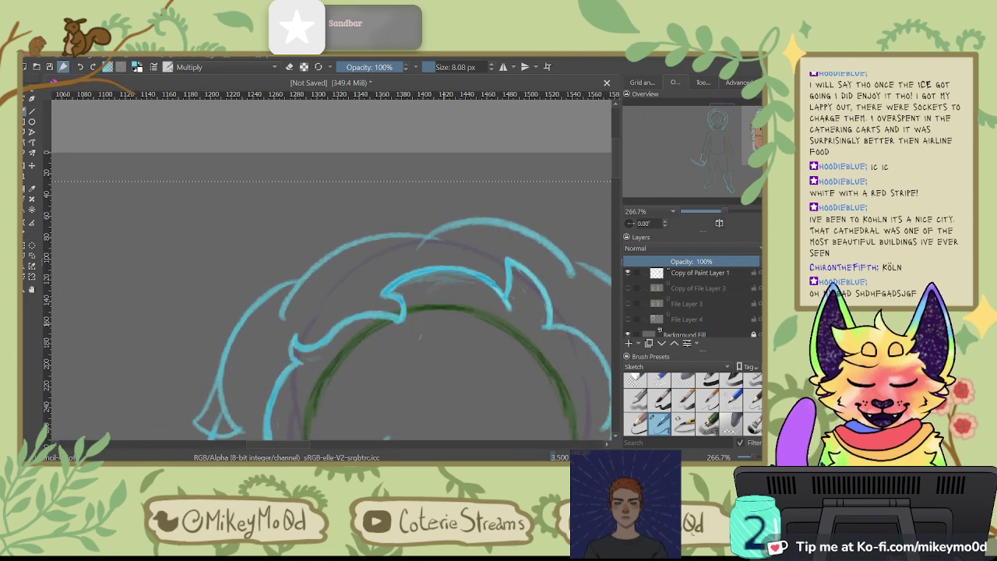
key(4)
key(4)
key(4)
key(4)
key(4)
key(4)
key(4)
key(4)
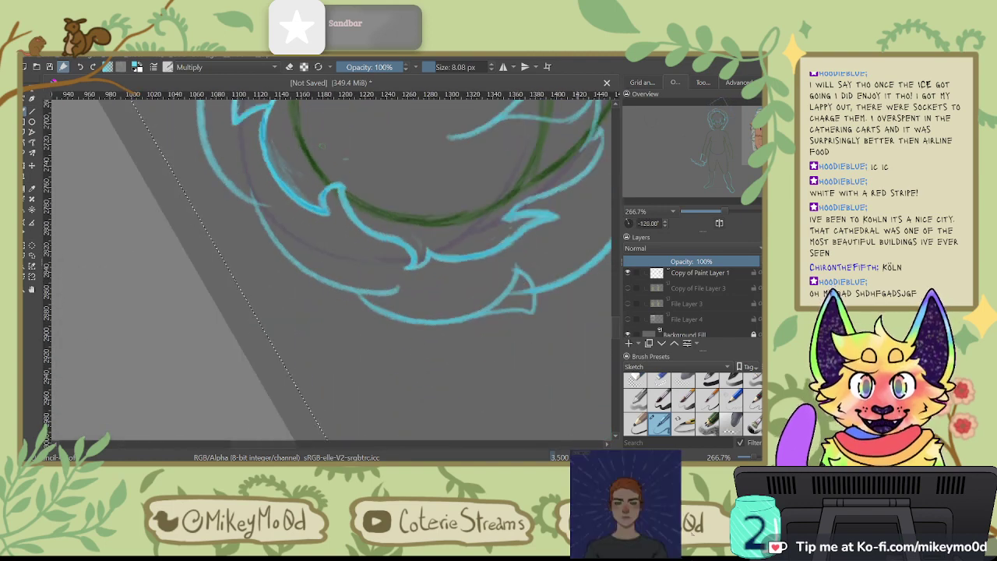
key(6)
key(6)
key(6)
mouse_move(314, 263)
mouse_down()
mouse_move(300, 313)
mouse_move(317, 320)
mouse_up()
key(ctrl+z)
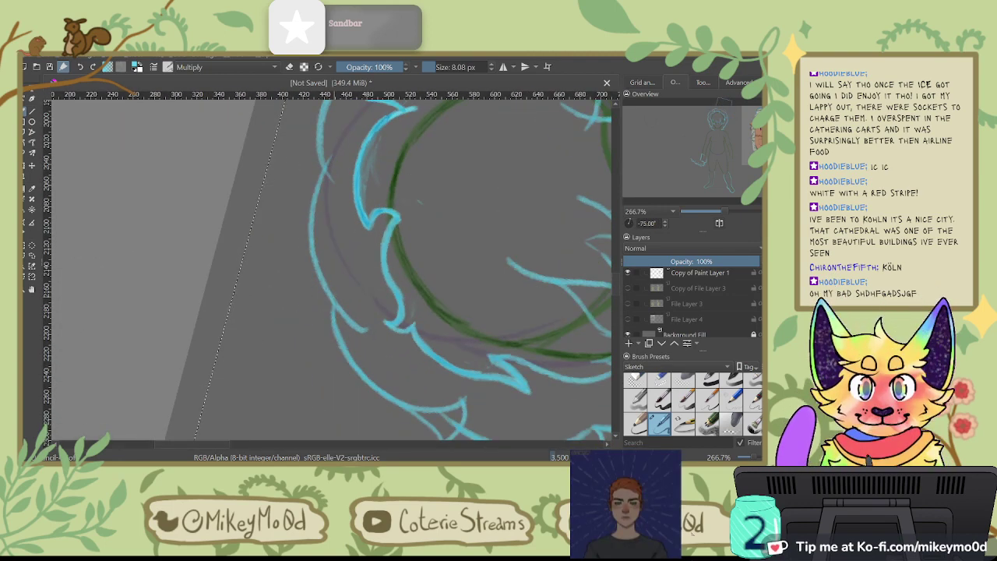
drag(330, 164, 292, 312)
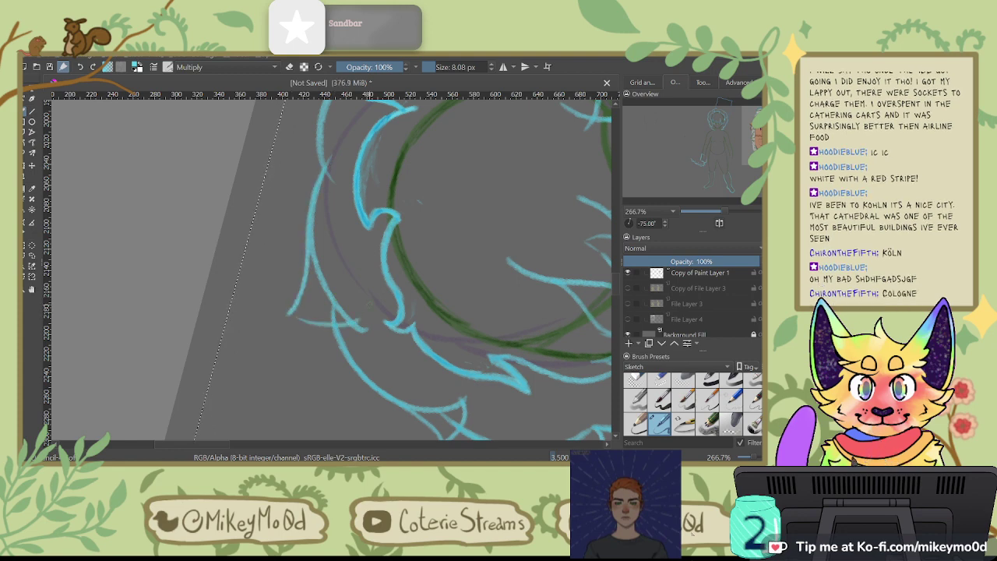
key(5)
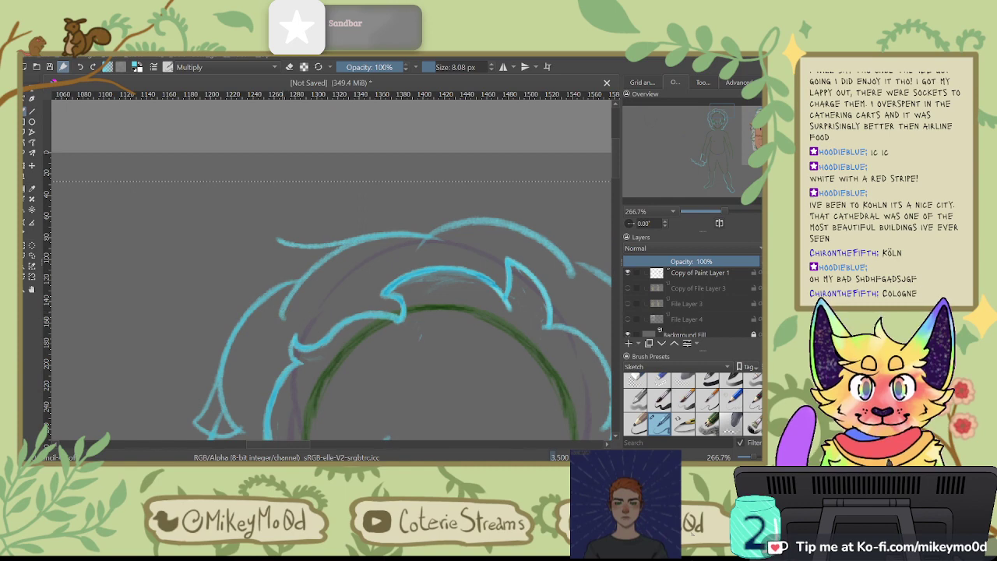
drag(275, 240, 282, 317)
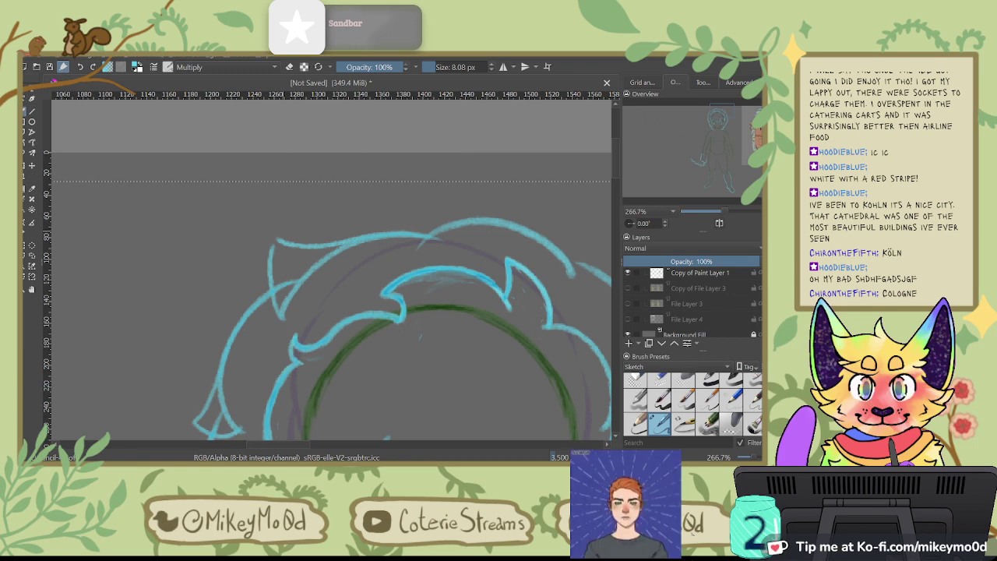
Step: Sketch a pointed tuft at the end of the crown scallop on the viewer-right side of the outer hair outline
key(6)
key(6)
key(6)
key(6)
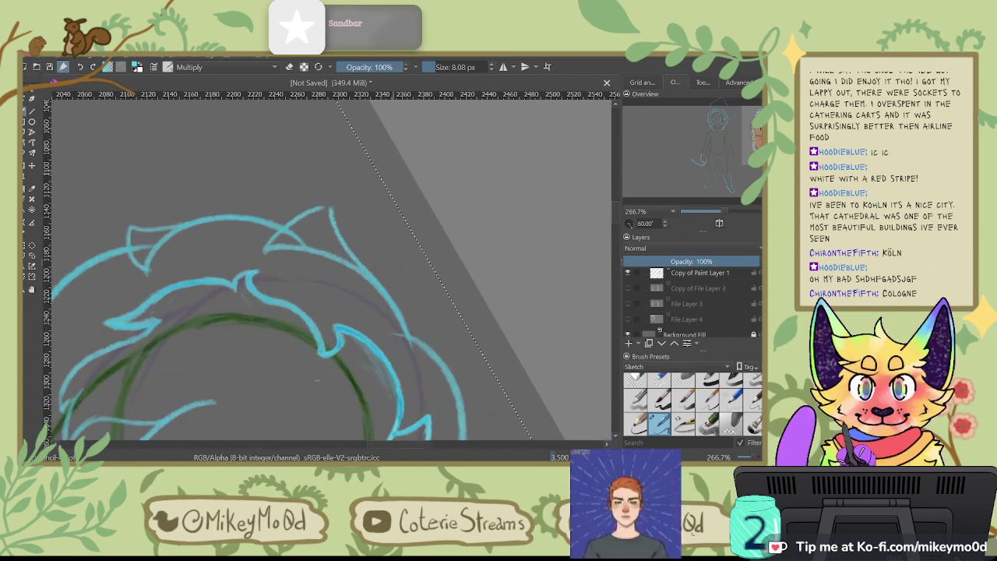
mouse_move(427, 294)
mouse_down()
mouse_move(383, 164)
mouse_move(403, 193)
mouse_up()
mouse_move(357, 167)
mouse_down()
mouse_move(382, 187)
mouse_move(434, 317)
mouse_up()
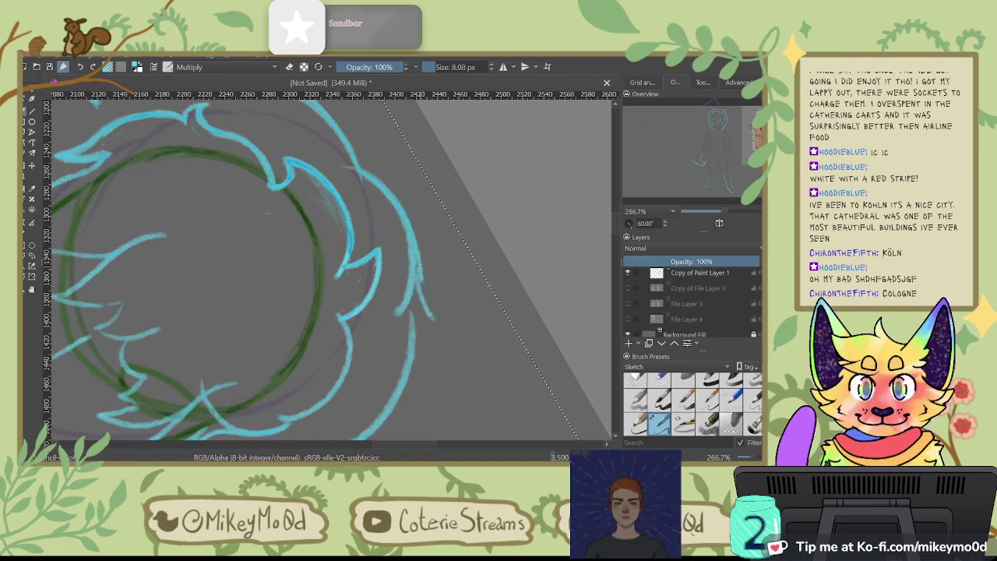
key(ctrl+z)
drag(420, 270, 442, 321)
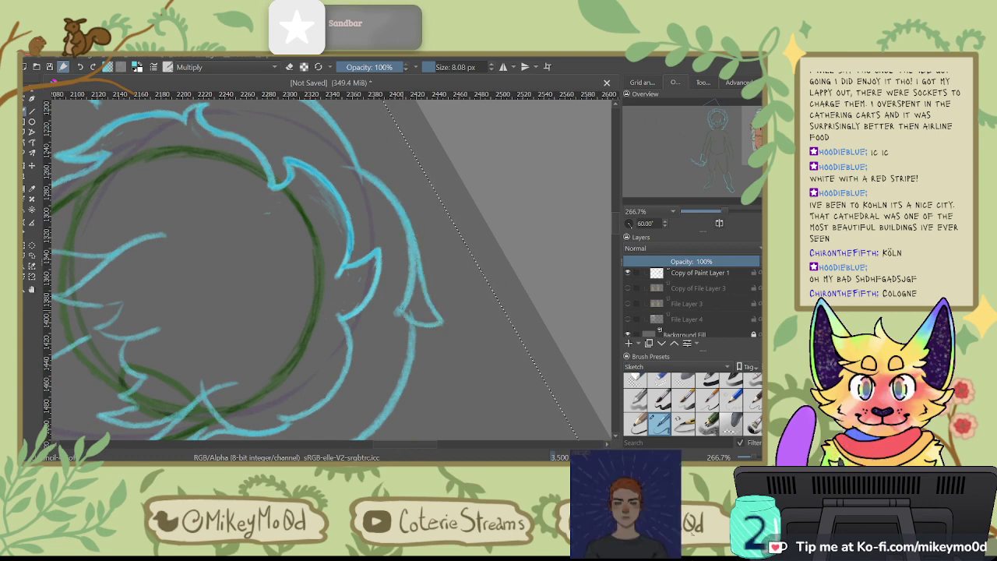
Step: Sketch a pointed tuft at the upper viewer-right scallop junction, between the crown tuft and the one beside the fringe, redoing its curve until it fits
key(4)
key(4)
key(4)
key(4)
key(4)
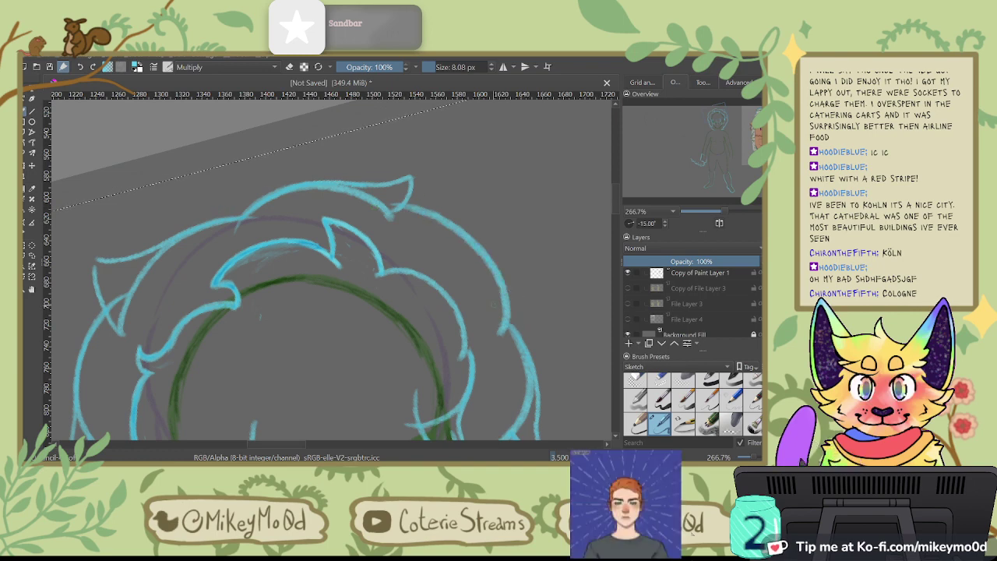
key(6)
key(6)
drag(478, 270, 444, 167)
drag(432, 202, 450, 353)
key(ctrl+z)
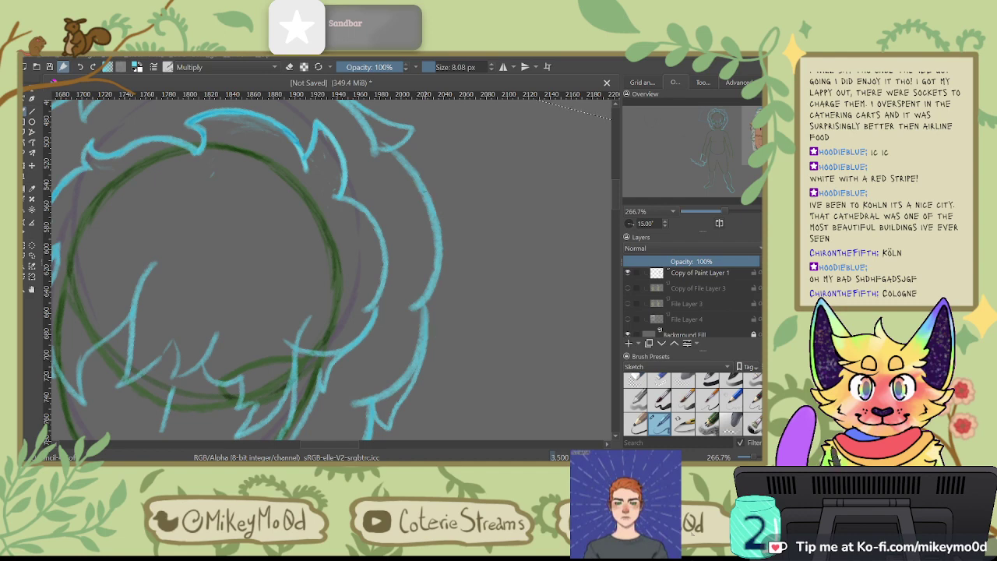
drag(448, 268, 452, 337)
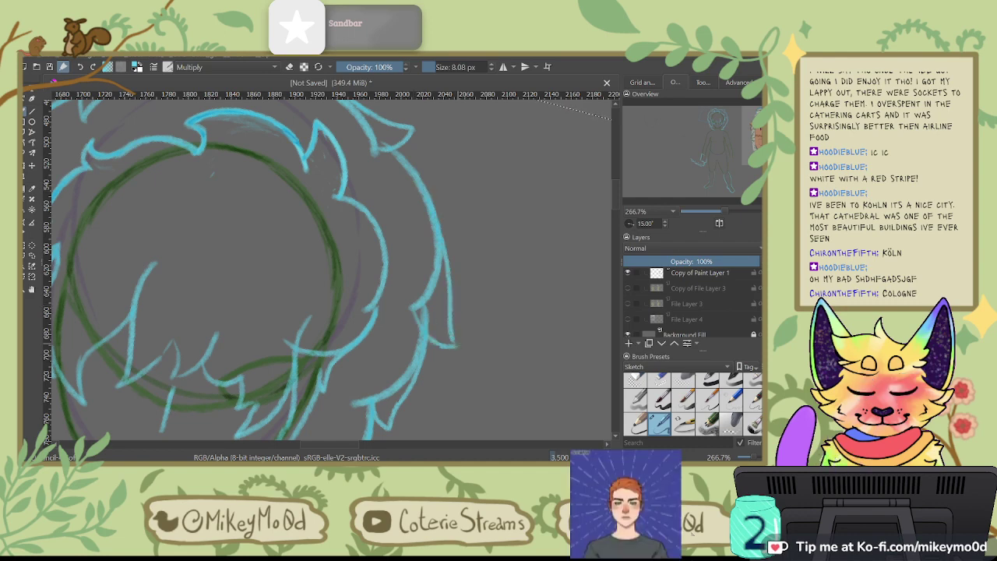
key(ctrl+z)
mouse_move(428, 197)
mouse_down()
mouse_move(446, 236)
mouse_move(454, 354)
mouse_up()
key(ctrl+z)
mouse_move(429, 193)
mouse_down()
mouse_move(463, 343)
mouse_move(433, 344)
mouse_up()
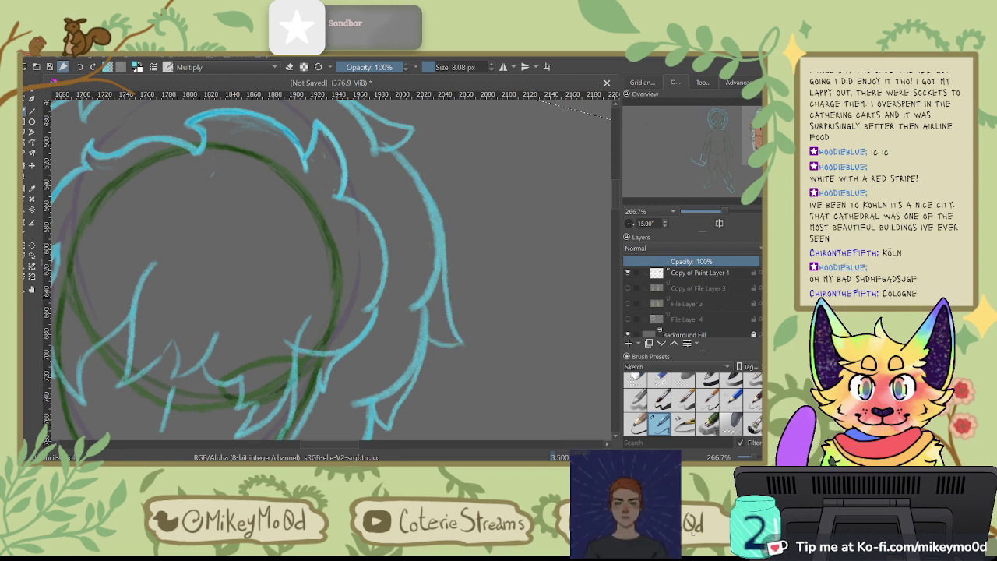
Step: Examine the whole tufted hairstyle around the head with the canvas zoomed out and upright
scroll(423, 289, down, 2)
key(4)
key(4)
key(4)
key(4)
scroll(424, 289, down, 1)
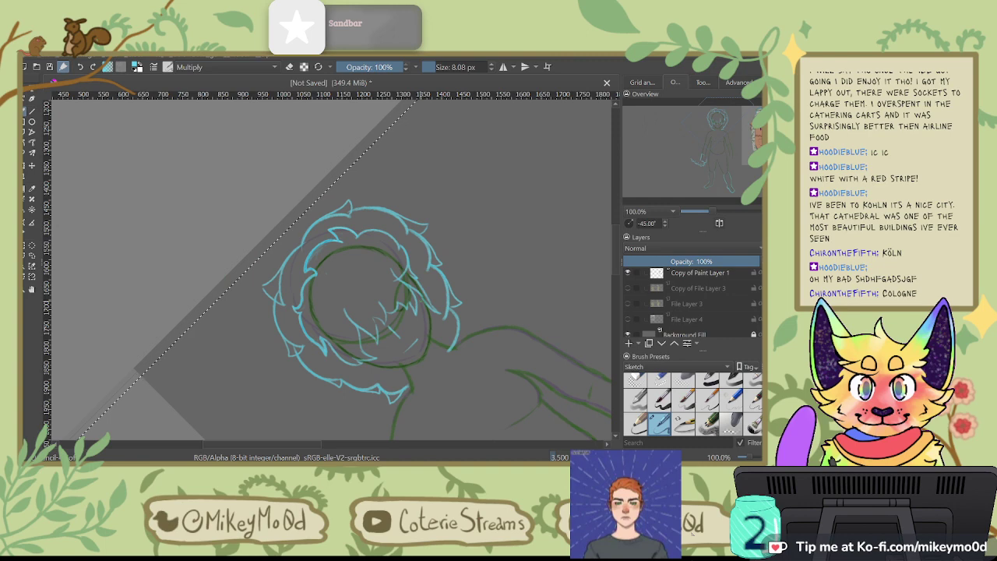
scroll(423, 289, up, 1)
key(6)
key(6)
key(minus)
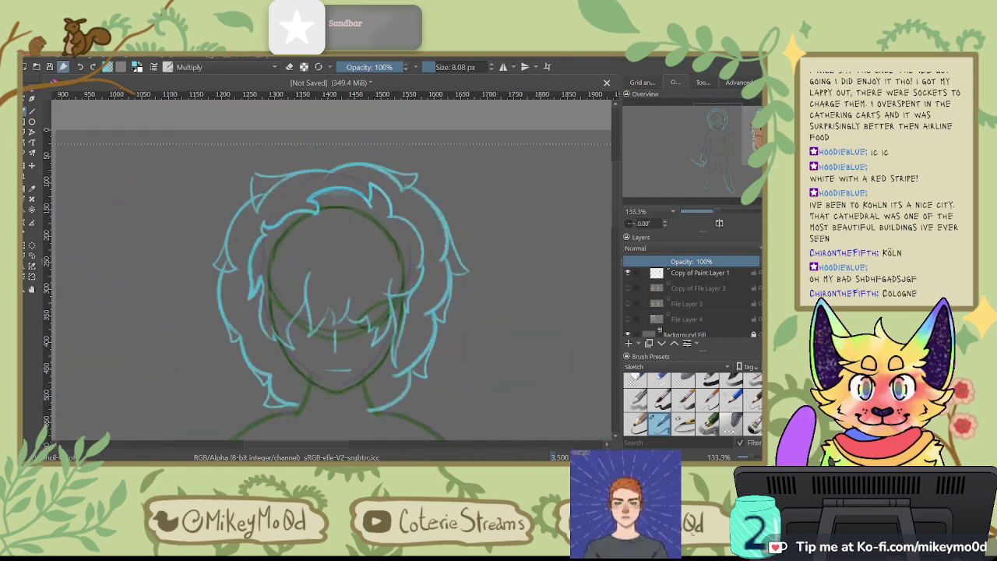
Step: Examine the tufted hairstyle up close and against the full figure and the reference character
key(plus)
key(plus)
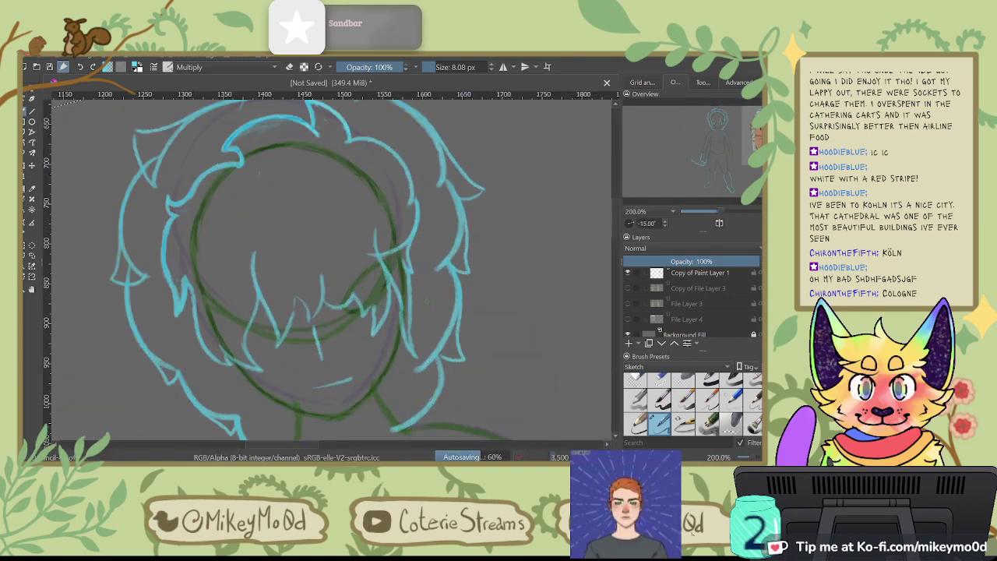
mouse_move(429, 298)
mouse_down()
mouse_move(436, 202)
mouse_move(414, 158)
mouse_up()
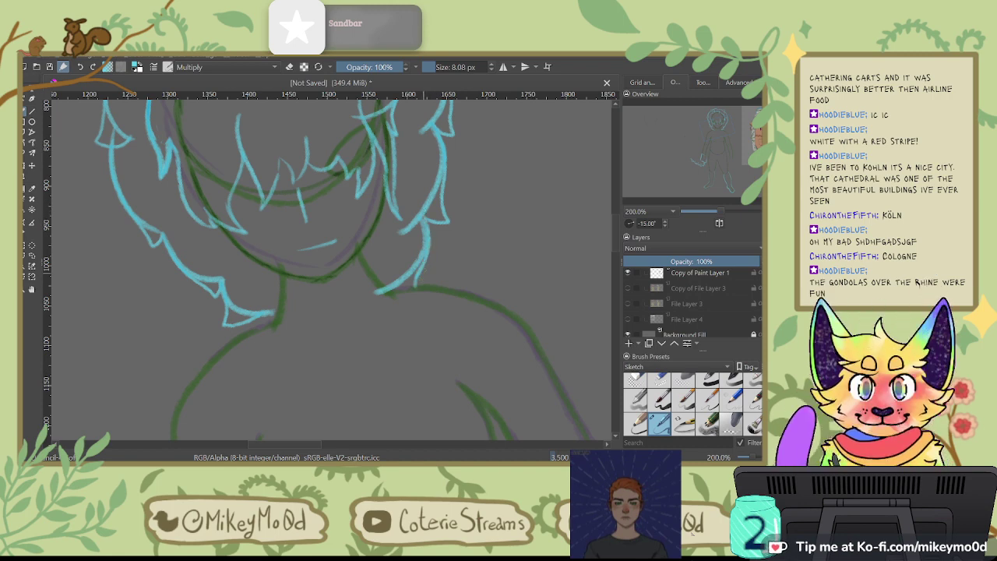
drag(386, 255, 435, 336)
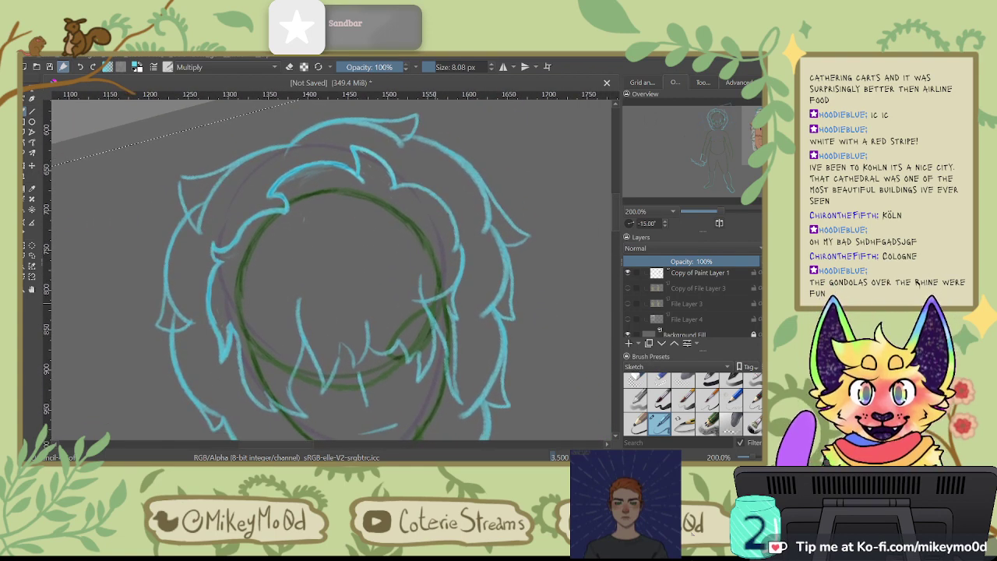
scroll(396, 307, down, 5)
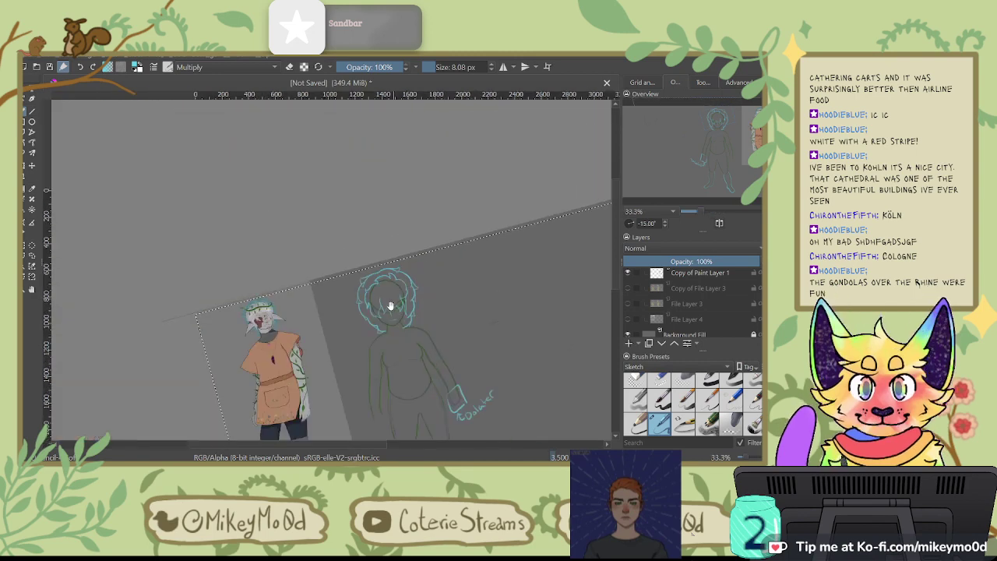
scroll(396, 351, up, 4)
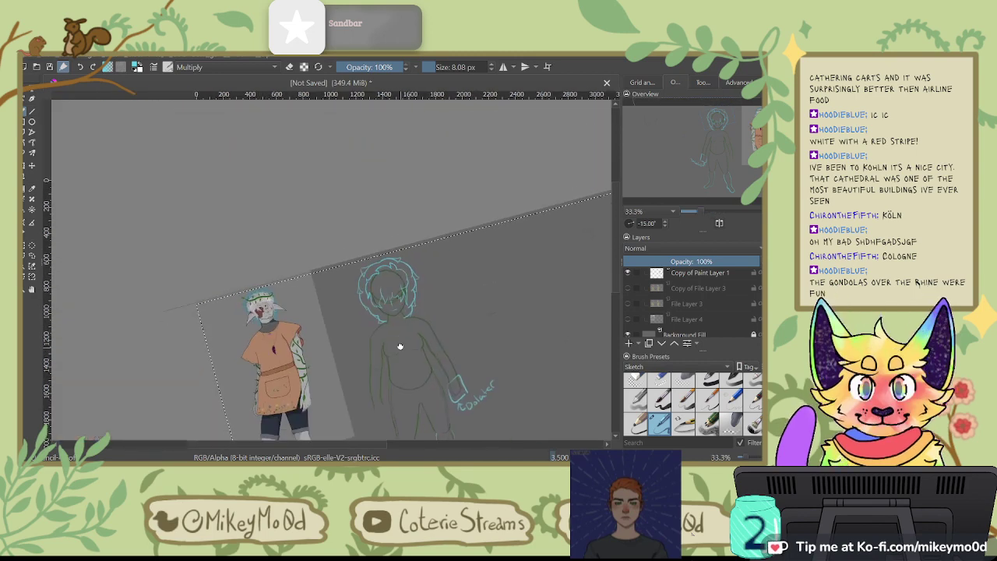
scroll(395, 357, up, 1)
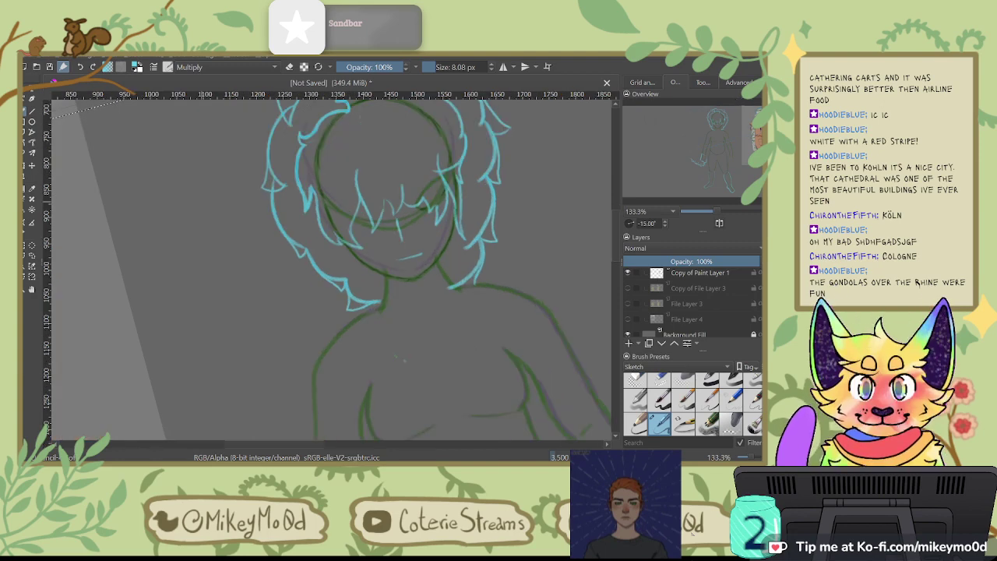
Step: Keep the hair sketch layer at 100% opacity, add a new paint layer, and change the brush colour to orange
click(690, 261)
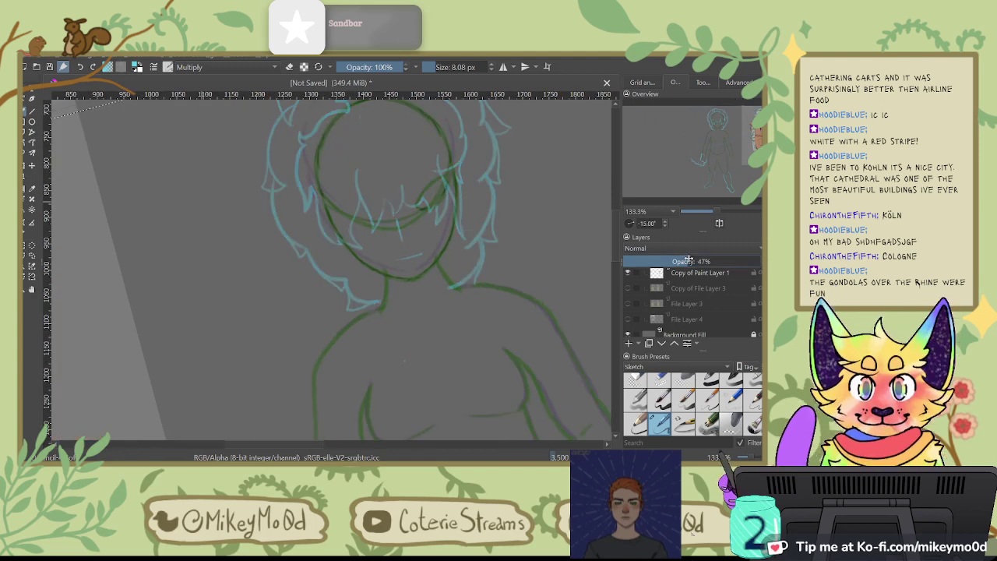
drag(740, 261, 760, 261)
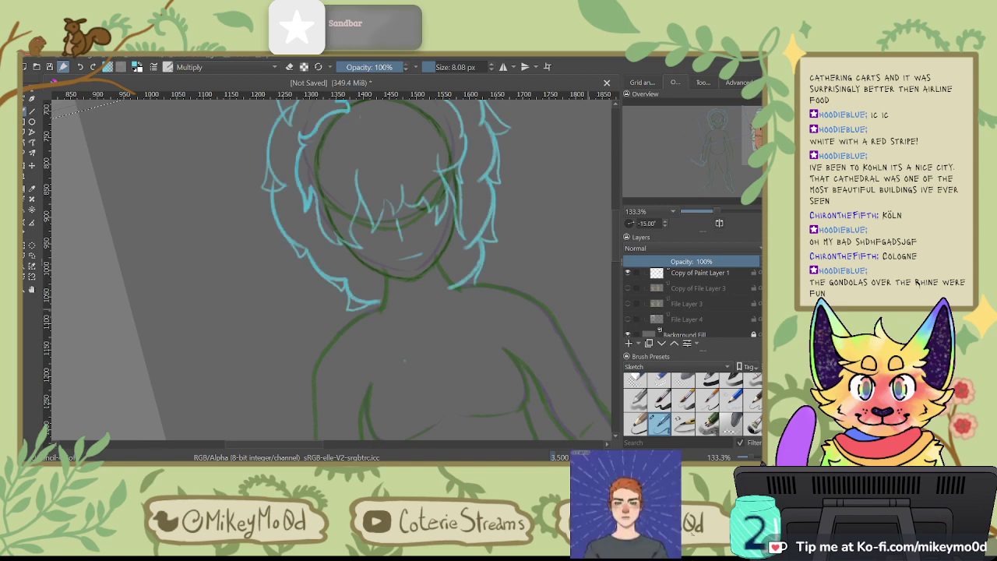
click(630, 343)
click(737, 82)
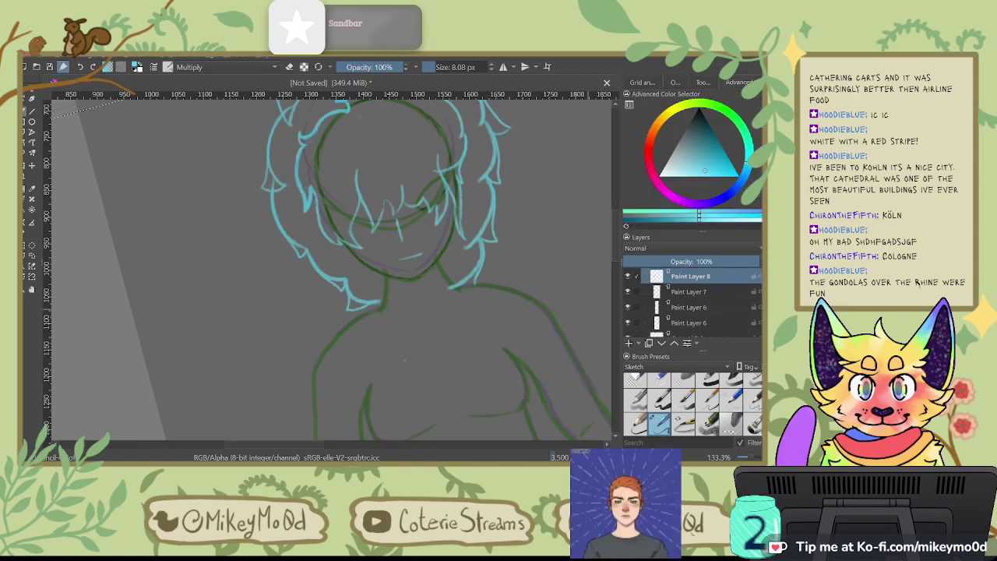
drag(746, 141, 657, 136)
Step: Trace the long upper edge of the large upper viewer-left tuft in orange, redoing the curve until it fits
drag(420, 242, 525, 489)
scroll(450, 304, up, 2)
key(4)
key(4)
key(4)
key(4)
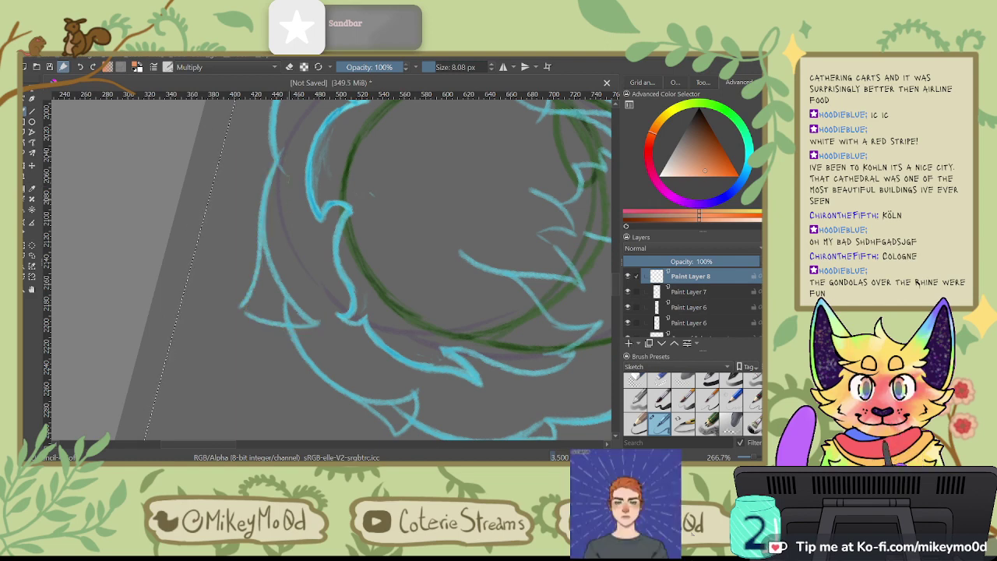
mouse_move(277, 162)
mouse_down()
mouse_move(251, 282)
mouse_move(260, 321)
mouse_move(319, 317)
mouse_up()
key(ctrl+z)
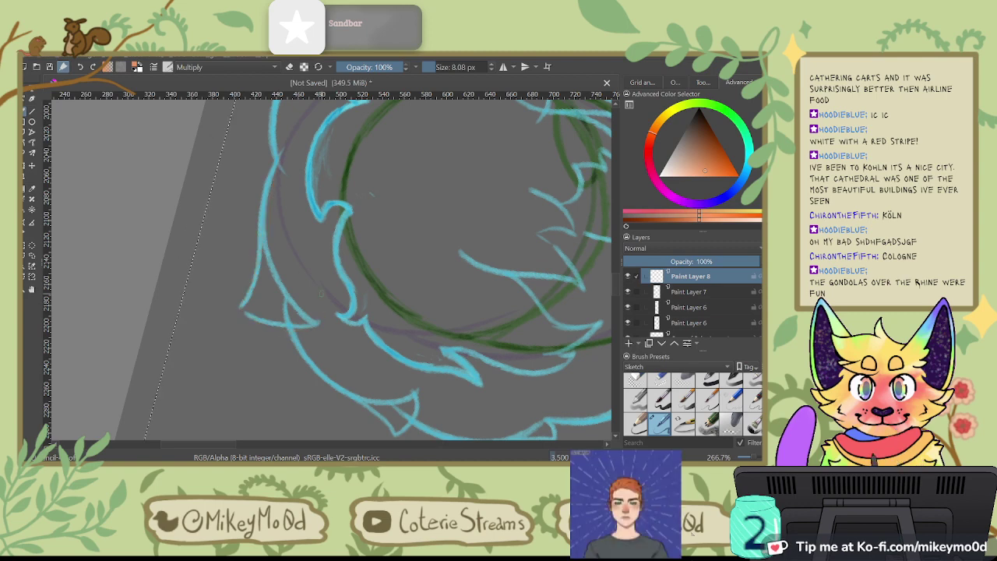
drag(276, 156, 245, 315)
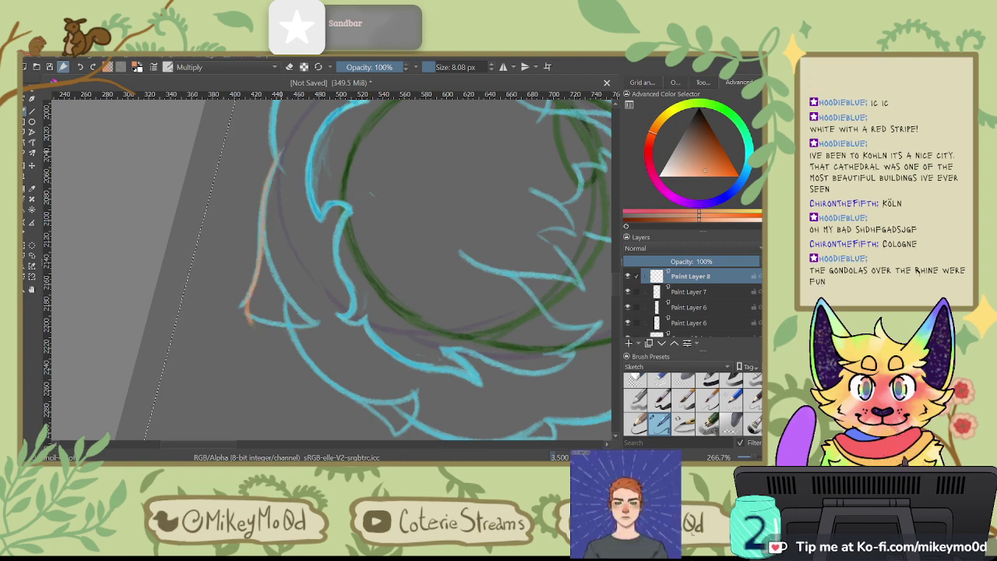
key(ctrl+z)
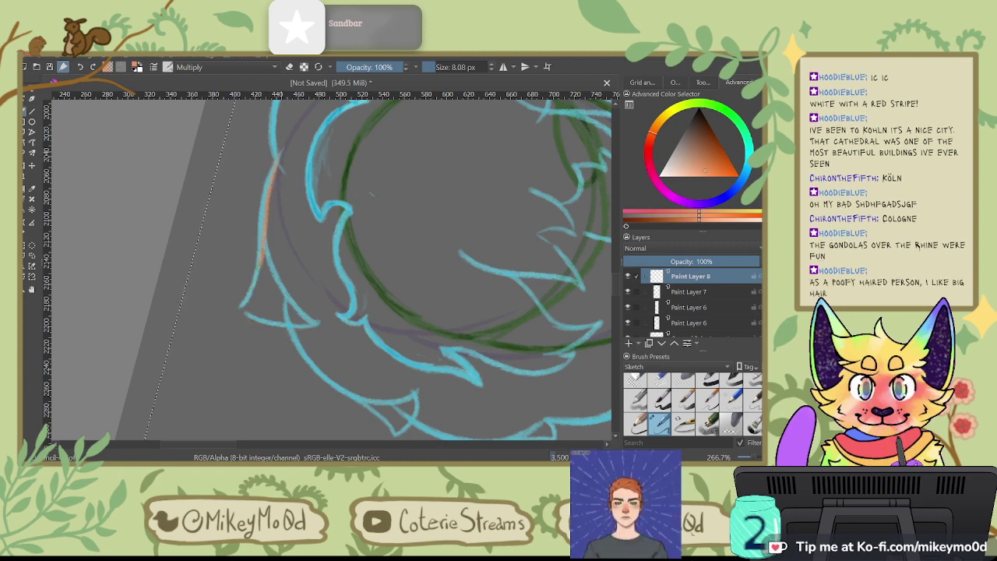
mouse_move(240, 306)
mouse_down()
mouse_move(267, 326)
mouse_move(311, 314)
mouse_up()
key(ctrl+z)
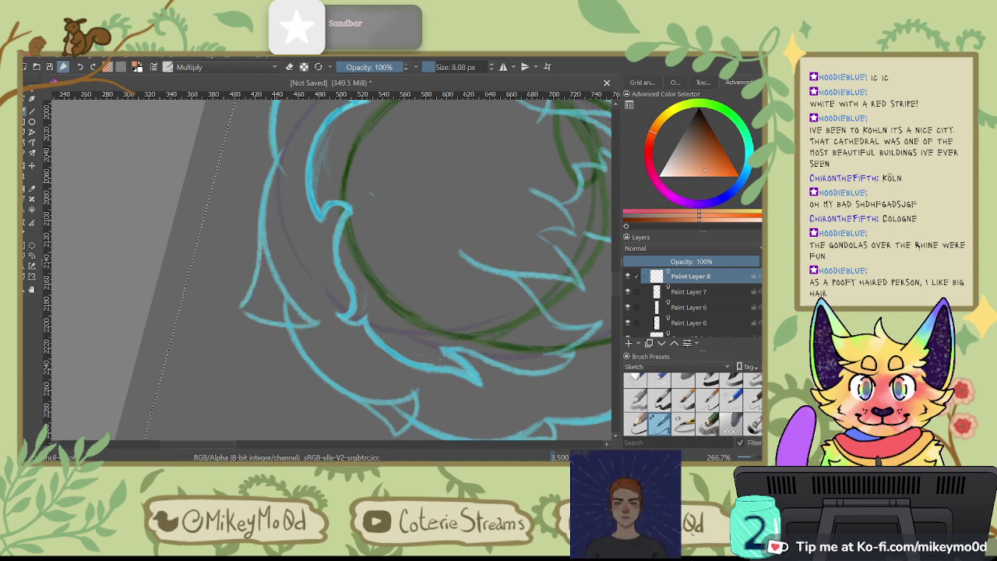
key(ctrl+z)
mouse_move(280, 147)
mouse_down()
mouse_move(259, 265)
mouse_move(240, 308)
mouse_move(309, 321)
mouse_up()
key(ctrl+z)
drag(238, 309, 285, 146)
drag(237, 310, 309, 321)
key(ctrl+z)
Step: Trace the short outer side of the upper viewer-left tuft in orange, from its tip down to the next scallop
key(6)
key(6)
key(6)
key(6)
key(6)
mouse_move(267, 187)
mouse_down()
mouse_move(254, 256)
mouse_move(278, 301)
mouse_up()
key(ctrl+z)
drag(269, 186, 256, 268)
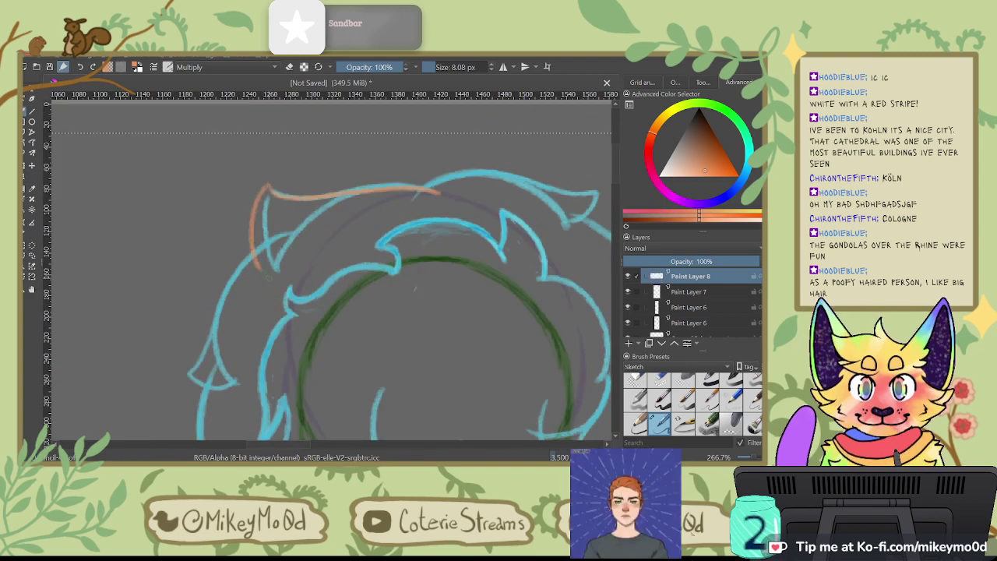
Step: Trace the viewer-left side scallop and the flared tuft at its end in orange
drag(267, 278, 377, 208)
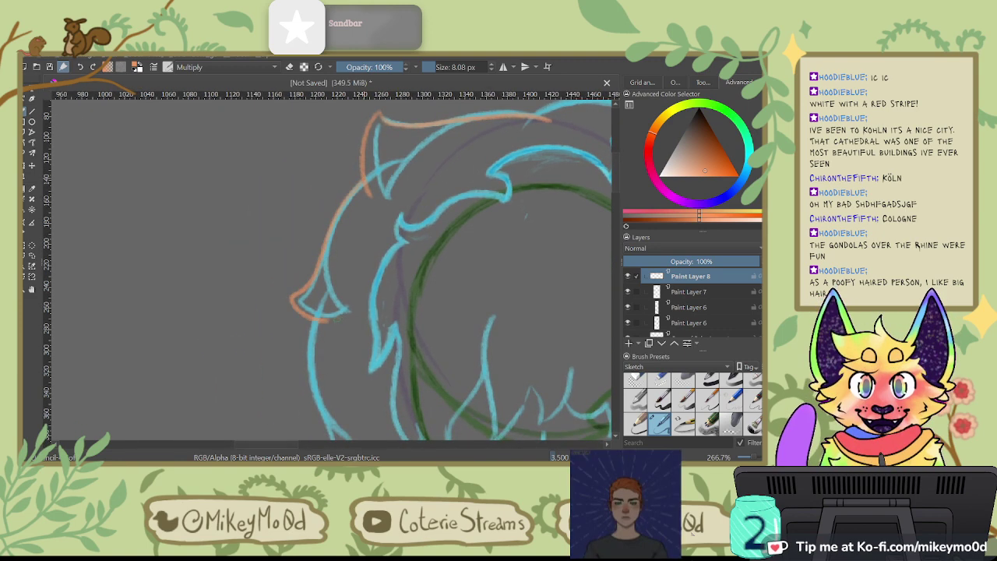
key(ctrl+z)
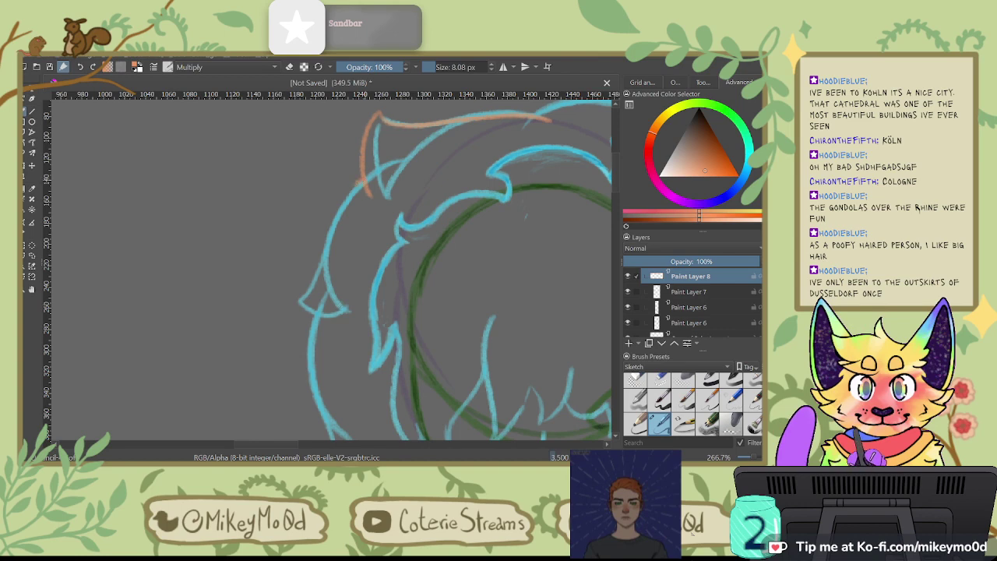
key(ctrl+z)
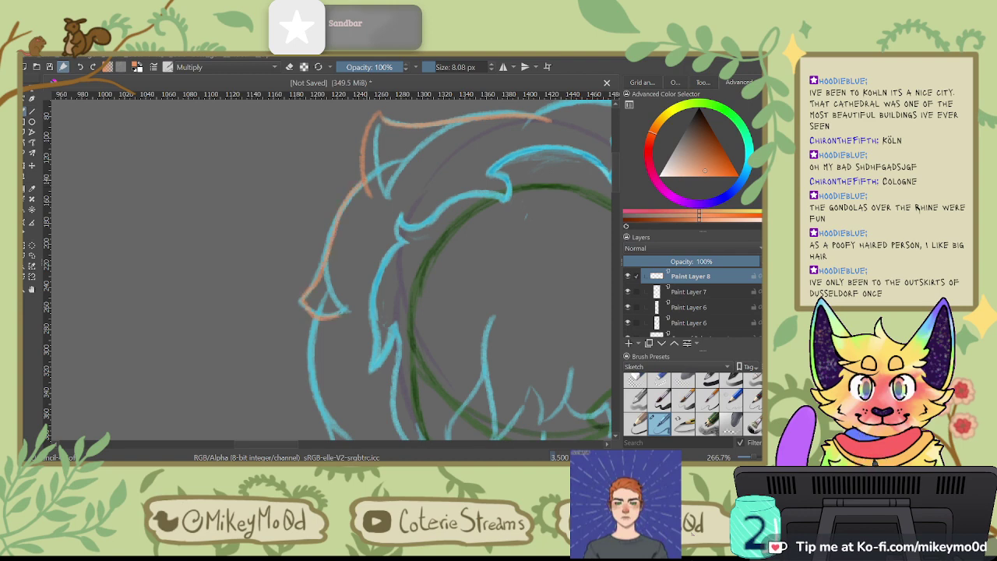
drag(366, 181, 349, 312)
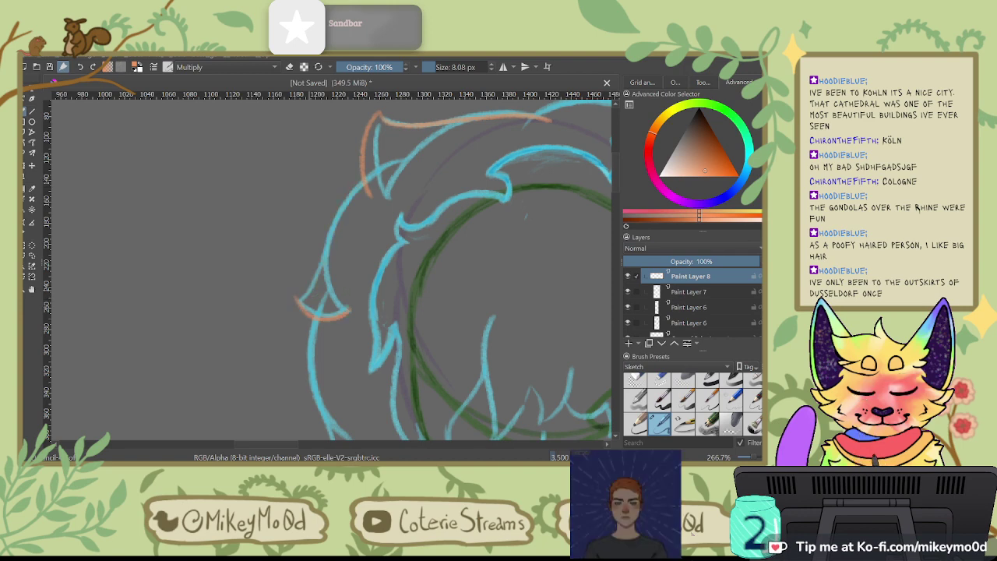
Step: Trace the lower viewer-left hair outline in orange, from below the side tuft through the small tufts to the neck
mouse_move(357, 297)
mouse_down()
mouse_move(372, 143)
mouse_move(343, 278)
mouse_move(359, 301)
mouse_move(366, 292)
mouse_up()
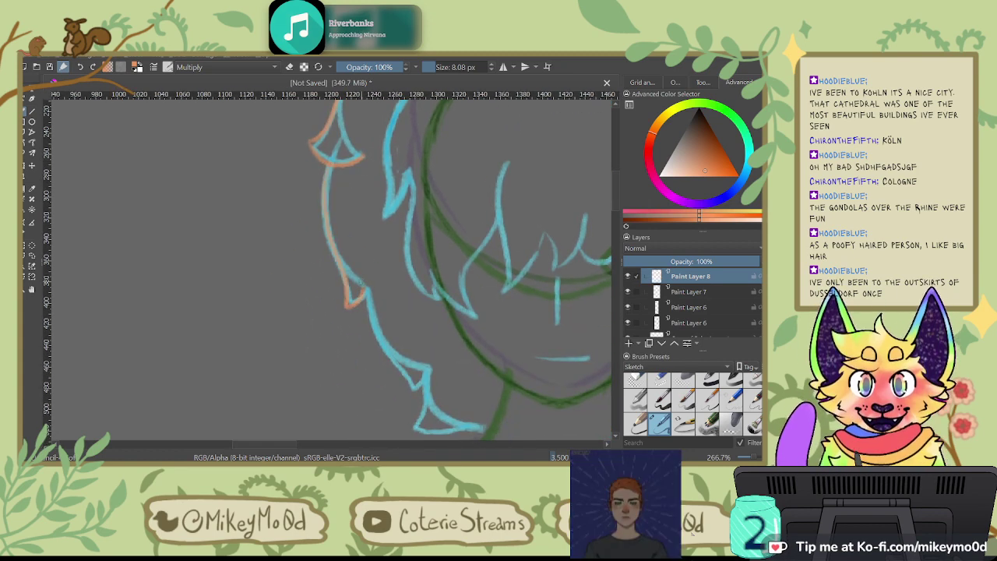
key(ctrl+z)
drag(321, 165, 344, 311)
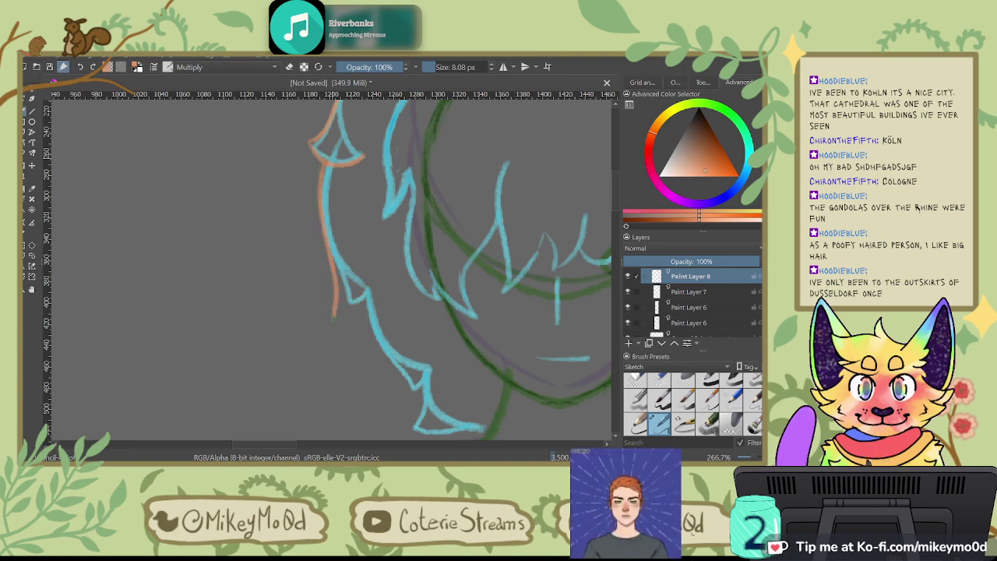
key(ctrl+z)
mouse_move(327, 165)
mouse_down()
mouse_move(325, 233)
mouse_move(345, 293)
mouse_up()
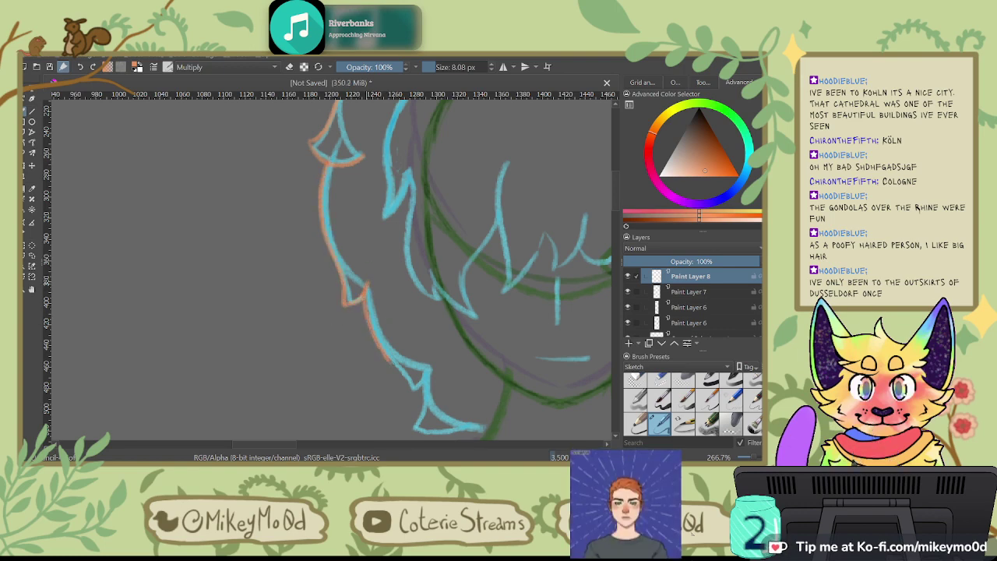
mouse_move(467, 373)
mouse_down()
mouse_move(413, 268)
mouse_move(366, 318)
mouse_move(419, 327)
mouse_up()
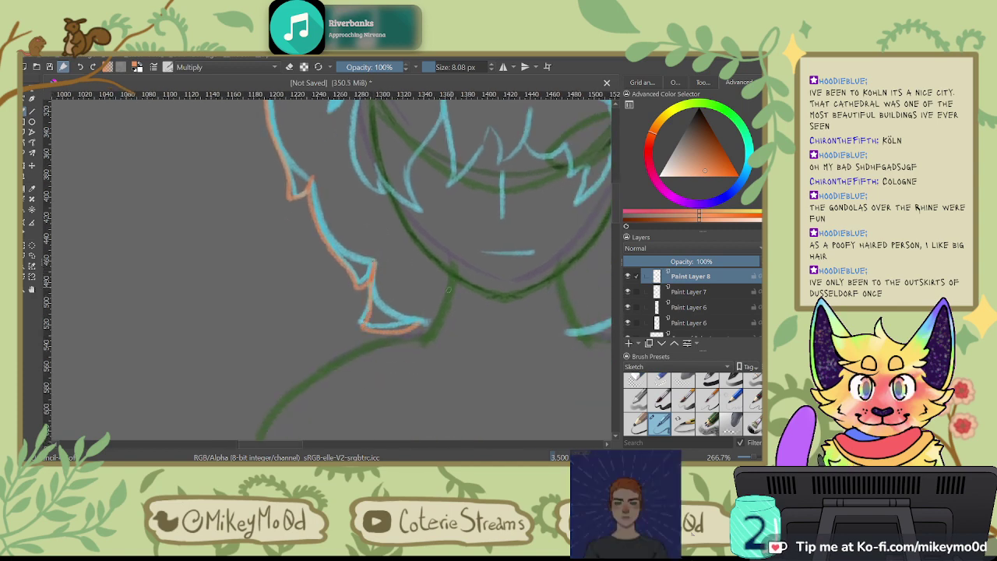
key(ctrl+z)
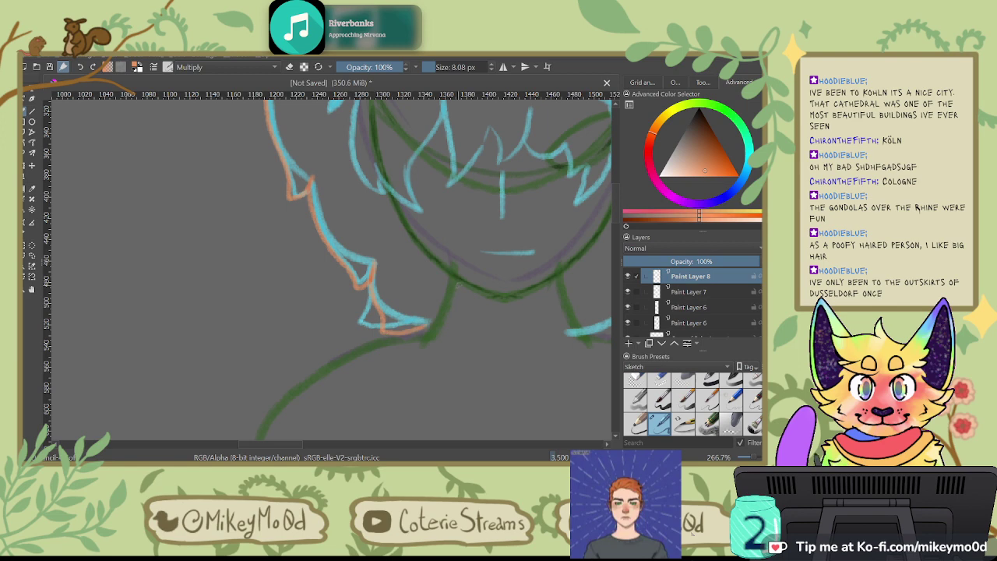
drag(543, 274, 376, 289)
mouse_move(366, 168)
mouse_down()
mouse_move(413, 258)
mouse_move(425, 307)
mouse_up()
drag(431, 194, 477, 335)
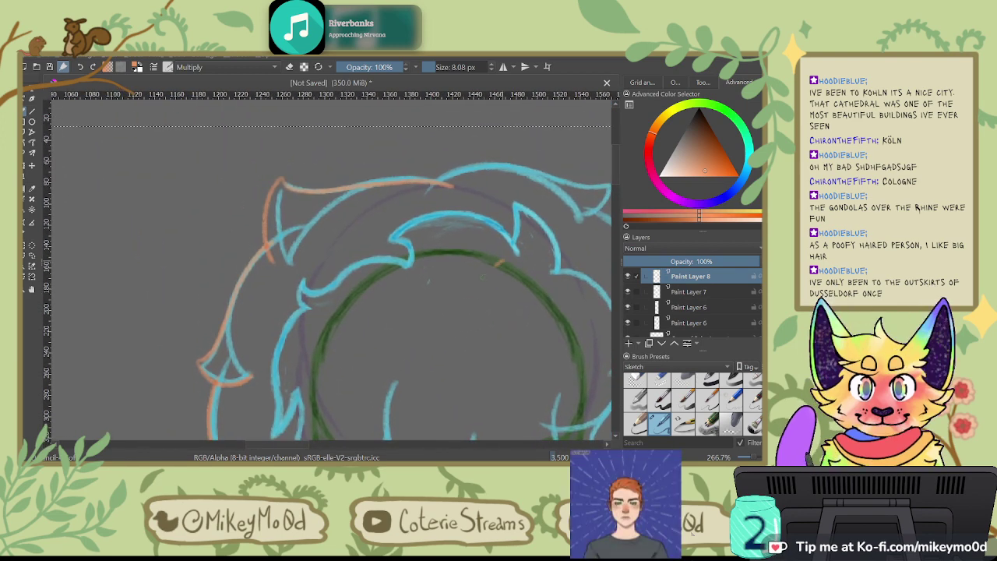
key(4)
key(4)
key(4)
key(4)
key(6)
key(6)
key(6)
key(6)
key(6)
key(ctrl+z)
click(645, 83)
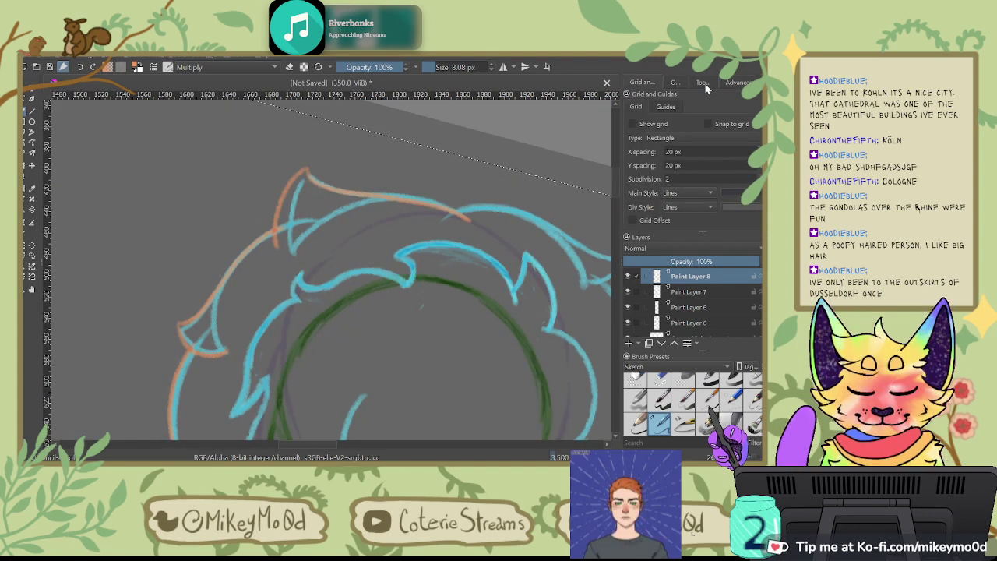
click(705, 84)
click(740, 82)
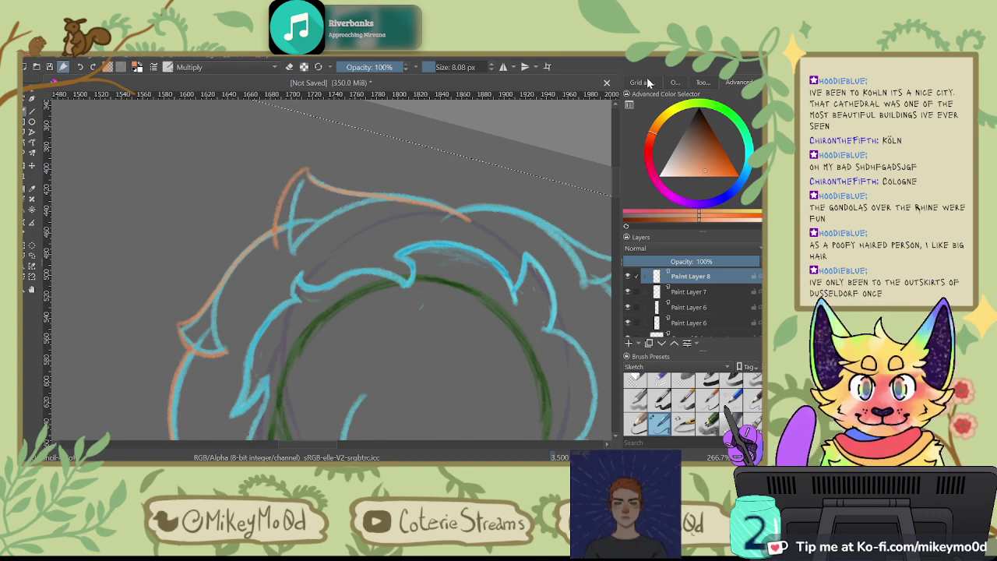
Step: Trace the crown scallop and the pointed tuft at its viewer-right end in orange, redoing the long curve once
key(4)
key(4)
key(4)
drag(485, 179, 353, 314)
key(4)
key(4)
key(4)
key(4)
key(4)
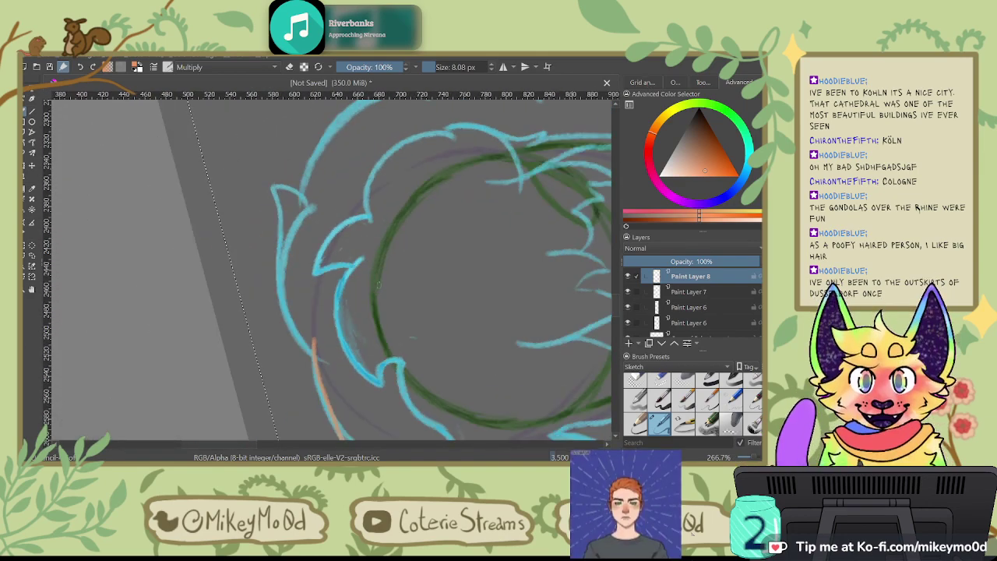
mouse_move(275, 187)
mouse_down()
mouse_move(279, 291)
mouse_move(277, 258)
mouse_move(313, 346)
mouse_up()
drag(273, 185, 315, 204)
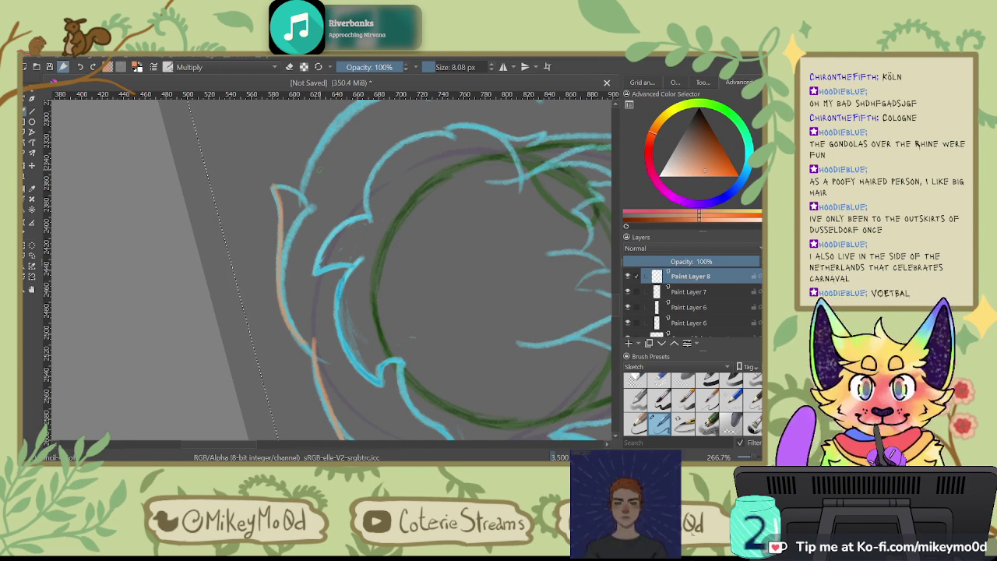
key(ctrl+z)
mouse_move(272, 186)
mouse_down()
mouse_move(280, 278)
mouse_move(302, 340)
mouse_up()
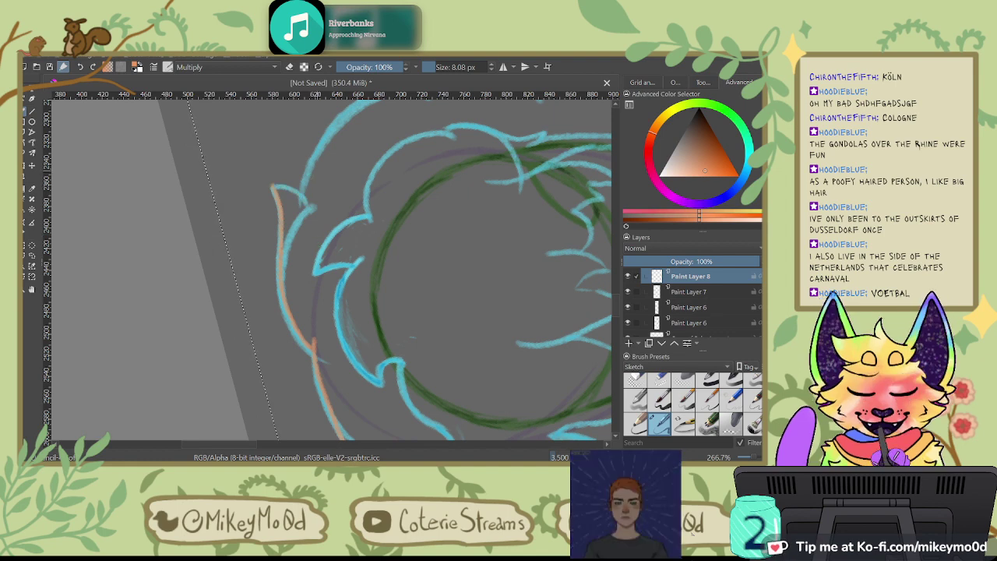
drag(273, 186, 312, 203)
Step: Trace the upper viewer-right scallop and its large pointed tuft in orange, including the tuft's short underside
key(6)
key(6)
key(6)
key(6)
key(6)
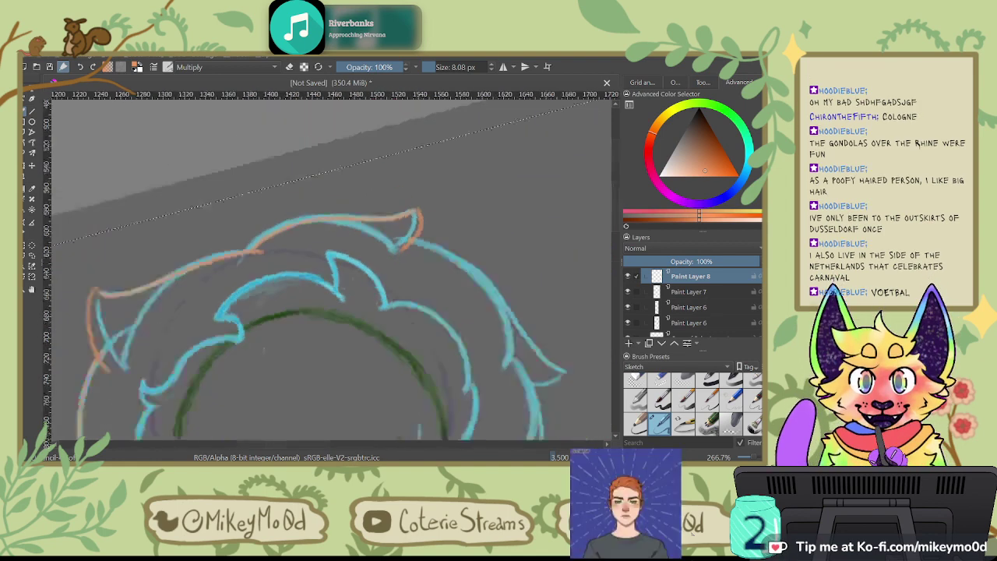
key(6)
key(6)
key(6)
key(6)
key(6)
key(6)
key(6)
key(6)
key(6)
key(6)
key(6)
key(6)
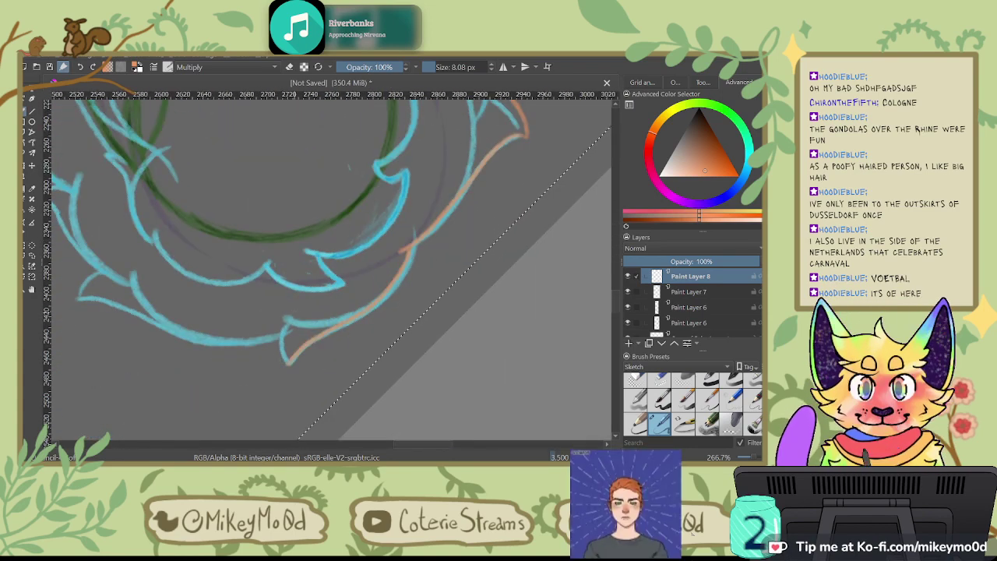
key(4)
key(4)
key(4)
key(4)
key(4)
key(4)
key(4)
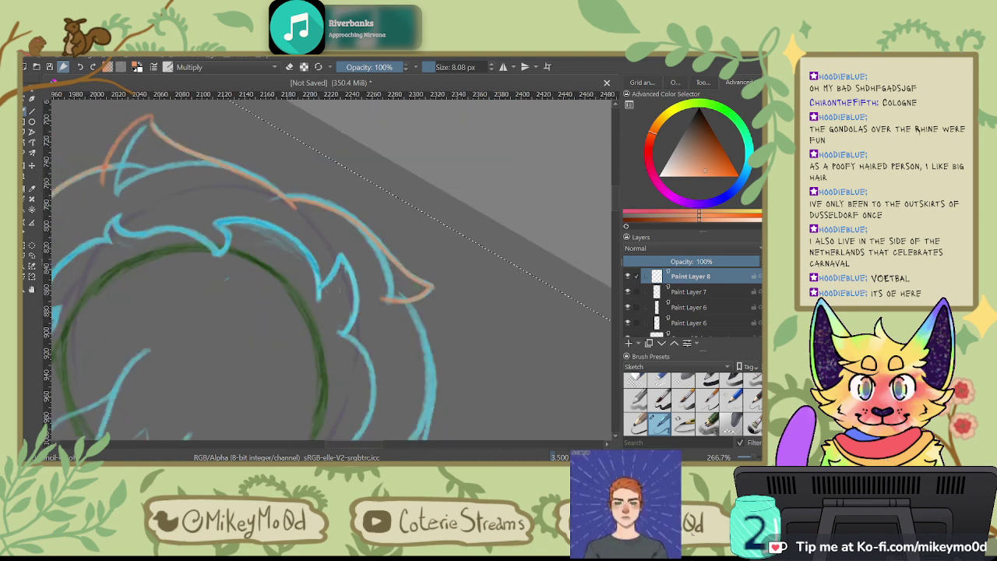
mouse_move(463, 300)
mouse_down()
mouse_move(496, 178)
mouse_move(458, 212)
mouse_move(463, 304)
mouse_up()
mouse_move(457, 387)
mouse_down()
mouse_move(424, 364)
mouse_move(476, 195)
mouse_move(461, 203)
mouse_up()
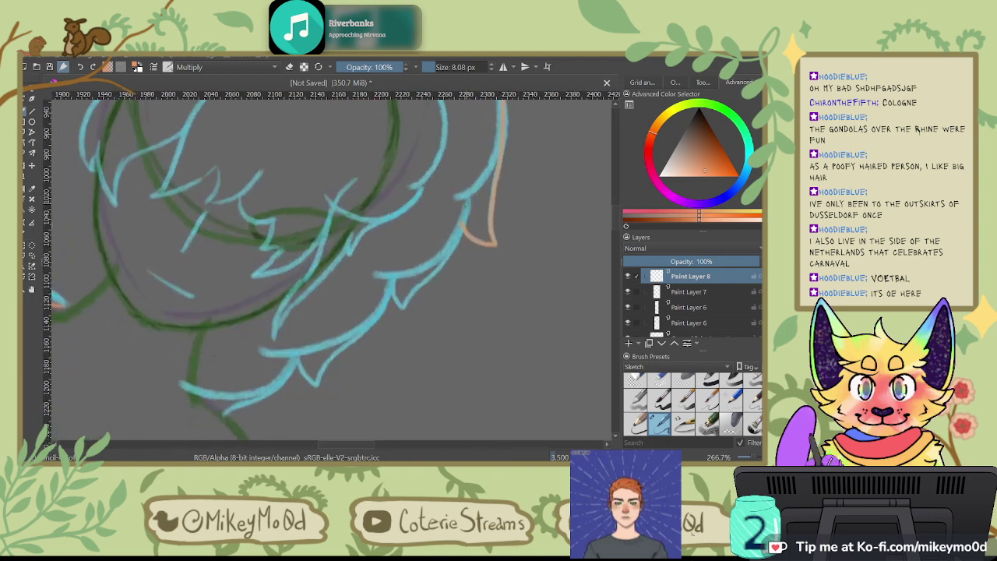
Step: Trace the pointed tuft below the large upper tuft on the viewer-right side in orange, redoing the strokes until its shape is right
mouse_move(451, 255)
mouse_down()
mouse_move(412, 322)
mouse_move(391, 301)
mouse_up()
key(ctrl+z)
drag(464, 224, 407, 327)
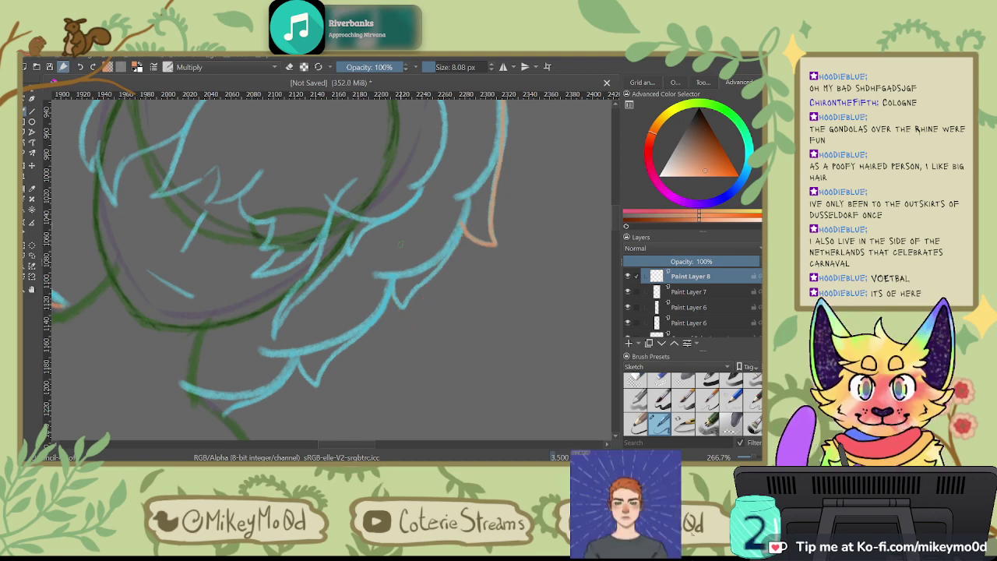
key(ctrl+z)
mouse_move(467, 201)
mouse_down()
mouse_move(464, 238)
mouse_move(407, 327)
mouse_up()
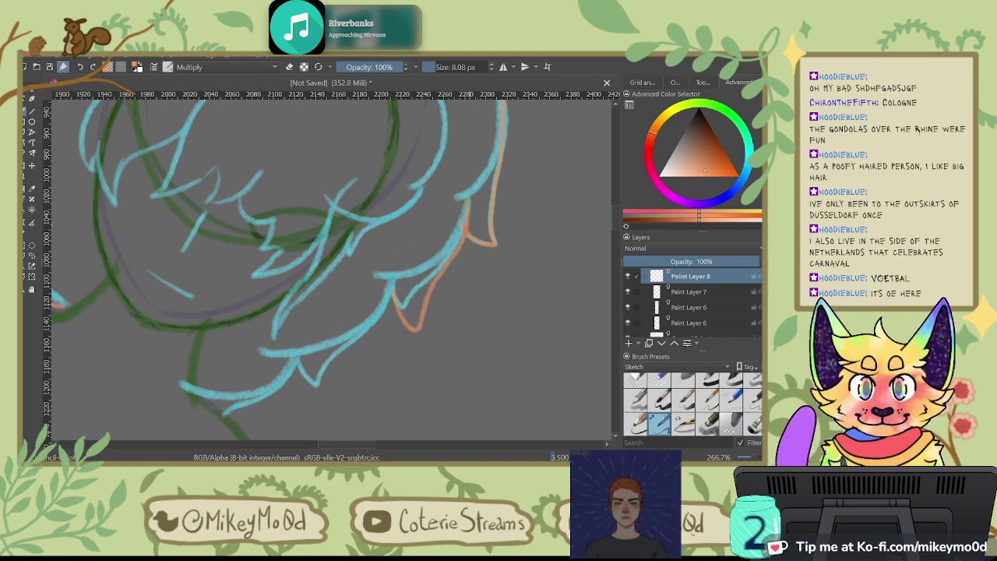
key(ctrl+z)
mouse_move(449, 262)
mouse_down()
mouse_move(464, 210)
mouse_move(404, 314)
mouse_move(447, 264)
mouse_move(464, 234)
mouse_up()
key(ctrl+z)
key(ctrl+z)
mouse_move(392, 292)
mouse_down()
mouse_move(407, 317)
mouse_move(452, 263)
mouse_up()
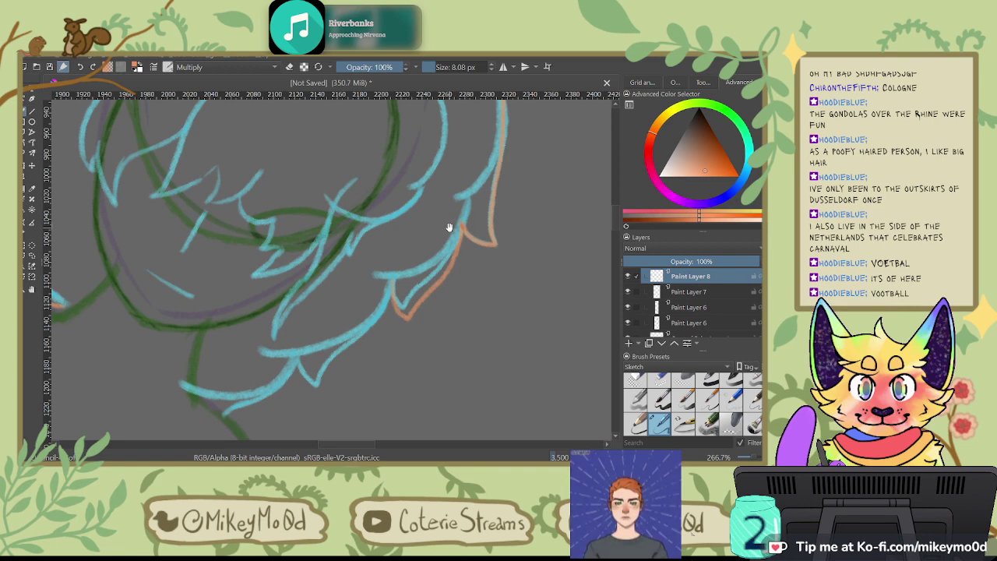
Step: Trace the lowest viewer-right tuft in orange, drawing its short underside and redoing its long outer edge once on the rotated canvas
drag(449, 228, 499, 161)
mouse_move(439, 238)
mouse_down()
mouse_move(376, 320)
mouse_move(367, 324)
mouse_move(350, 294)
mouse_up()
key(ctrl+z)
key(ctrl+z)
key(ctrl+z)
key(ctrl+z)
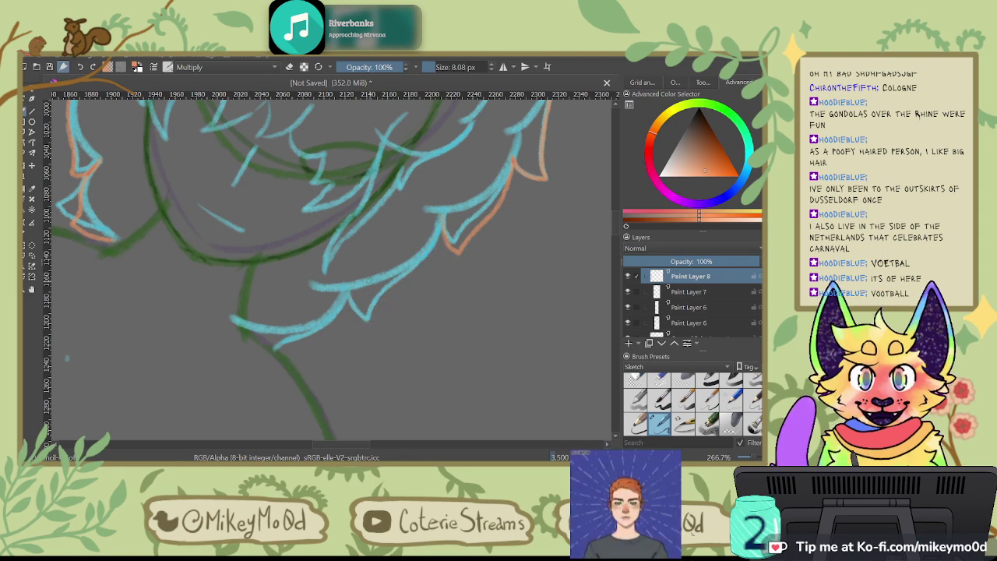
drag(349, 290, 387, 328)
key(4)
key(4)
key(4)
key(4)
key(4)
key(4)
key(4)
key(4)
key(4)
key(4)
key(4)
key(4)
key(4)
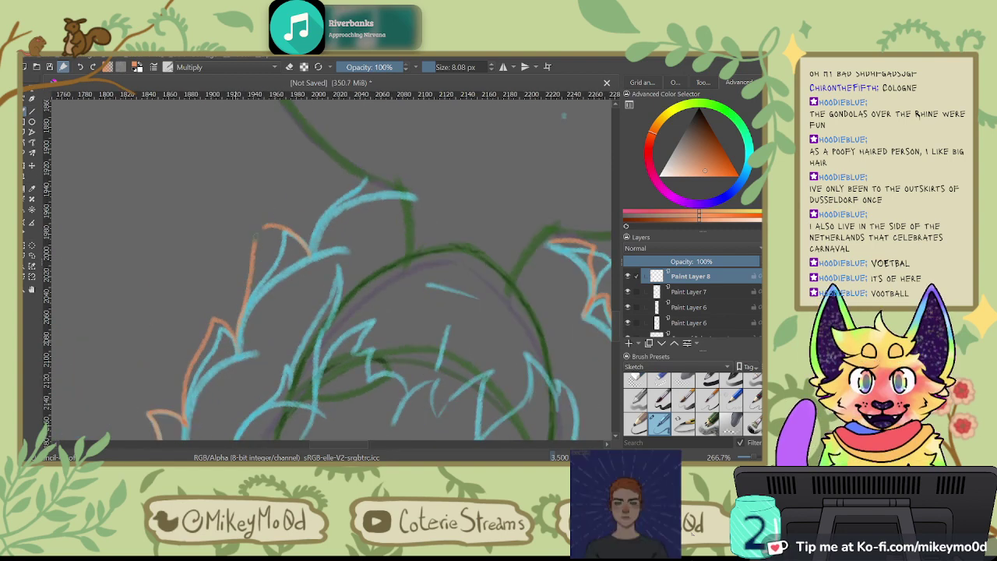
drag(261, 227, 236, 319)
key(ctrl+z)
drag(265, 227, 237, 321)
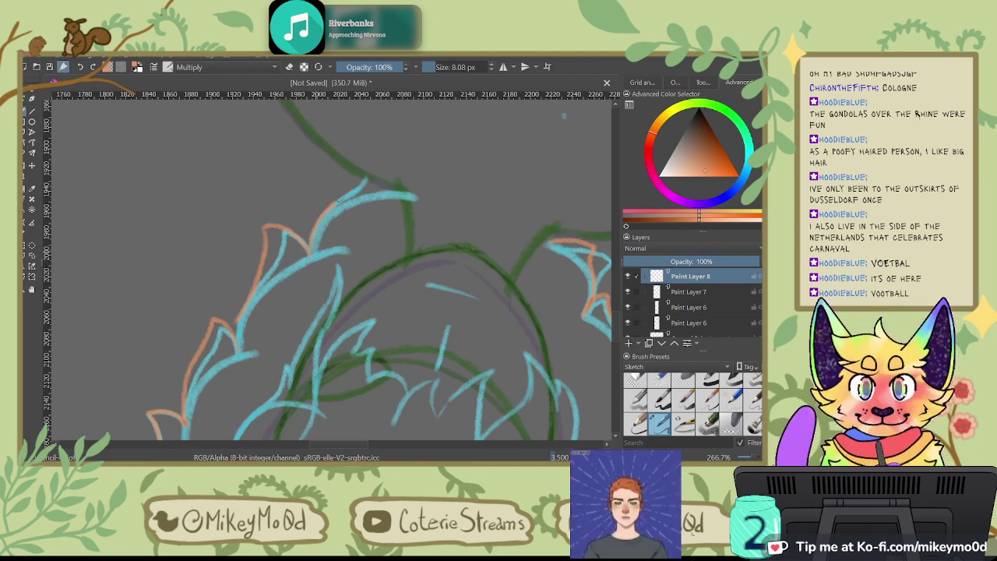
Step: Trace the last viewer-right scallop in orange, from the lowest tuft to the neck
drag(380, 152, 449, 318)
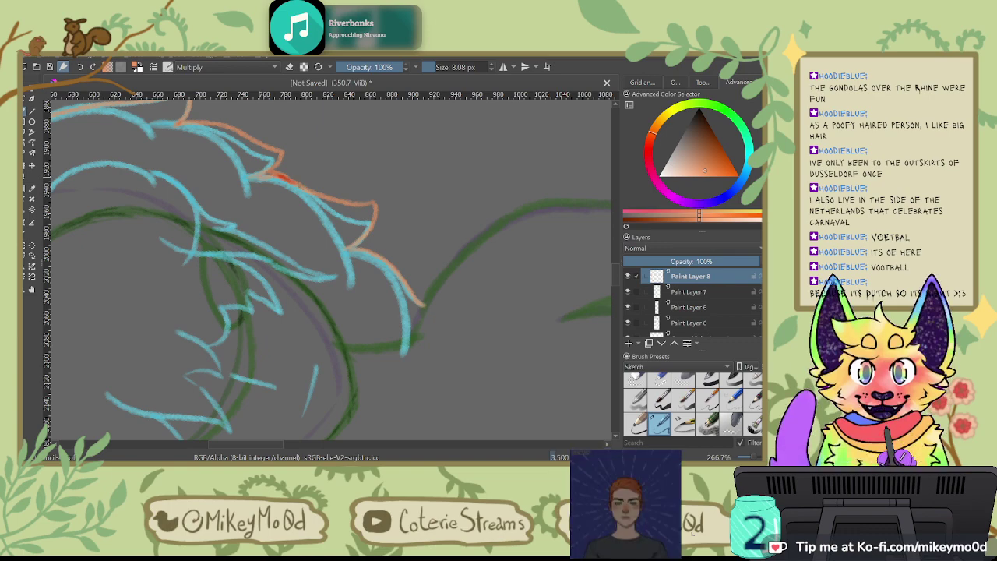
key(4)
key(4)
key(4)
key(4)
key(4)
key(4)
key(4)
key(4)
key(4)
key(4)
key(4)
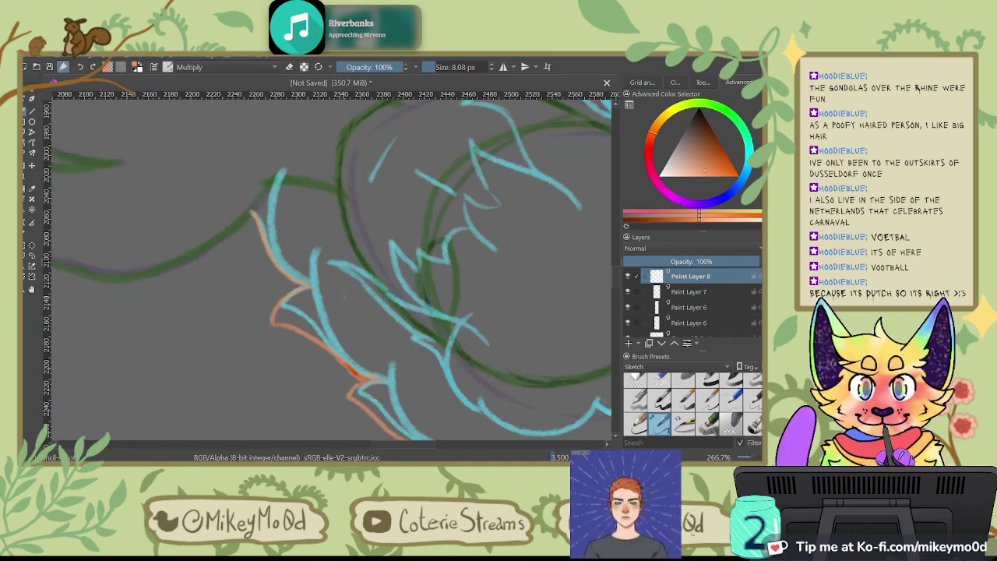
Step: Thicken the long outer edge of the lowest viewer-right tuft, trim its inner side with an eraser brush, and return to the sketch brush
key(6)
key(6)
key(6)
key(6)
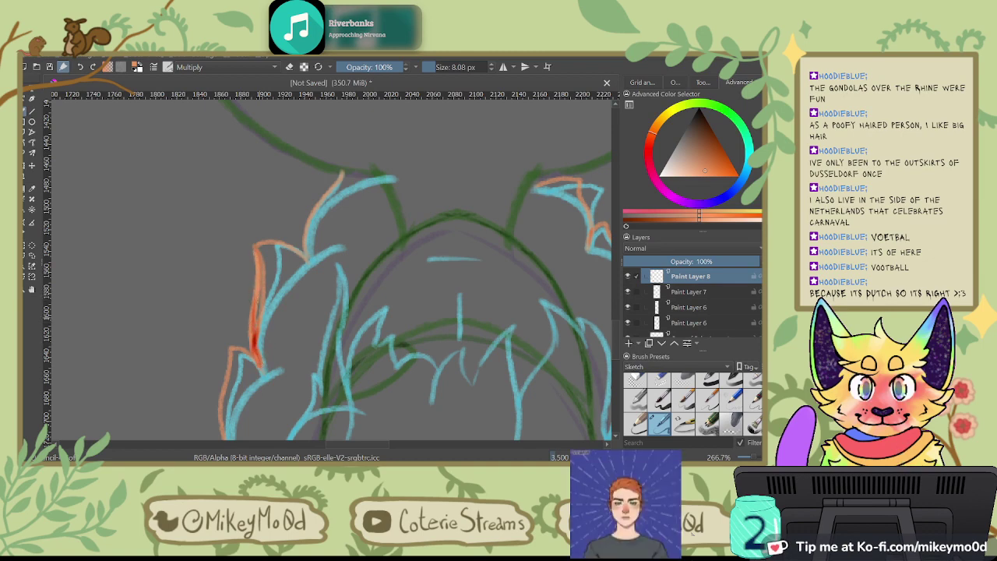
drag(256, 321, 257, 281)
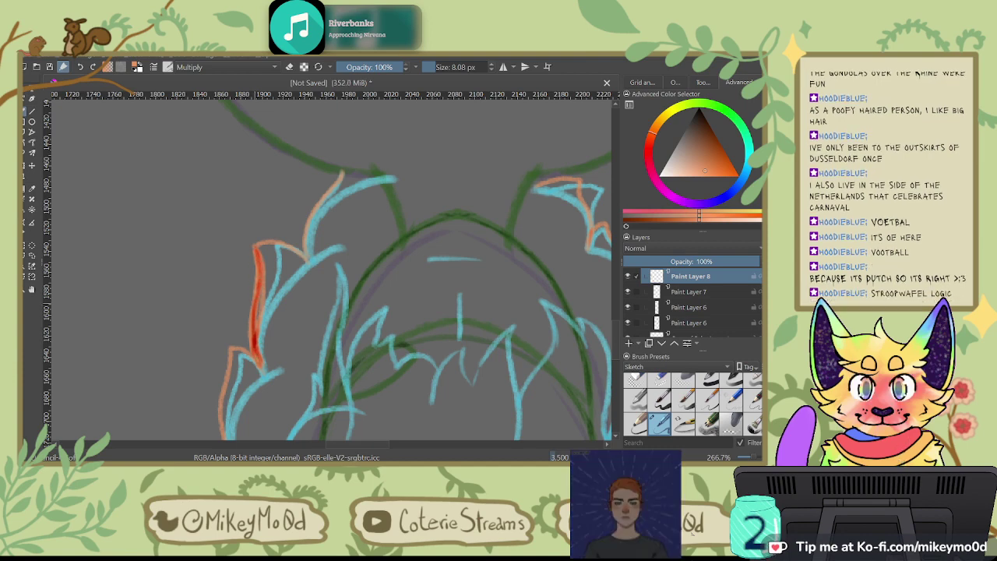
key(ctrl+z)
click(683, 381)
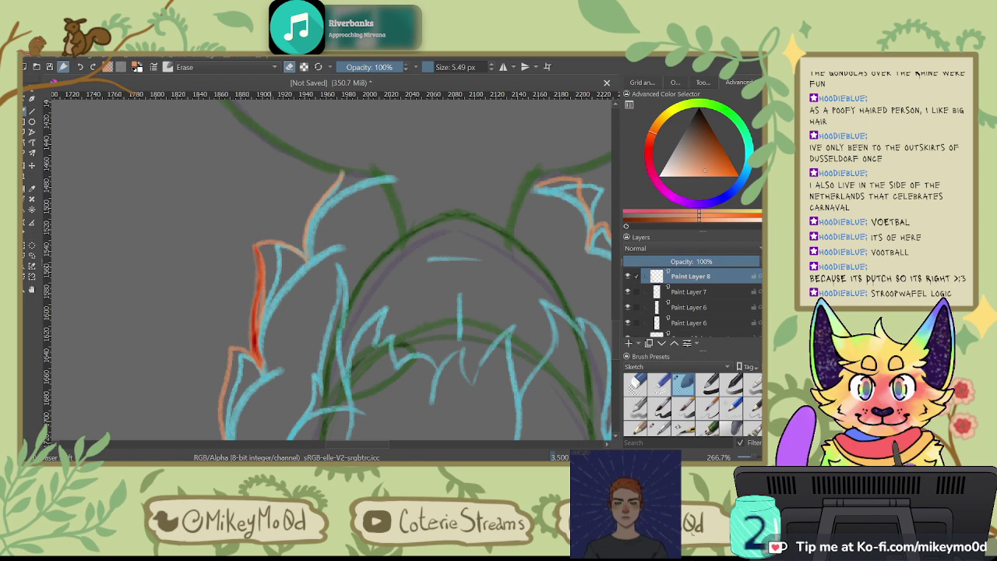
drag(262, 319, 260, 264)
drag(261, 321, 263, 262)
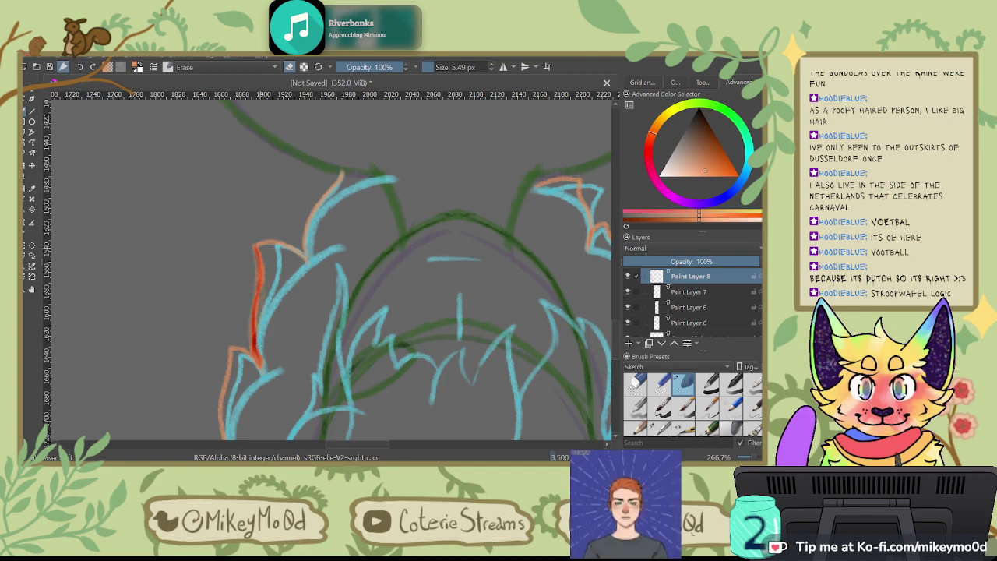
click(661, 427)
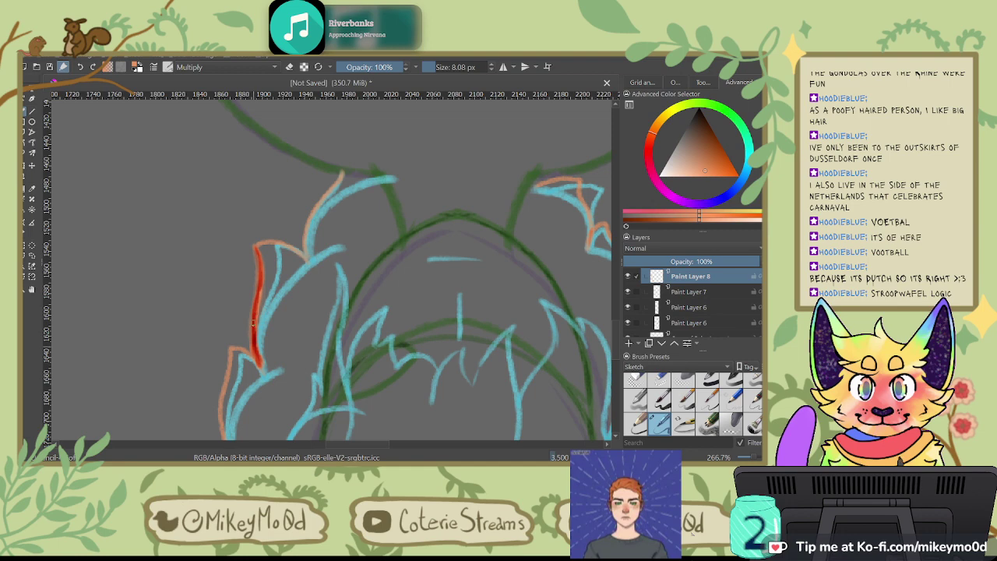
Step: Darken the short underside of the lowest viewer-right tuft and the scallop running from it to the neck with repeated orange strokes
key(6)
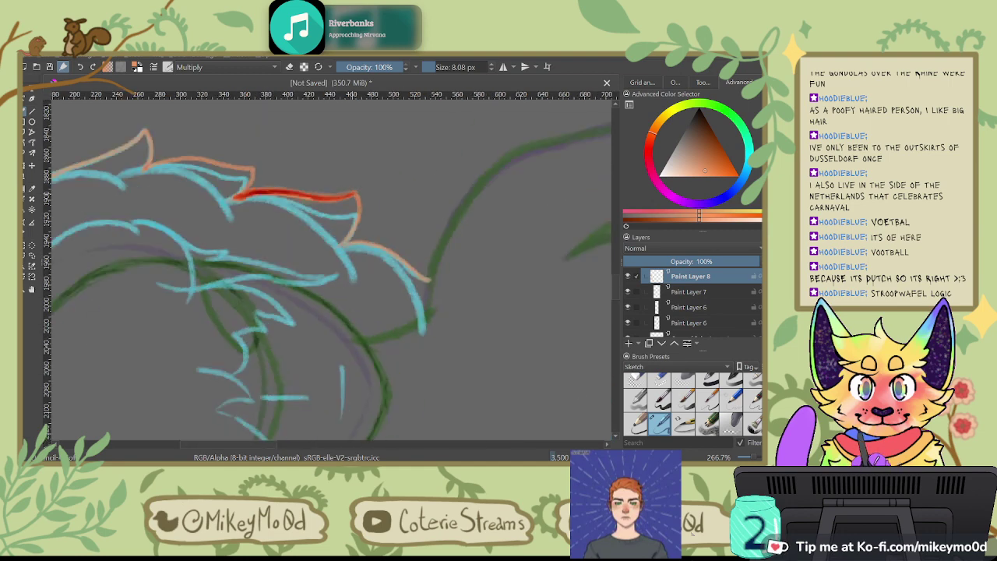
key(6)
key(6)
key(6)
key(6)
key(6)
key(6)
key(6)
key(6)
key(6)
key(6)
key(6)
key(6)
key(6)
key(6)
key(6)
key(6)
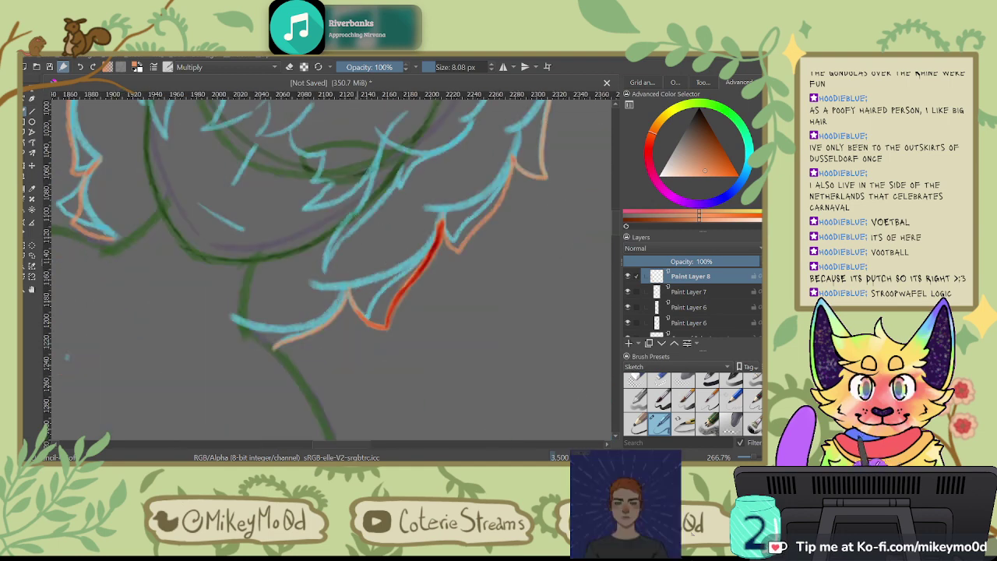
key(4)
key(4)
key(4)
key(4)
key(4)
key(4)
key(4)
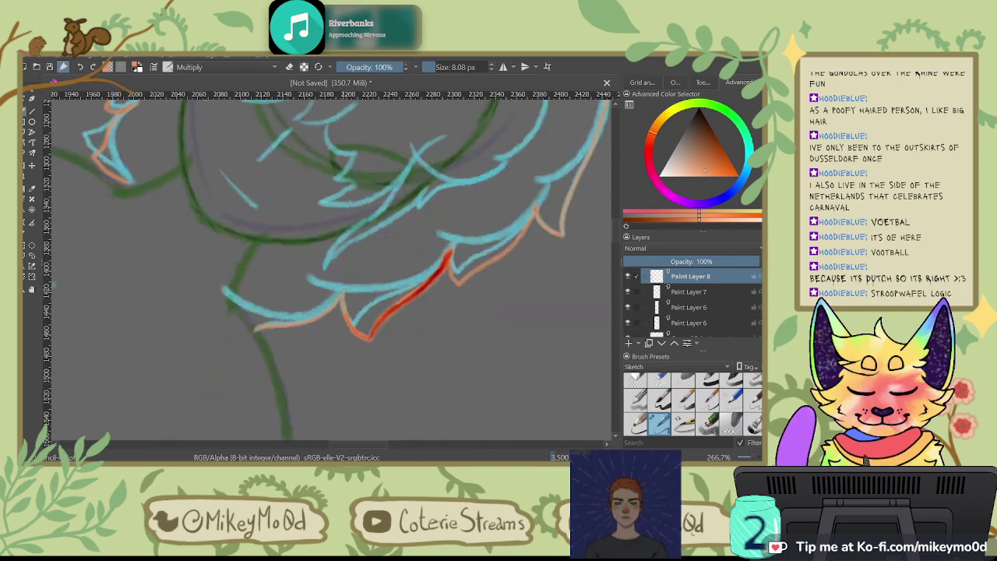
key(6)
key(6)
key(6)
key(4)
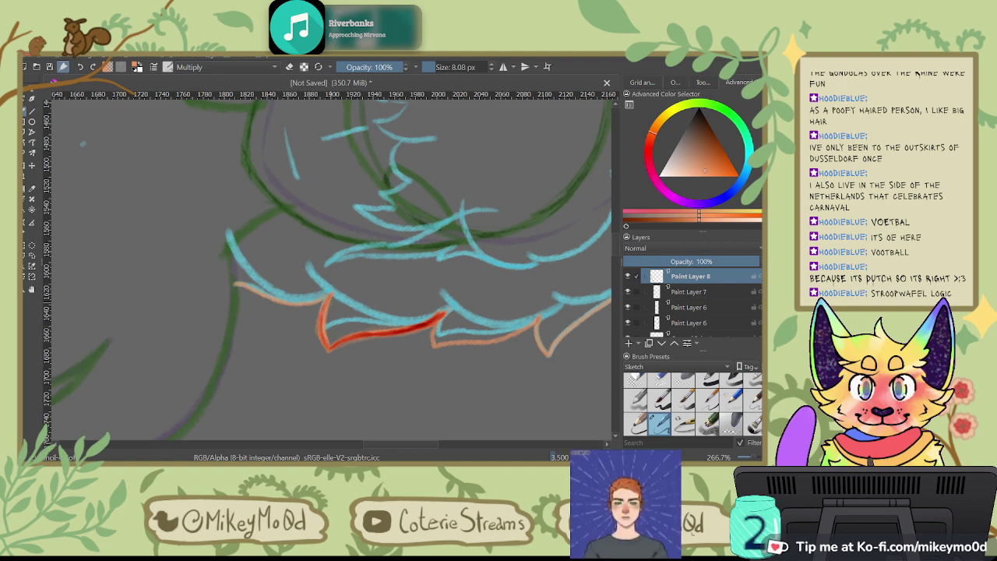
key(6)
key(6)
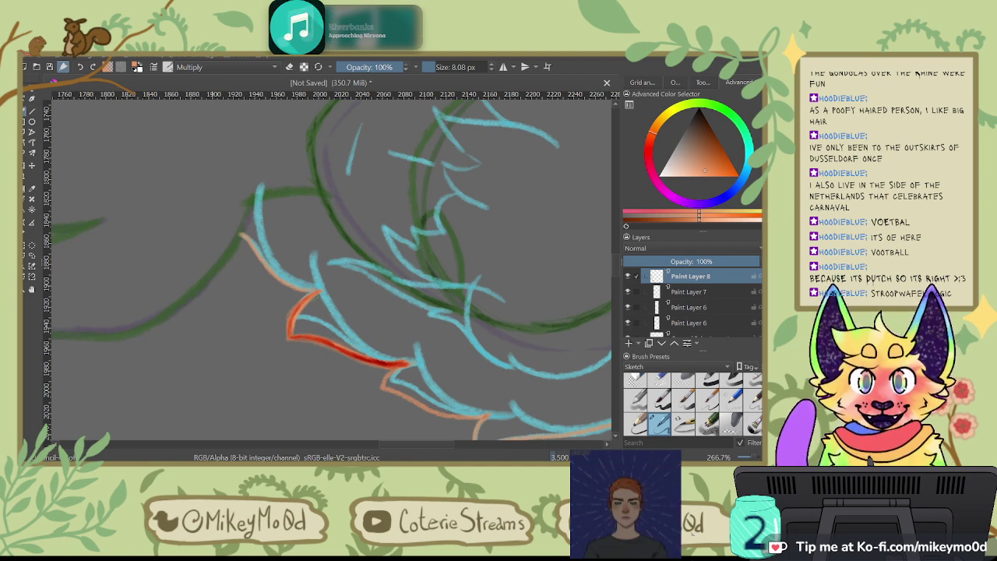
key(6)
key(6)
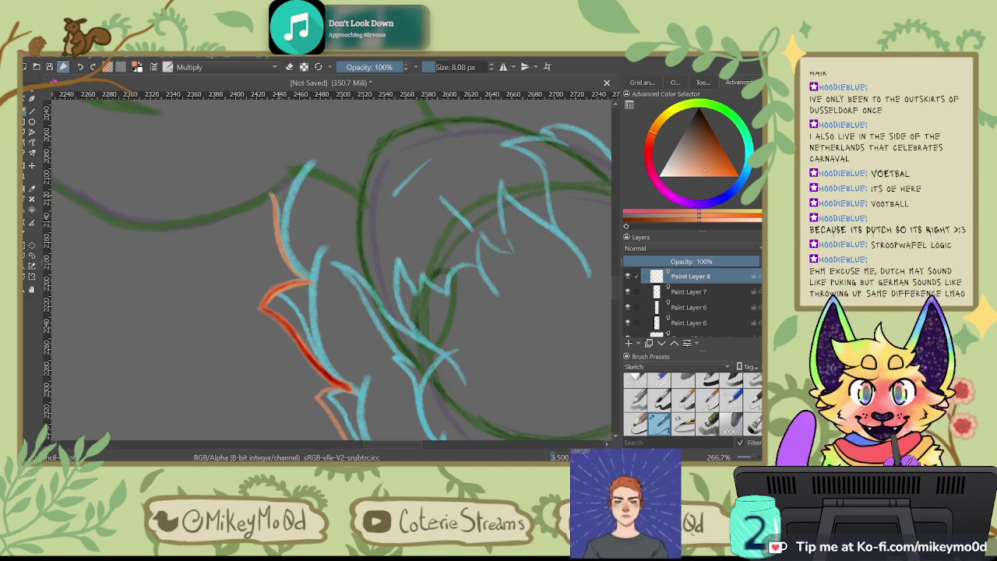
drag(278, 235, 289, 262)
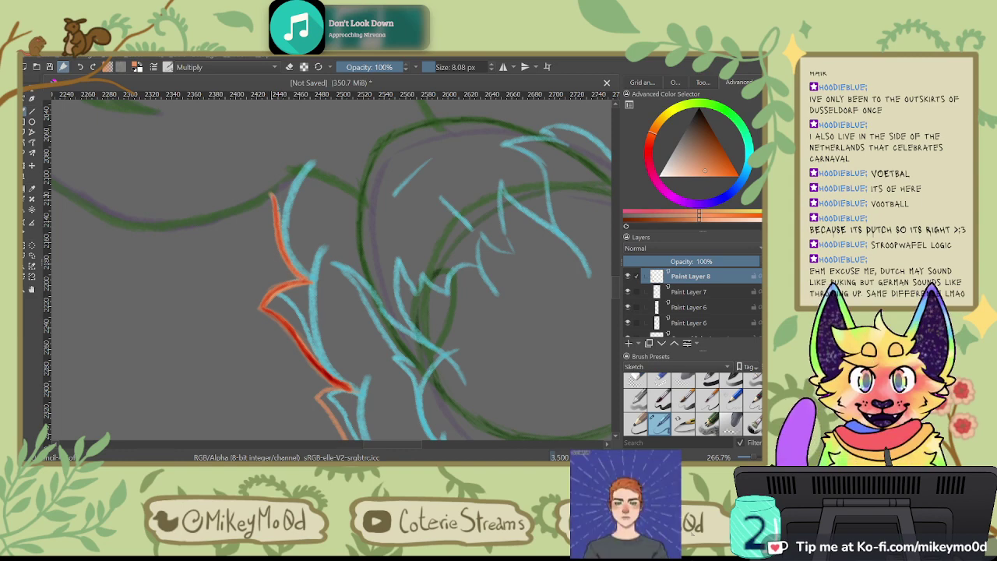
key(4)
key(4)
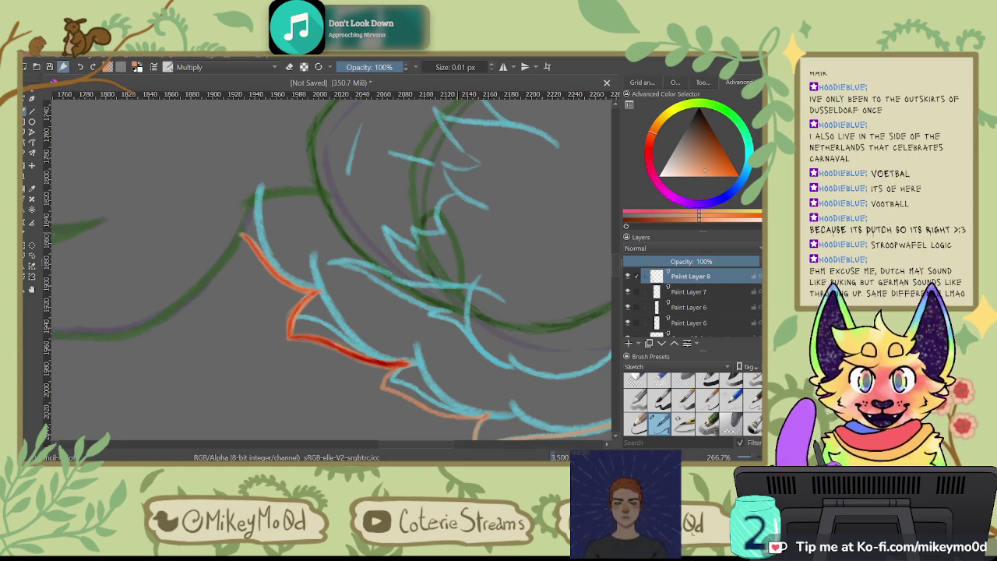
Step: Set the brush size to 7.09 px and darken the short underside of the middle viewer-right tuft
drag(523, 278, 540, 278)
mouse_move(471, 283)
mouse_down()
mouse_move(337, 165)
mouse_move(434, 277)
mouse_up()
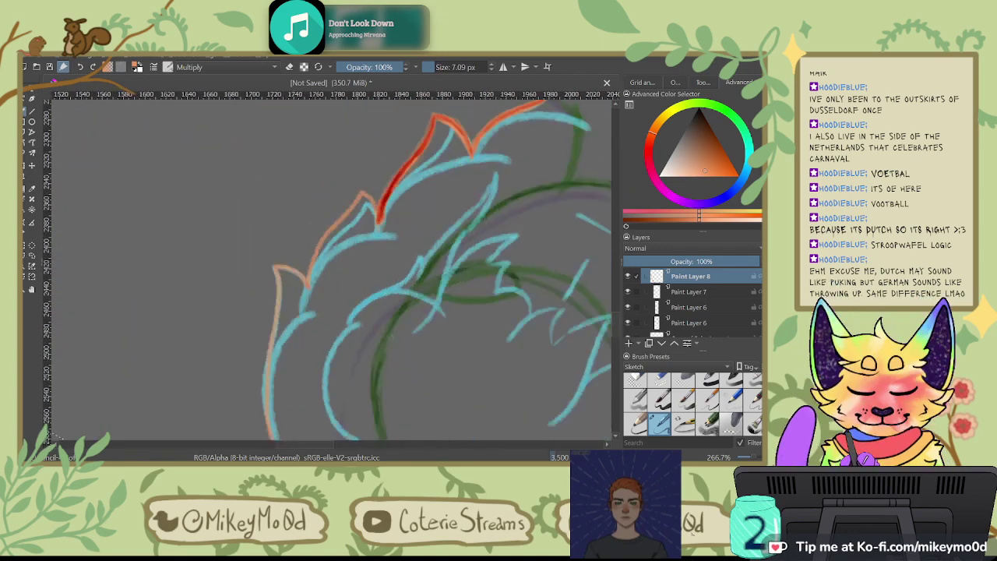
key(6)
key(6)
key(6)
key(6)
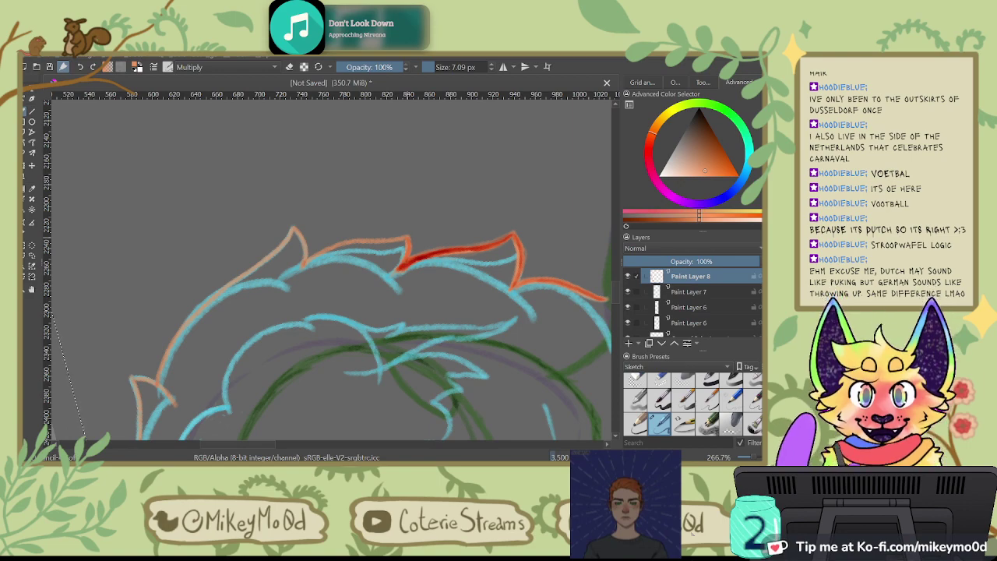
key(4)
key(4)
key(4)
key(4)
key(4)
key(4)
key(4)
key(4)
key(4)
key(4)
key(4)
key(4)
key(4)
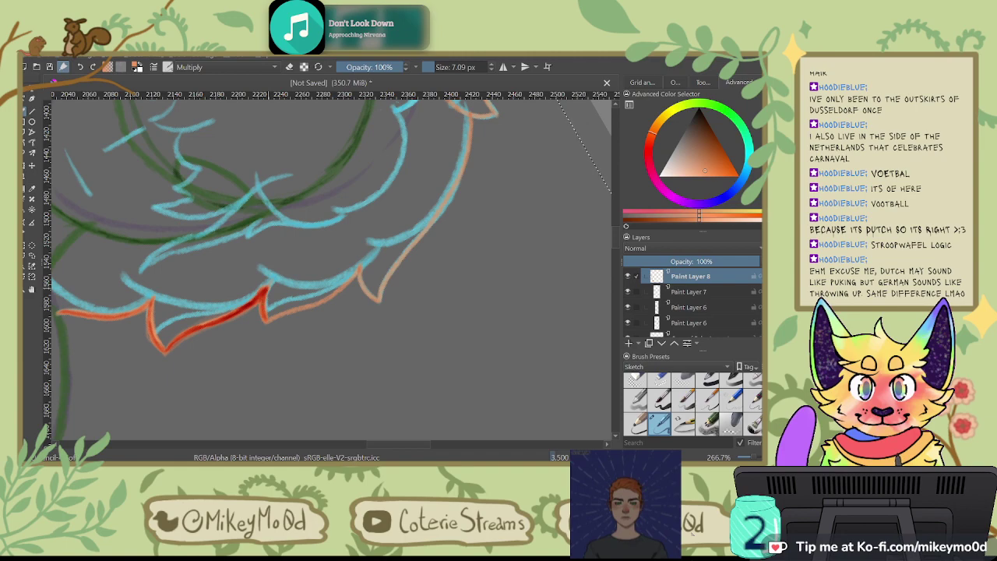
Step: Darken the long outer edge of the middle viewer-right tuft, extending its tip slightly outward
key(4)
key(4)
key(4)
key(4)
key(4)
key(4)
key(4)
key(4)
key(4)
key(4)
key(4)
key(4)
key(4)
key(4)
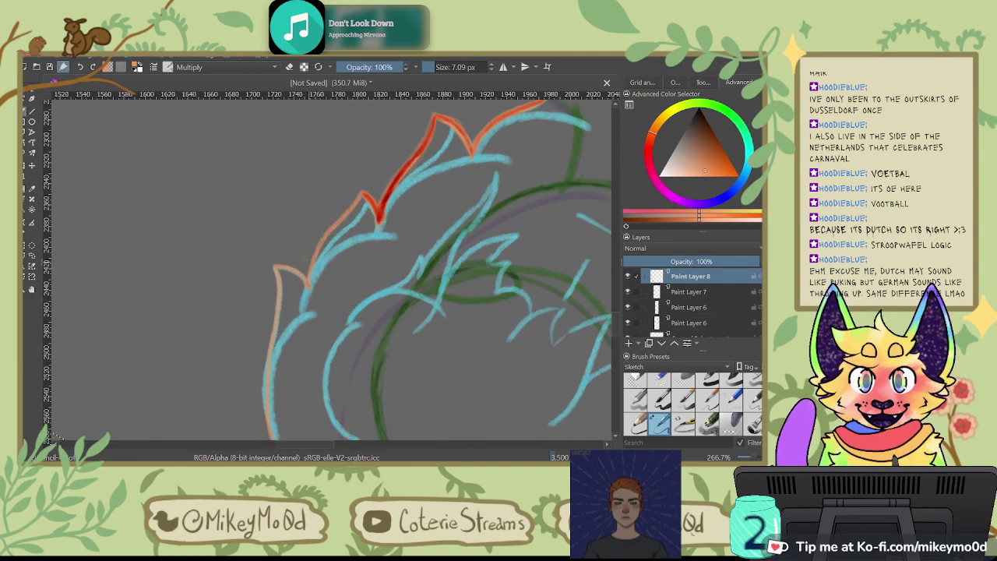
mouse_move(338, 219)
mouse_down()
mouse_move(356, 187)
mouse_move(365, 195)
mouse_up()
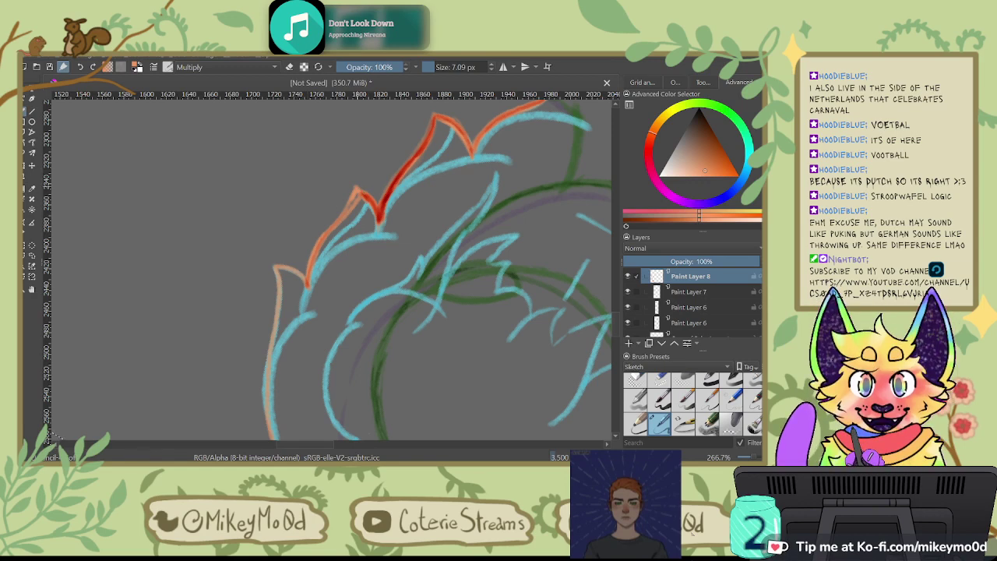
drag(334, 225, 345, 213)
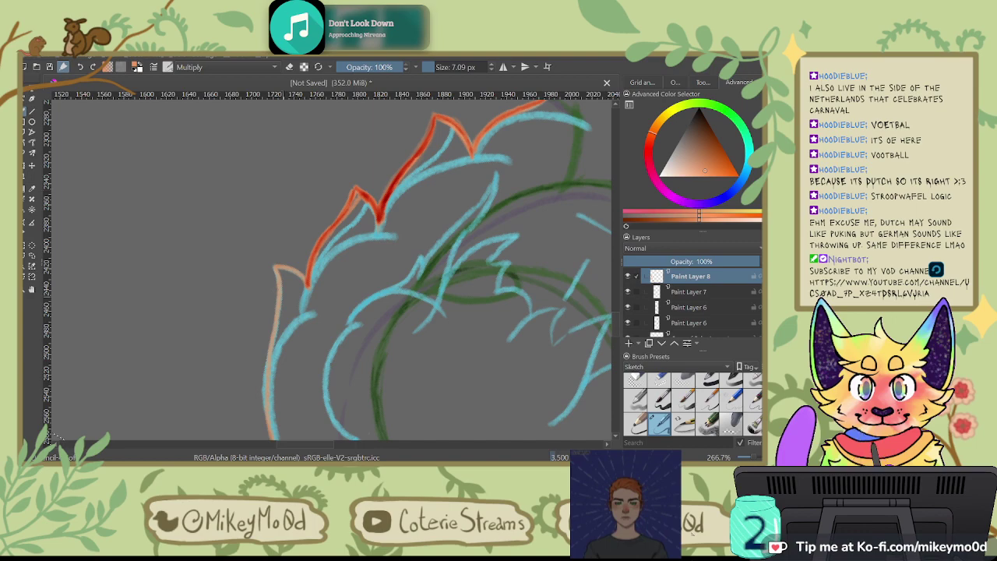
Step: Darken the short underside of the large upper viewer-right tuft, rotating the canvas to suit the stroke
key(4)
key(4)
key(4)
key(4)
key(4)
key(4)
key(4)
key(4)
key(4)
key(4)
key(4)
key(4)
key(4)
key(4)
key(6)
key(6)
key(6)
key(6)
key(6)
key(6)
key(6)
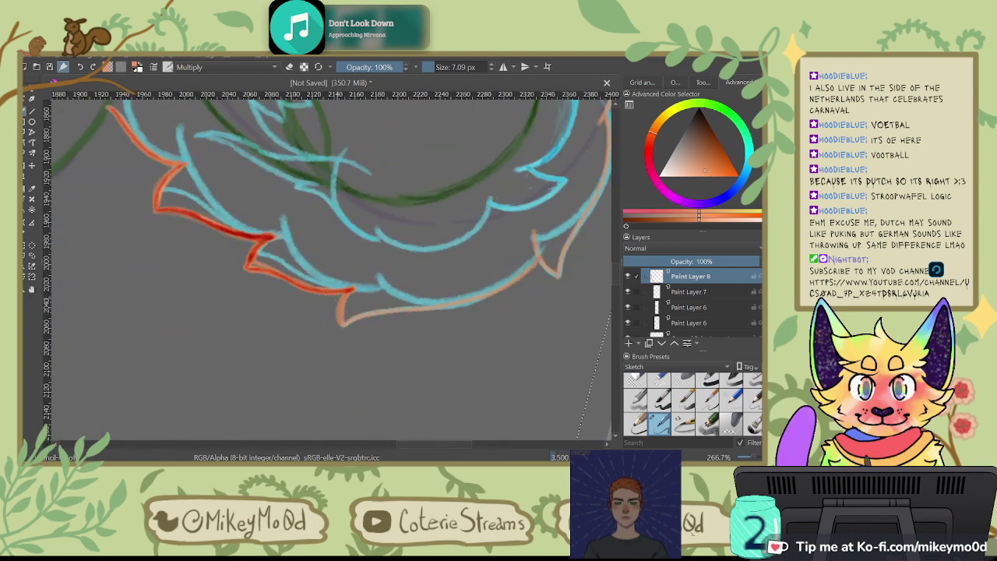
key(4)
key(4)
key(4)
key(6)
key(6)
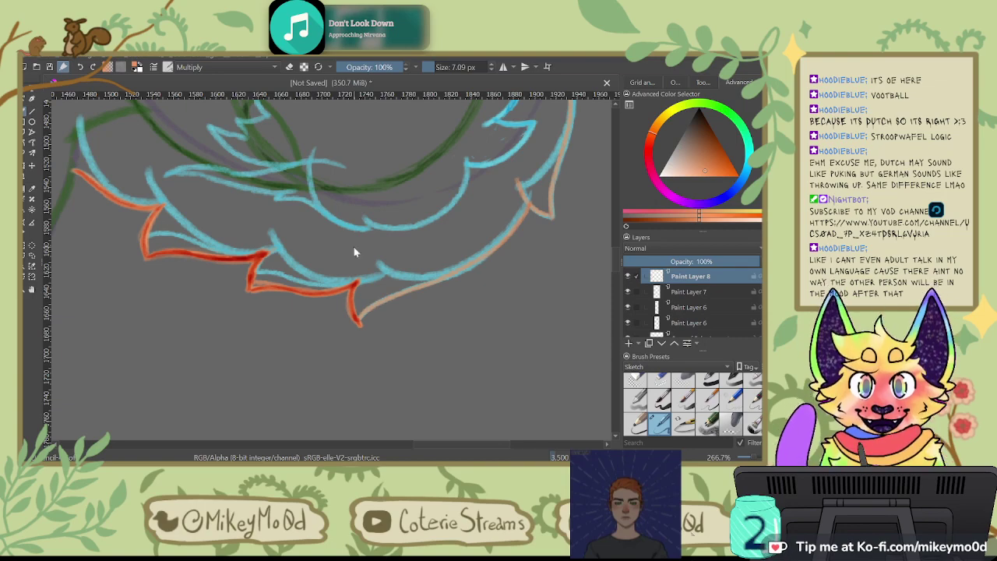
Step: Darken the long outer edge of the large upper viewer-right tuft from its tip up to the crown, with the canvas rotated
key(4)
key(4)
key(4)
key(4)
key(4)
key(4)
key(4)
key(4)
key(4)
key(4)
key(4)
key(4)
key(4)
key(4)
drag(369, 299, 484, 207)
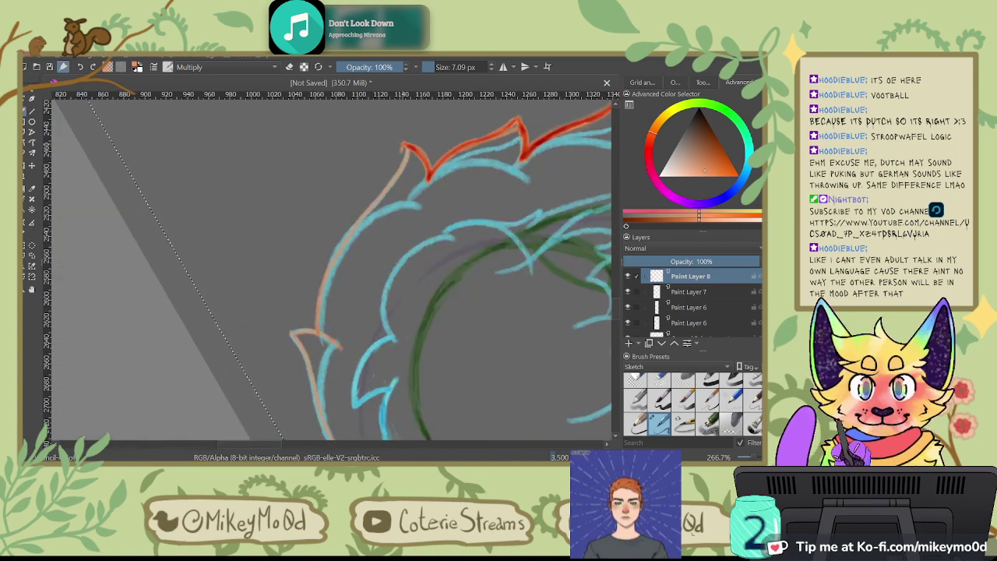
drag(402, 147, 394, 171)
key(ctrl+z)
drag(404, 145, 390, 183)
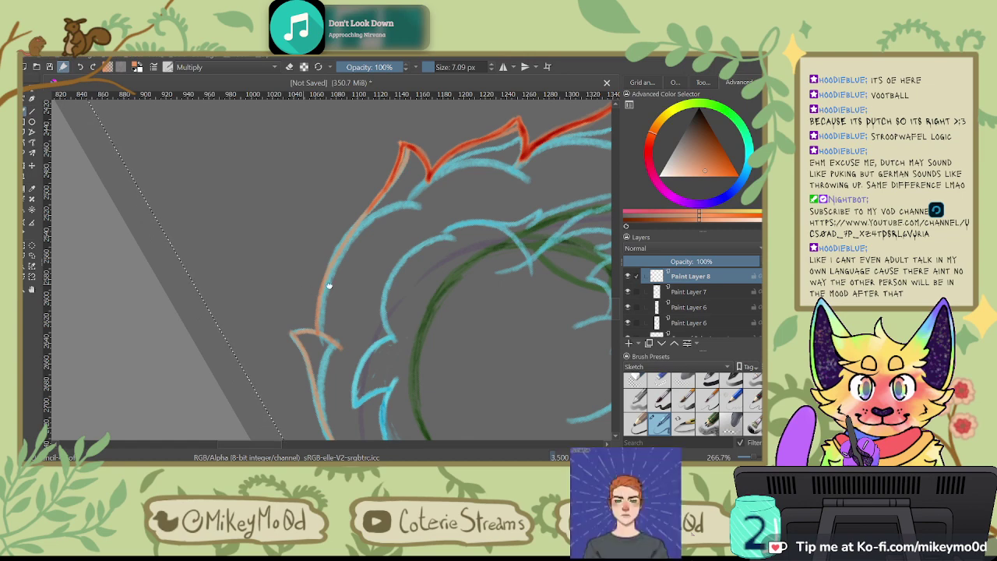
drag(317, 293, 379, 277)
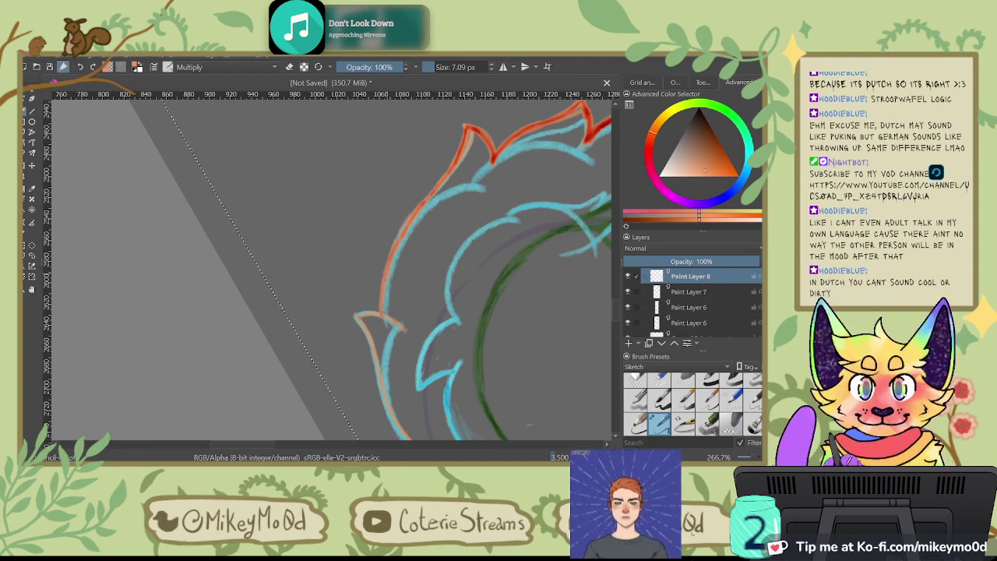
drag(385, 271, 379, 297)
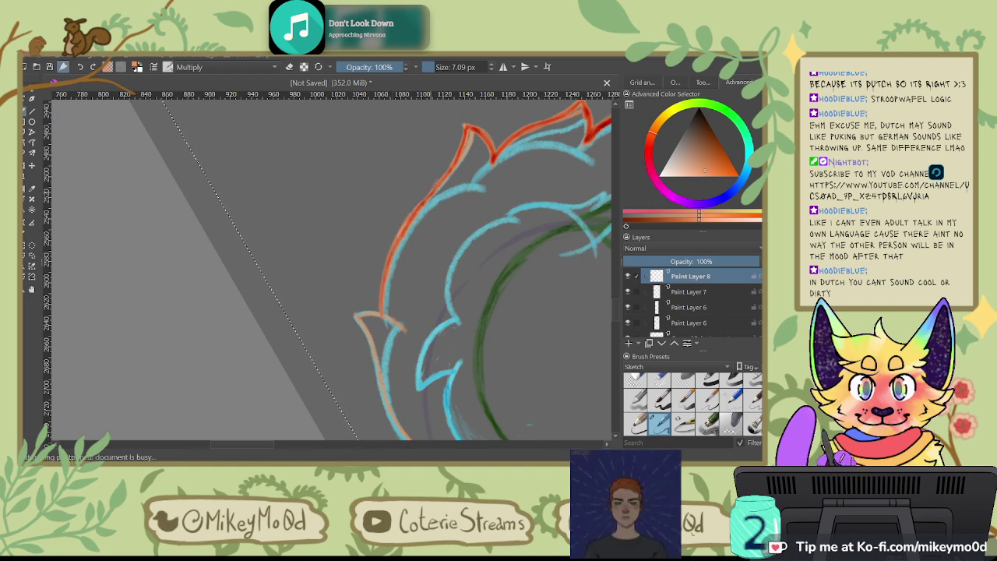
key(ctrl+z)
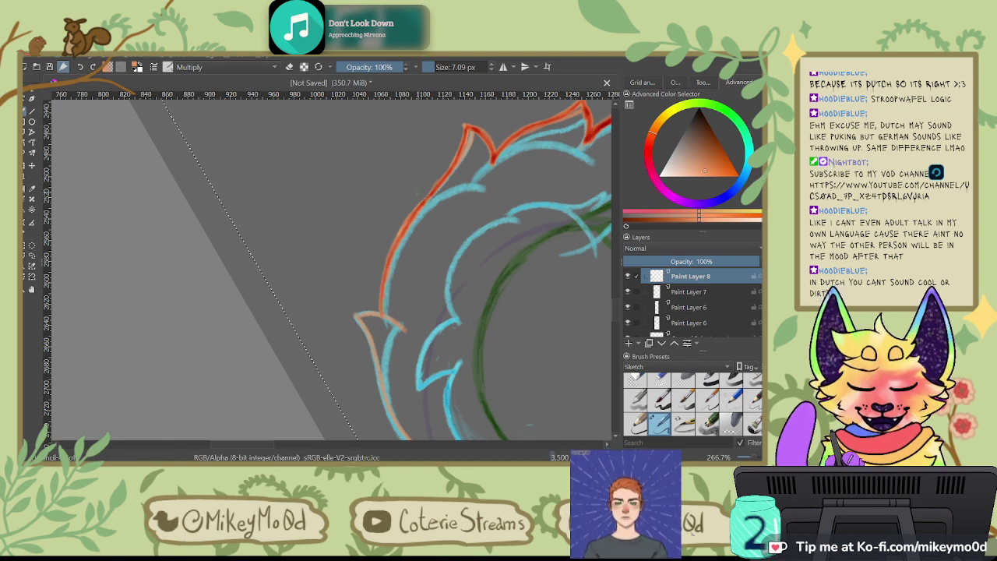
Step: Rotate the canvas and darken the short underside of the viewer-right crown tuft
key(4)
key(4)
key(4)
key(4)
key(4)
key(4)
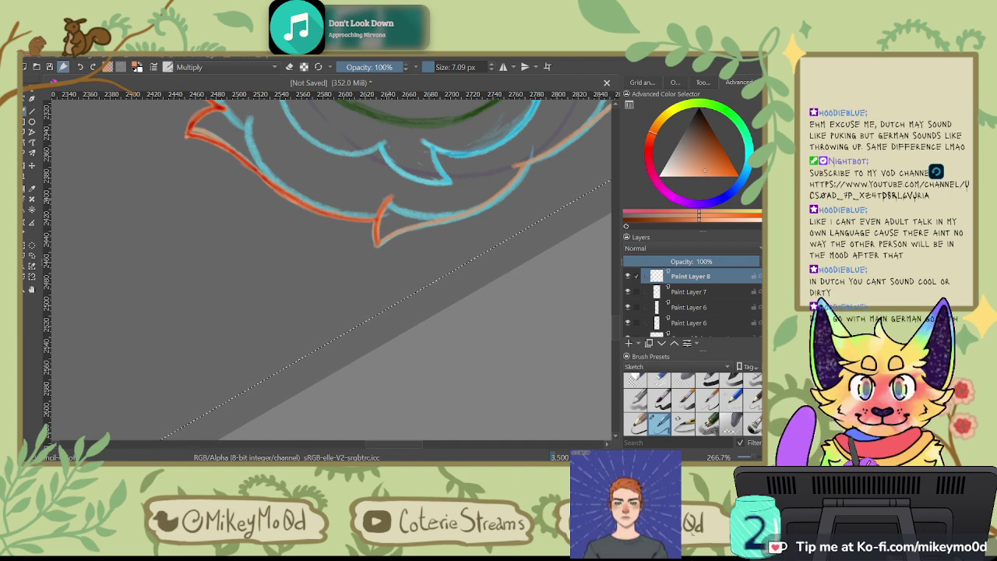
key(6)
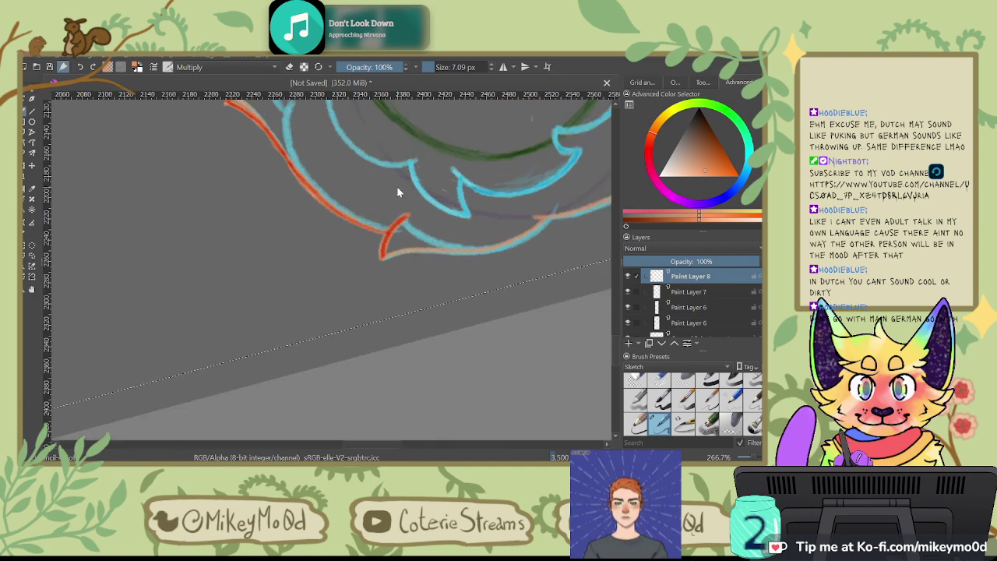
key(5)
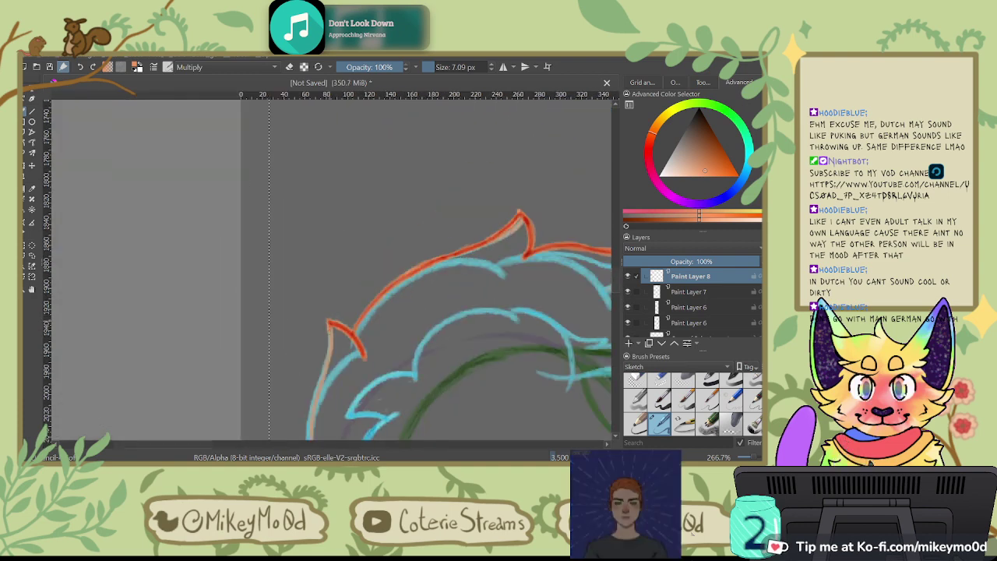
Step: Darken the long outer edge of the viewer-right crown tuft from its tip to the junction at the top of the head
drag(367, 268, 391, 173)
drag(354, 227, 352, 254)
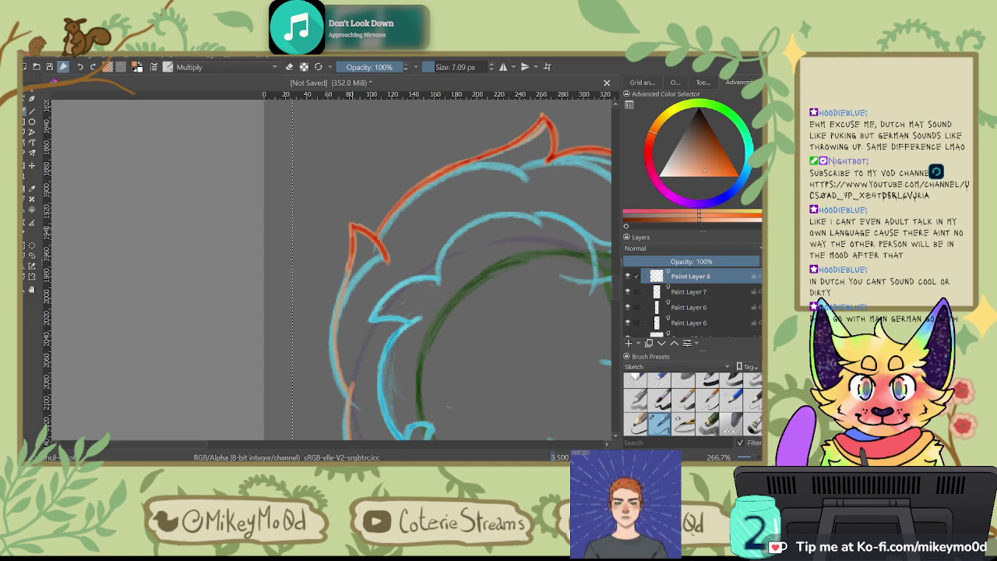
mouse_move(352, 224)
mouse_down()
mouse_move(333, 318)
mouse_move(348, 390)
mouse_up()
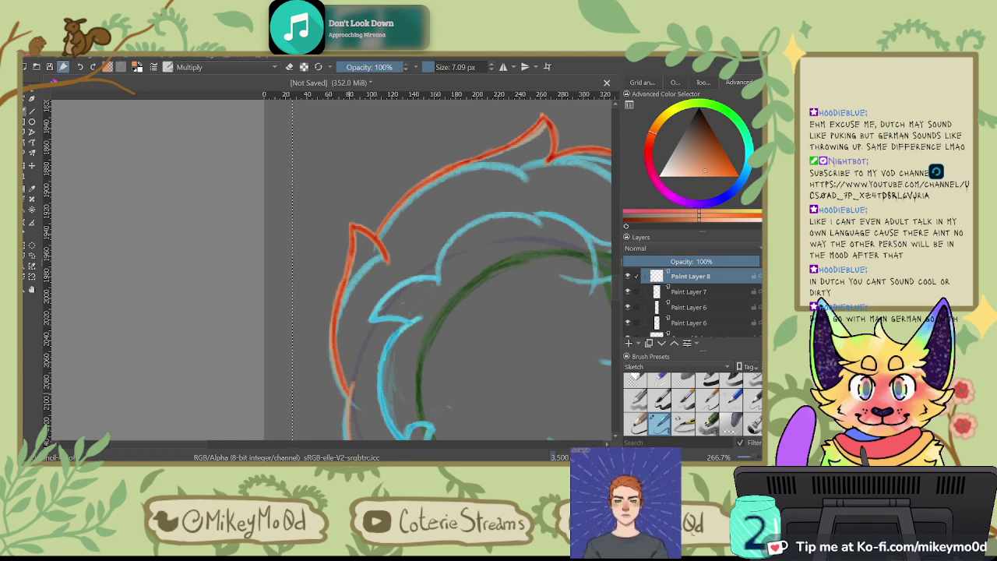
Step: Darken the long outer edge of the viewer-left crown tuft from the top junction to its tip
drag(364, 338, 370, 226)
drag(375, 371, 356, 280)
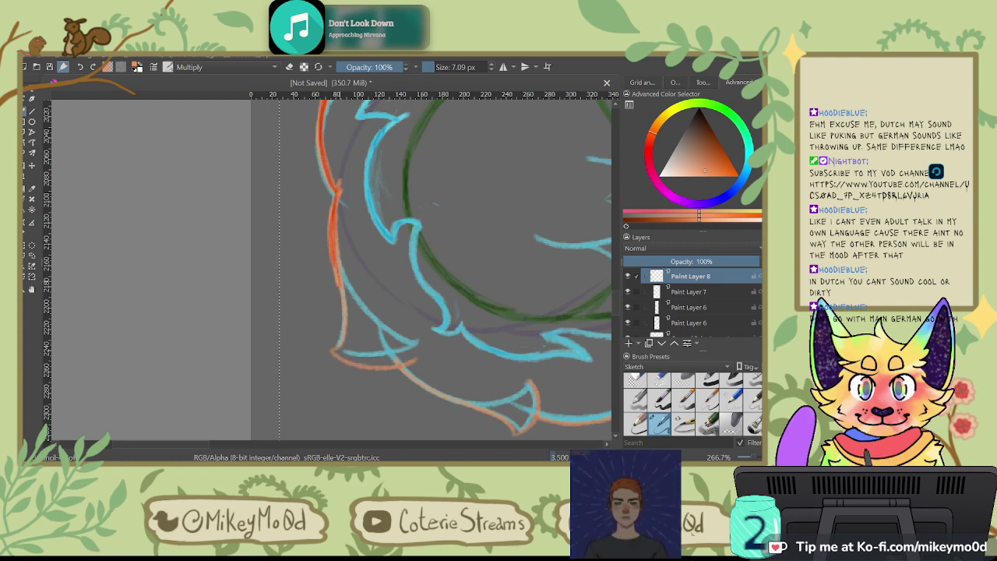
drag(339, 293, 344, 320)
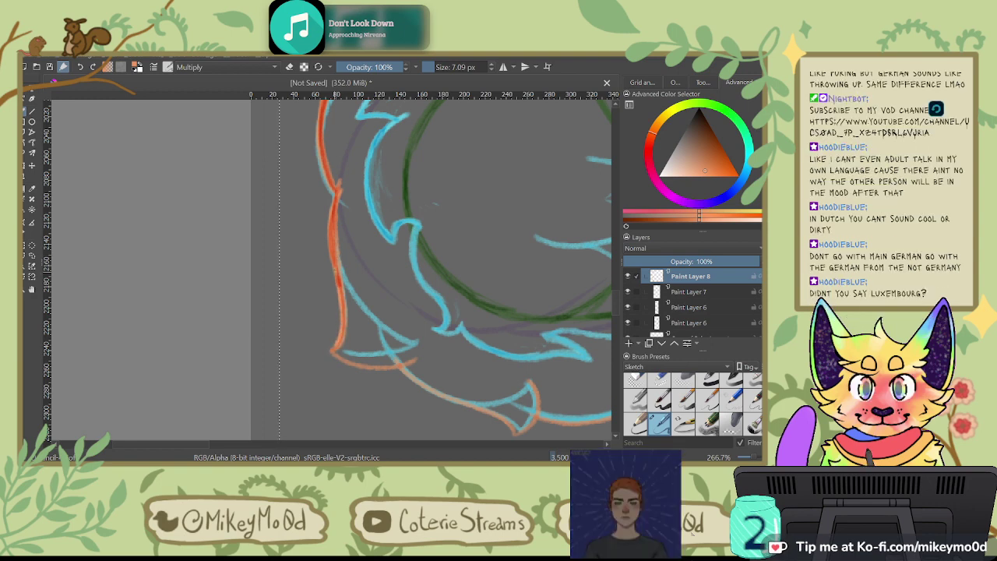
key(ctrl+z)
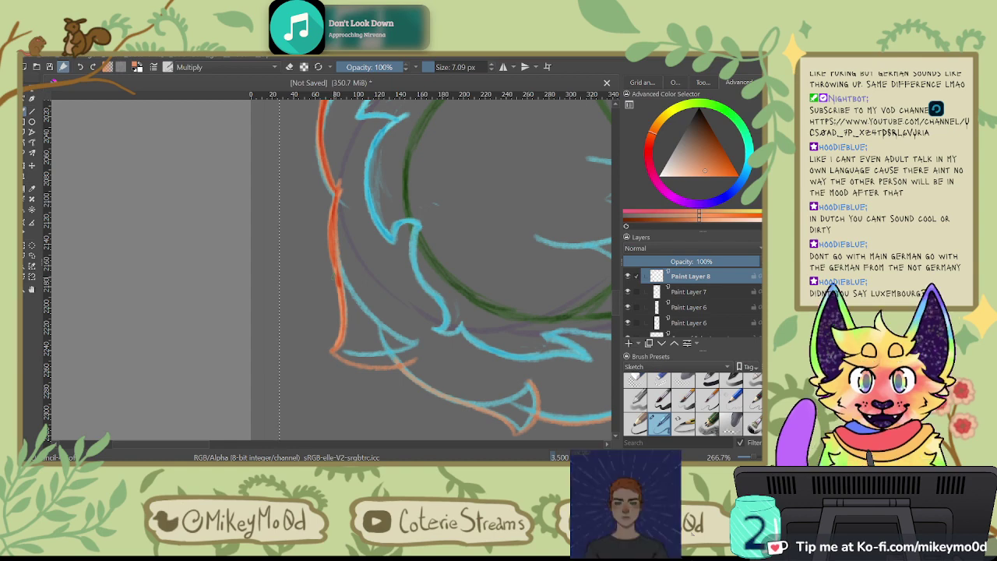
Step: Rotate the canvas back towards upright and darken the short underside of the viewer-left crown tuft
key(4)
key(4)
key(4)
key(4)
key(4)
key(4)
key(4)
key(4)
key(4)
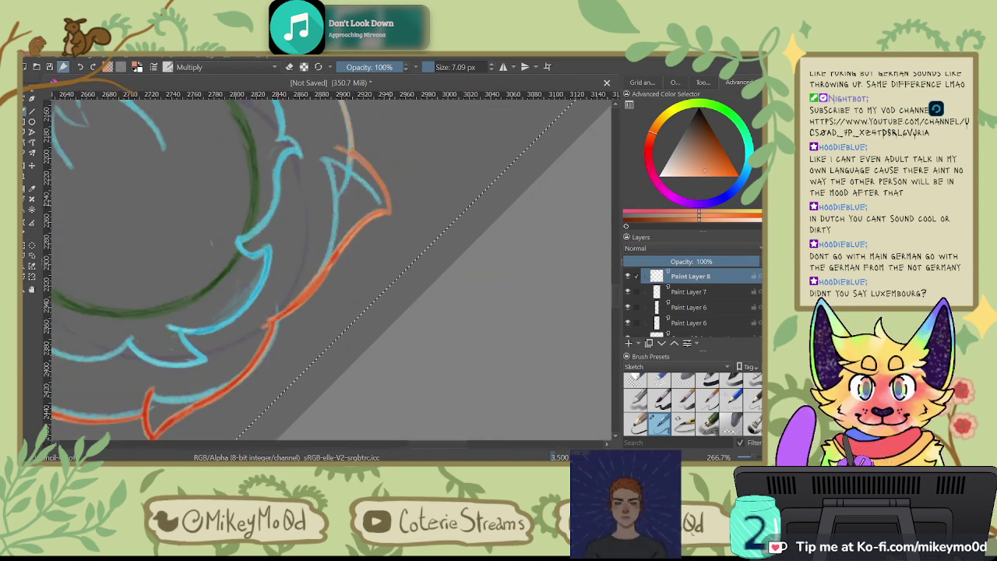
key(4)
key(4)
key(4)
key(4)
key(4)
key(4)
key(4)
key(4)
key(4)
key(4)
key(ctrl+z)
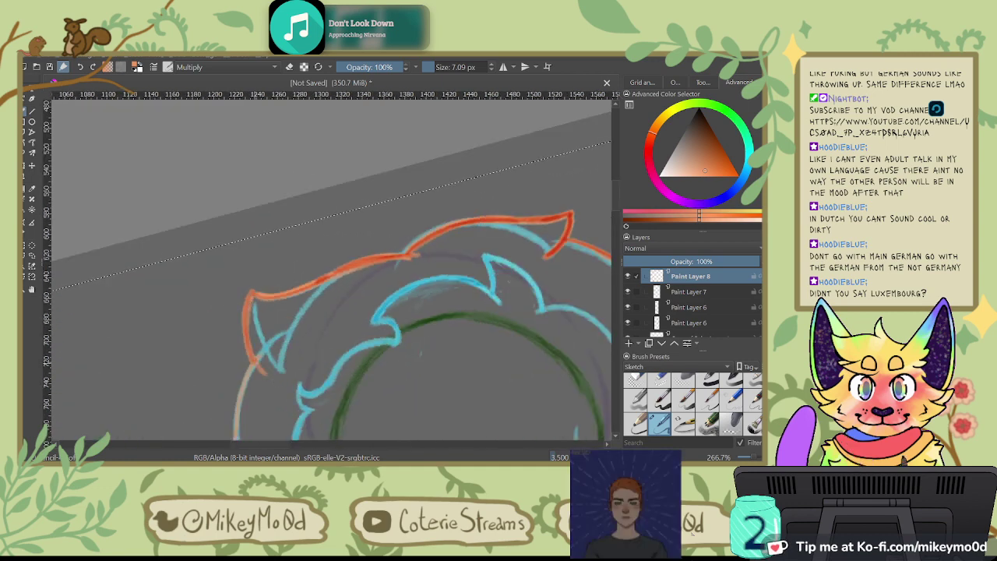
drag(250, 295, 253, 357)
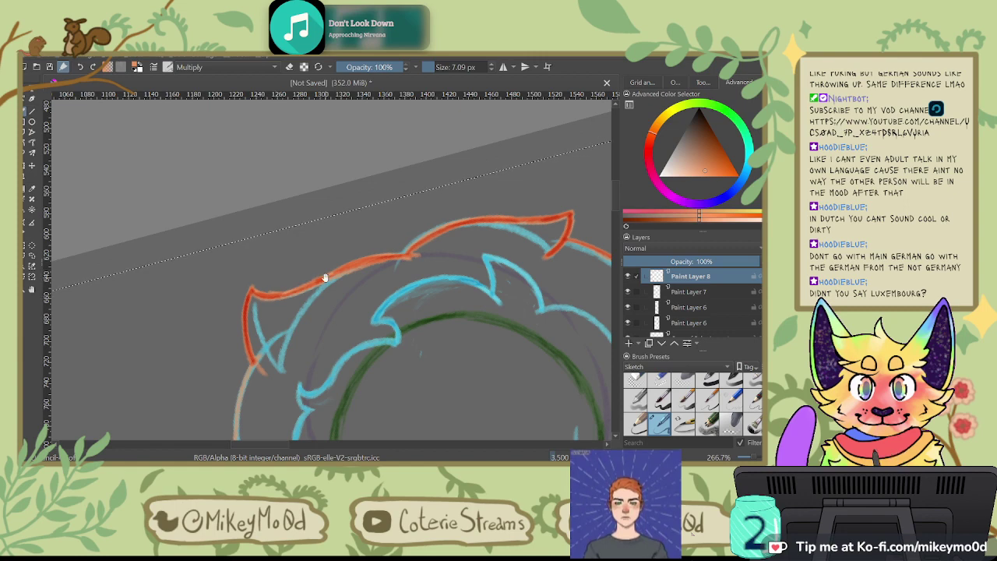
Step: Darken the inner end of the viewer-left crown tuft's underside and the long outer edge of the upper viewer-left tuft down to its tip
drag(300, 363, 470, 201)
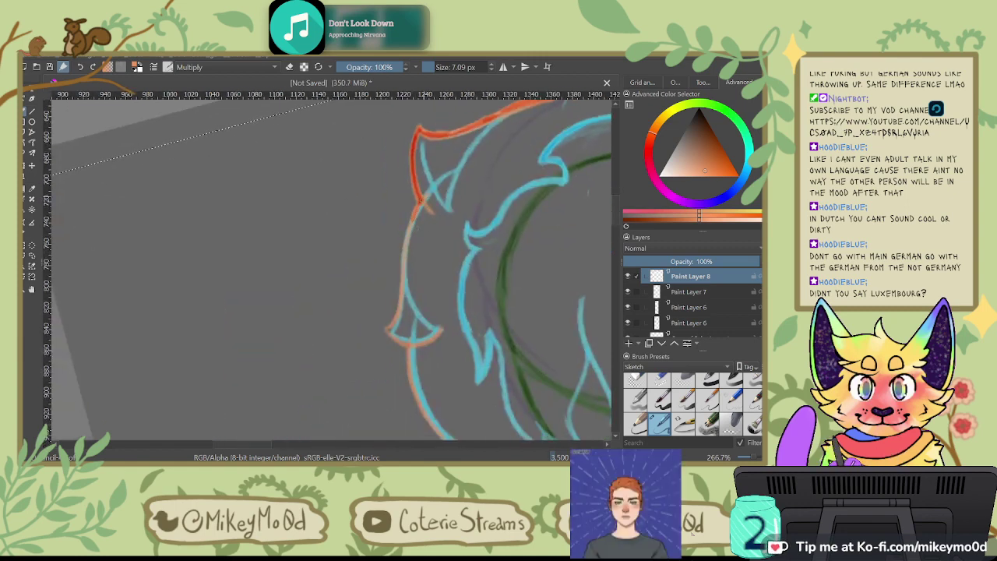
drag(412, 220, 402, 288)
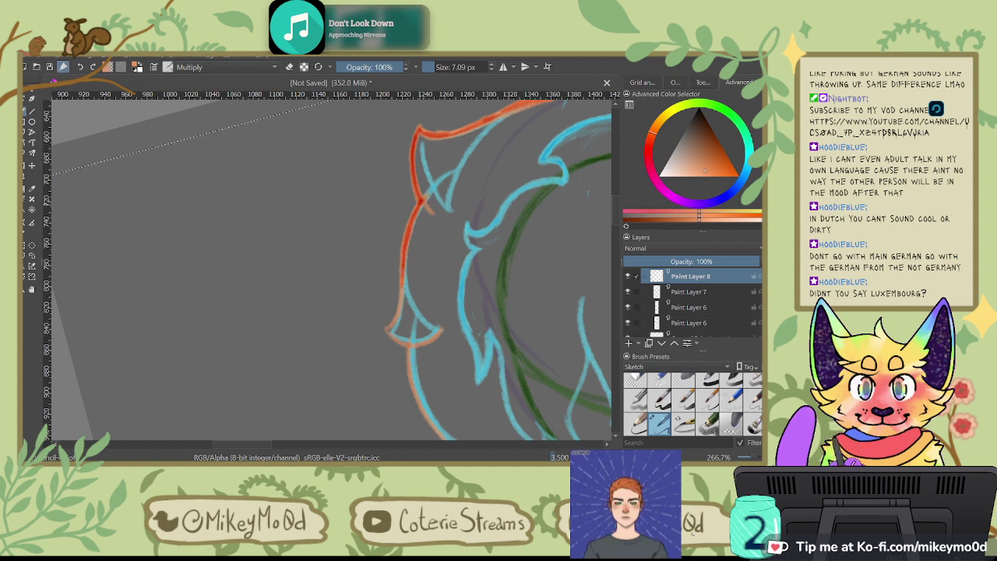
key(ctrl+z)
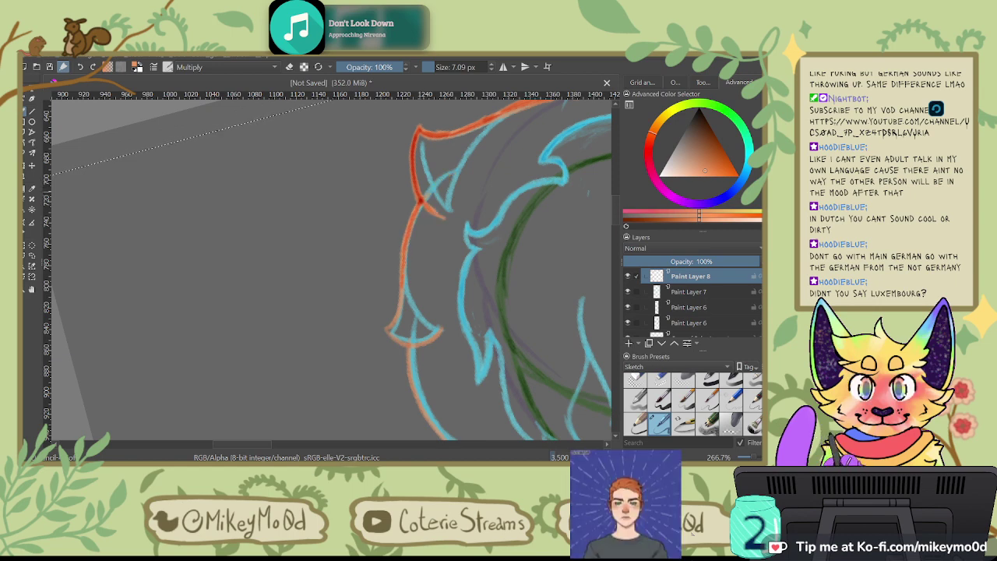
key(ctrl+z)
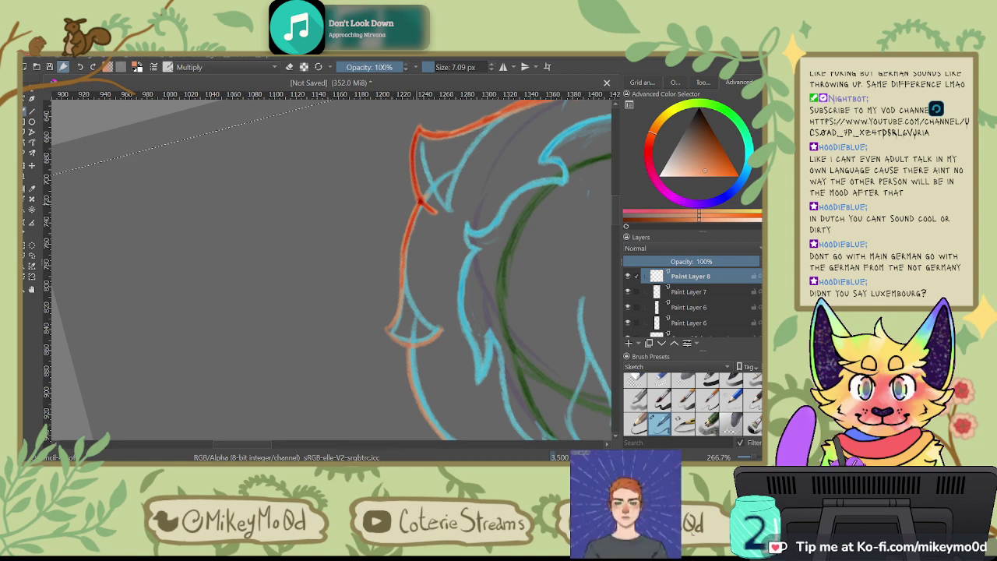
drag(413, 219, 402, 258)
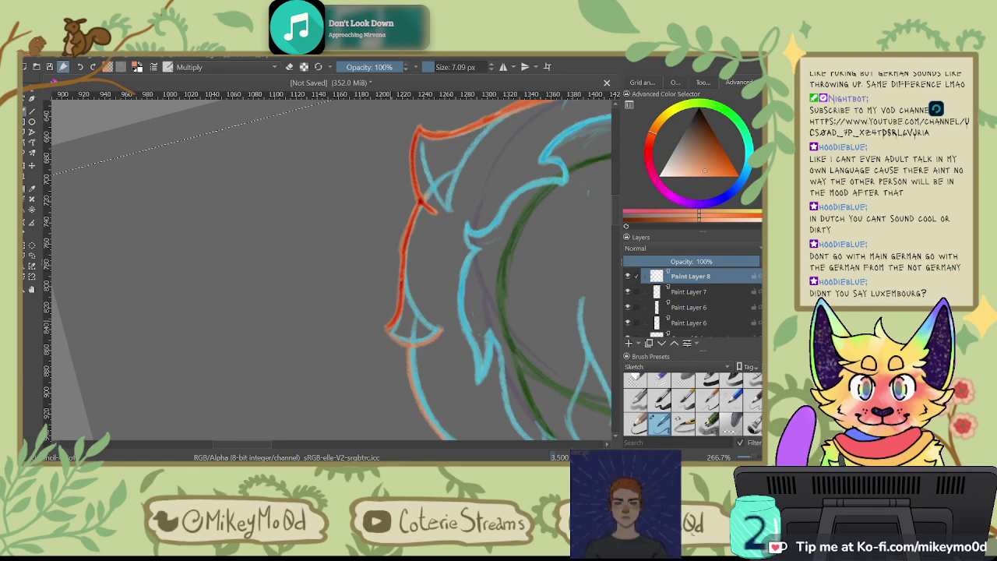
Step: Darken the short underside of the upper viewer-left tuft, rotating the canvas to suit the strokes
key(5)
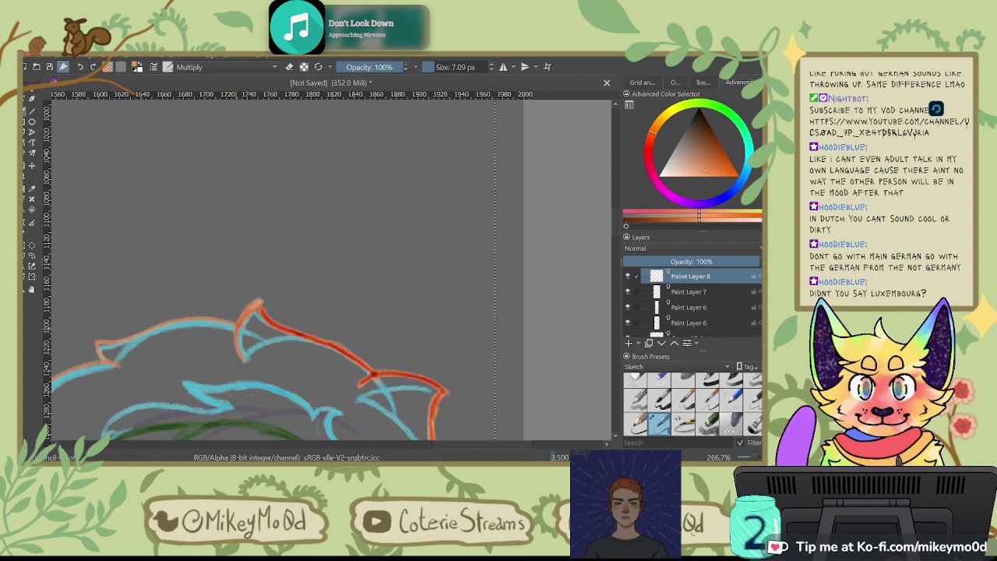
key(4)
key(4)
key(4)
key(4)
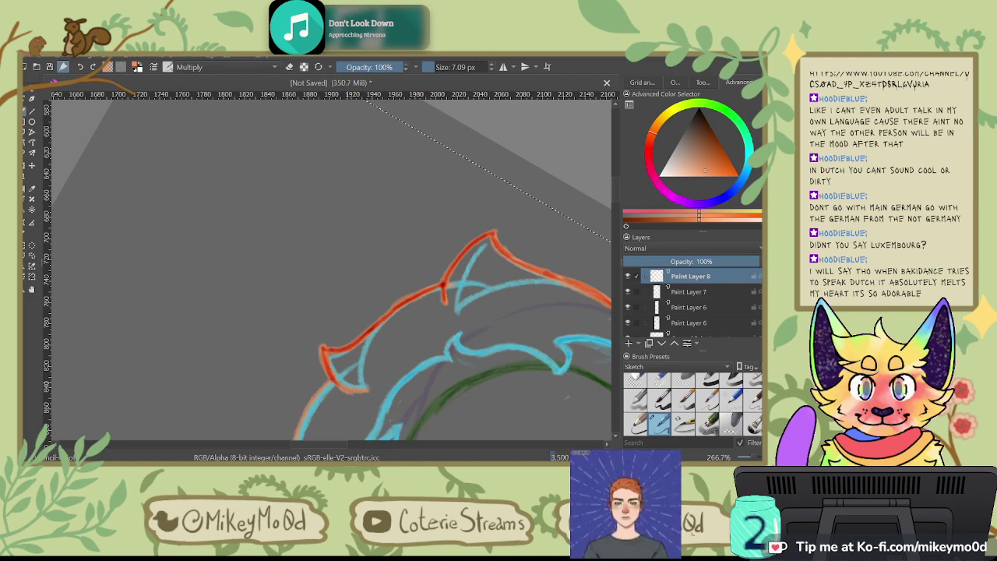
key(6)
key(6)
key(6)
key(6)
key(6)
key(6)
key(6)
key(6)
key(4)
key(4)
key(4)
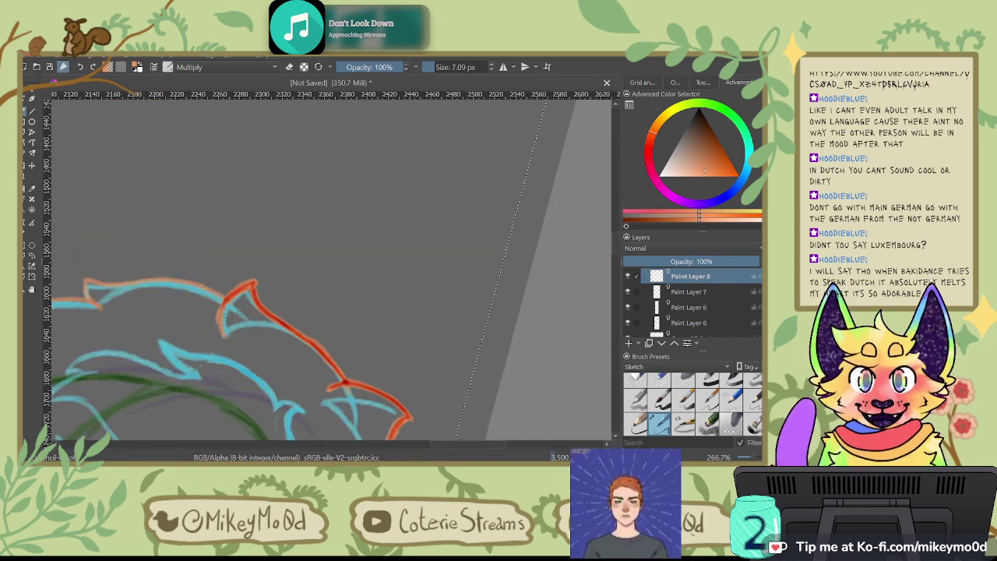
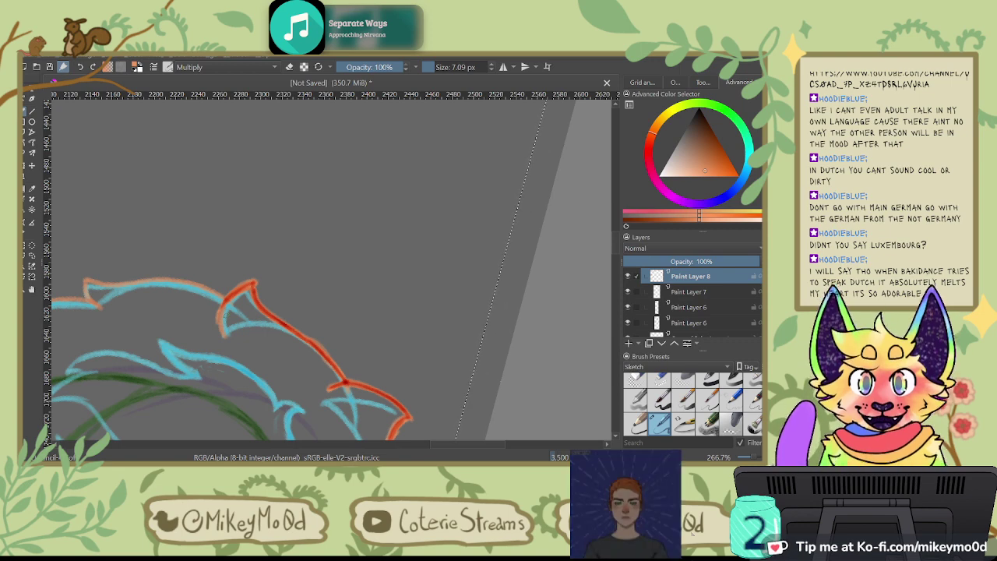
drag(297, 266, 402, 178)
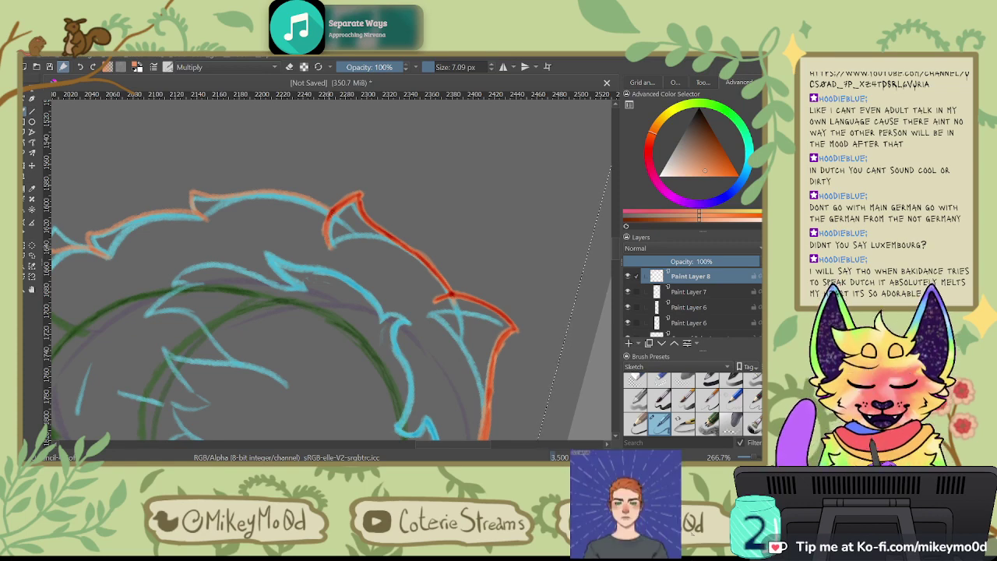
key(5)
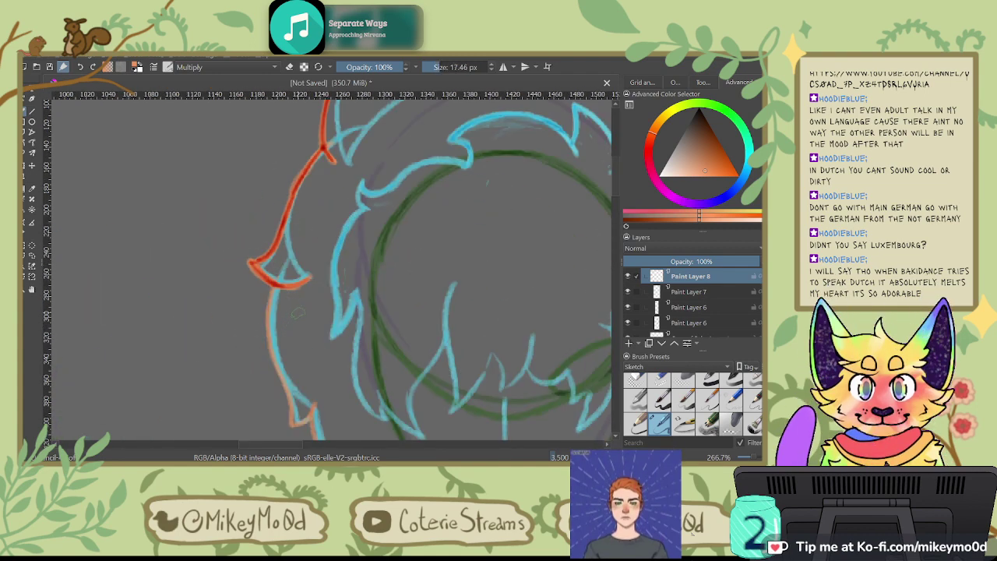
Step: Set the brush size to 15.17 px and darken the long outer edge of the middle viewer-left tuft down to its tip
scroll(327, 268, down, 5)
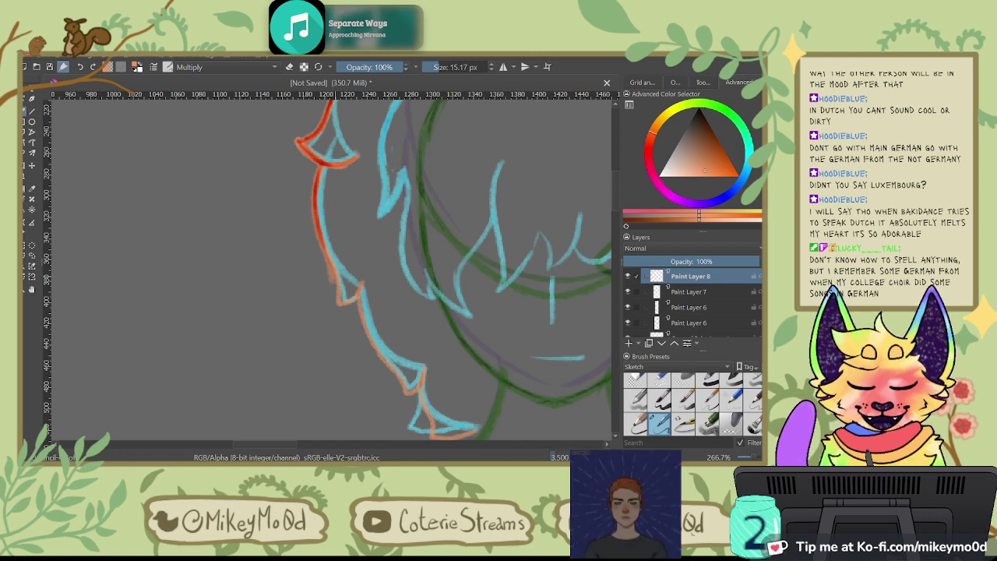
key(6)
key(6)
key(6)
key(4)
key(4)
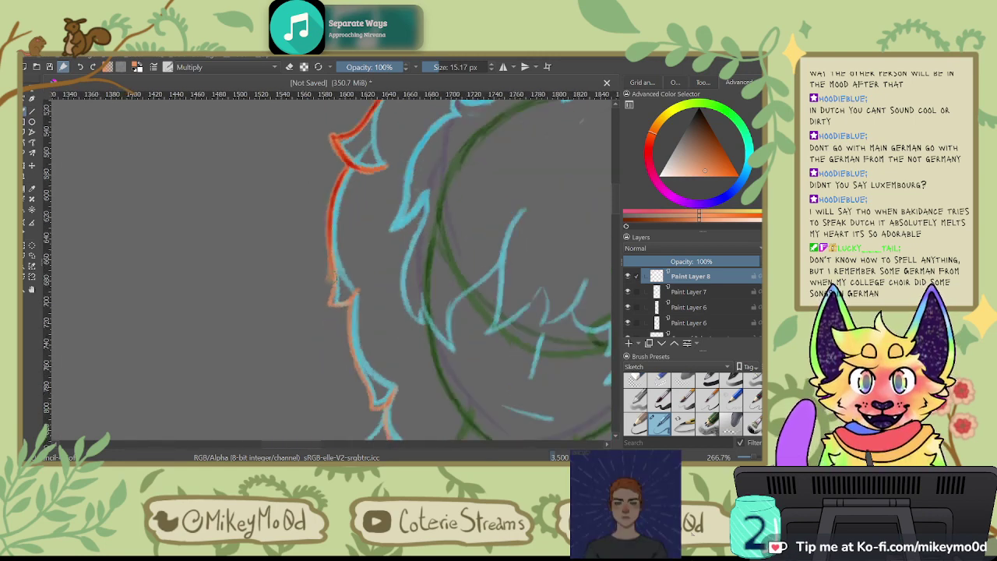
drag(349, 294, 365, 231)
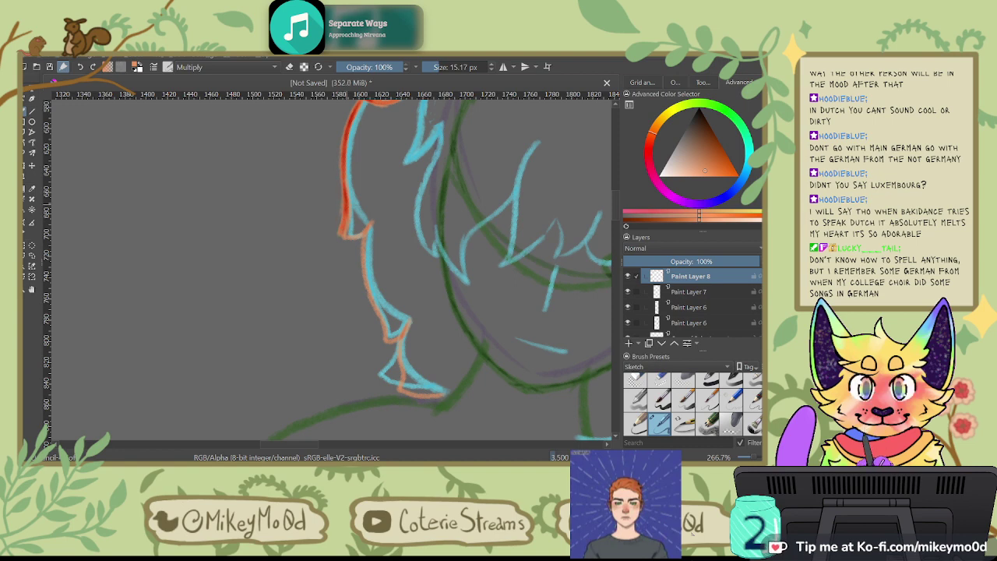
Step: Darken the short underside of the middle viewer-left tuft and the outer edge of the tuft directly below it
drag(283, 260, 352, 226)
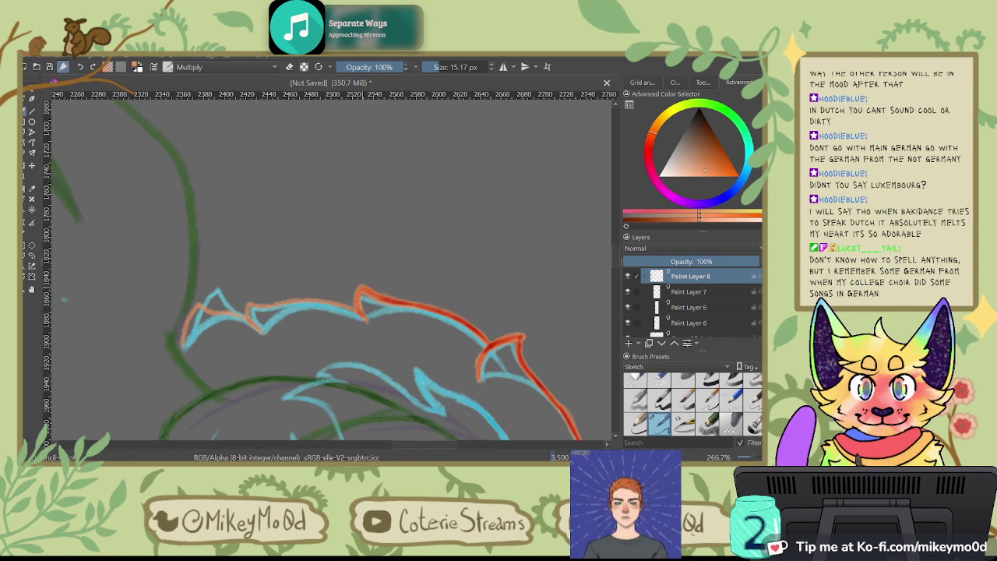
key(5)
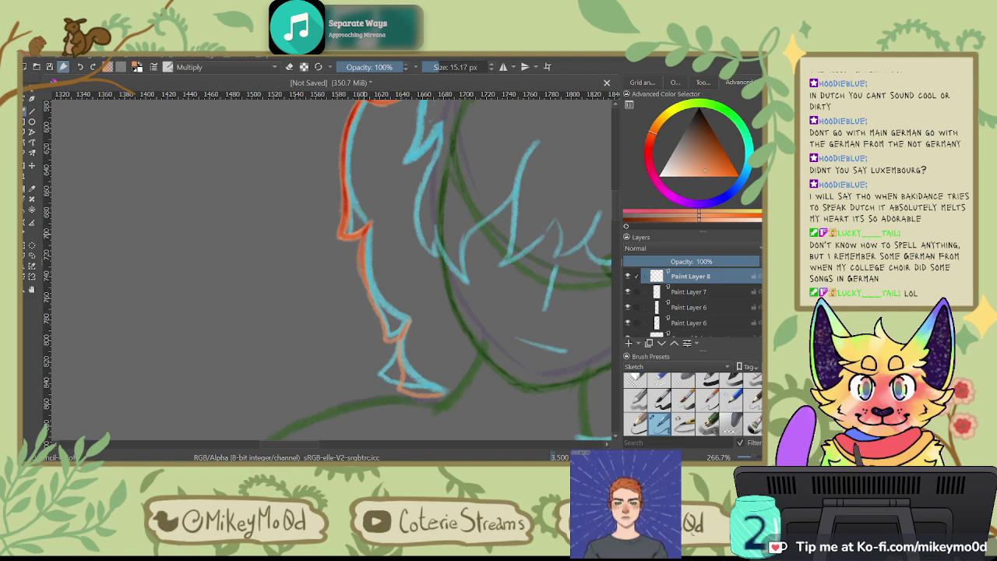
drag(363, 240, 379, 313)
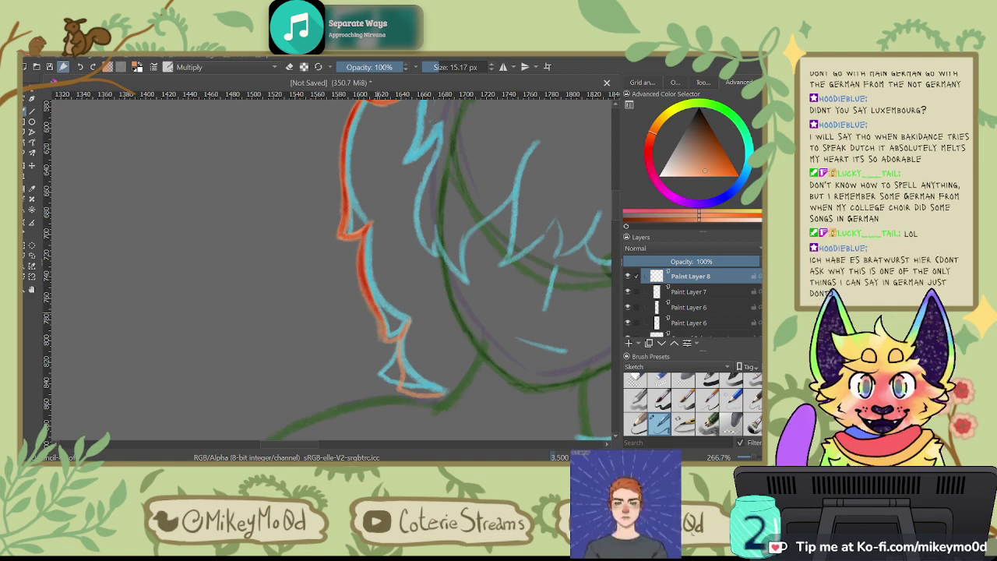
Step: Darken the tip and short underside of the second-lowest viewer-left tuft, and set the brush size to 10.21 px
key(6)
key(6)
key(6)
key(6)
key(6)
key(6)
key(6)
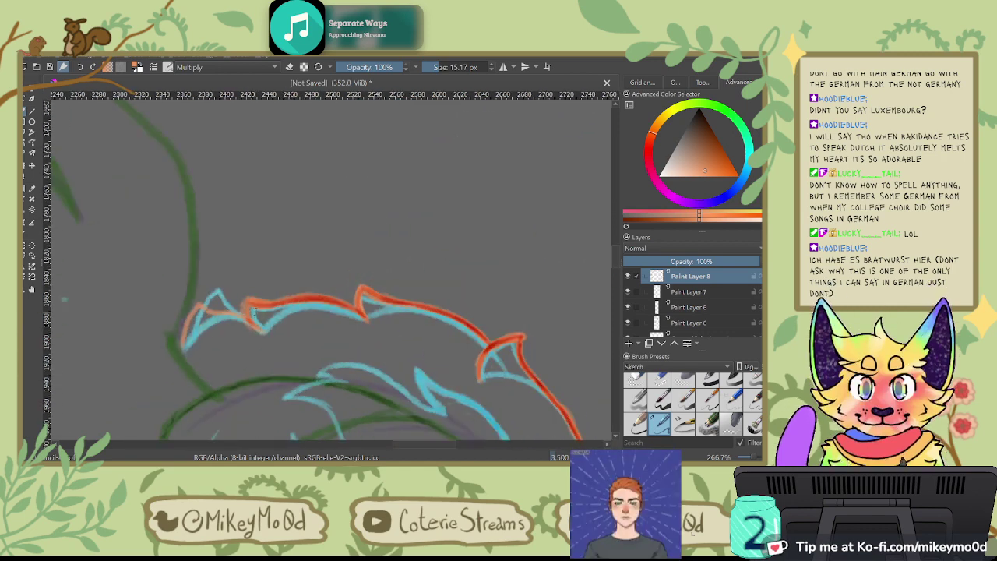
drag(285, 331, 280, 331)
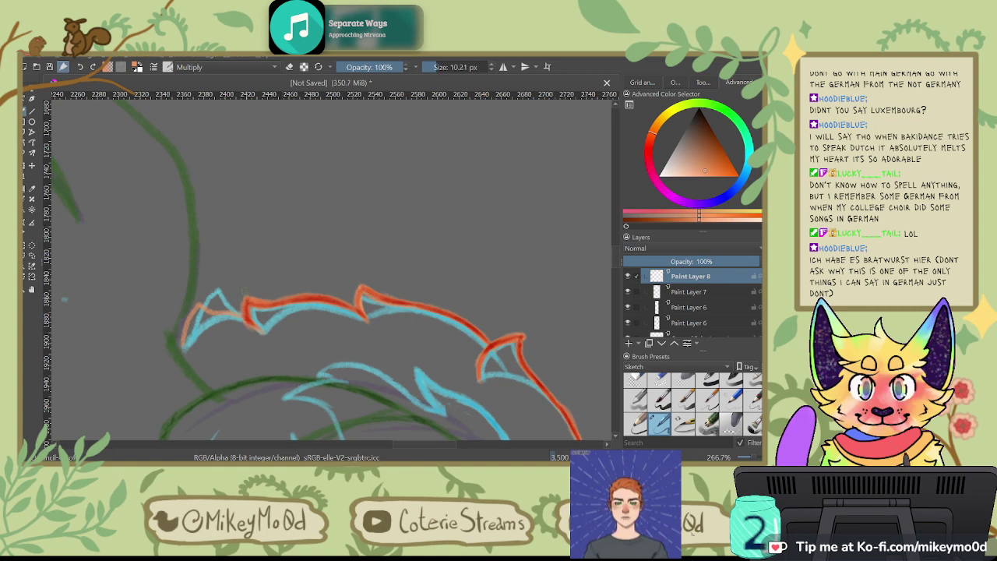
Step: Darken the outer edge and tip of the lowest viewer-left tuft where it meets the neck, rotating the canvas to suit the strokes
key(6)
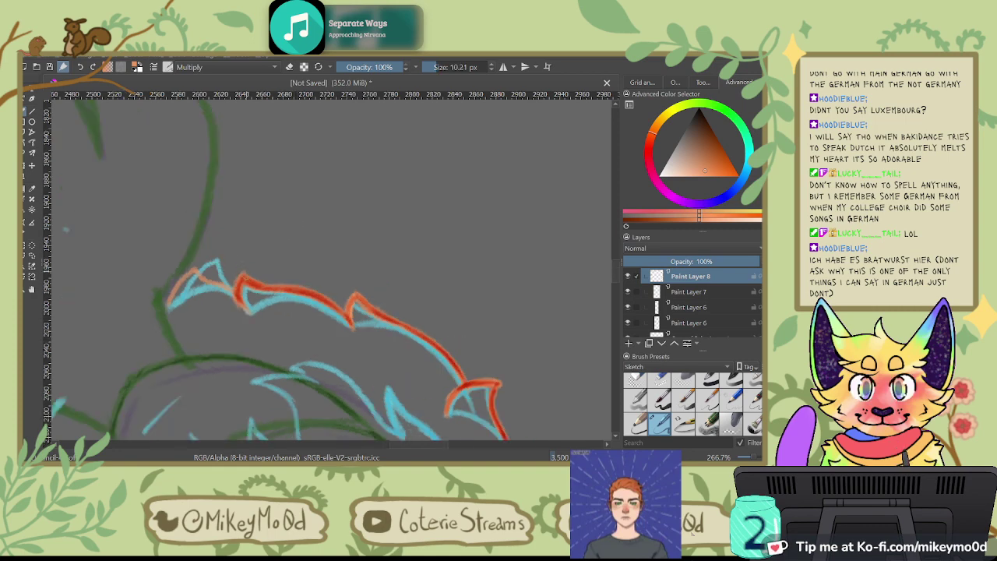
mouse_move(238, 289)
mouse_down()
mouse_move(243, 306)
mouse_move(246, 234)
mouse_up()
key(4)
key(4)
key(4)
key(4)
key(4)
key(4)
key(4)
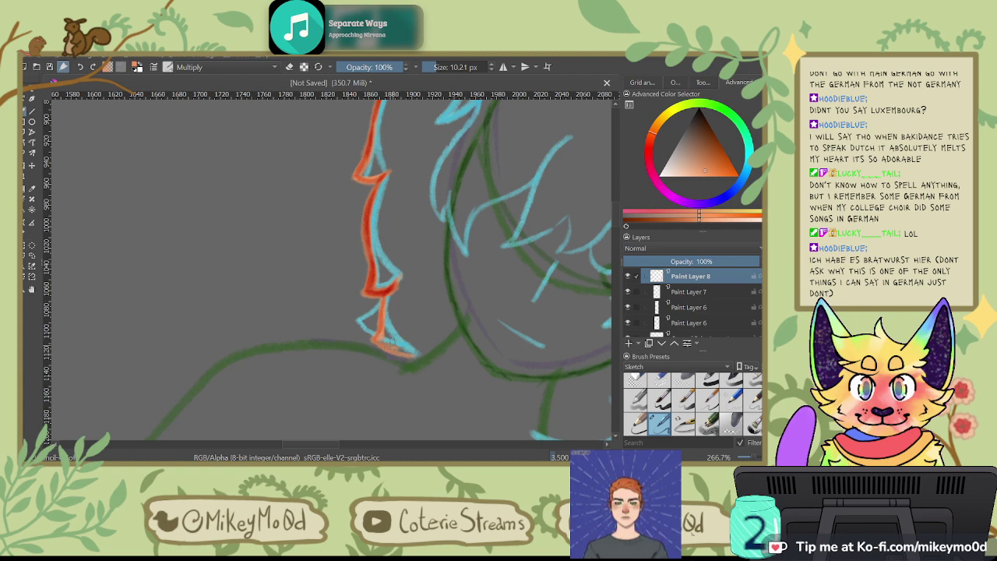
key(6)
key(6)
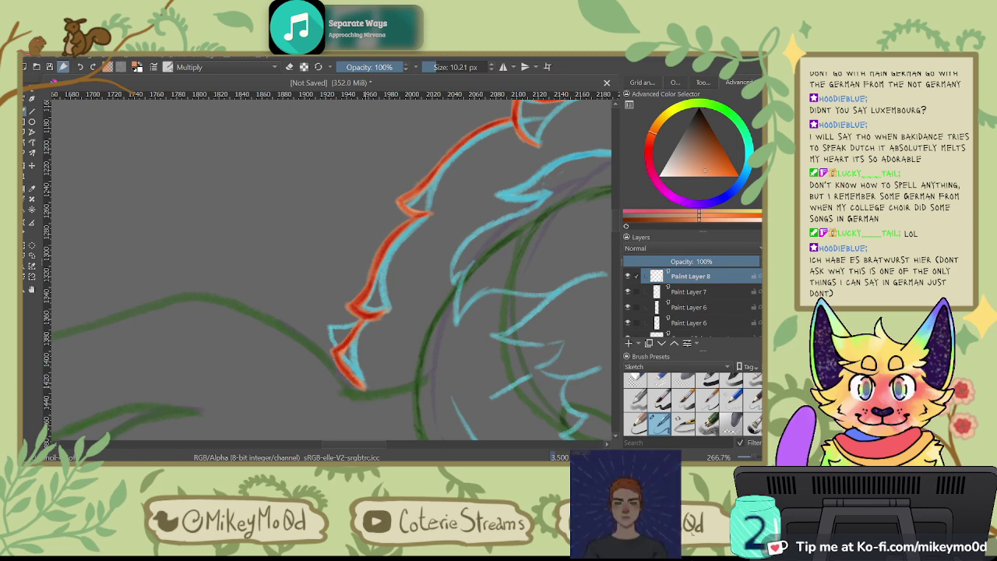
key(5)
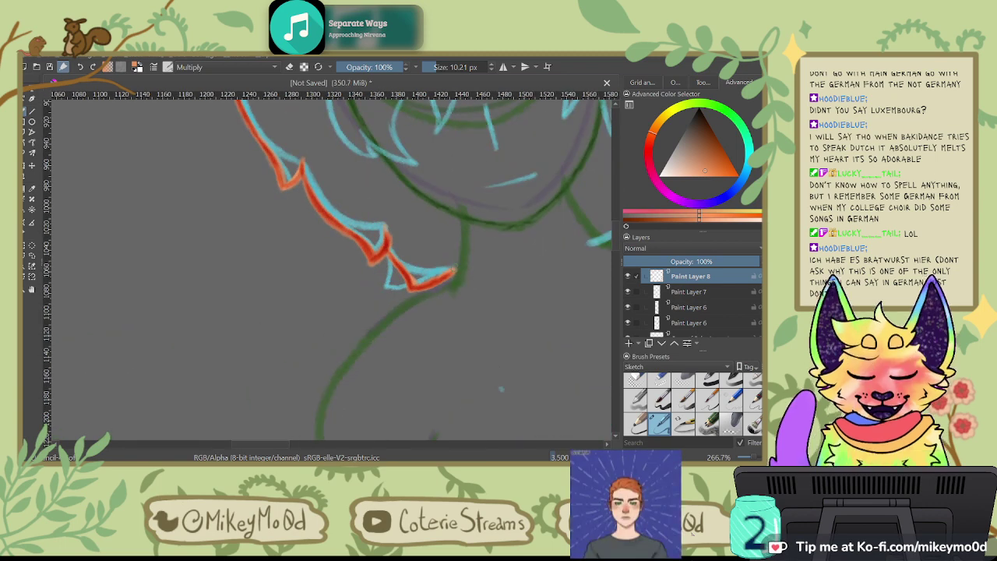
Step: Trace the outer edge and split tip of the viewer-left face-framing lock in orange over the cyan sketch
key(1)
scroll(356, 369, up, 1)
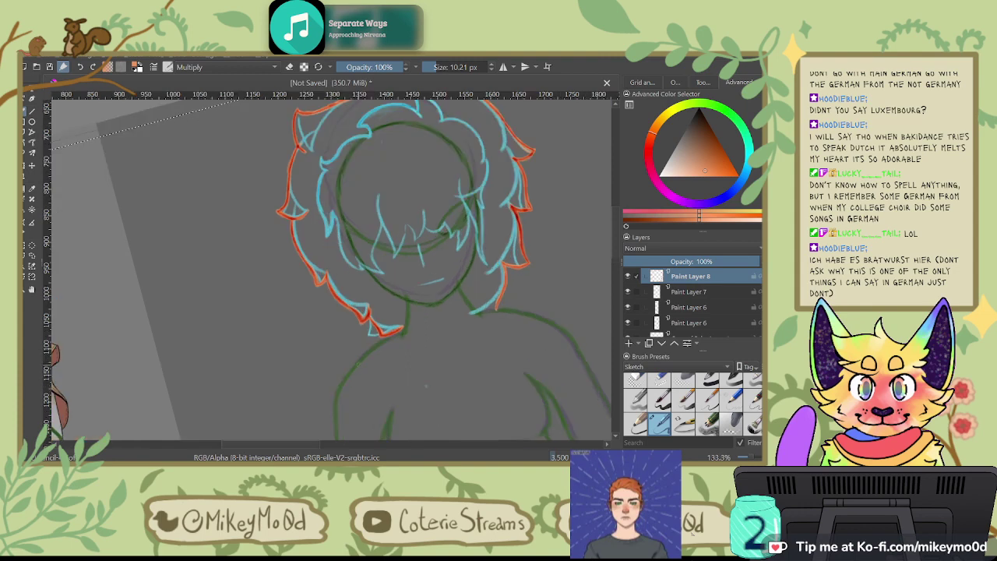
scroll(360, 362, down, 2)
scroll(388, 318, up, 3)
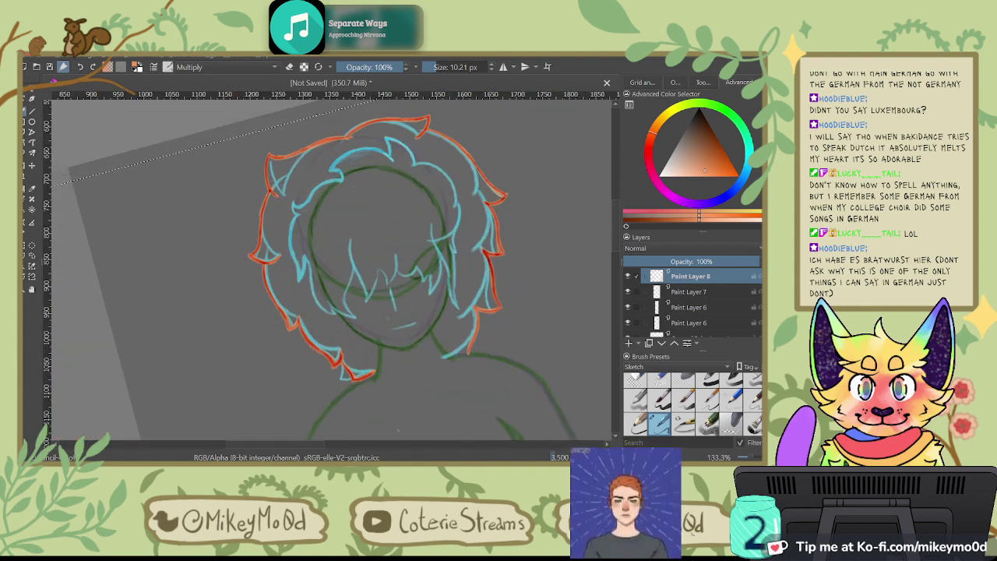
key(plus)
key(plus)
key(plus)
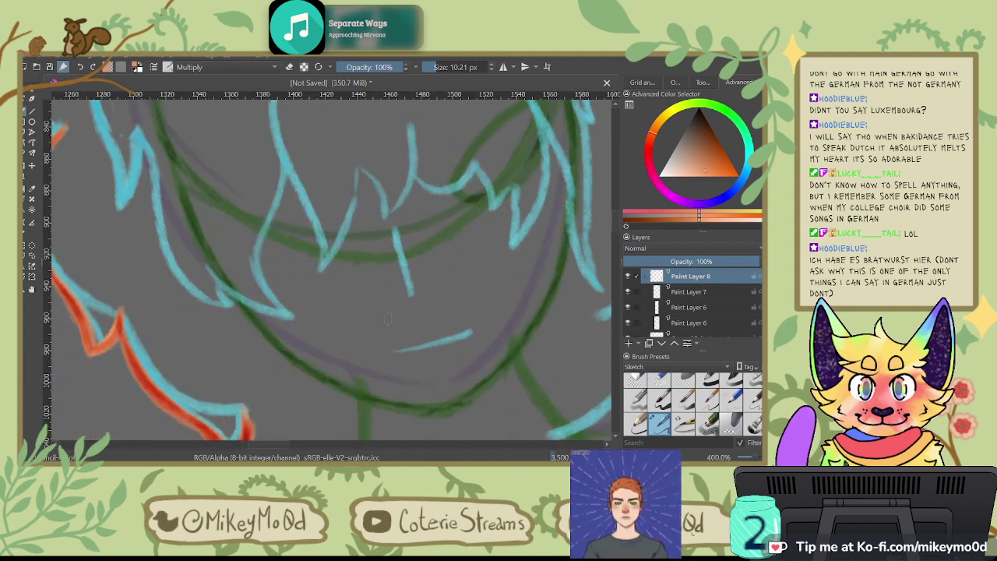
mouse_move(136, 134)
mouse_down()
mouse_move(155, 169)
mouse_move(160, 225)
mouse_up()
mouse_move(154, 167)
mouse_down()
mouse_move(162, 228)
mouse_move(188, 284)
mouse_up()
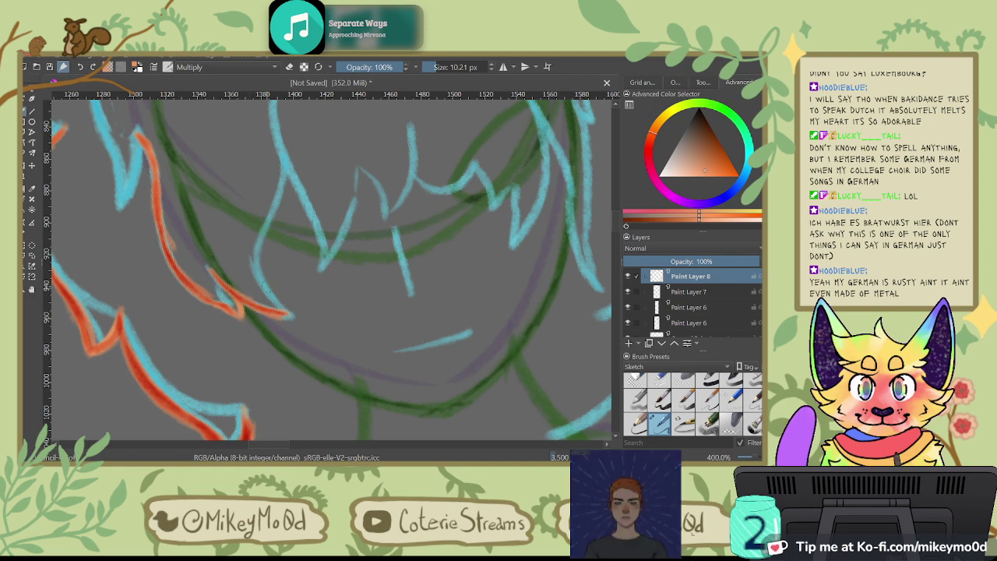
Step: Trace the inner edge of the face-framing lock and both sides of the first pointed bang next to it
drag(259, 264, 267, 283)
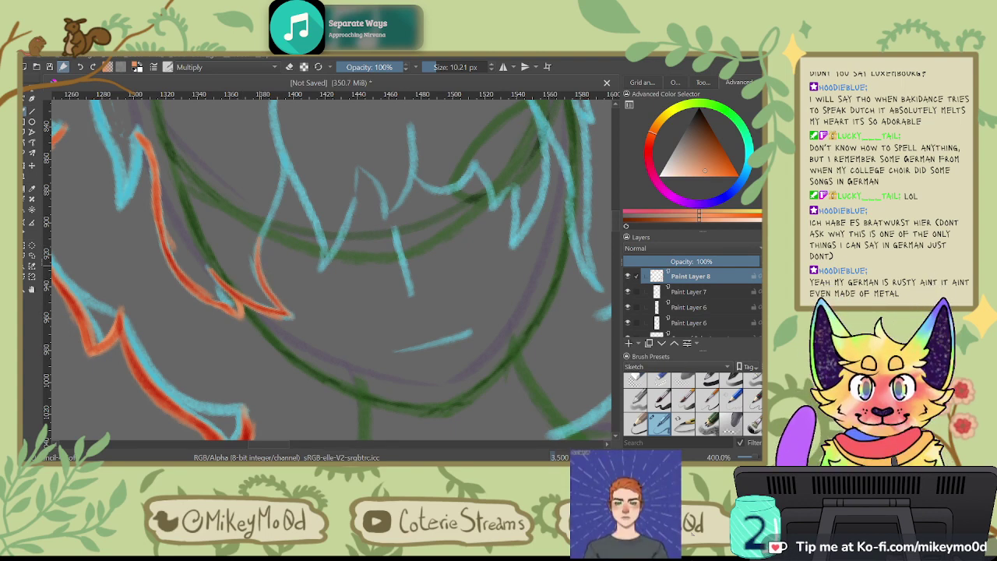
drag(255, 264, 283, 170)
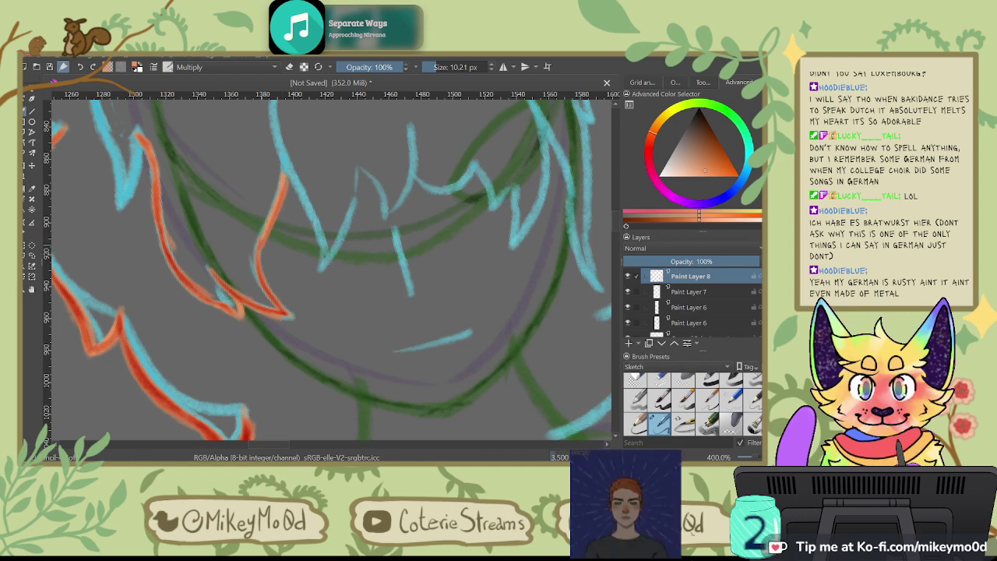
mouse_move(290, 181)
mouse_down()
mouse_move(314, 227)
mouse_move(319, 268)
mouse_move(298, 191)
mouse_move(317, 262)
mouse_up()
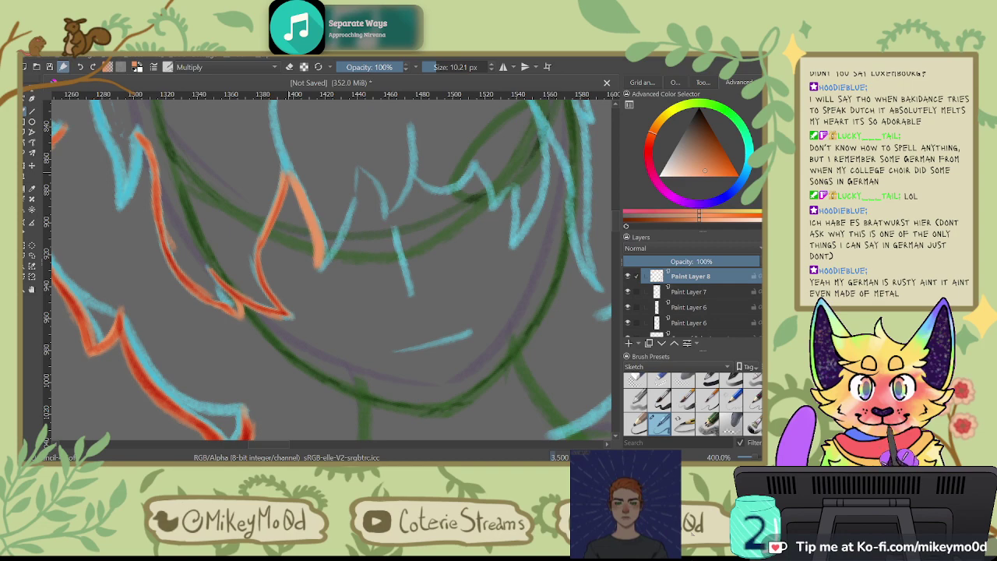
key(4)
key(4)
key(4)
key(4)
key(4)
key(4)
key(4)
key(4)
key(4)
key(4)
key(4)
key(4)
key(4)
key(4)
key(4)
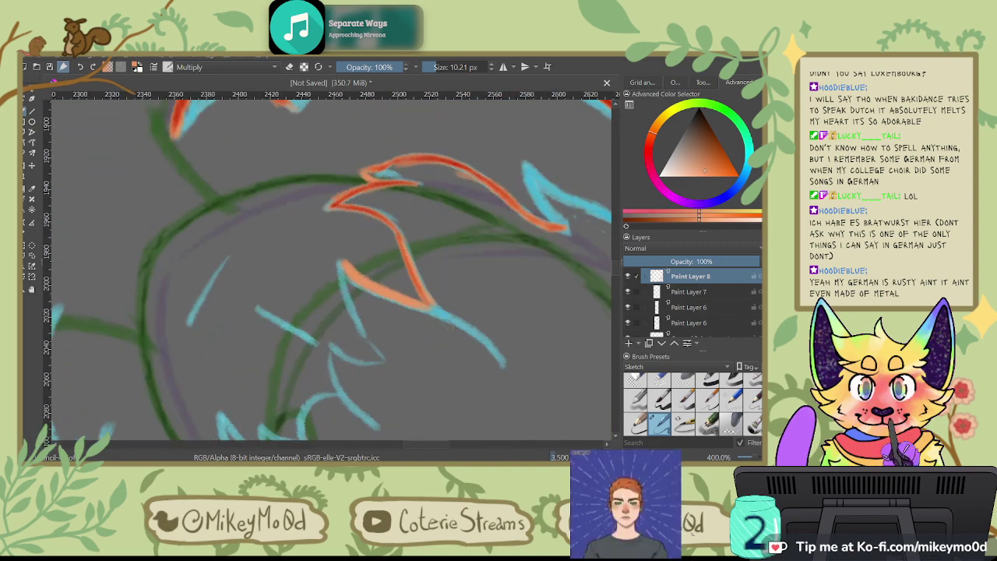
drag(341, 294, 367, 347)
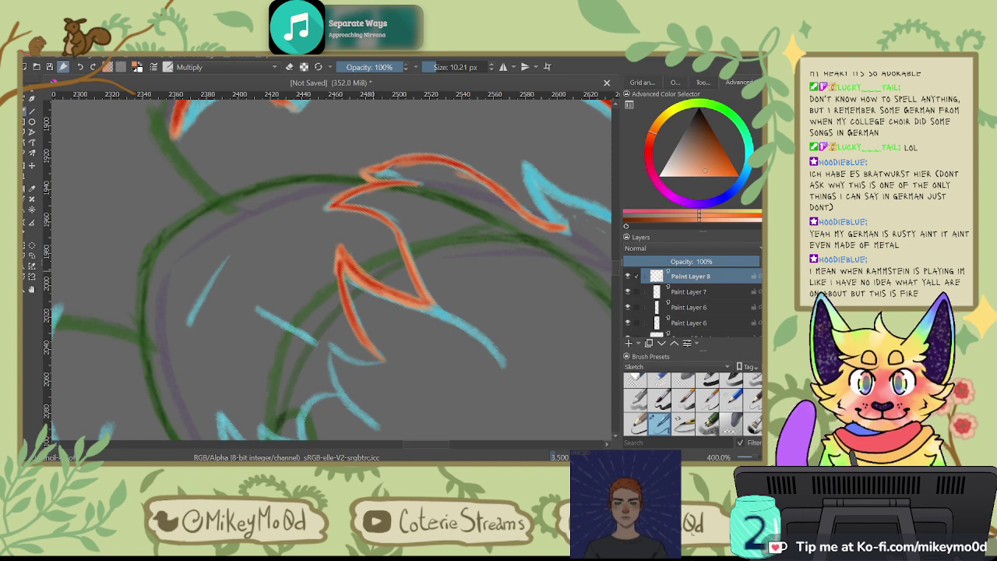
Step: Start the second bang by tracing its near edge down from the notch beside the first bang
mouse_move(324, 349)
mouse_down()
mouse_move(334, 236)
mouse_move(293, 245)
mouse_move(354, 269)
mouse_up()
key(4)
key(4)
key(4)
key(4)
key(4)
key(4)
key(4)
key(4)
key(4)
key(4)
key(4)
key(4)
key(4)
key(4)
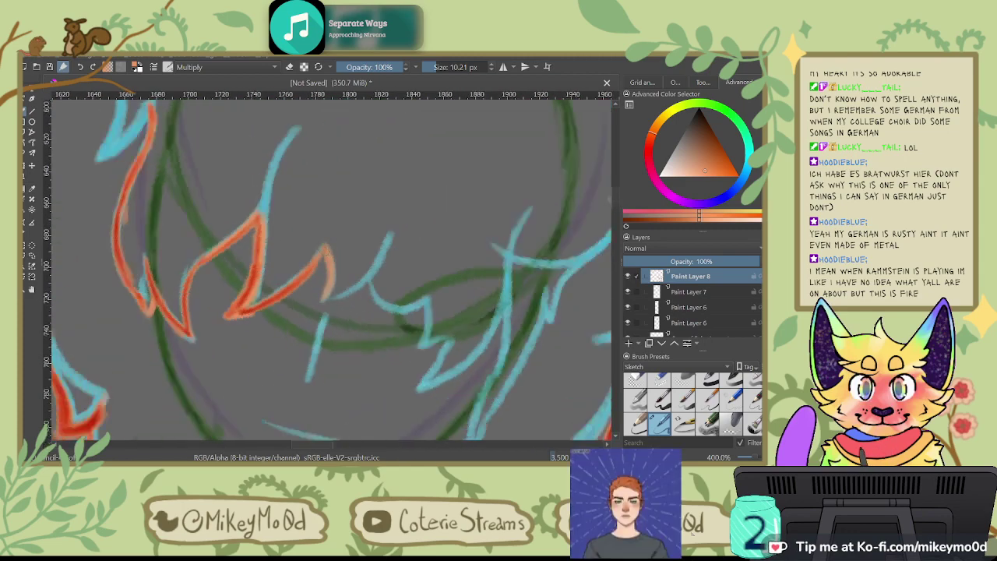
key(6)
key(6)
key(6)
key(6)
mouse_move(208, 196)
mouse_down()
mouse_move(219, 246)
mouse_move(209, 196)
mouse_up()
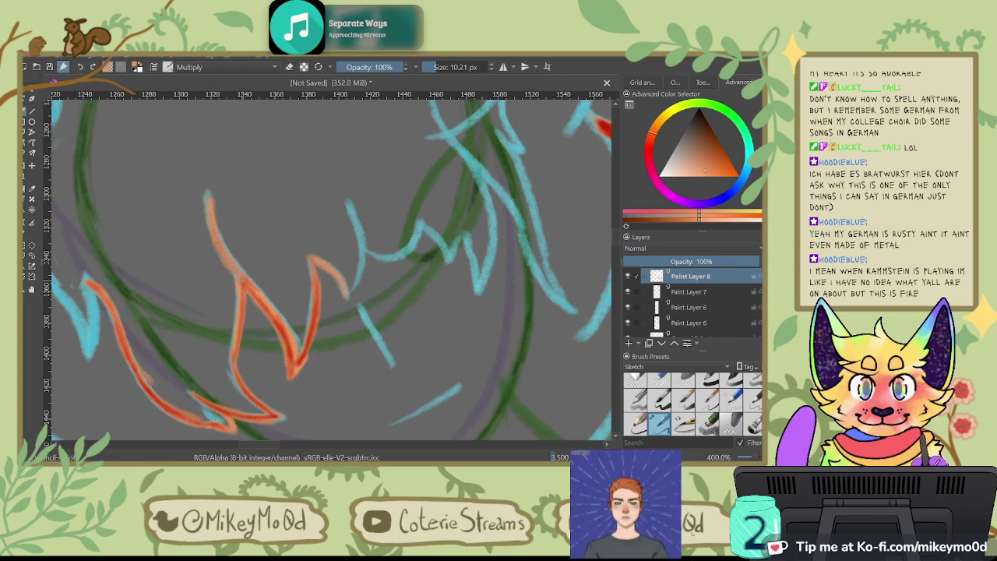
key(ctrl+z)
mouse_move(236, 273)
mouse_down()
mouse_move(193, 182)
mouse_move(202, 198)
mouse_up()
key(ctrl+z)
key(ctrl+z)
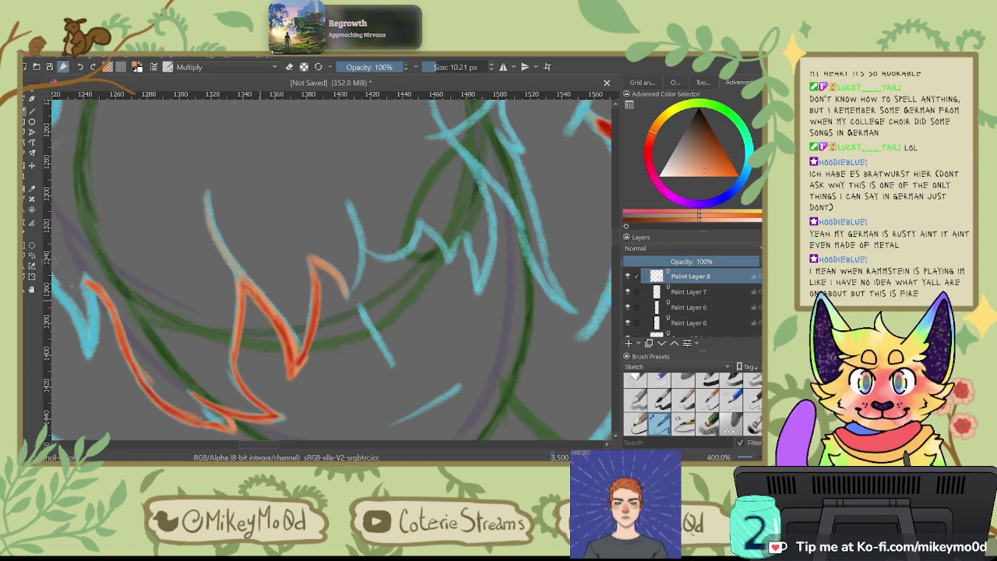
mouse_move(194, 224)
mouse_down()
mouse_move(259, 302)
mouse_move(256, 295)
mouse_up()
key(ctrl+z)
drag(197, 228, 231, 289)
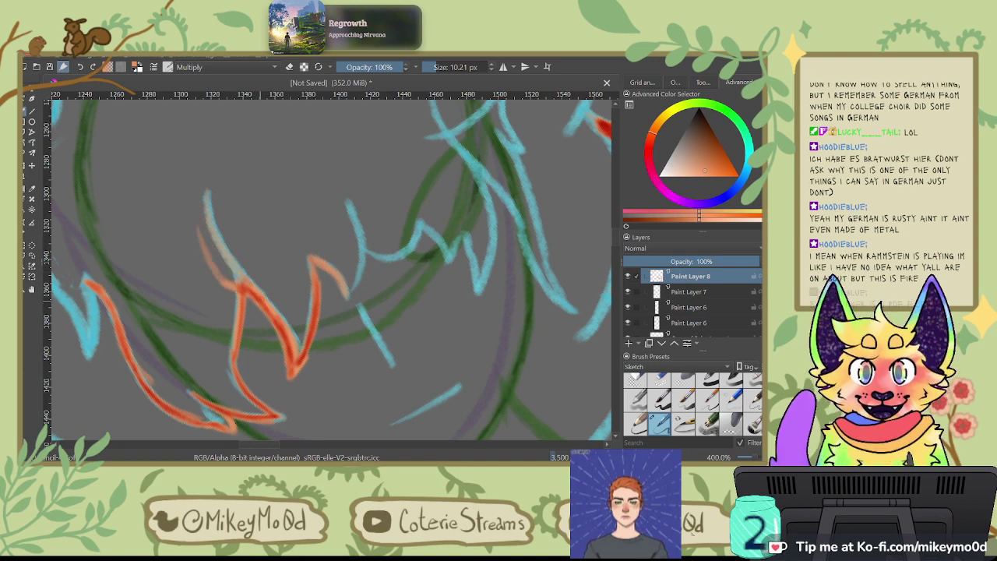
key(ctrl+z)
key(ctrl+z)
Step: Draw a curved strand rising from the notch above the first bang, and trace both sides of the second bang
drag(193, 189, 233, 274)
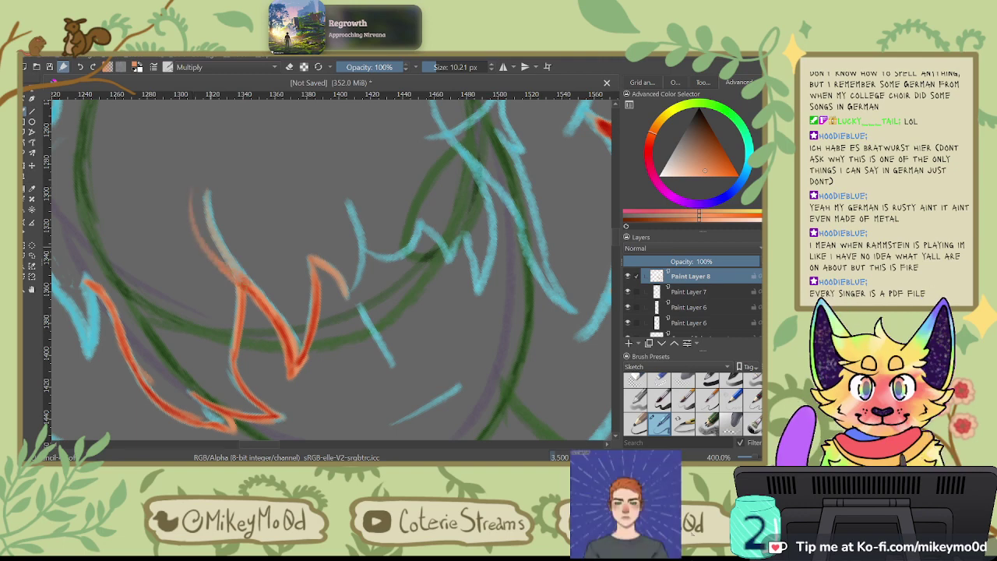
mouse_move(192, 193)
mouse_down()
mouse_move(226, 267)
mouse_move(211, 254)
mouse_up()
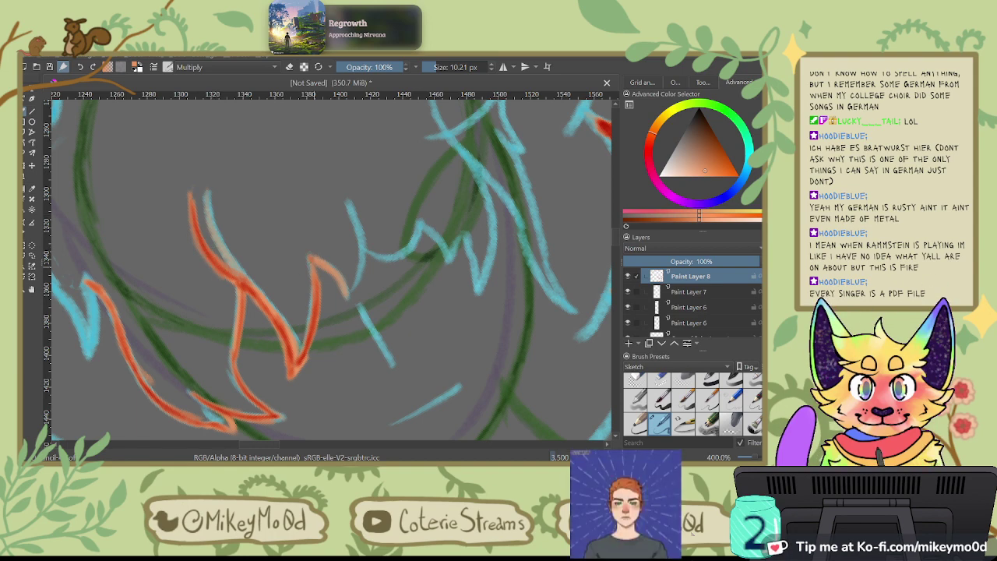
drag(346, 296, 310, 258)
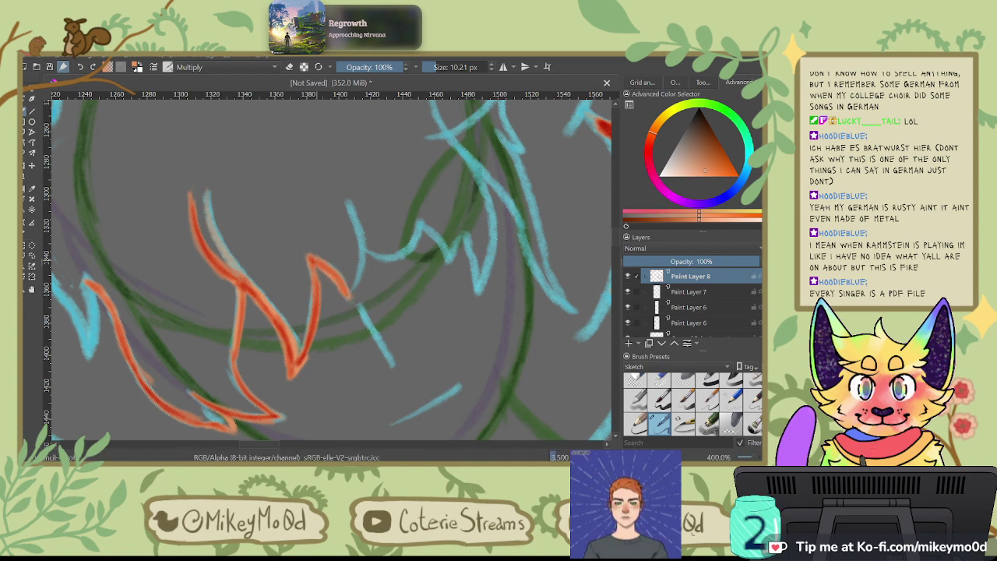
mouse_move(361, 278)
mouse_down()
mouse_move(367, 229)
mouse_move(351, 199)
mouse_up()
drag(364, 255, 349, 204)
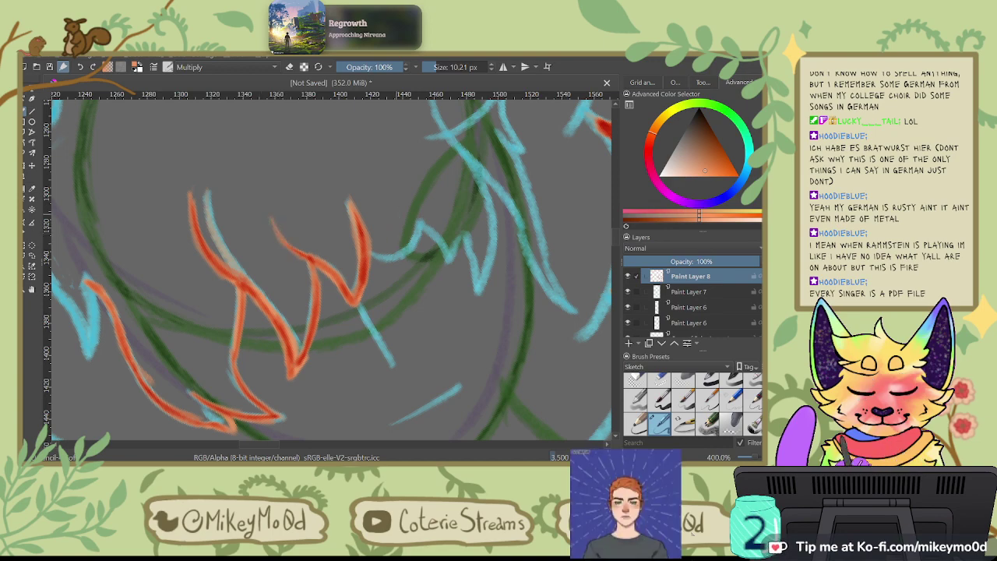
key(4)
key(4)
key(4)
key(4)
key(4)
key(4)
key(4)
key(4)
key(4)
key(4)
key(4)
key(4)
key(4)
key(4)
key(4)
key(4)
mouse_move(356, 307)
mouse_down()
mouse_move(403, 202)
mouse_move(363, 266)
mouse_up()
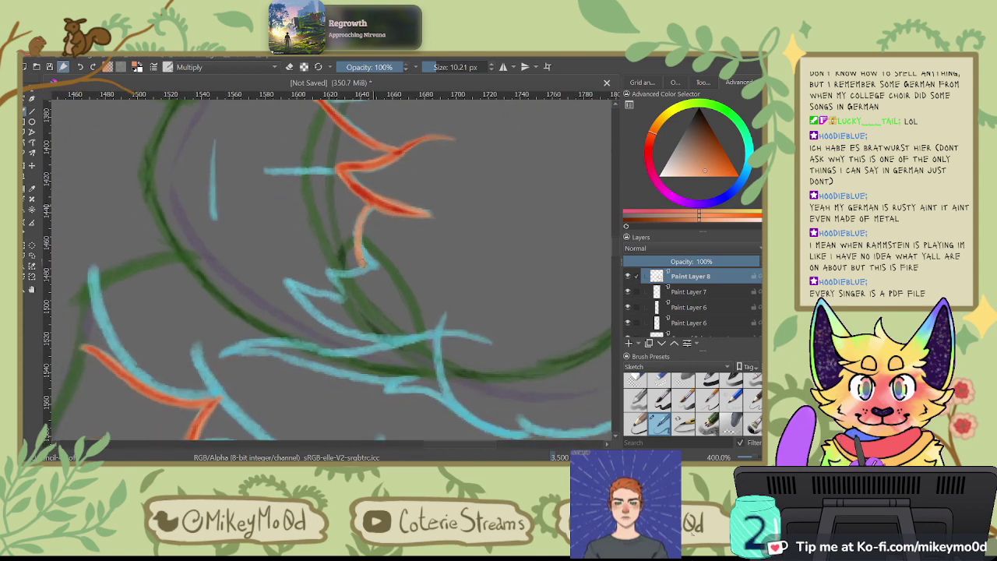
key(ctrl+z)
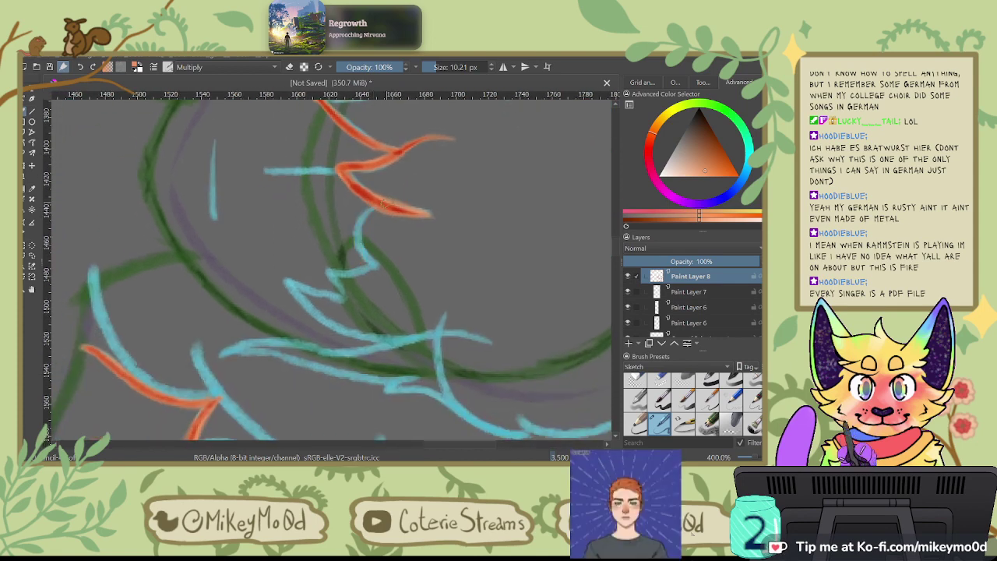
drag(365, 209, 380, 274)
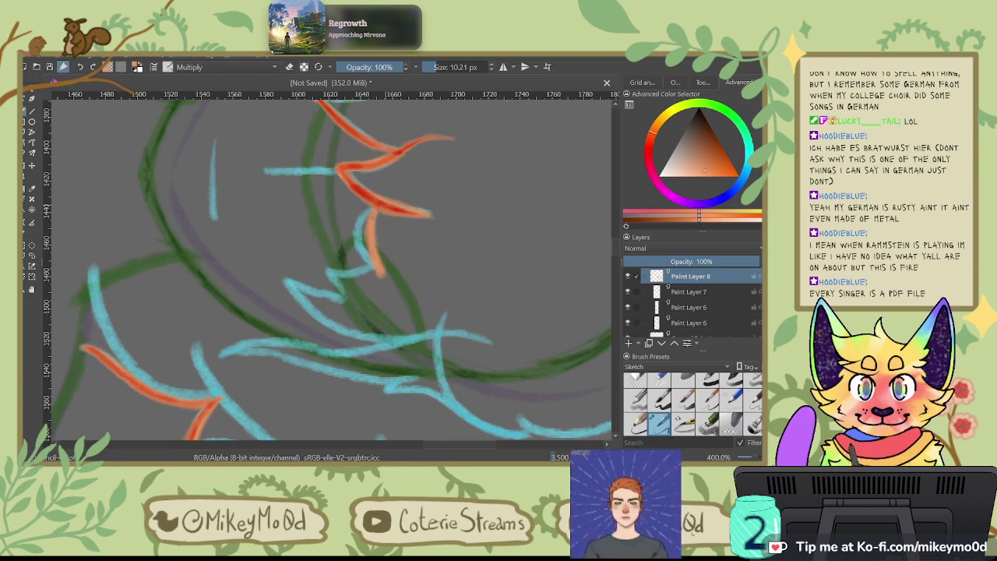
key(ctrl+z)
key(5)
drag(328, 267, 331, 312)
key(ctrl+z)
drag(309, 223, 254, 293)
key(4)
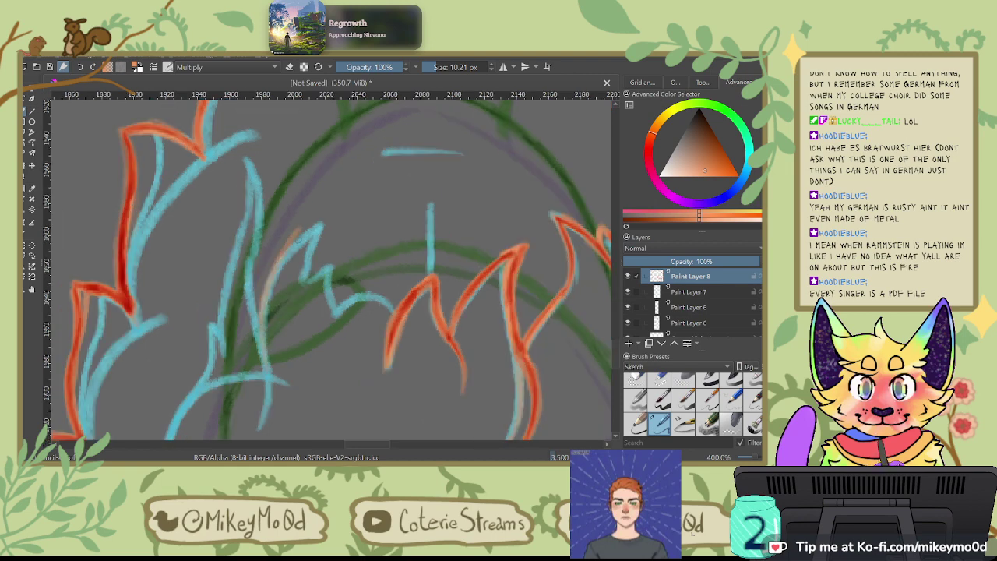
drag(266, 307, 309, 215)
key(ctrl+z)
key(ctrl+z)
key(ctrl+z)
key(ctrl+z)
key(ctrl+z)
mouse_move(298, 226)
mouse_down()
mouse_move(269, 282)
mouse_move(260, 371)
mouse_up()
drag(294, 209, 291, 230)
drag(276, 281, 264, 309)
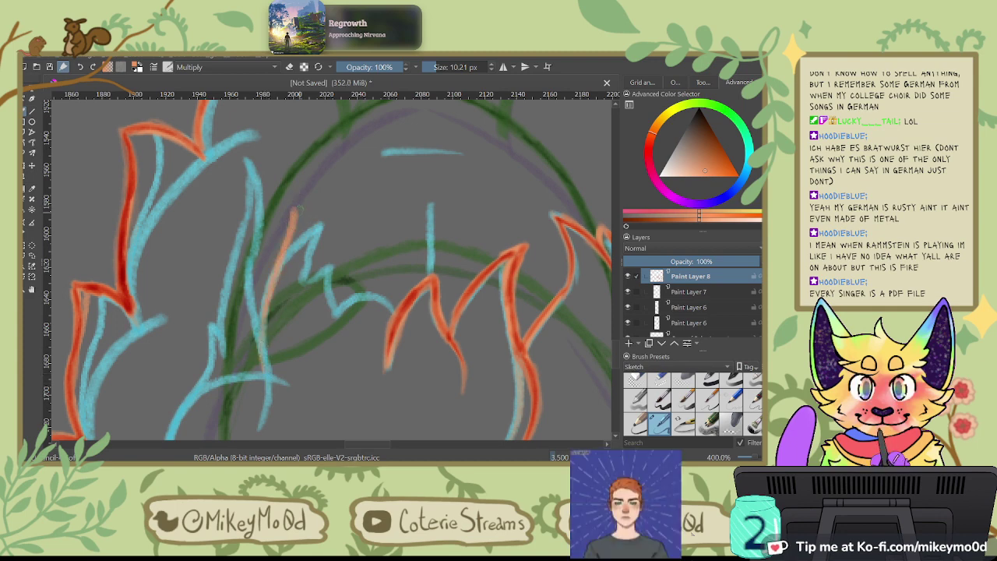
mouse_move(313, 258)
mouse_down()
mouse_move(296, 210)
mouse_move(317, 271)
mouse_up()
mouse_move(302, 226)
mouse_down()
mouse_move(346, 196)
mouse_move(406, 246)
mouse_move(388, 322)
mouse_up()
key(ctrl+z)
key(ctrl+z)
key(ctrl+z)
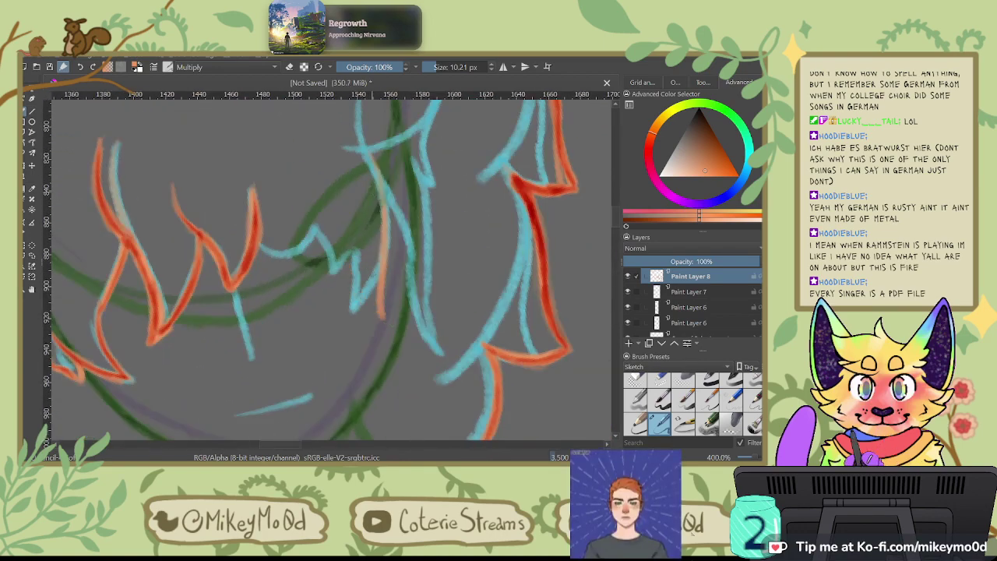
Step: Trace the long viewer-right bang down to its tip in orange, with a short hooked underside
mouse_move(381, 184)
mouse_down()
mouse_move(403, 305)
mouse_move(361, 266)
mouse_up()
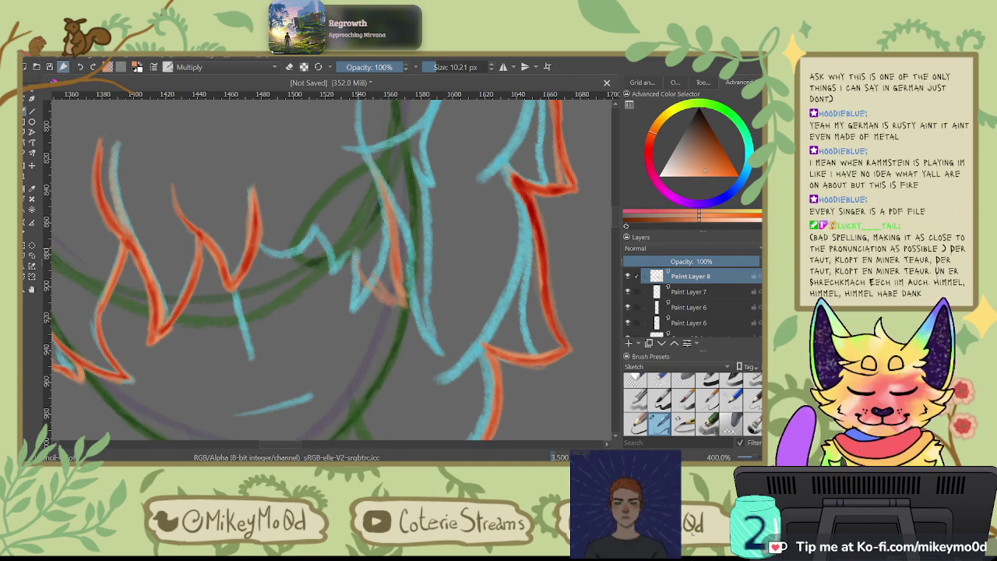
key(ctrl+z)
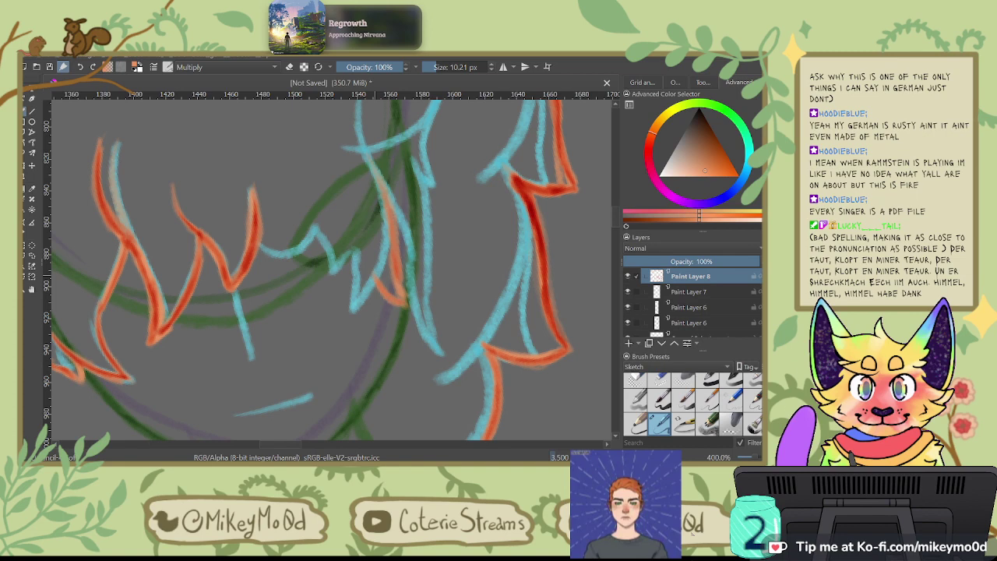
drag(384, 202, 401, 303)
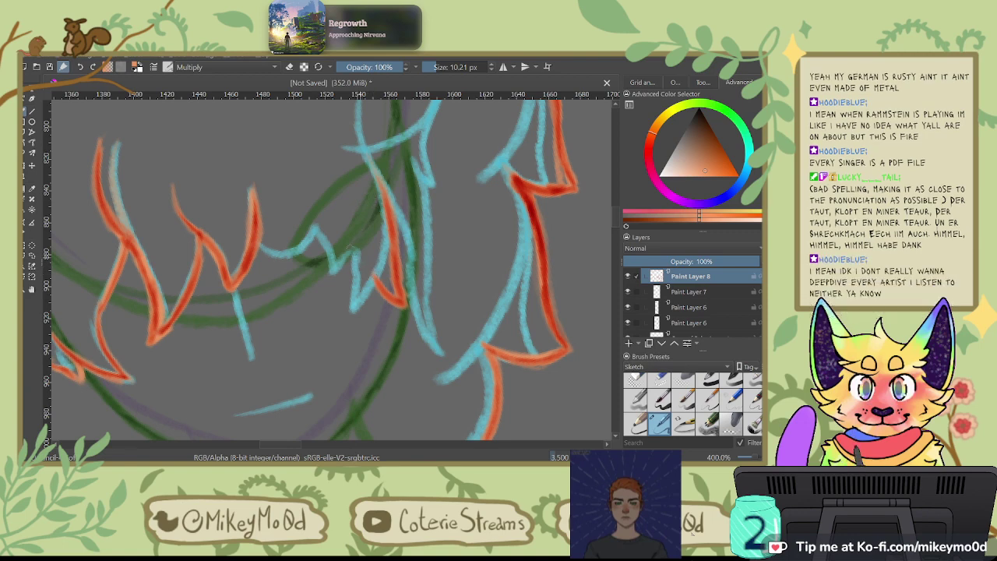
mouse_move(354, 251)
mouse_down()
mouse_move(341, 284)
mouse_move(372, 280)
mouse_up()
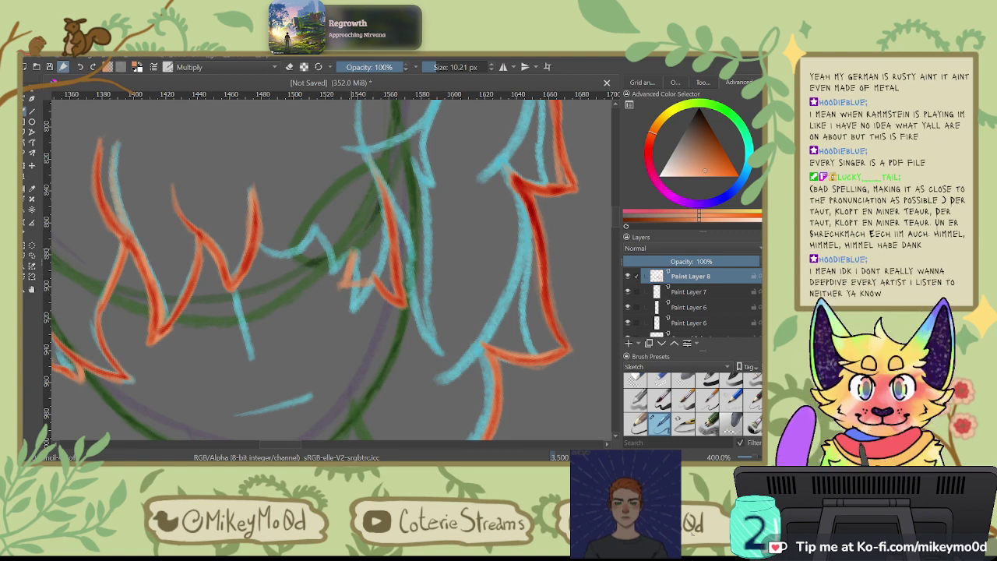
key(ctrl+z)
key(ctrl+z)
Step: Trace the slanted side of the small bang between the second bang and the viewer-right one, rotating the canvas for the stroke
key(4)
key(4)
mouse_move(294, 239)
mouse_down()
mouse_move(337, 274)
mouse_move(337, 246)
mouse_move(340, 274)
mouse_up()
key(ctrl+z)
key(ctrl+z)
key(ctrl+z)
drag(299, 243, 338, 278)
key(ctrl+z)
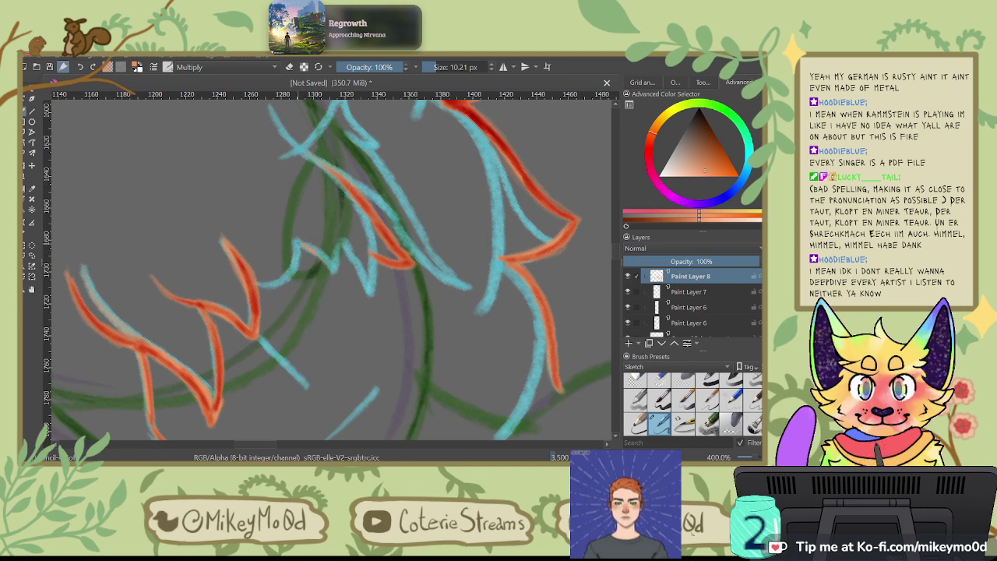
drag(315, 254, 332, 275)
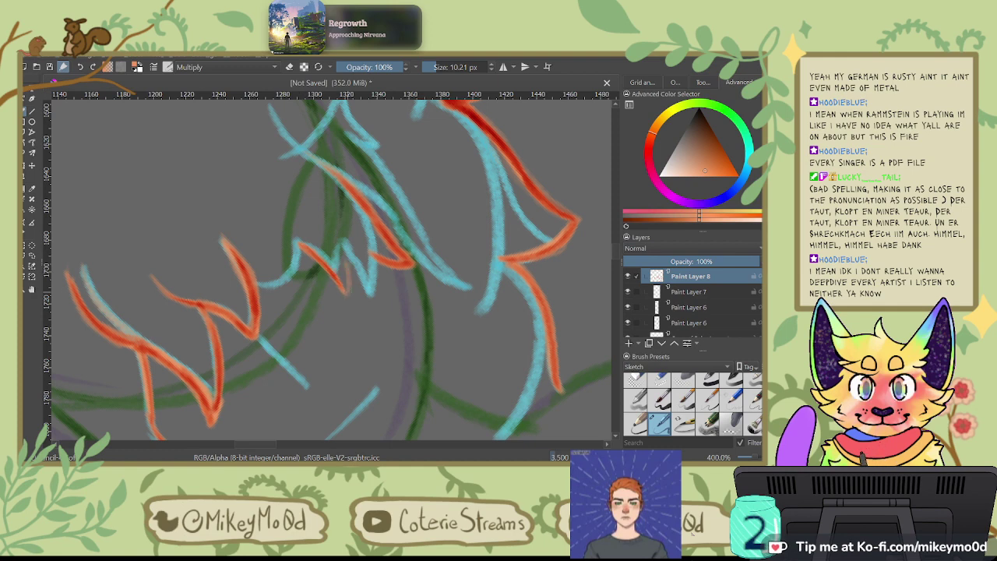
Step: Trace the small bang's other side up to its notch and extend the line to the tip of the viewer-right bang
drag(356, 244, 349, 292)
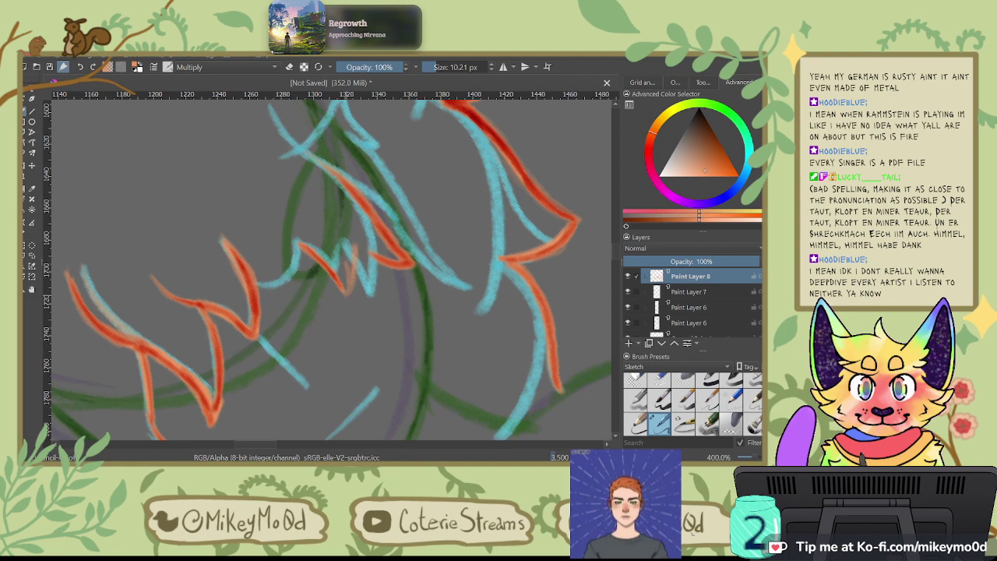
key(ctrl+z)
mouse_move(377, 260)
mouse_down()
mouse_move(410, 265)
mouse_move(368, 260)
mouse_move(382, 266)
mouse_up()
drag(343, 240, 386, 265)
drag(344, 239, 357, 251)
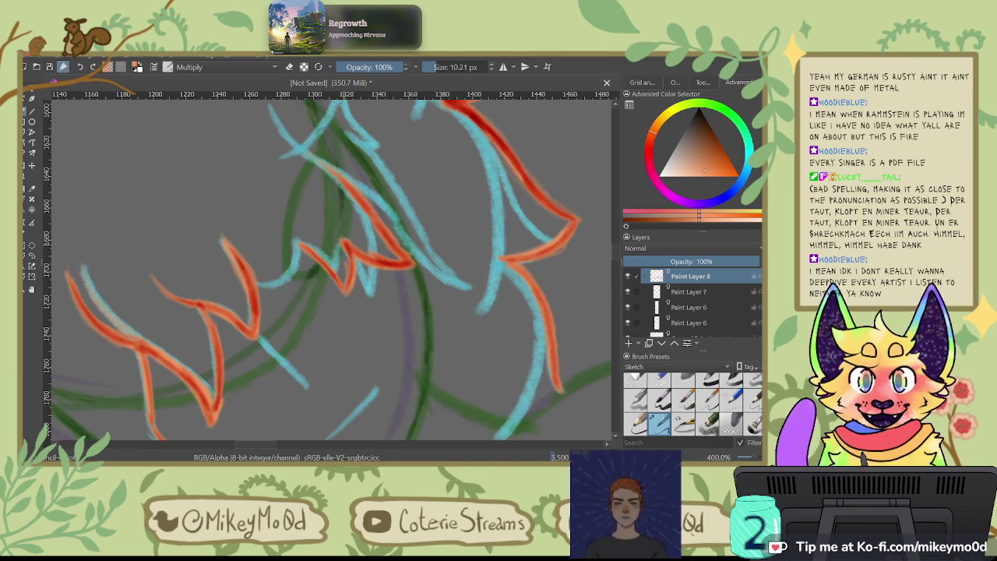
Step: Trace the short curve joining the second bang to the notch above the small viewer-right bang in orange
key(6)
key(6)
key(6)
key(6)
key(6)
key(6)
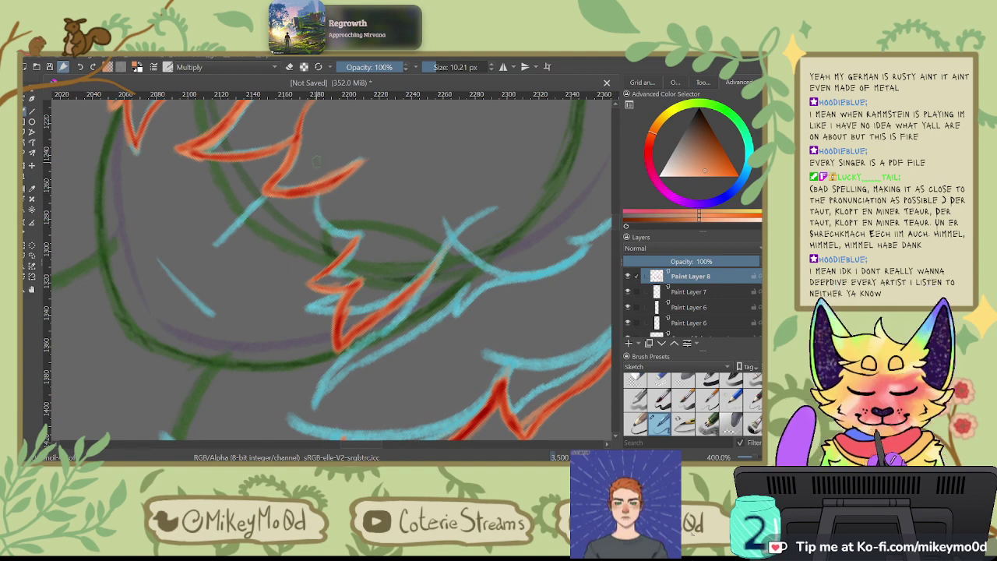
drag(342, 237, 316, 198)
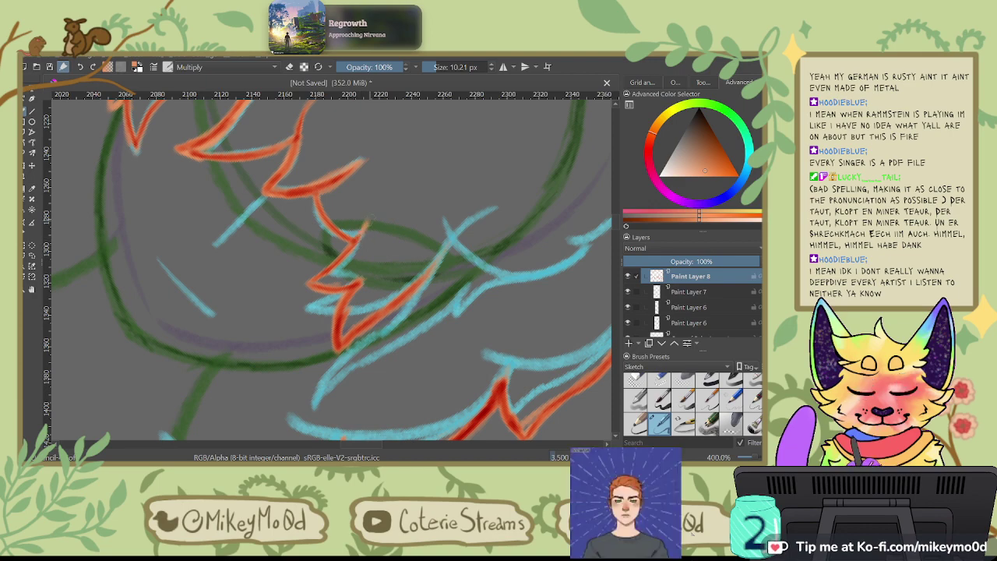
Step: Trace the outer side of the long viewer-right bang, redoing the stroke so that it meets the bang's tip
key(4)
key(4)
key(4)
key(4)
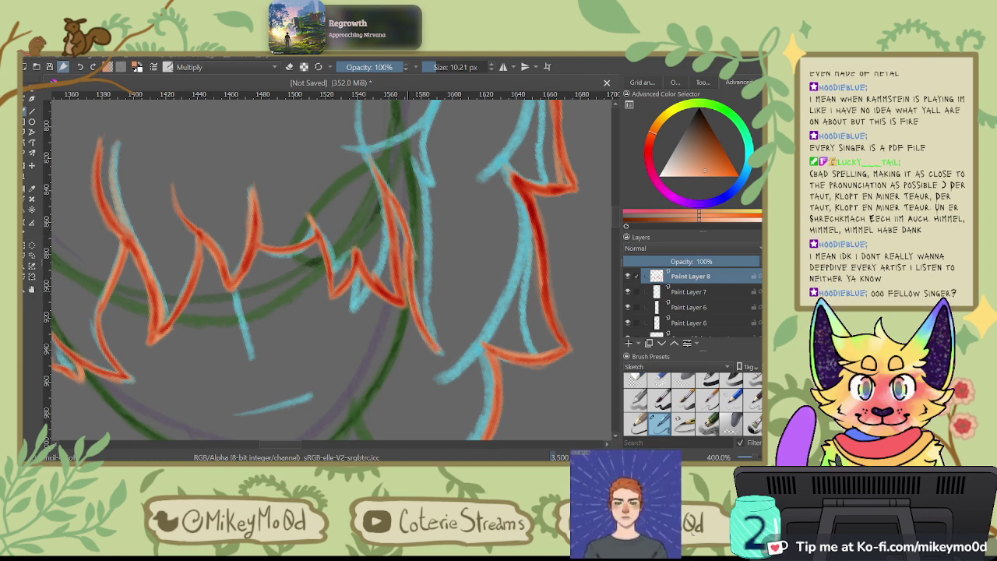
key(4)
key(4)
key(4)
key(4)
key(4)
key(4)
key(4)
key(4)
key(4)
key(4)
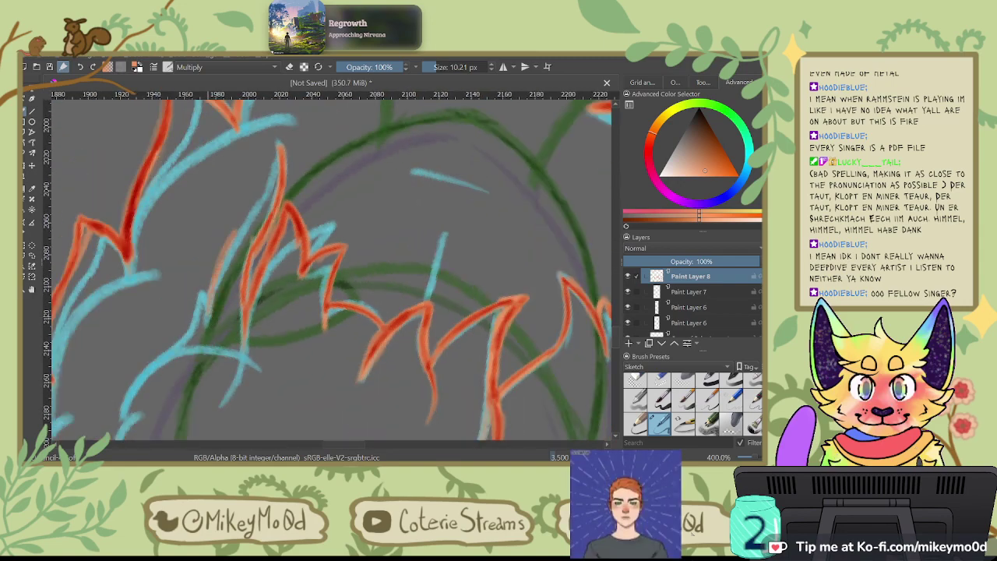
drag(258, 201, 236, 230)
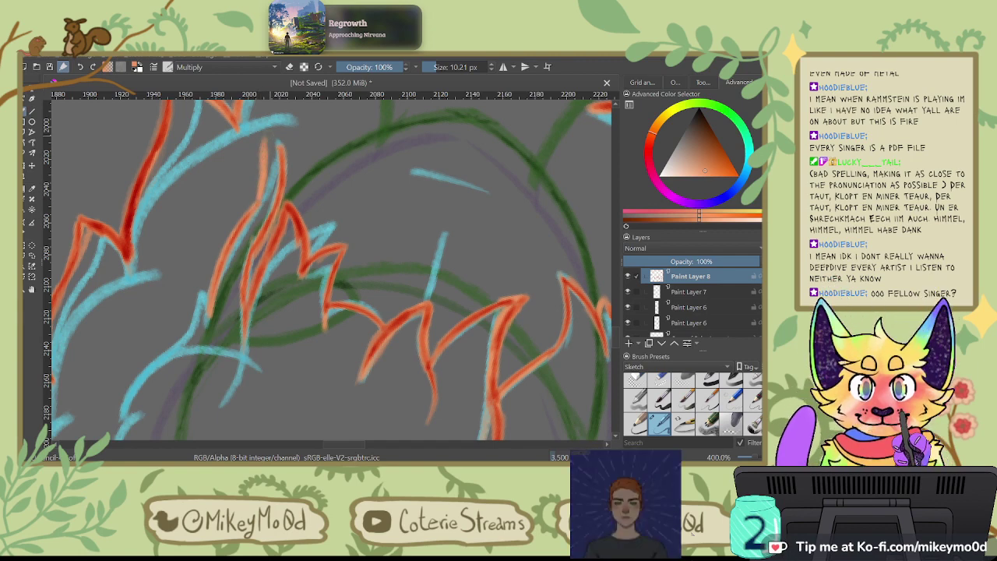
key(ctrl+z)
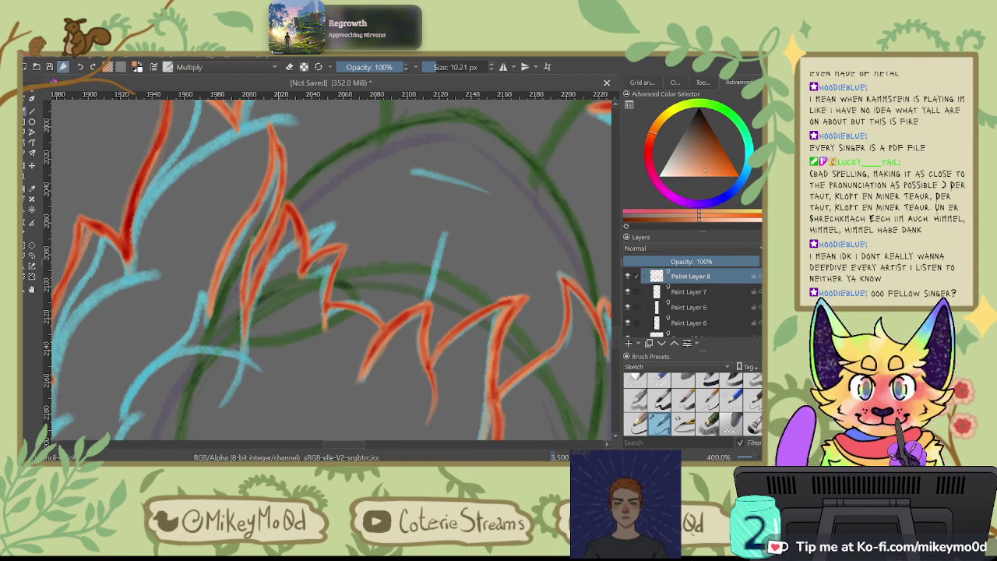
Step: Go over the inner line of the long viewer-right bang, erase its thick overlapping part, and turn eraser mode off
key(6)
key(6)
key(6)
key(6)
key(6)
key(6)
key(6)
key(6)
key(6)
key(6)
key(6)
key(6)
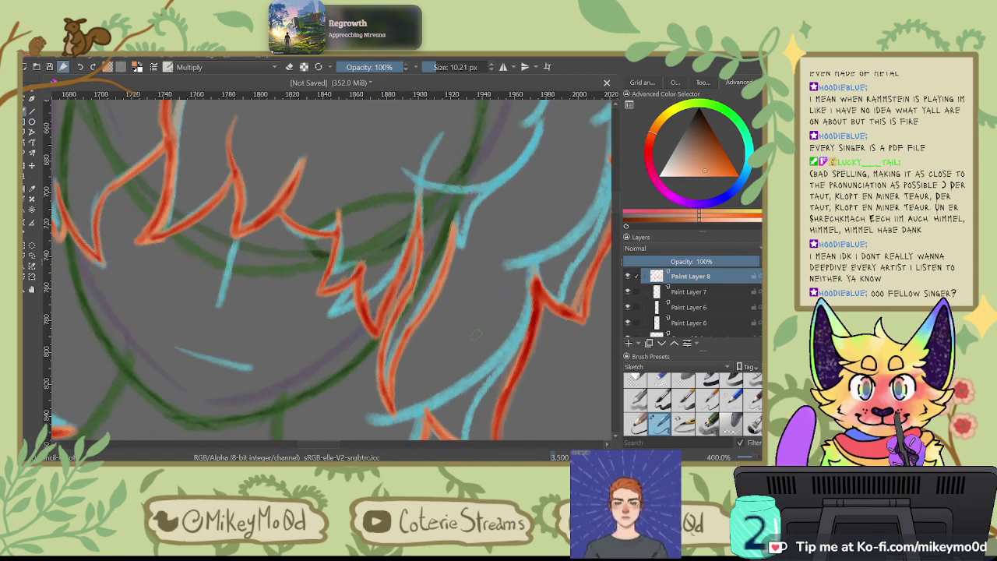
key(4)
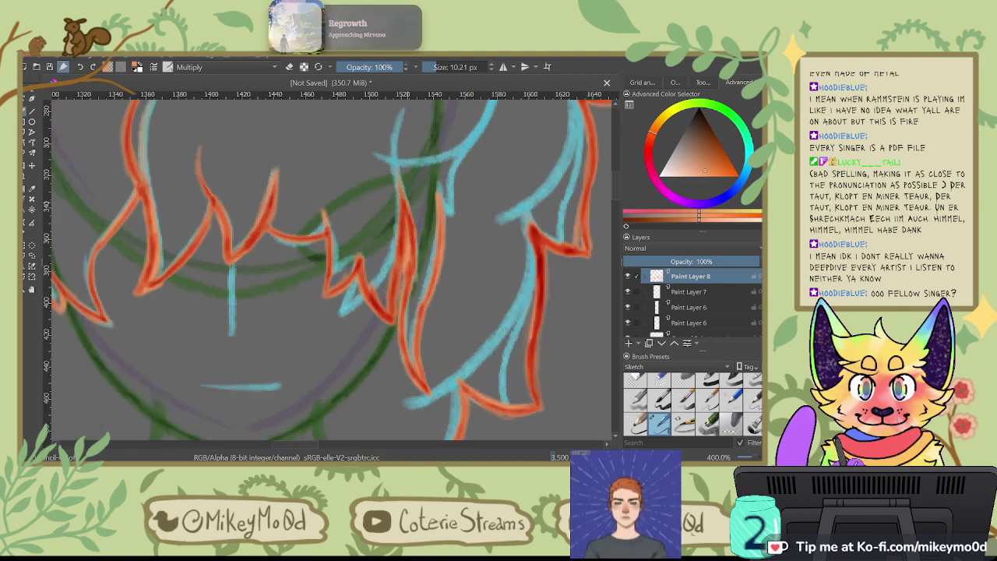
drag(402, 220, 408, 289)
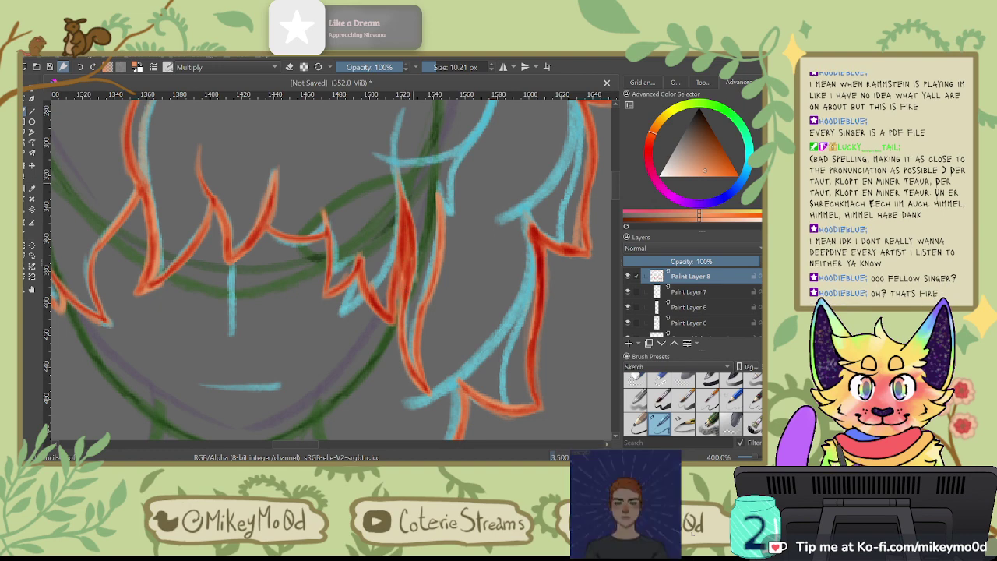
key(e)
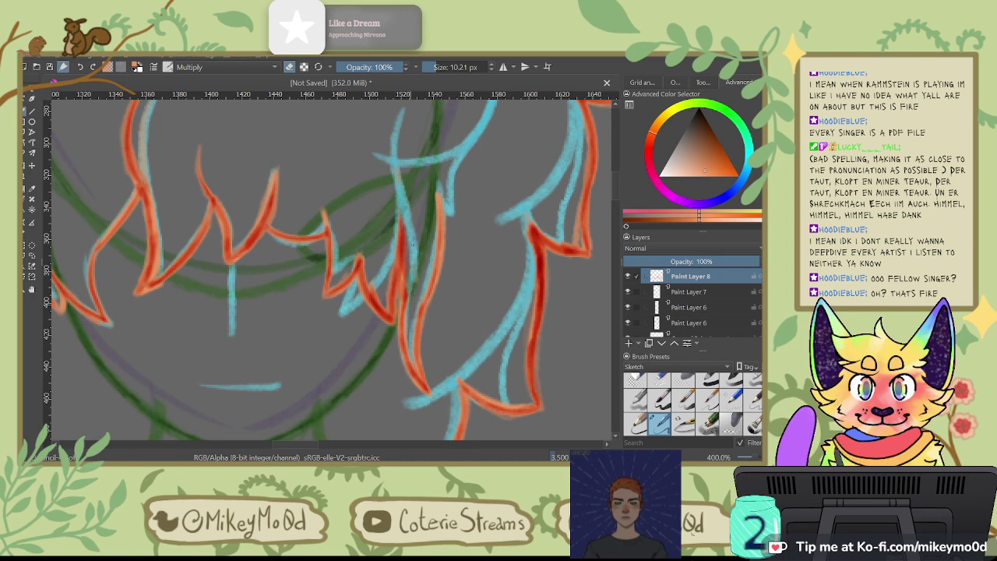
click(292, 69)
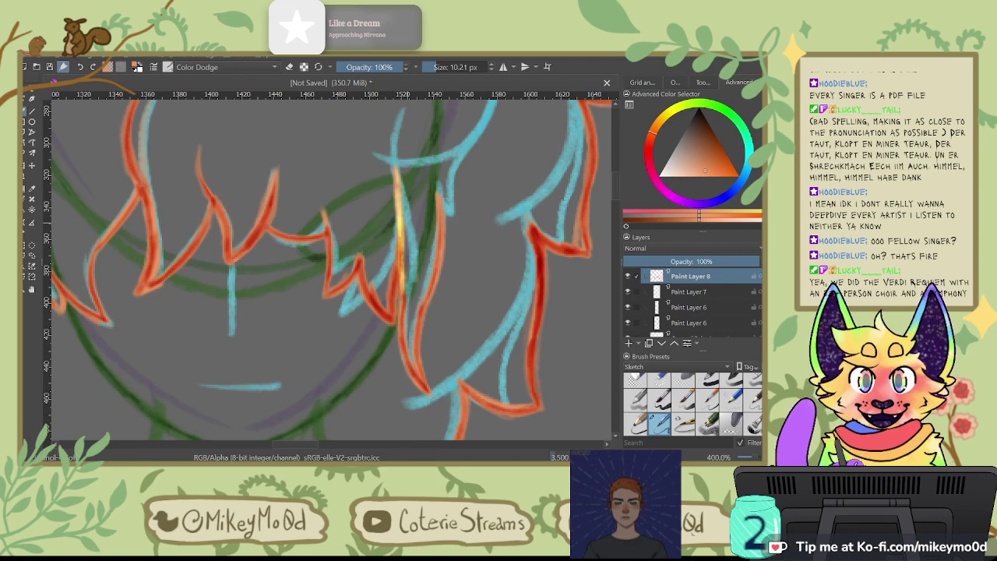
Step: Go over the inner line of the long viewer-right bang with the brush in Color Dodge mode
key(4)
key(4)
key(4)
key(4)
key(4)
key(4)
key(4)
key(4)
key(4)
key(4)
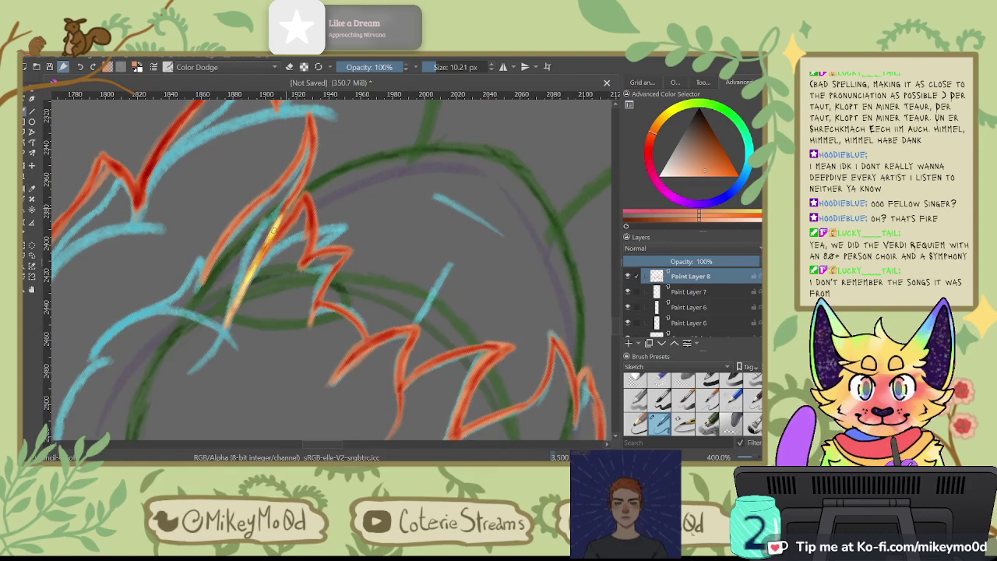
drag(264, 247, 243, 289)
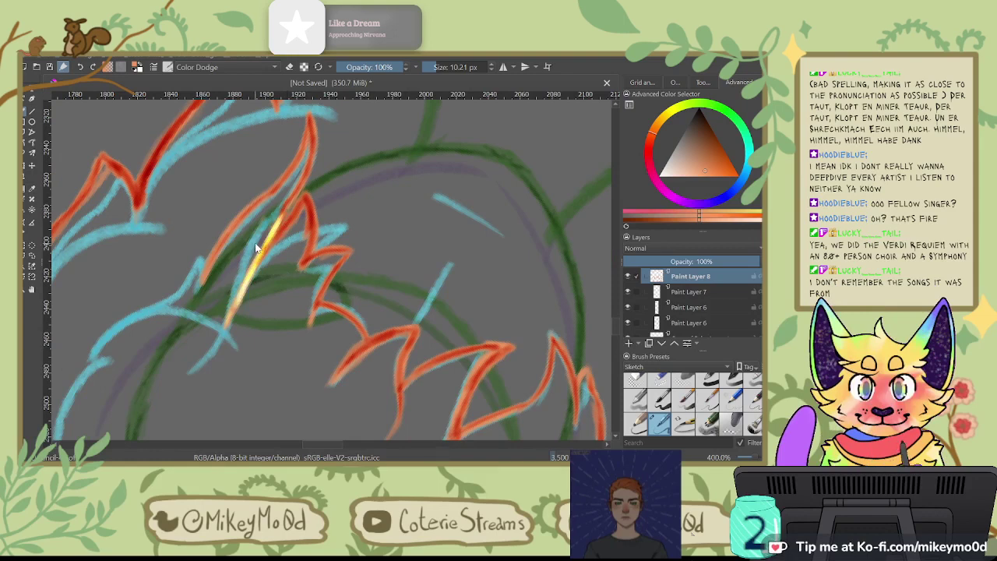
click(285, 222)
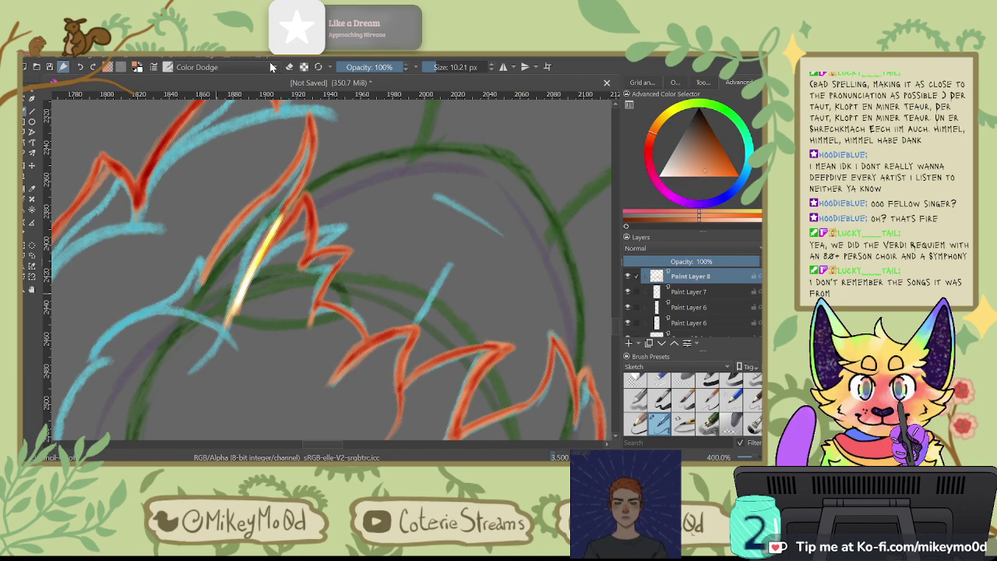
Step: Continue the outline from the long bang's outer side through a small notch and along the curved strand behind it
key(5)
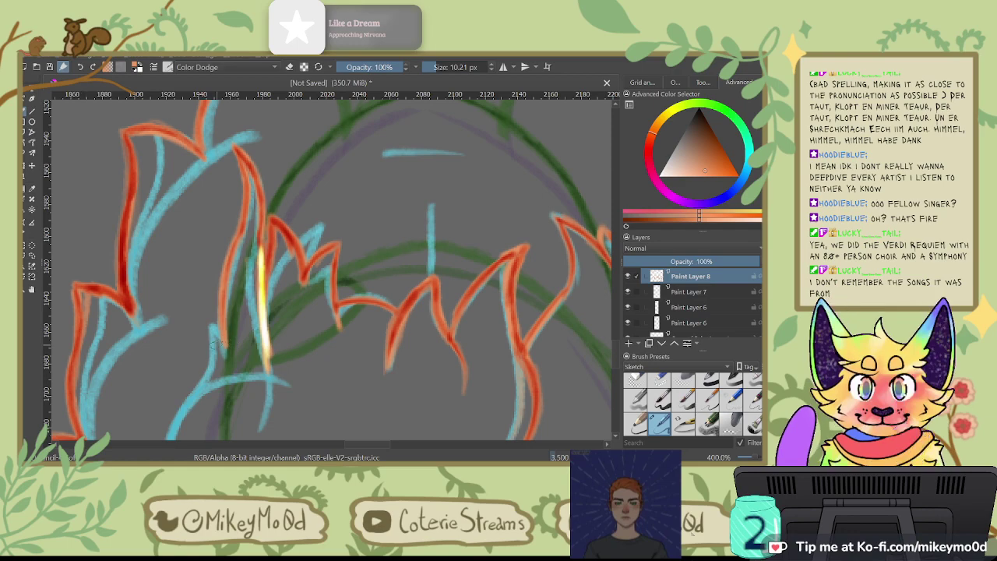
drag(221, 338, 445, 249)
drag(468, 161, 449, 307)
mouse_move(371, 205)
mouse_down()
mouse_move(375, 265)
mouse_move(394, 308)
mouse_up()
drag(412, 210, 382, 310)
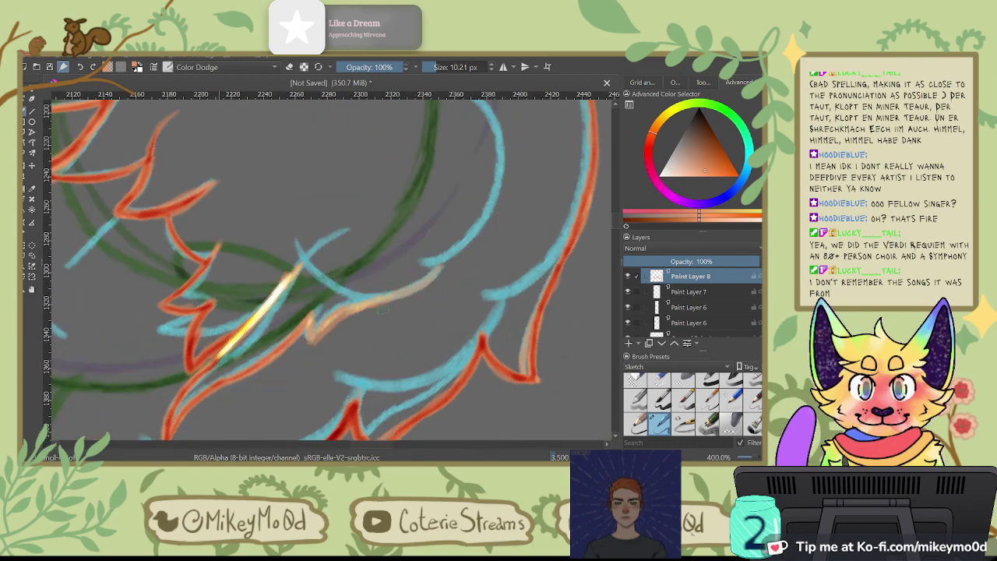
Step: Try a short test stroke beside the hair with the brush in Addition mode, and undo it
click(237, 60)
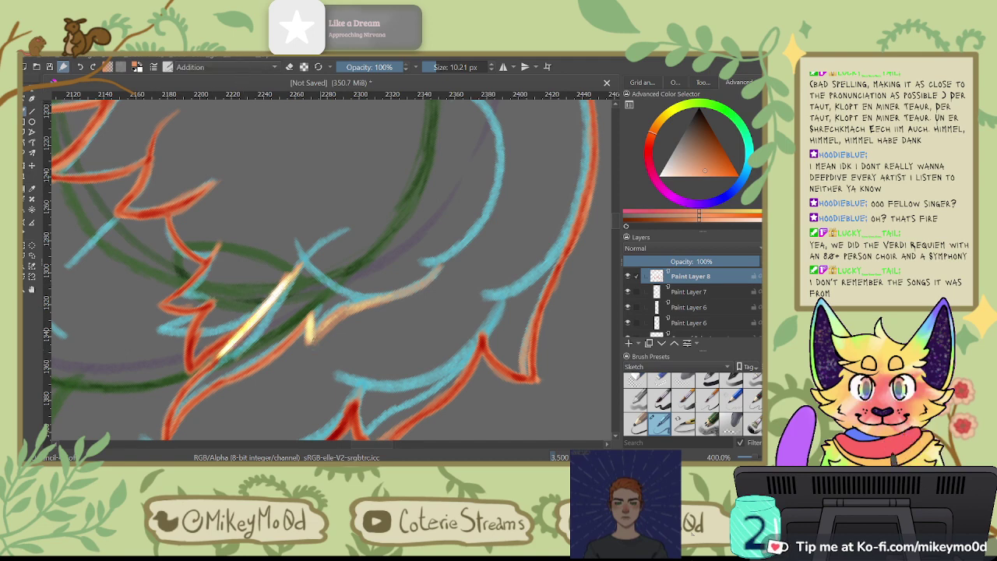
mouse_move(374, 247)
mouse_down()
mouse_move(384, 233)
mouse_move(382, 256)
mouse_up()
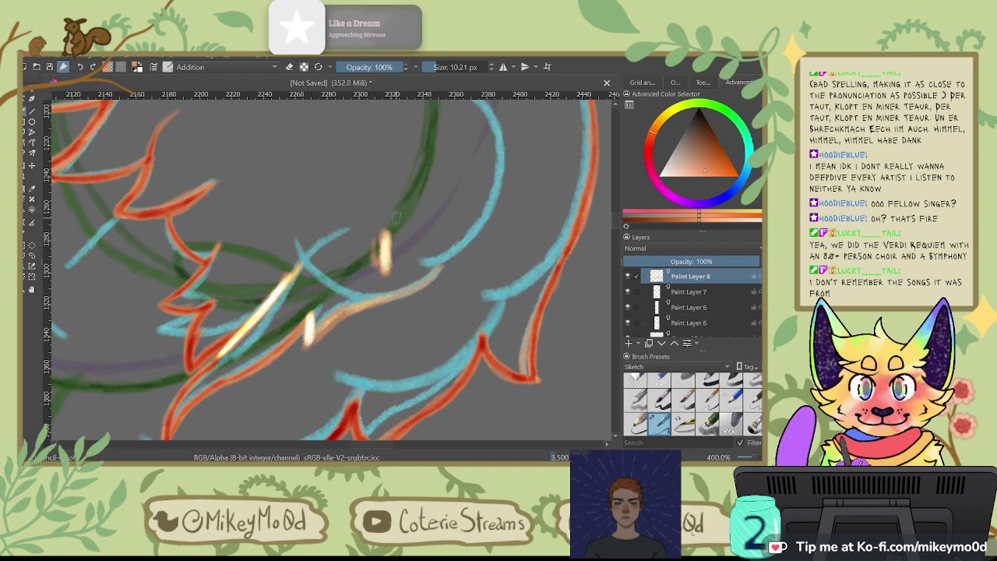
key(ctrl+z)
key(ctrl+z)
key(ctrl+z)
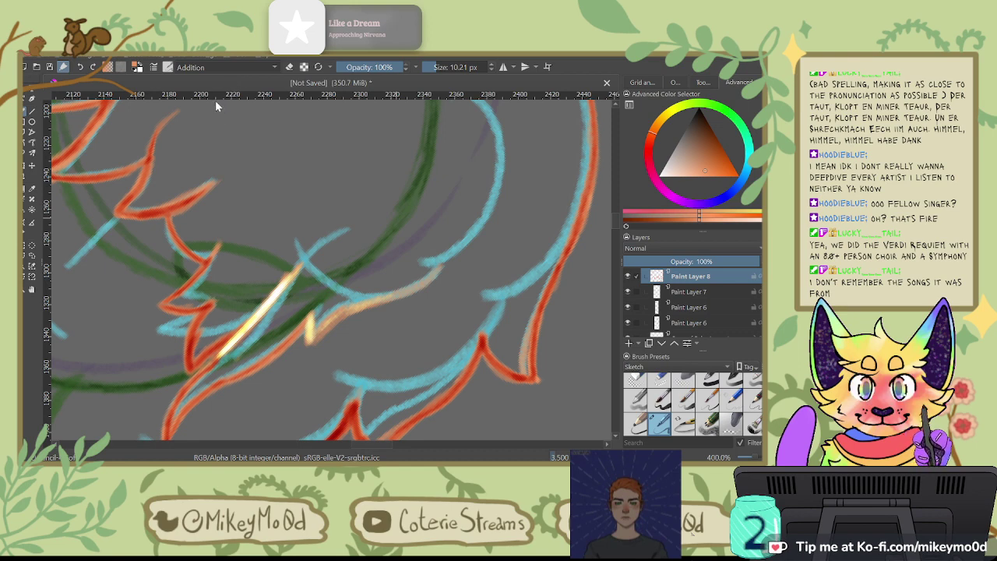
Step: Set the brush blending mode to Normal and repaint the bright inner line of the long bang in orange
key(alt+shift+n)
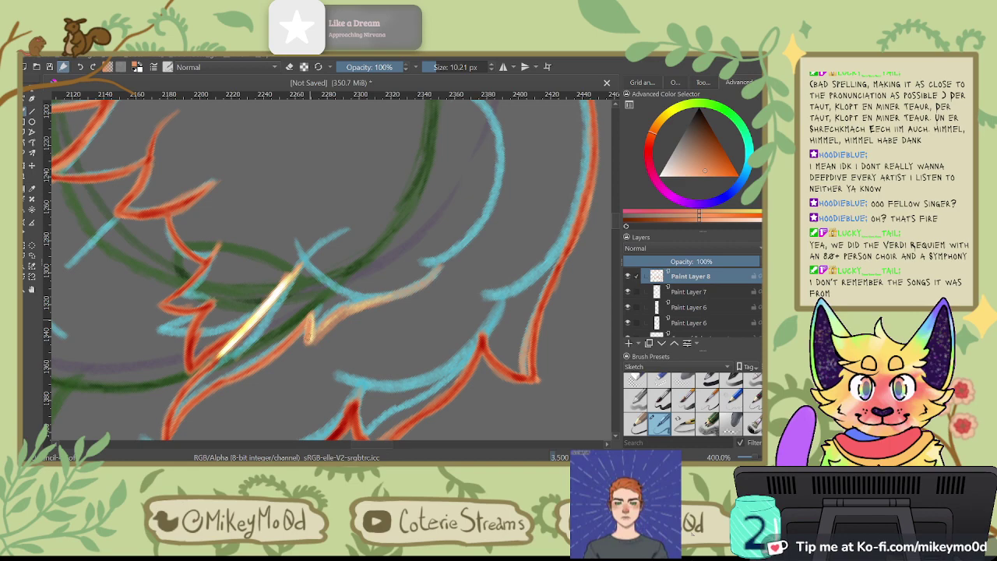
mouse_move(222, 354)
mouse_down()
mouse_move(270, 297)
mouse_move(383, 294)
mouse_move(380, 255)
mouse_up()
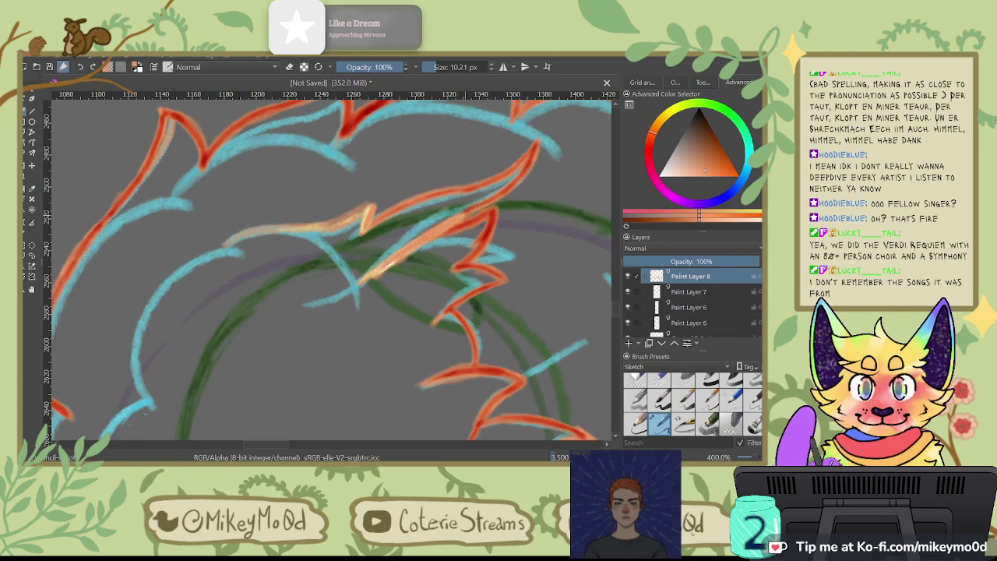
mouse_move(485, 203)
mouse_down()
mouse_move(455, 165)
mouse_move(348, 112)
mouse_move(372, 115)
mouse_up()
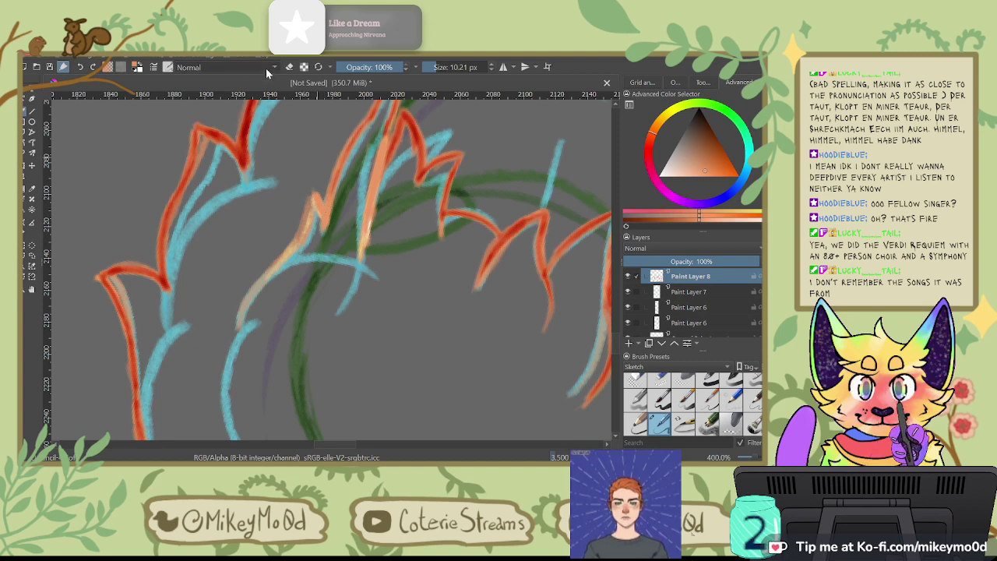
Step: Try a short test stroke below the strand with the brush in Darken mode, and undo it
click(269, 111)
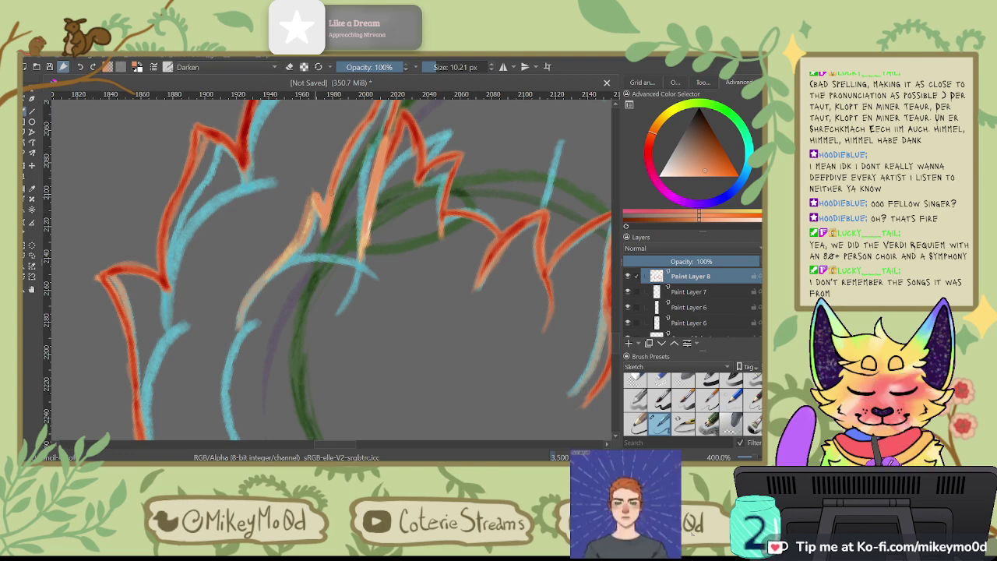
drag(315, 274, 339, 327)
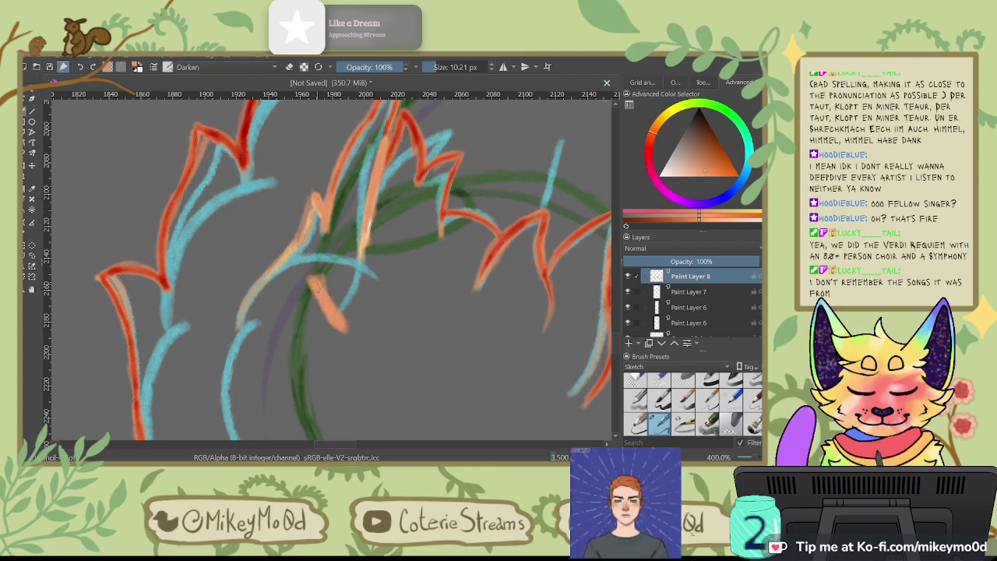
drag(315, 291, 341, 328)
key(ctrl+z)
key(ctrl+z)
key(ctrl+z)
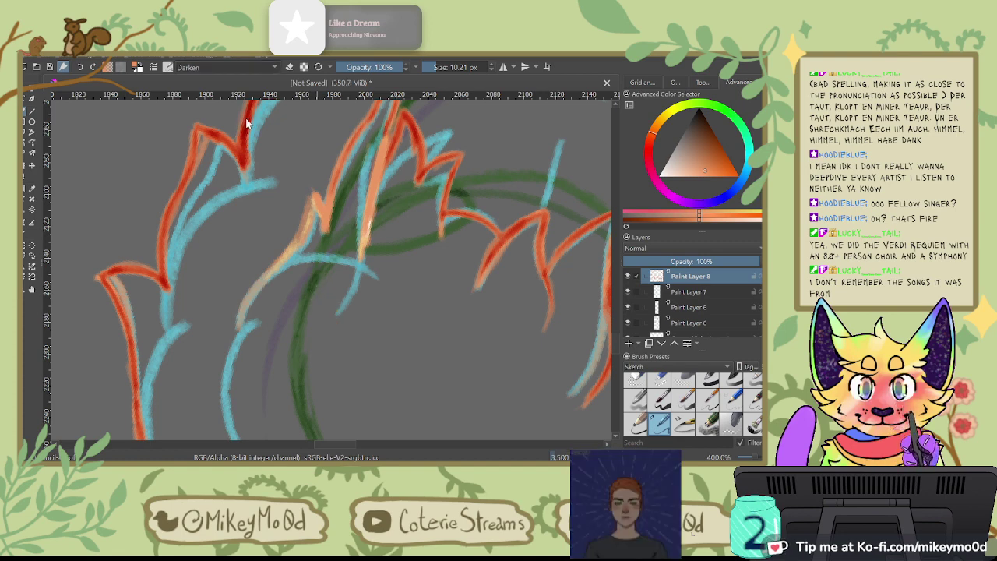
Step: Set the brush to Multiply, deepen the pale lines of the long bang and notch, and extend the strand behind them
key(alt+shift+m)
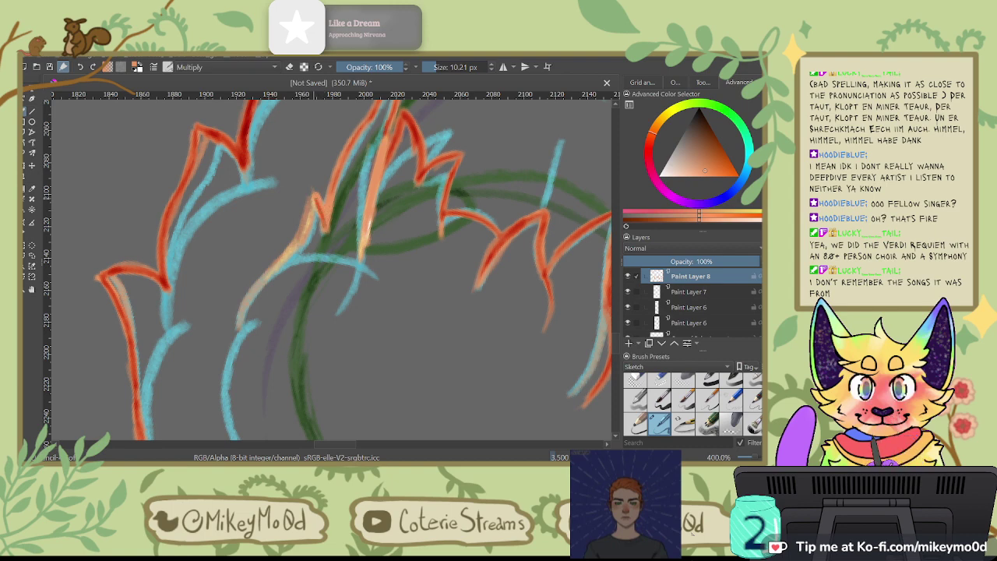
drag(381, 161, 384, 146)
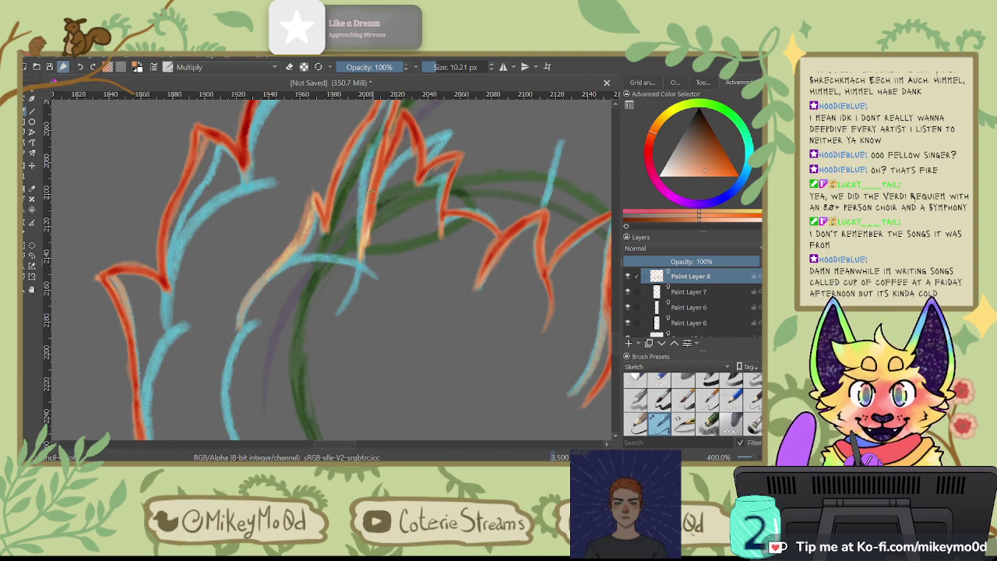
drag(354, 280, 450, 193)
drag(387, 176, 398, 243)
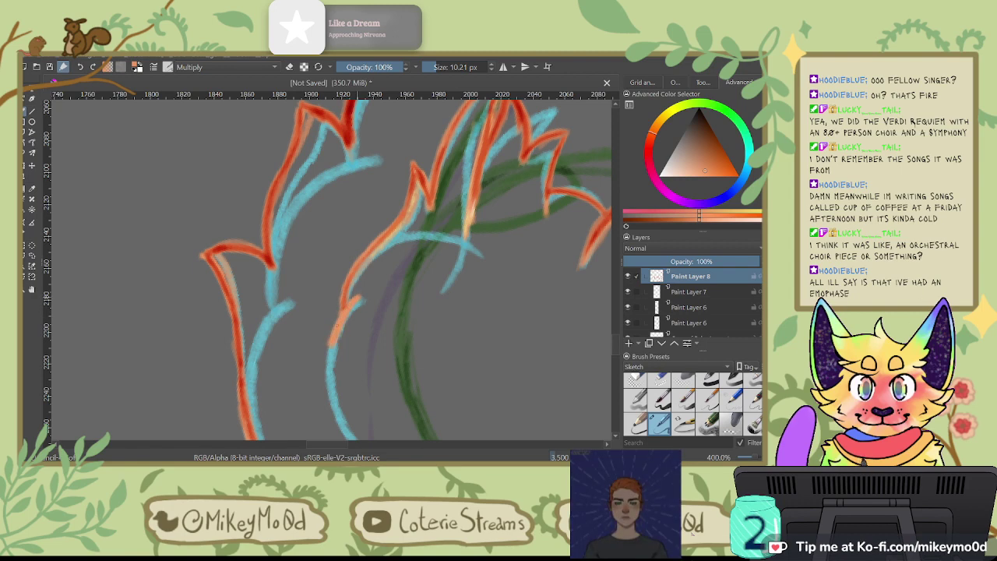
Step: Trace the large inner curve of the viewer-right hair from the small hook down to the next notch in orange
mouse_move(340, 331)
mouse_down()
mouse_move(374, 229)
mouse_move(362, 217)
mouse_move(353, 284)
mouse_up()
drag(355, 232, 351, 288)
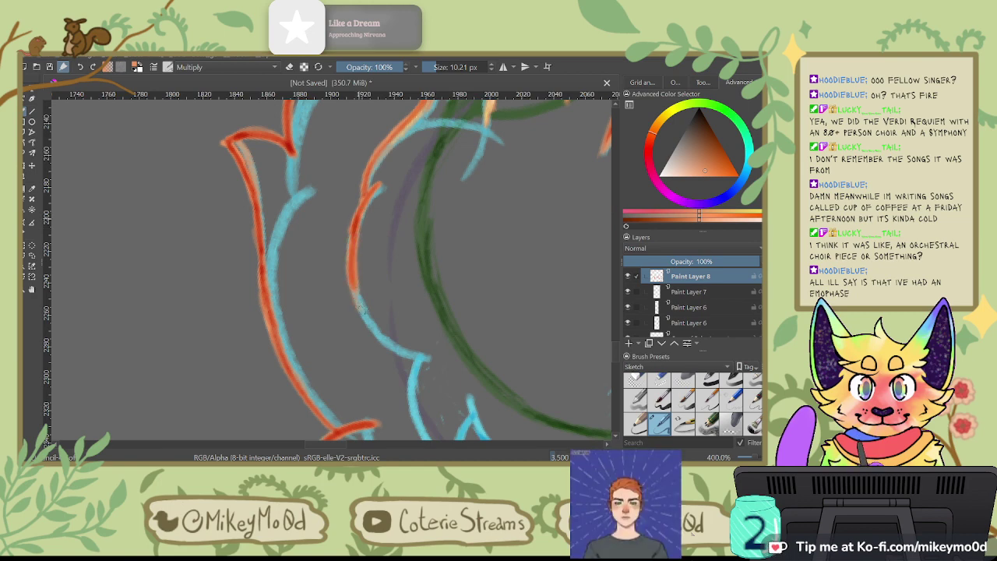
drag(369, 321, 421, 357)
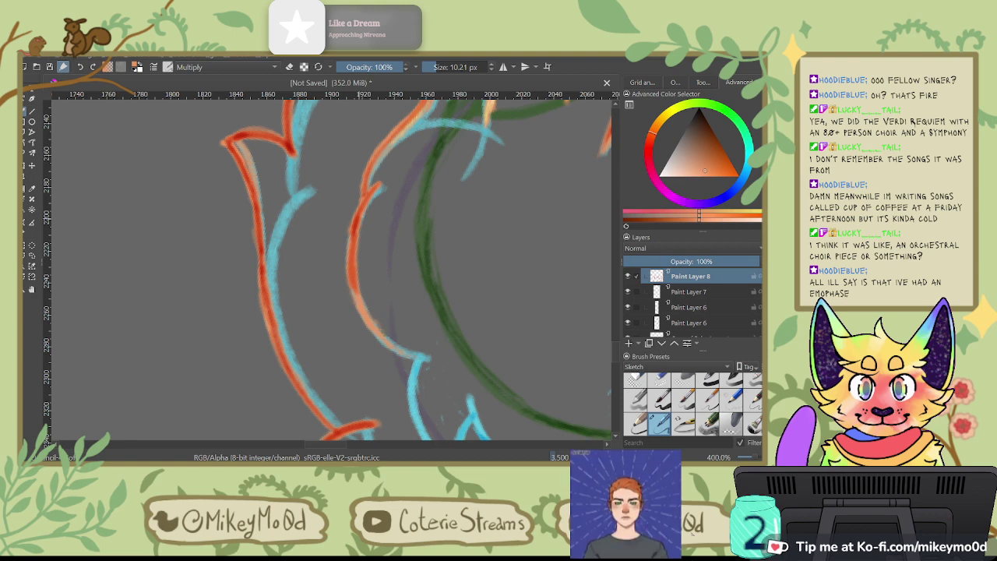
drag(363, 316, 373, 332)
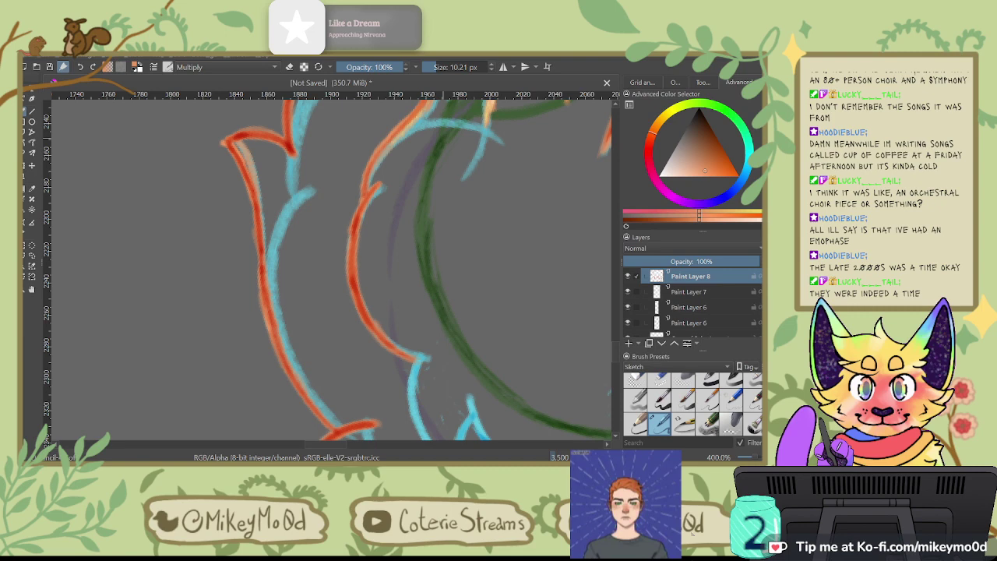
Step: Trace the outer side of the next tuft from that notch to its tip in orange, rotating the canvas for the stroke
drag(442, 145, 299, 436)
drag(216, 162, 417, 292)
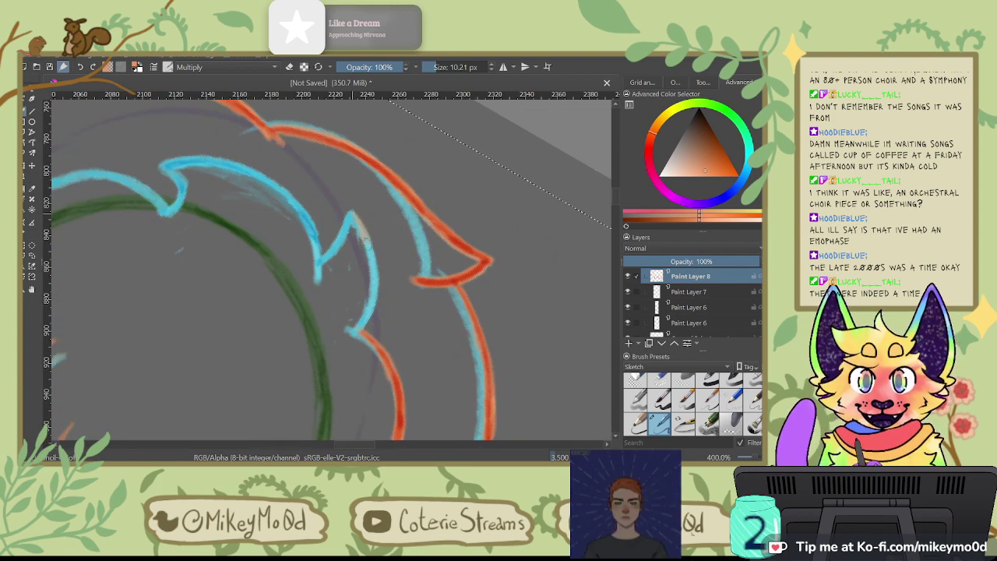
drag(355, 217, 373, 256)
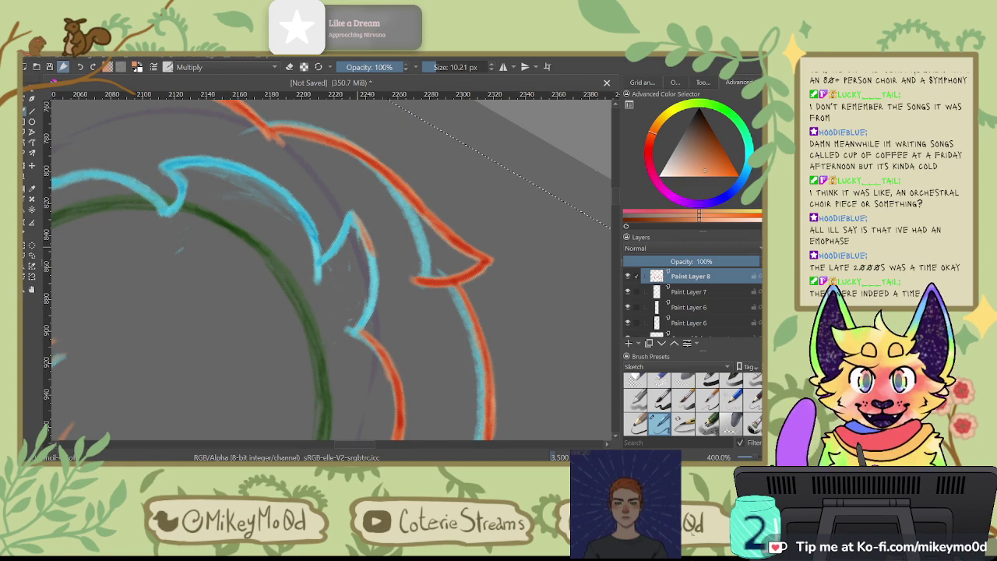
key(4)
key(4)
key(4)
key(4)
key(4)
key(4)
key(4)
key(4)
key(4)
key(4)
key(4)
key(4)
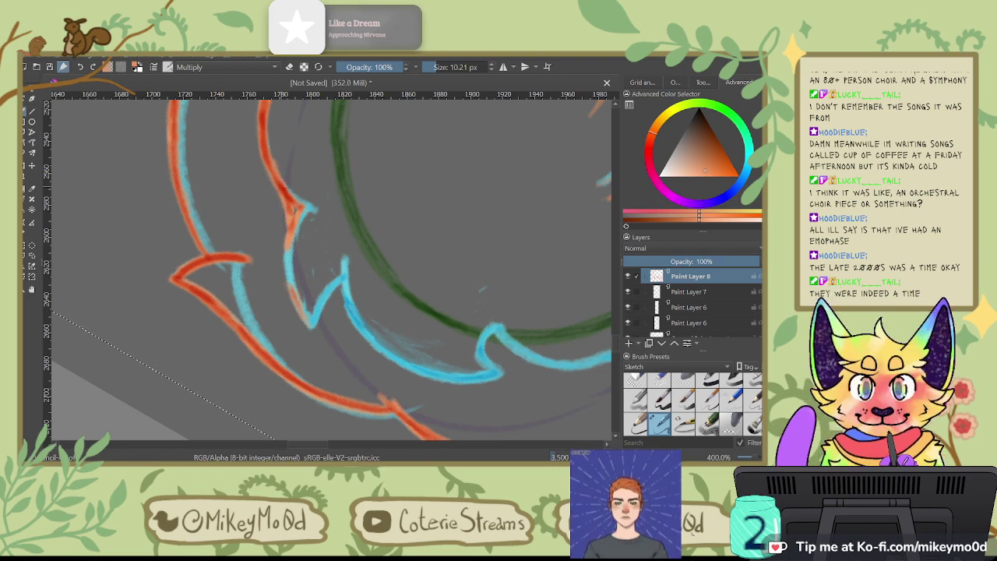
drag(291, 213, 292, 294)
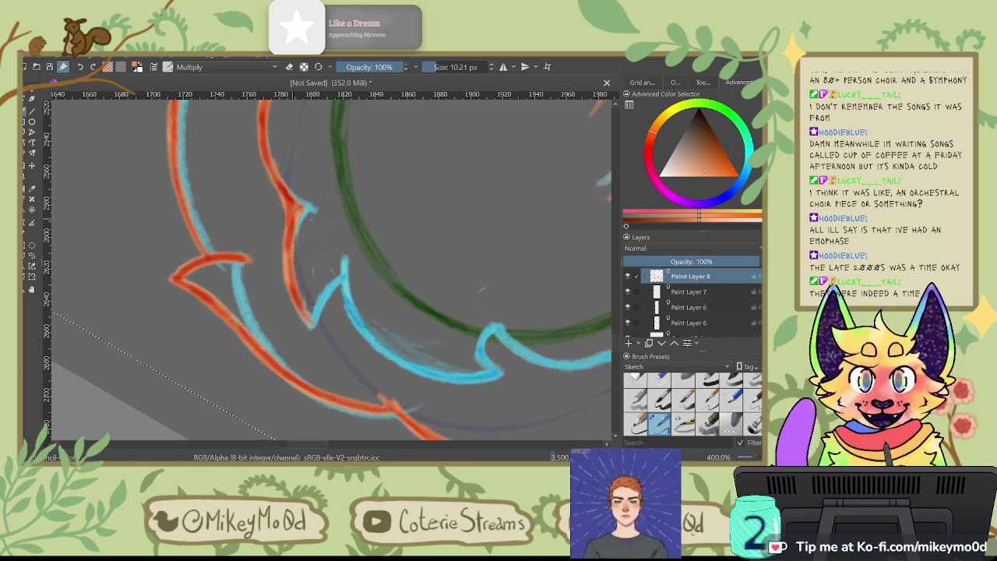
Step: Extend the tuft's tip beyond the cyan sketch and trace its short returning edge up to the next curve in orange
drag(296, 294, 341, 352)
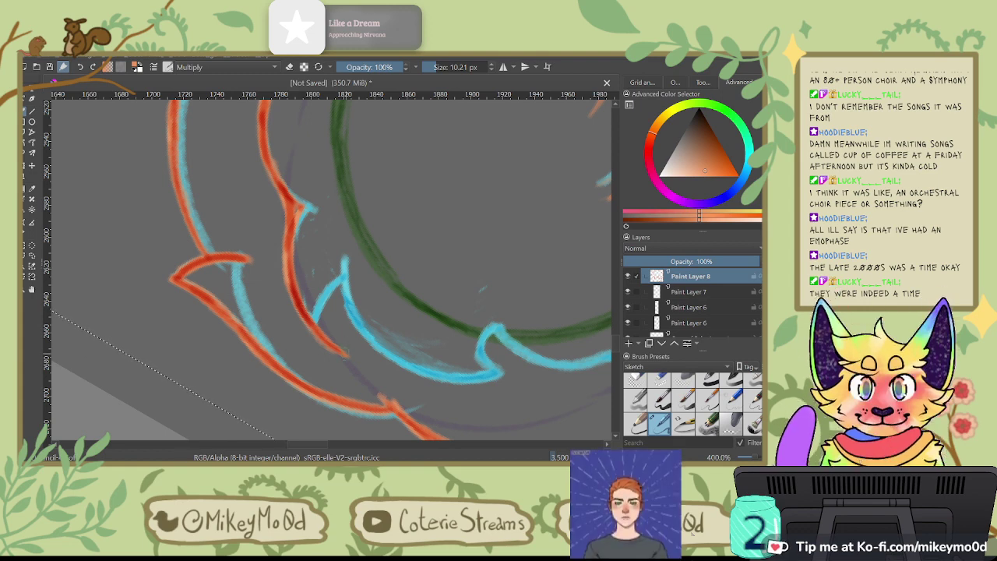
drag(344, 333, 345, 314)
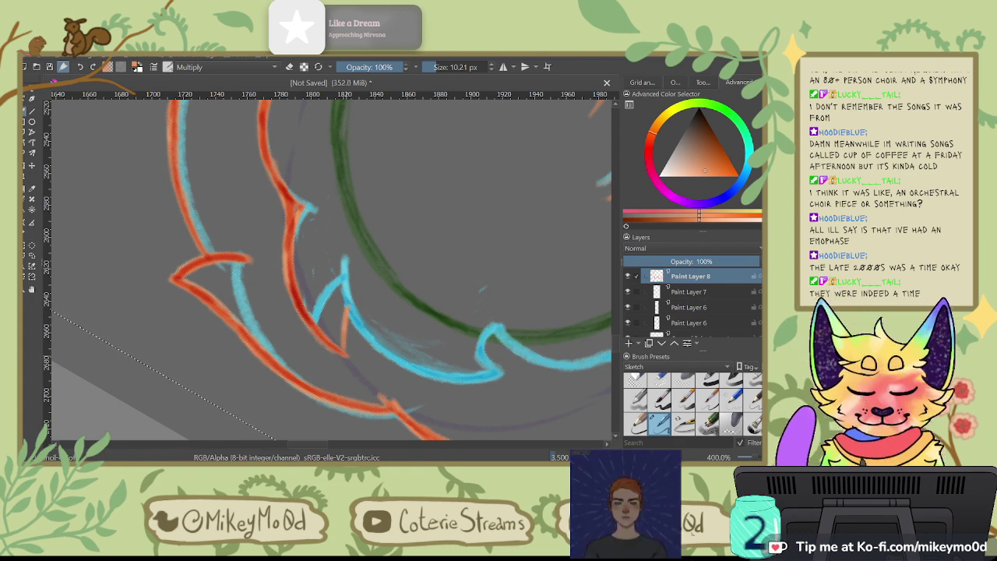
drag(348, 355, 346, 344)
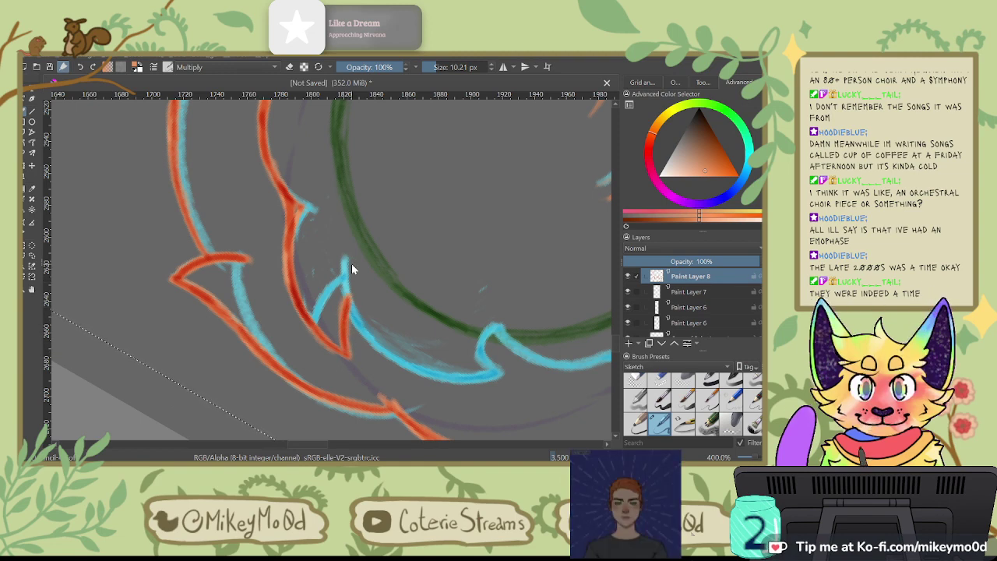
Step: Trace the next long inner hair curve from the tuft down to the following notch in orange, deepening its middle
key(5)
mouse_move(347, 318)
mouse_down()
mouse_move(443, 200)
mouse_move(391, 214)
mouse_move(419, 172)
mouse_move(386, 226)
mouse_up()
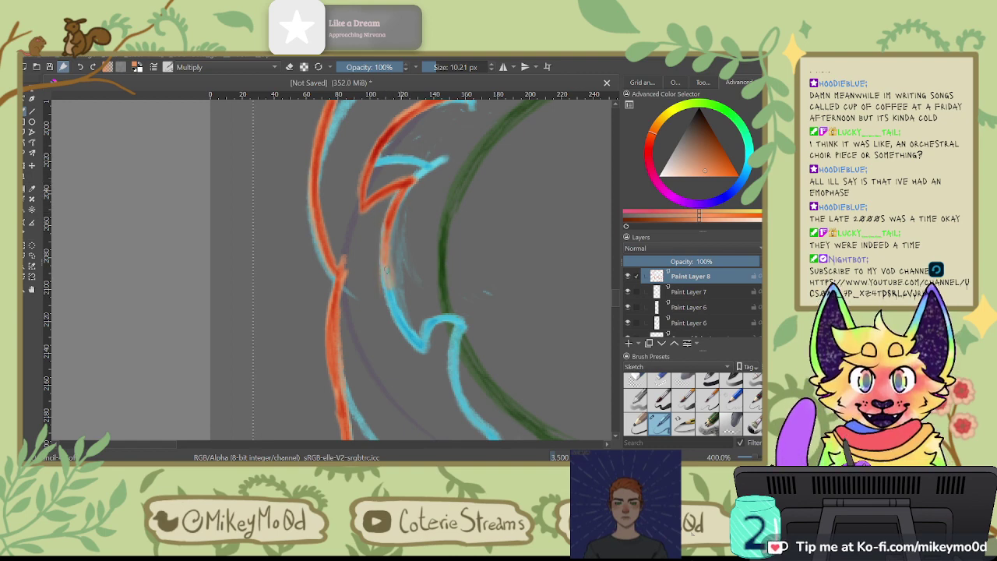
mouse_move(385, 237)
mouse_down()
mouse_move(387, 286)
mouse_move(401, 319)
mouse_up()
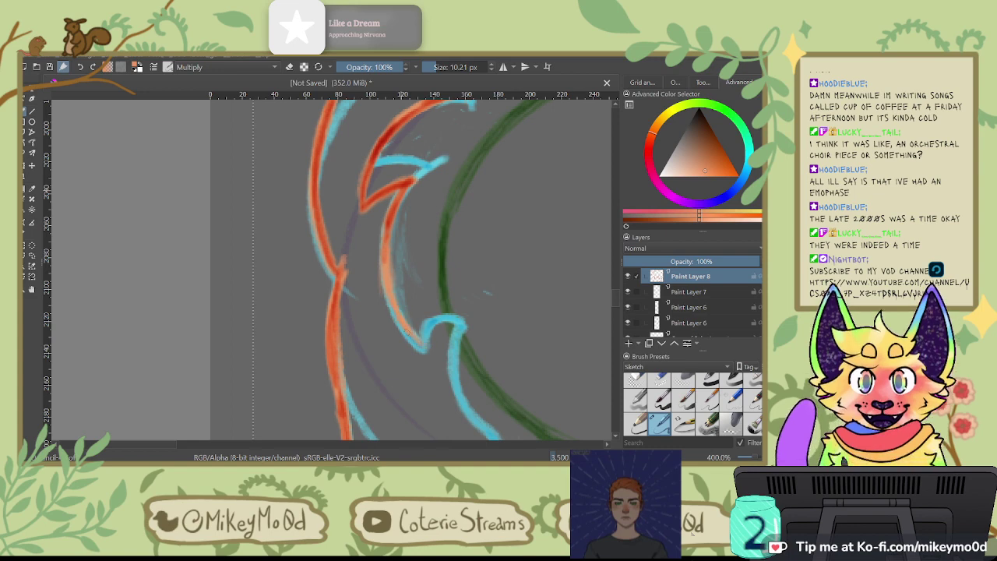
drag(386, 271, 392, 299)
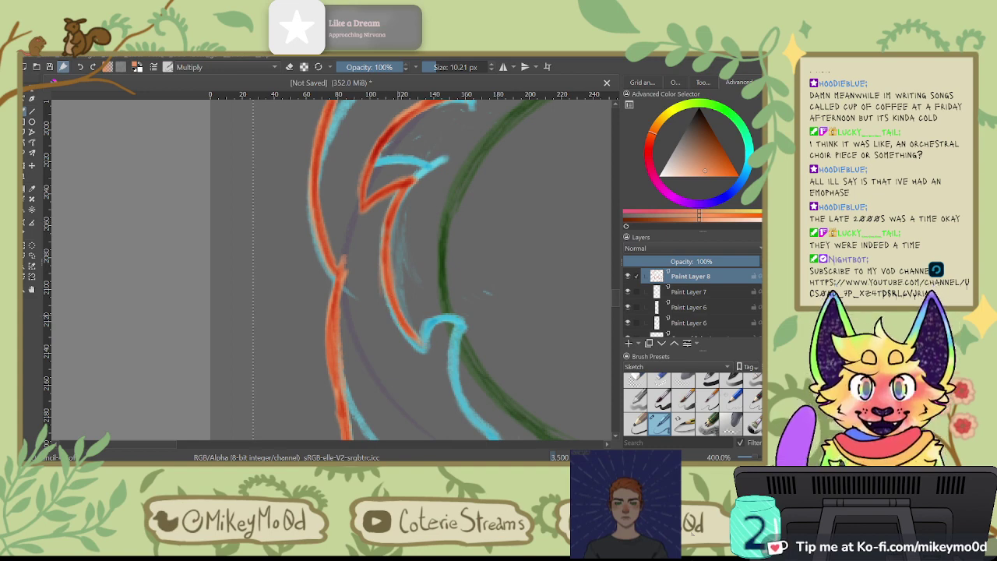
Step: Rotate the canvas and trace the short hook at the notch in orange, joining it to the long curve
key(4)
key(4)
key(4)
key(4)
key(4)
key(4)
key(4)
key(4)
key(4)
key(4)
key(4)
key(4)
key(4)
key(4)
drag(398, 314, 573, 299)
mouse_move(396, 227)
mouse_down()
mouse_move(405, 227)
mouse_move(389, 266)
mouse_move(403, 233)
mouse_up()
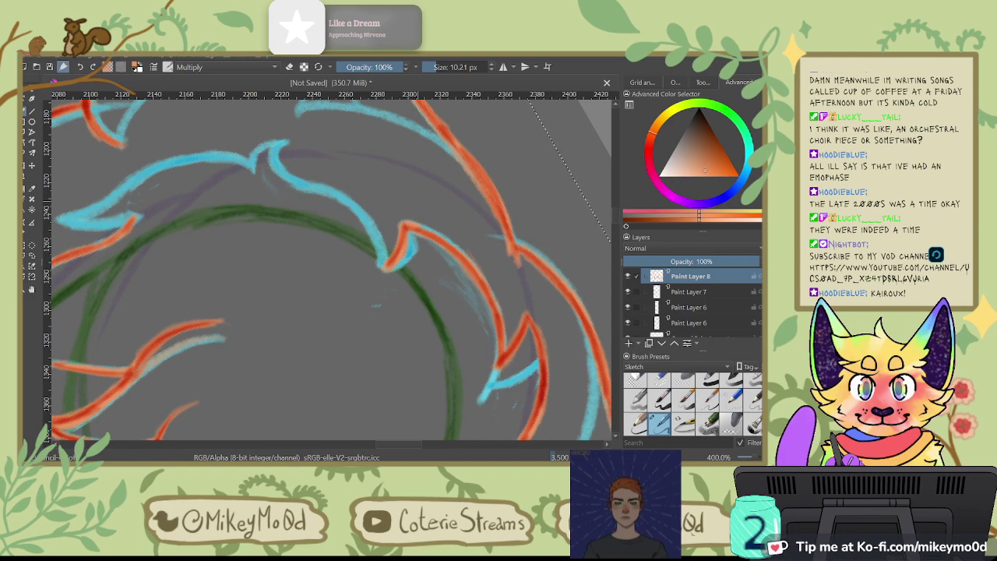
Step: Trace the S-shaped hair curve from the hook toward the next small tuft in orange, rotating the canvas for the strokes
key(4)
key(4)
key(4)
key(4)
key(4)
key(4)
key(4)
key(4)
key(4)
key(4)
key(4)
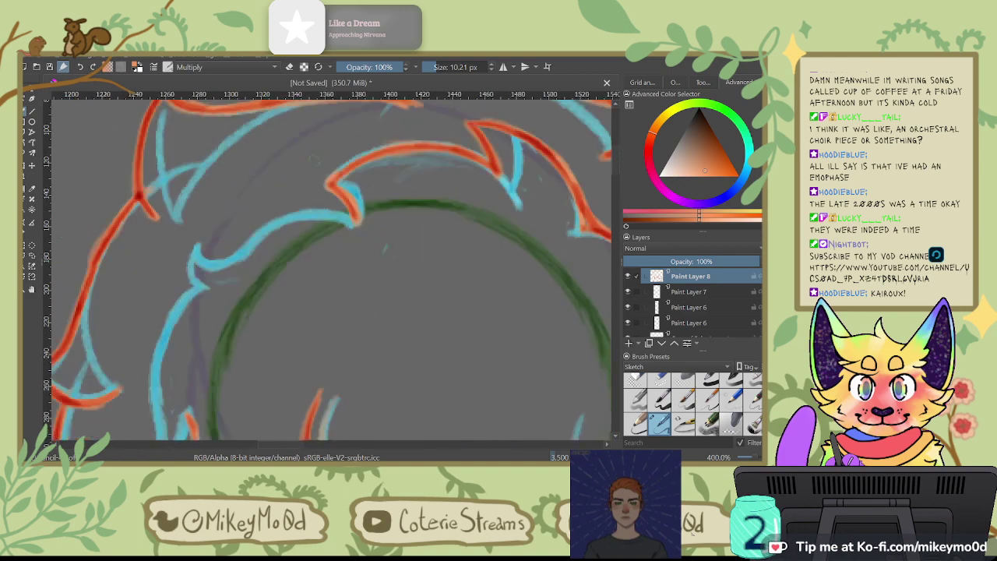
drag(274, 260, 281, 318)
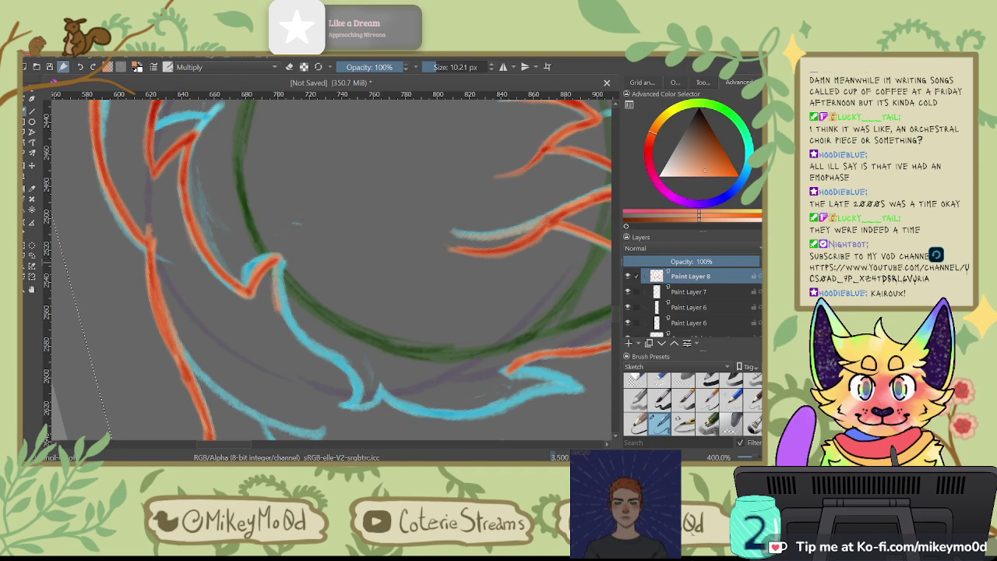
drag(278, 271, 308, 344)
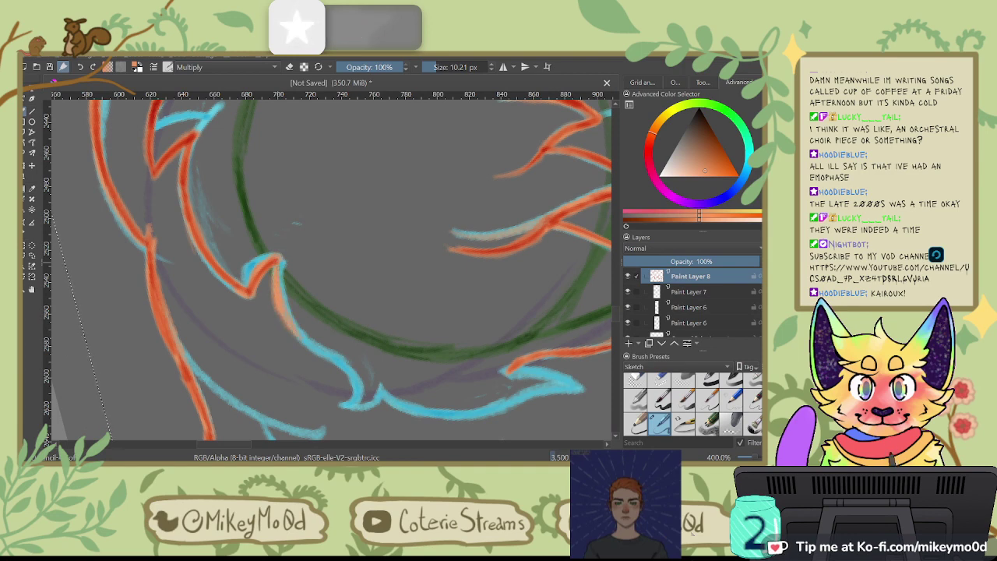
mouse_move(279, 290)
mouse_down()
mouse_move(303, 339)
mouse_move(340, 365)
mouse_up()
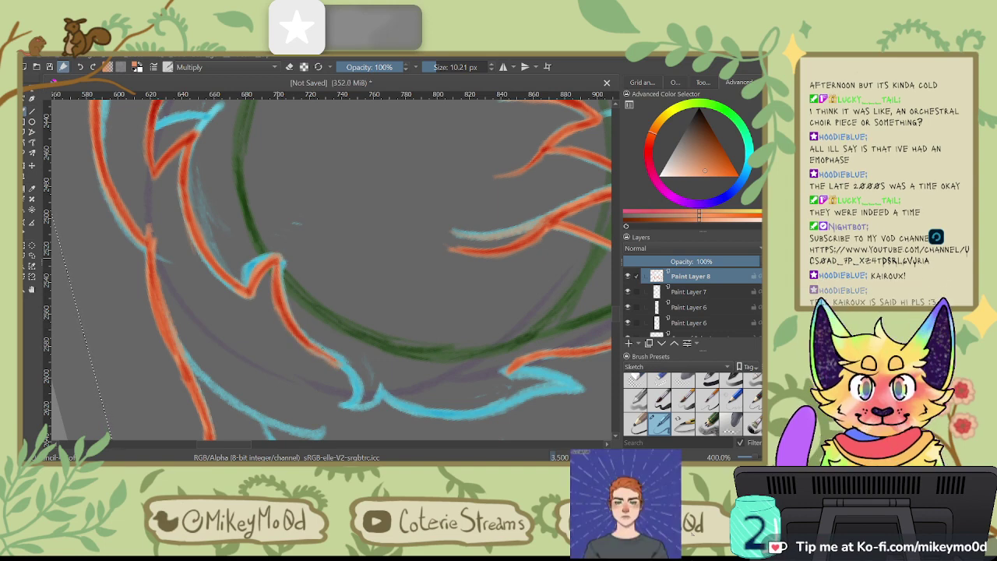
drag(342, 364, 354, 382)
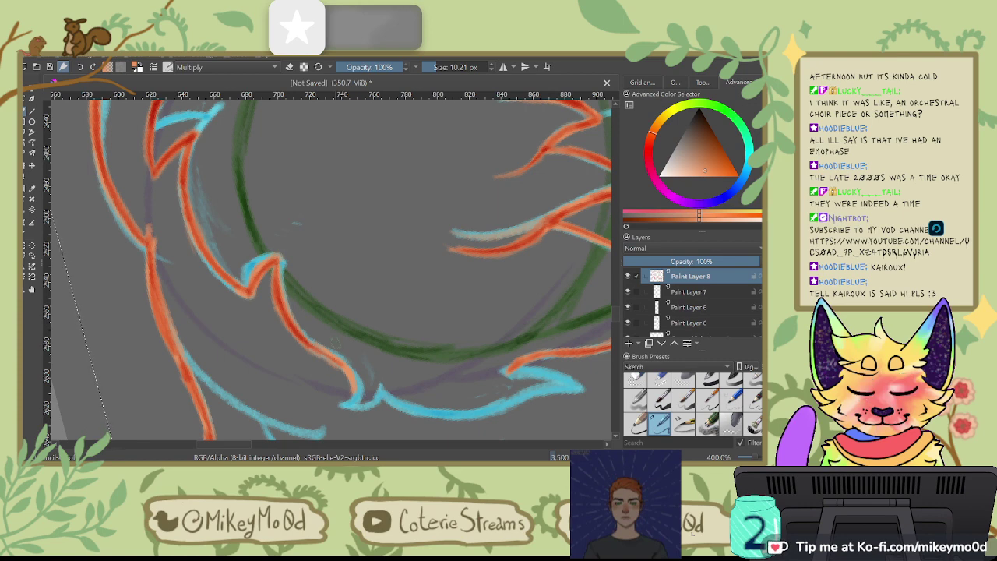
Step: Continue the orange line from the S-shaped curve up to the point of the small tuft, with the canvas rotated
key(6)
key(6)
key(6)
key(6)
key(6)
key(6)
key(6)
key(6)
key(6)
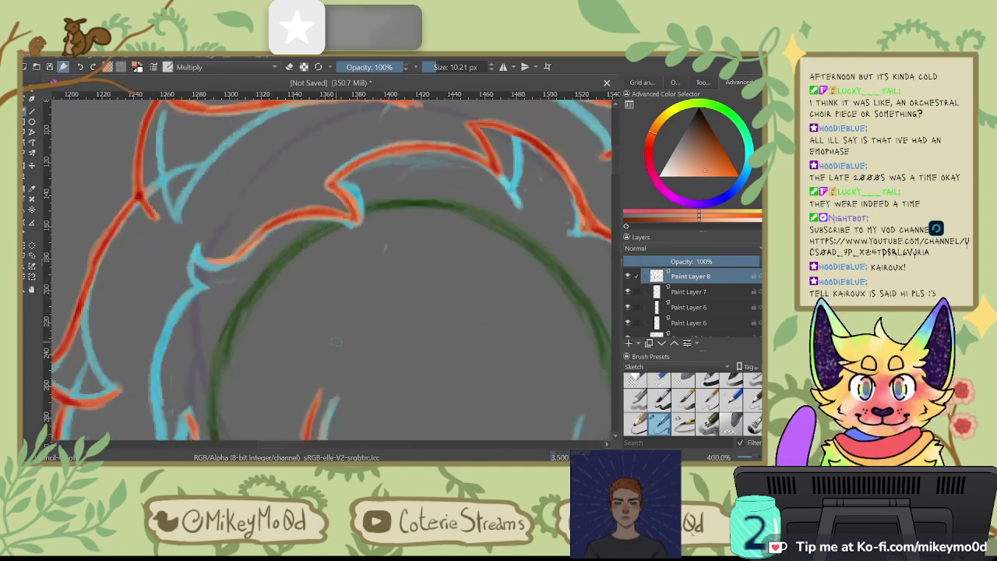
scroll(334, 341, right, 6)
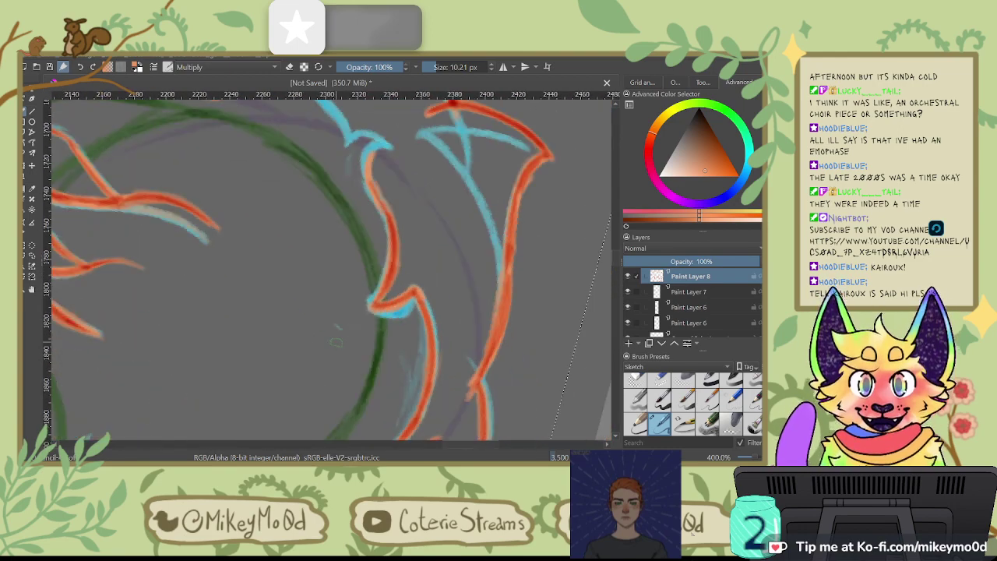
key(4)
key(4)
key(4)
key(4)
key(4)
key(4)
key(4)
key(4)
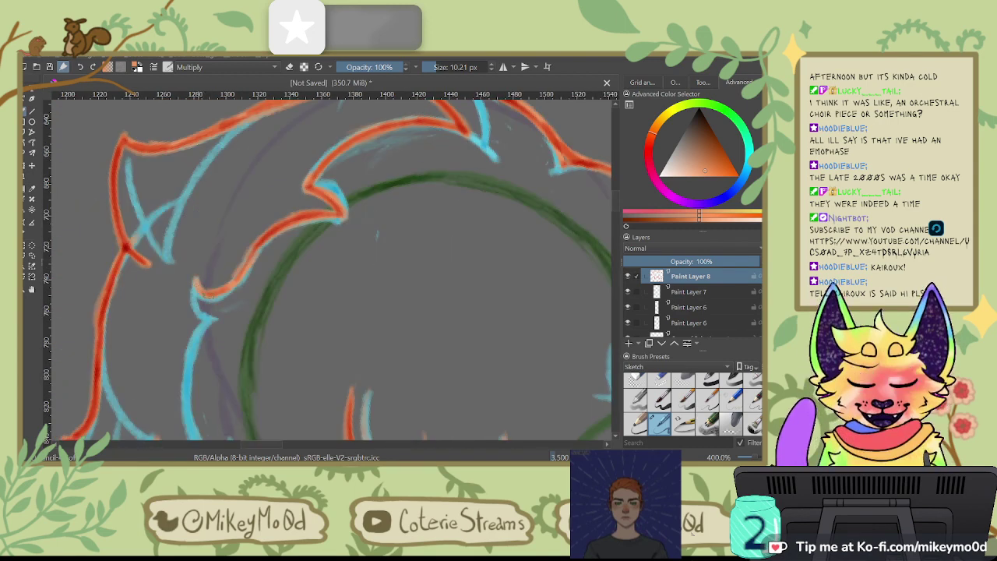
Step: Trace the back of the small tuft down to its notch in orange and sharpen its point
key(6)
key(6)
key(6)
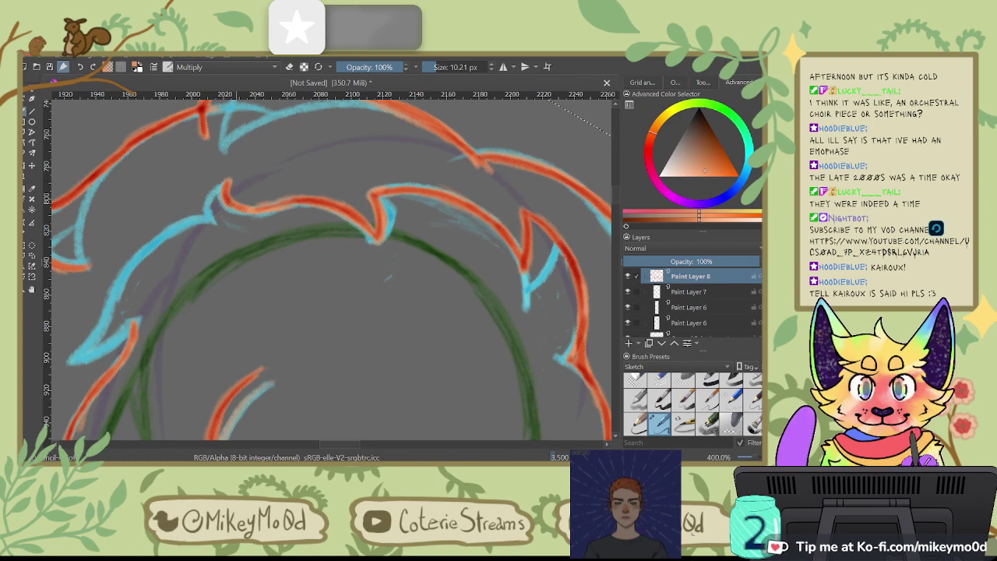
key(6)
key(6)
key(6)
key(6)
key(6)
key(6)
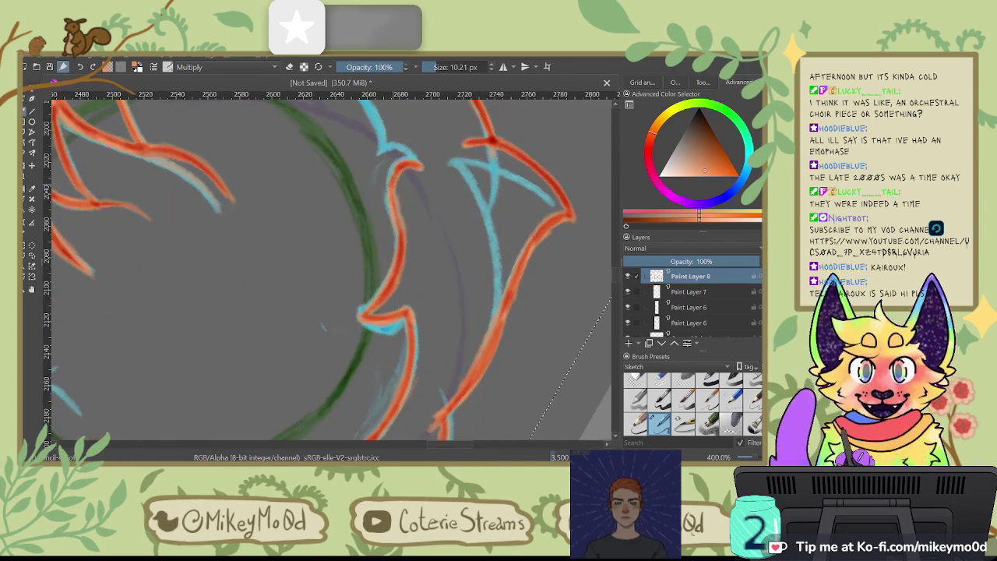
key(4)
key(4)
key(4)
key(4)
key(4)
key(4)
key(4)
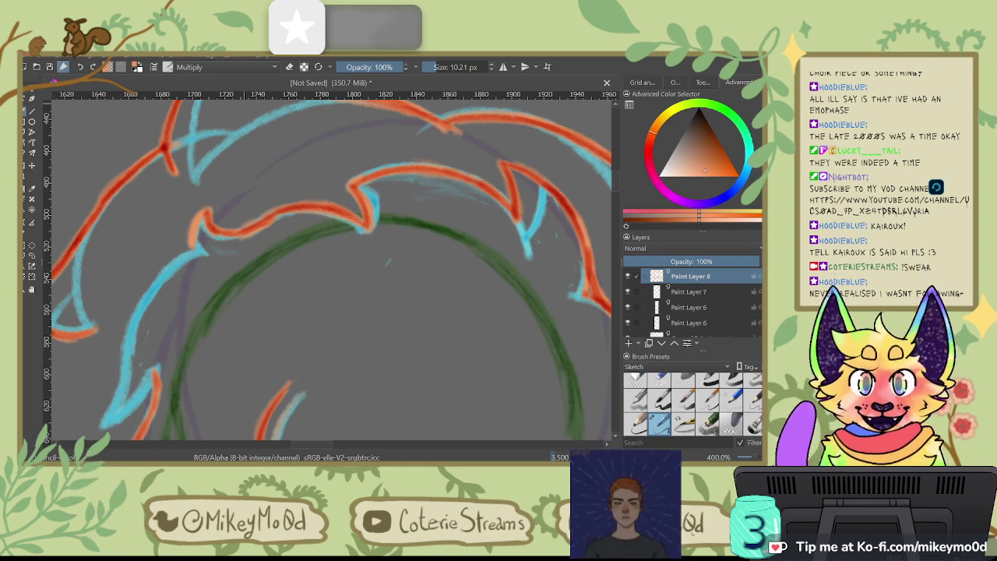
mouse_move(196, 224)
mouse_down()
mouse_move(192, 246)
mouse_move(204, 211)
mouse_up()
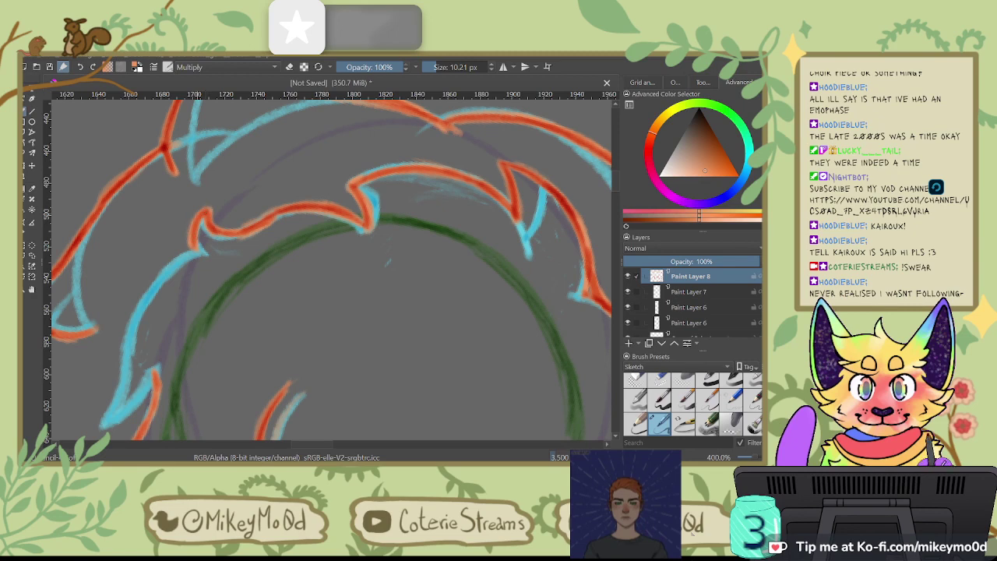
Step: Trace the outer curve of the long viewer-left tuft from the notch to its pointed tip in orange
key(4)
key(4)
drag(301, 295, 409, 151)
mouse_move(296, 201)
mouse_down()
mouse_move(308, 177)
mouse_move(295, 200)
mouse_up()
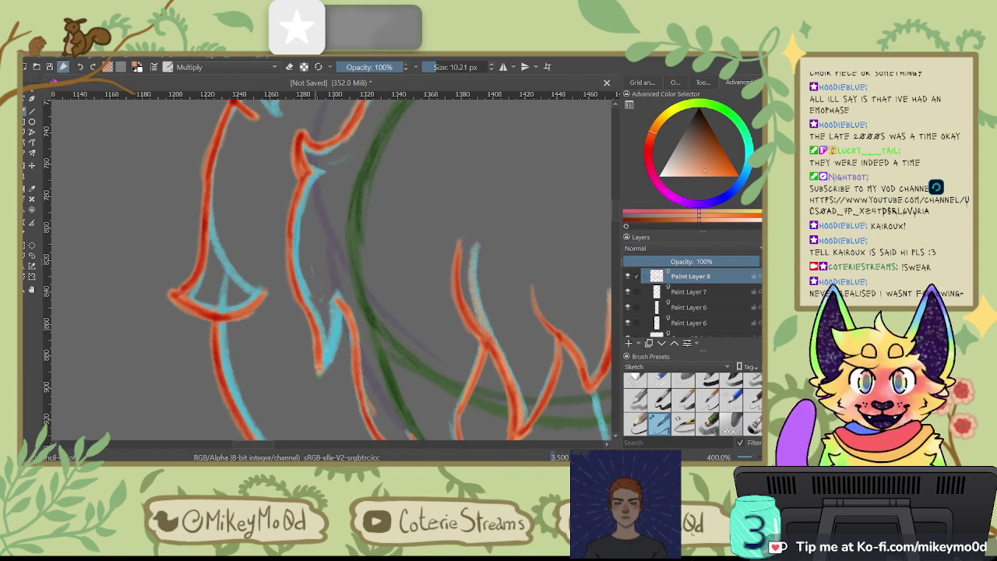
Step: Close the long tuft by tracing its edge from the tip to the neighbouring side lock, reinforcing the tip in orange
mouse_move(327, 352)
mouse_down()
mouse_move(401, 227)
mouse_move(275, 211)
mouse_move(279, 238)
mouse_up()
drag(267, 189, 278, 234)
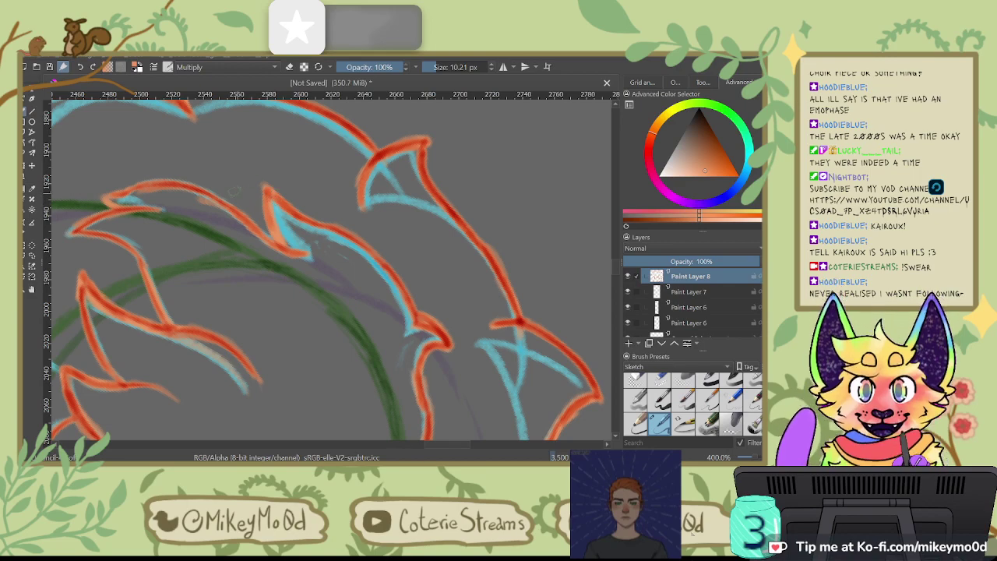
drag(269, 196, 281, 241)
drag(269, 195, 270, 217)
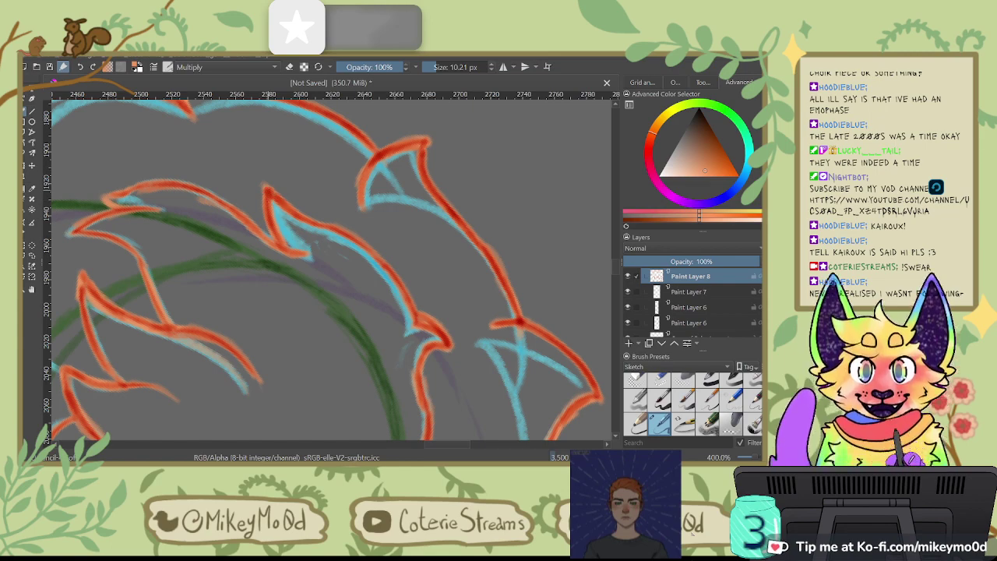
Step: Review the traced hairstyle at full-head scale and then the whole figure beside the reference image
key(4)
key(4)
key(4)
key(4)
key(4)
key(4)
key(4)
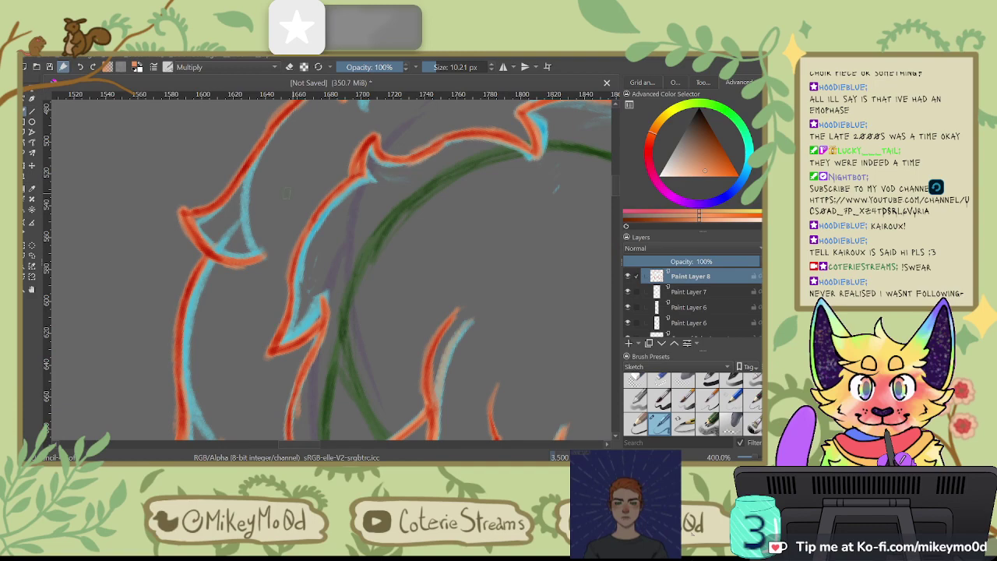
scroll(140, 306, down, 4)
key(4)
key(4)
key(4)
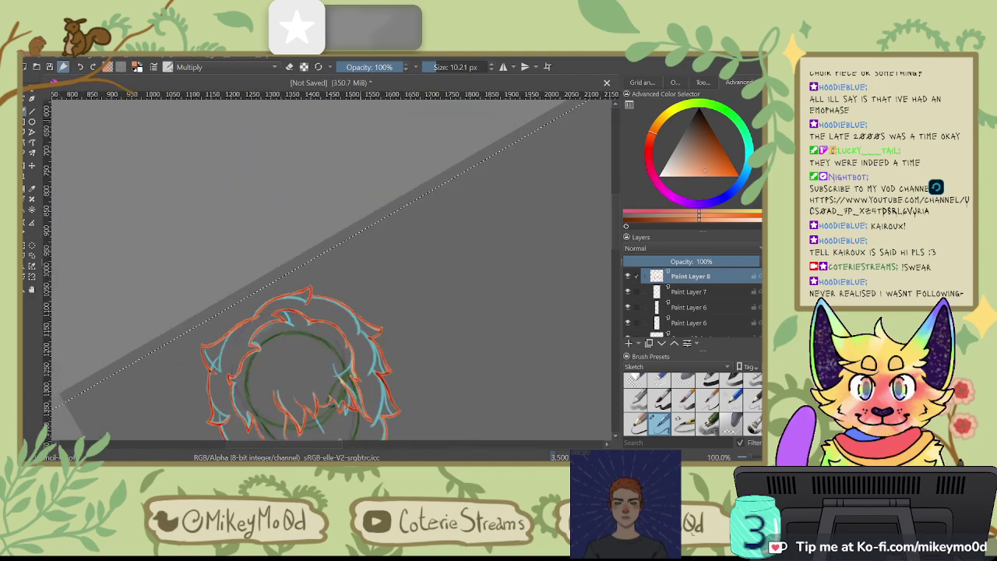
scroll(140, 306, up, 1)
key(6)
drag(481, 335, 477, 154)
key(6)
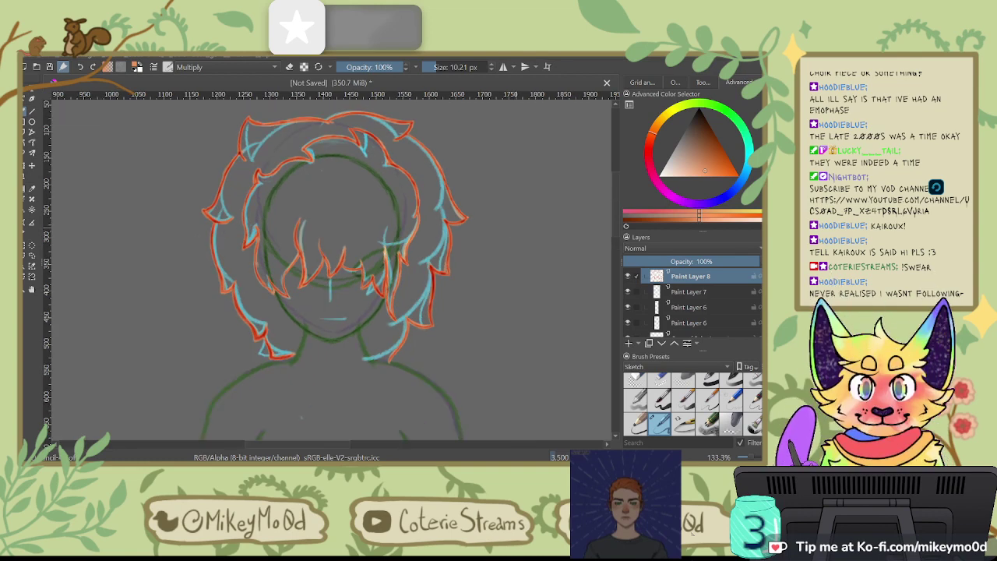
scroll(353, 427, down, 3)
mouse_move(489, 429)
mouse_down()
mouse_move(490, 209)
mouse_move(444, 222)
mouse_up()
scroll(490, 209, down, 1)
Step: Try a wide U-shaped orange curve beneath the reference image, and undo it
mouse_move(184, 311)
mouse_down()
mouse_move(221, 365)
mouse_move(262, 311)
mouse_up()
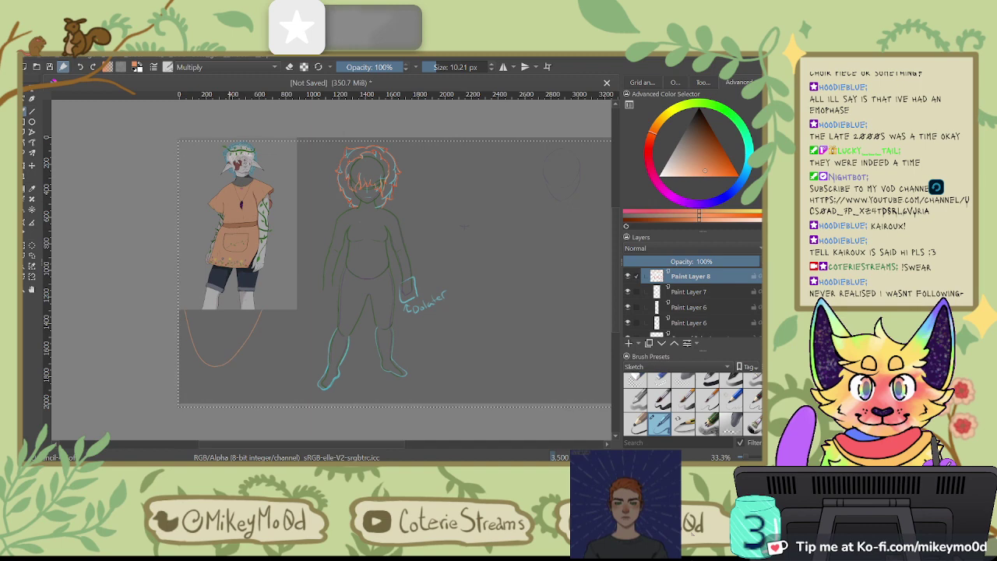
key(ctrl+z)
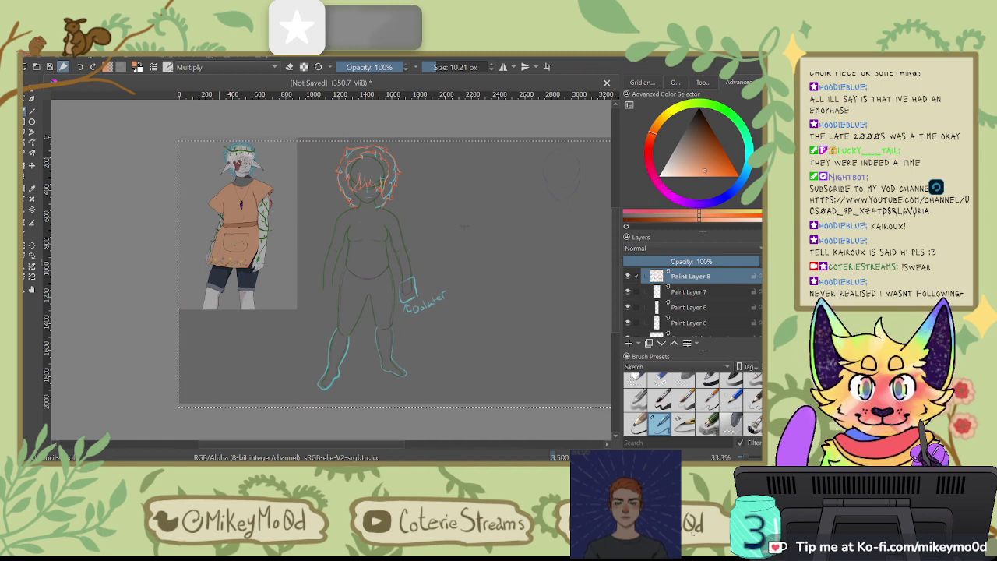
Step: Make File Layer 2, above Group 5, the active layer
click(700, 291)
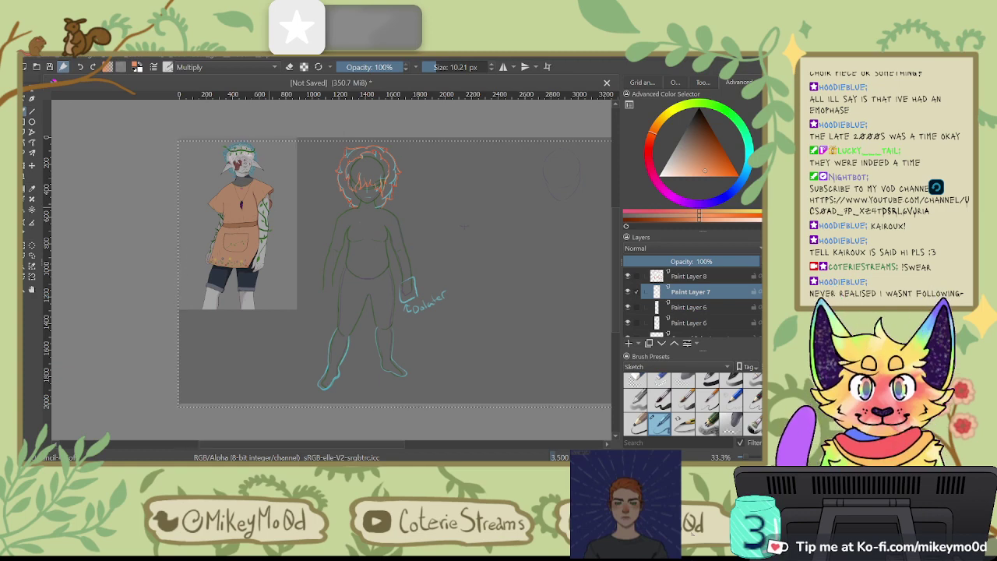
scroll(693, 304, up, 2)
click(752, 272)
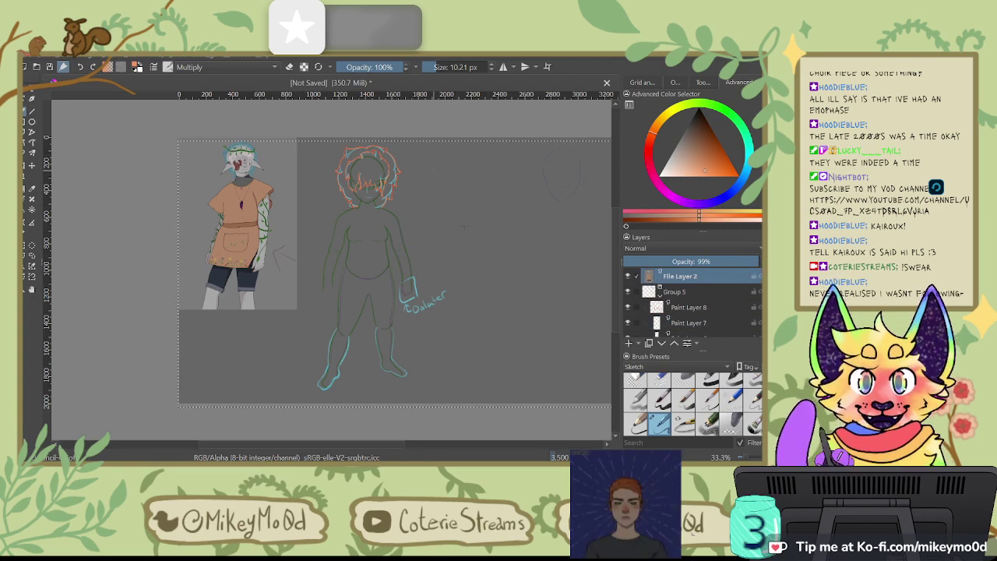
Step: Handwrite "Taco" in orange beside the new figure's head and underline it, working on a rotated canvas
key(4)
key(4)
key(4)
key(4)
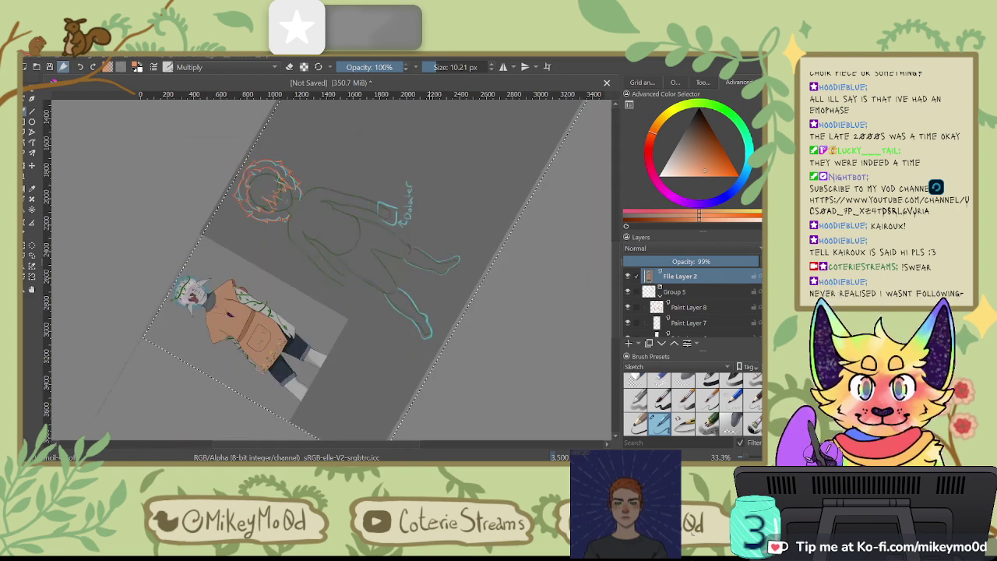
drag(353, 109, 412, 221)
mouse_move(353, 215)
mouse_down()
mouse_move(344, 250)
mouse_move(368, 256)
mouse_up()
mouse_move(373, 231)
mouse_down()
mouse_move(381, 245)
mouse_move(398, 180)
mouse_up()
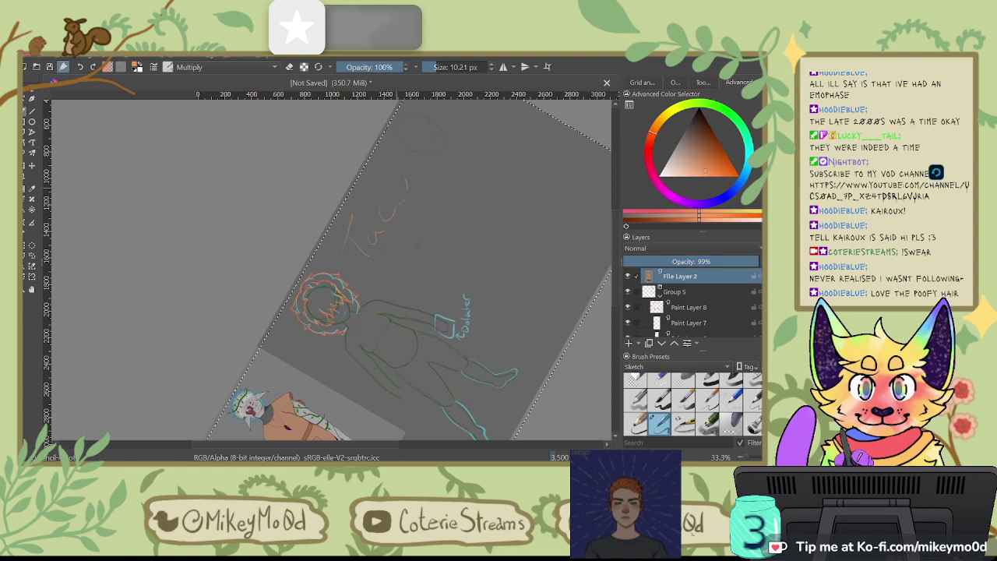
drag(376, 267, 418, 187)
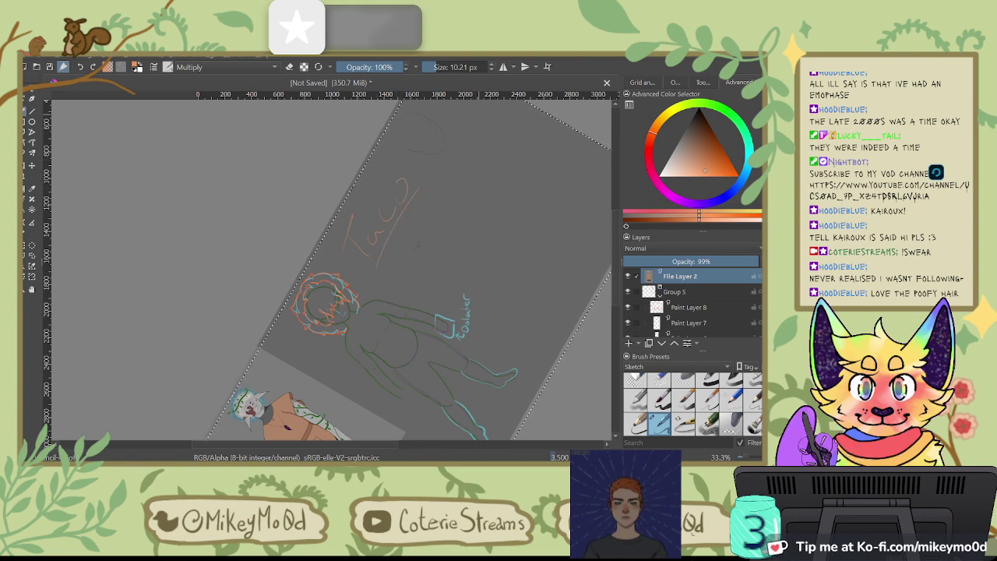
Step: Level the canvas and draw orange arrows pointing at the reference character's head and at the new figure's hair
key(6)
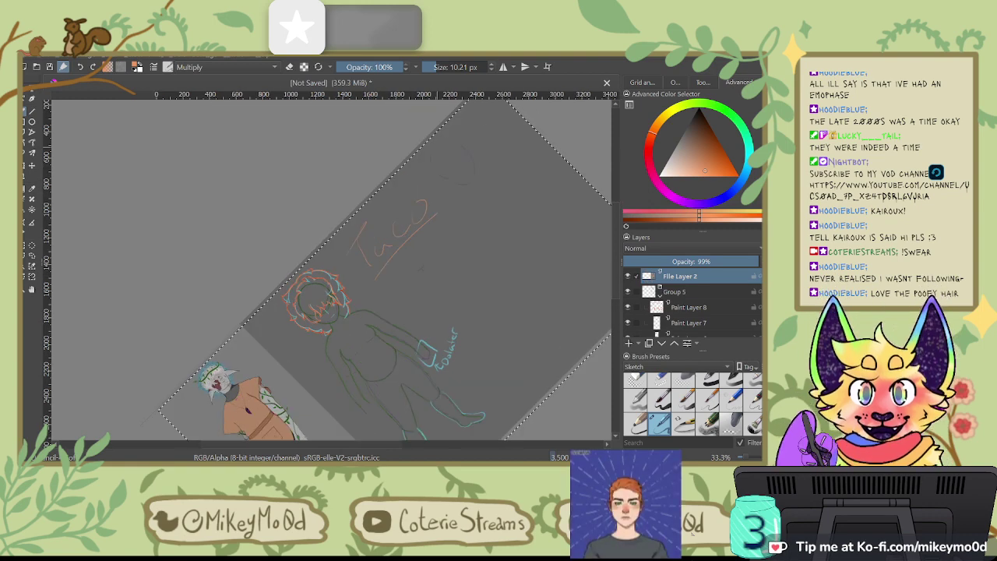
scroll(476, 136, up, 1)
key(4)
key(4)
key(4)
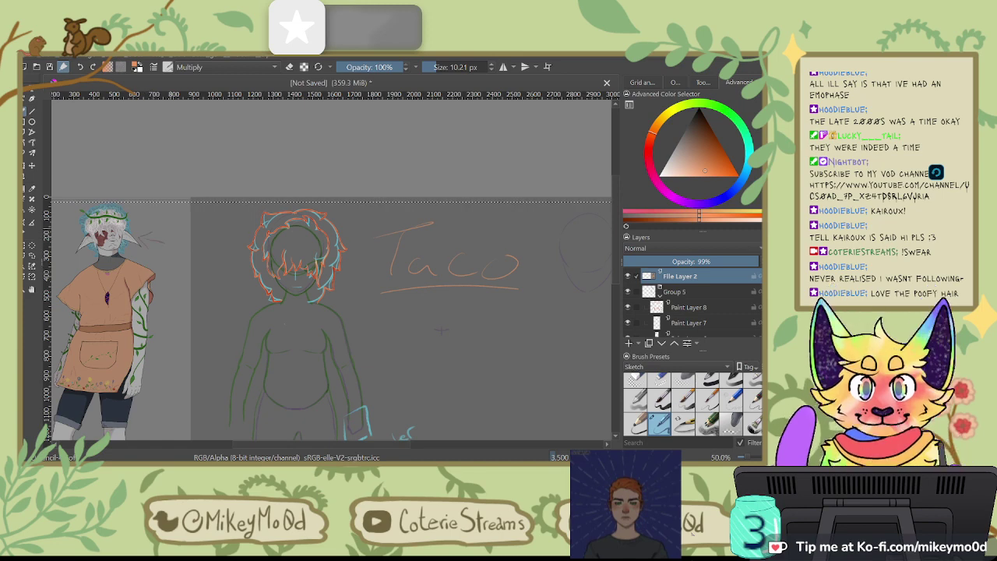
drag(222, 253, 244, 259)
drag(238, 248, 237, 263)
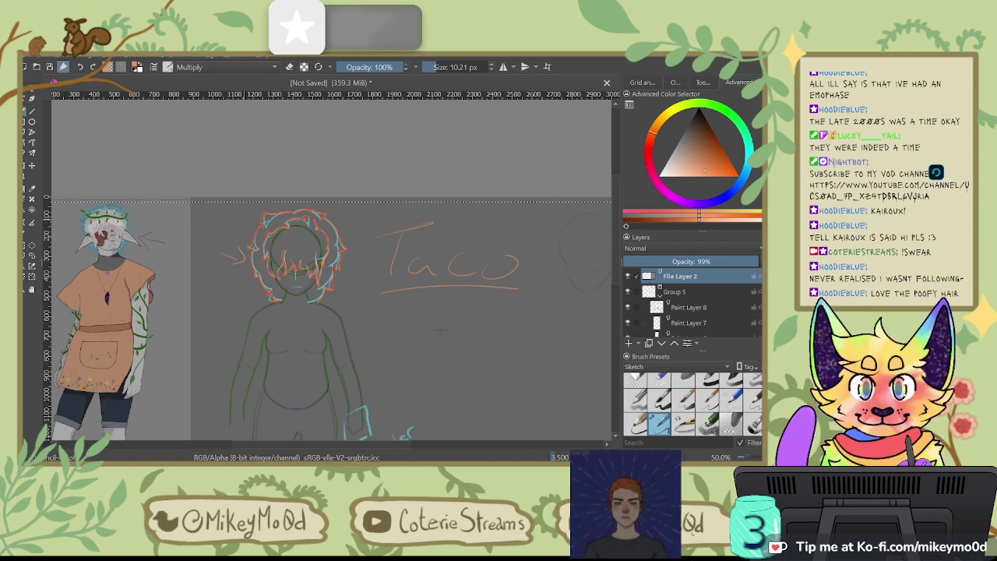
Step: Add a short orange zigzag beneath the "Taco" underline, and undo it together with the lettering, underline and both arrows
drag(443, 316, 518, 294)
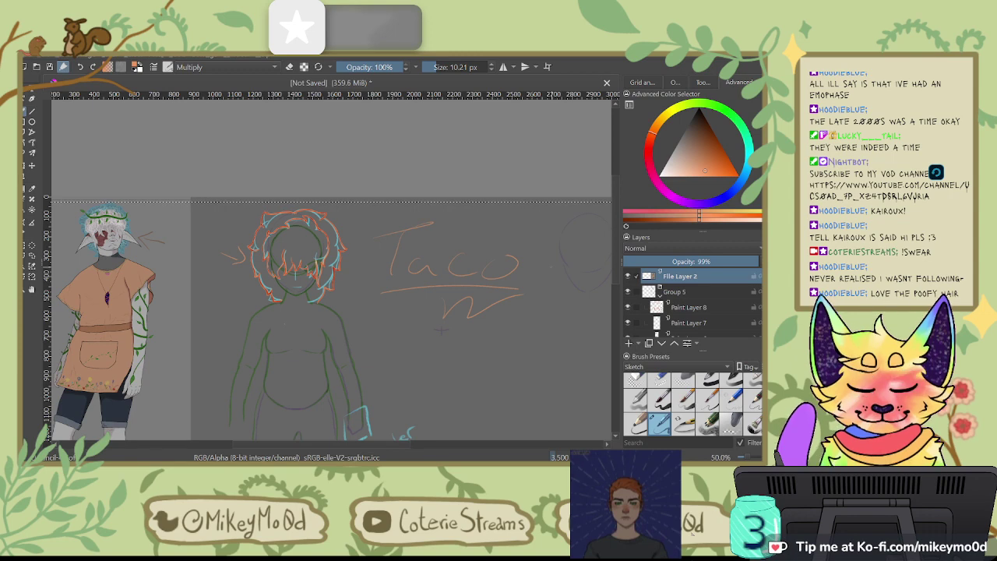
key(ctrl+z)
key(ctrl+z)
key(ctrl+z)
key(ctrl+z)
key(ctrl+z)
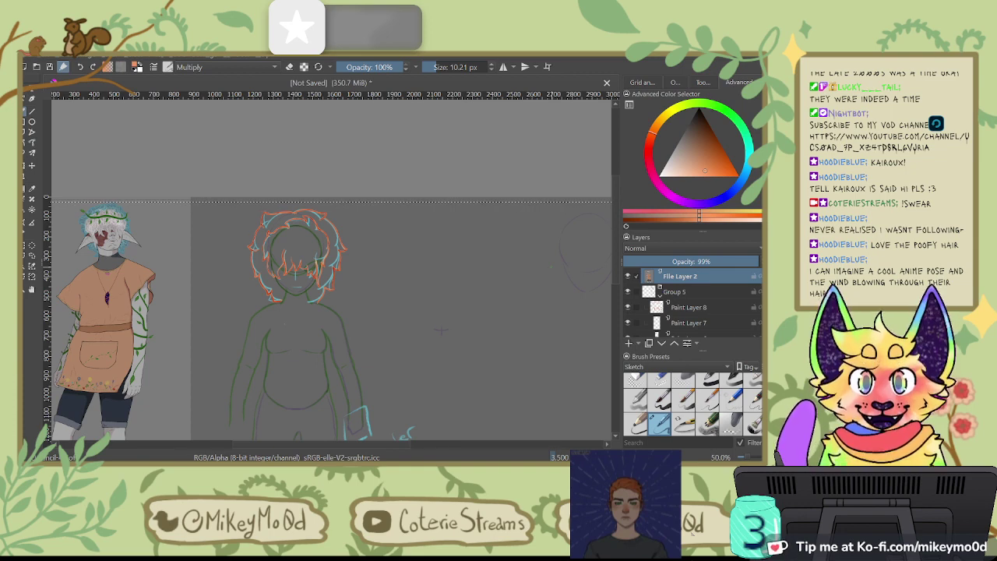
Step: Examine the reference character's head and outfit up close, and compare the full design sheet with the new figure's sketch
drag(412, 351, 489, 317)
scroll(489, 304, down, 3)
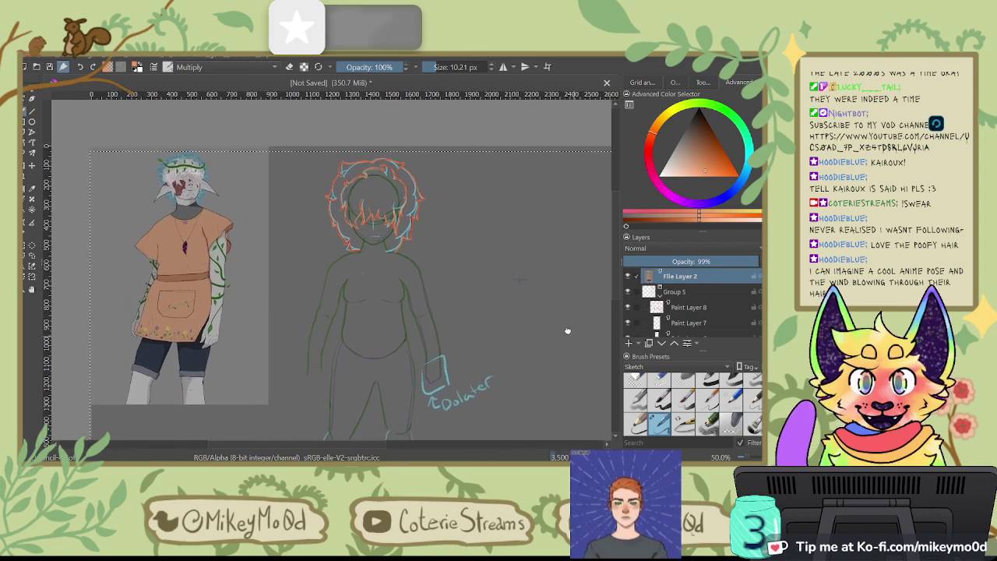
scroll(489, 304, right, 2)
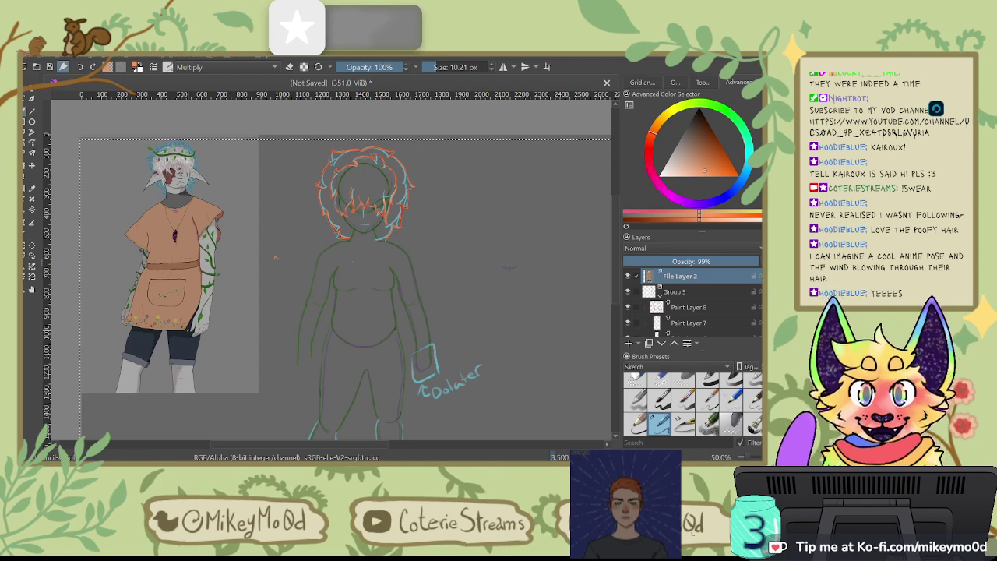
scroll(175, 167, up, 5)
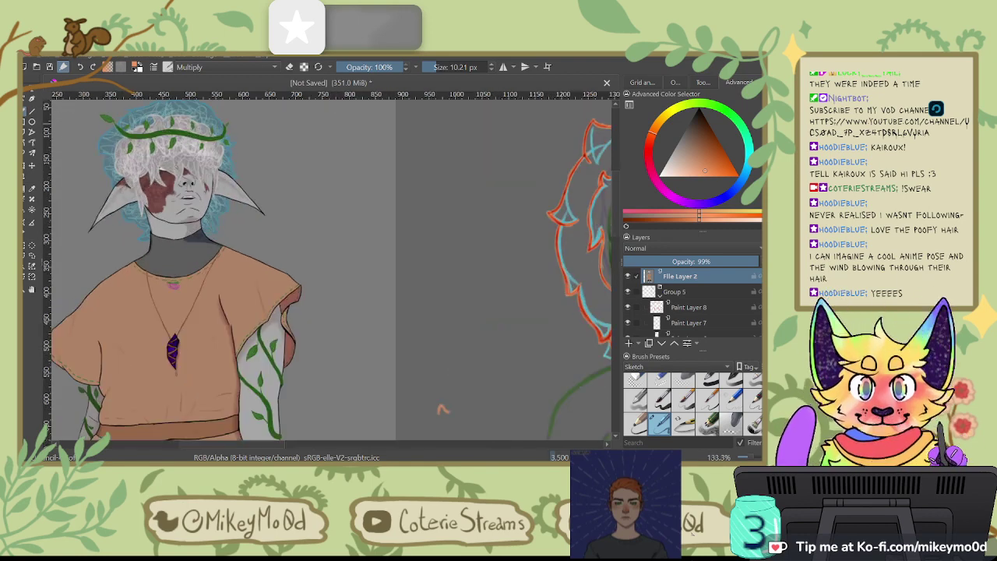
scroll(174, 179, down, 2)
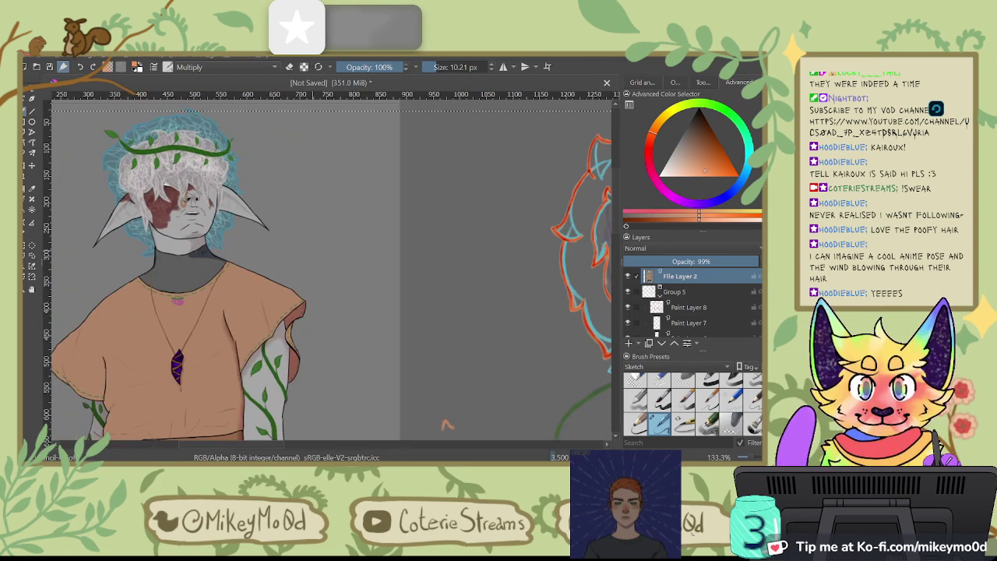
scroll(119, 137, down, 4)
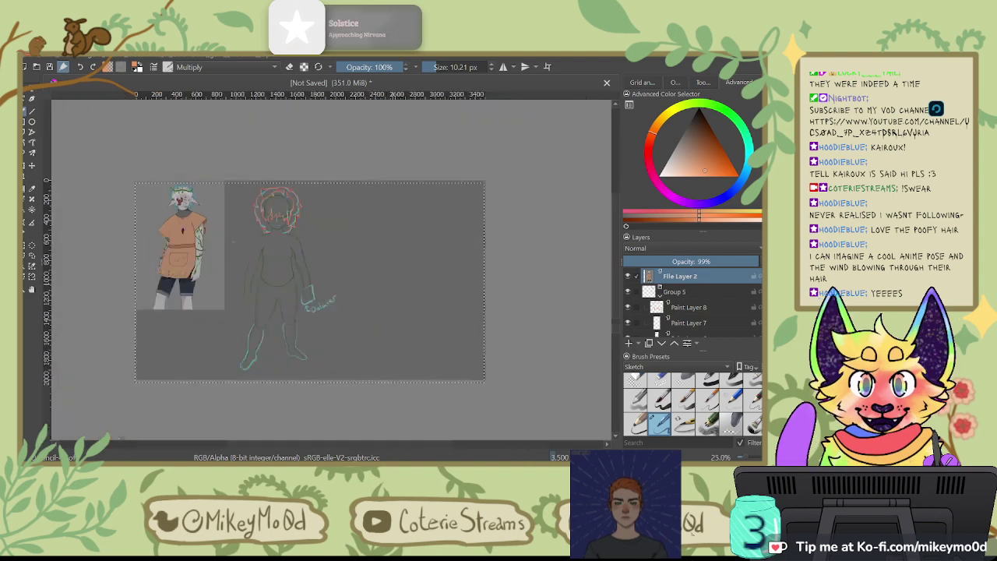
scroll(428, 207, up, 1)
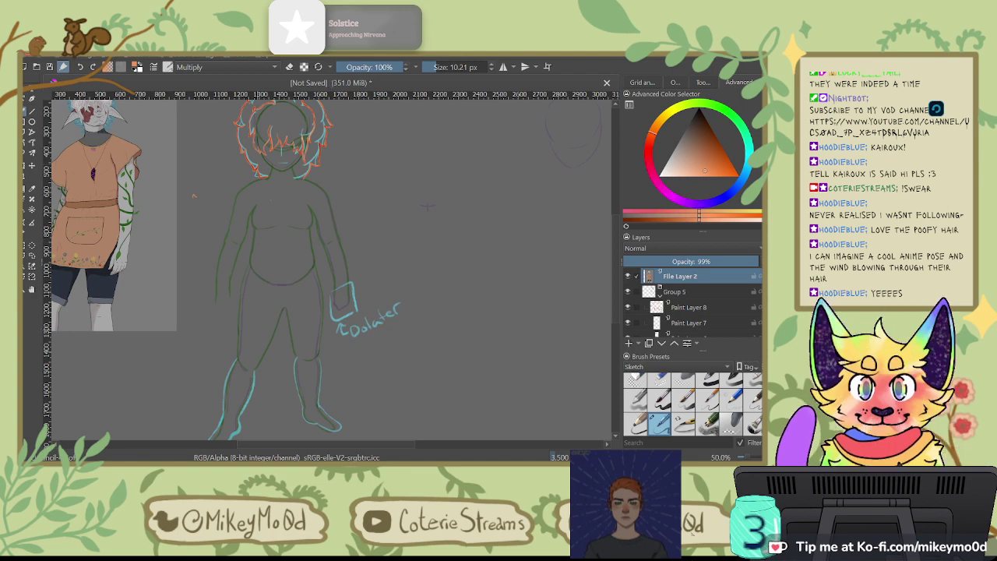
drag(394, 274, 450, 228)
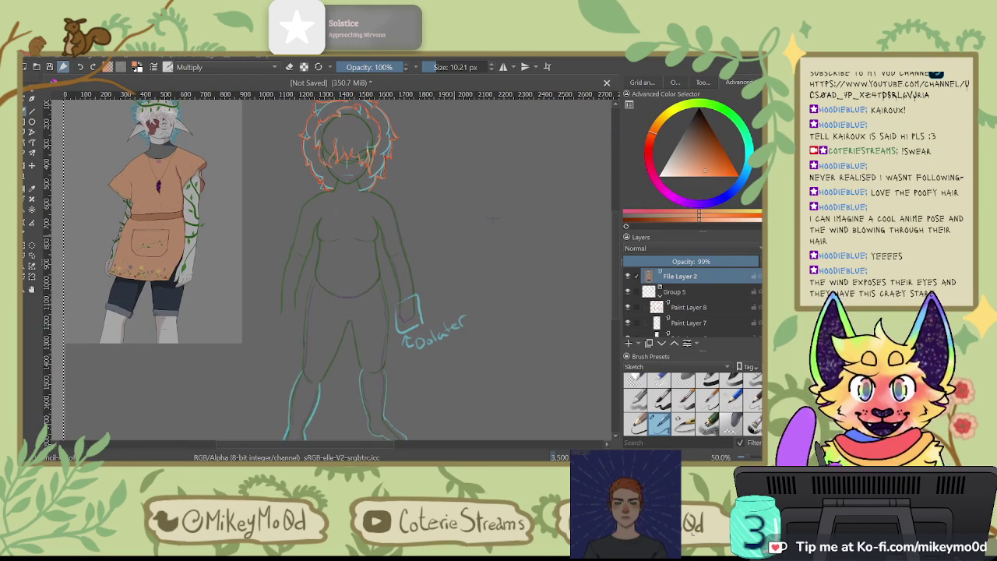